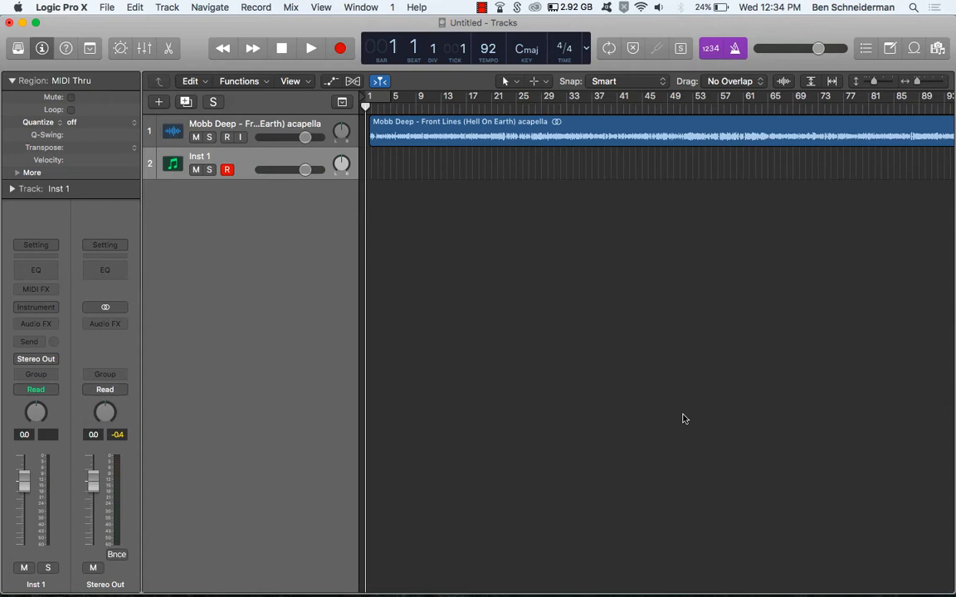
# Step: Play the acapella from the start to hear its timing against the metronome, and return the playhead to bar 1
pyautogui.press('space')
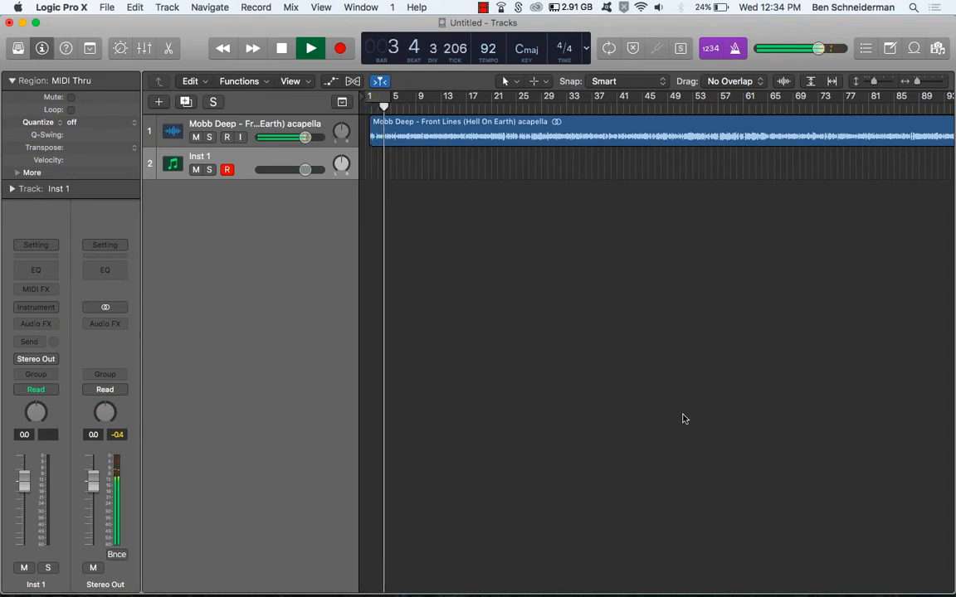
pyautogui.press('space')
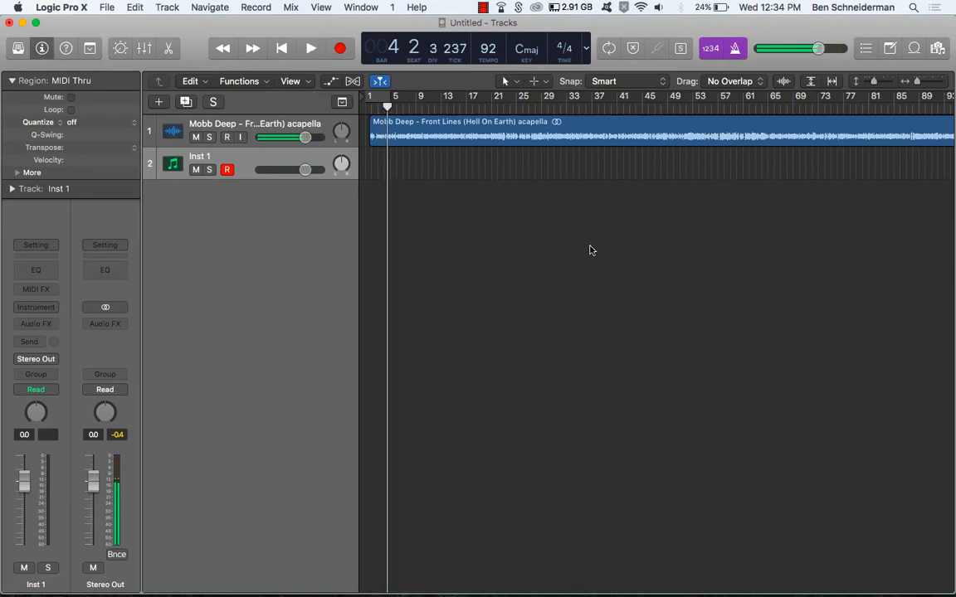
pyautogui.hscroll(-3, 567, 240)
pyautogui.moveTo(386, 107); pyautogui.dragTo(344, 112)
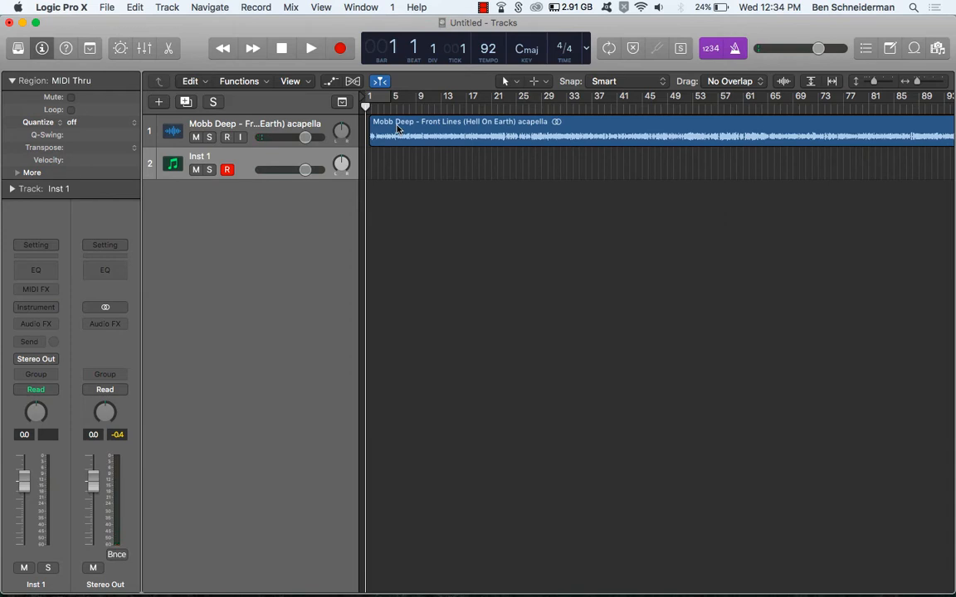
# Step: Snap regions to relative value and move the acapella region four bars later
pyautogui.click(623, 80)
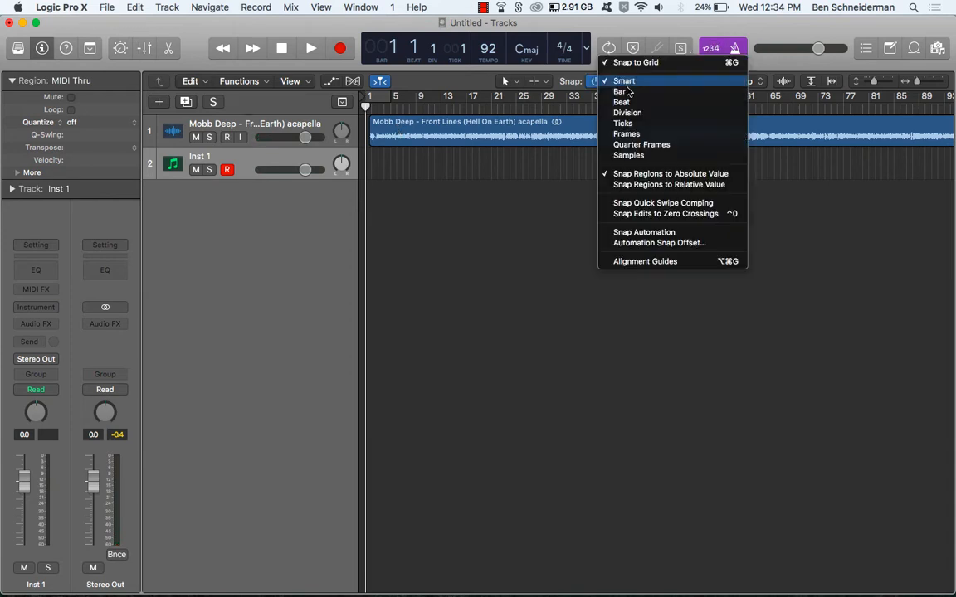
pyautogui.click(639, 184)
pyautogui.moveTo(422, 141); pyautogui.dragTo(441, 138)
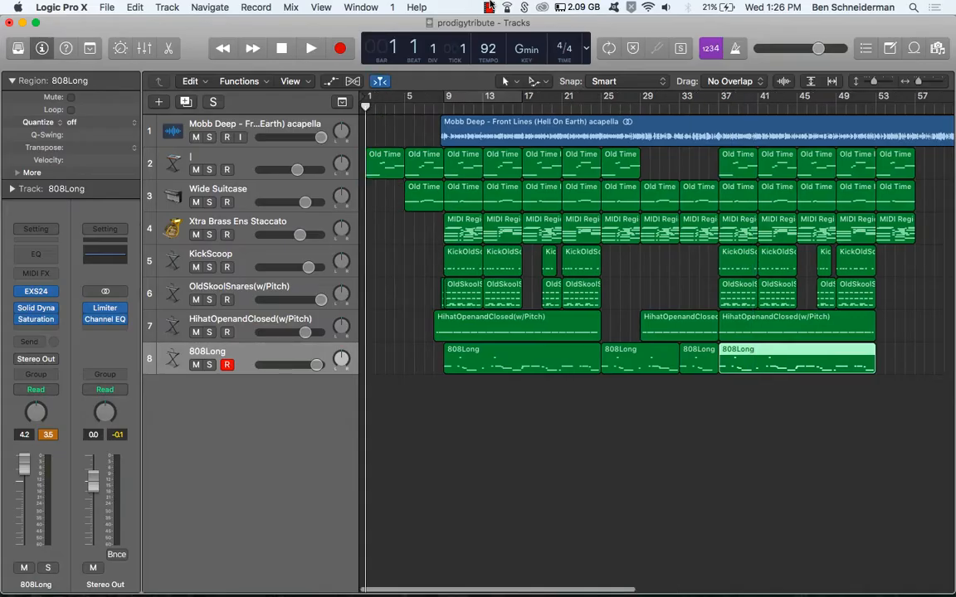
pyautogui.press('space')
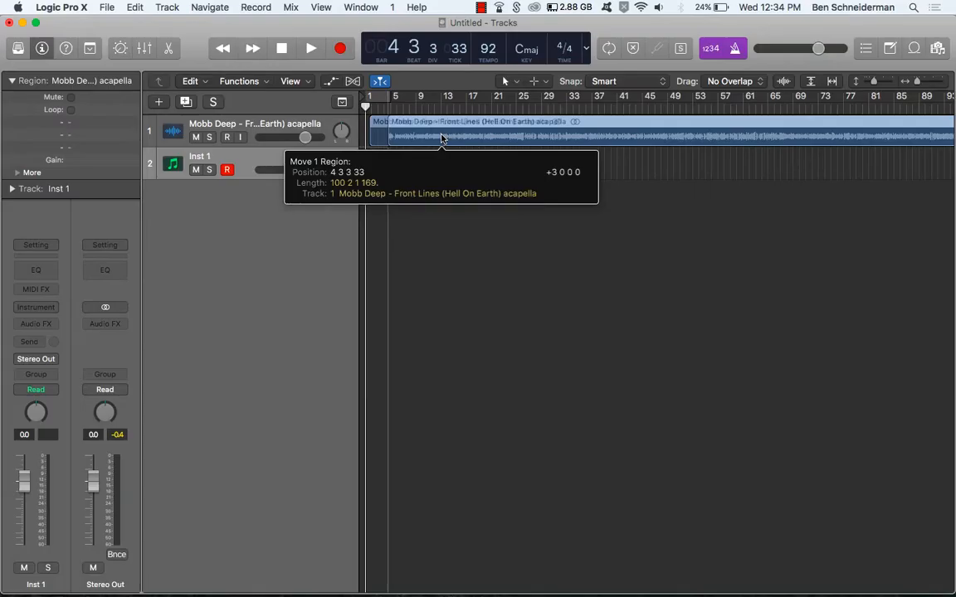
pyautogui.moveTo(442, 138); pyautogui.dragTo(445, 140)
# Step: Play the moved acapella from bar 5 to check how it lines up with the metronome
pyautogui.click(388, 108)
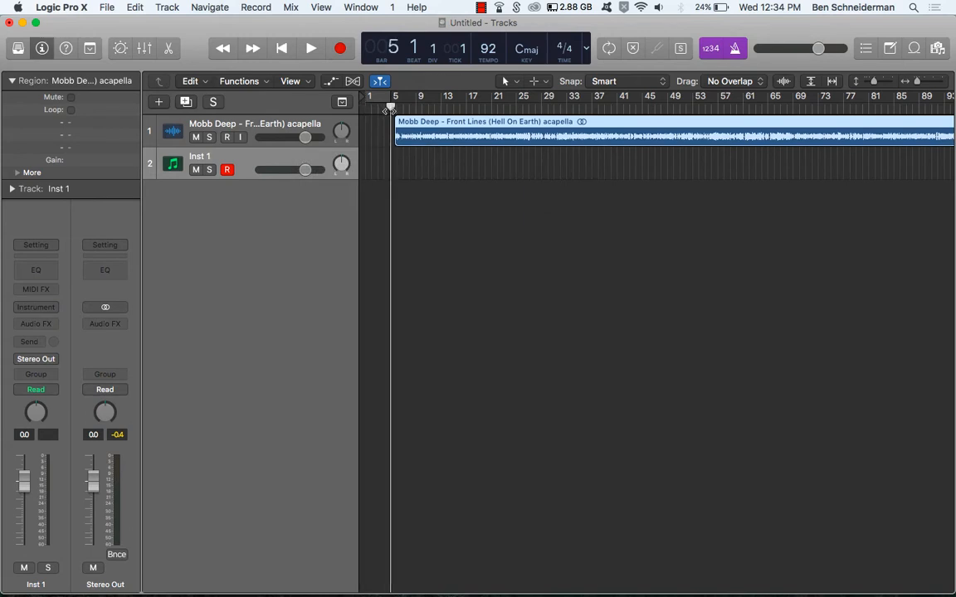
pyautogui.press('space')
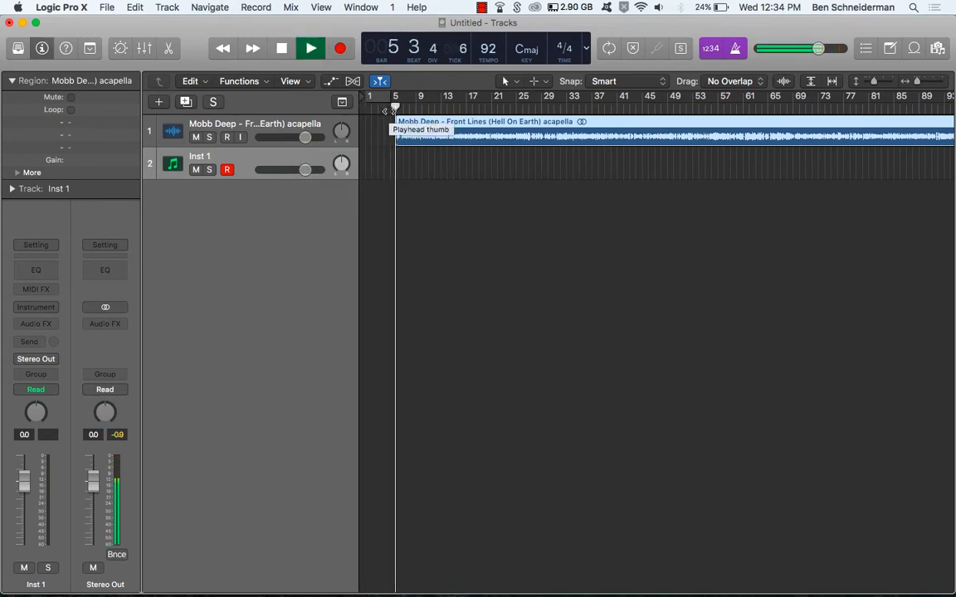
pyautogui.press('space')
# Step: Move the acapella region one bar earlier and play it back from just before bar 5
pyautogui.press('super+Right')
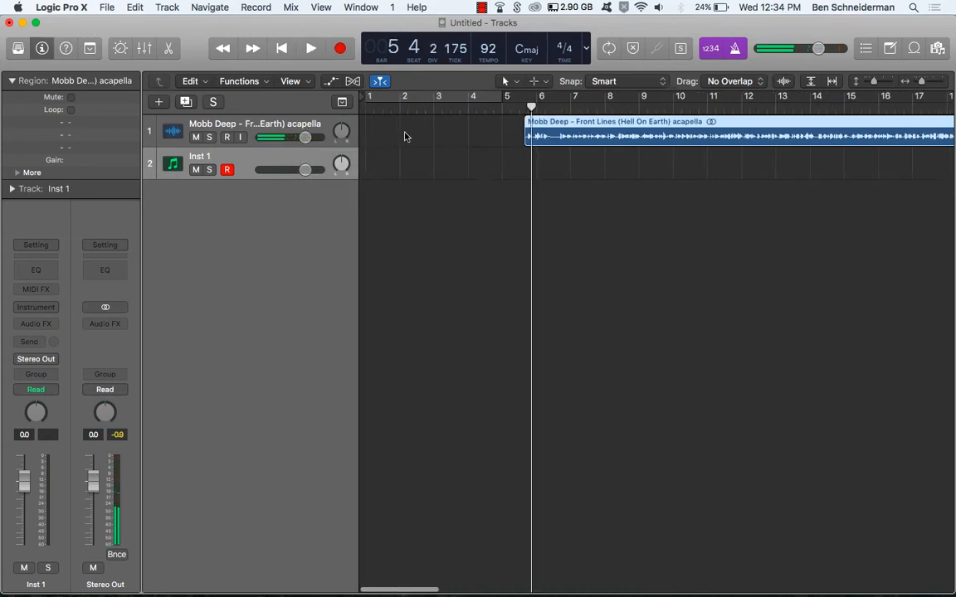
pyautogui.moveTo(612, 139); pyautogui.dragTo(574, 140)
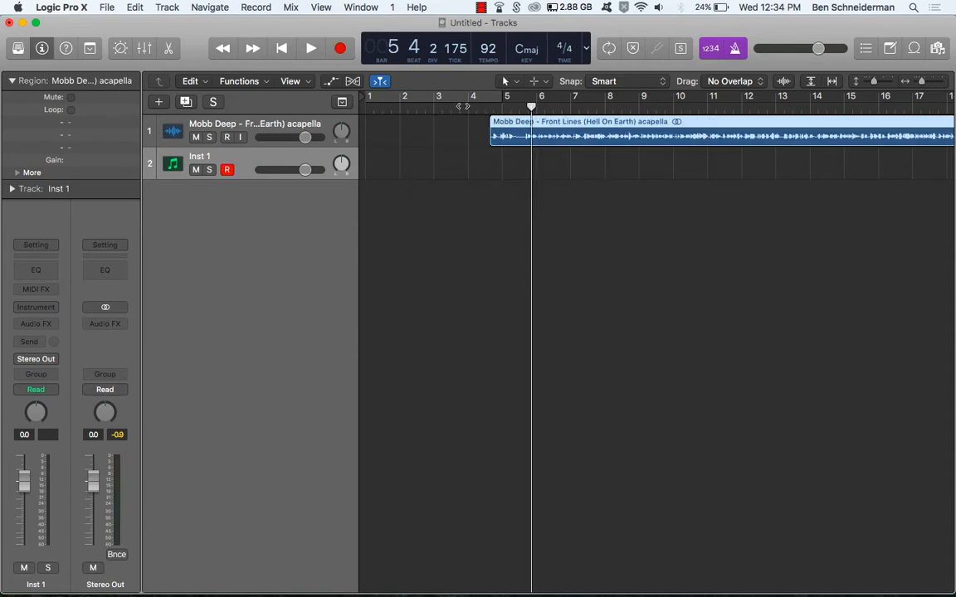
pyautogui.doubleClick(462, 106)
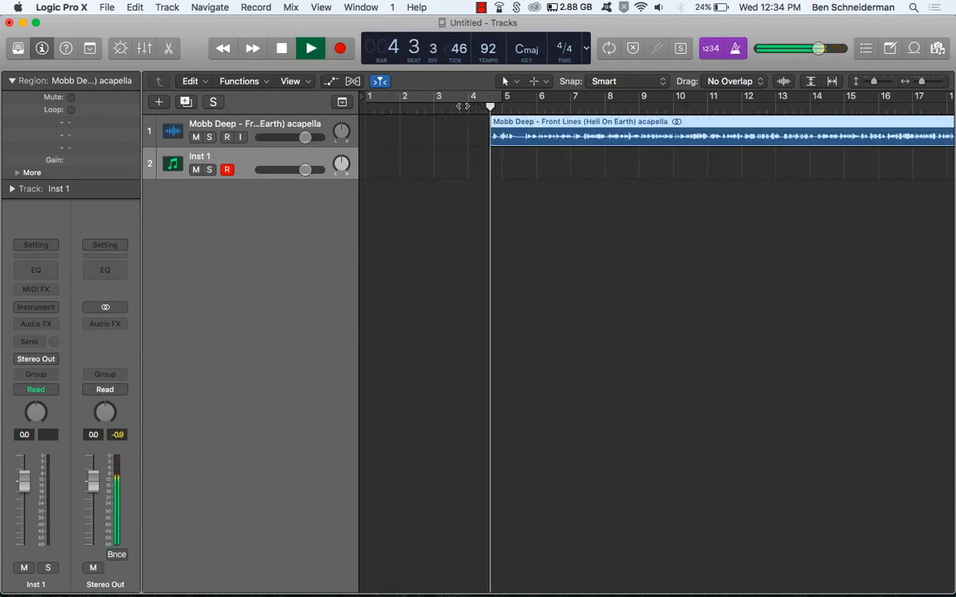
pyautogui.press('space')
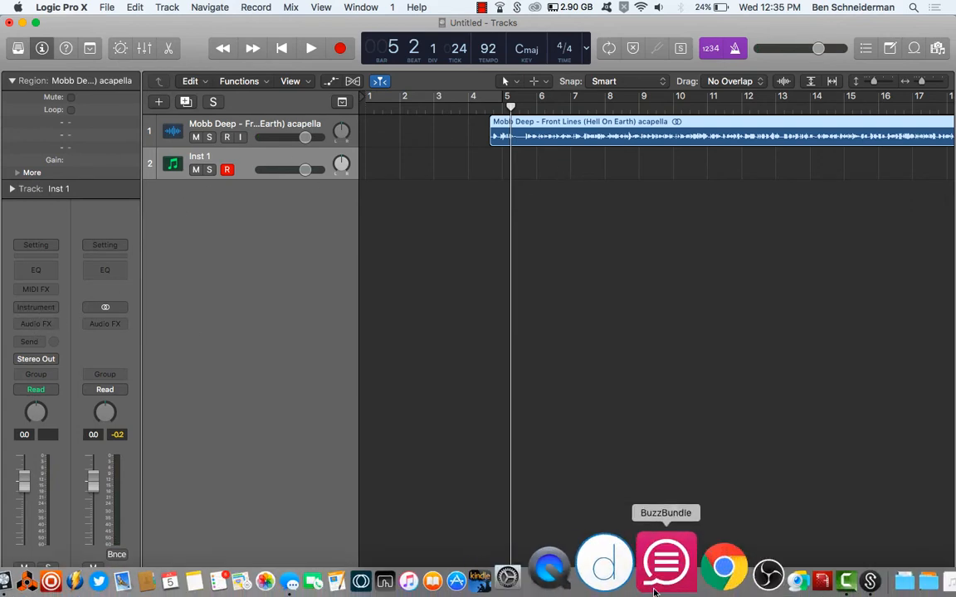
# Step: Switch to Chrome and close the Wolfram Alpha and Gmail tabs, keeping only the Google tab
pyautogui.click(670, 580)
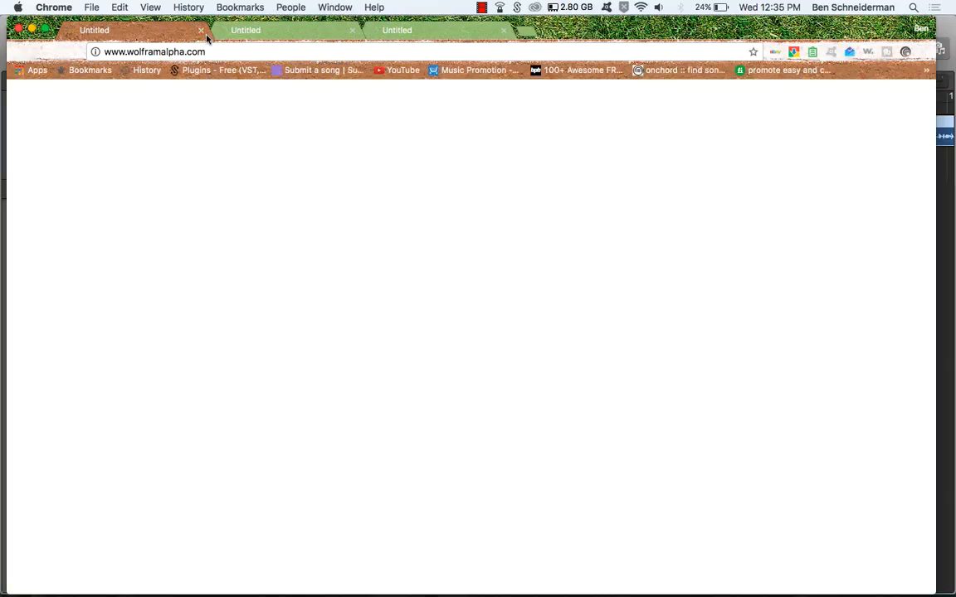
pyautogui.click(200, 31)
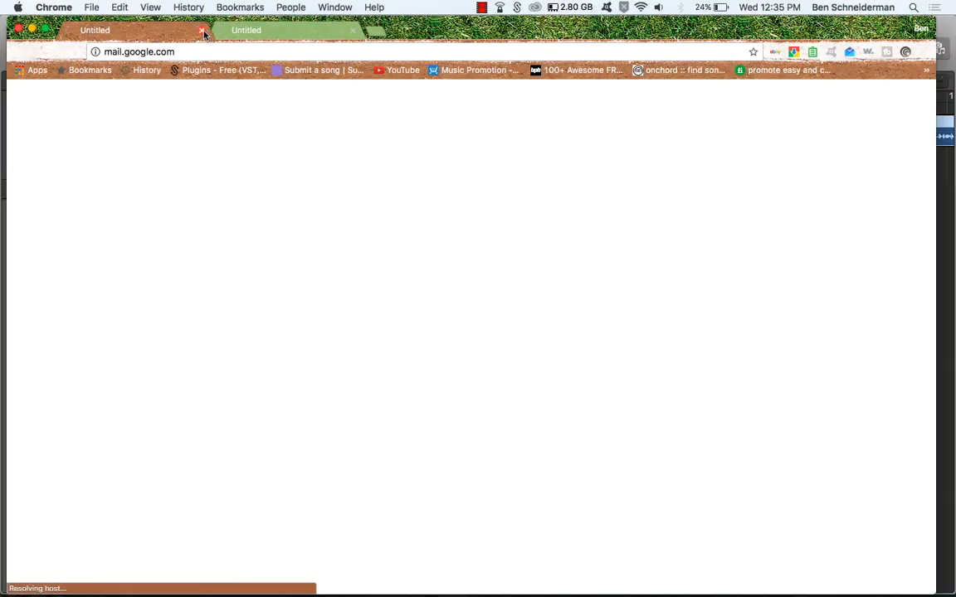
pyautogui.click(201, 31)
# Step: Search Google for "key of front lines (hell on earth)" and open the first Find Song Tempo result
pyautogui.click(208, 52)
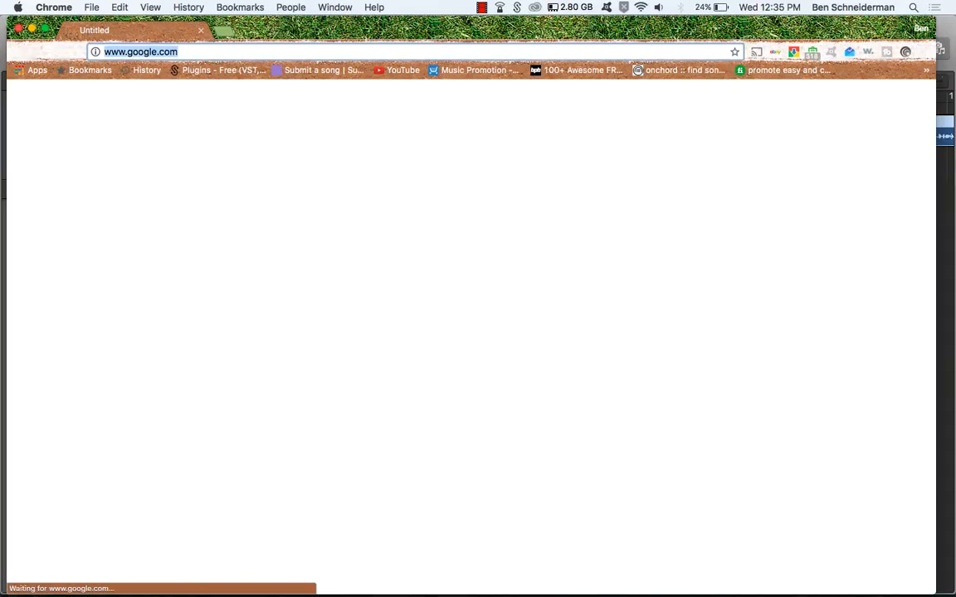
pyautogui.write('key of')
pyautogui.moveTo(270, 37); pyautogui.dragTo(270, 222)
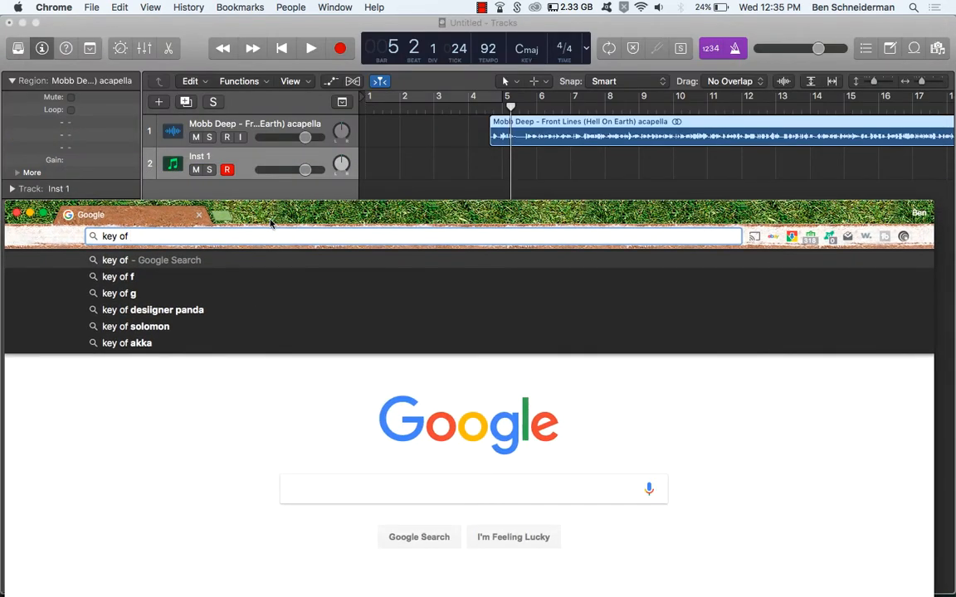
pyautogui.write('front lines')
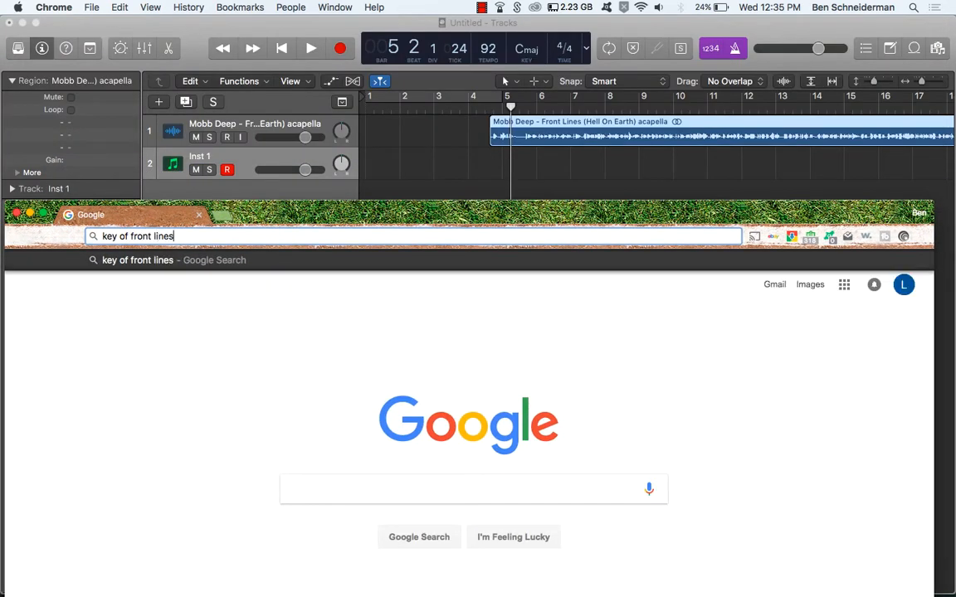
pyautogui.write(' (hell on earth')
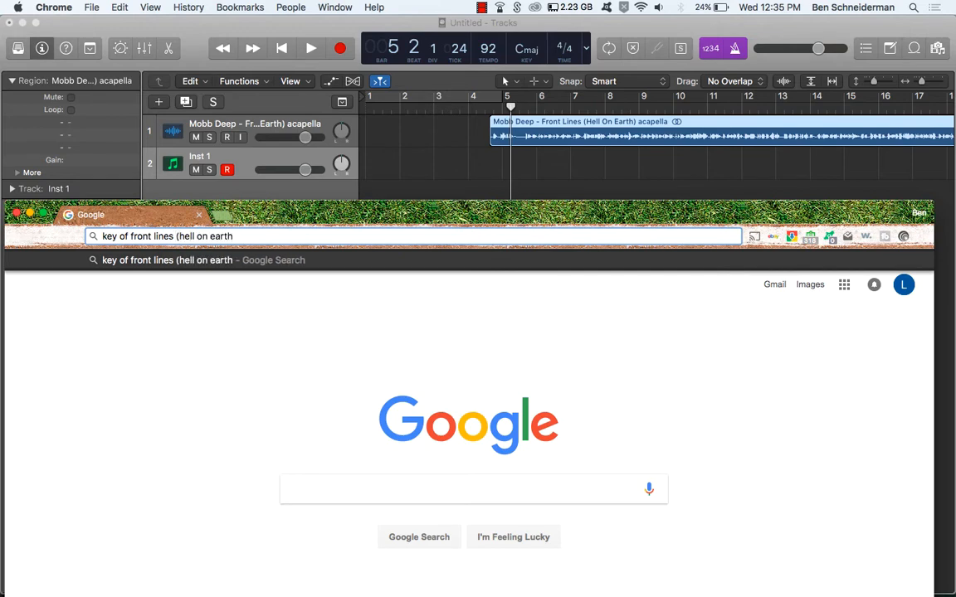
pyautogui.write(')')
pyautogui.press('Return')
pyautogui.moveTo(319, 218); pyautogui.dragTo(318, 59)
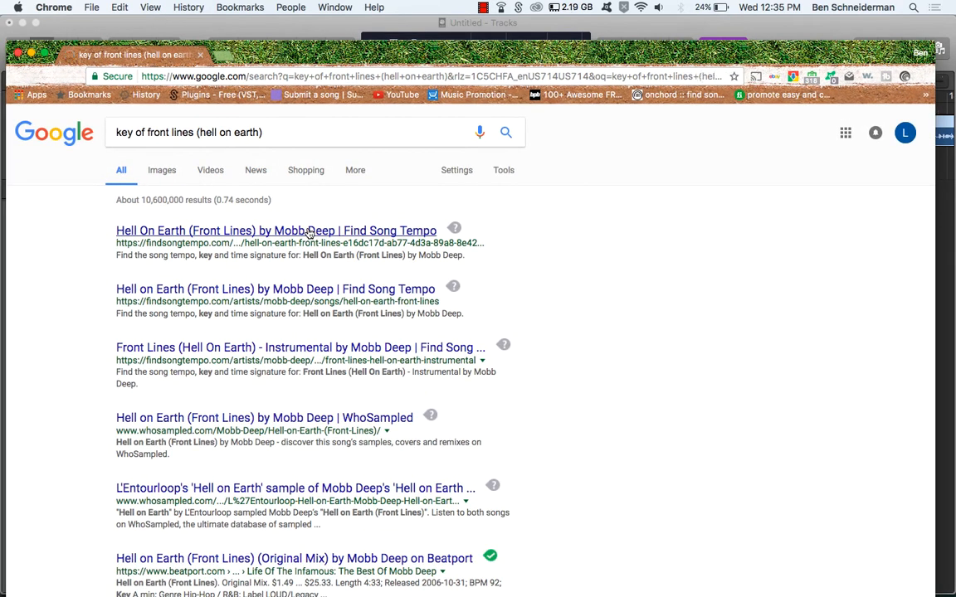
pyautogui.click(309, 231)
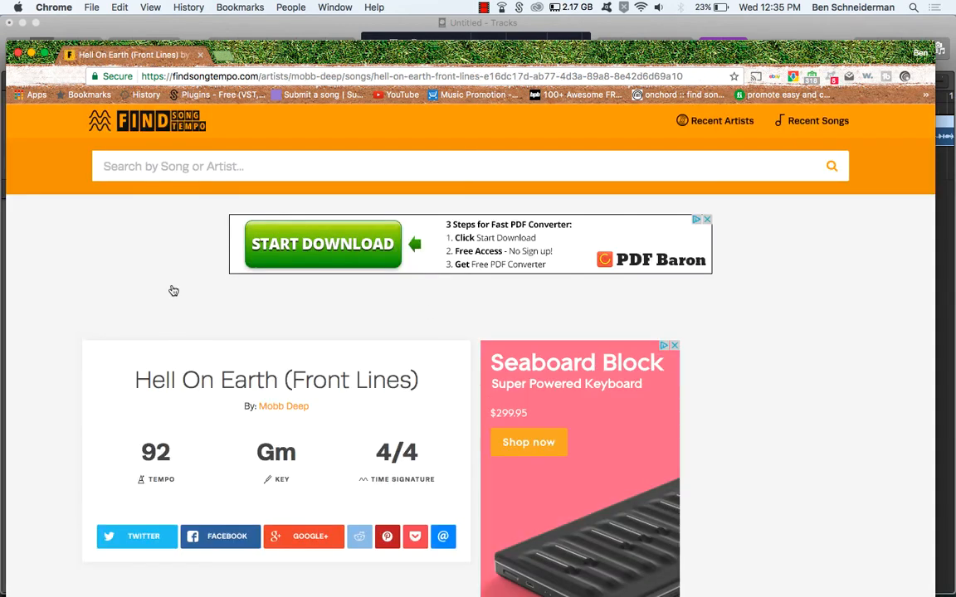
# Step: Close the song info page and set the Logic Pro project's key signature to G minor
pyautogui.click(199, 54)
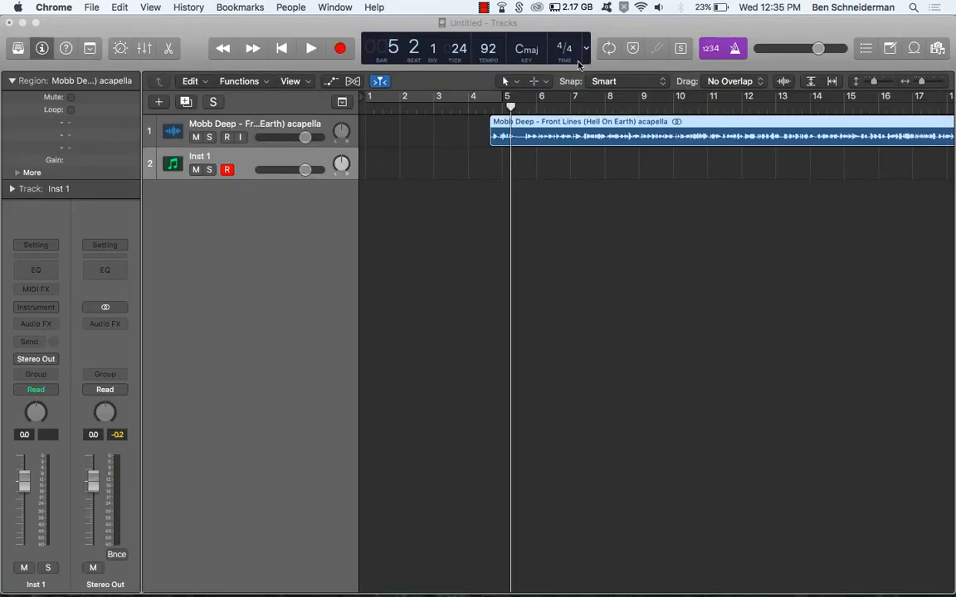
pyautogui.click(526, 50)
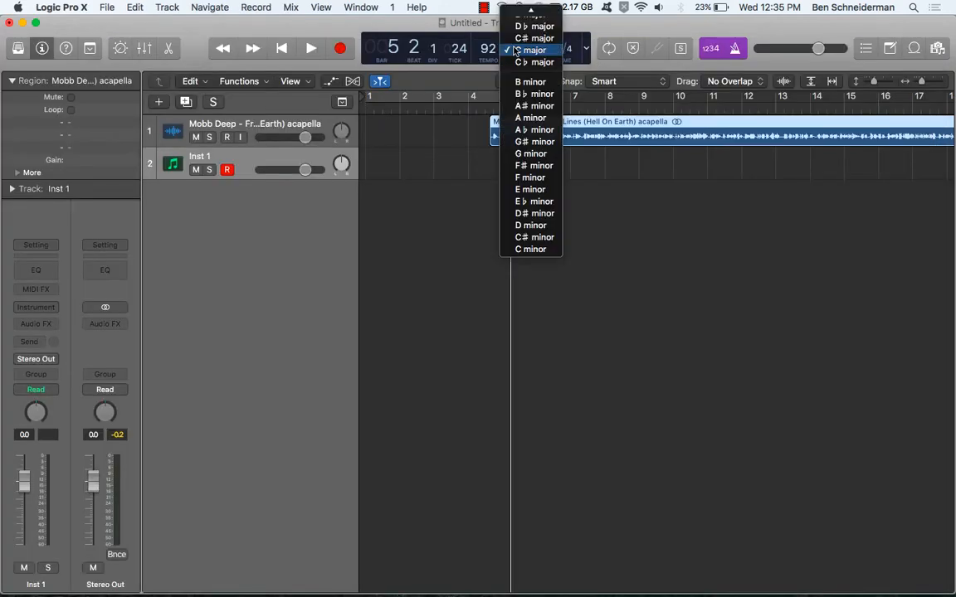
pyautogui.click(543, 155)
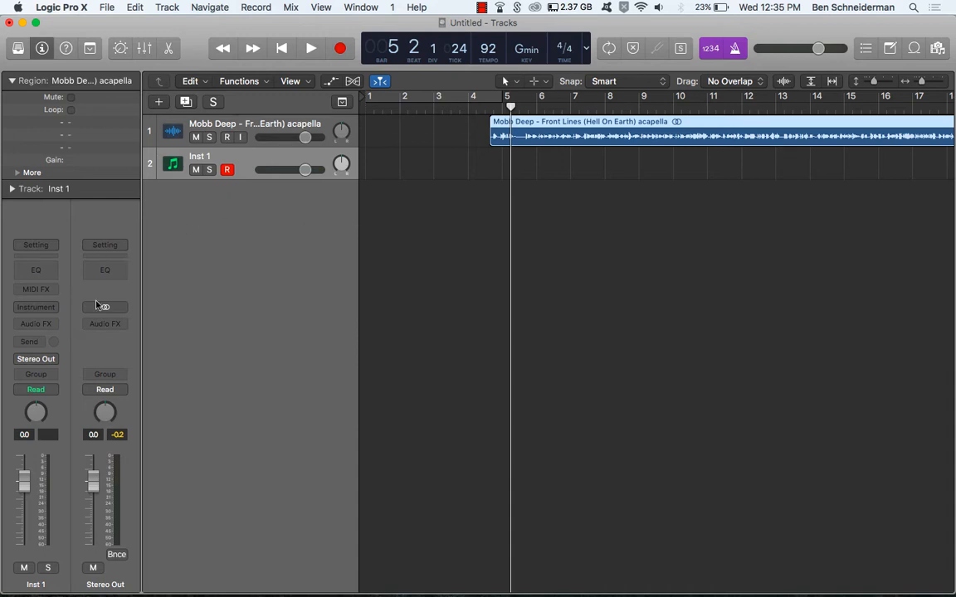
# Step: Load the Alchemy synth as the instrument of the Inst 1 track
pyautogui.click(41, 308)
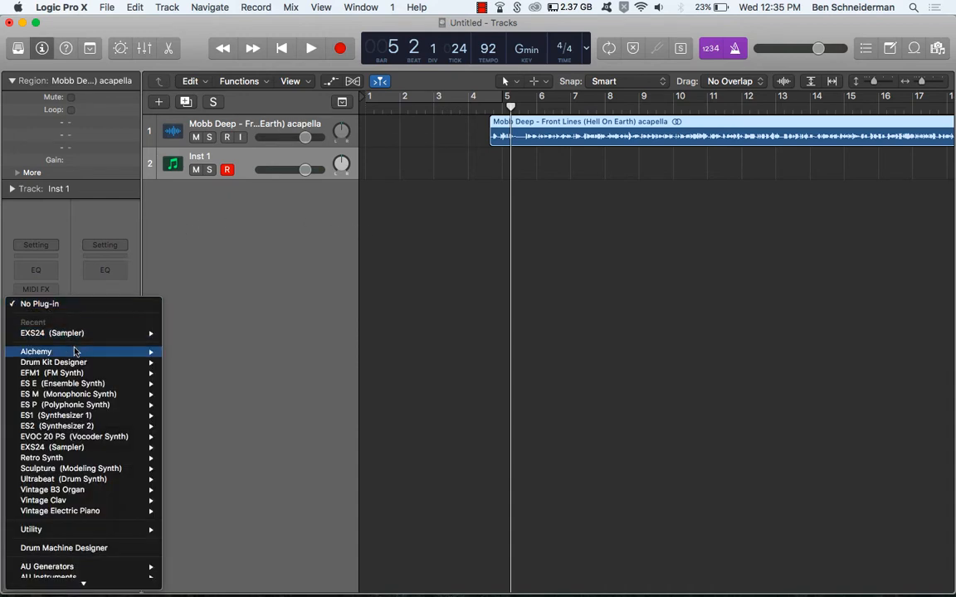
pyautogui.moveTo(100, 352)
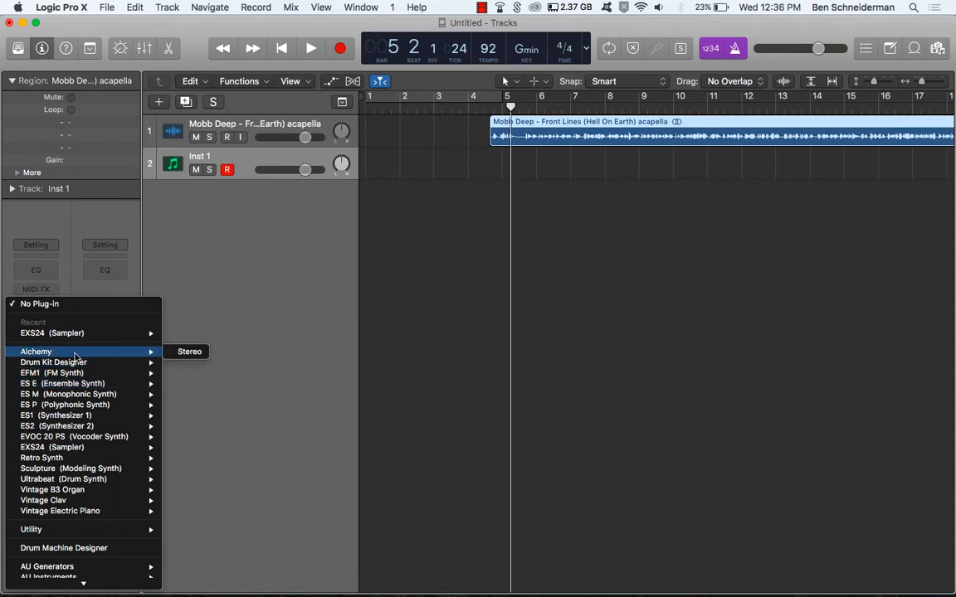
pyautogui.click(170, 352)
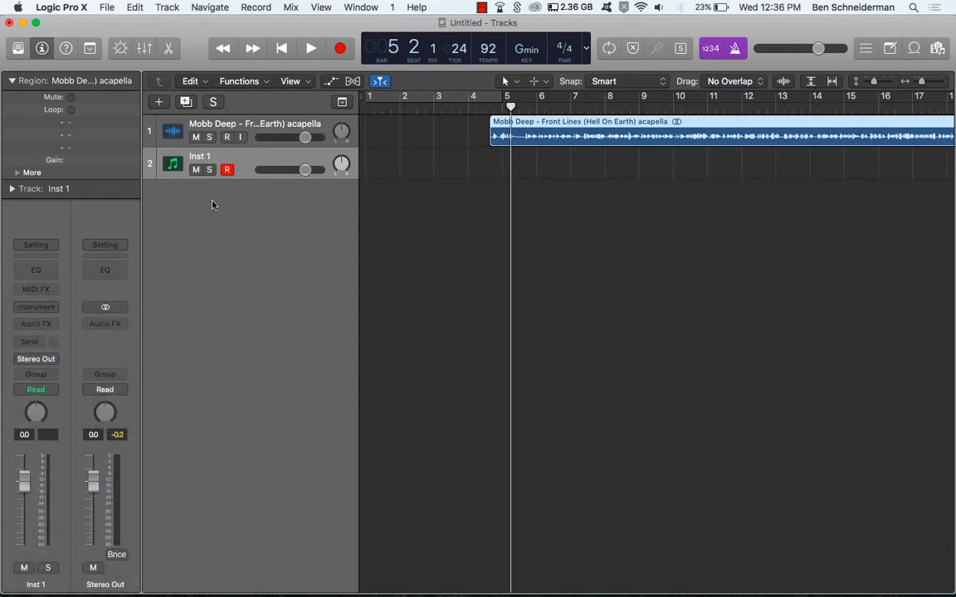
pyautogui.click(35, 307)
pyautogui.click(46, 353)
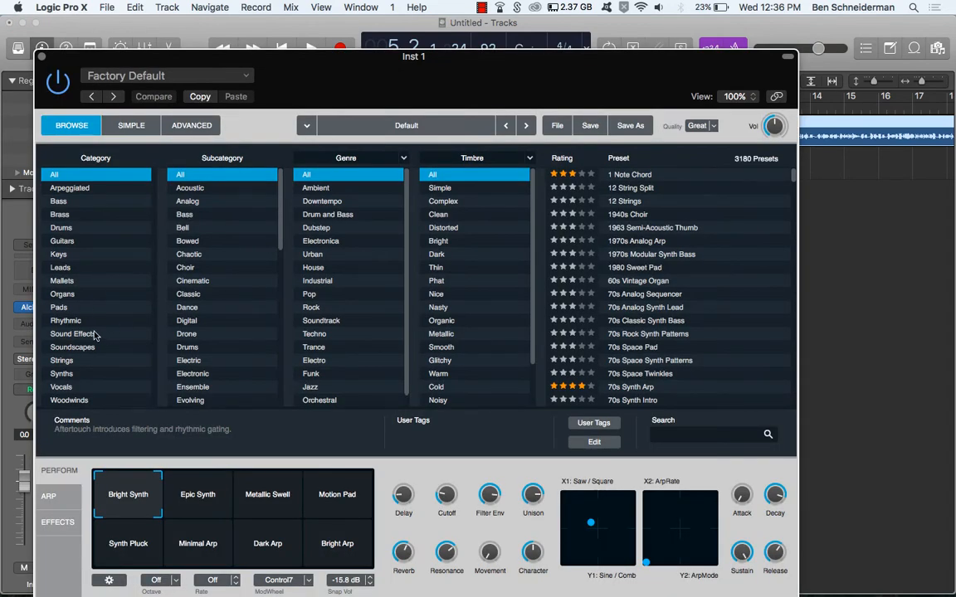
# Step: Filter the Alchemy presets by the Keys category and Piano subcategory, and load the Ice Piano preset
pyautogui.click(61, 253)
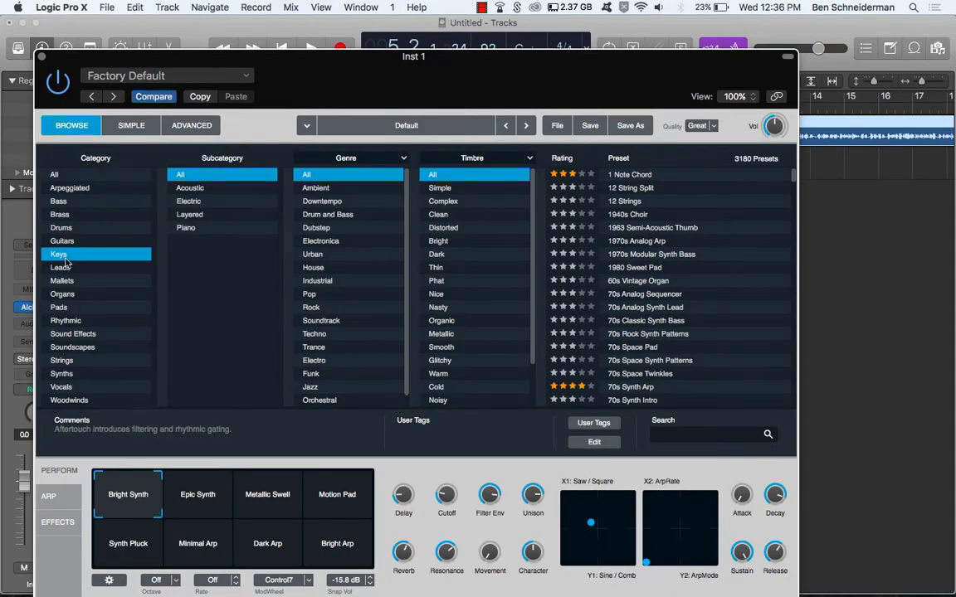
pyautogui.click(189, 190)
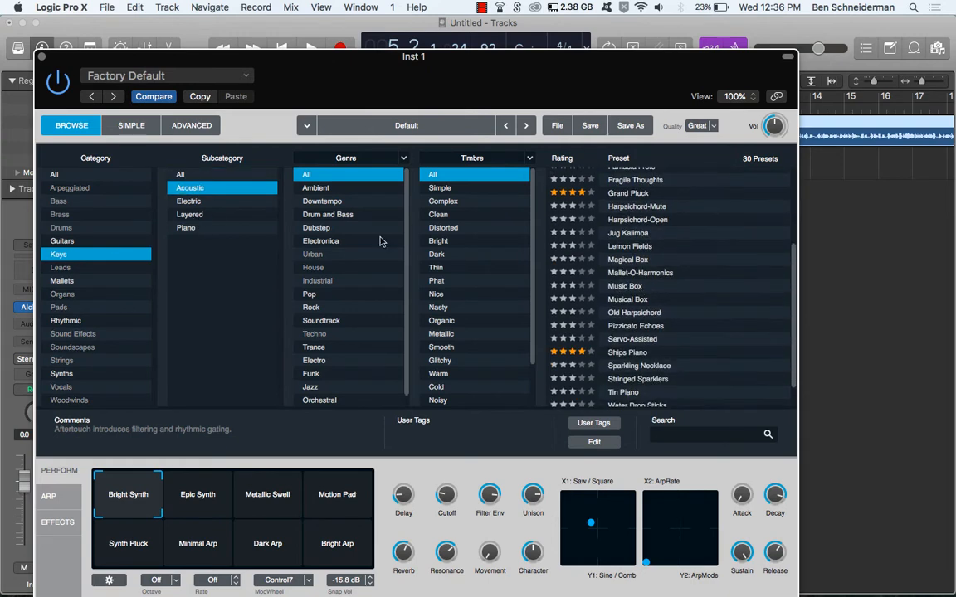
pyautogui.click(195, 227)
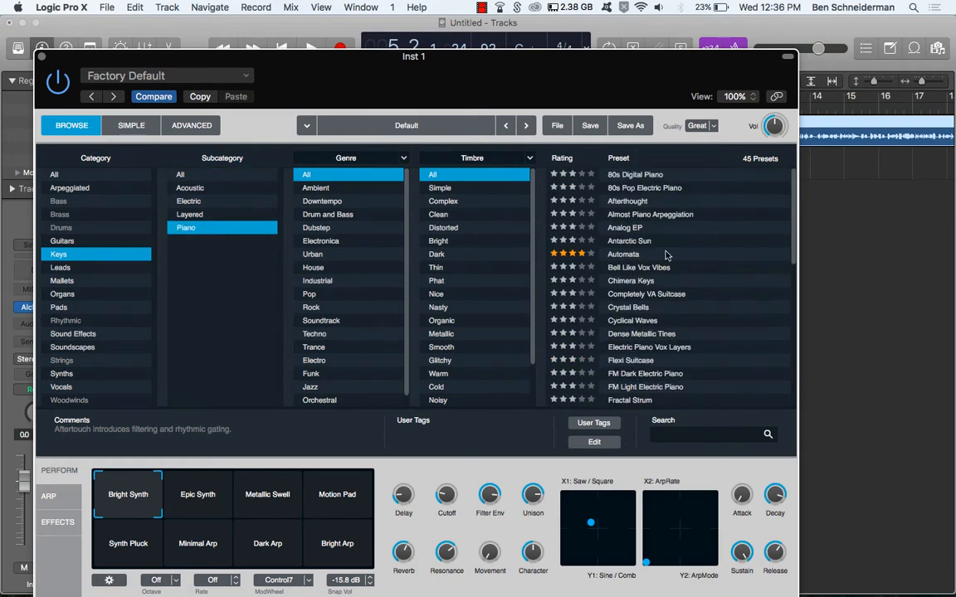
pyautogui.scroll(-5, 610, 300)
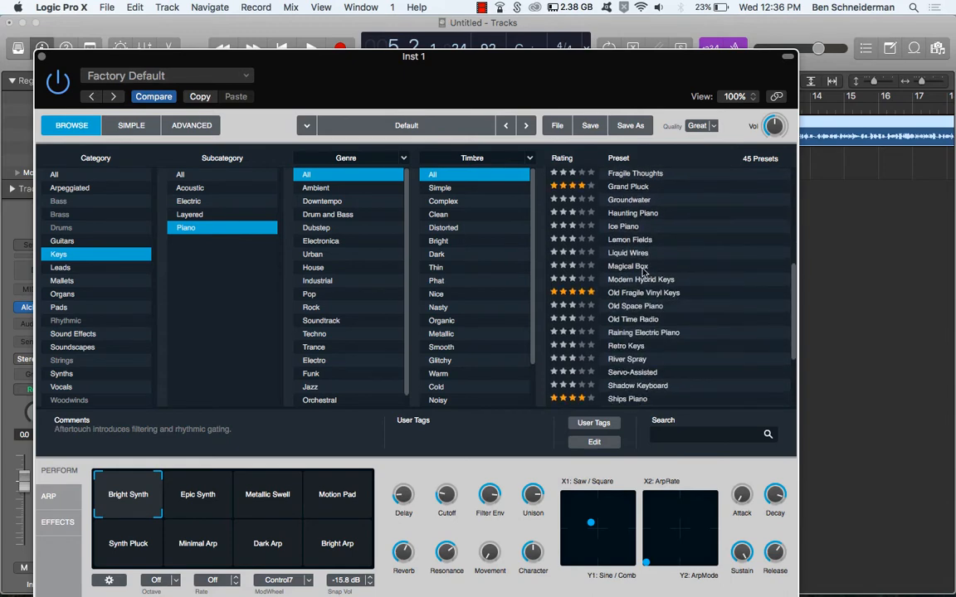
pyautogui.click(622, 227)
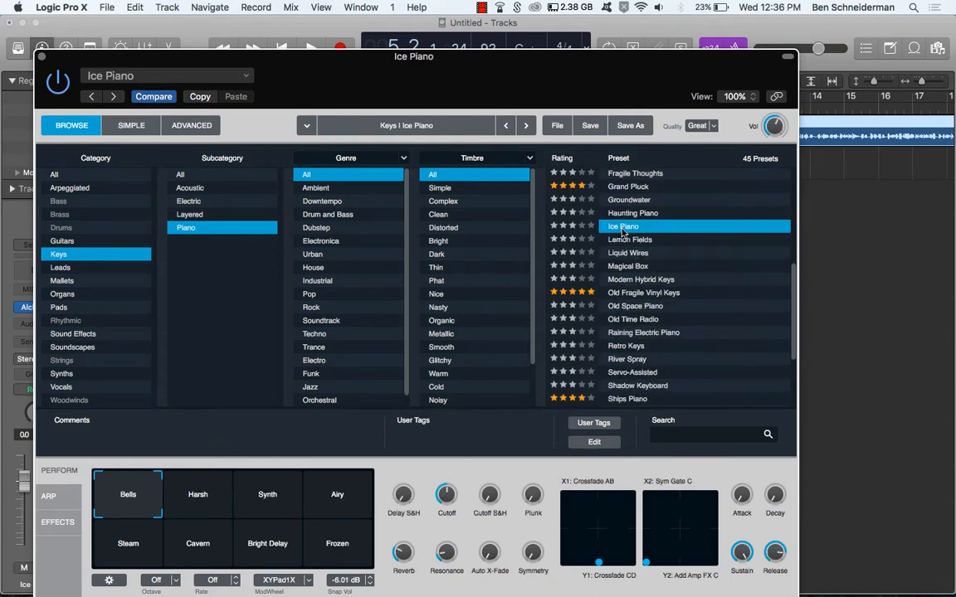
# Step: Audition the Ice Piano sound with an F-A-C chord played twice in Musical Typing, and close the on-screen keyboard
pyautogui.press('super+k')
pyautogui.press('f')
pyautogui.press('h')
pyautogui.press('k')
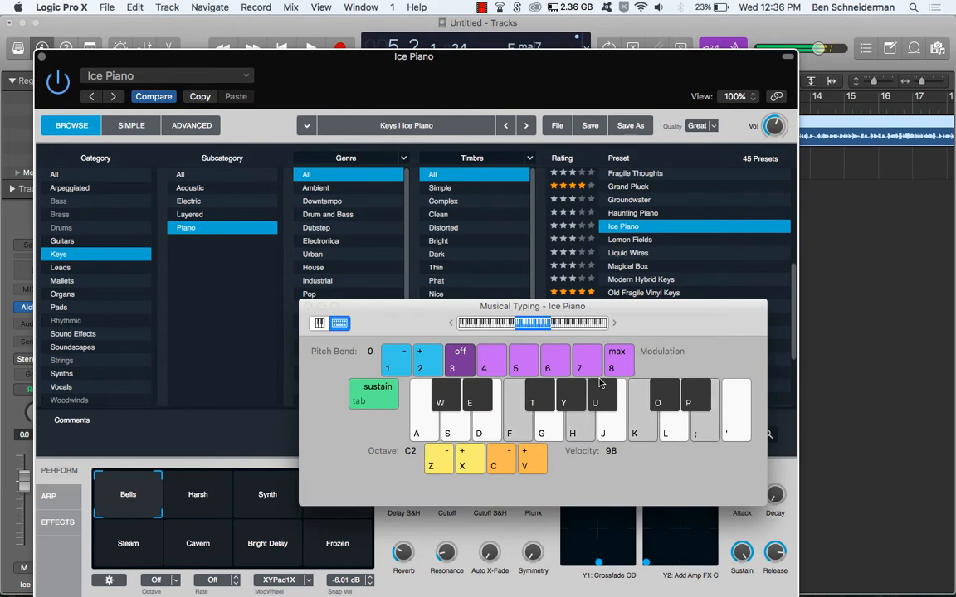
pyautogui.press('f')
pyautogui.press('h')
pyautogui.press('k')
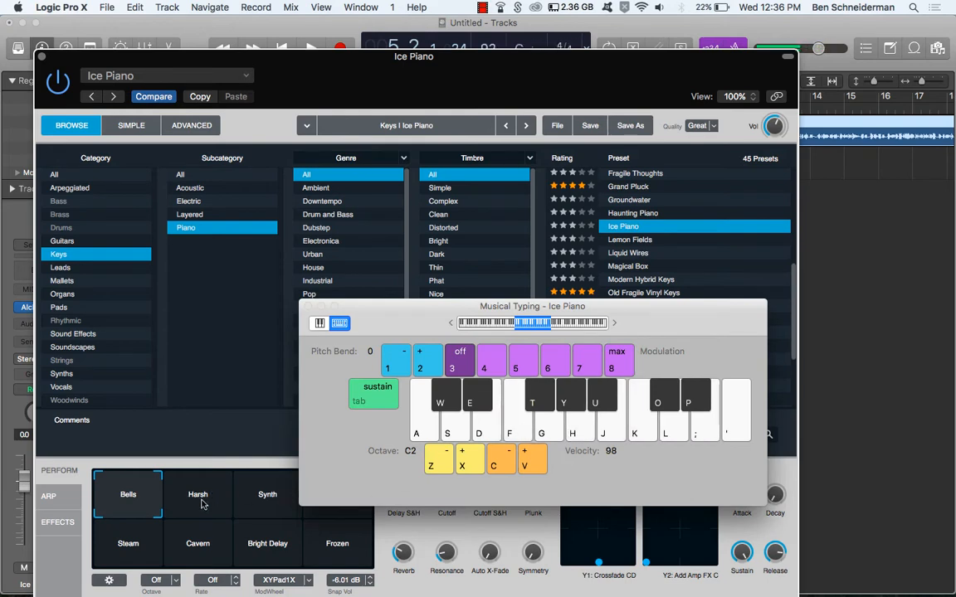
pyautogui.press('super+k')
# Step: Try the Steam performance snapshot of the Ice Piano preset and switch to Cavern
pyautogui.click(126, 546)
pyautogui.click(195, 545)
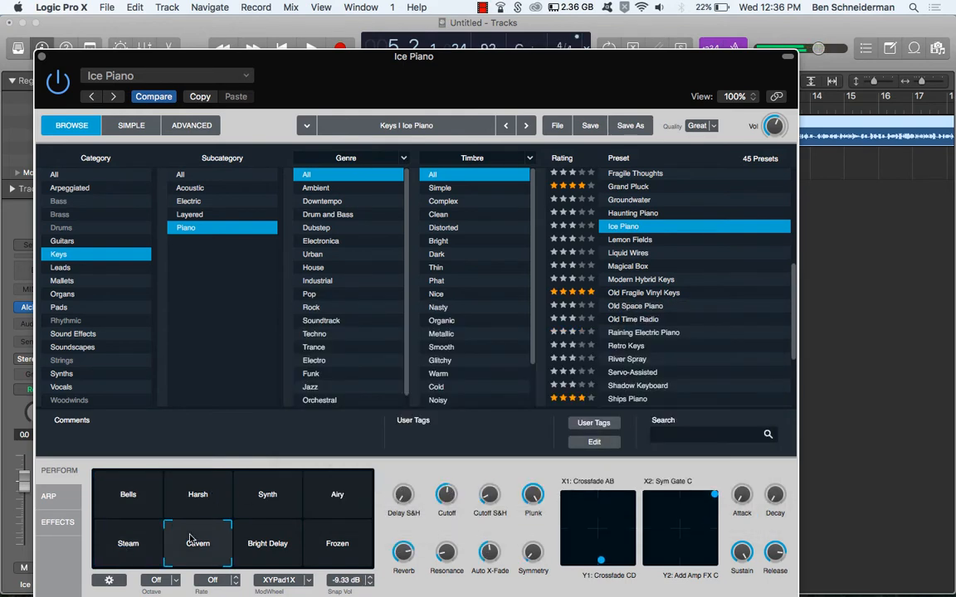
# Step: Try the Harsh and Synth snapshots of Ice Piano, as well as the Old Space Piano preset
pyautogui.click(222, 511)
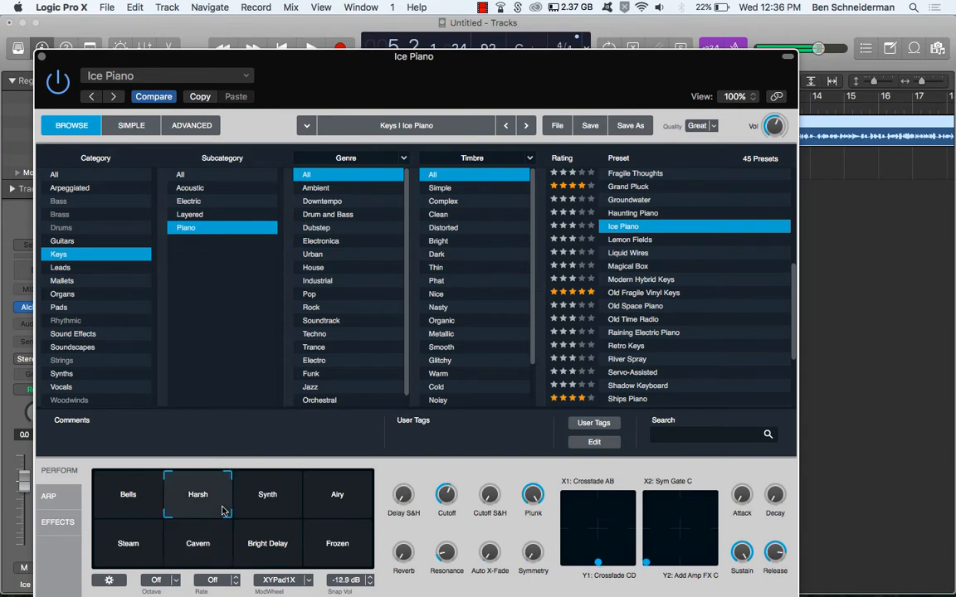
pyautogui.click(260, 504)
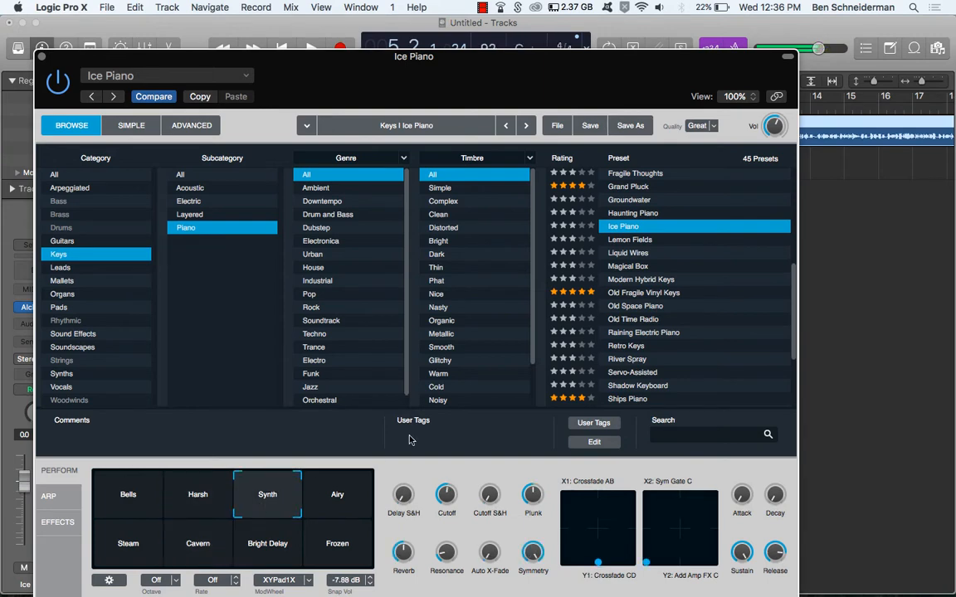
pyautogui.click(651, 306)
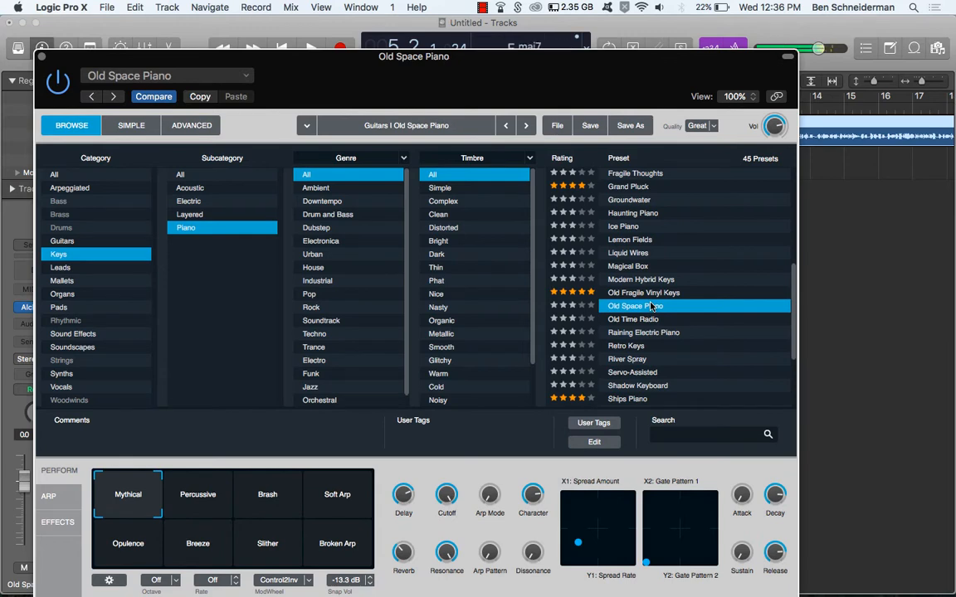
# Step: Load the Old Time Radio preset and shape it by adjusting Decay and blending the Warm snapshot slightly toward Bright
pyautogui.click(652, 319)
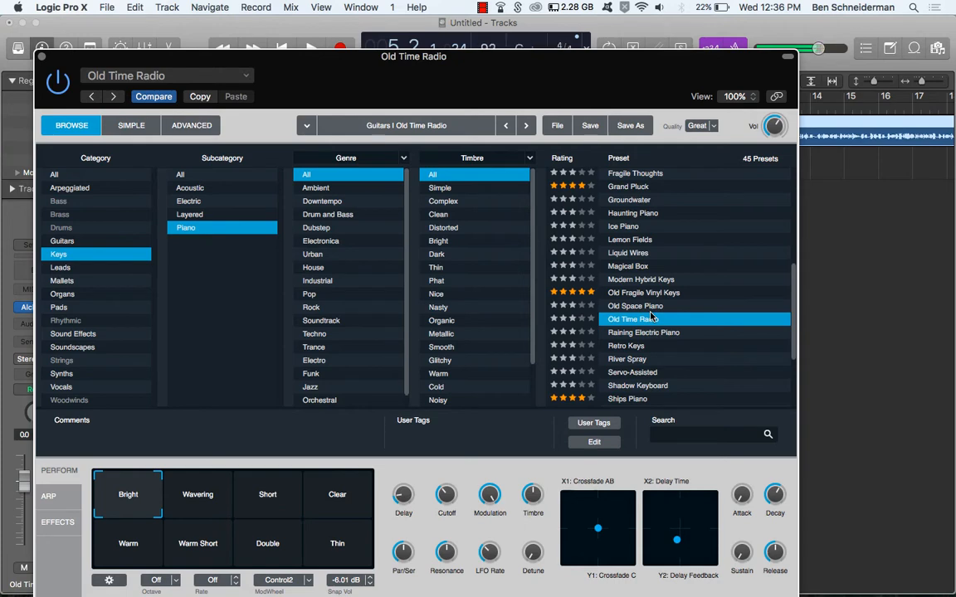
pyautogui.click(131, 544)
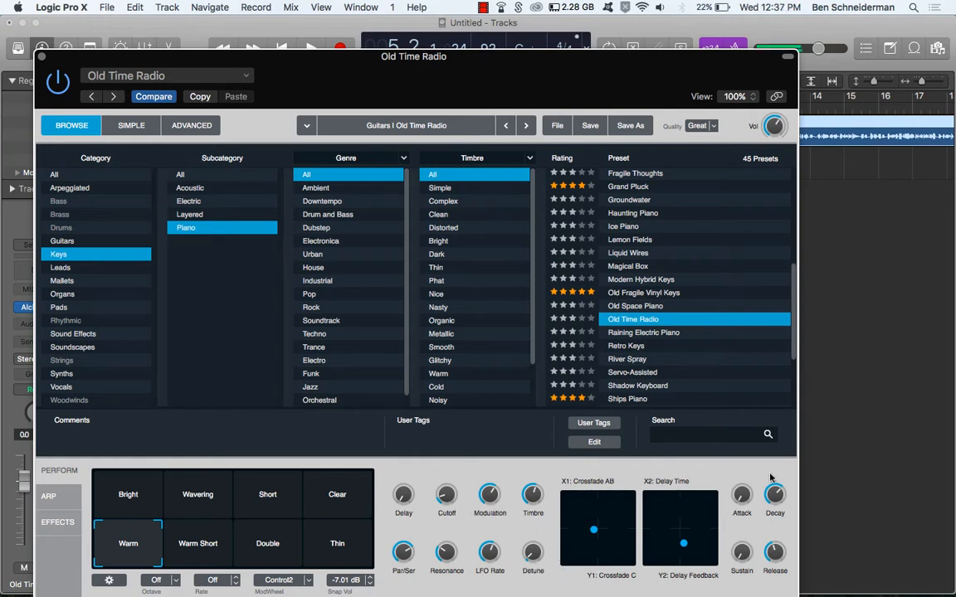
pyautogui.moveTo(777, 497)
pyautogui.mouseDown()
pyautogui.moveTo(778, 432)
pyautogui.moveTo(771, 516)
pyautogui.mouseUp()
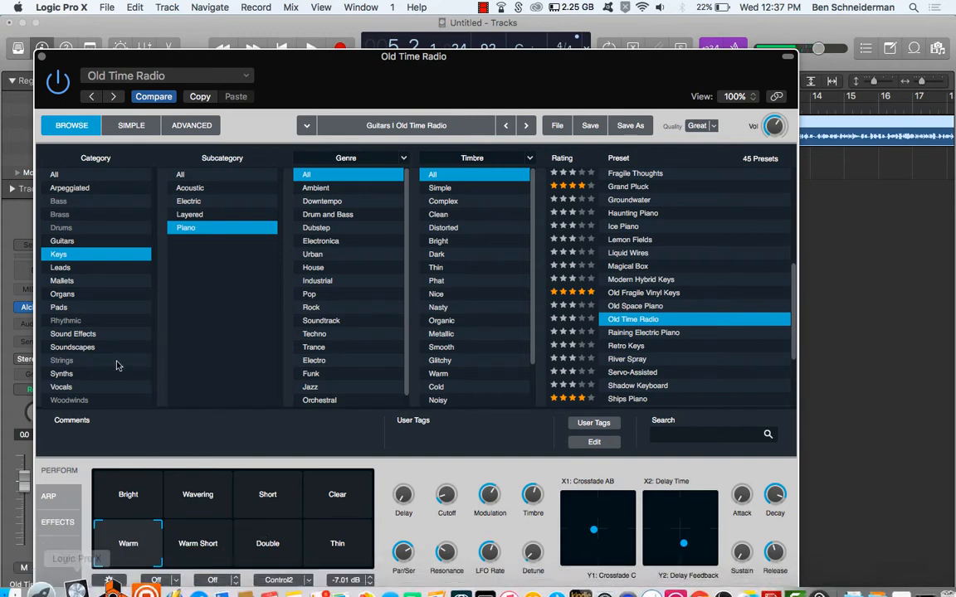
pyautogui.moveTo(129, 523)
pyautogui.mouseDown()
pyautogui.moveTo(124, 510)
pyautogui.moveTo(129, 532)
pyautogui.mouseUp()
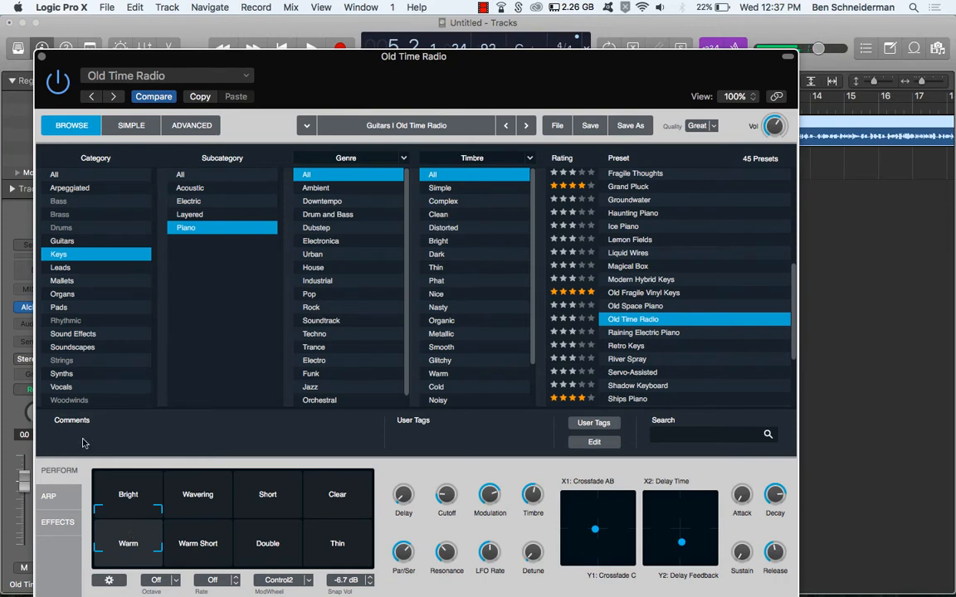
pyautogui.click(40, 55)
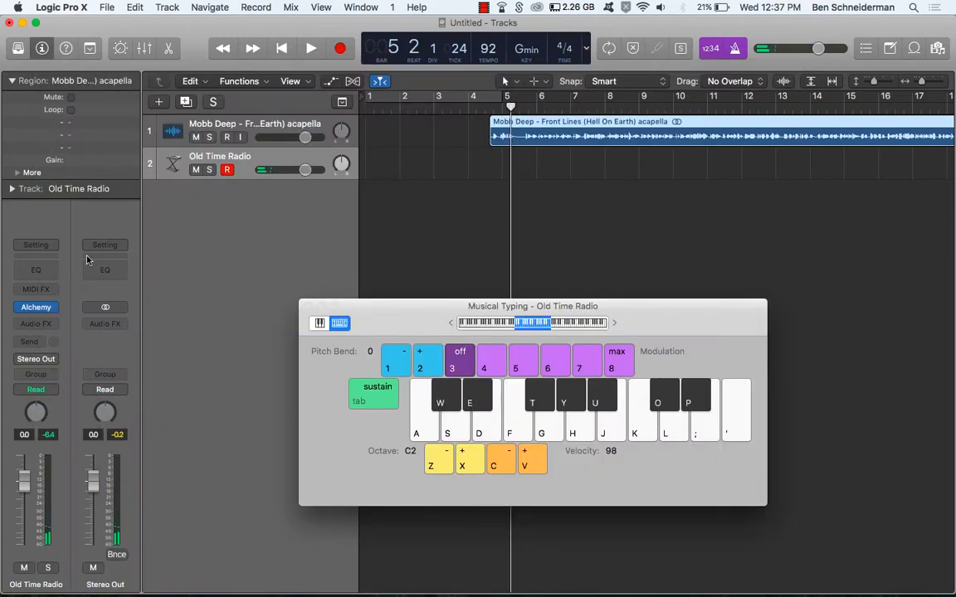
# Step: Raise the Old Time Radio track's volume to 5.4 dB and insert the Chord Trigger MIDI effect on it
pyautogui.moveTo(305, 170); pyautogui.dragTo(323, 171)
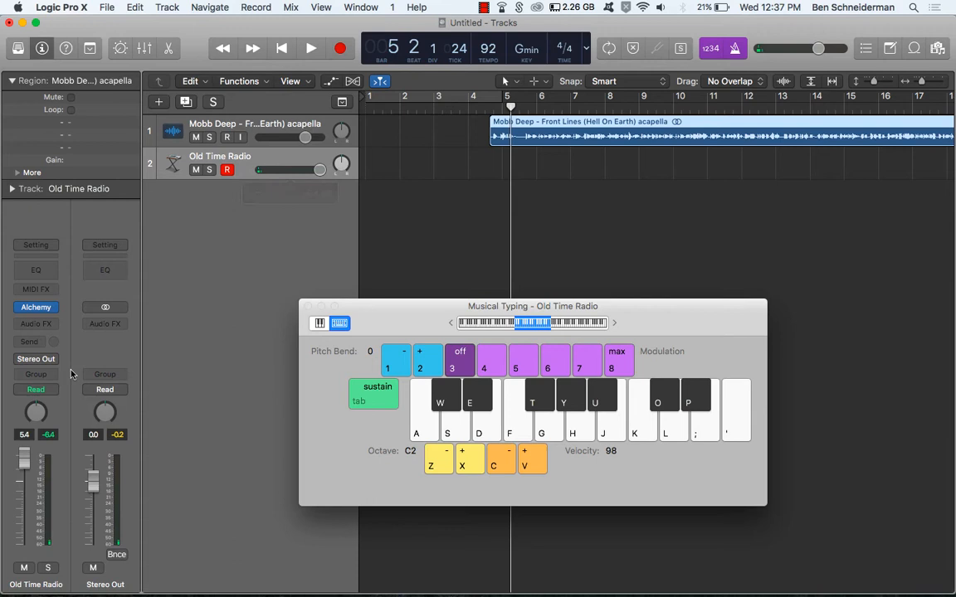
pyautogui.click(38, 325)
pyautogui.click(39, 291)
pyautogui.click(38, 324)
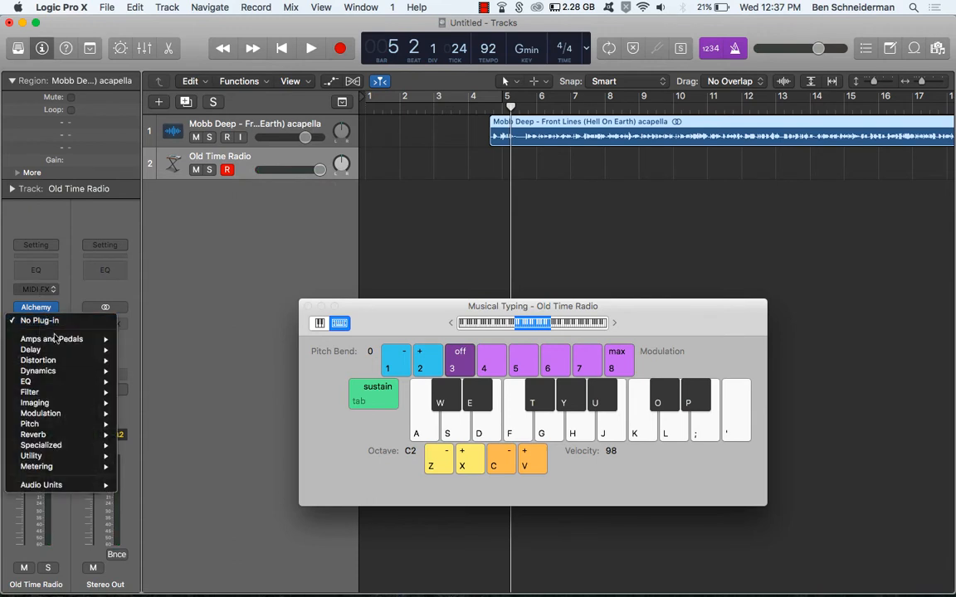
pyautogui.moveTo(57, 364)
pyautogui.click(63, 258)
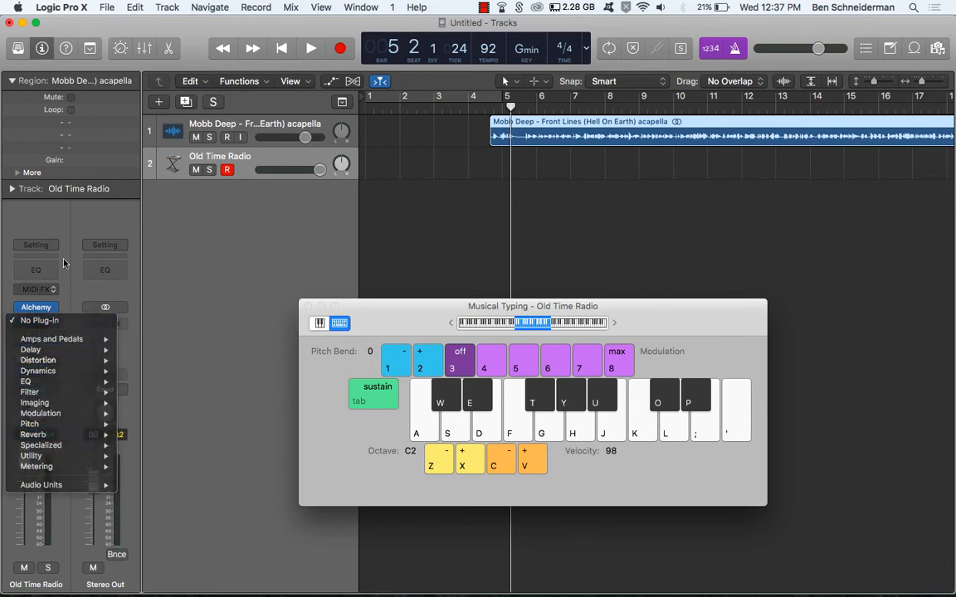
pyautogui.click(48, 289)
pyautogui.click(46, 313)
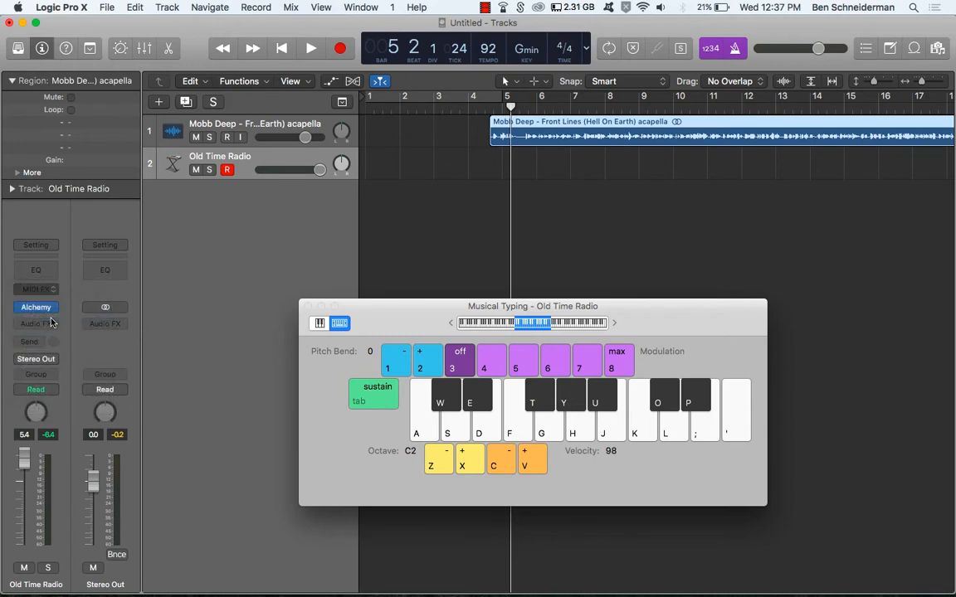
# Step: Load Chord Trigger's Songwriter Left Hand keyboard voicing and shift its trigger key range to C2 through C4
pyautogui.click(182, 78)
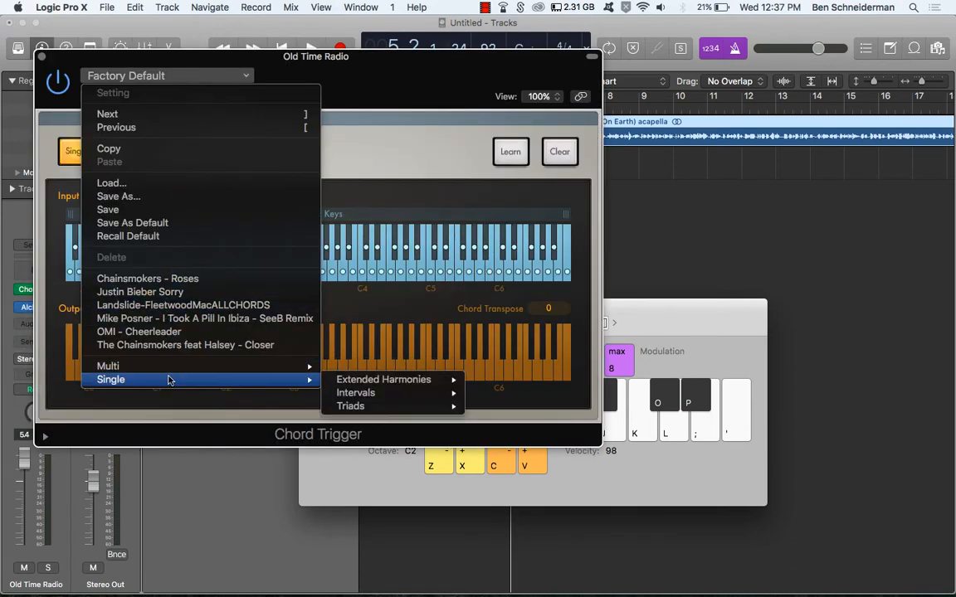
pyautogui.moveTo(170, 370)
pyautogui.moveTo(348, 379)
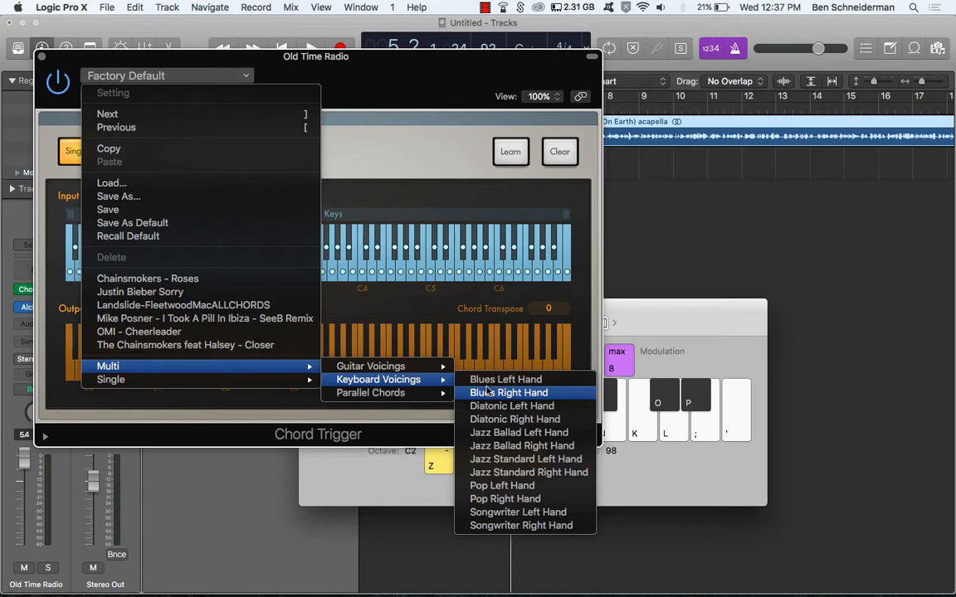
pyautogui.click(516, 512)
pyautogui.moveTo(217, 214); pyautogui.dragTo(287, 216)
# Step: Audition the Songwriter Left Hand chords with single trigger notes between C2 and F3 in Musical Typing, trying different progressions
pyautogui.press('a')
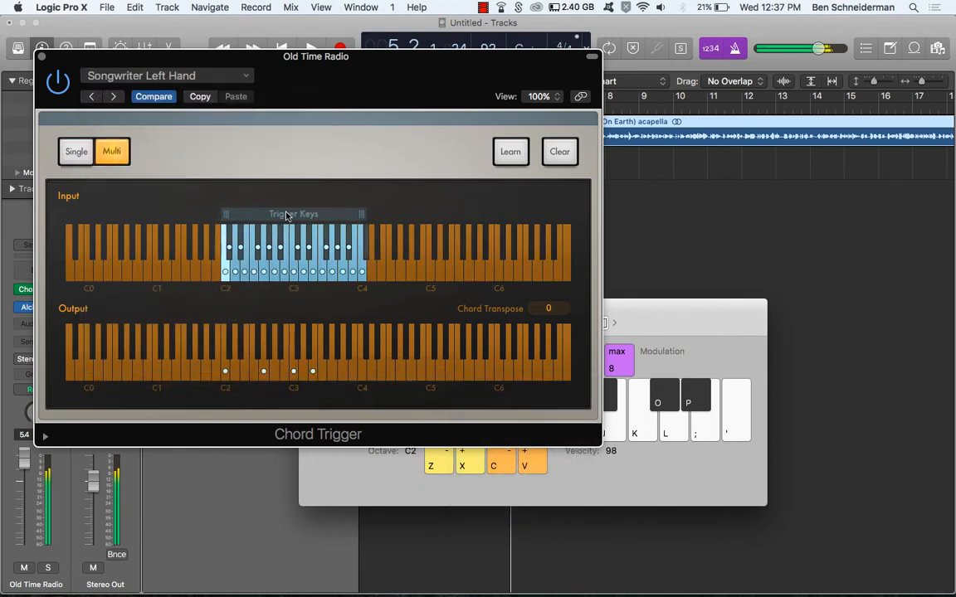
pyautogui.press('k')
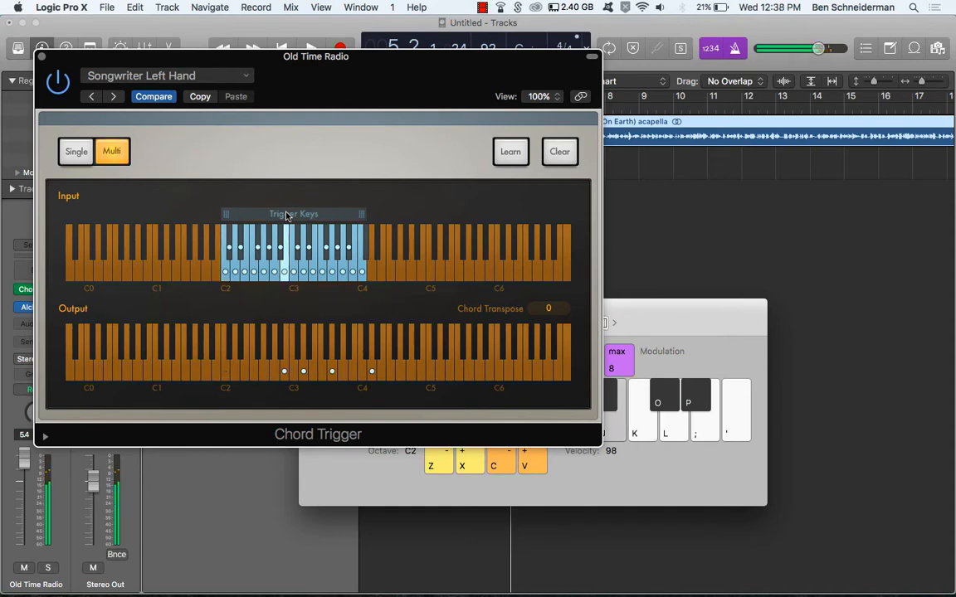
pyautogui.press('l')
pyautogui.press('a')
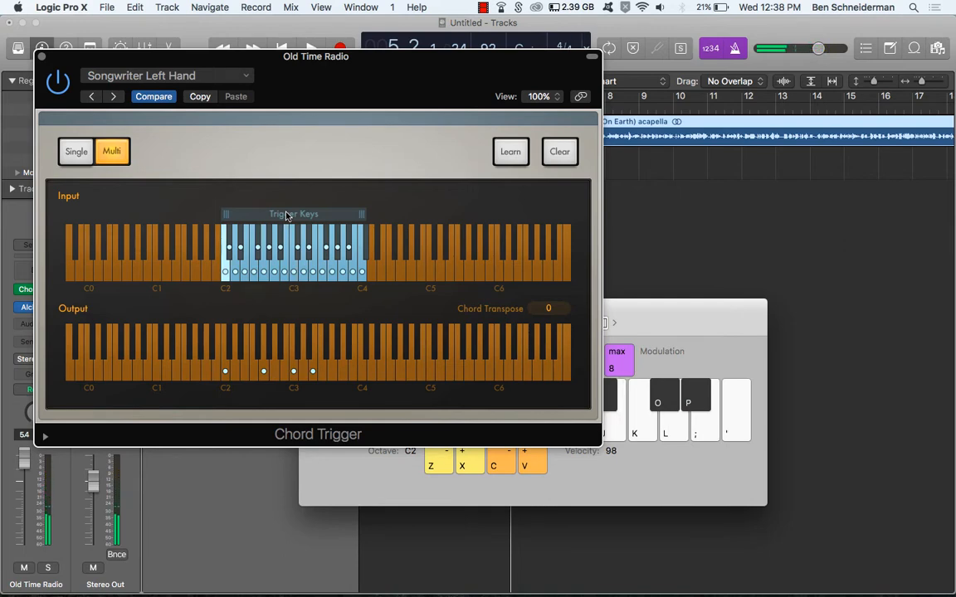
pyautogui.press('k')
pyautogui.press('k')
pyautogui.press('j')
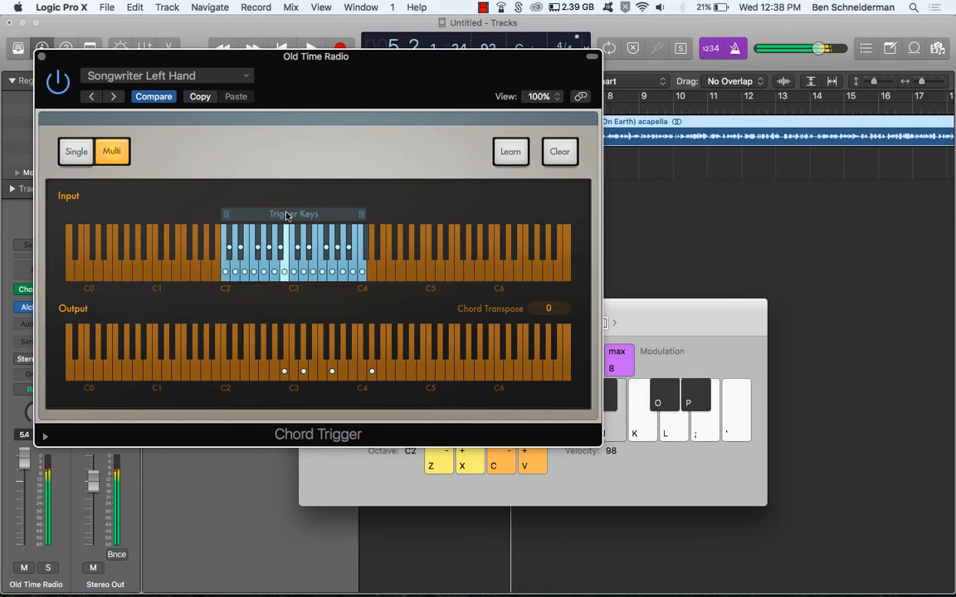
pyautogui.press('l')
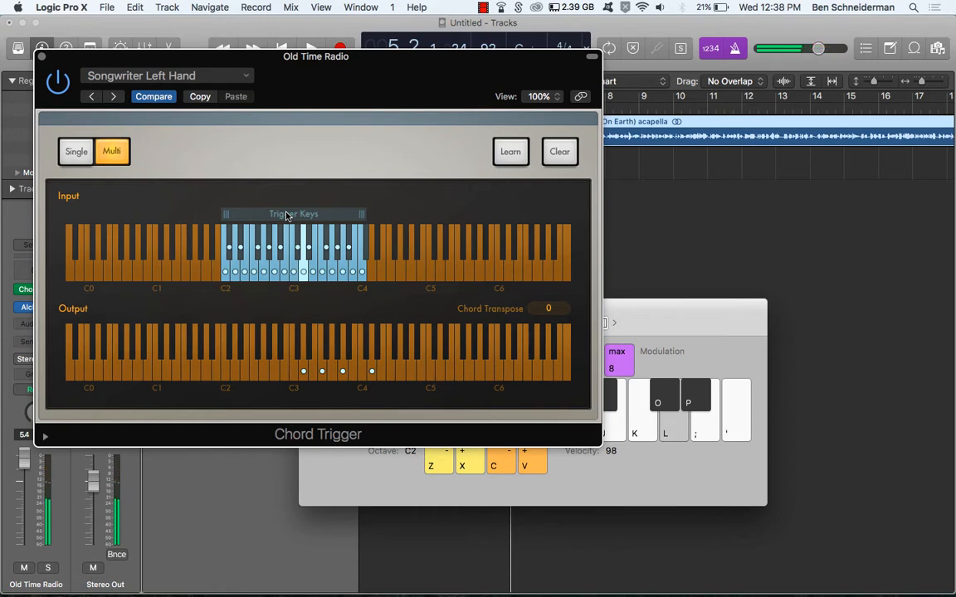
pyautogui.press('g')
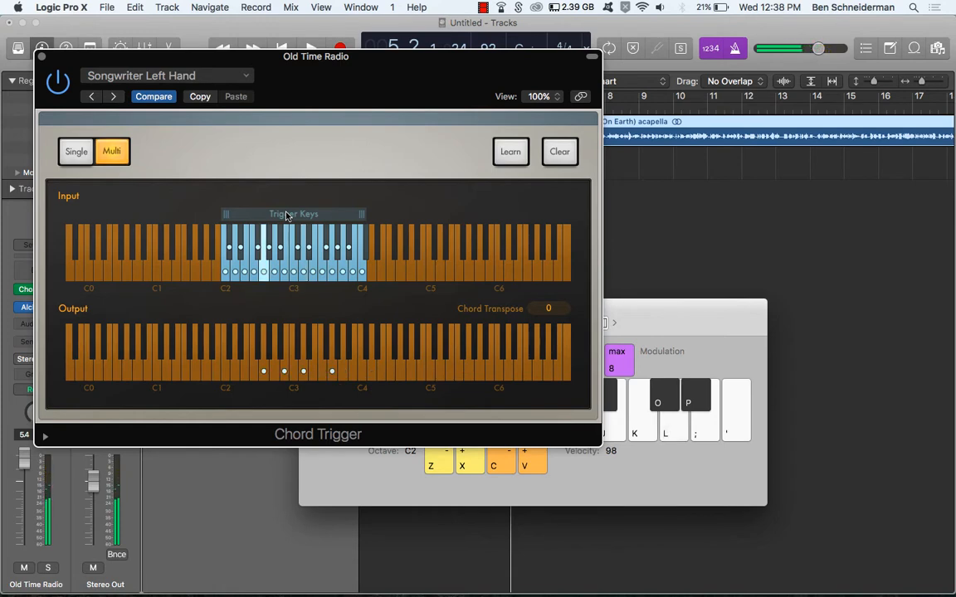
pyautogui.press('a')
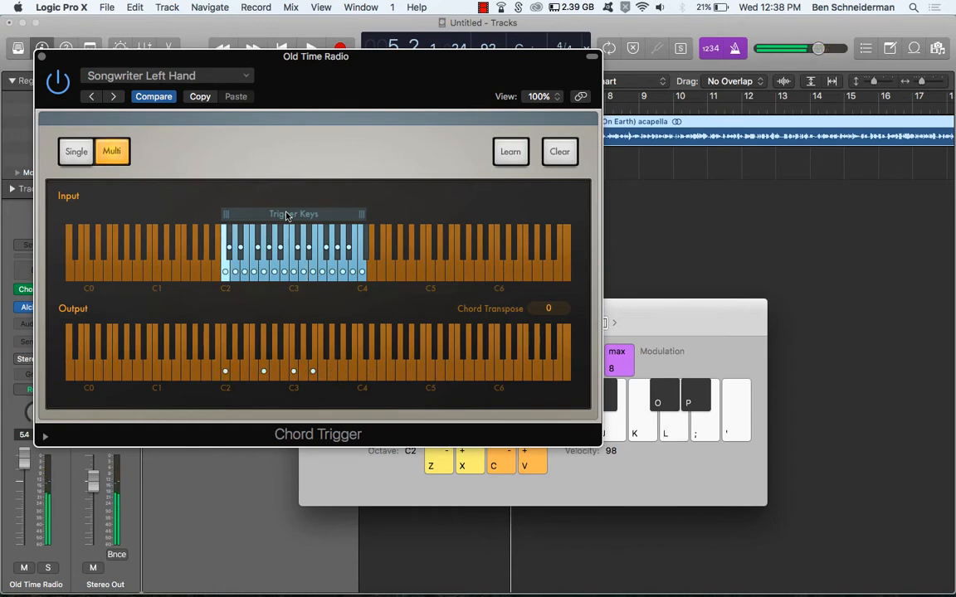
pyautogui.press('g')
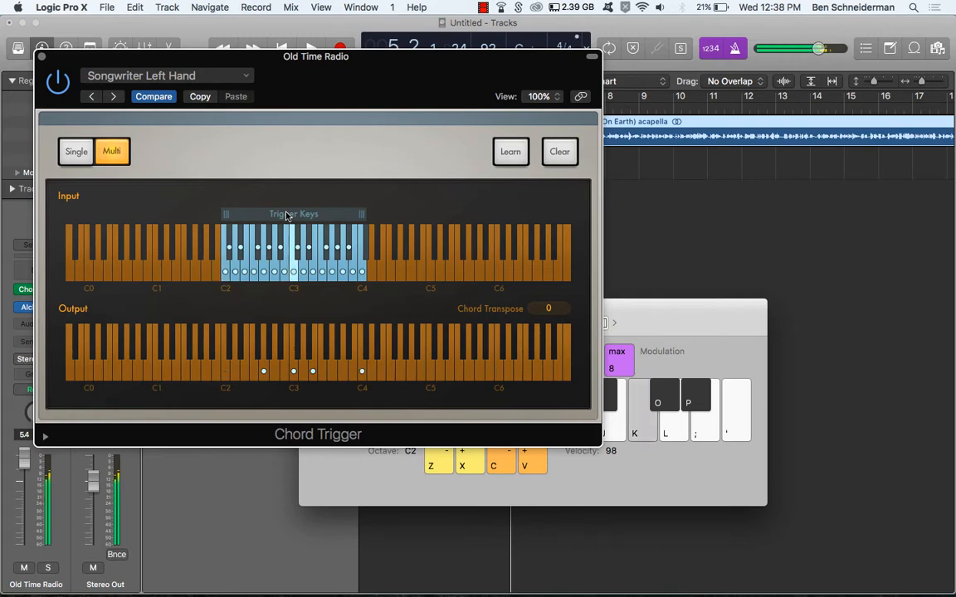
pyautogui.press('l')
pyautogui.press('j')
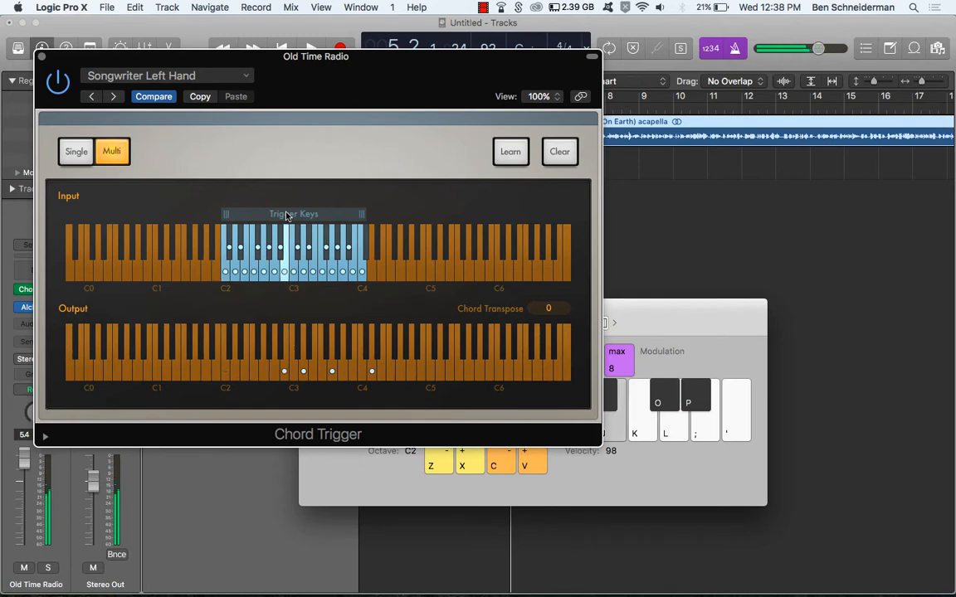
pyautogui.press("'")
pyautogui.press(';')
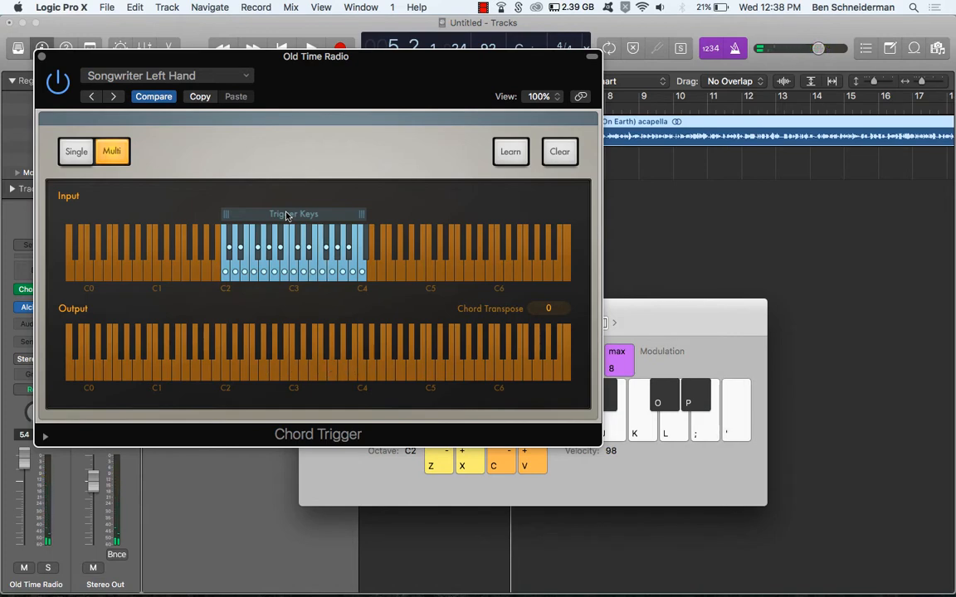
pyautogui.press('a')
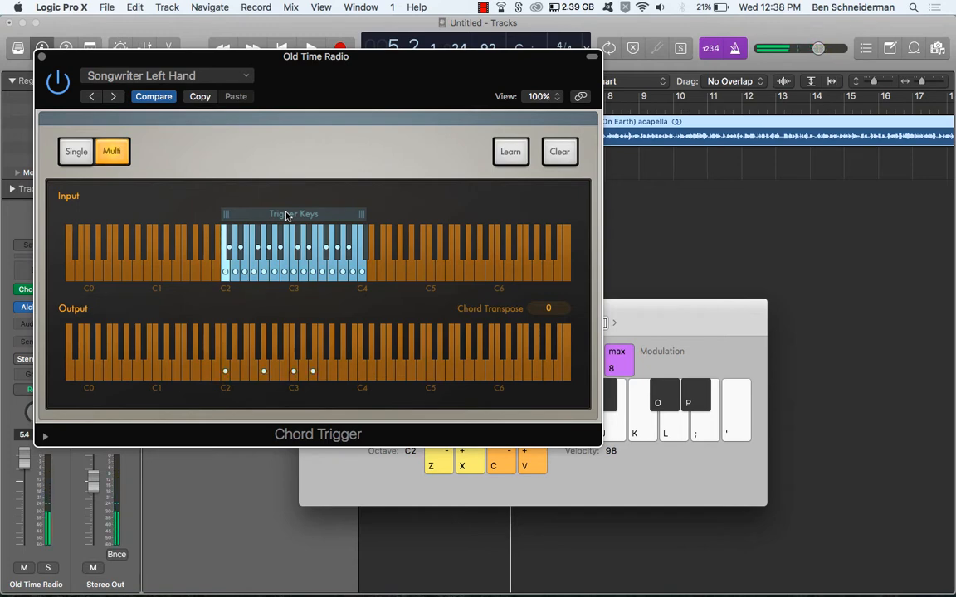
pyautogui.press('h')
pyautogui.press('k')
pyautogui.press('j')
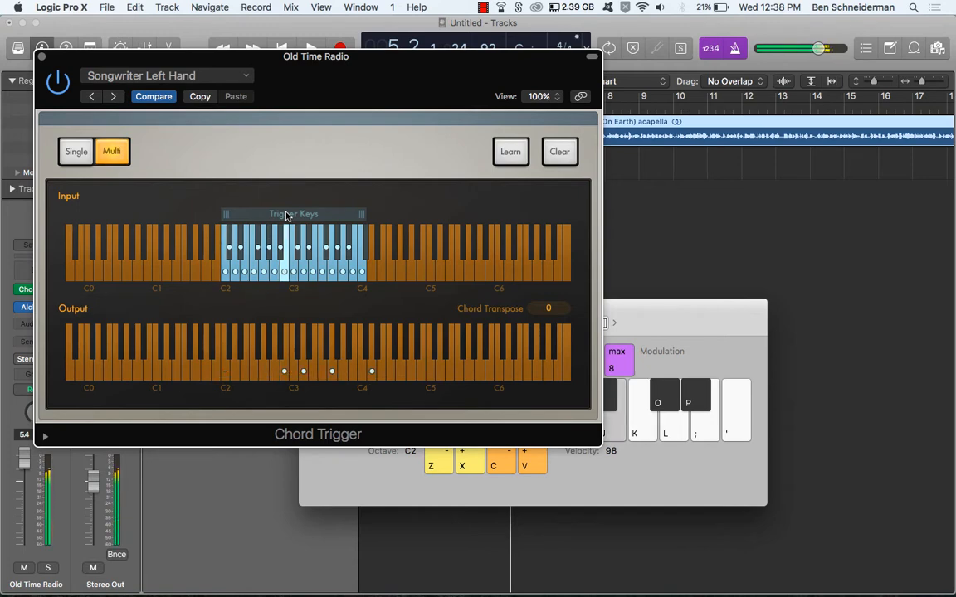
pyautogui.press('h')
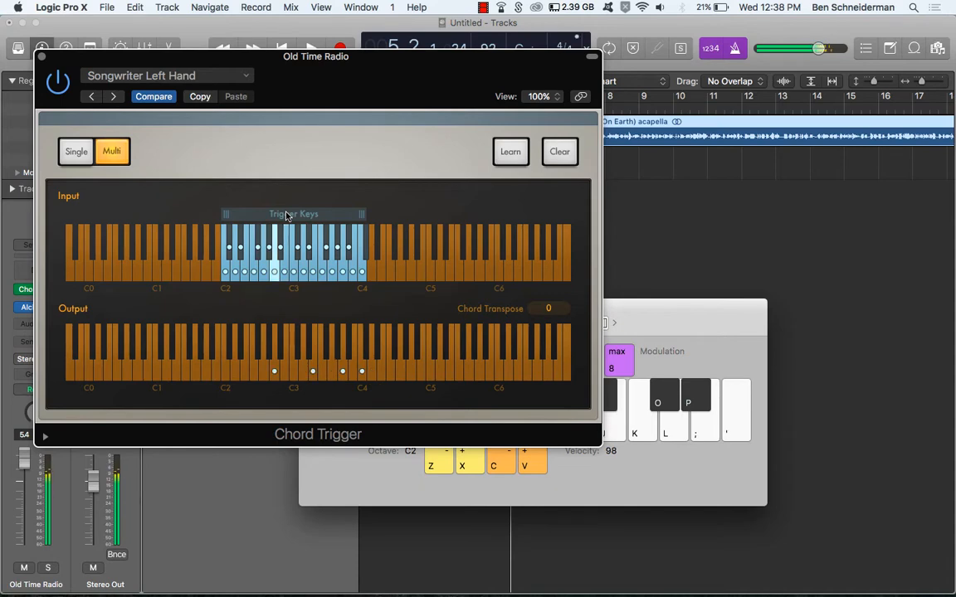
pyautogui.press('g')
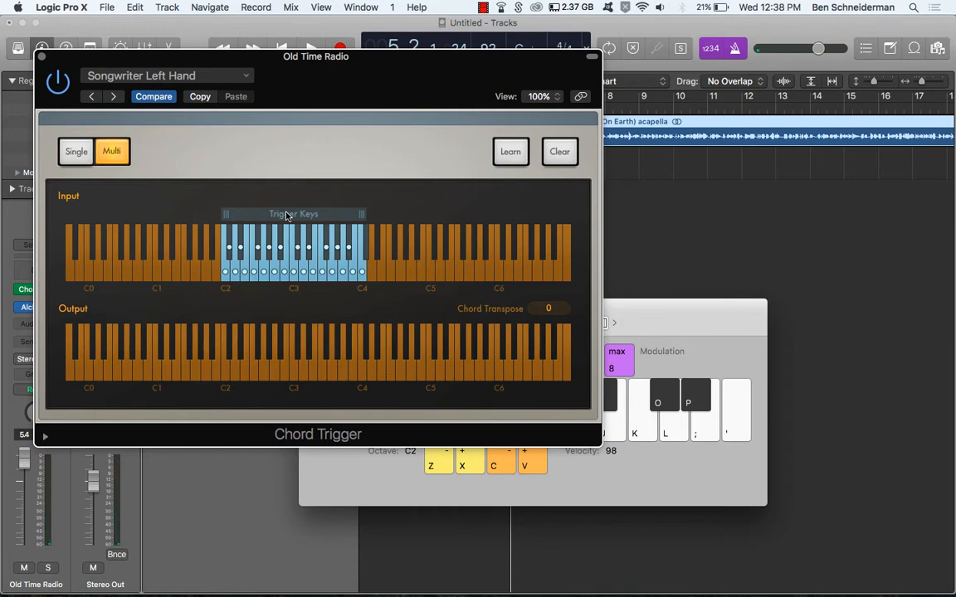
pyautogui.press('a')
pyautogui.press('s')
pyautogui.press('d')
pyautogui.press('g')
pyautogui.press('j')
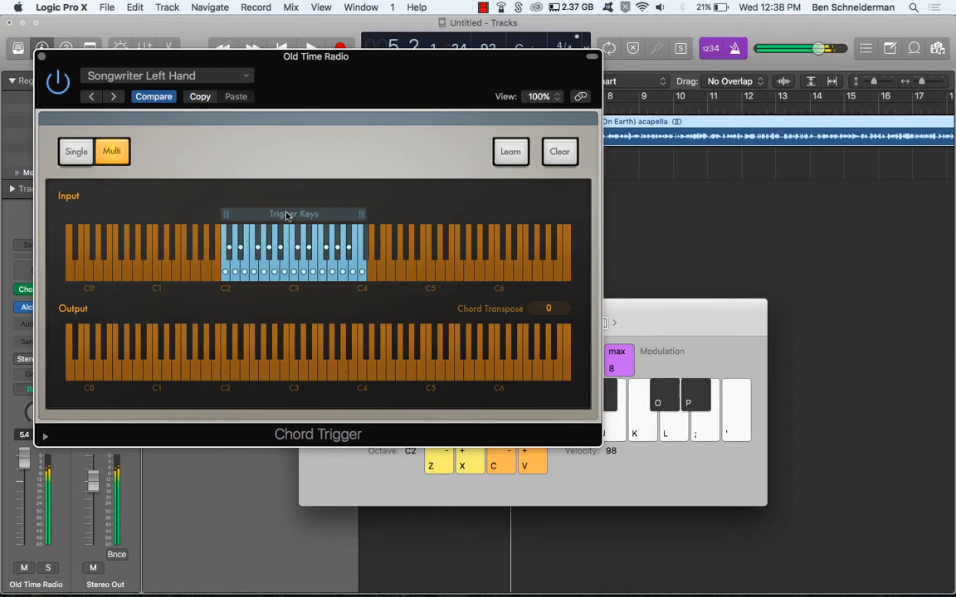
pyautogui.press(';')
pyautogui.press("'")
# Step: Return the playhead to the start of the project and set the key signature there to G minor
pyautogui.press('Return')
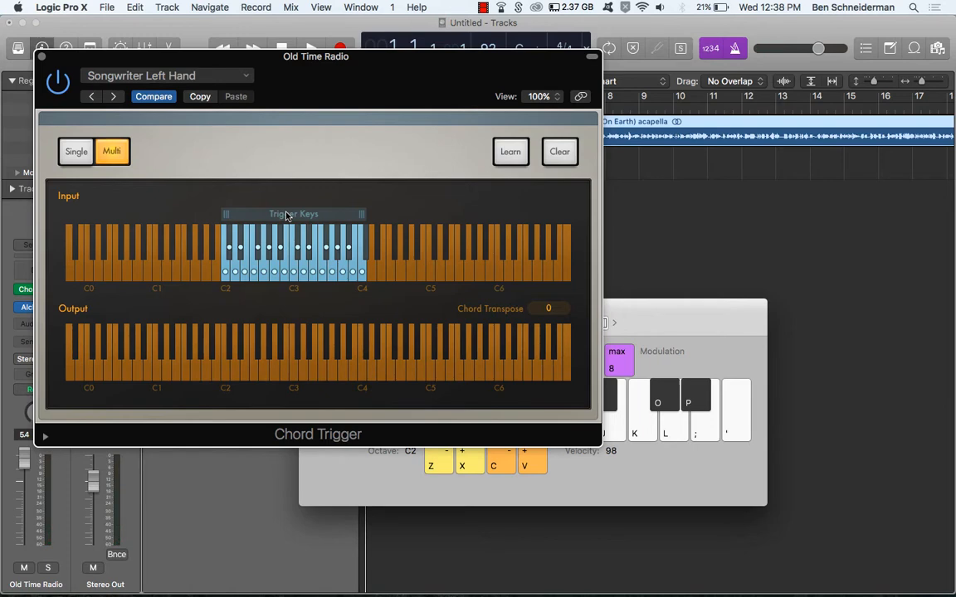
pyautogui.moveTo(469, 59); pyautogui.dragTo(475, 81)
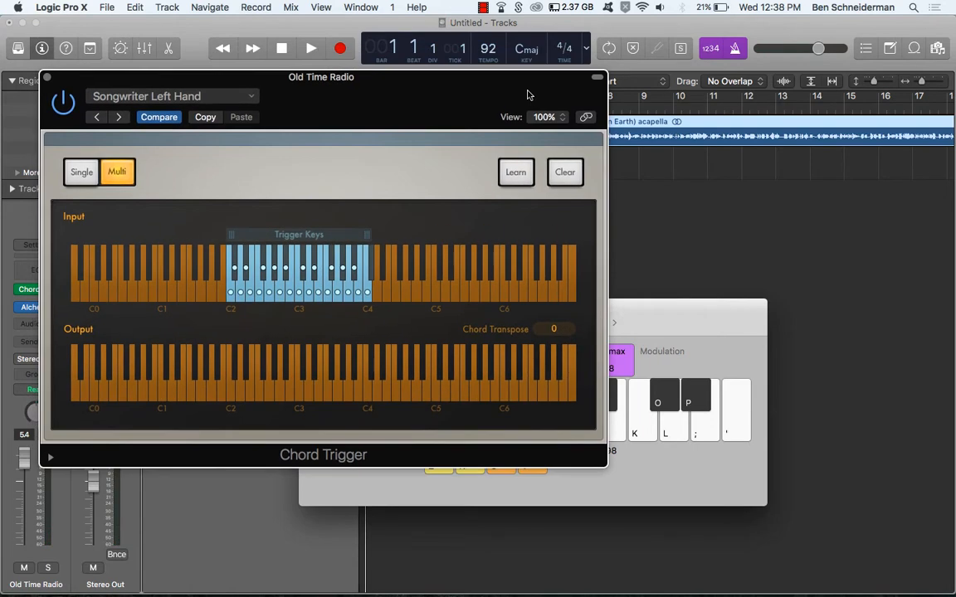
pyautogui.click(524, 52)
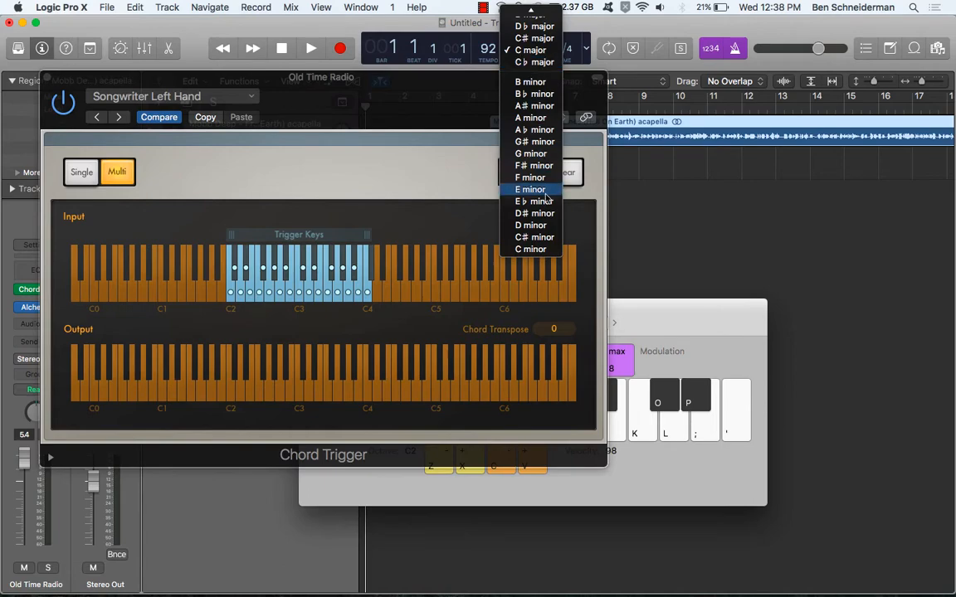
pyautogui.click(535, 156)
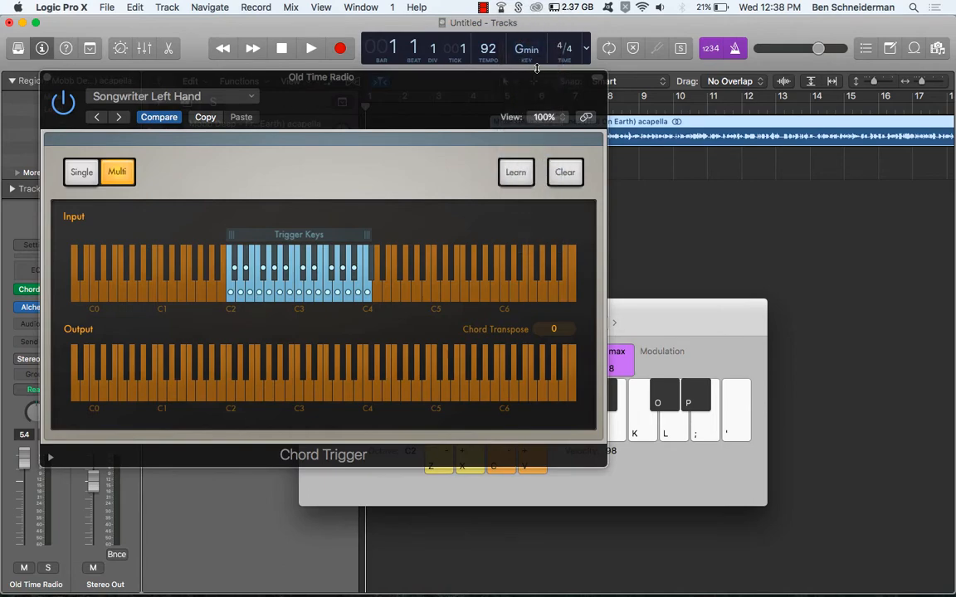
# Step: Set Chord Trigger's Chord Transpose to -2 and audition the chord triggered by C2
pyautogui.moveTo(469, 77); pyautogui.dragTo(556, 74)
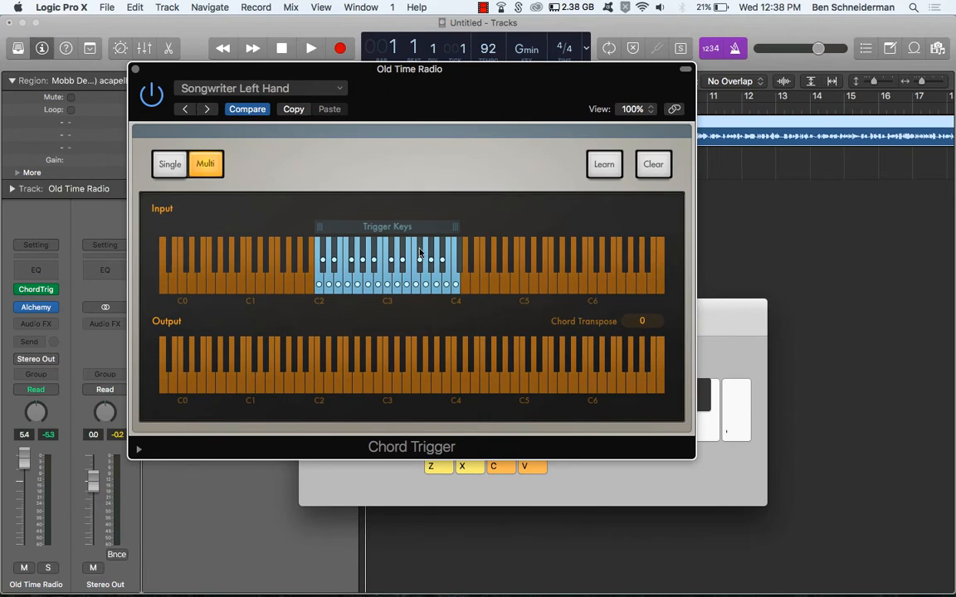
pyautogui.moveTo(642, 321)
pyautogui.press('a')
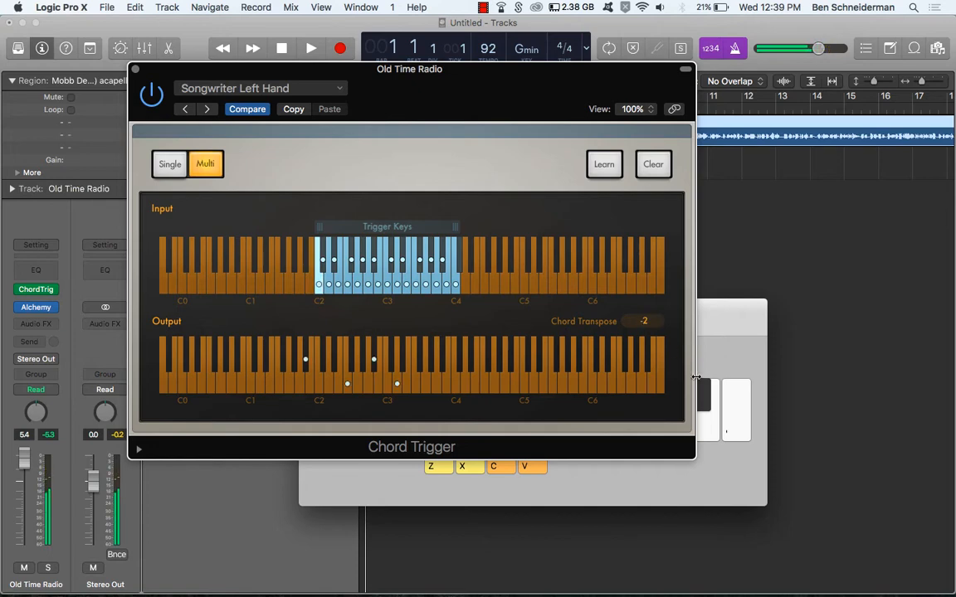
# Step: Audition the transposed Songwriter Left Hand chords with single trigger notes between C2 and D3, trying different G minor progressions
pyautogui.press('h')
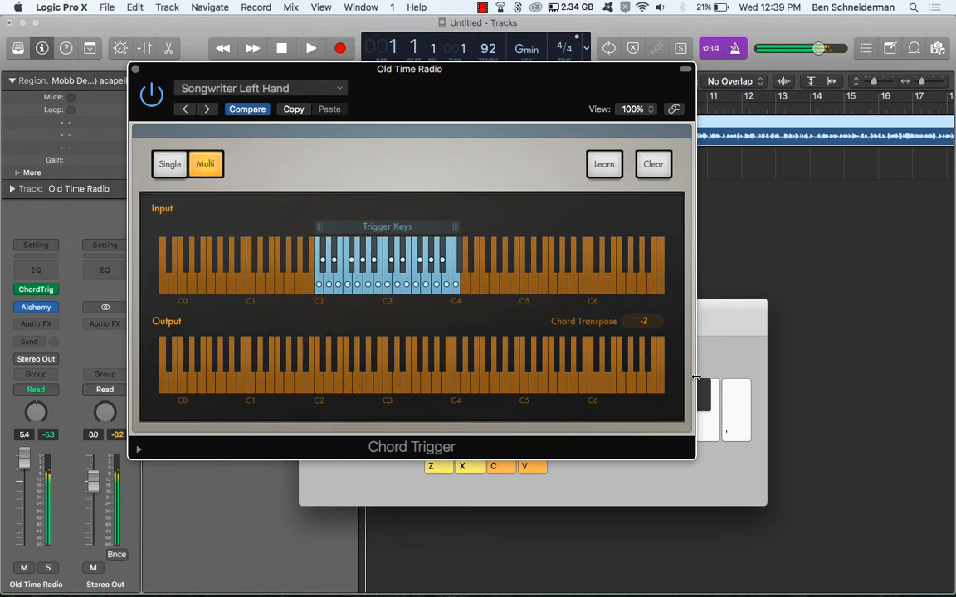
pyautogui.press('j')
pyautogui.press('a')
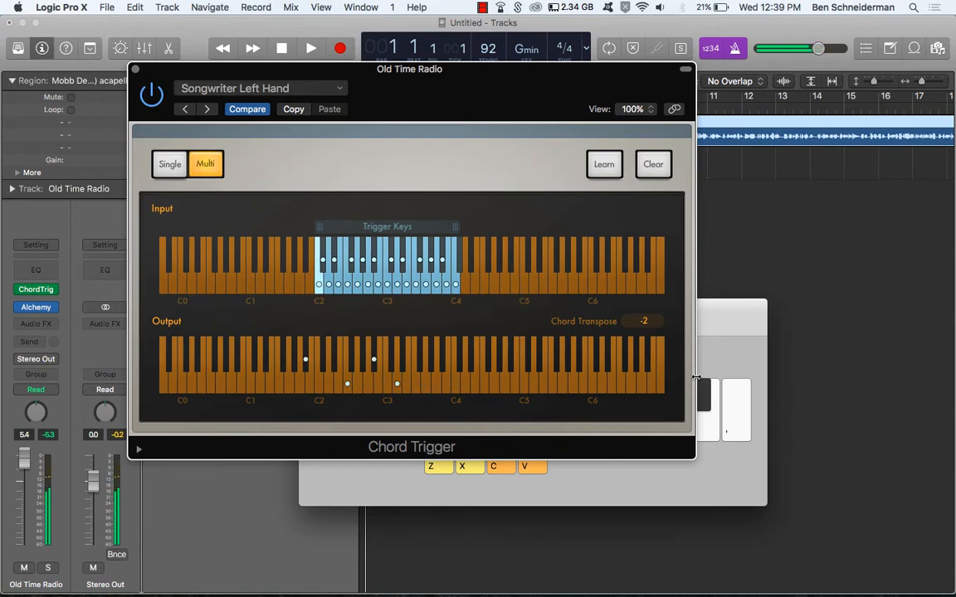
pyautogui.press('k')
pyautogui.press('l')
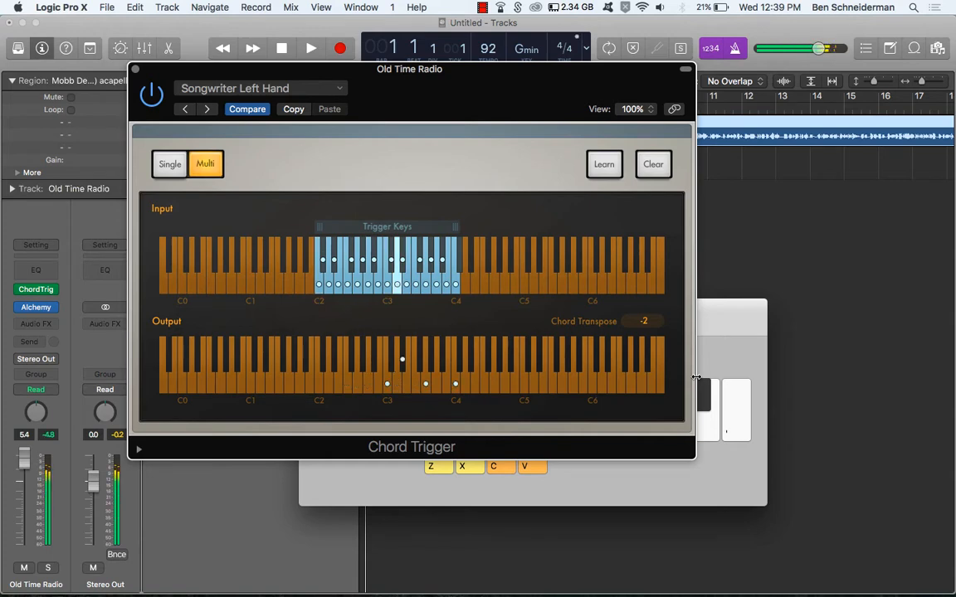
pyautogui.press('k')
pyautogui.press('l')
pyautogui.press('g')
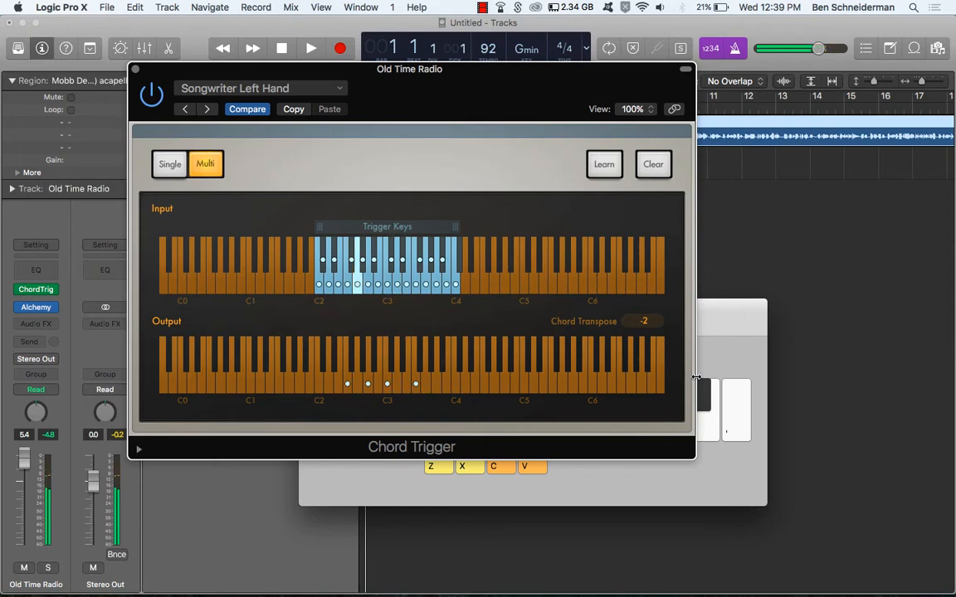
pyautogui.press('h')
pyautogui.press('j')
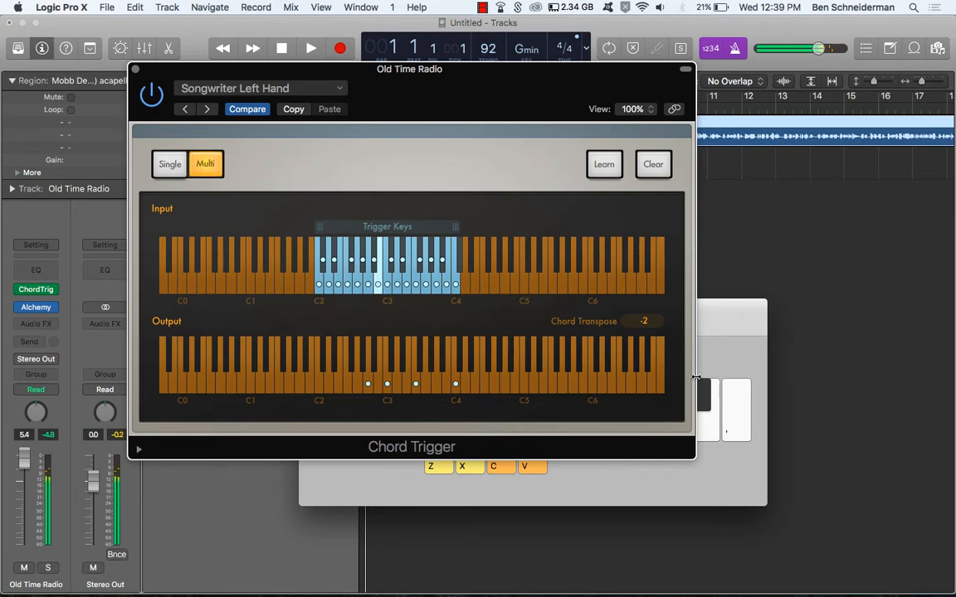
pyautogui.press('h')
pyautogui.press('j')
pyautogui.press('l')
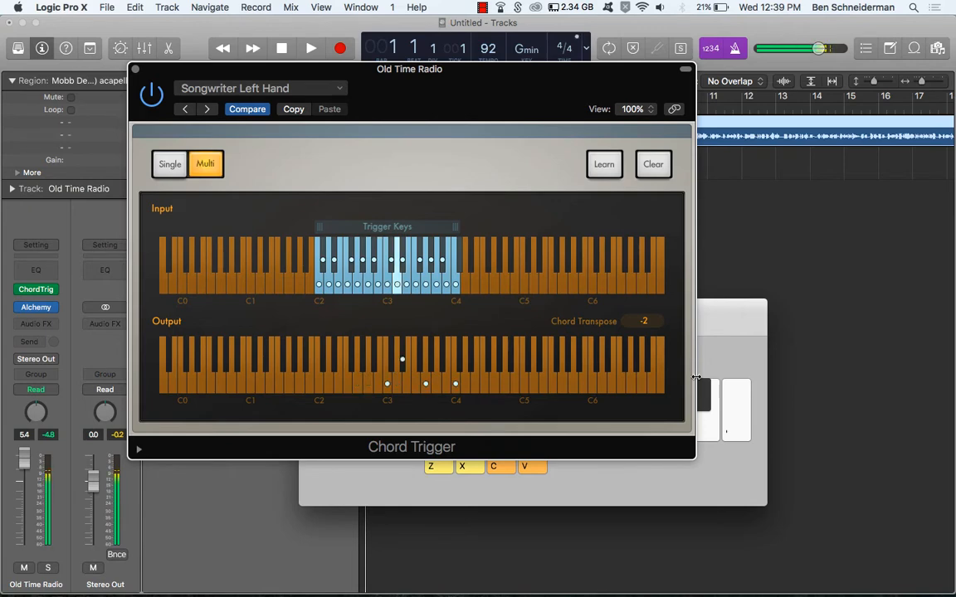
pyautogui.press('k')
pyautogui.press('h')
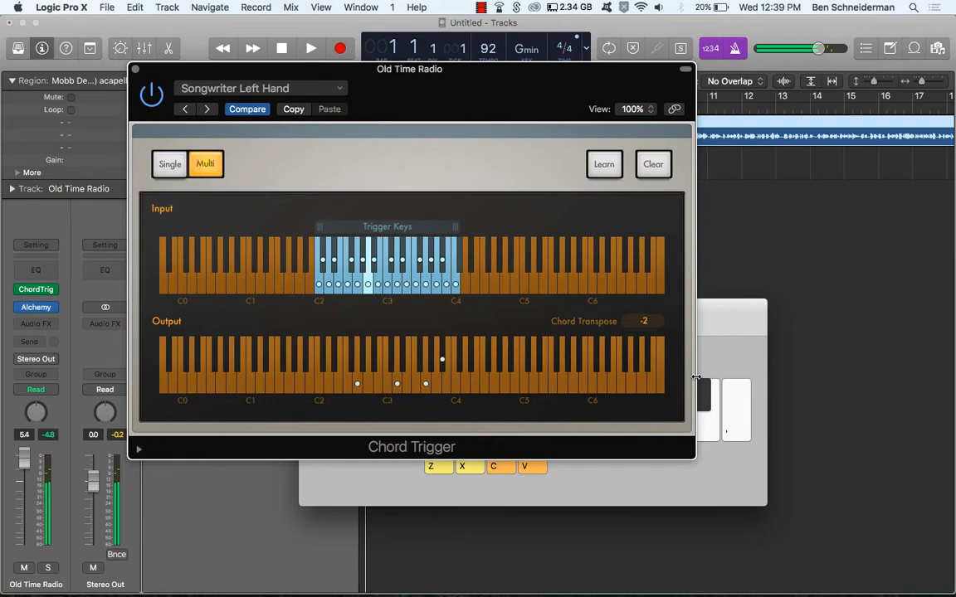
pyautogui.press('j')
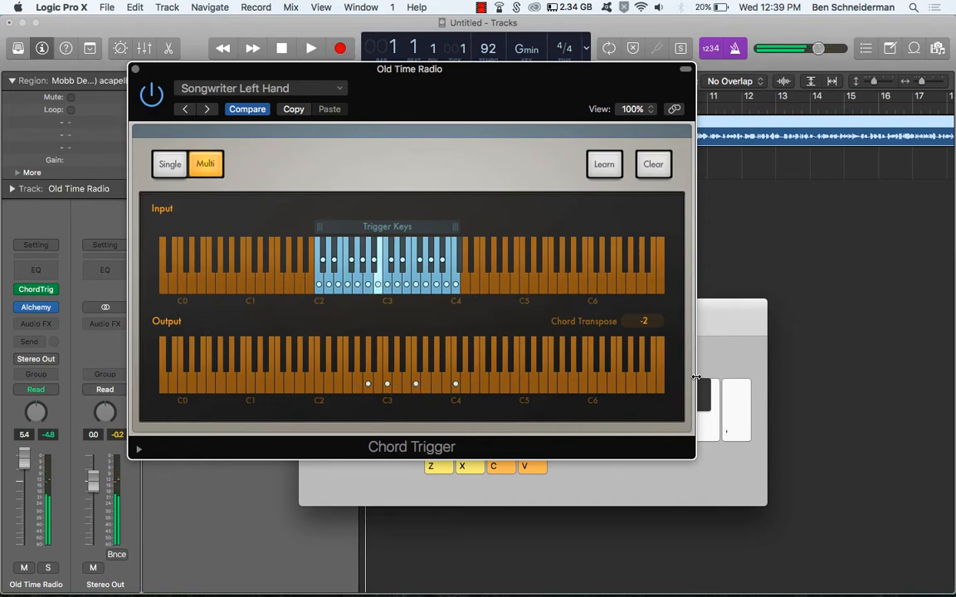
pyautogui.press('h')
pyautogui.press('j')
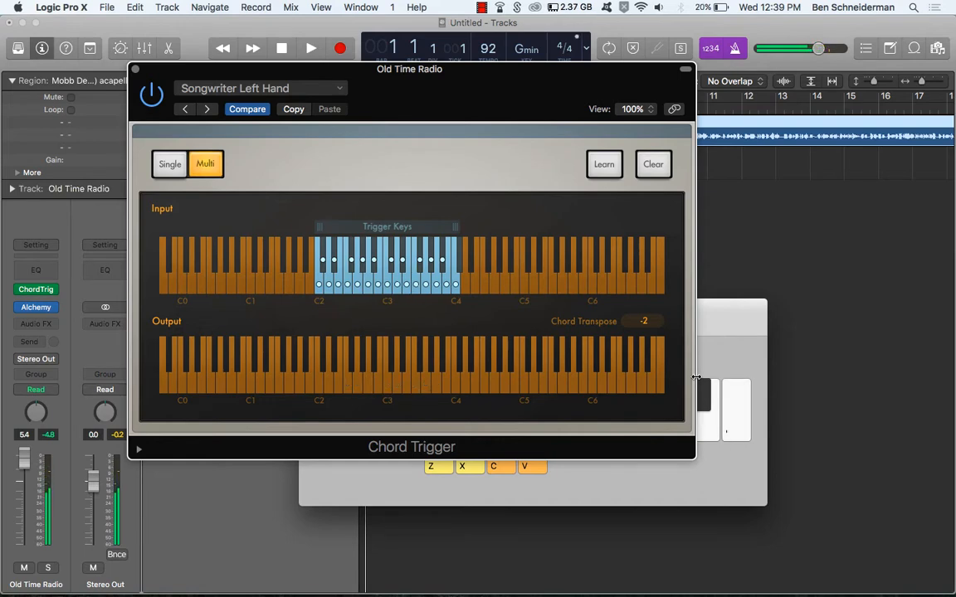
pyautogui.press('f')
pyautogui.press('g')
pyautogui.press('h')
pyautogui.press('j')
pyautogui.press('h')
pyautogui.press('j')
pyautogui.press('k')
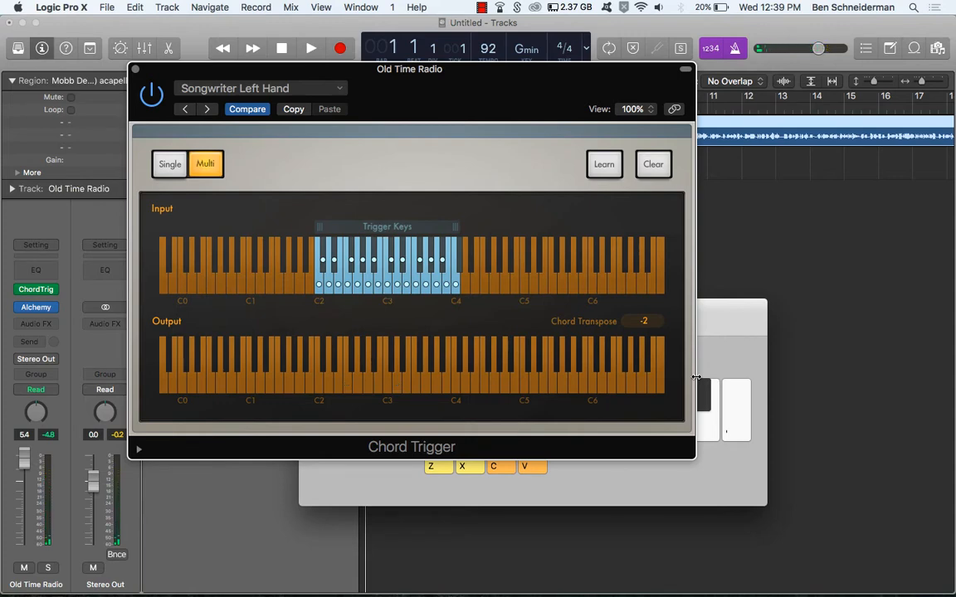
pyautogui.press('a')
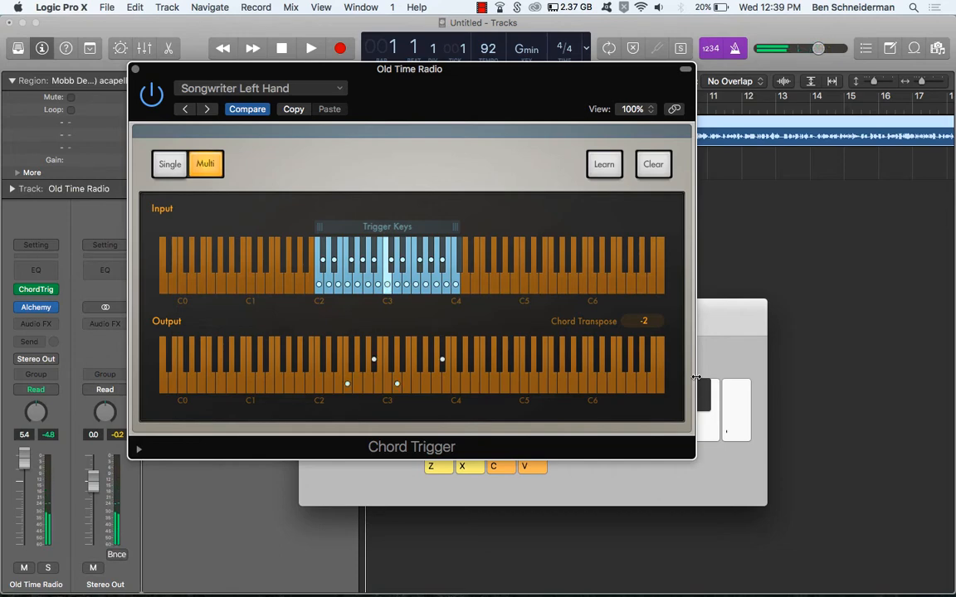
pyautogui.press('s')
pyautogui.press('a')
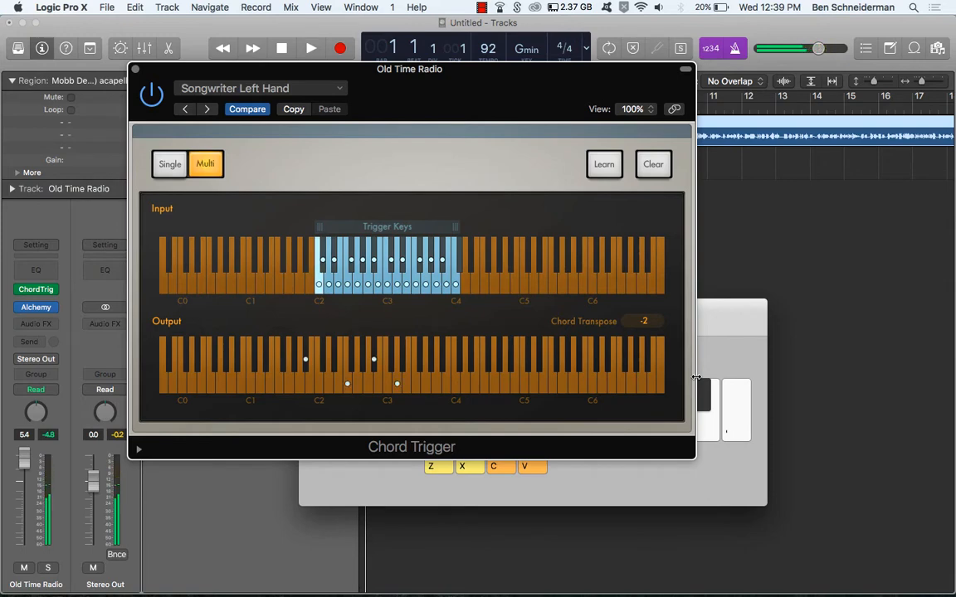
pyautogui.press('j')
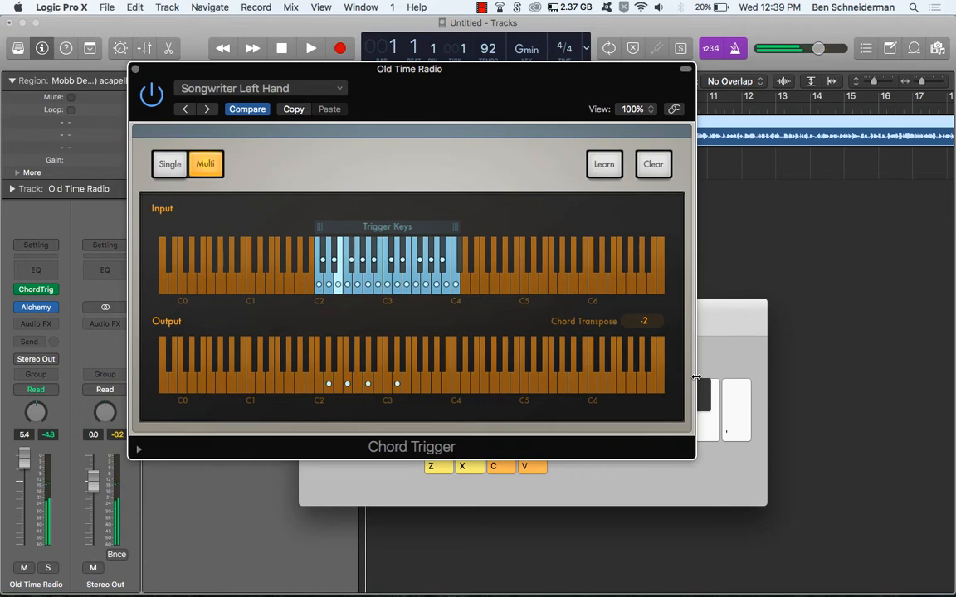
pyautogui.press('d')
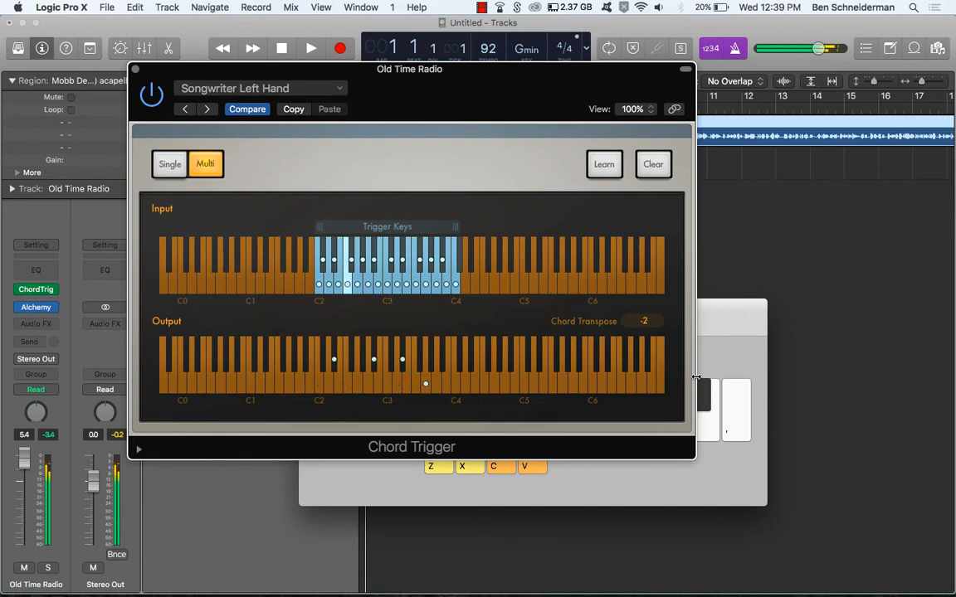
pyautogui.press('a')
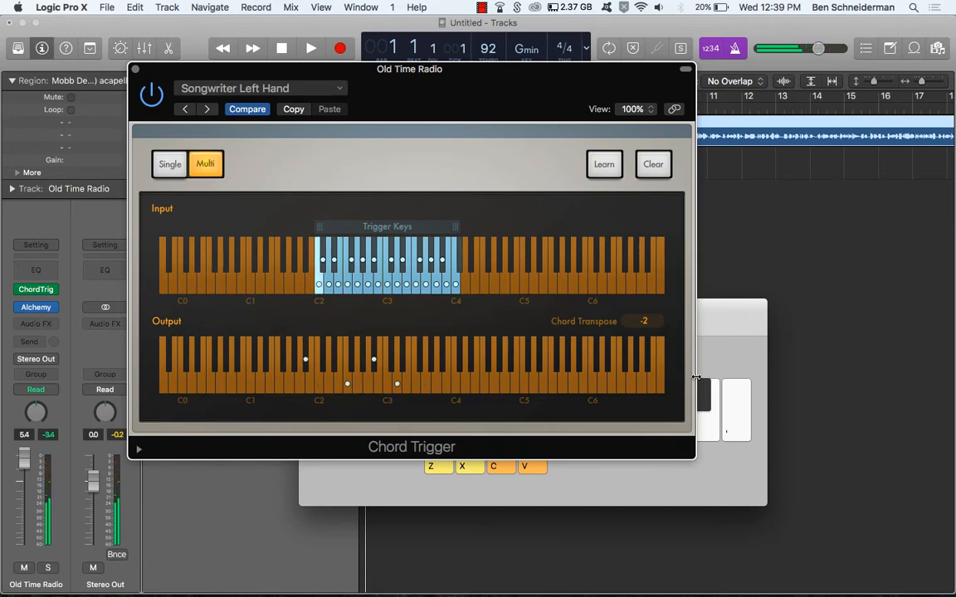
pyautogui.press('k')
pyautogui.press('l')
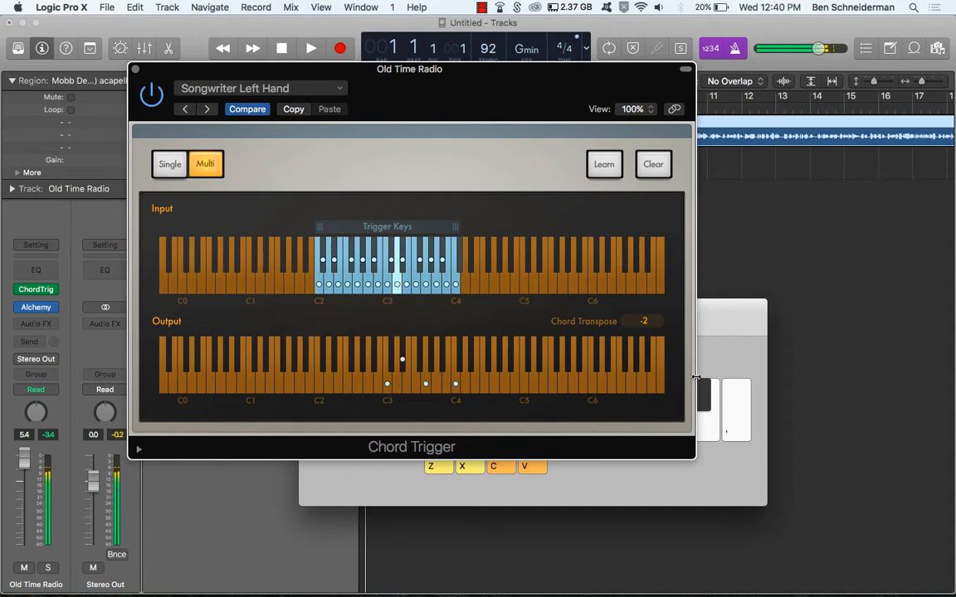
pyautogui.press('h')
pyautogui.press('g')
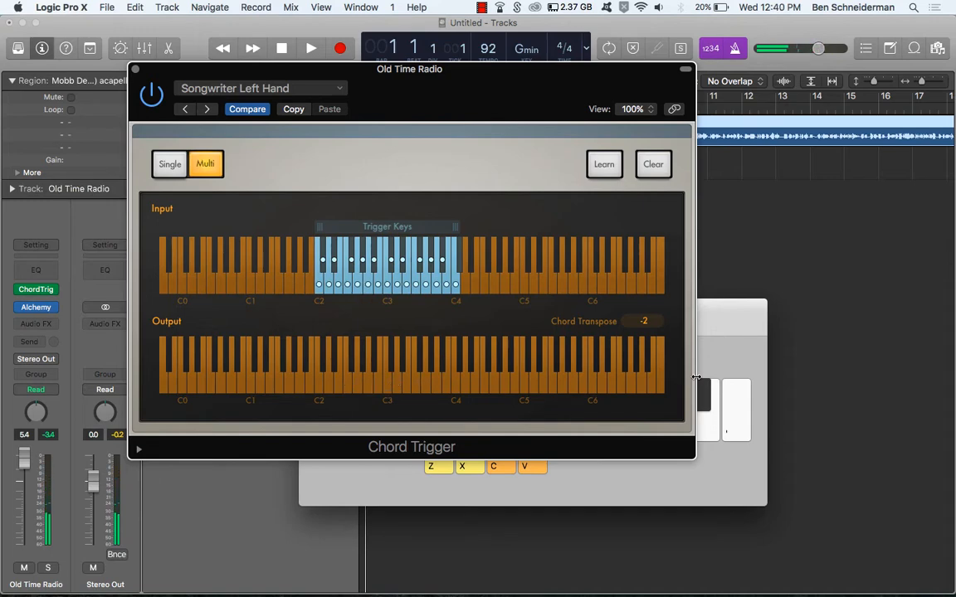
pyautogui.press('l')
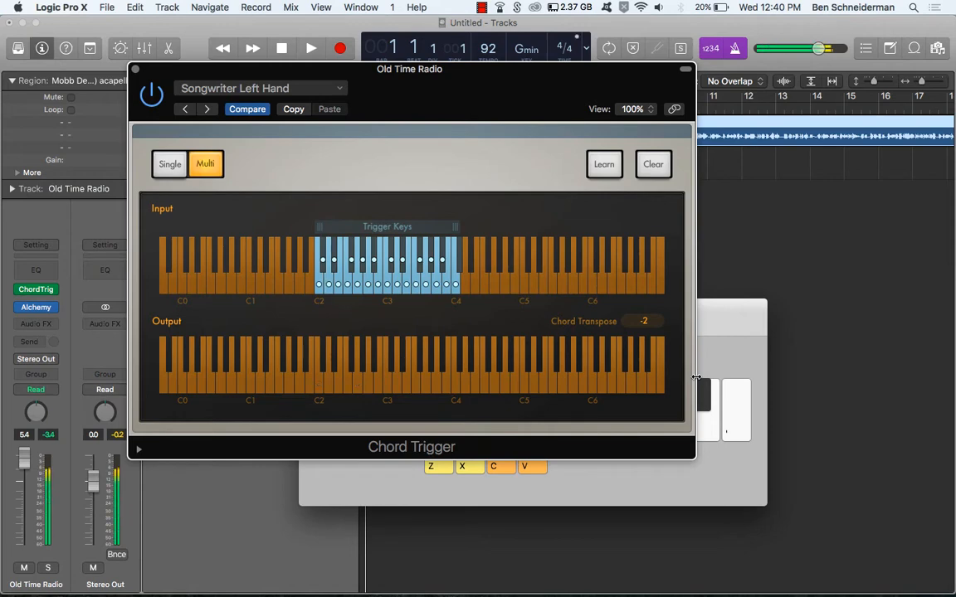
# Step: Move the Chord Trigger window down to uncover the track list and solo the Old Time Radio track
pyautogui.moveTo(547, 78); pyautogui.dragTo(523, 183)
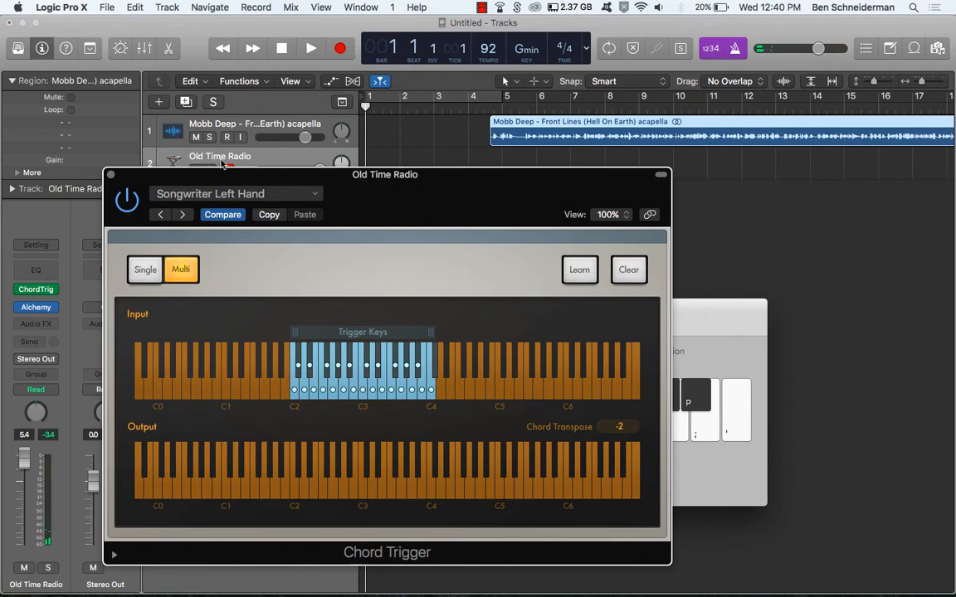
pyautogui.moveTo(212, 174); pyautogui.dragTo(214, 179)
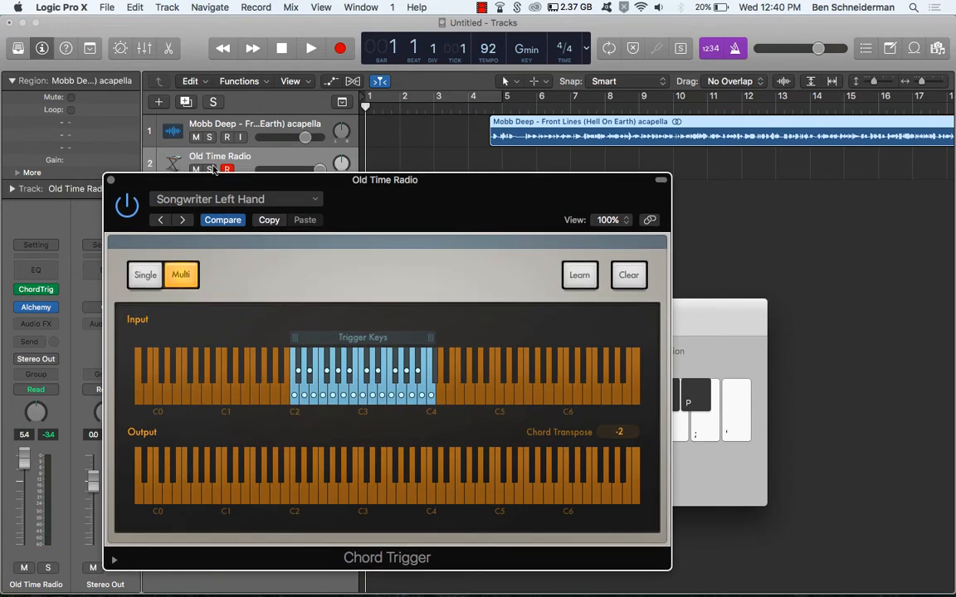
pyautogui.click(209, 170)
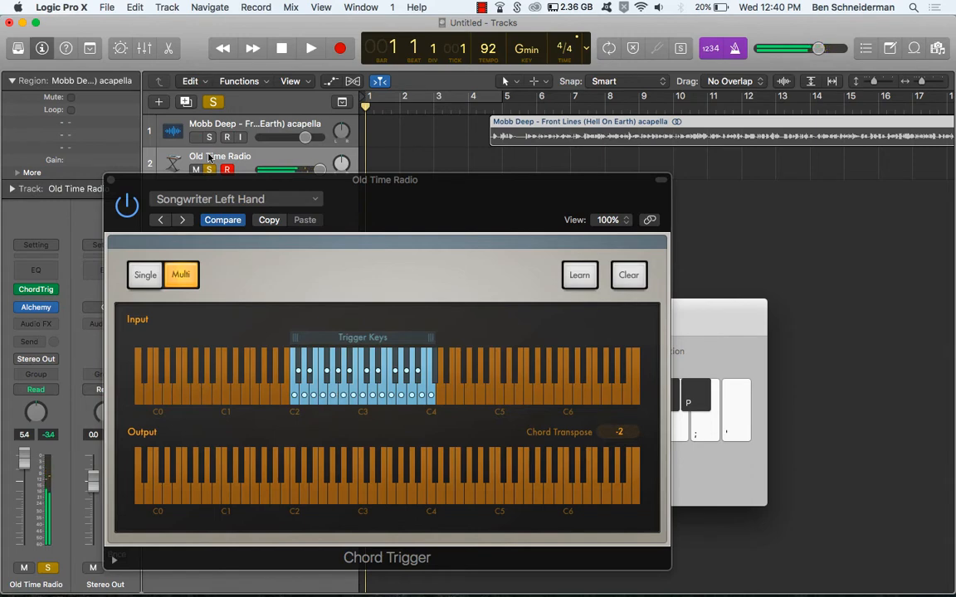
# Step: Record a chord progression on the Old Time Radio track from bar 1 into bar 3, using trigger notes C2, C3, D3, A2 and G2
pyautogui.press('space')
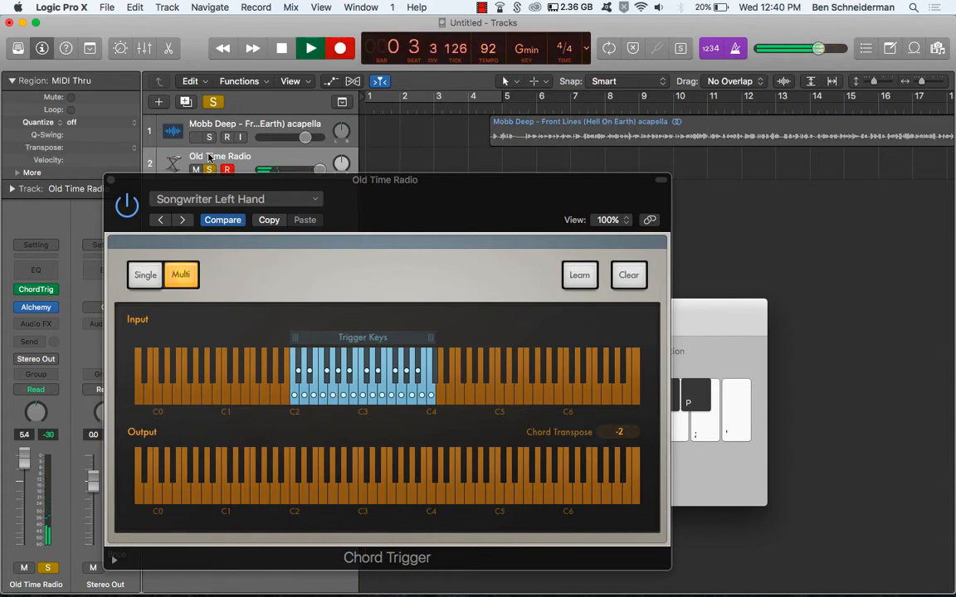
pyautogui.press('Return')
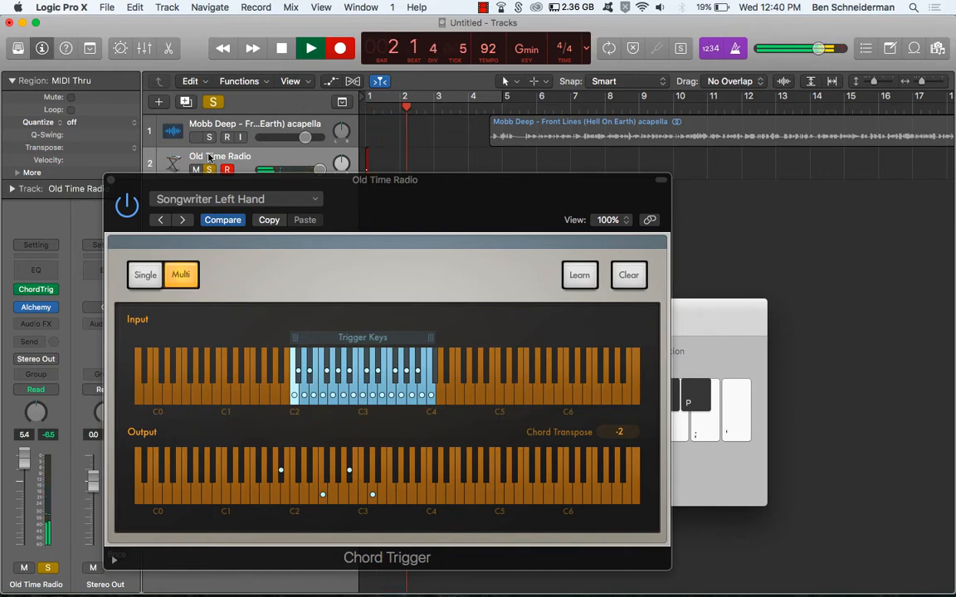
pyautogui.press('k')
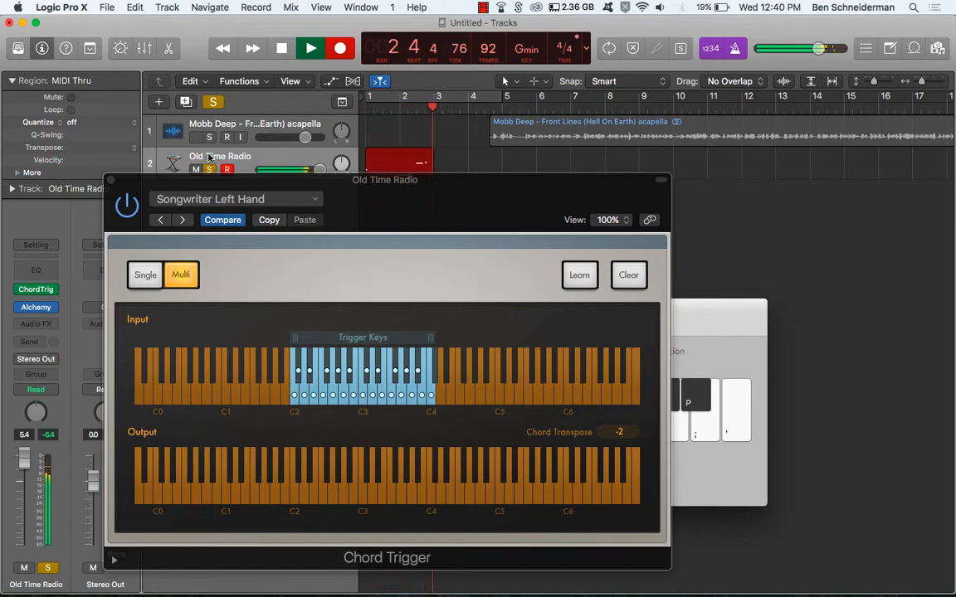
pyautogui.press('h')
pyautogui.press('space')
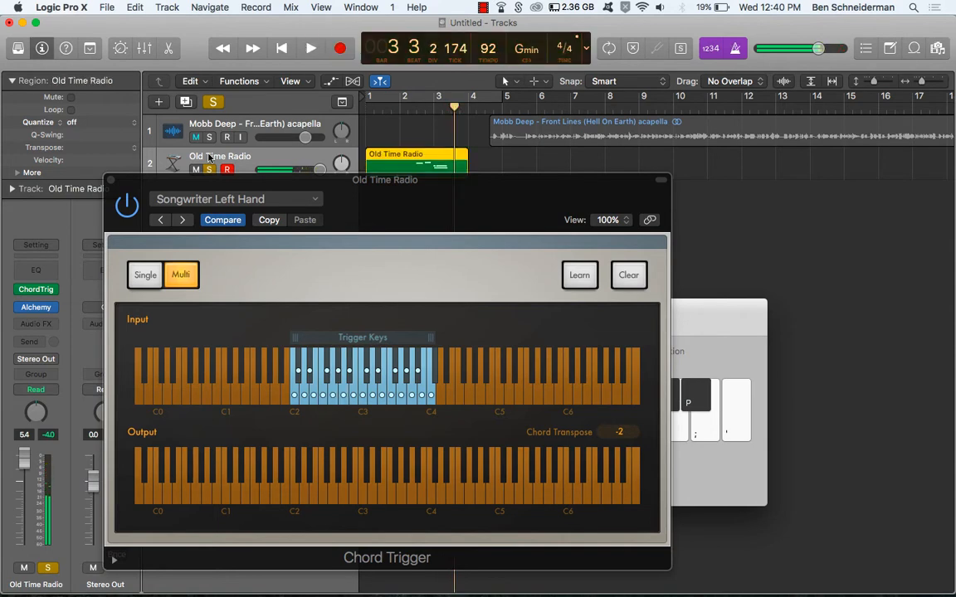
# Step: Close the Chord Trigger and Musical Typing windows and open the recorded Old Time Radio region in an enlarged Piano Roll
pyautogui.click(113, 181)
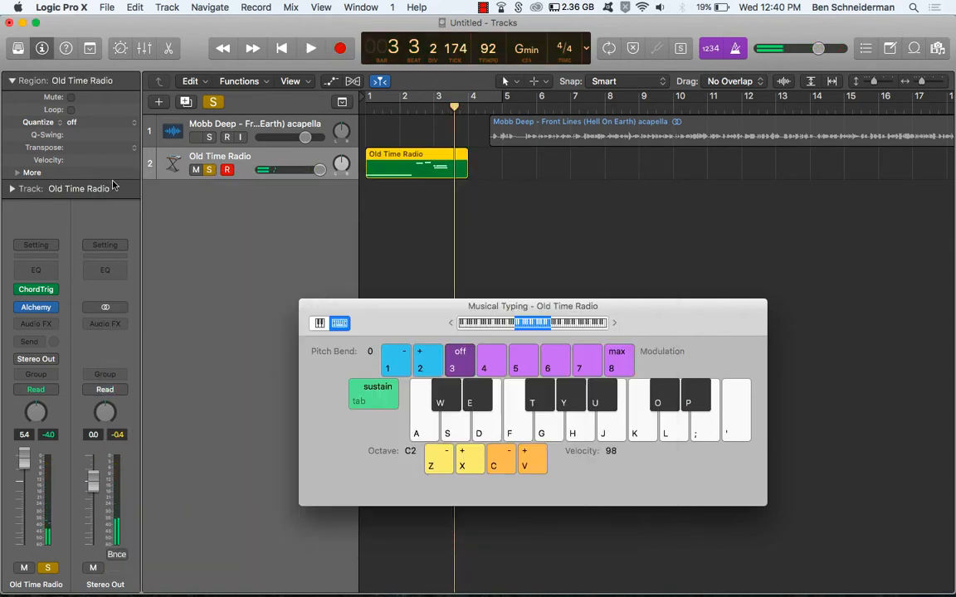
pyautogui.doubleClick(422, 166)
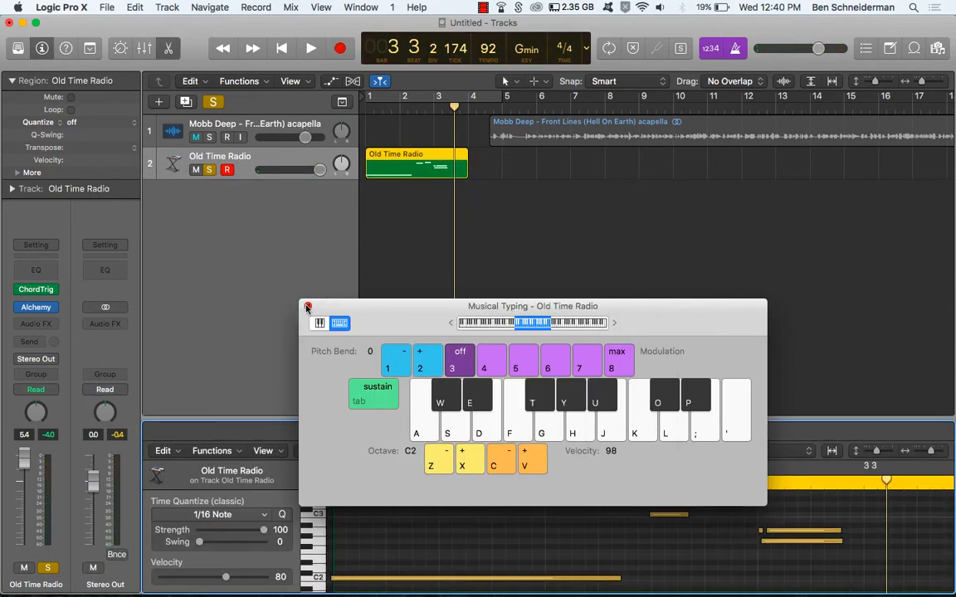
pyautogui.click(308, 307)
pyautogui.moveTo(371, 419); pyautogui.dragTo(379, 189)
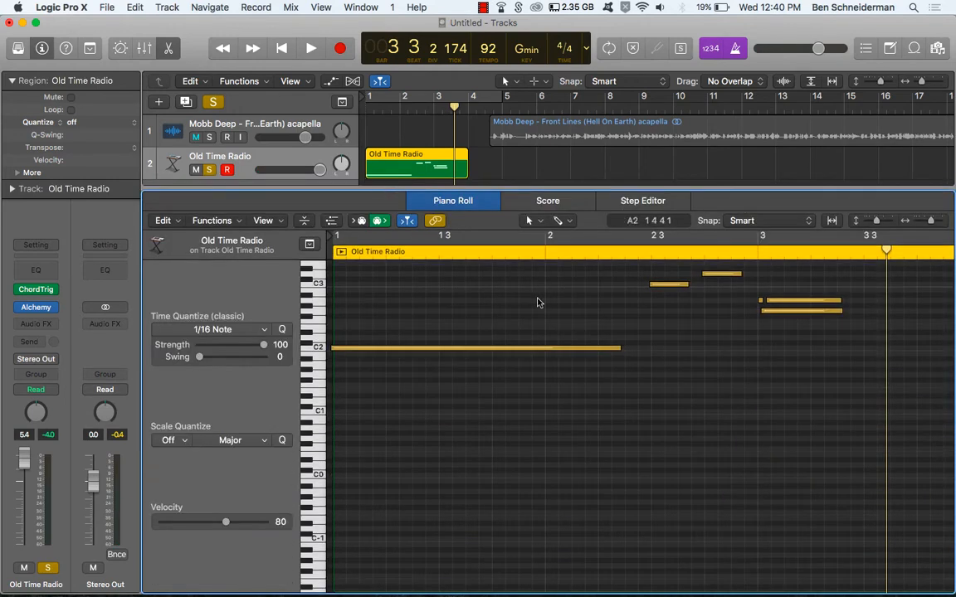
# Step: Quantize all recorded notes to 1/16 Note and delete the very short stray A2 note at the start of bar 3
pyautogui.press('super+a')
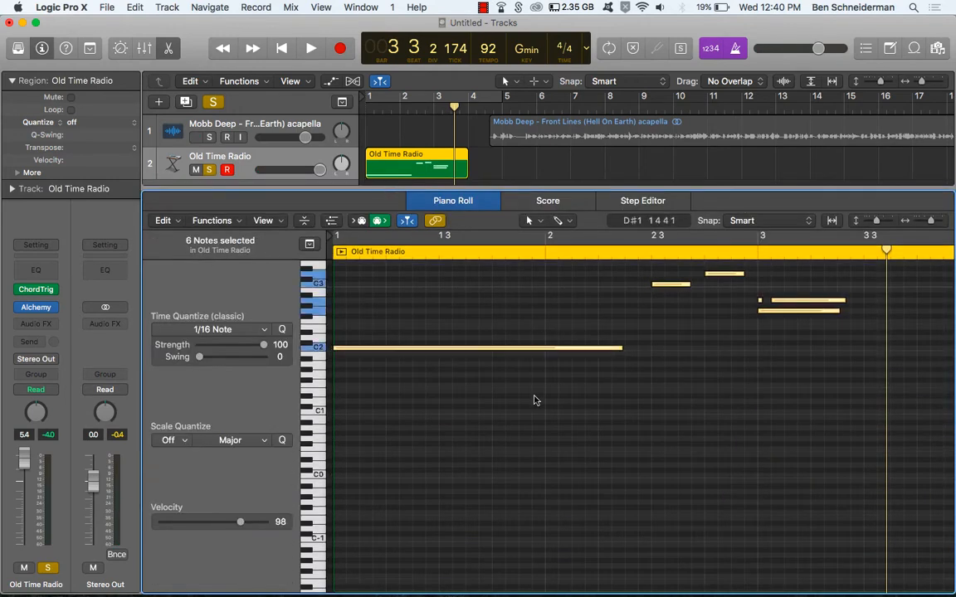
pyautogui.scroll(1, 597, 368)
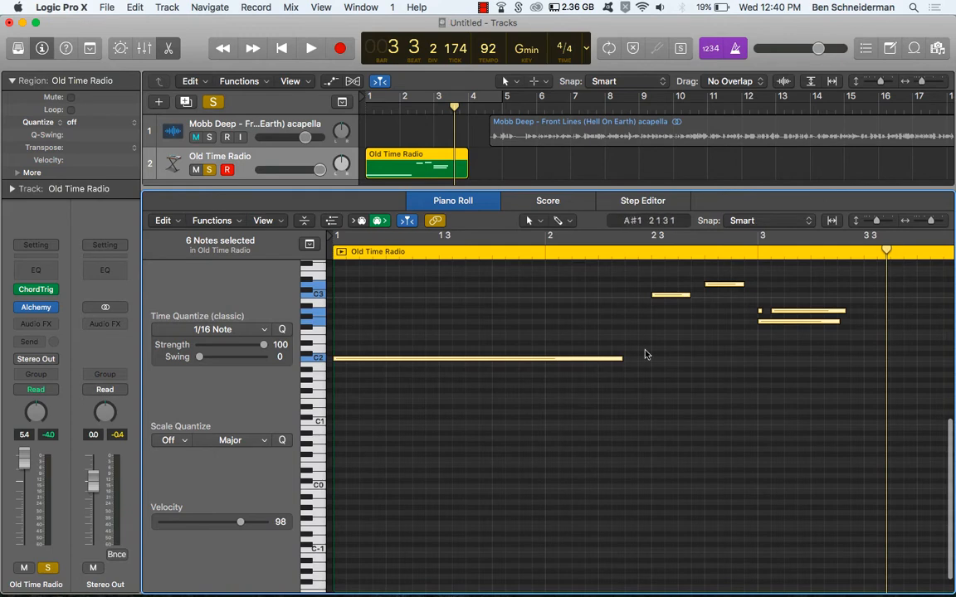
pyautogui.click(784, 312)
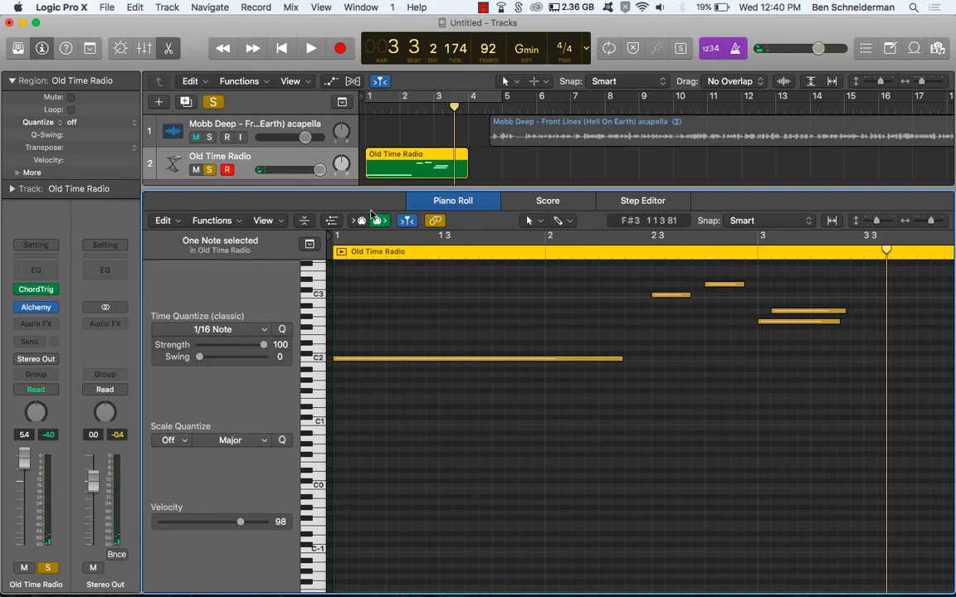
# Step: Enable the bright background for the Piano Roll in the Editors section of the Display preferences
pyautogui.click(62, 6)
pyautogui.moveTo(91, 43)
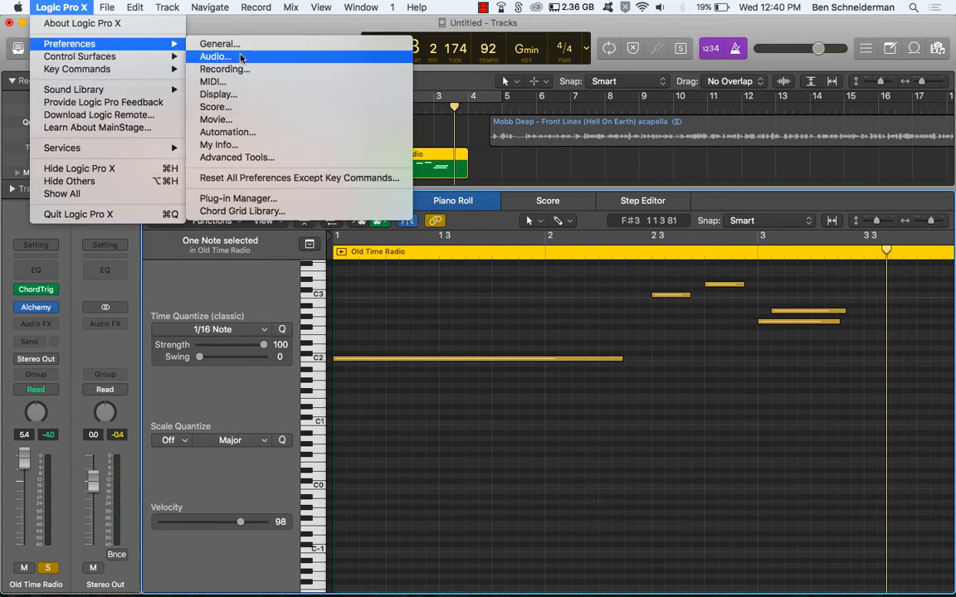
pyautogui.click(246, 96)
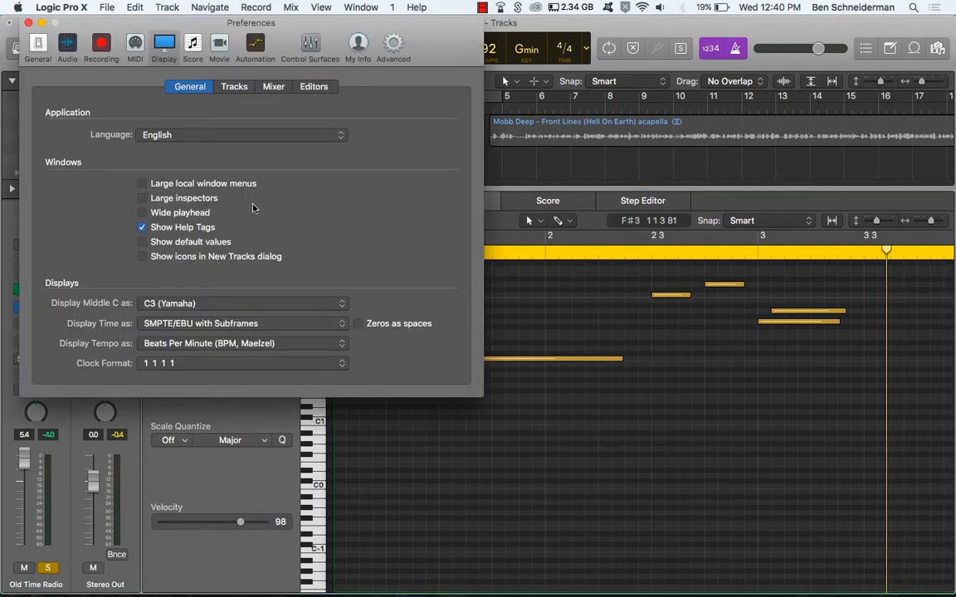
pyautogui.click(278, 86)
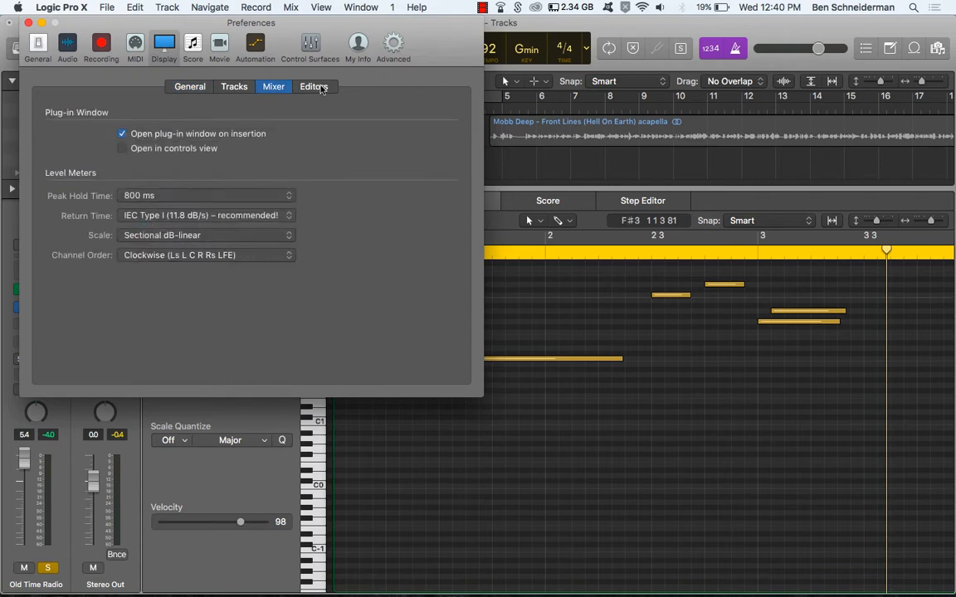
pyautogui.click(313, 86)
pyautogui.click(52, 133)
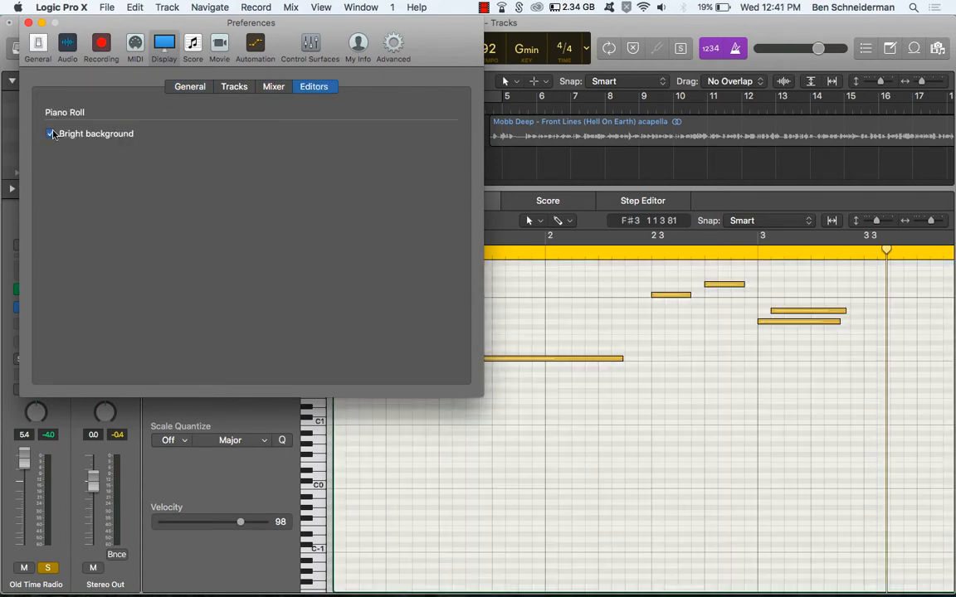
# Step: Close the preferences and play the Old Time Radio progression from the start of the project
pyautogui.click(28, 22)
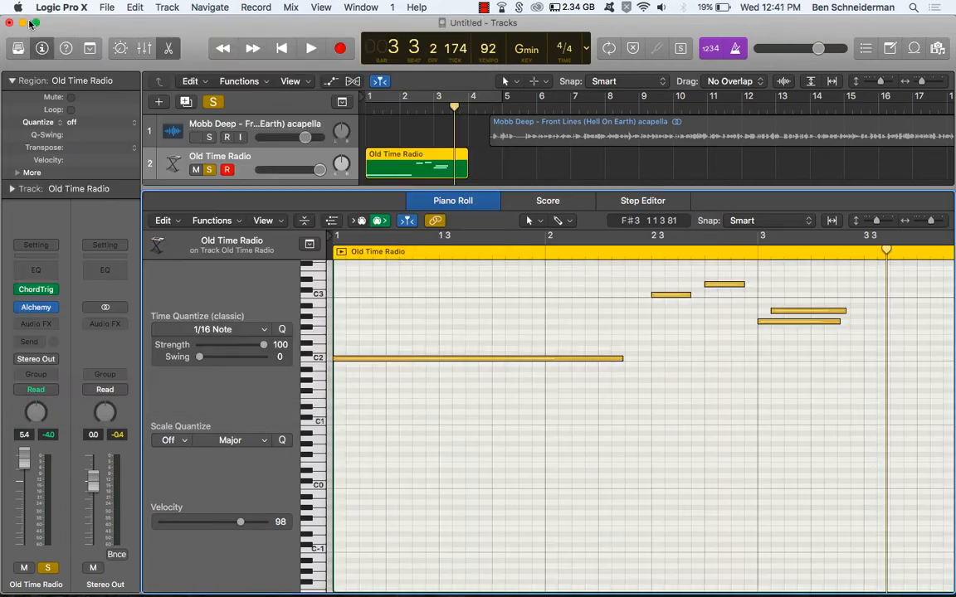
pyautogui.press('Return')
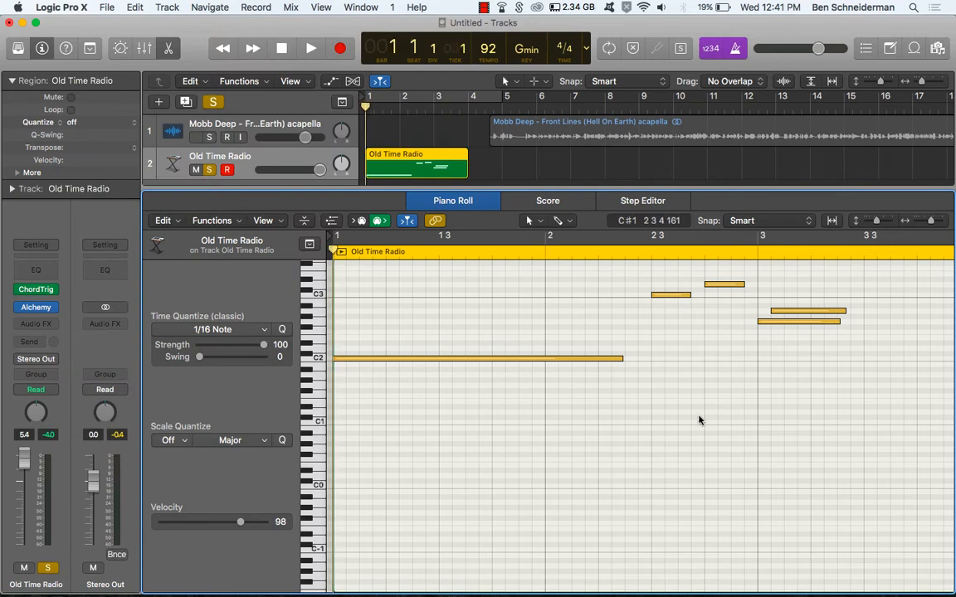
pyautogui.press('space')
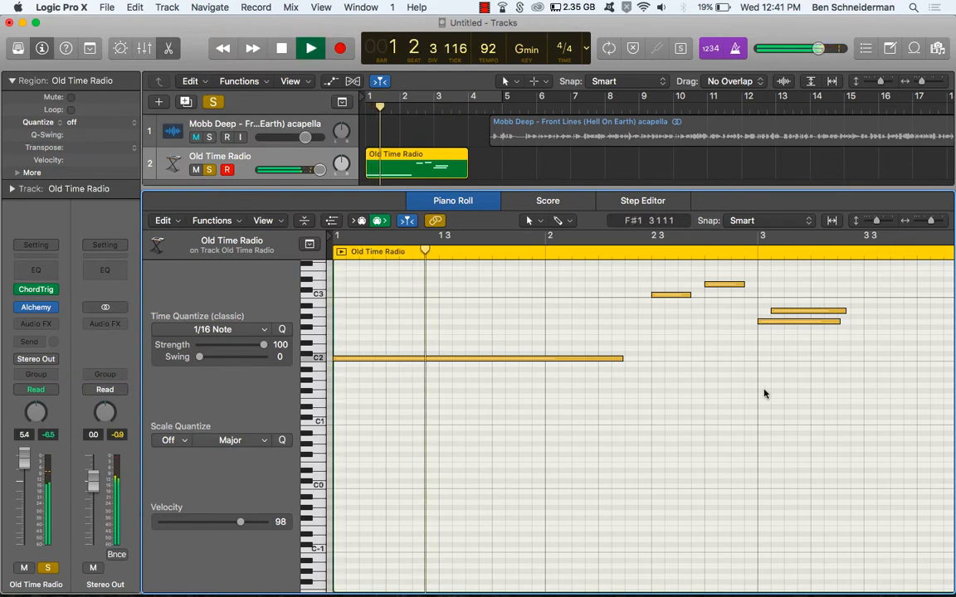
# Step: Move the last note of the progression to beat 3 of bar 3 and raise it to A#2
pyautogui.moveTo(809, 311); pyautogui.dragTo(849, 312)
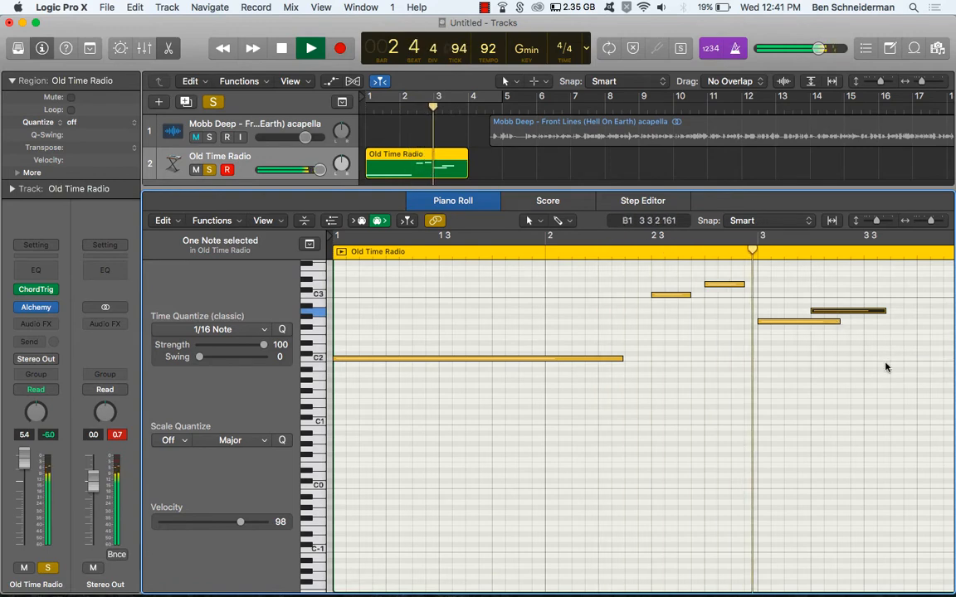
pyautogui.press('space')
pyautogui.click(885, 366)
pyautogui.hscroll(6, 886, 366)
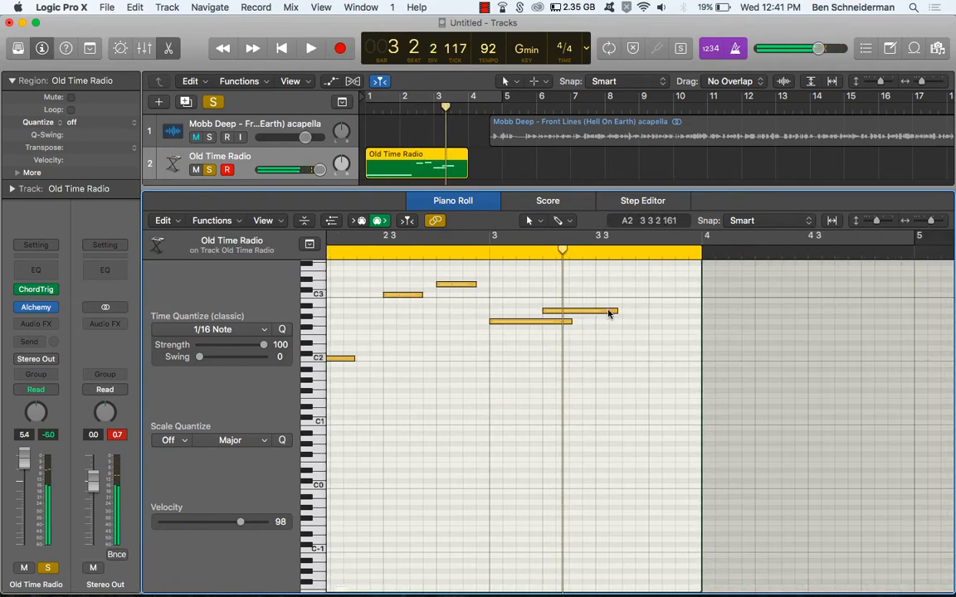
pyautogui.moveTo(596, 312); pyautogui.dragTo(653, 308)
pyautogui.click(598, 346)
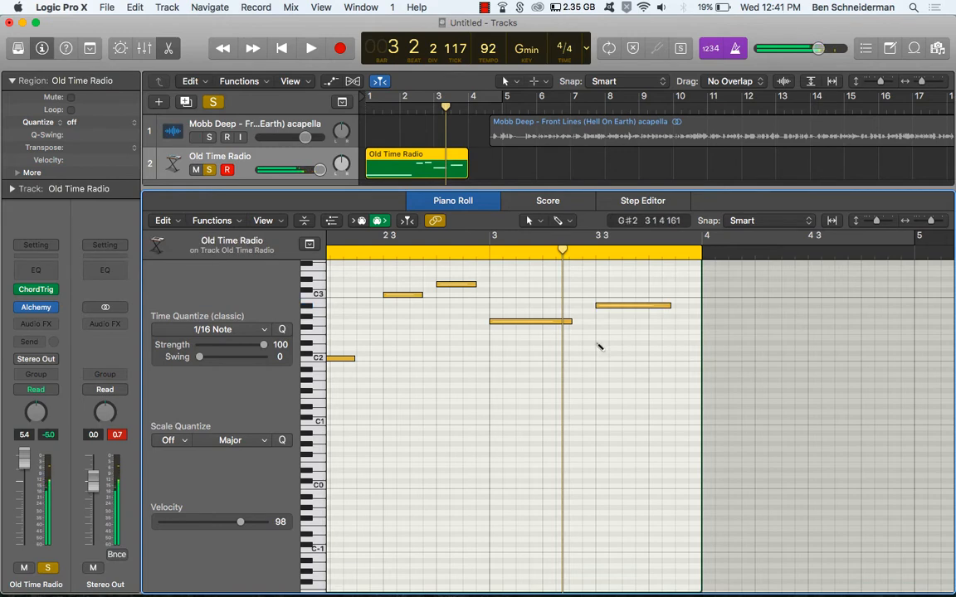
pyautogui.press('super+a')
pyautogui.hotkey('shift', 'Return')
pyautogui.click(594, 341)
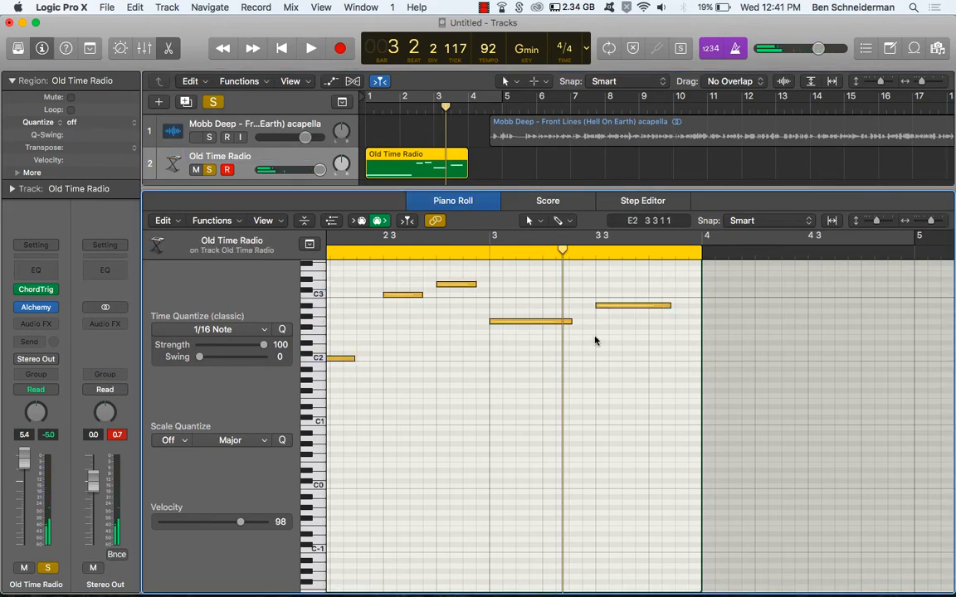
pyautogui.press('super+a')
pyautogui.hotkey('shift', 'Return')
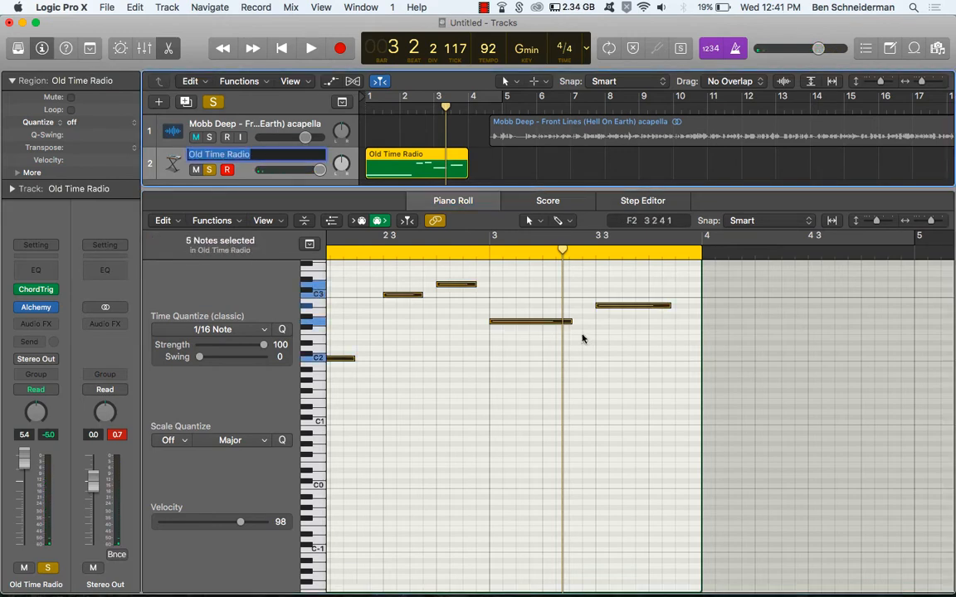
pyautogui.click(695, 422)
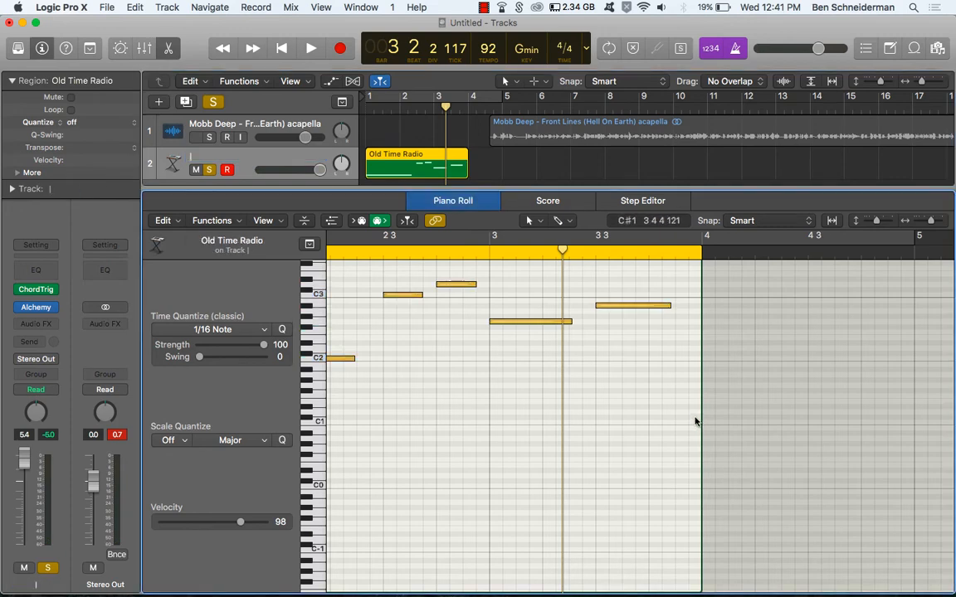
# Step: Force legato on all five notes so each one reaches the next, and play the progression from the start
pyautogui.press('super+a')
pyautogui.hotkey('shift', '\\')
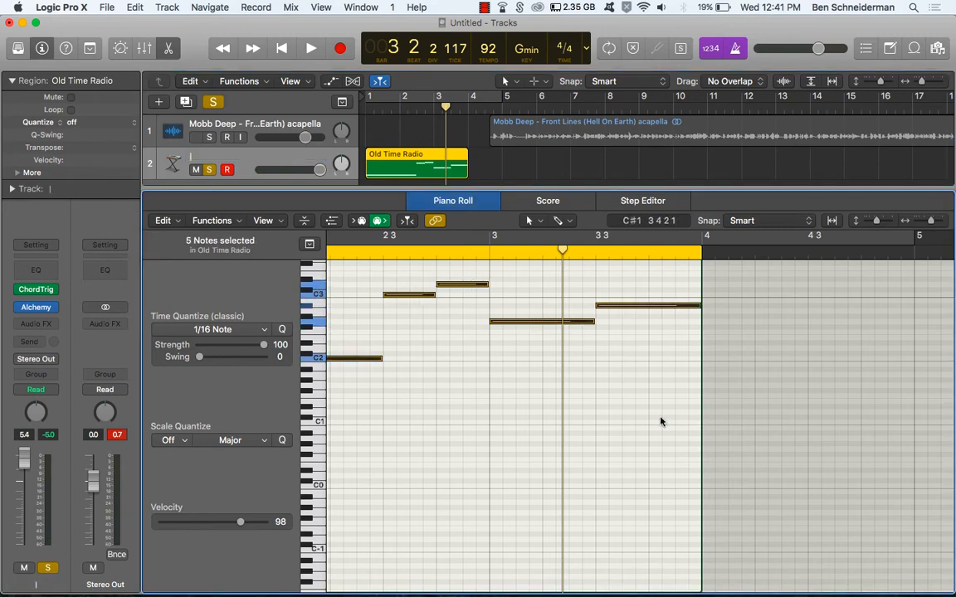
pyautogui.hscroll(-6, 660, 421)
pyautogui.press('Return')
pyautogui.press('space')
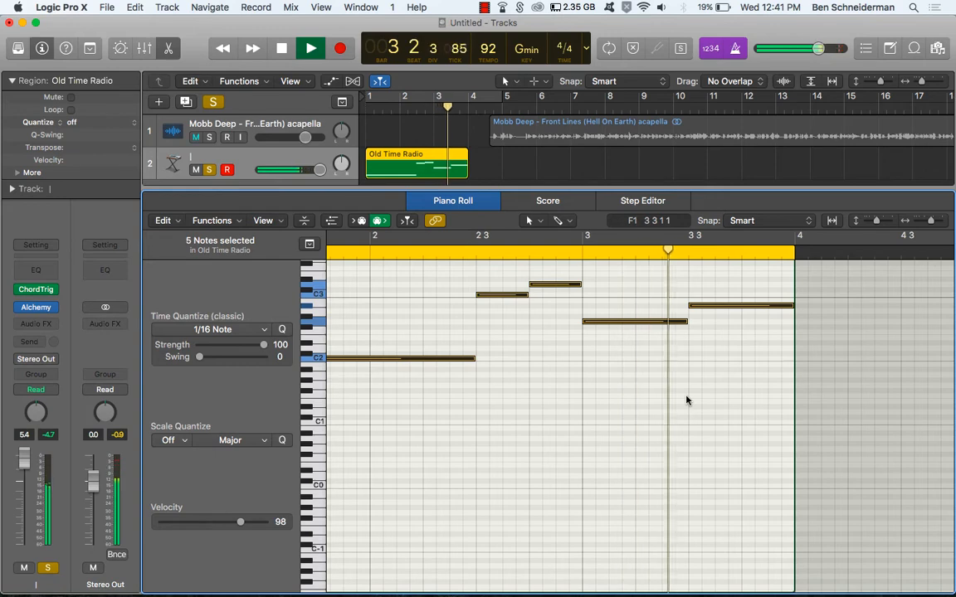
pyautogui.press('space')
# Step: Extend the Old Time Radio region to bar 5 and move its last note, A#2, to the start of bar 4
pyautogui.hscroll(3, 852, 335)
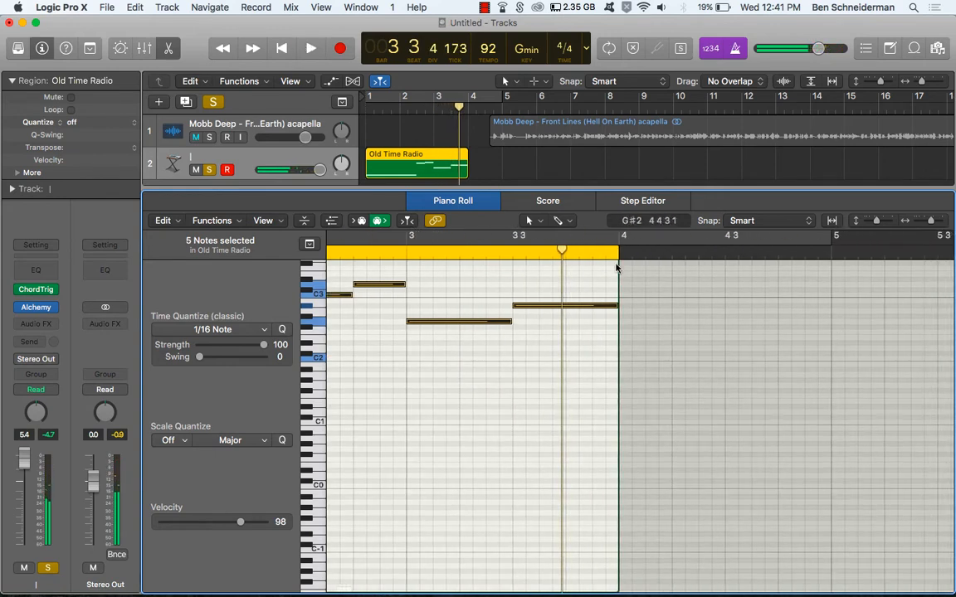
pyautogui.moveTo(467, 174); pyautogui.dragTo(503, 219)
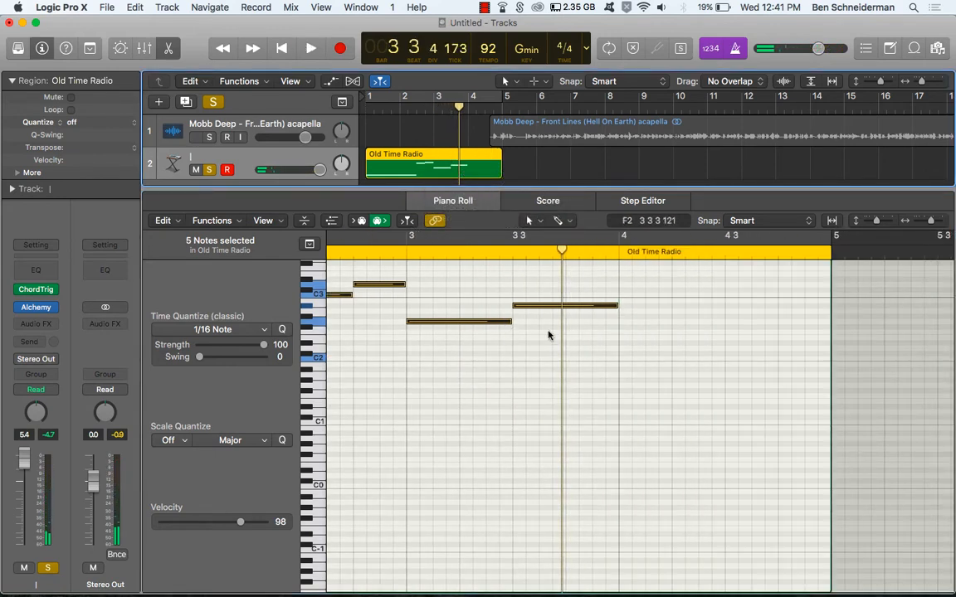
pyautogui.click(535, 311)
pyautogui.moveTo(533, 307); pyautogui.dragTo(640, 311)
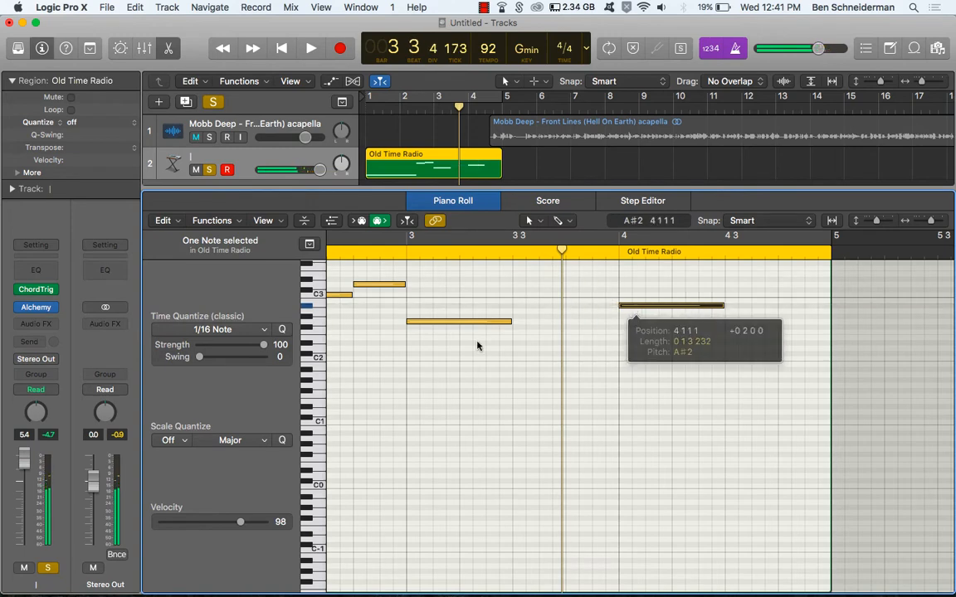
# Step: Lengthen the G2 note to fill bar 3 and the A#2 note to fill bar 4, and play the result
pyautogui.moveTo(507, 322); pyautogui.dragTo(621, 324)
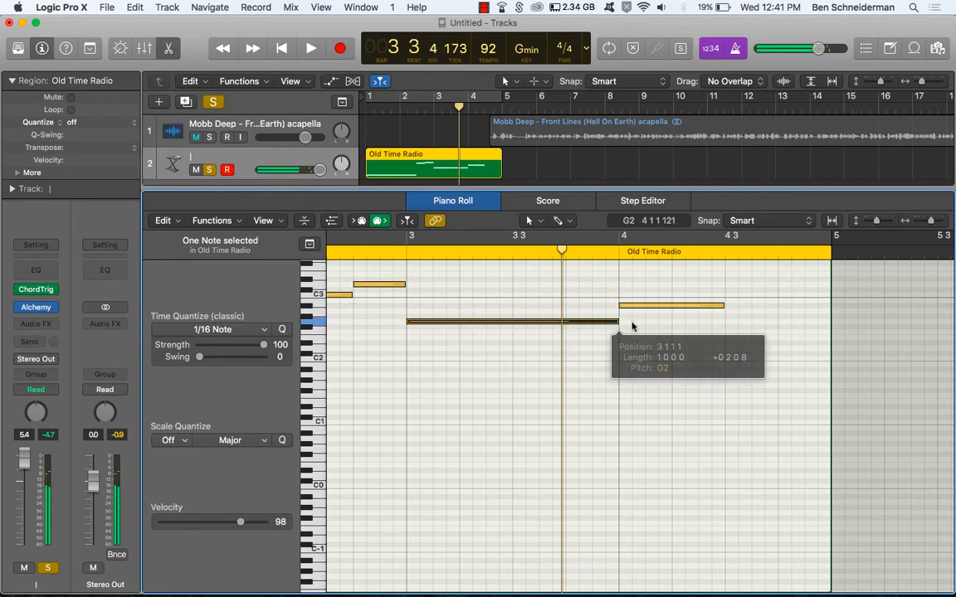
pyautogui.click(645, 307)
pyautogui.hotkey('shift', '\\')
pyautogui.press('Return')
pyautogui.press('space')
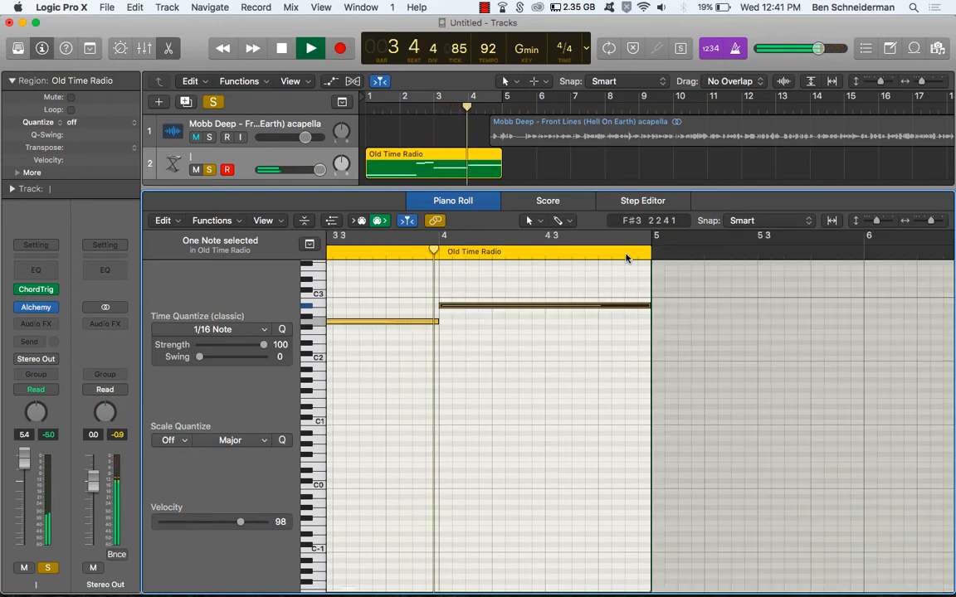
pyautogui.press('space')
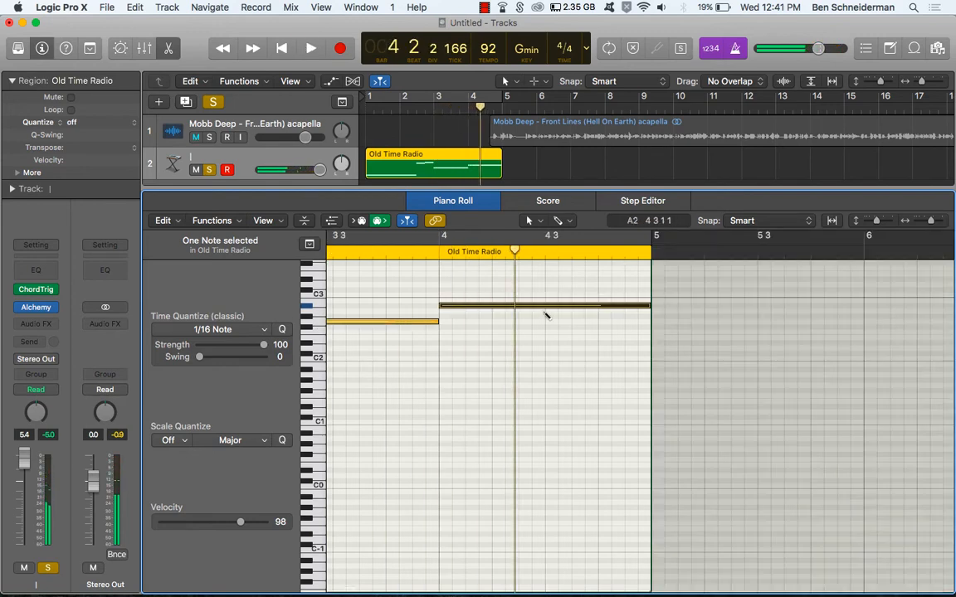
# Step: Lower the bar 4 note one semitone to A2 and play the region with the cycle on from bar 1 to 5
pyautogui.press('super+Down')
pyautogui.hotkey('alt', 'Down')
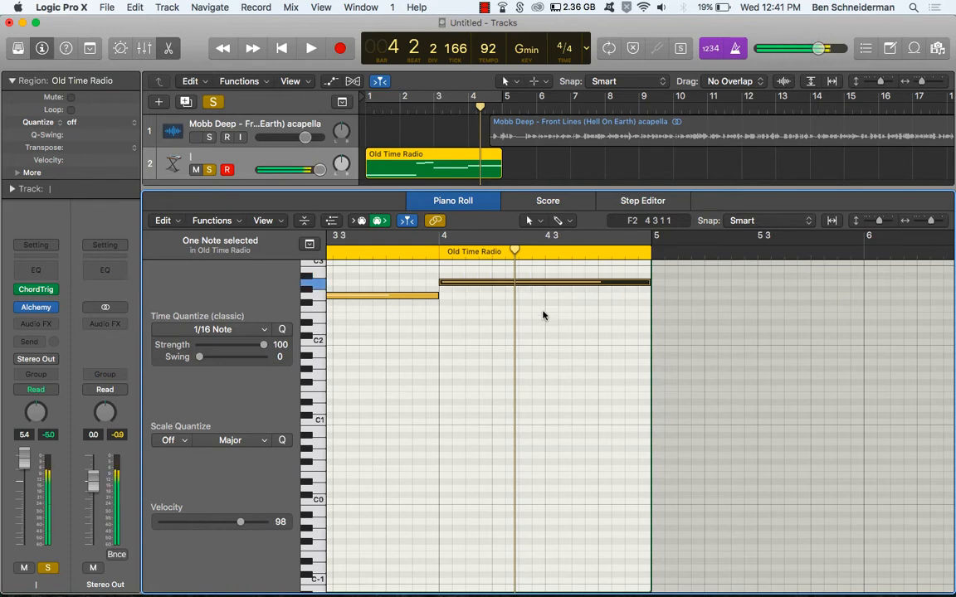
pyautogui.doubleClick(384, 237)
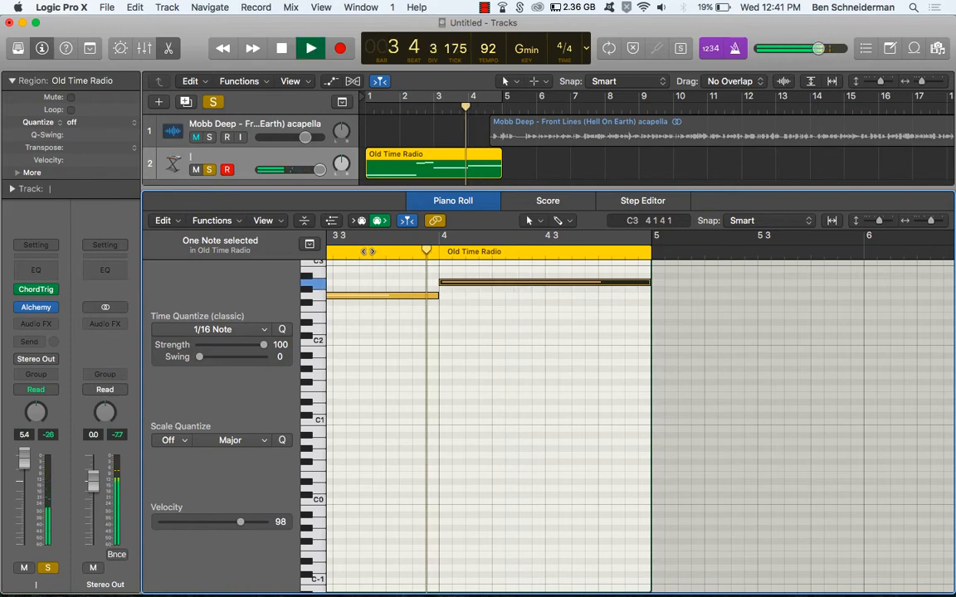
pyautogui.press('c')
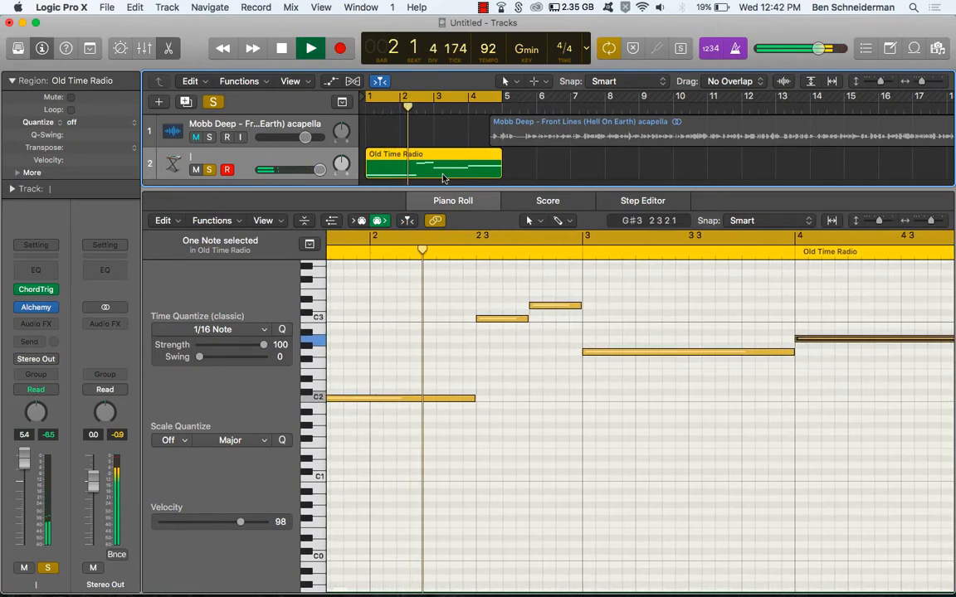
# Step: Repeat the Old Time Radio region at bar 5, show the copy in the Piano Roll, and play into it with the cycle off
pyautogui.press('super+r')
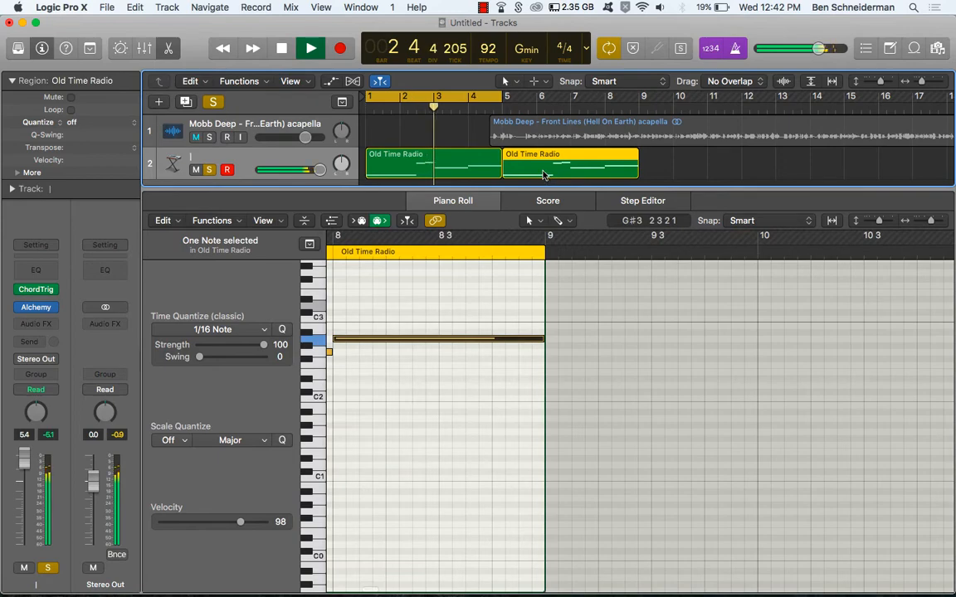
pyautogui.press('e')
pyautogui.doubleClick(544, 175)
pyautogui.hscroll(-3, 524, 444)
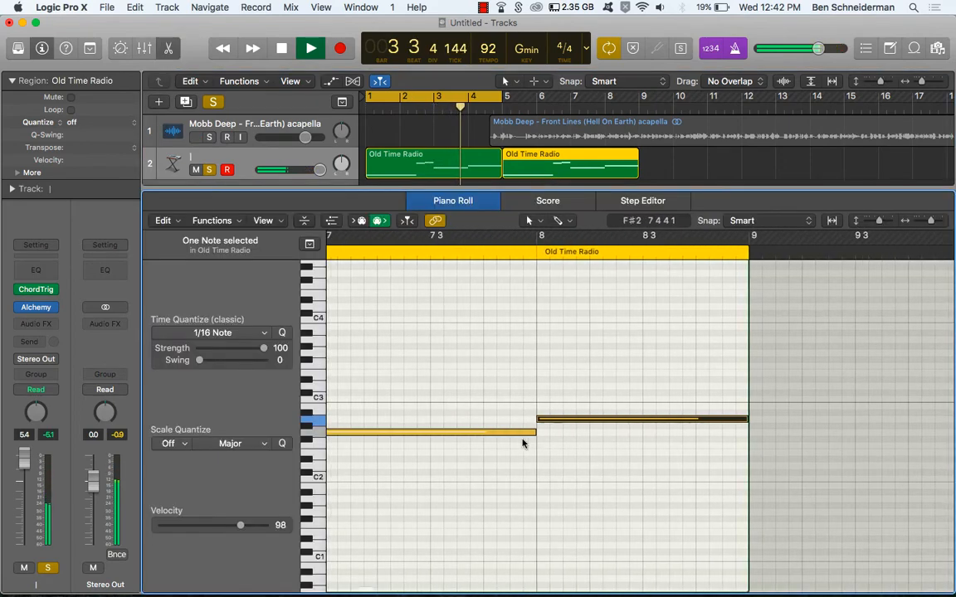
pyautogui.scroll(-5, 527, 438)
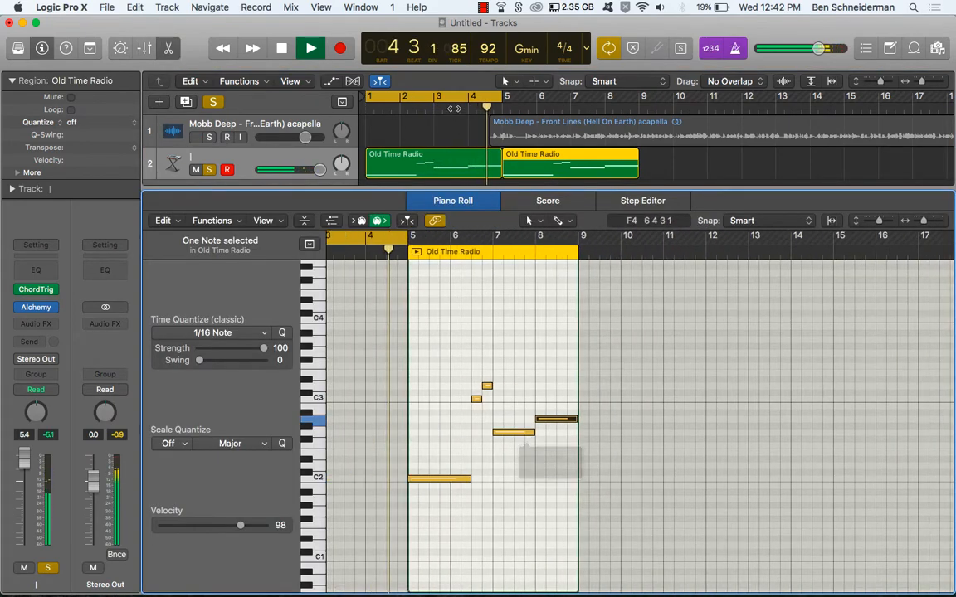
pyautogui.click(446, 97)
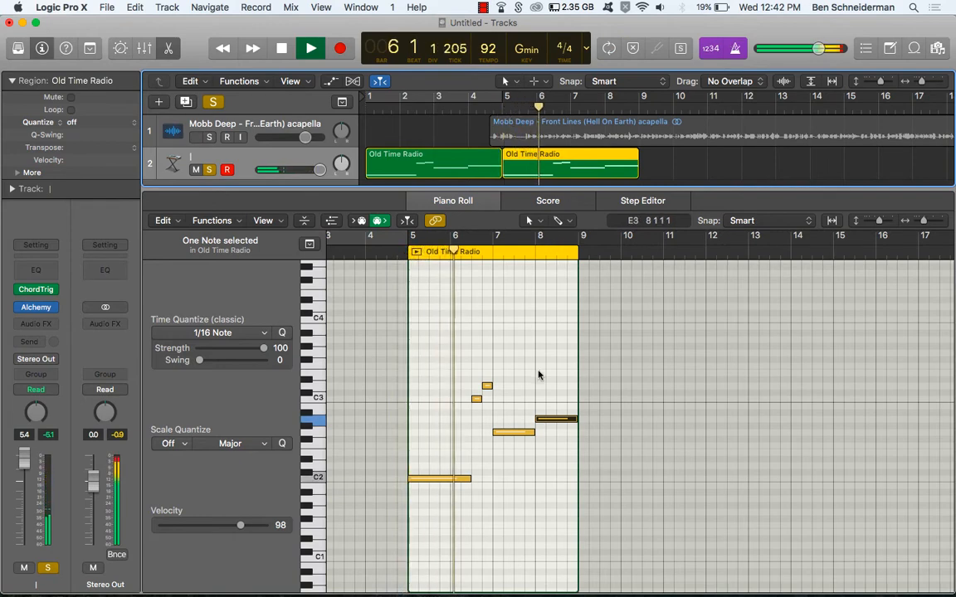
pyautogui.press('space')
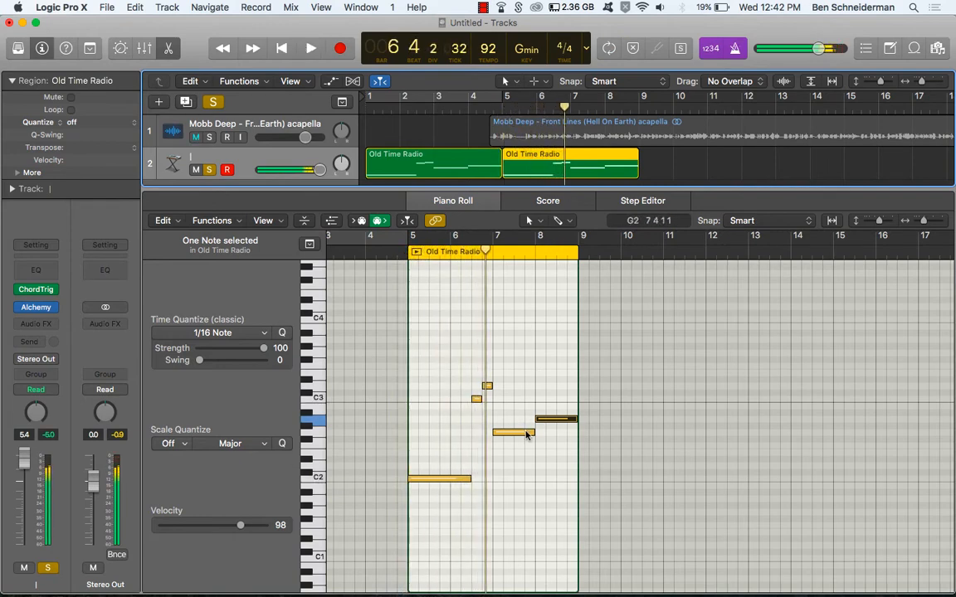
# Step: Raise the copy's bar 7 note to A3 and its bar 8 note to B2, and play both regions from the start
pyautogui.moveTo(523, 434); pyautogui.dragTo(526, 342)
pyautogui.moveTo(561, 419); pyautogui.dragTo(564, 406)
pyautogui.press('Return')
pyautogui.press('space')
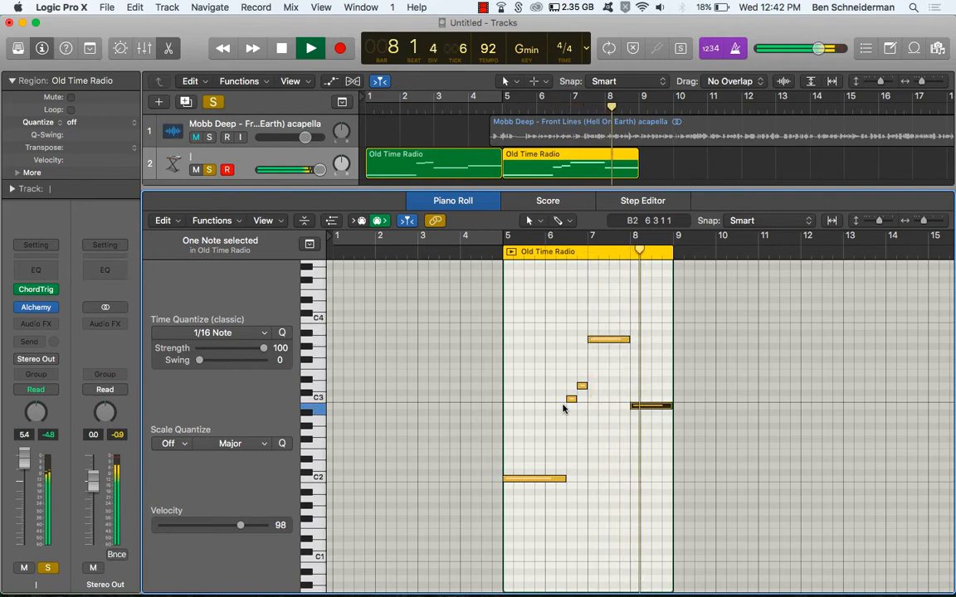
pyautogui.press('space')
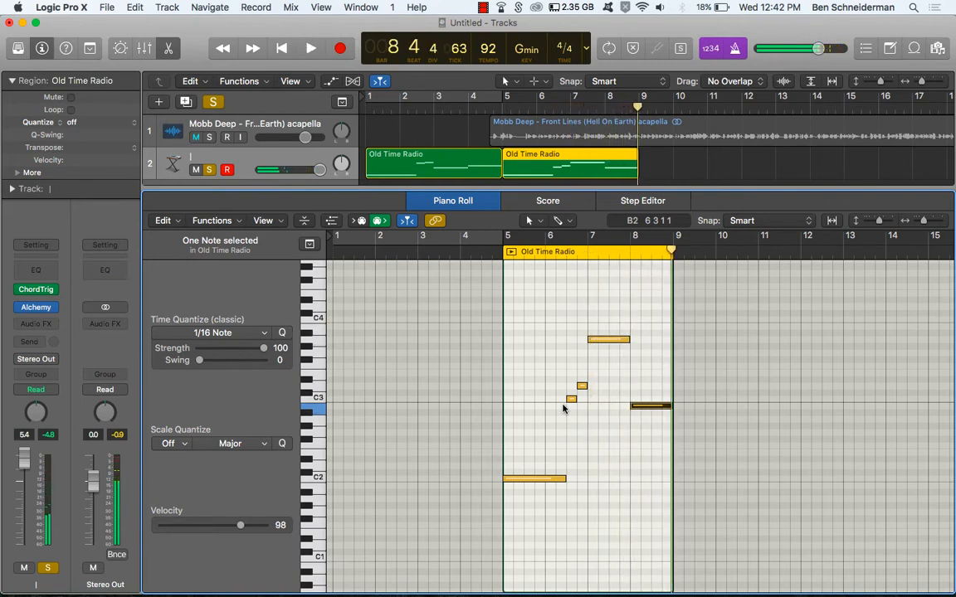
# Step: Save the project as a package named prodigytribute in the Logic folder
pyautogui.press('super+s')
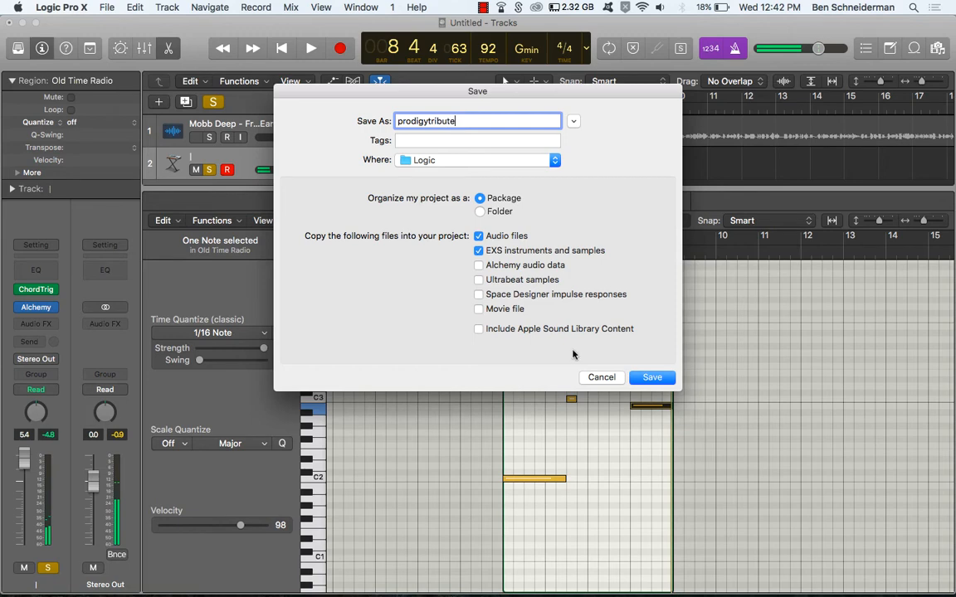
pyautogui.click(512, 160)
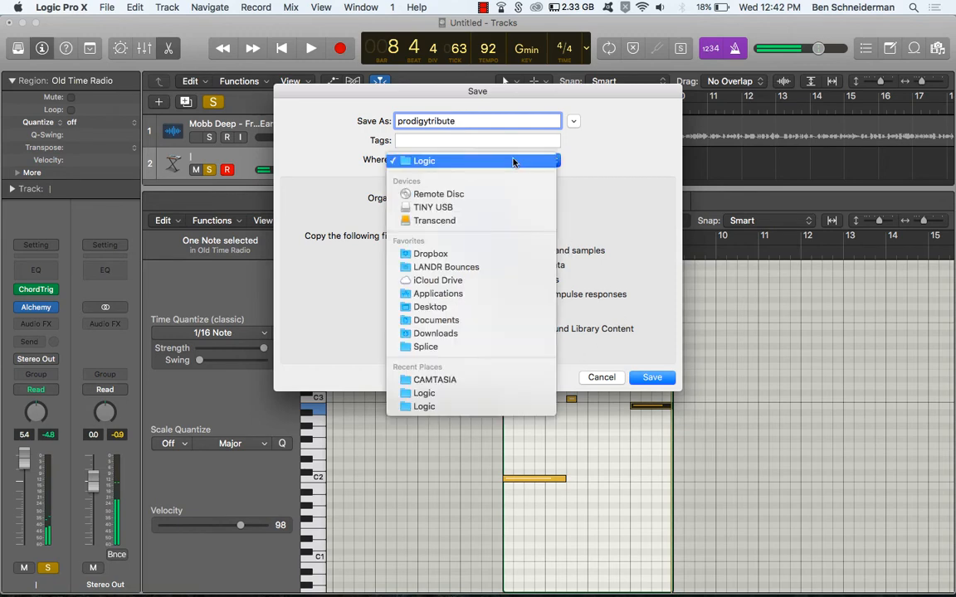
pyautogui.click(439, 395)
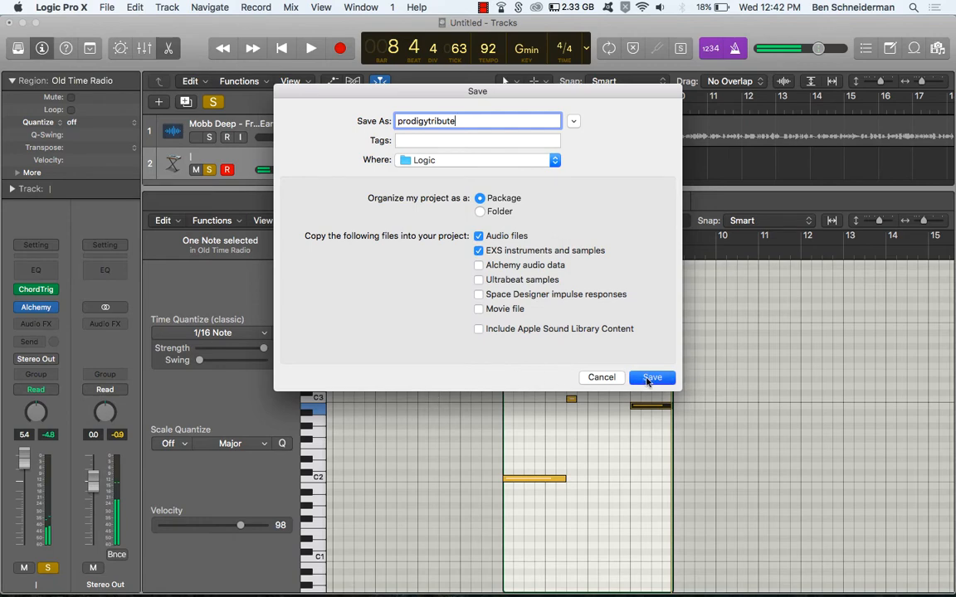
pyautogui.click(649, 378)
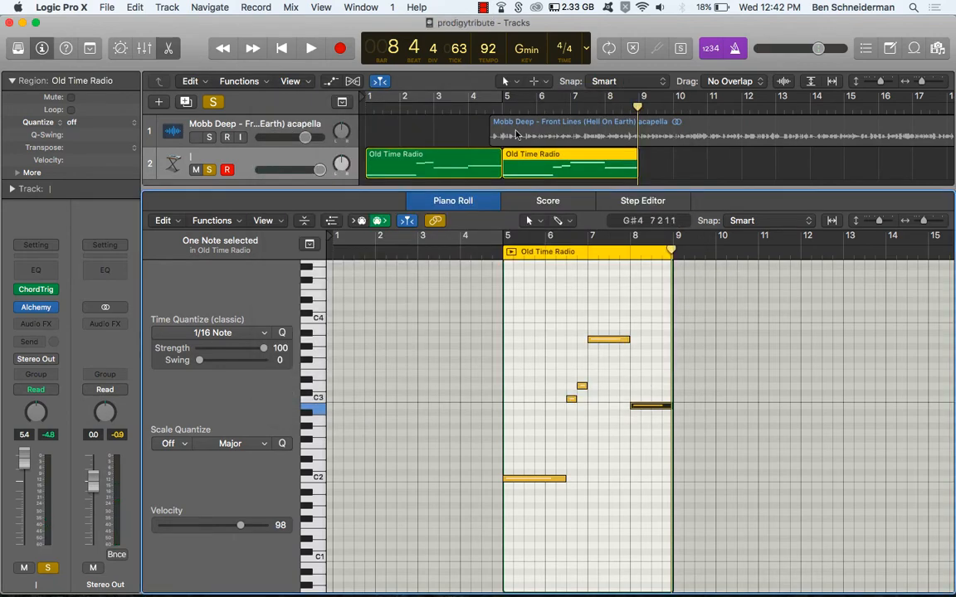
# Step: Add a new software instrument track below the Old Time Radio track and load the vintage electric piano patch Bright Mk II Blackface
pyautogui.press('Return')
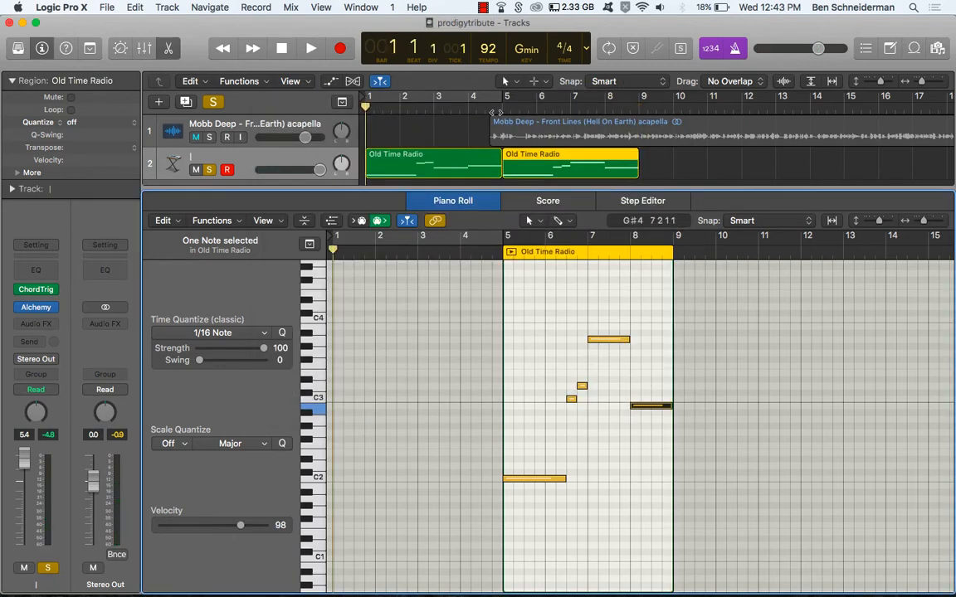
pyautogui.scroll(-3, 318, 155)
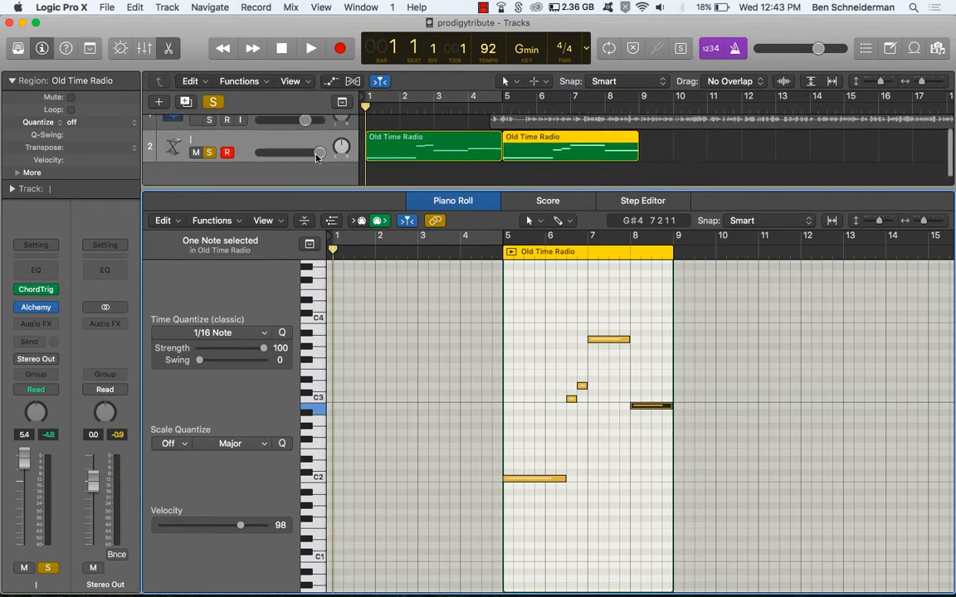
pyautogui.doubleClick(260, 175)
pyautogui.click(20, 52)
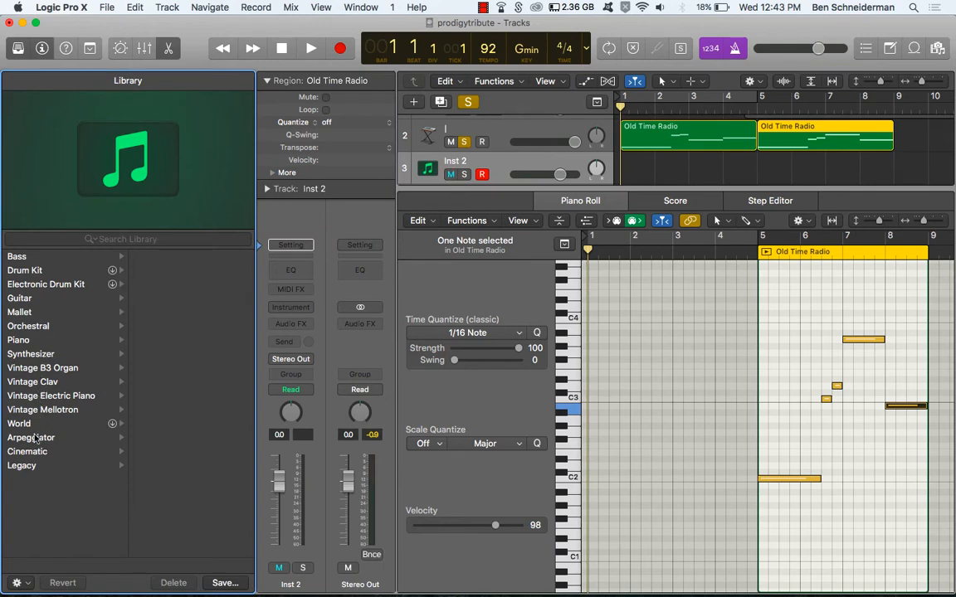
pyautogui.click(48, 400)
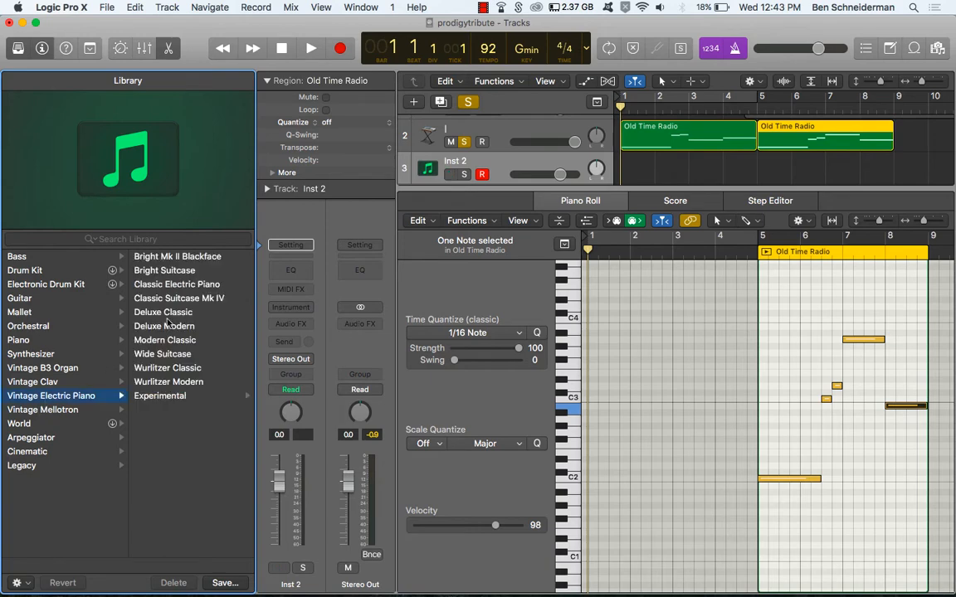
pyautogui.click(170, 257)
# Step: Unsolo the Old Time Radio track and audition the Bright Mk II Blackface with an F maj7 chord in Musical Typing
pyautogui.press('super+k')
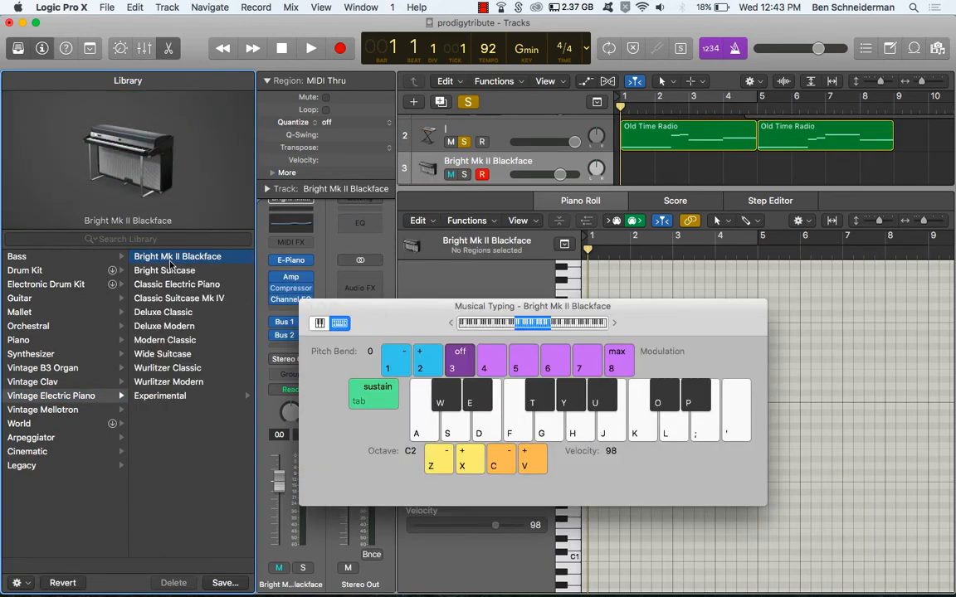
pyautogui.press('s')
pyautogui.press('g')
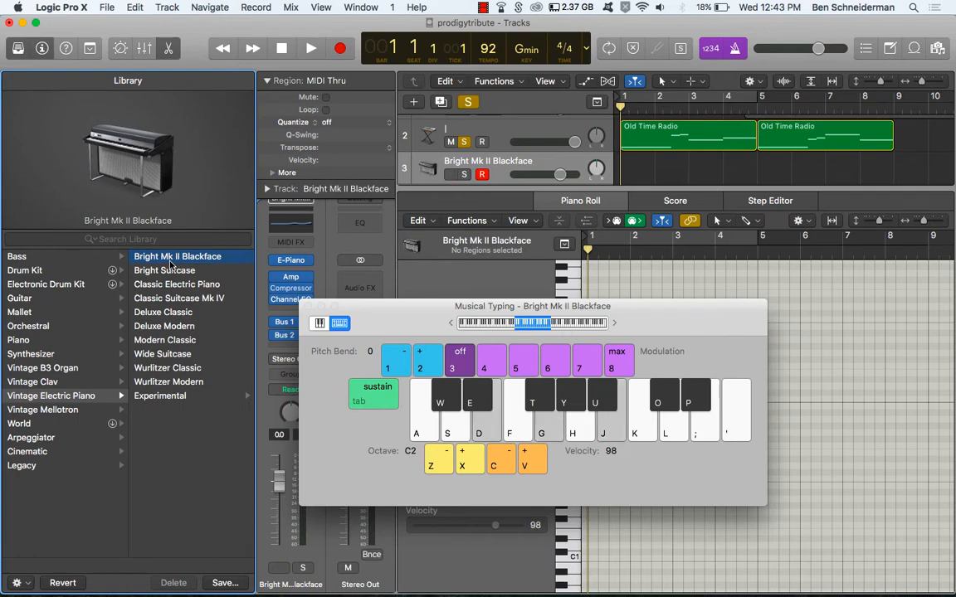
pyautogui.press('j')
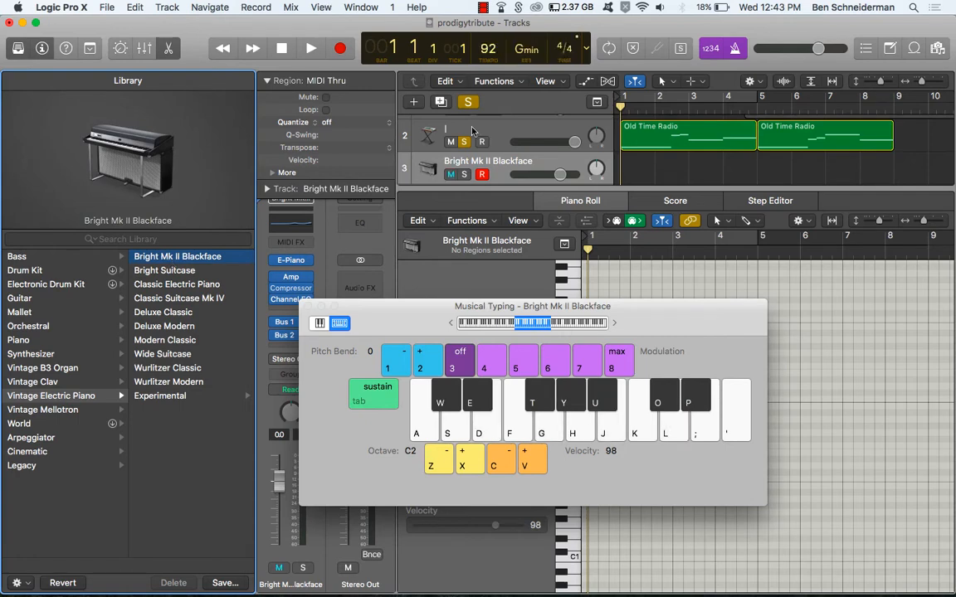
pyautogui.click(466, 141)
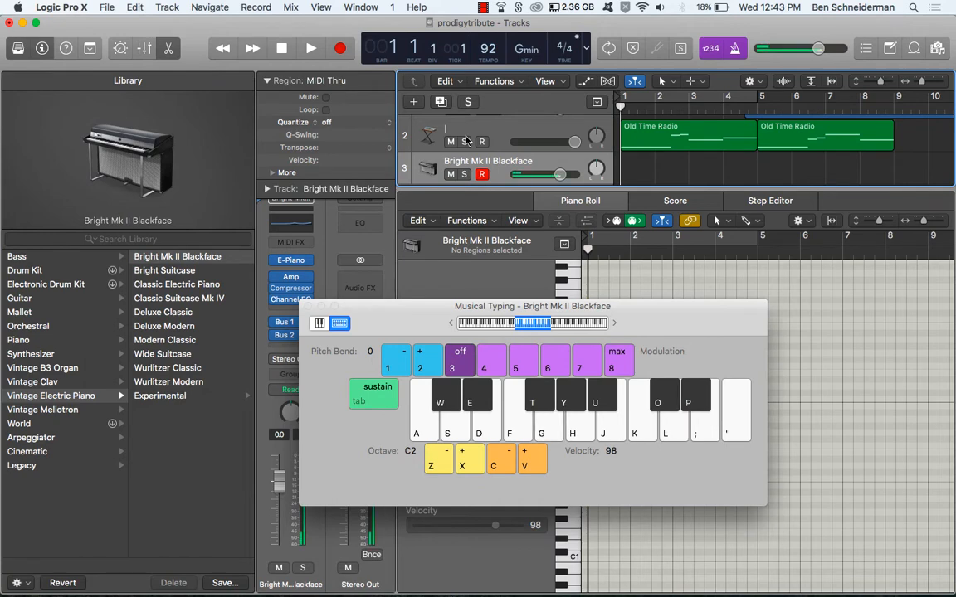
pyautogui.press('f')
pyautogui.press('h')
pyautogui.press('k')
pyautogui.press(';')
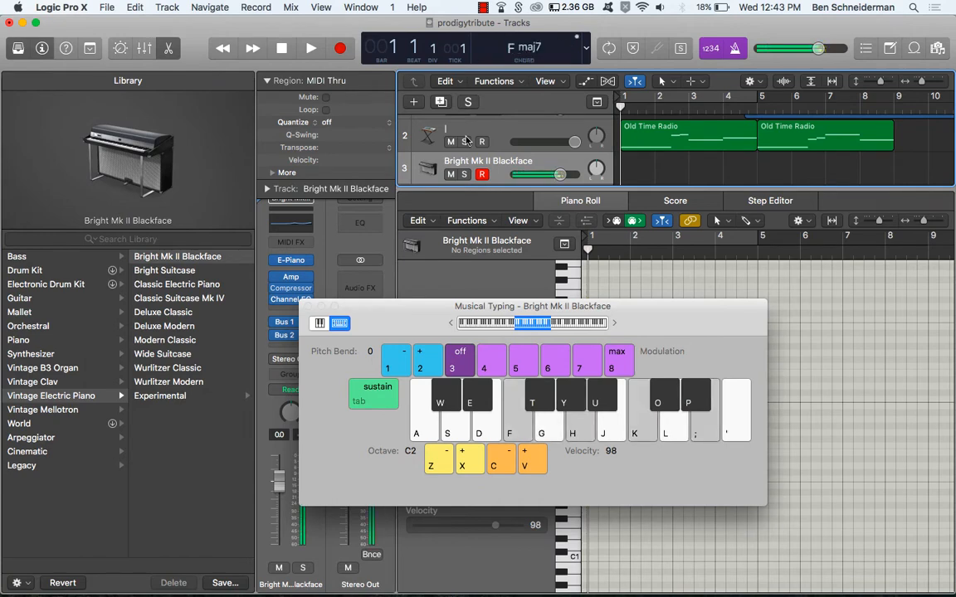
# Step: Try the electric piano patches from Bright Suitcase through Deluxe Modern on the new track, auditioning them with the F maj7 chord
pyautogui.click(188, 277)
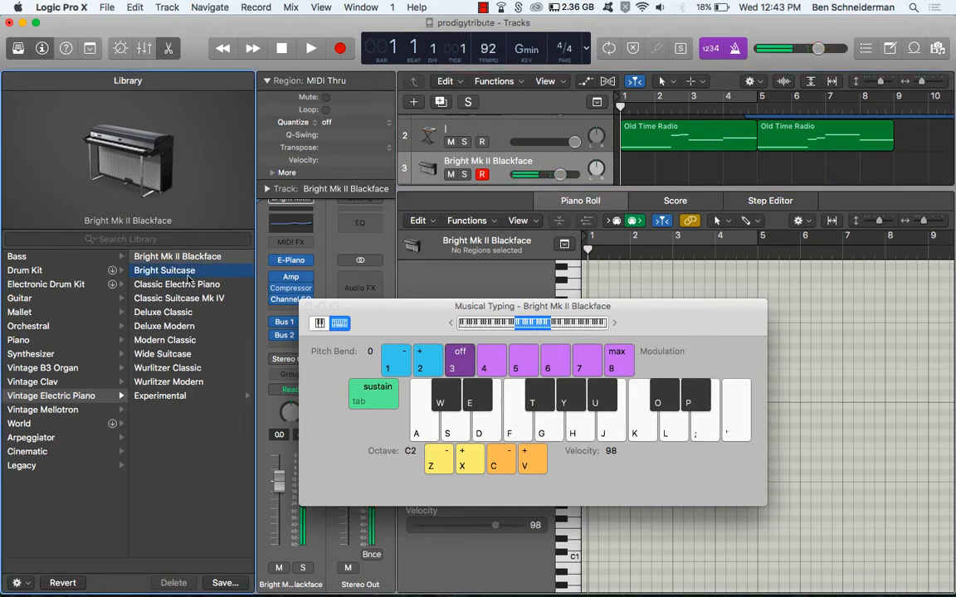
pyautogui.press('f')
pyautogui.press('h')
pyautogui.press('k')
pyautogui.press(';')
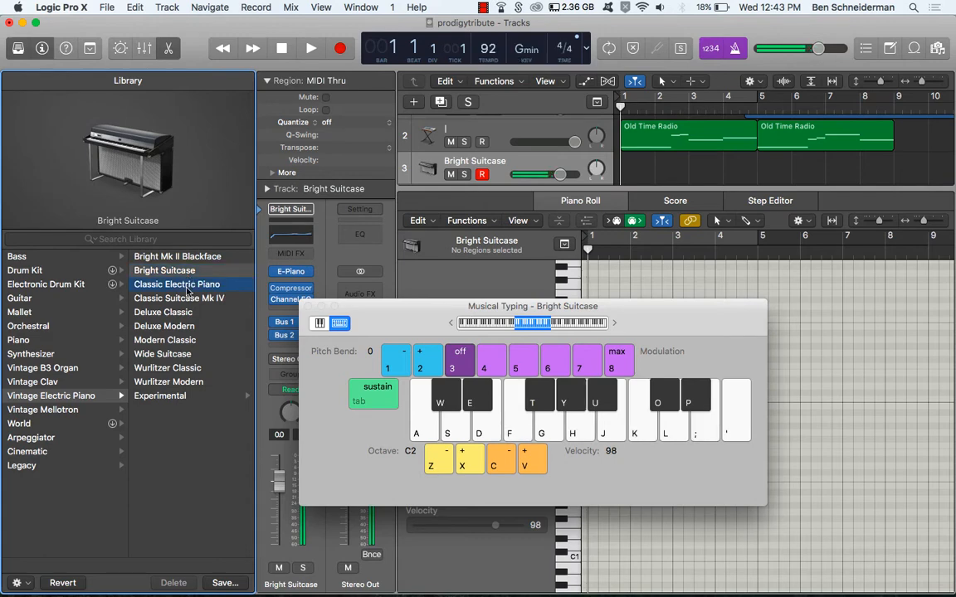
pyautogui.click(189, 286)
pyautogui.click(188, 304)
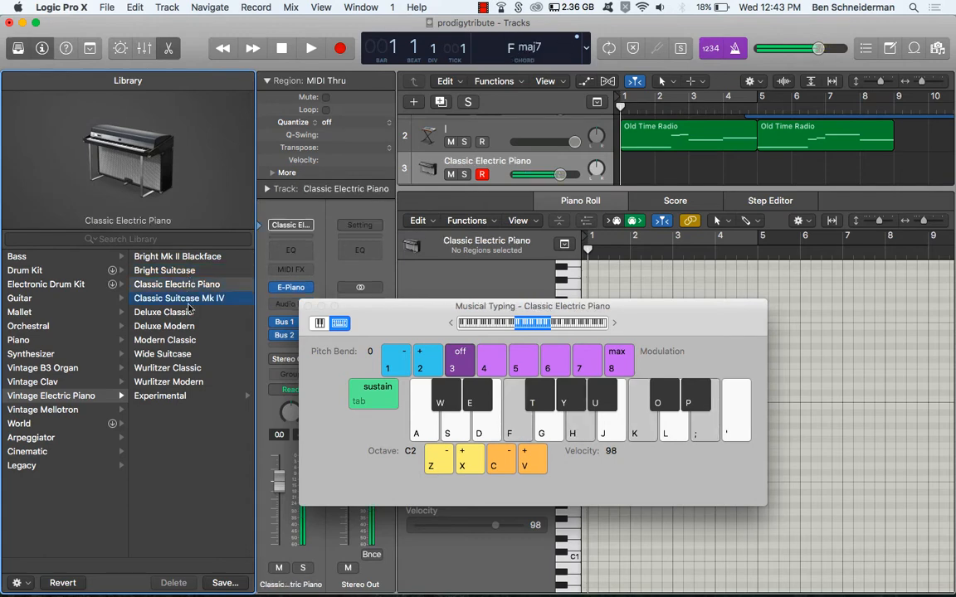
pyautogui.click(185, 313)
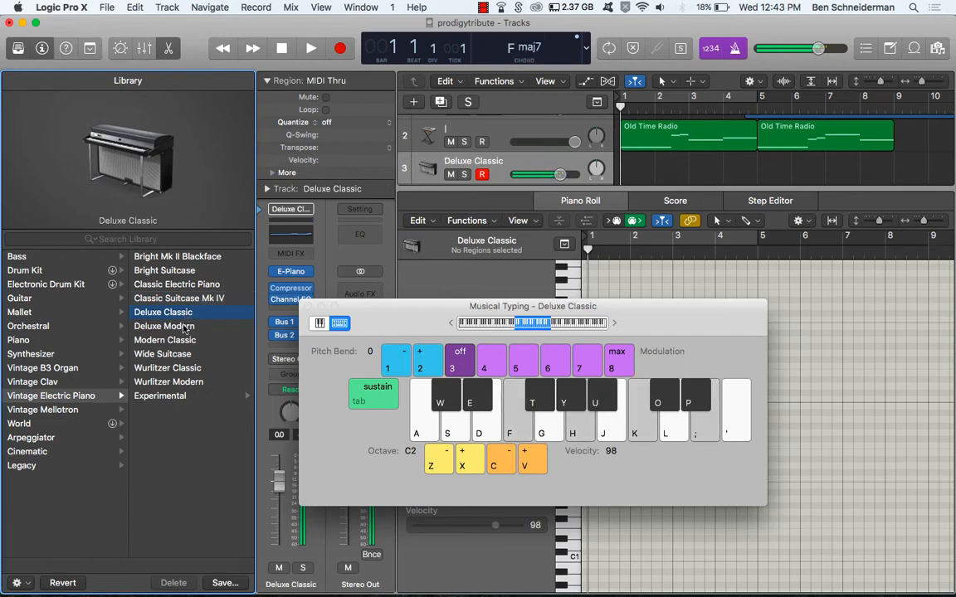
pyautogui.click(184, 328)
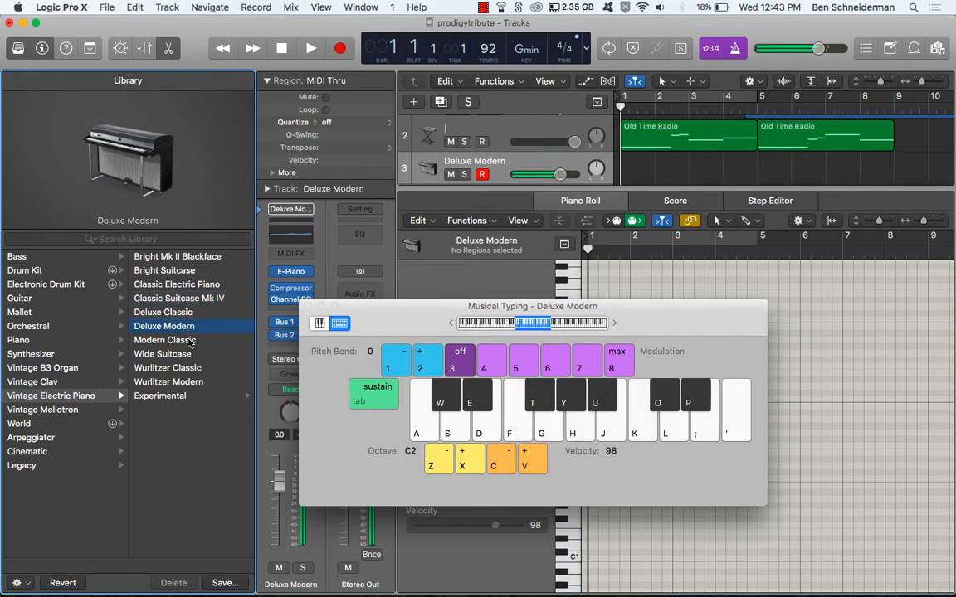
# Step: Audition Modern Classic with the F maj7 chord, settle on the Wide Suitcase patch, and close Musical Typing
pyautogui.click(189, 342)
pyautogui.press('f')
pyautogui.press('h')
pyautogui.press('k')
pyautogui.press(';')
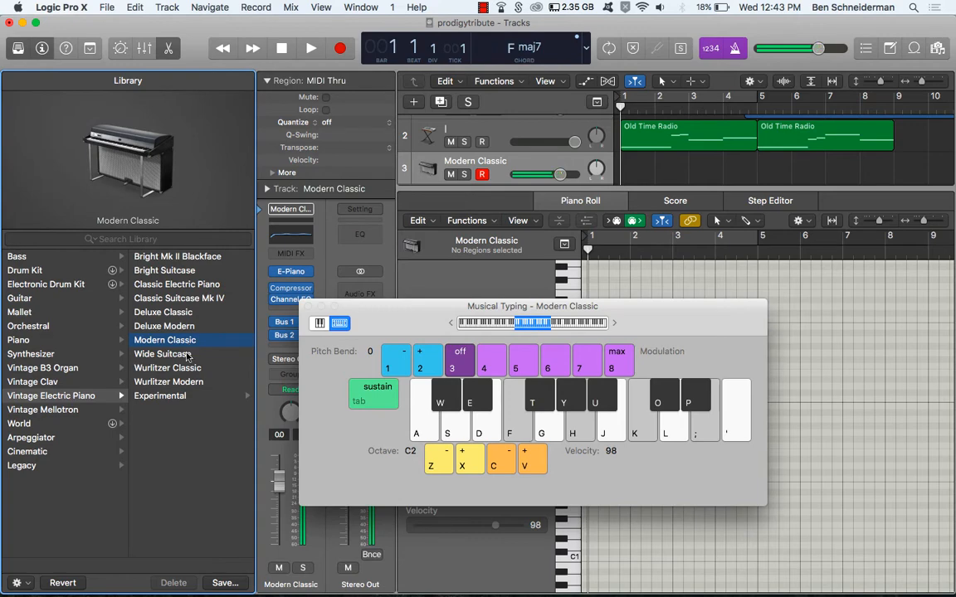
pyautogui.click(188, 355)
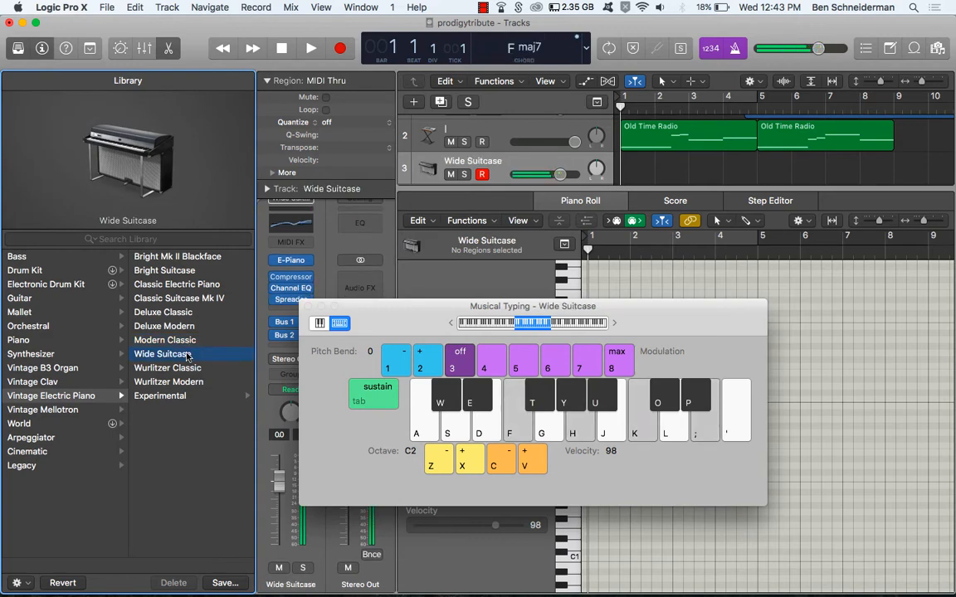
pyautogui.click(307, 306)
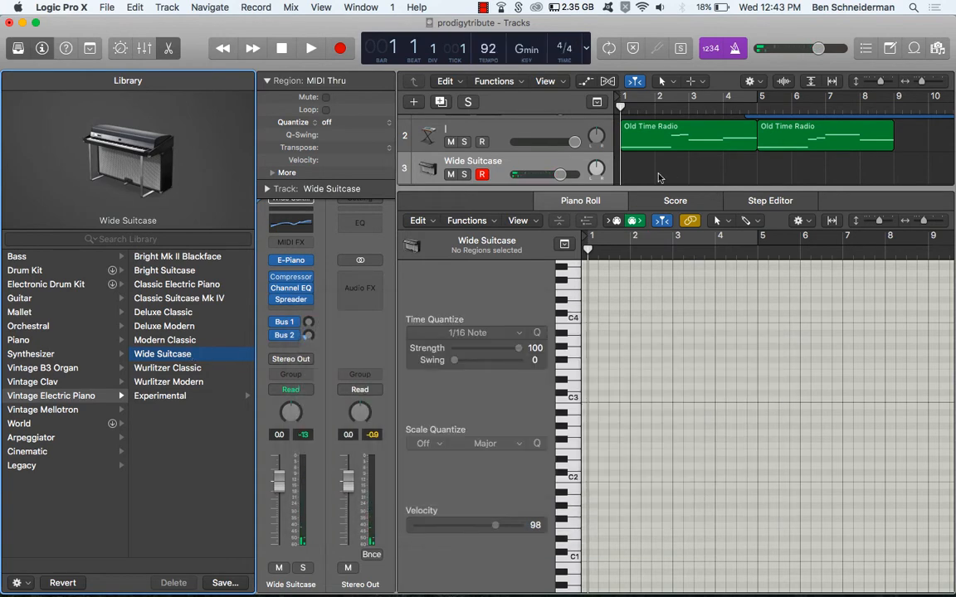
# Step: Insert Chord Trigger on the Wide Suitcase track with the Songwriter Left Hand preset, trigger keys C2 to C4, and Chord Transpose -2
pyautogui.click(291, 241)
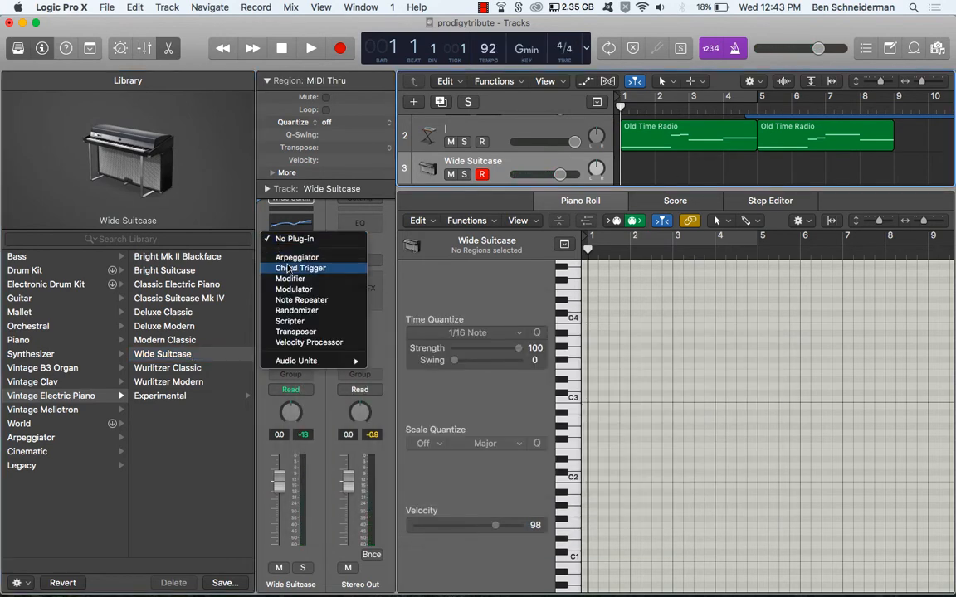
pyautogui.click(290, 269)
pyautogui.click(209, 75)
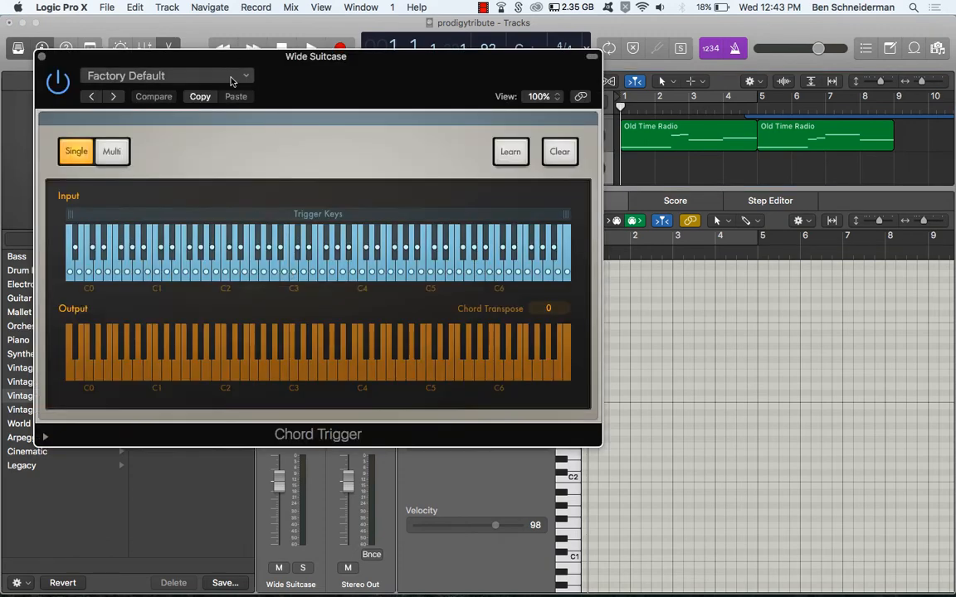
pyautogui.moveTo(177, 366)
pyautogui.moveTo(352, 395)
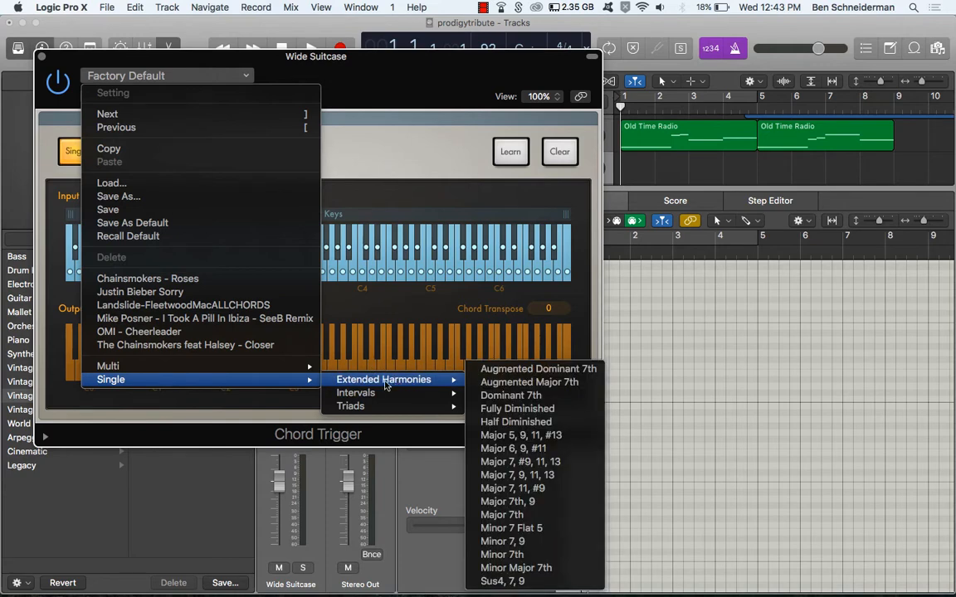
pyautogui.moveTo(374, 380)
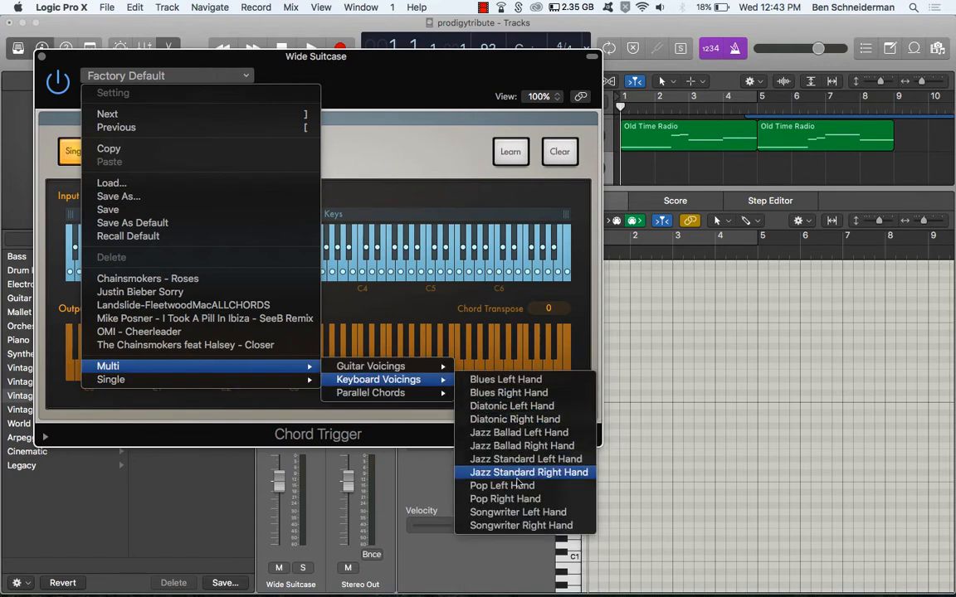
pyautogui.click(521, 512)
pyautogui.moveTo(234, 214); pyautogui.dragTo(302, 218)
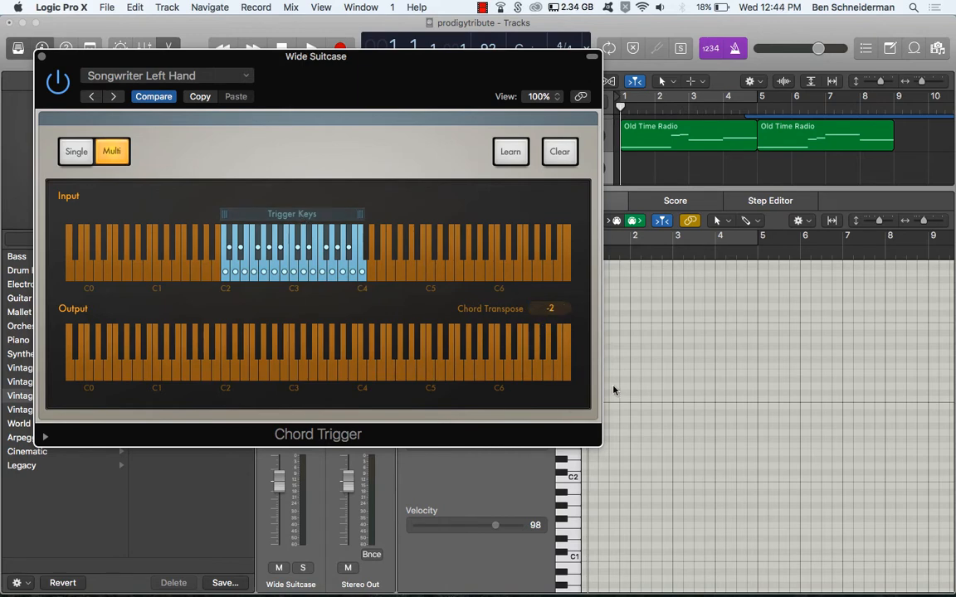
# Step: Copy the bar 1 Old Time Radio region onto the Wide Suitcase track, play it briefly, and close Chord Trigger
pyautogui.moveTo(674, 145); pyautogui.dragTo(672, 181)
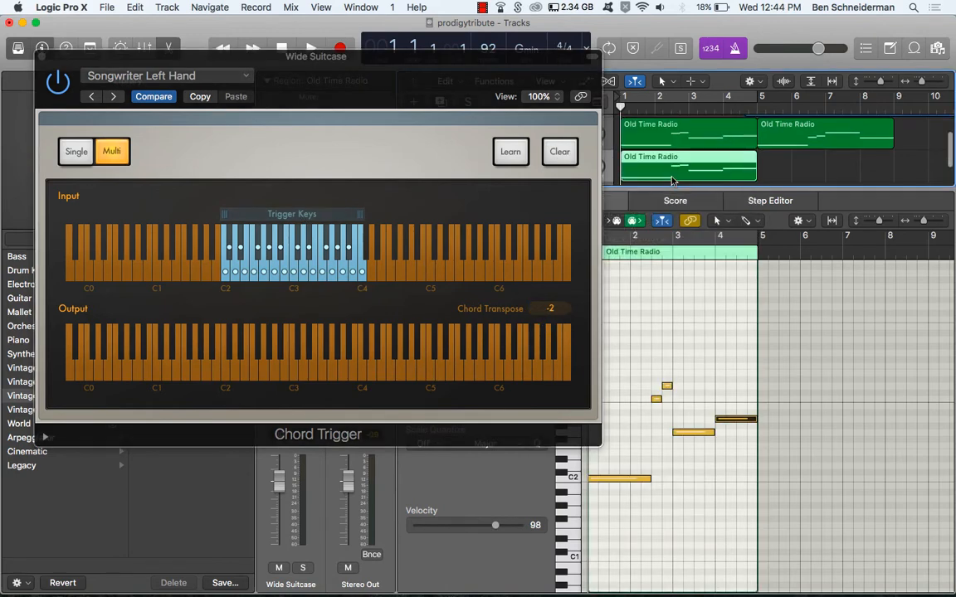
pyautogui.press('space')
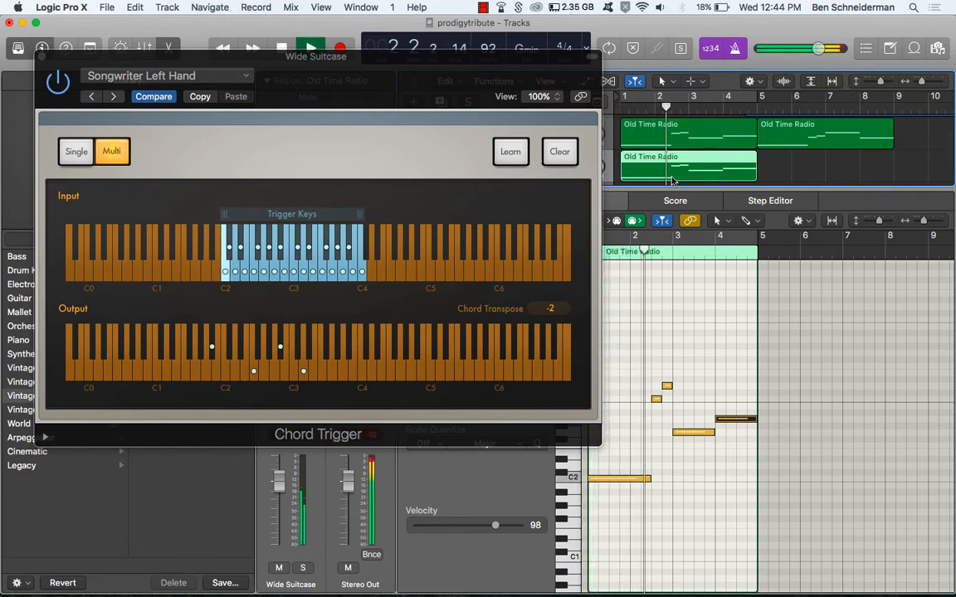
pyautogui.press('space')
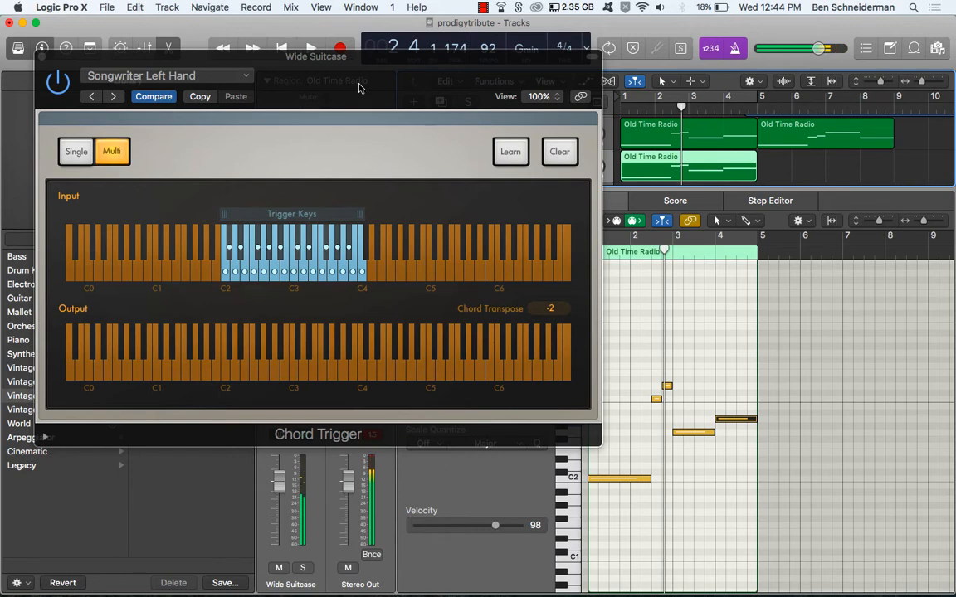
pyautogui.click(41, 55)
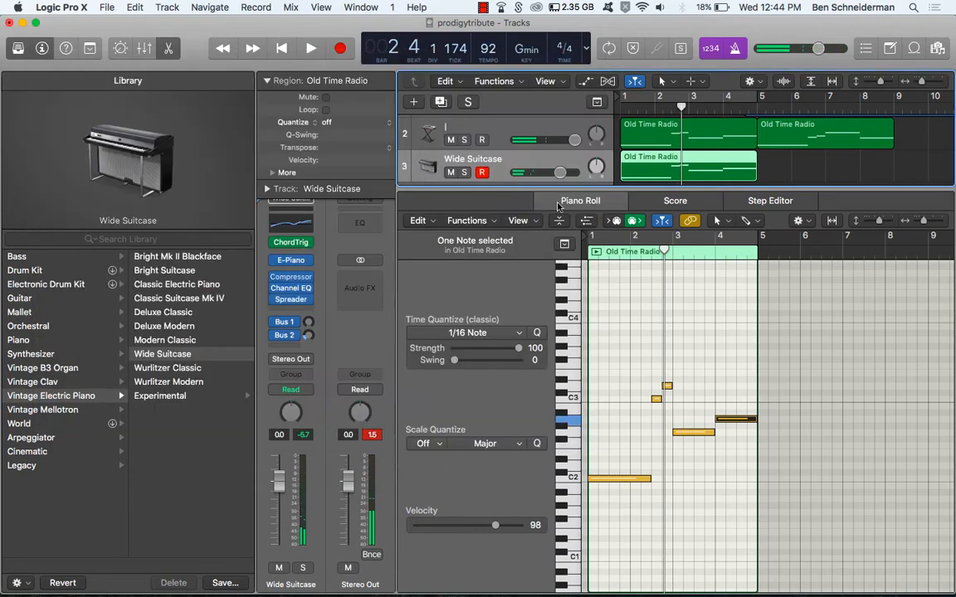
# Step: Solo the Old Time Radio track, play it from the start, and set its volume to 0.0 dB
pyautogui.click(465, 140)
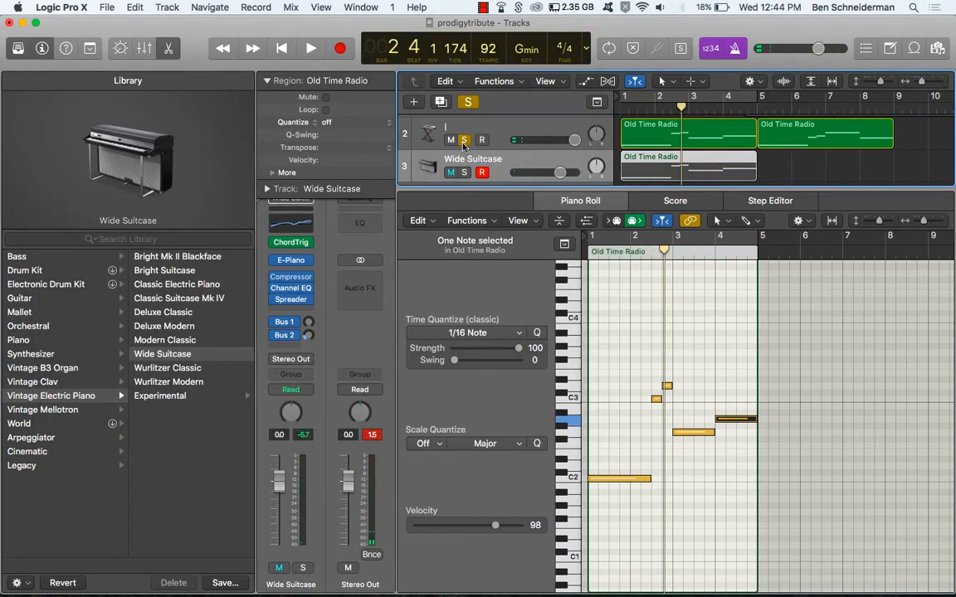
pyautogui.press('Return')
pyautogui.press('space')
pyautogui.press('space')
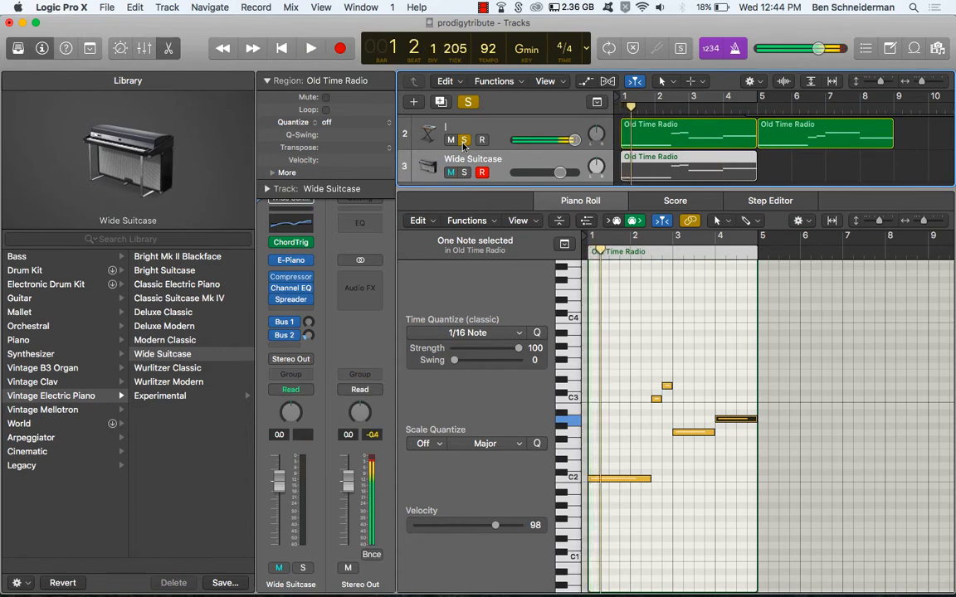
pyautogui.moveTo(575, 143); pyautogui.dragTo(561, 143)
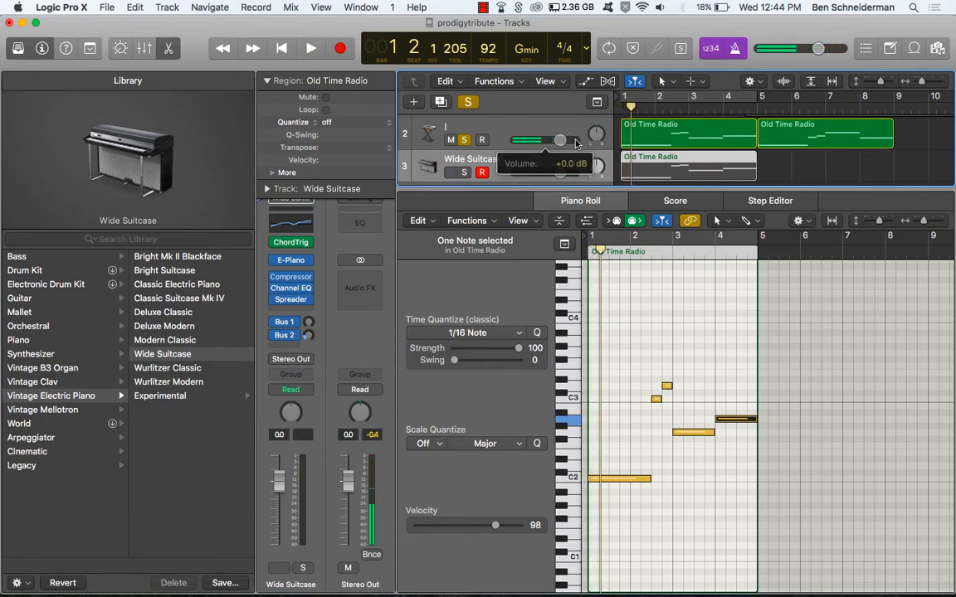
# Step: Open Alchemy on the Old Time Radio track to look over its preset browser, and close it again
pyautogui.click(508, 126)
pyautogui.moveTo(295, 310)
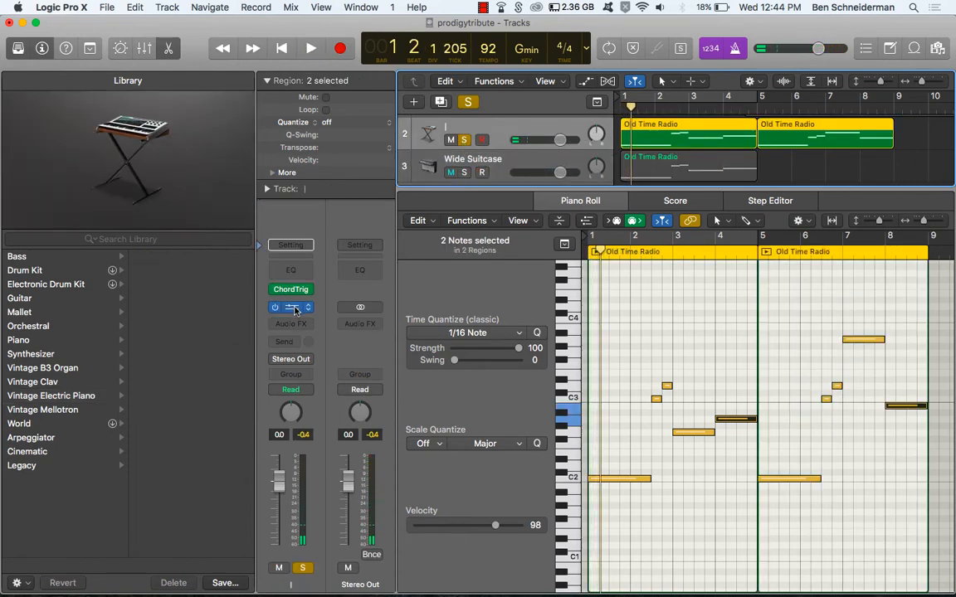
pyautogui.click(294, 308)
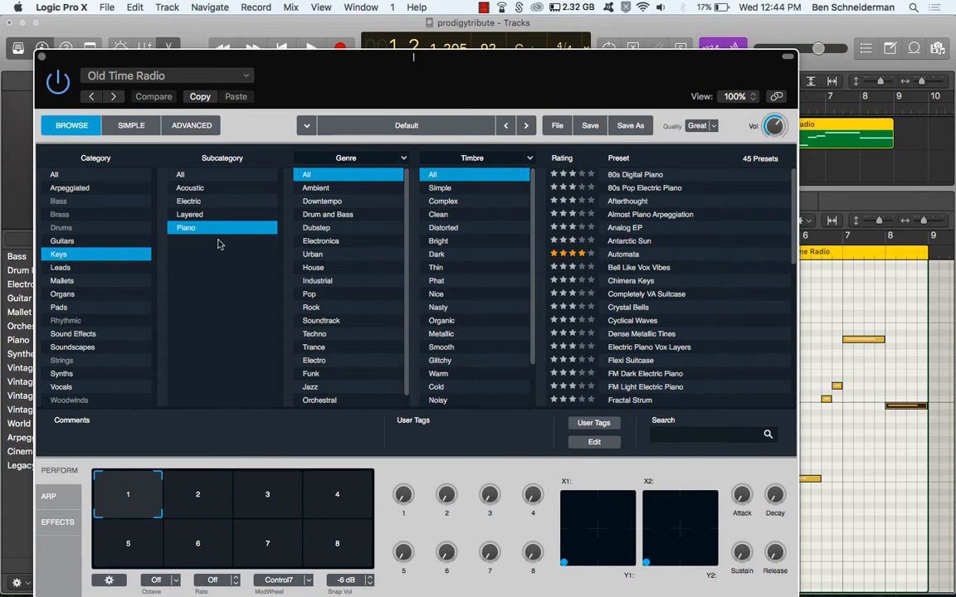
pyautogui.click(41, 58)
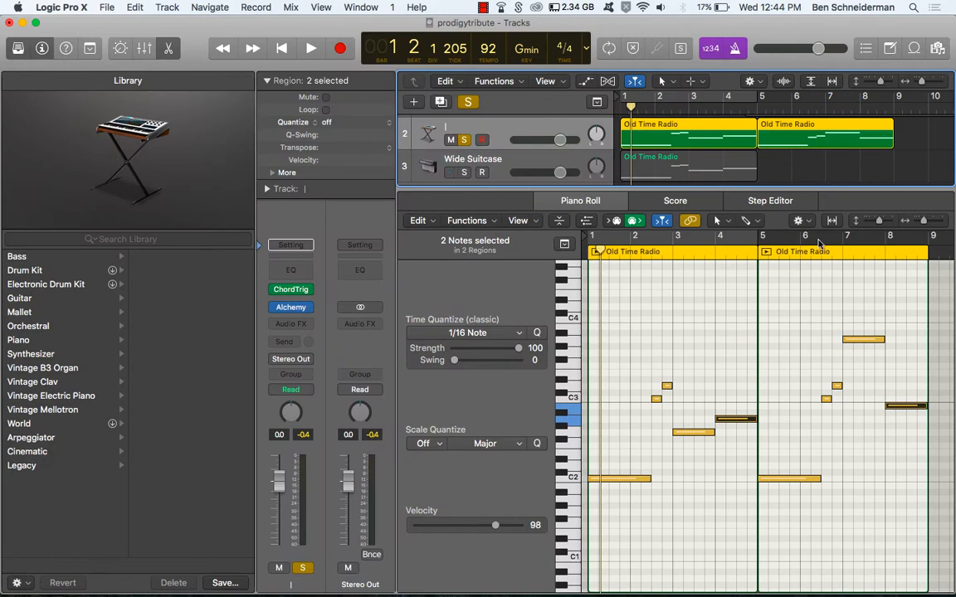
# Step: Play from the start and add a Channel EQ to the soloed track with a high-cut filter at 1300 Hz and 6dB/Oct
pyautogui.press('Return')
pyautogui.press('space')
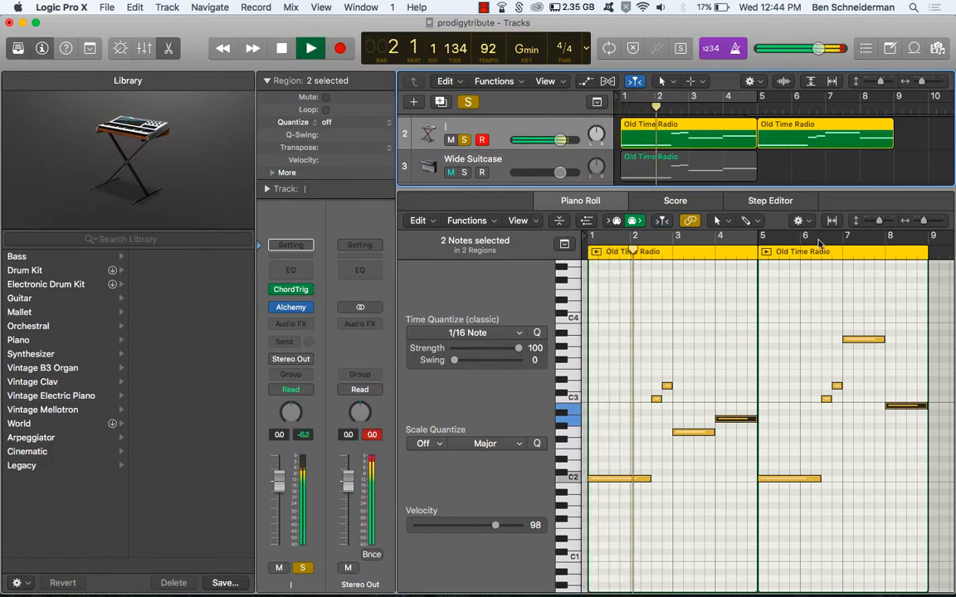
pyautogui.click(289, 272)
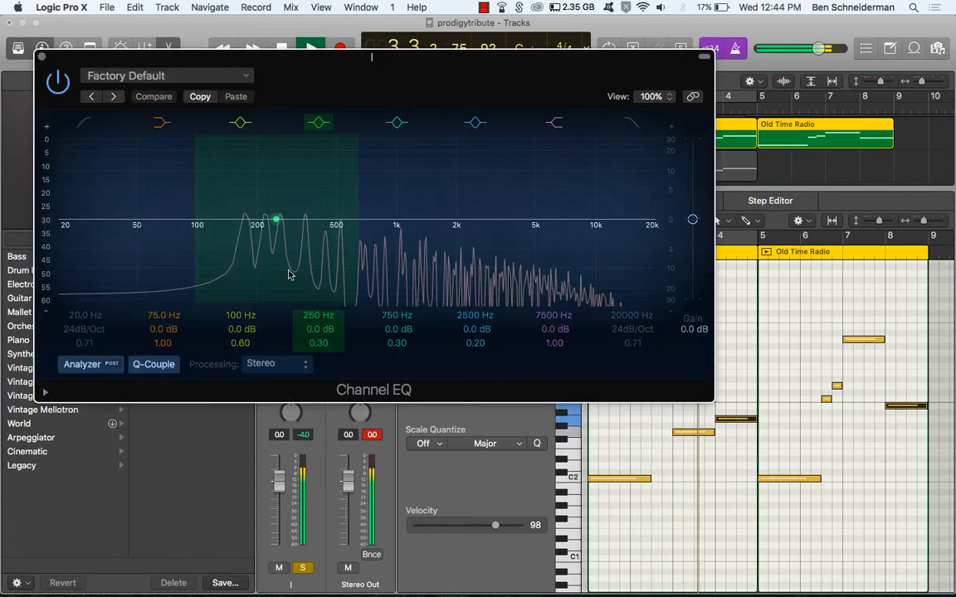
pyautogui.click(629, 122)
pyautogui.moveTo(620, 219); pyautogui.dragTo(382, 221)
pyautogui.moveTo(629, 331); pyautogui.dragTo(629, 334)
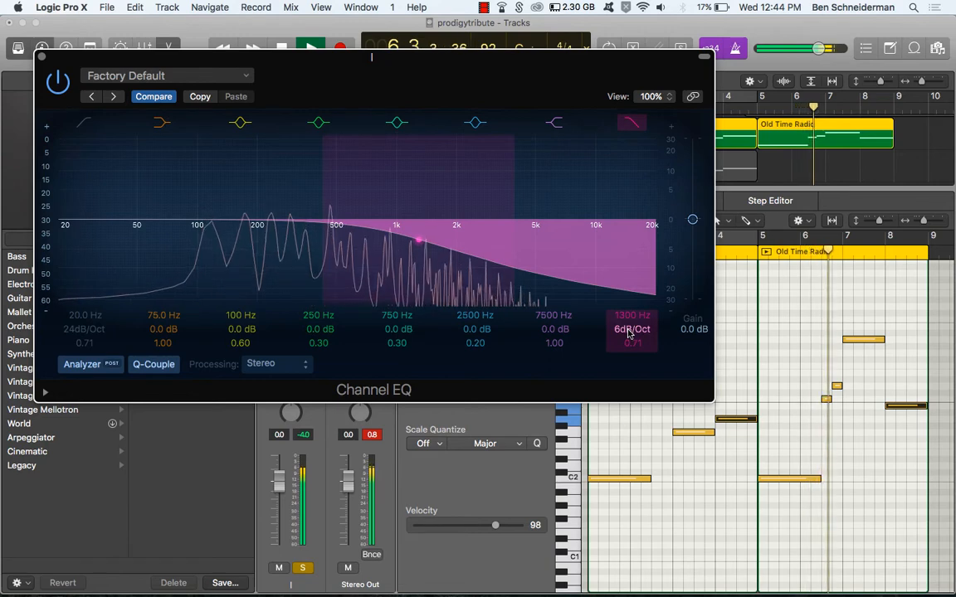
# Step: Raise the Channel EQ's high-cut frequency on the soloed track to 9400 Hz while it plays, and close the EQ
pyautogui.moveTo(415, 235); pyautogui.dragTo(488, 241)
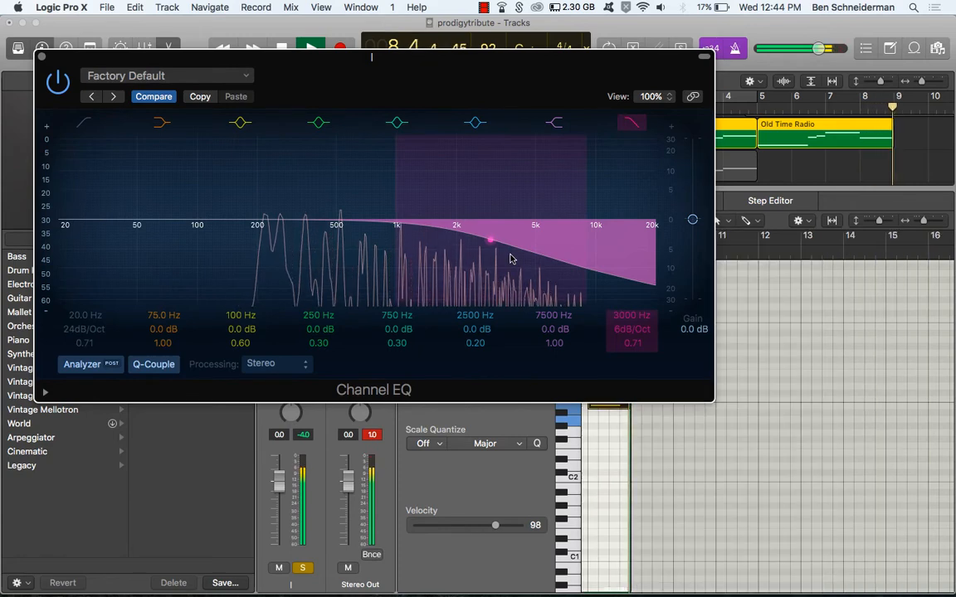
pyautogui.moveTo(484, 236); pyautogui.dragTo(593, 243)
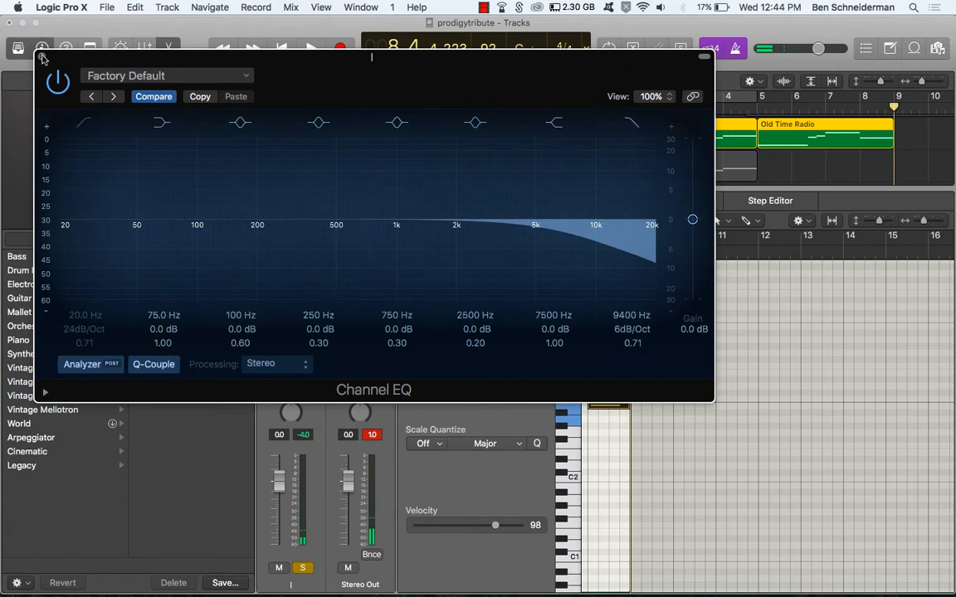
pyautogui.click(42, 56)
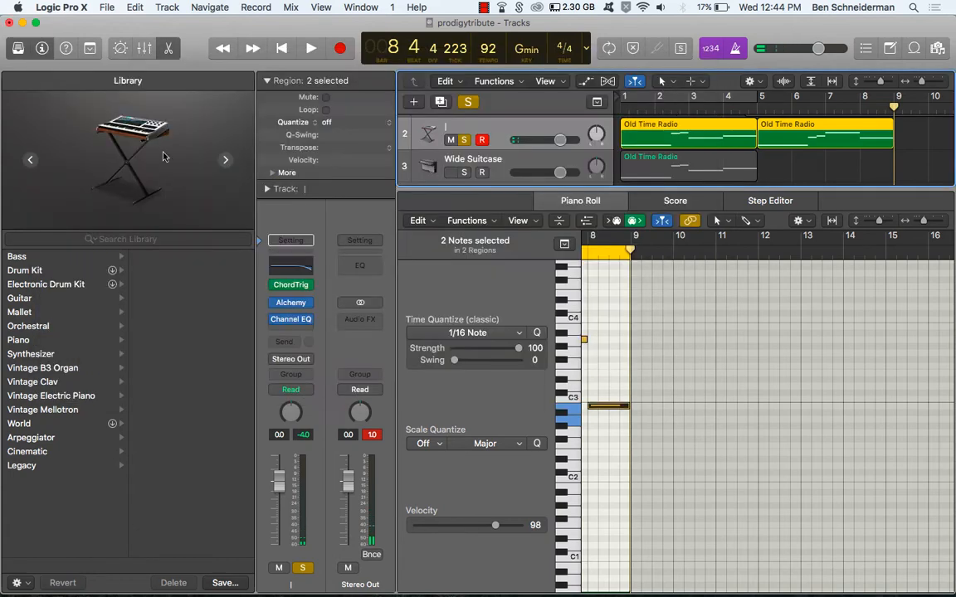
# Step: Add a 48dB/Oct low-cut filter to the soloed track's Channel EQ, tune it to about 146 Hz during playback, and close the EQ
pyautogui.click(292, 271)
pyautogui.click(83, 122)
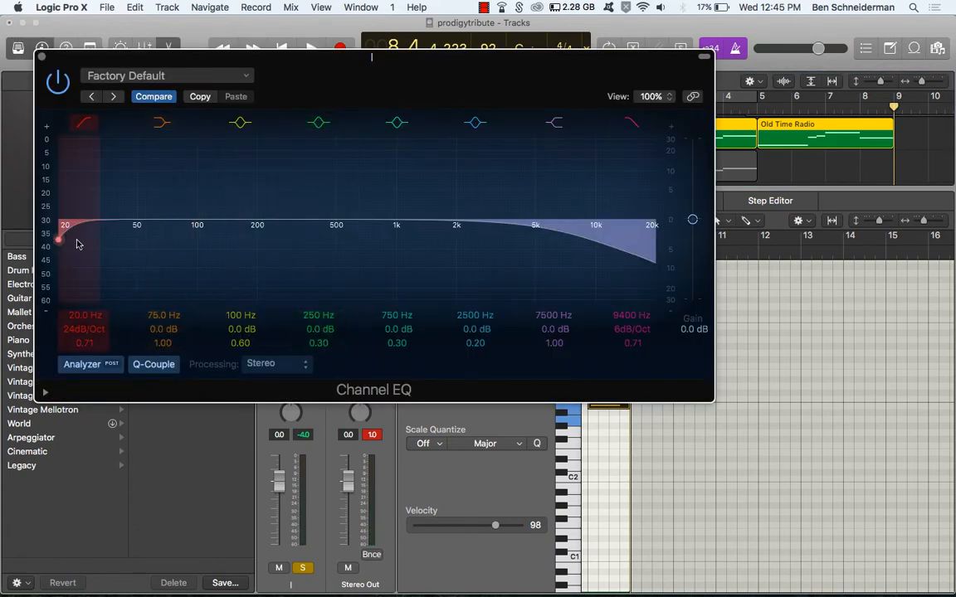
pyautogui.moveTo(77, 244); pyautogui.dragTo(276, 242)
pyautogui.moveTo(111, 346); pyautogui.dragTo(97, 336)
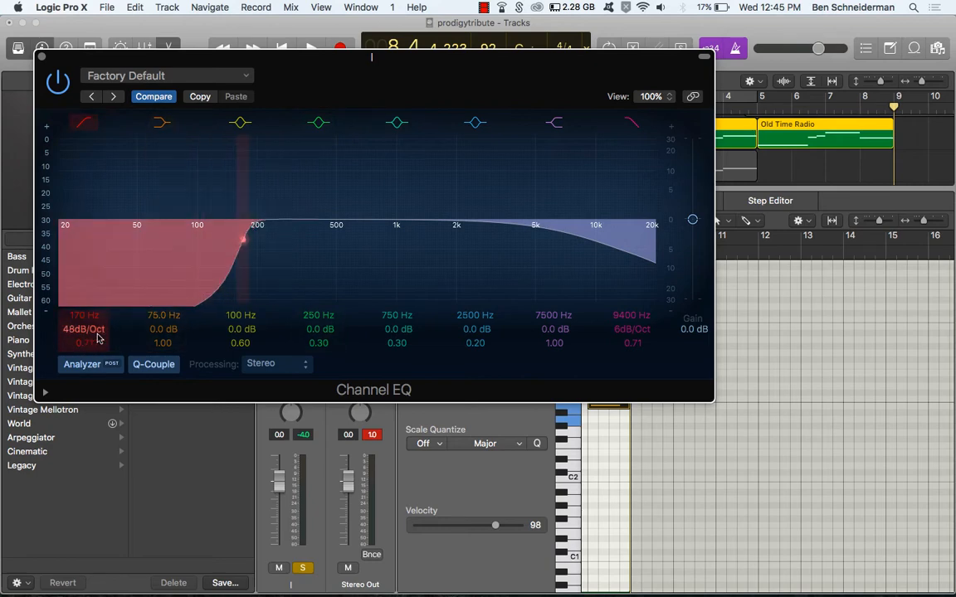
pyautogui.press('space')
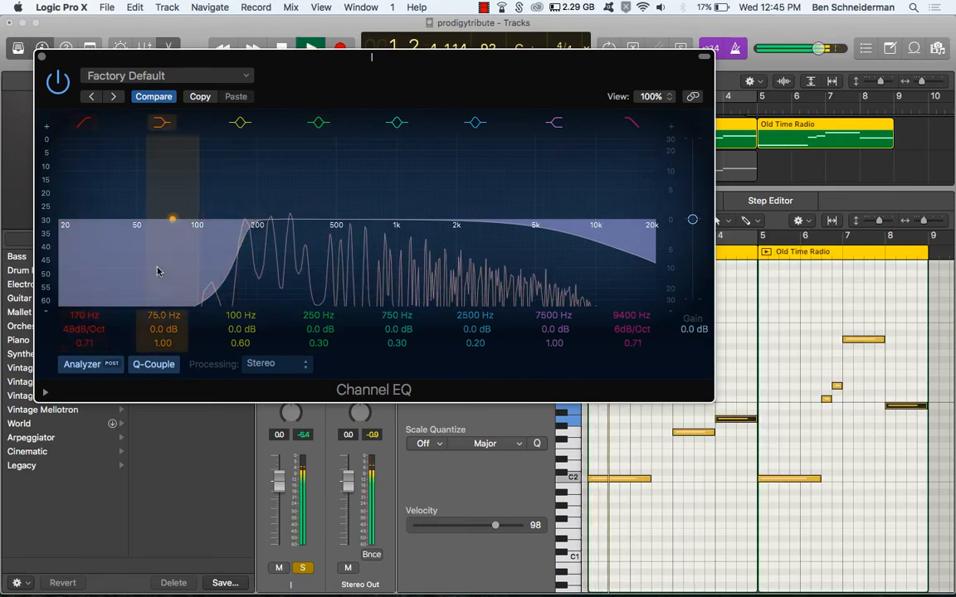
pyautogui.moveTo(241, 262)
pyautogui.mouseDown()
pyautogui.moveTo(218, 257)
pyautogui.moveTo(232, 255)
pyautogui.mouseUp()
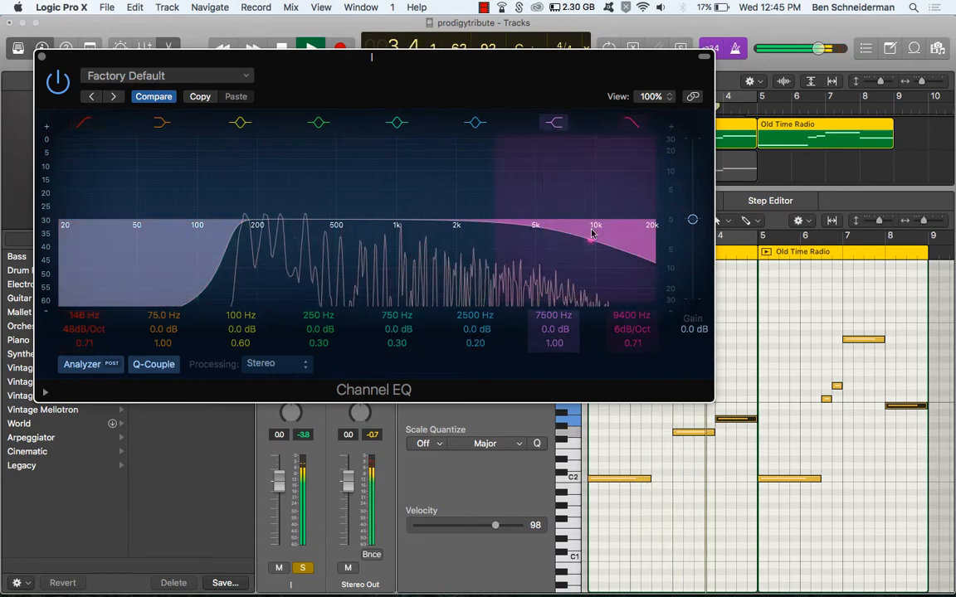
pyautogui.press('space')
pyautogui.click(41, 56)
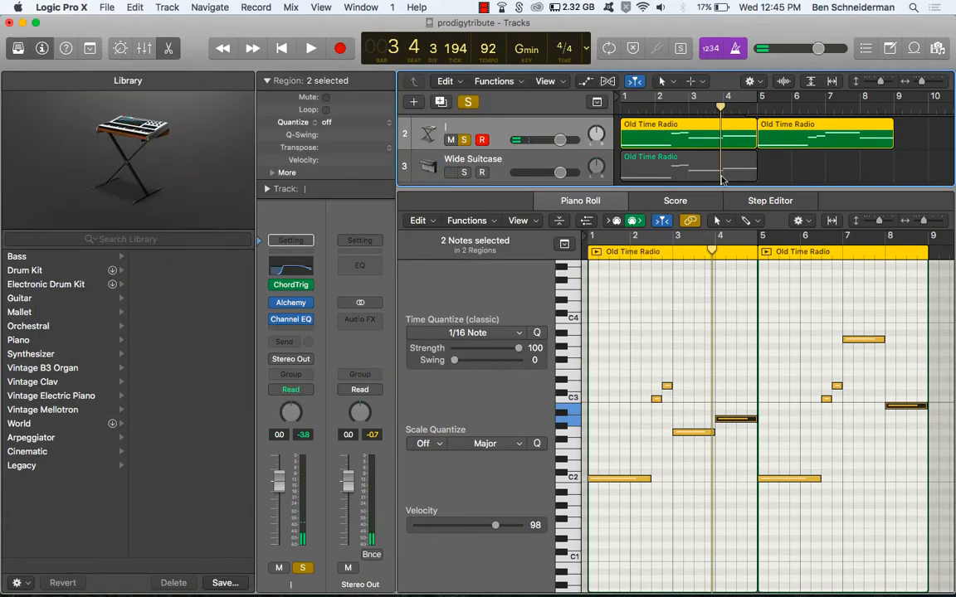
# Step: Clear the solo, try the acapella region four bars further on with playback from bar 8, and undo the move
pyautogui.scroll(2, 751, 139)
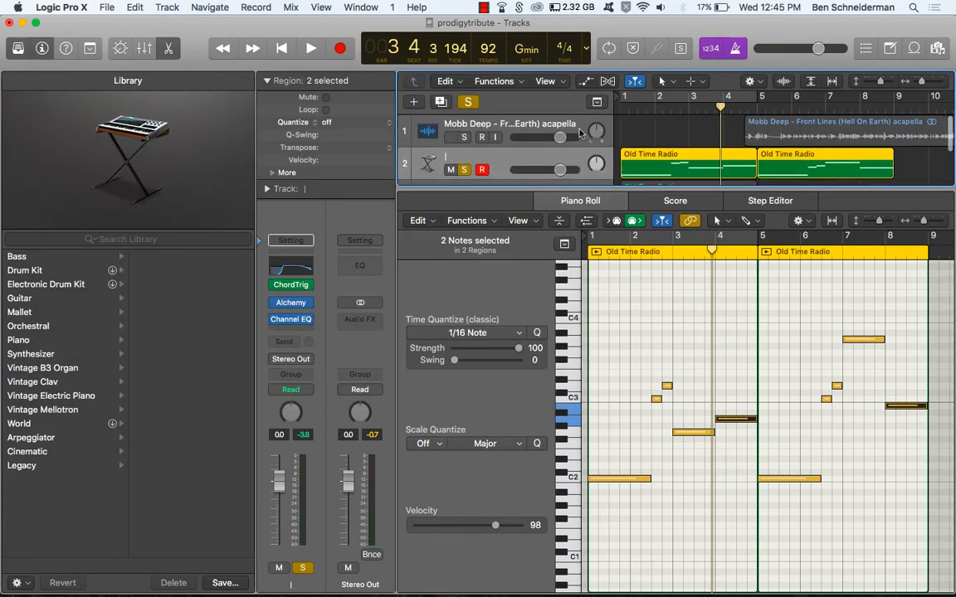
pyautogui.hscroll(5, 722, 148)
pyautogui.moveTo(681, 139); pyautogui.dragTo(811, 139)
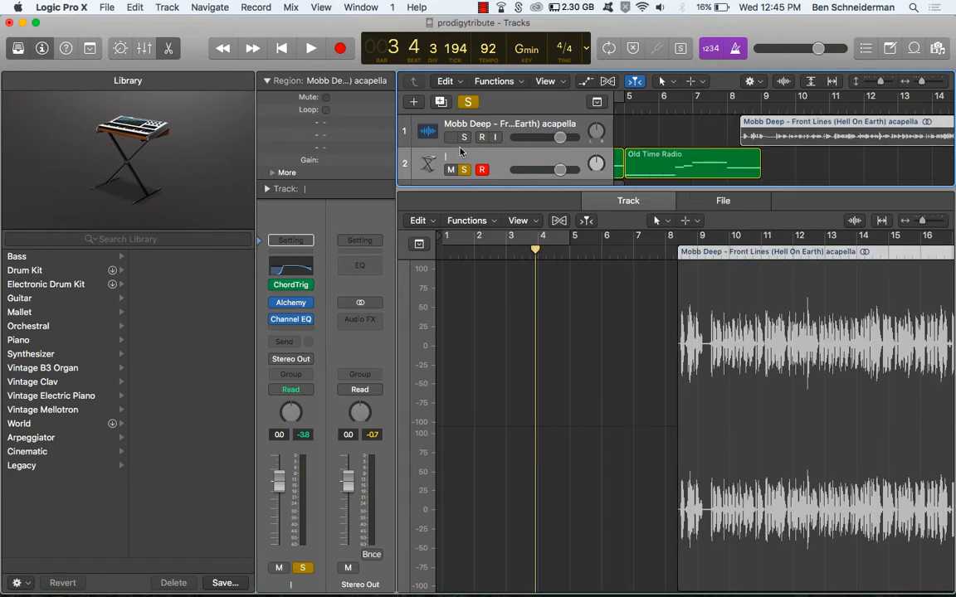
pyautogui.click(469, 103)
pyautogui.click(719, 103)
pyautogui.press('space')
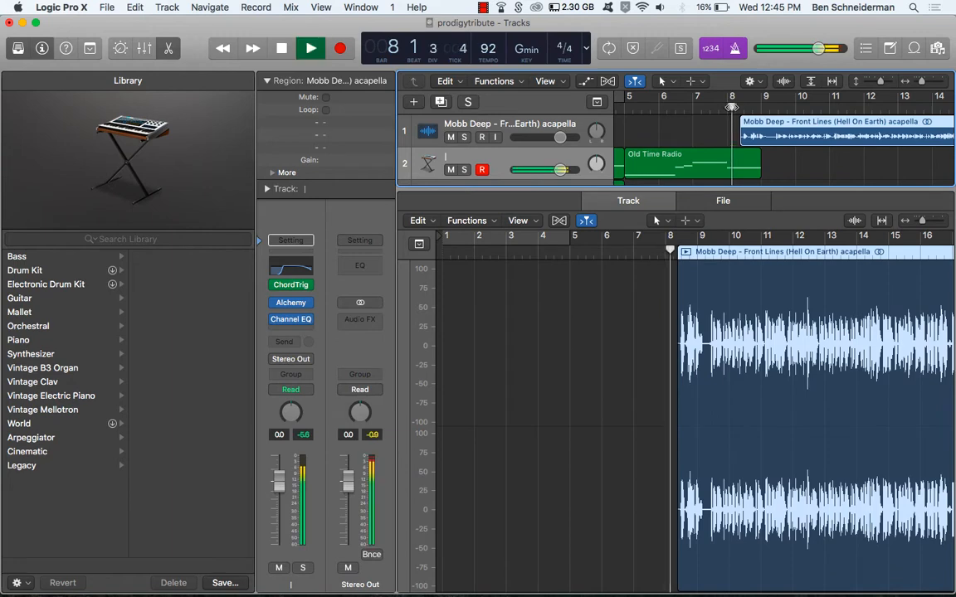
pyautogui.press('space')
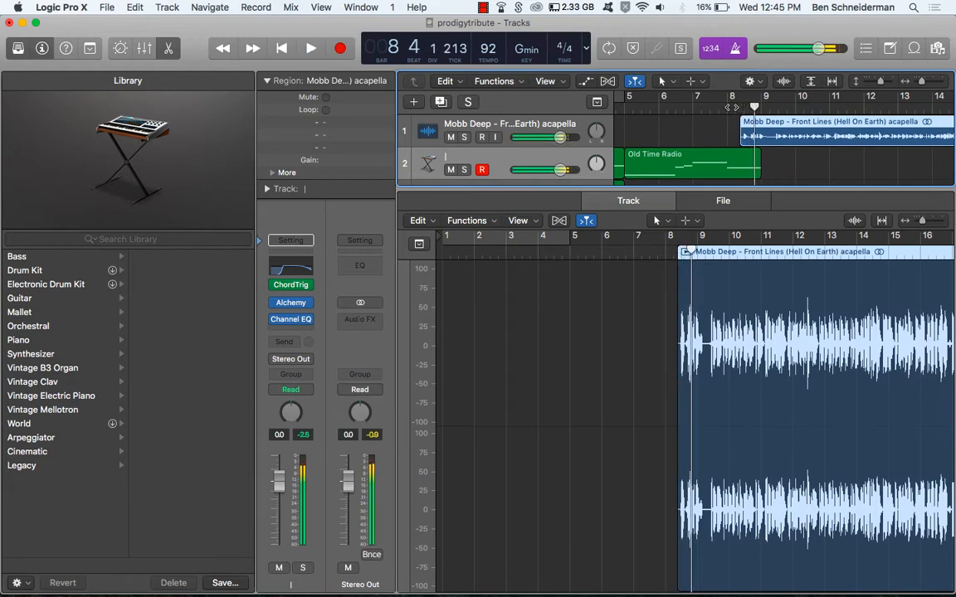
pyautogui.press('super+z')
# Step: Move the acapella region four bars forward to position 8 3 3 33 and play briefly from bar 8
pyautogui.moveTo(714, 131); pyautogui.dragTo(846, 130)
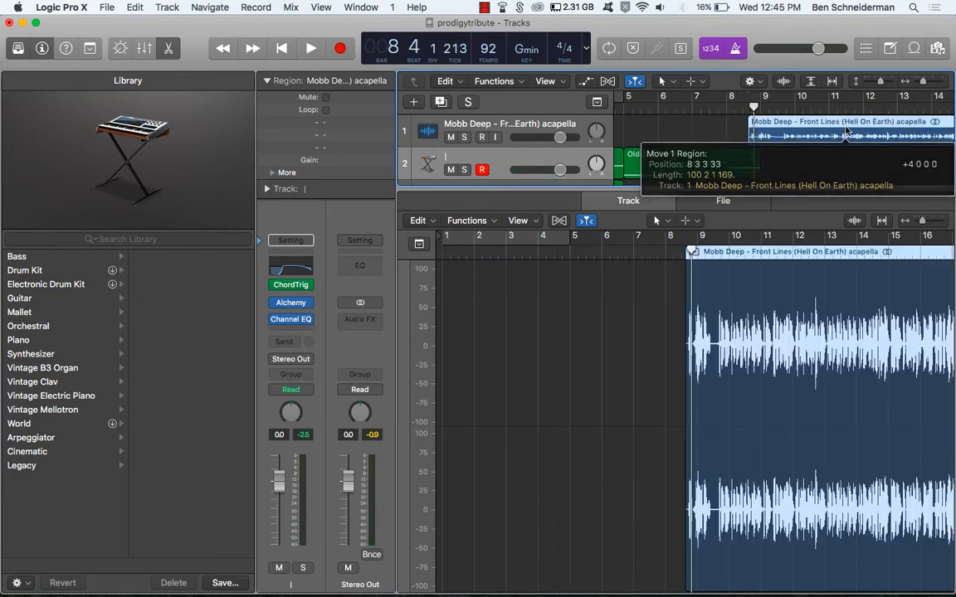
pyautogui.click(732, 98)
pyautogui.press('space')
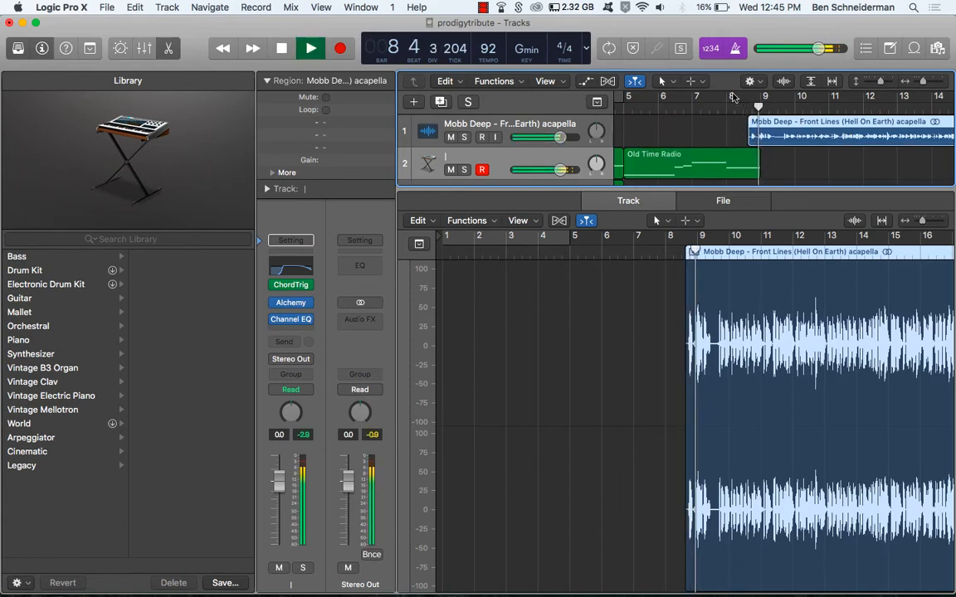
pyautogui.press('space')
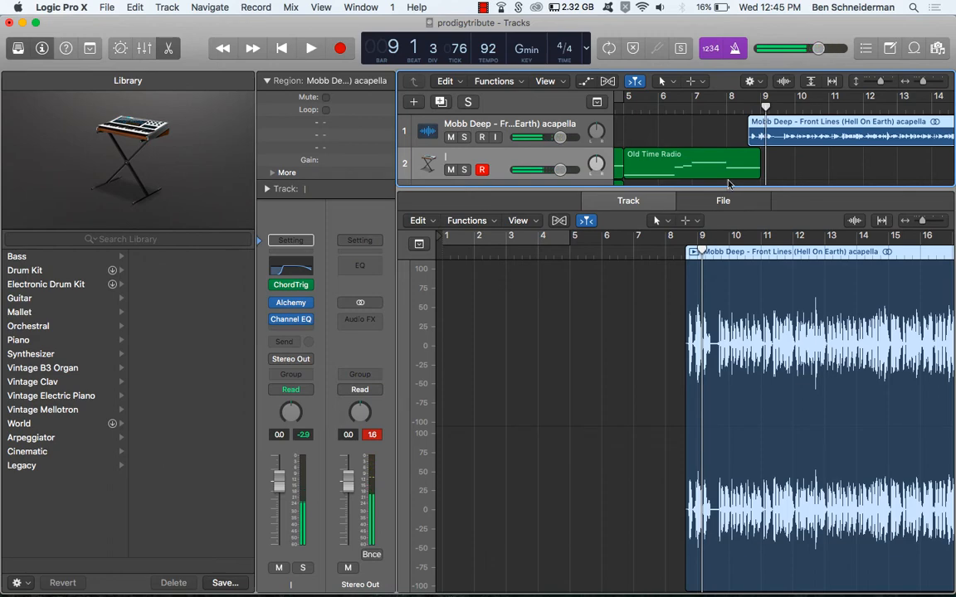
# Step: Copy the Wide Suitcase region to bar 5 and select all notes in both of that track's regions
pyautogui.hscroll(-5, 728, 183)
pyautogui.scroll(-2, 722, 181)
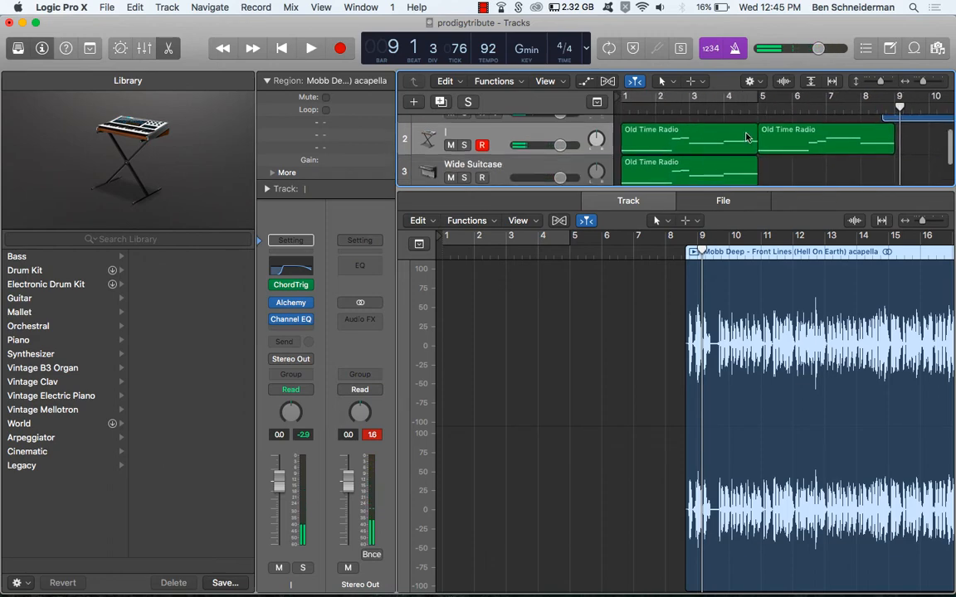
pyautogui.click(711, 176)
pyautogui.moveTo(711, 175); pyautogui.dragTo(847, 176)
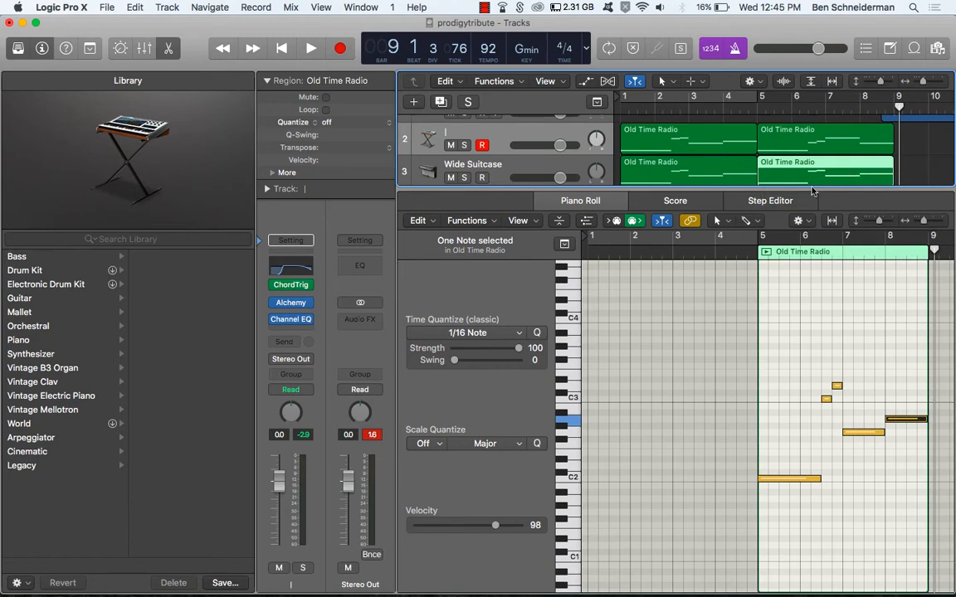
pyautogui.keyDown('shift'); pyautogui.click(696, 176); pyautogui.keyUp('shift')
pyautogui.press('super+a')
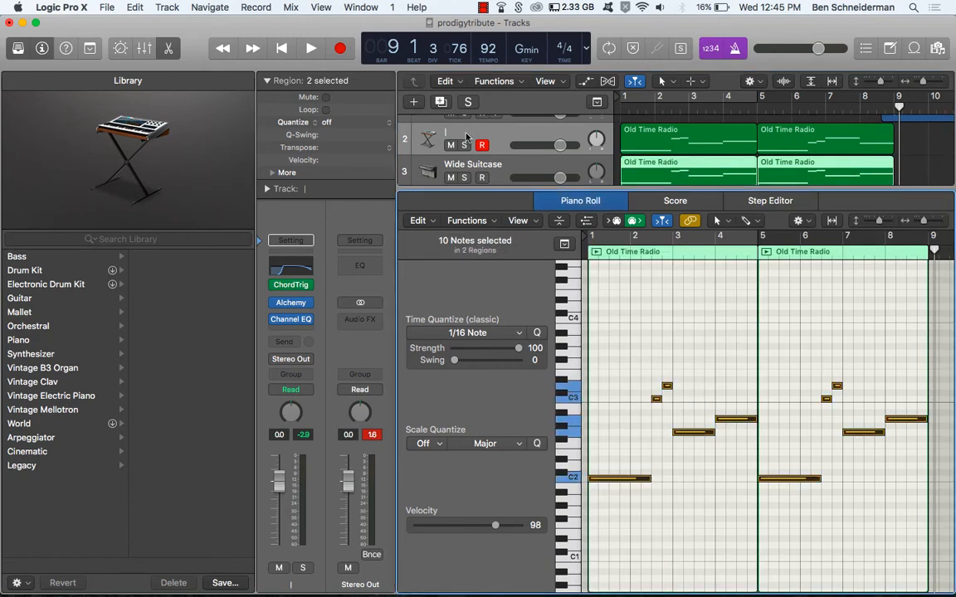
# Step: Look over Chord Trigger on the Wide Suitcase track, close it, and play the arrangement from the start
pyautogui.click(497, 164)
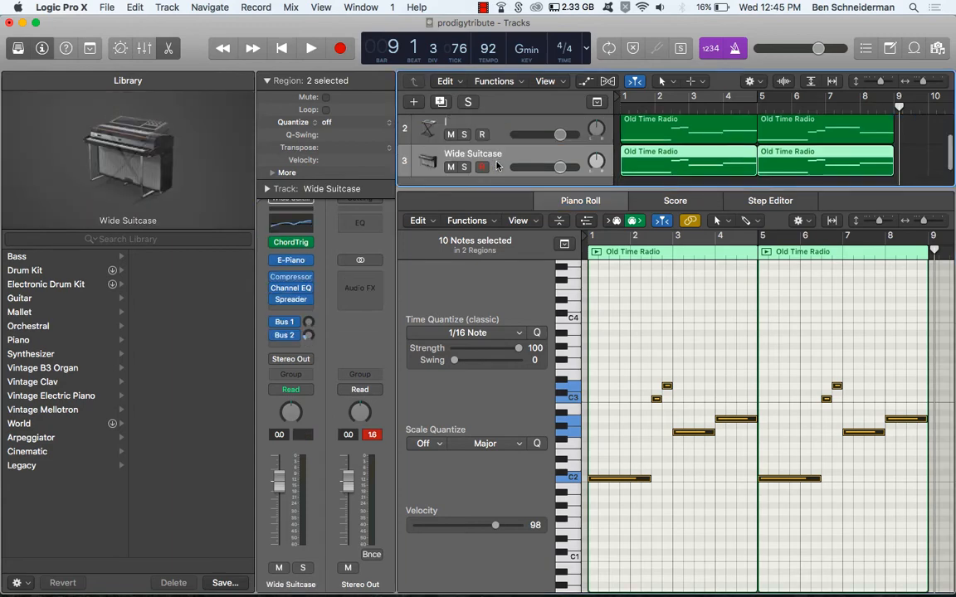
pyautogui.click(289, 246)
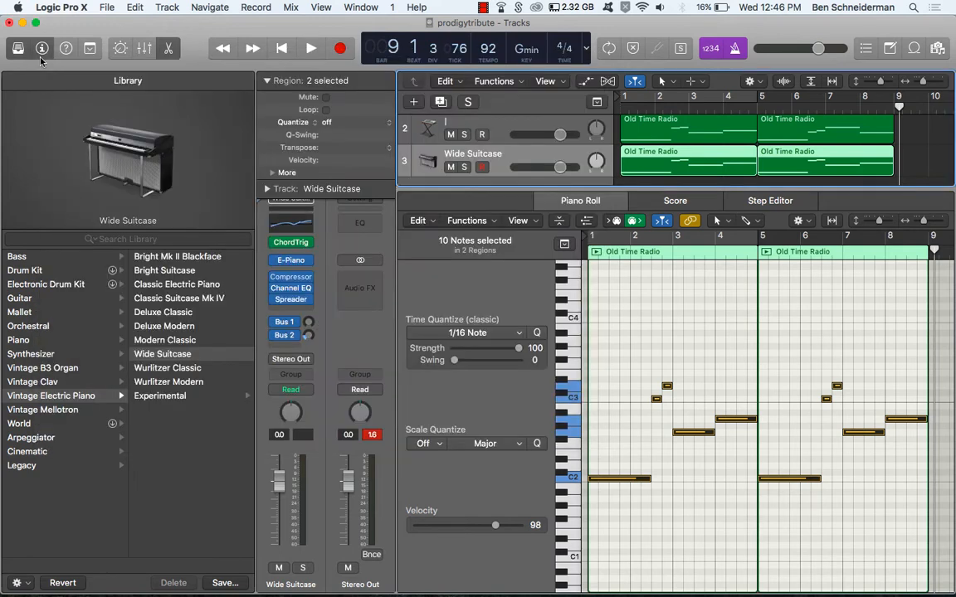
pyautogui.click(42, 55)
pyautogui.press('Return')
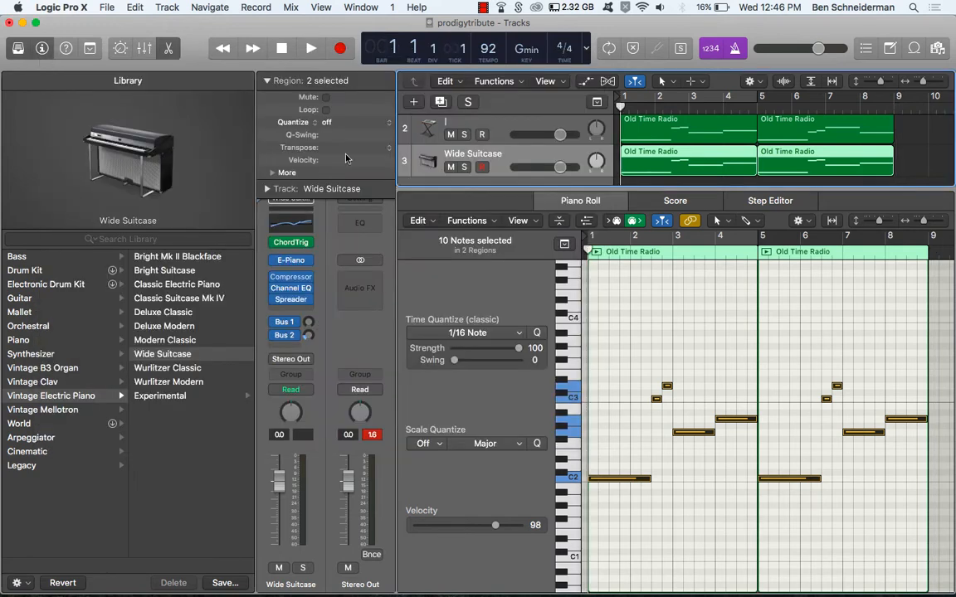
pyautogui.press('space')
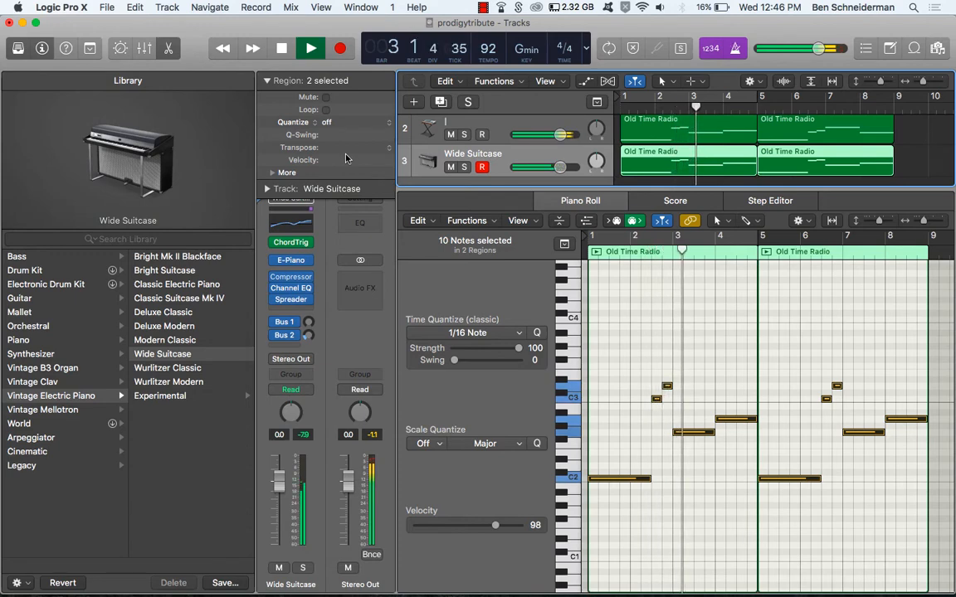
# Step: Solo the Wide Suitcase track, raise its C2 notes at bars 1 and 5 to C3, and play it
pyautogui.click(465, 166)
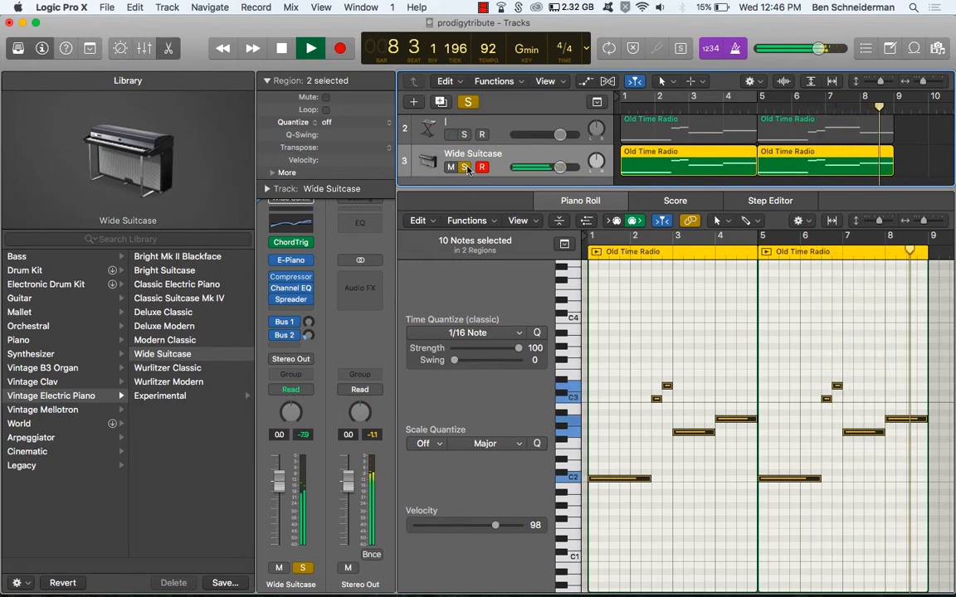
pyautogui.press('Return')
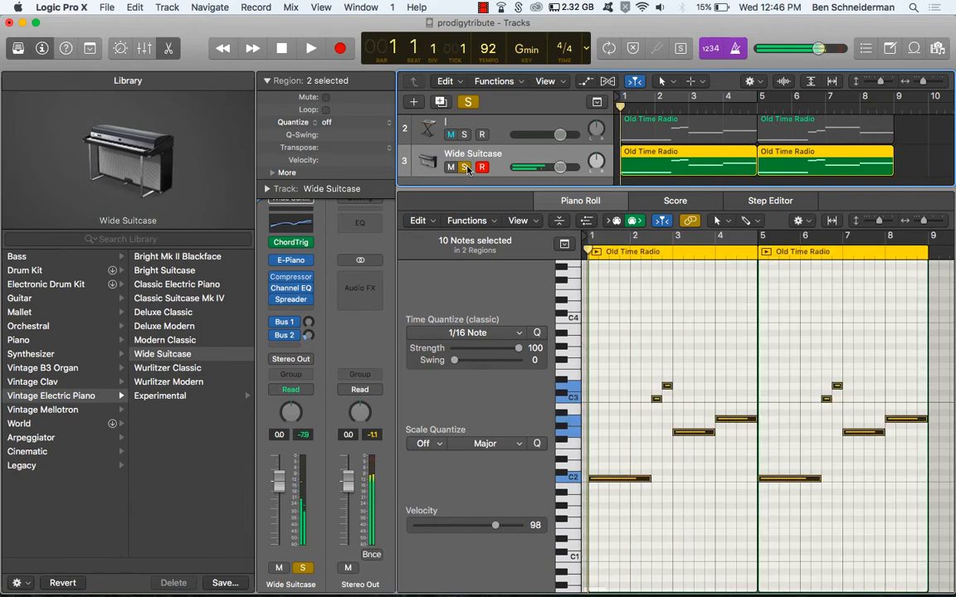
pyautogui.press('space')
pyautogui.press('space')
pyautogui.click(668, 450)
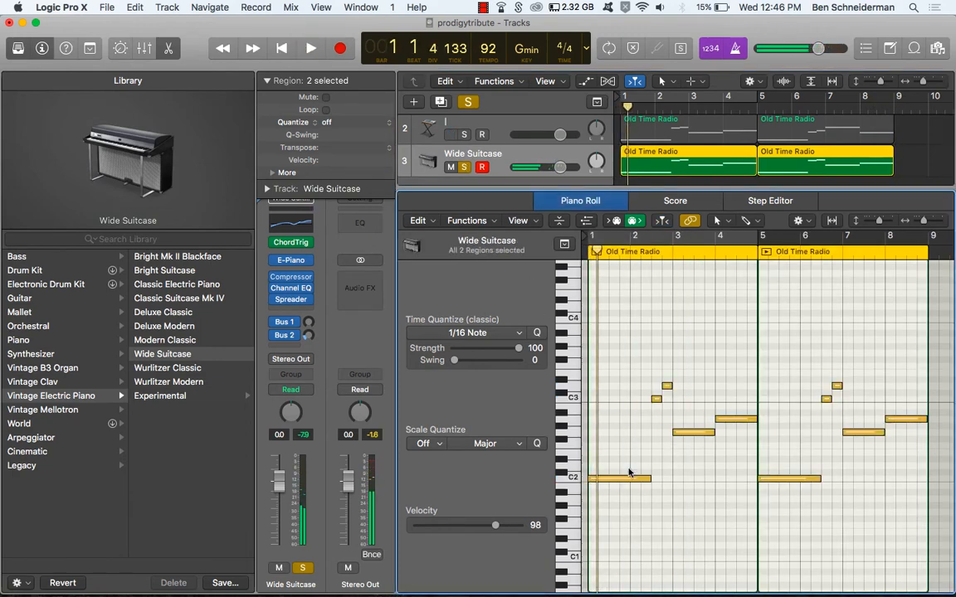
pyautogui.moveTo(619, 478); pyautogui.dragTo(614, 401)
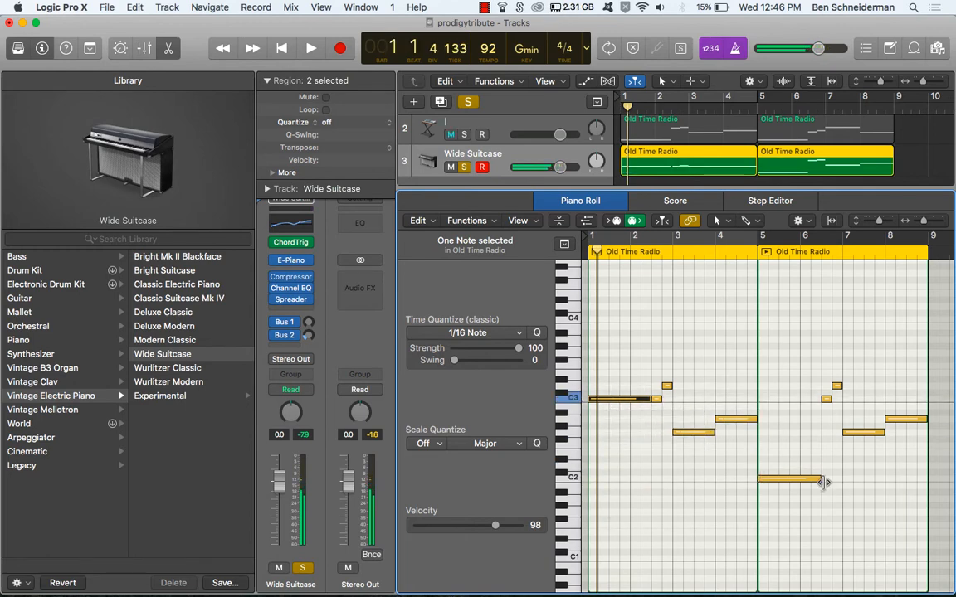
pyautogui.moveTo(799, 474); pyautogui.dragTo(797, 404)
pyautogui.press('space')
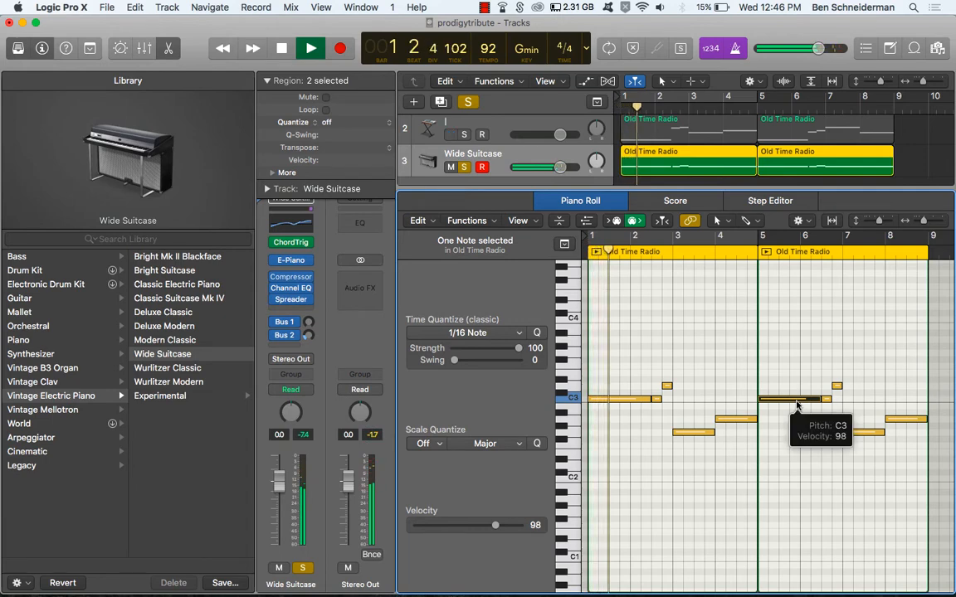
# Step: Hide the Piano Roll and the Inspector during playback, keeping the Library open beside the tracks
pyautogui.press('e')
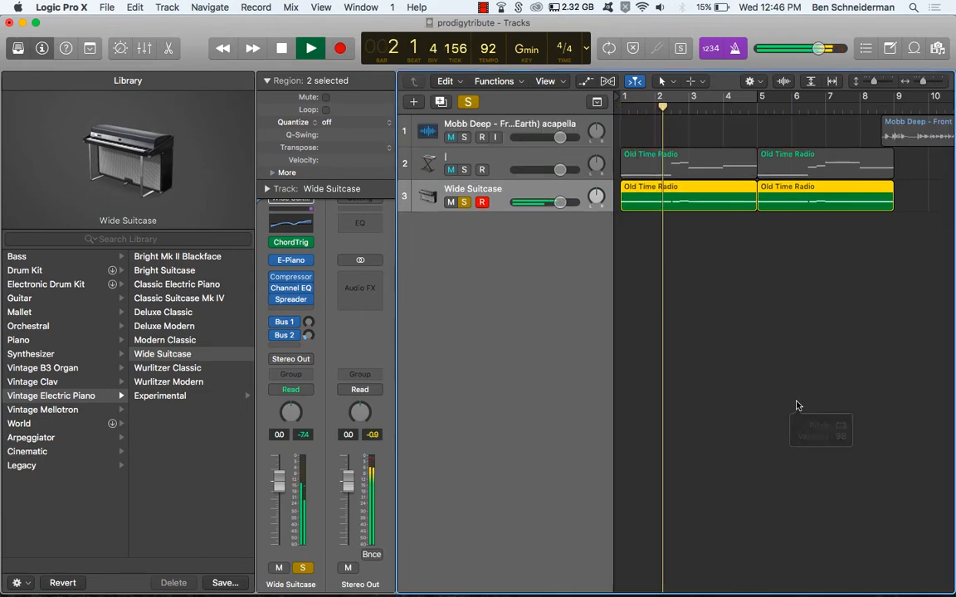
pyautogui.press('i')
pyautogui.press('y')
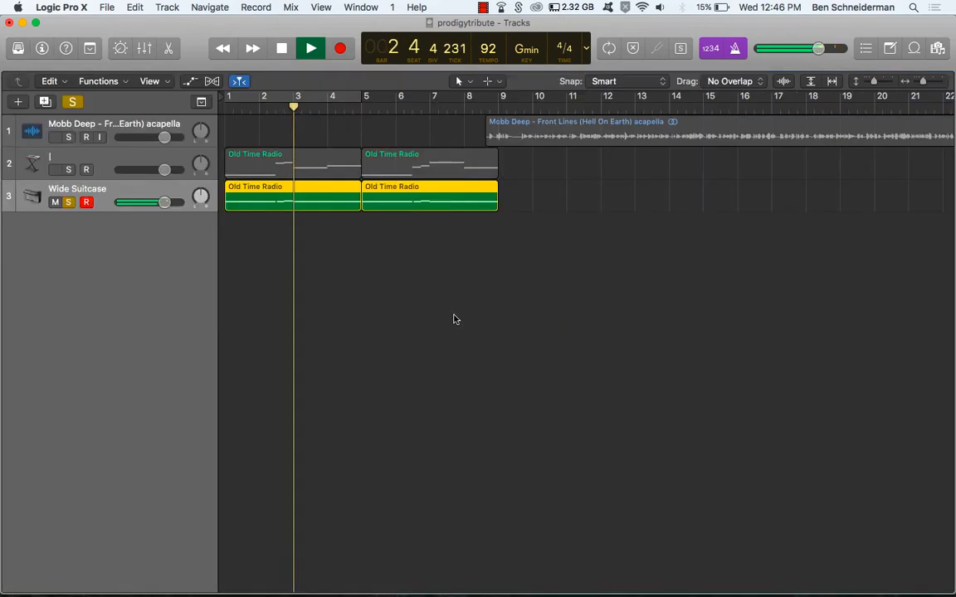
pyautogui.press('y')
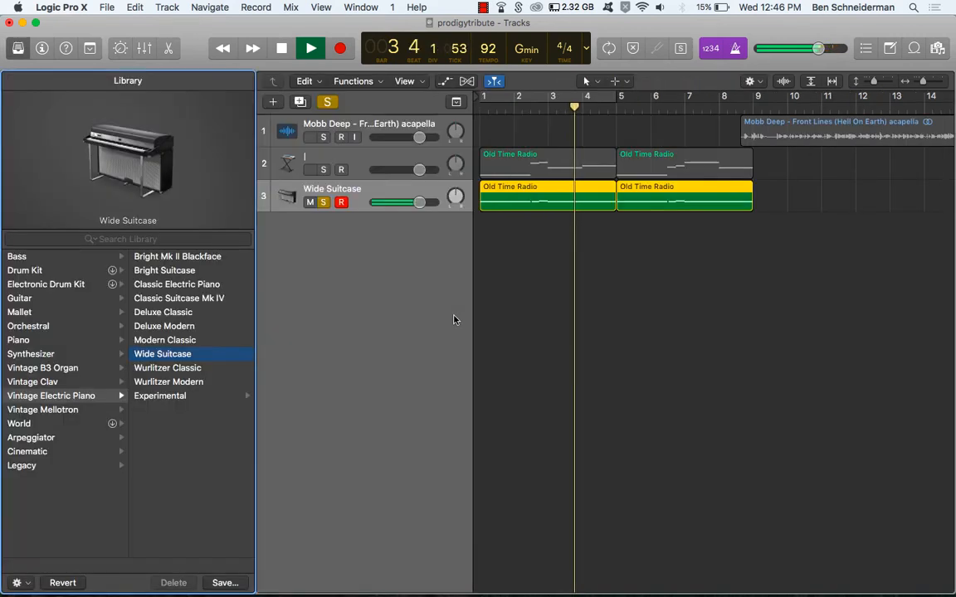
# Step: Unsolo Wide Suitcase, cycle bars 1 to 5, and lower track 2's volume slightly, comparing the mix with Wide Suitcase muted before stopping playback
pyautogui.click(323, 201)
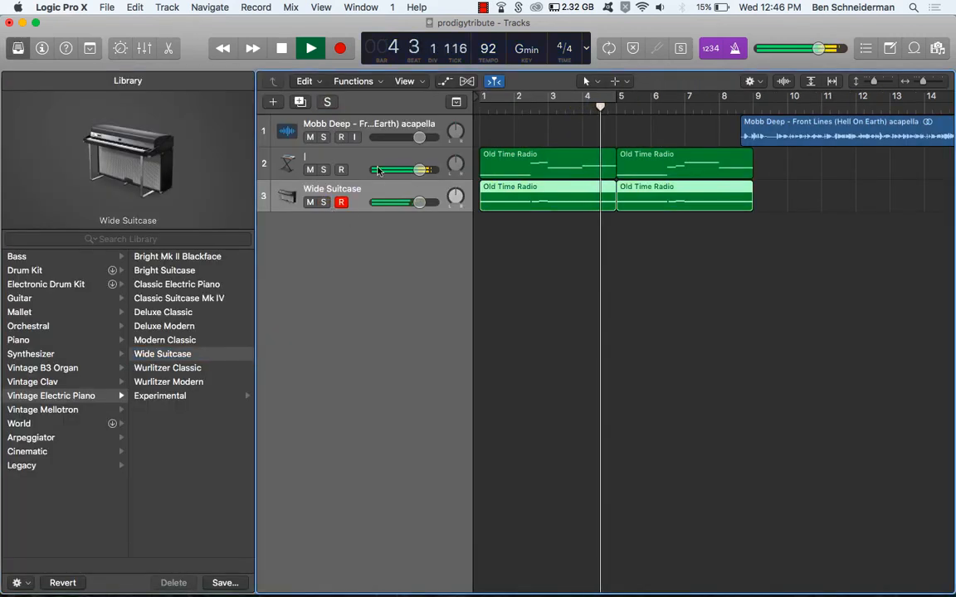
pyautogui.press('c')
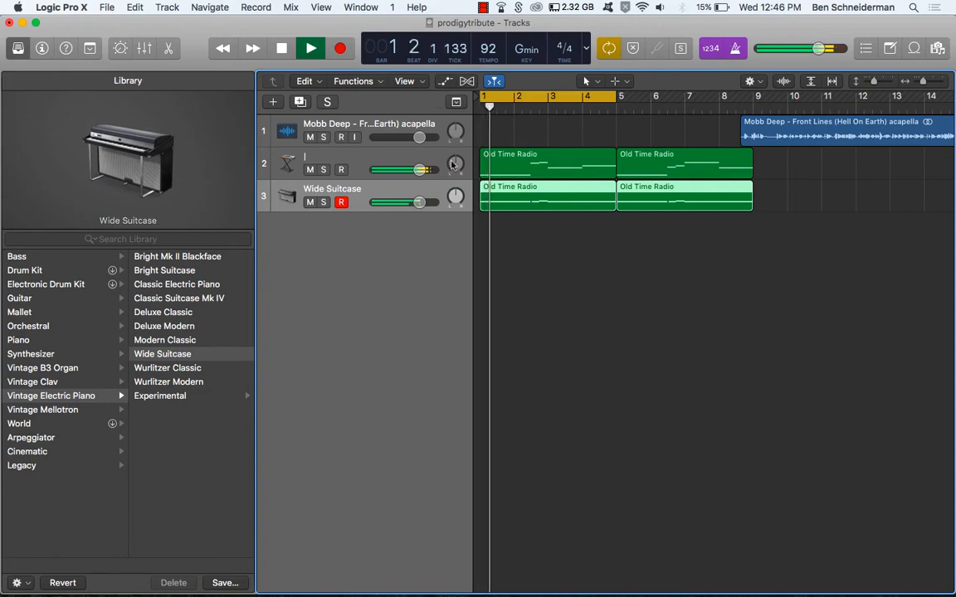
pyautogui.moveTo(420, 169)
pyautogui.mouseDown()
pyautogui.moveTo(399, 169)
pyautogui.moveTo(411, 170)
pyautogui.mouseUp()
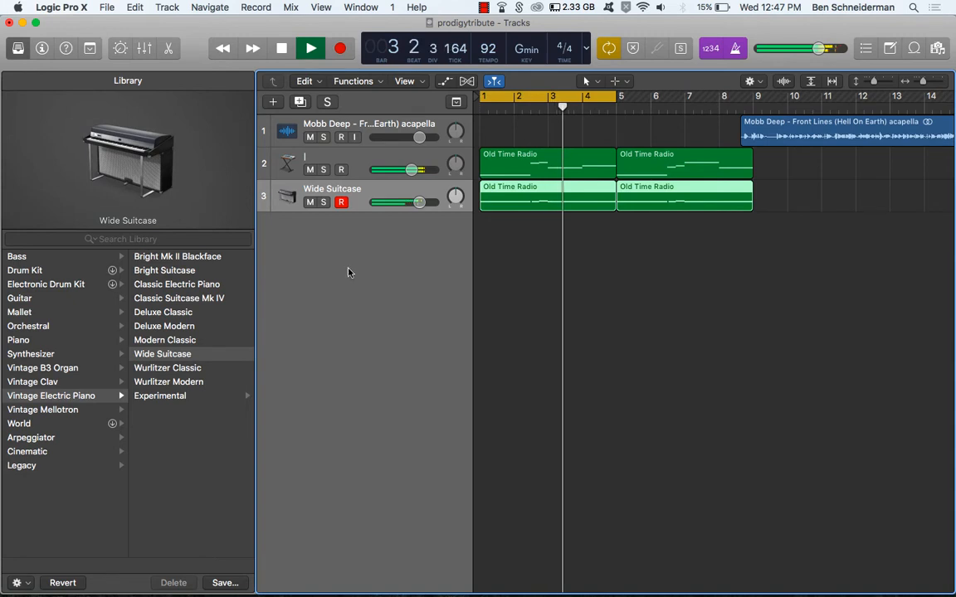
pyautogui.click(309, 202)
pyautogui.click(310, 202)
pyautogui.press('space')
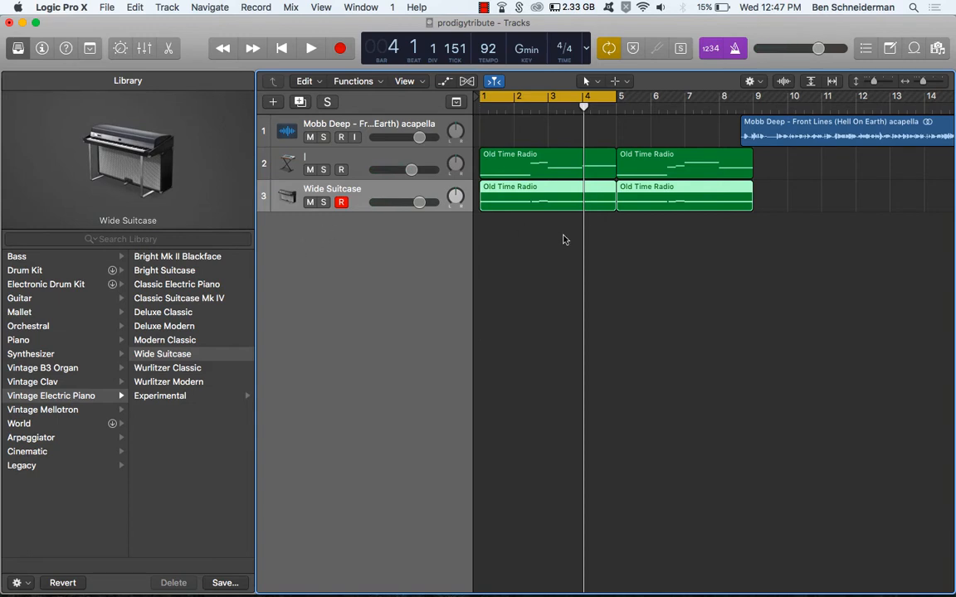
# Step: Add a new software instrument track below the Wide Suitcase track
pyautogui.doubleClick(322, 232)
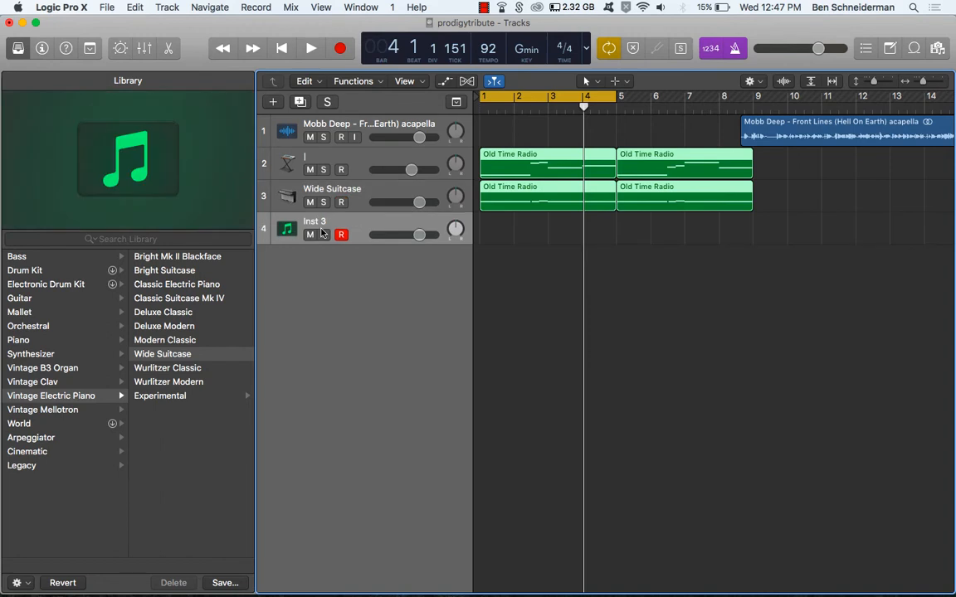
# Step: Search the Library for "stacca" and load the Xtra Brass Ens Staccato patch on the new instrument track
pyautogui.click(44, 327)
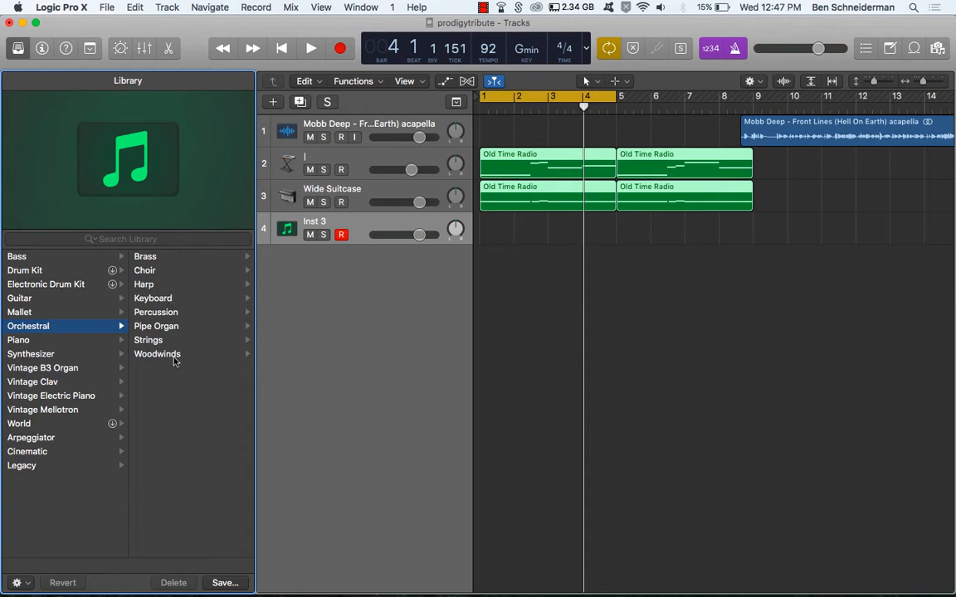
pyautogui.click(79, 240)
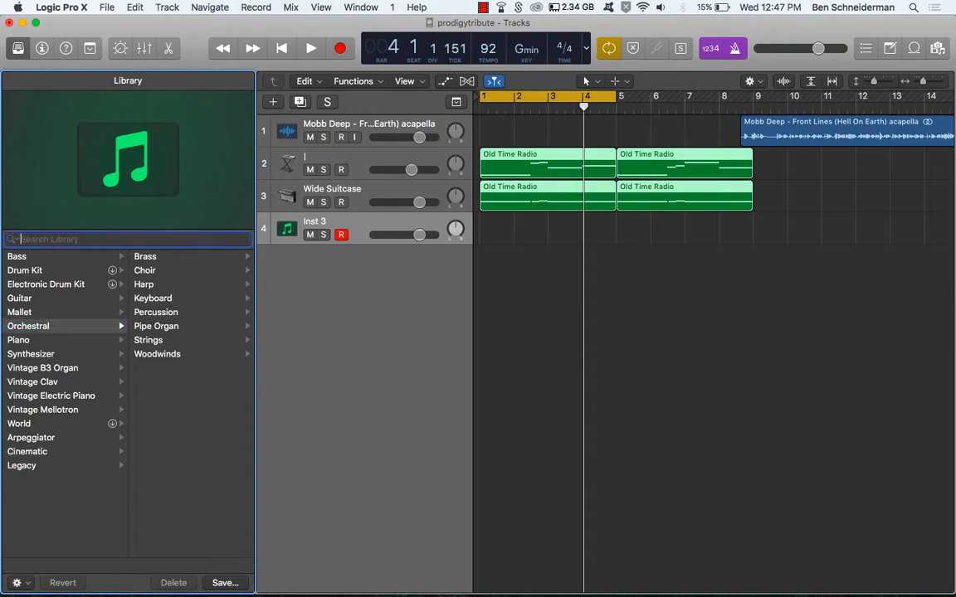
pyautogui.write('stacca')
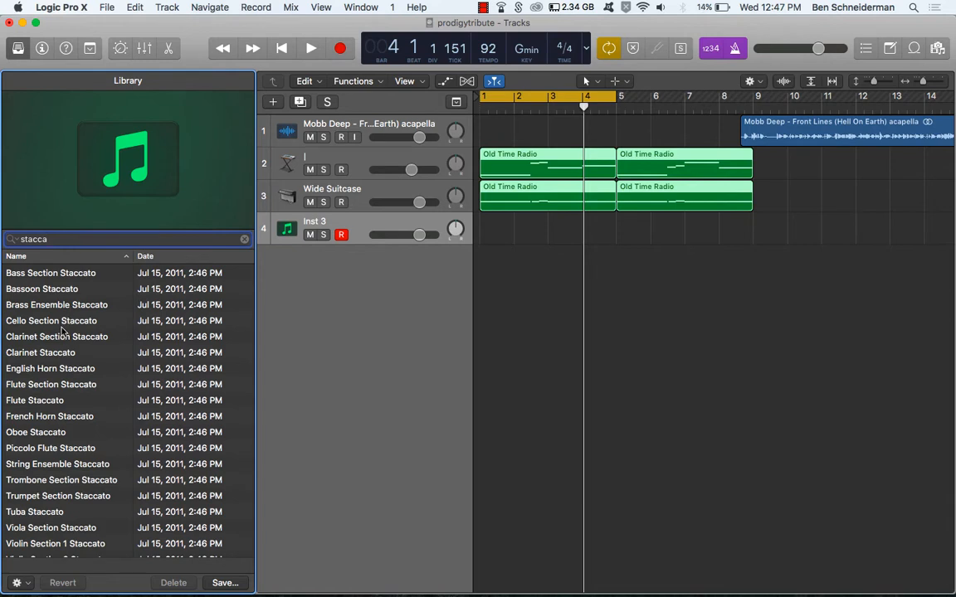
pyautogui.scroll(-8, 59, 438)
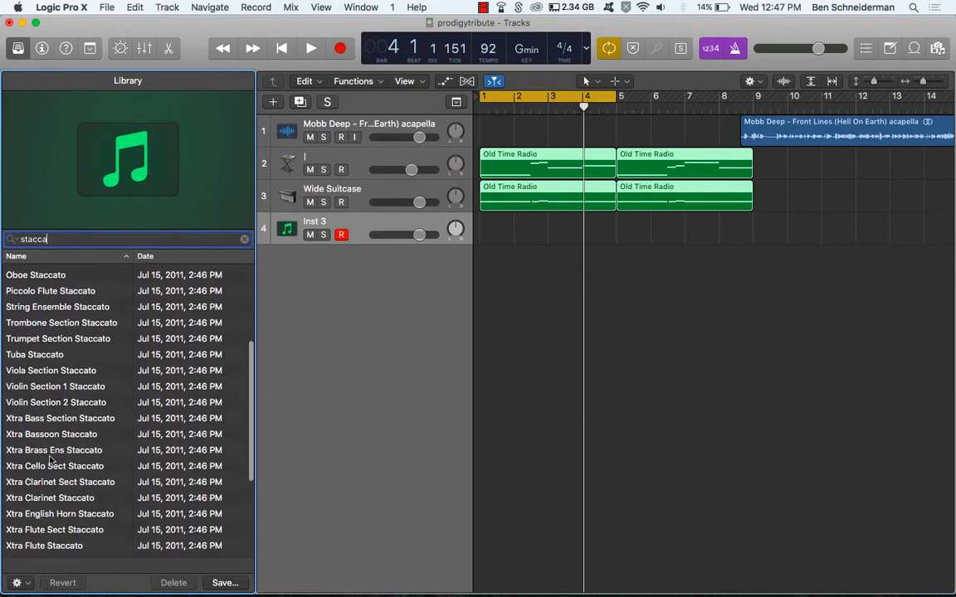
pyautogui.click(53, 452)
# Step: Show Musical Typing, play a few notes to audition the brass patch, and deselect the existing regions
pyautogui.press('super+k')
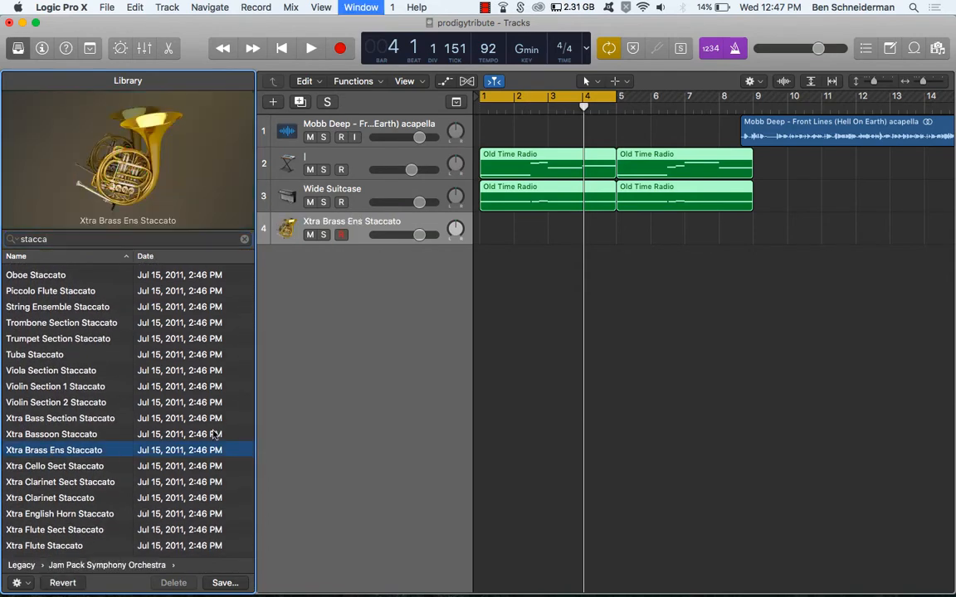
pyautogui.press('d')
pyautogui.press(';')
pyautogui.press('d')
pyautogui.press('j')
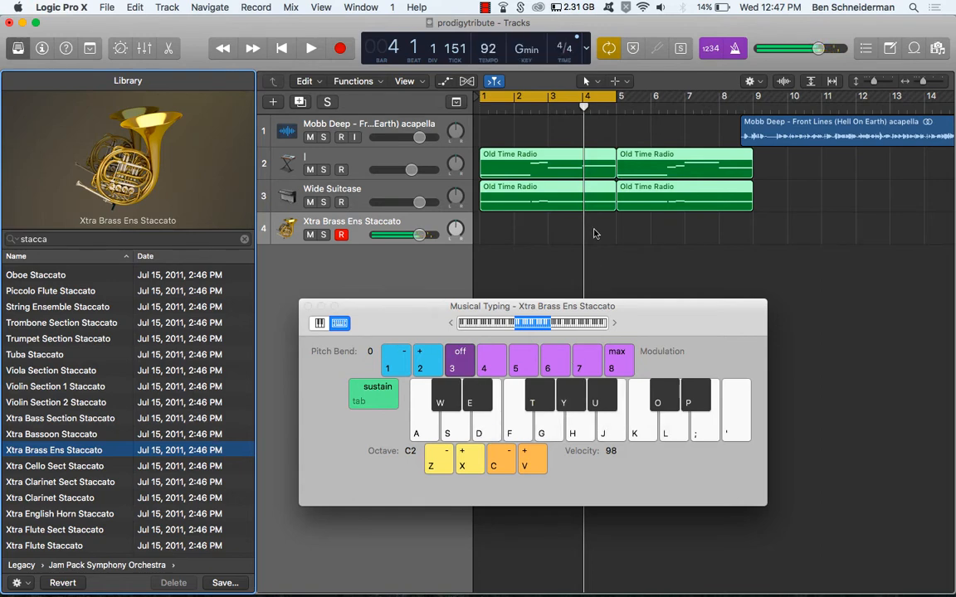
pyautogui.click(535, 233)
pyautogui.click(363, 226)
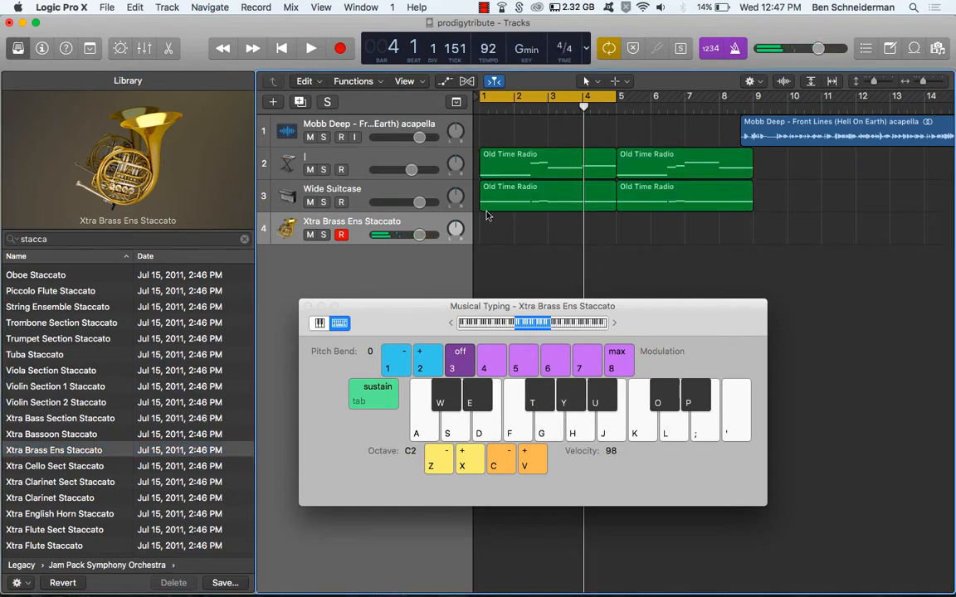
# Step: Hide the Library, show the Inspector, and select the Wide Suitcase track to display its channel strip
pyautogui.click(21, 53)
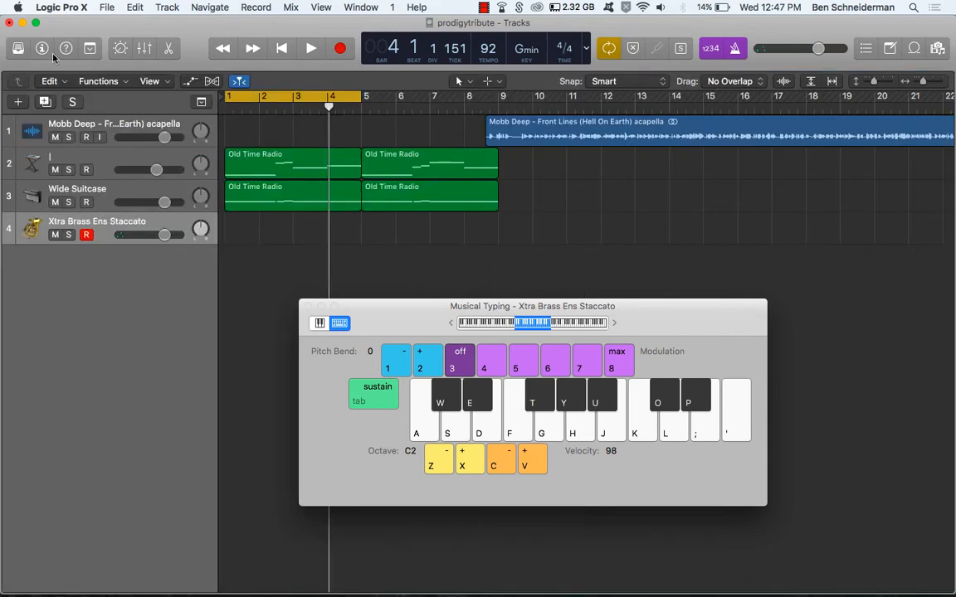
pyautogui.click(65, 50)
pyautogui.click(66, 50)
pyautogui.click(44, 50)
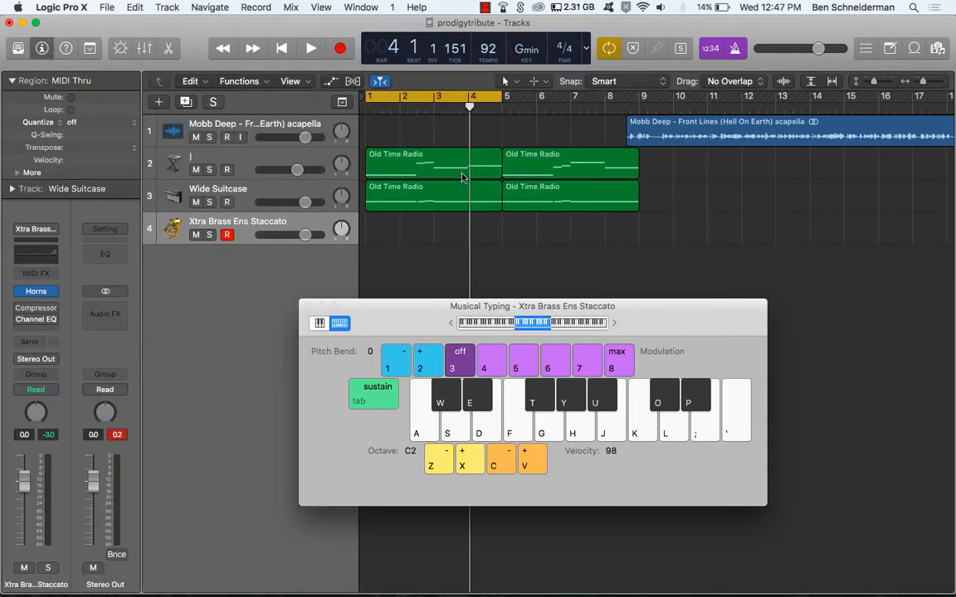
pyautogui.click(266, 191)
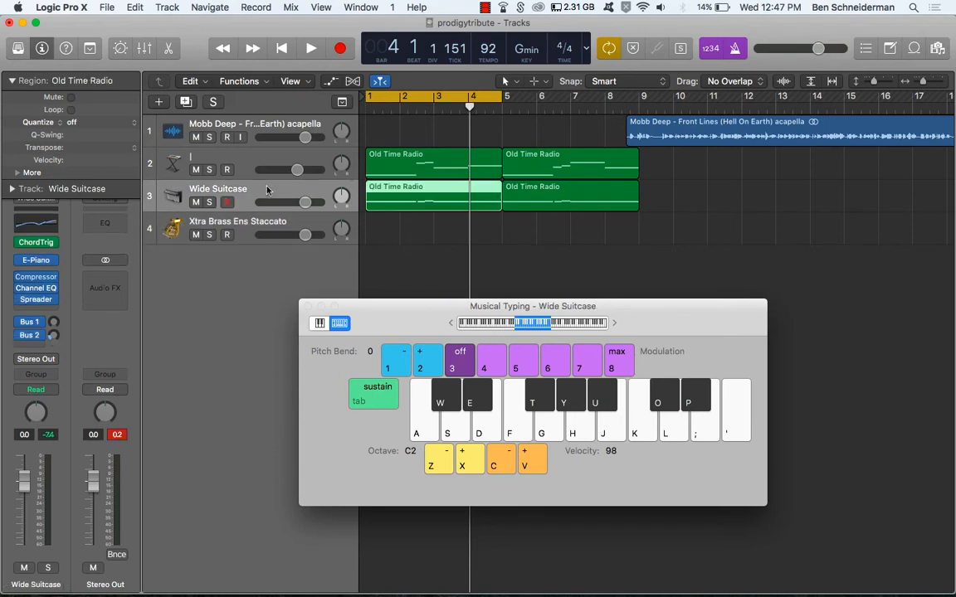
# Step: Open the Chord Trigger plug-in of the Wide Suitcase track and move its window clear of the channel strip
pyautogui.click(41, 243)
pyautogui.click(40, 244)
pyautogui.click(39, 246)
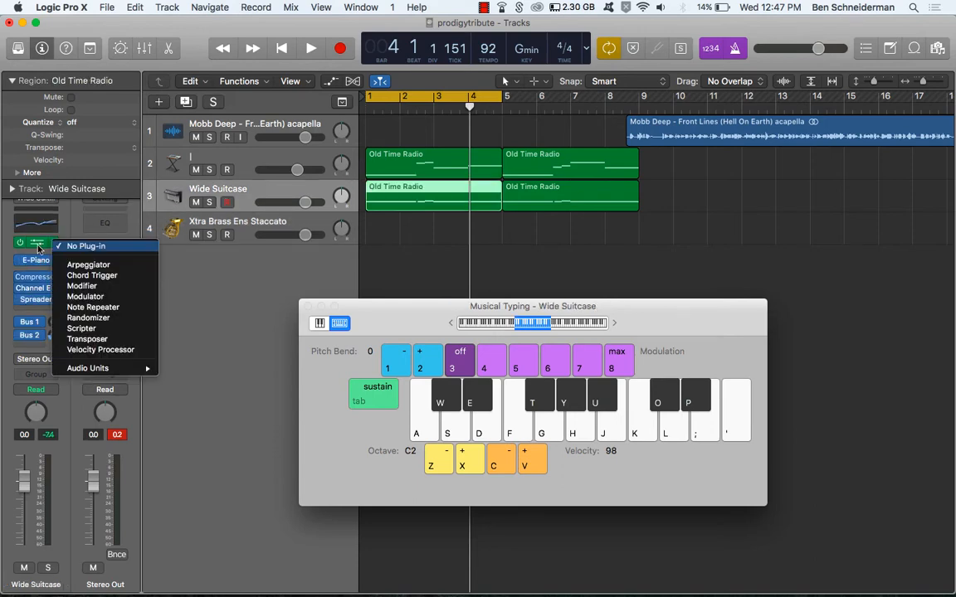
pyautogui.click(38, 248)
pyautogui.click(36, 246)
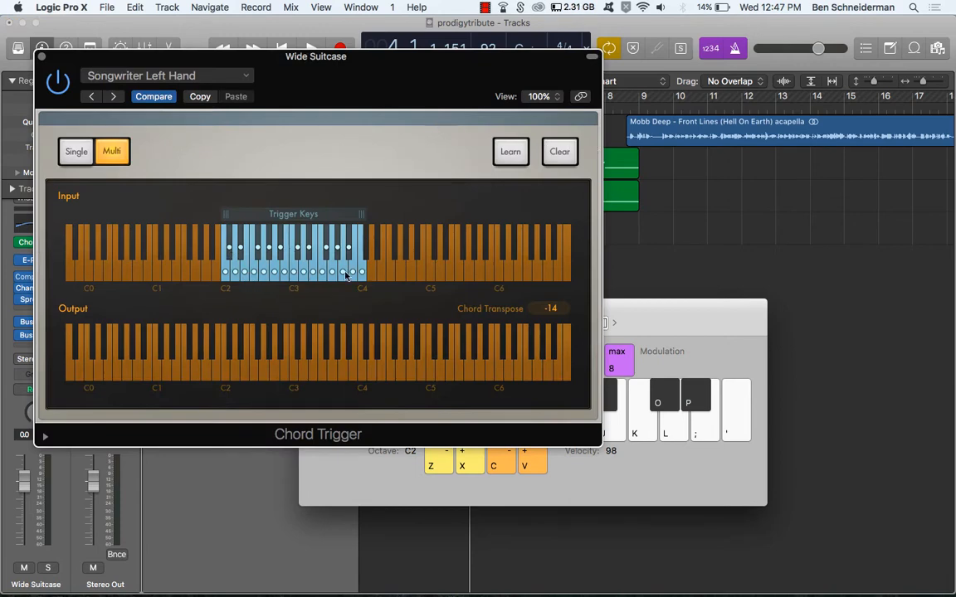
pyautogui.moveTo(395, 87); pyautogui.dragTo(507, 329)
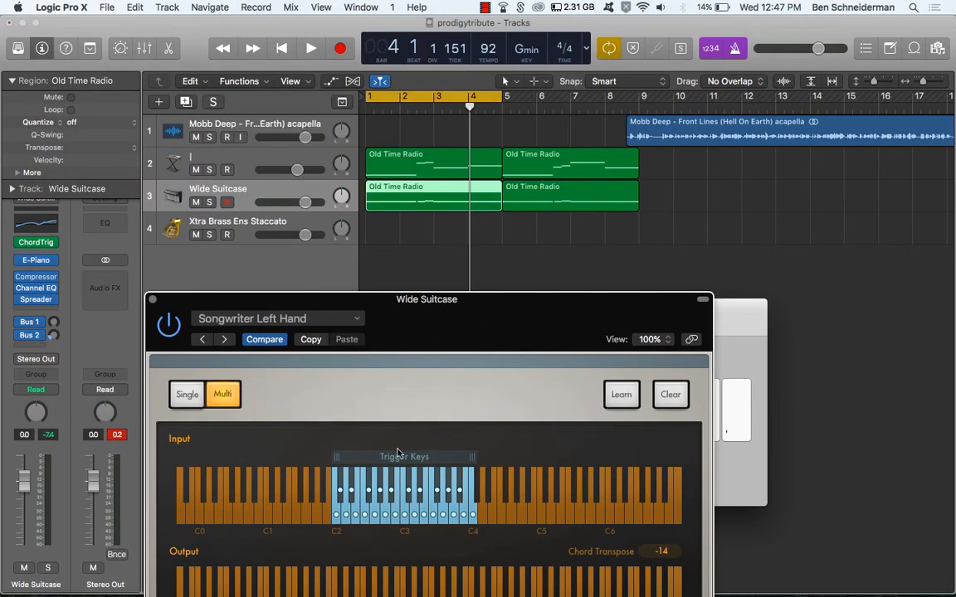
pyautogui.moveTo(399, 299); pyautogui.dragTo(699, 185)
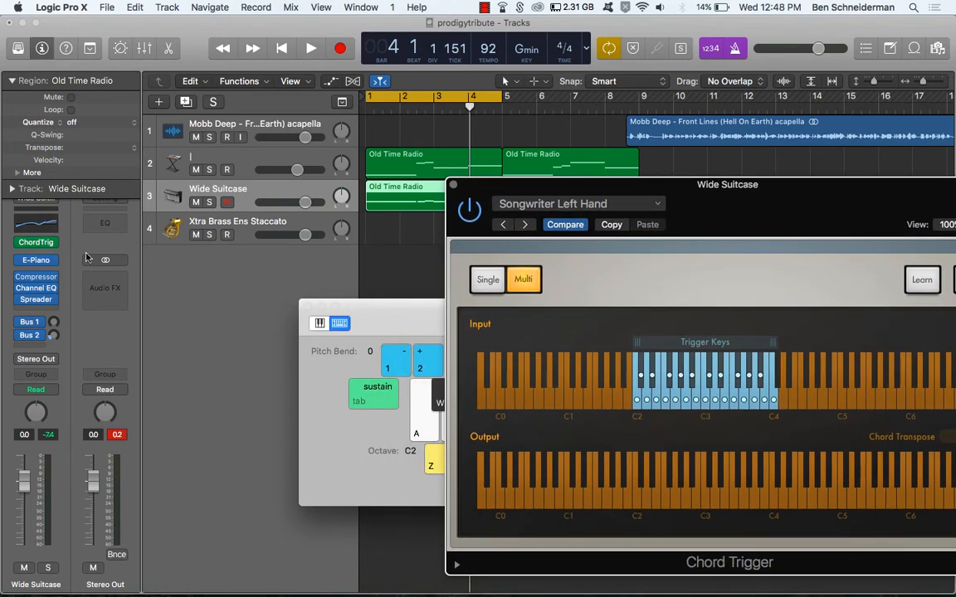
# Step: Insert the AudioCR Midi FX Freeze plug-in after Chord Trigger on the Wide Suitcase track
pyautogui.click(38, 250)
pyautogui.click(38, 249)
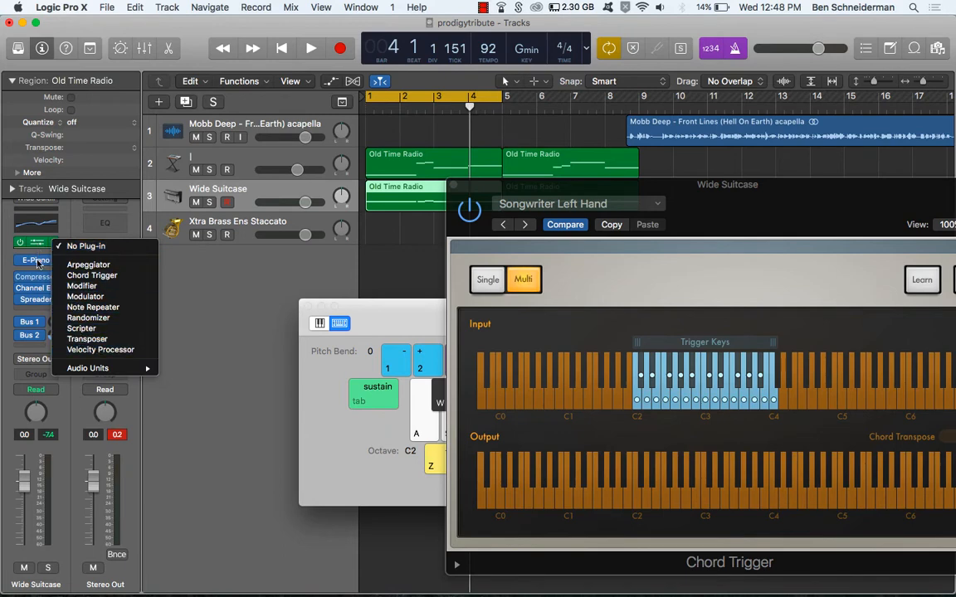
pyautogui.click(35, 255)
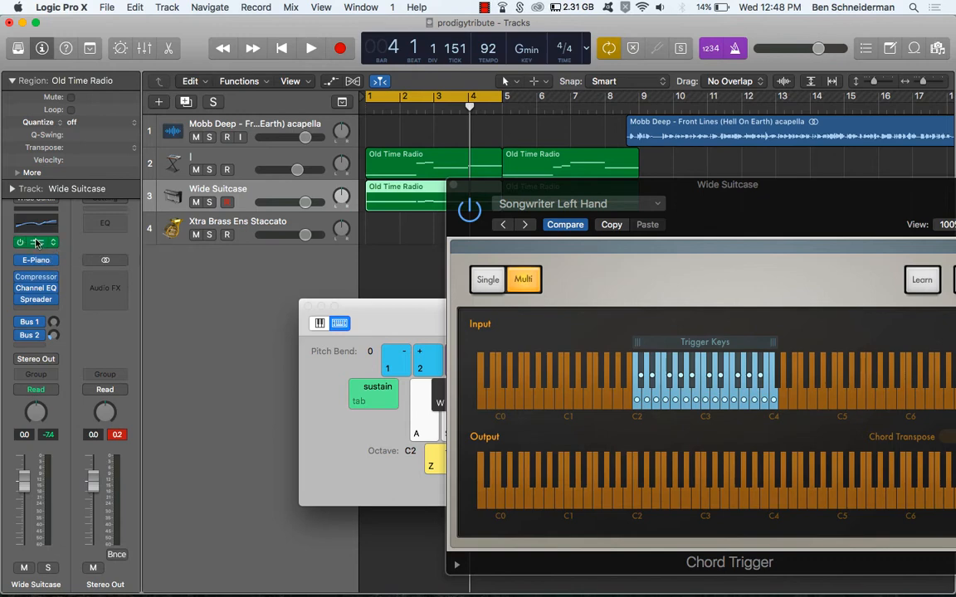
pyautogui.click(35, 246)
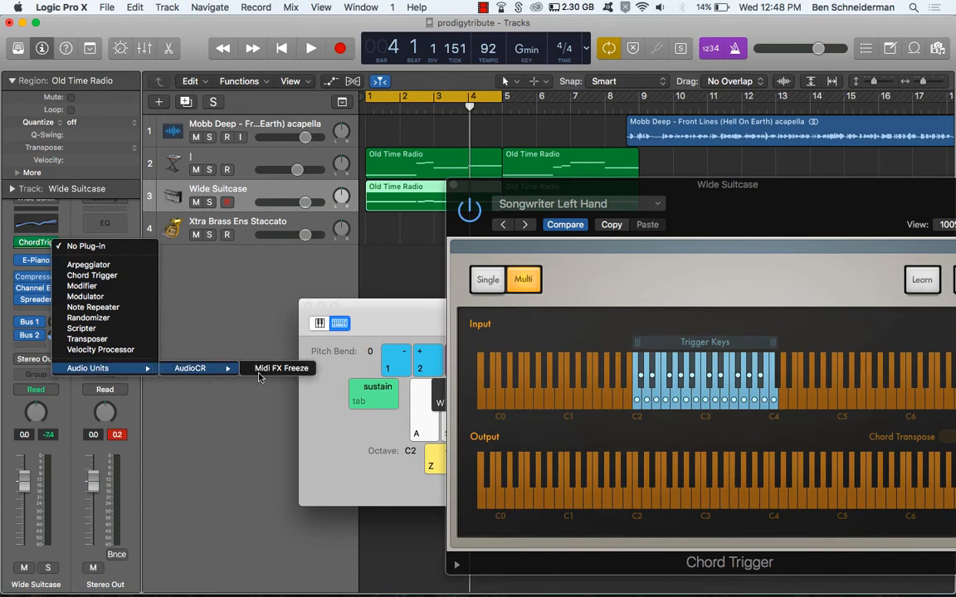
pyautogui.click(275, 369)
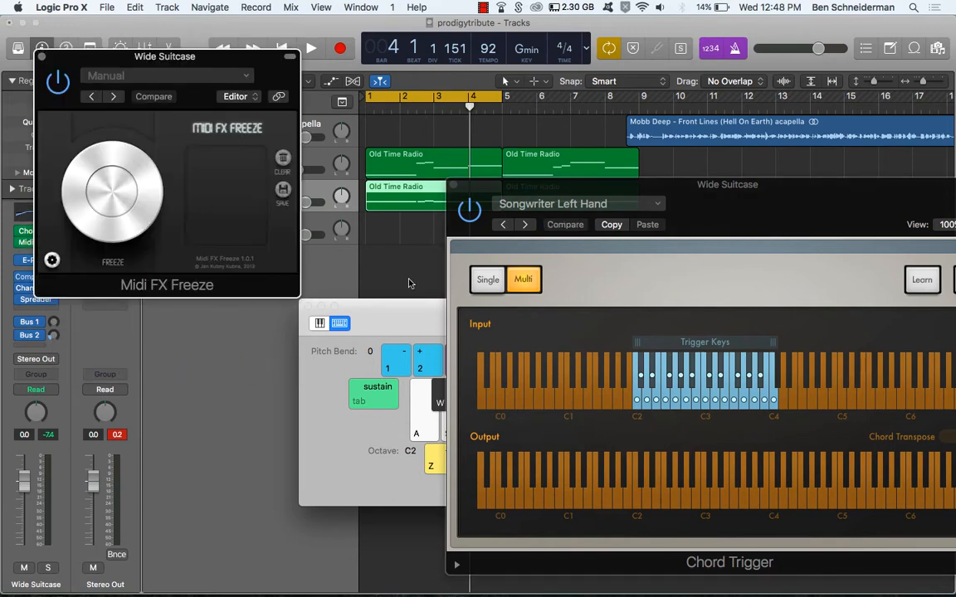
# Step: Capture the triggered chords with Midi FX Freeze while playing the project from bar 1 to the end of bar 4
pyautogui.press('Return')
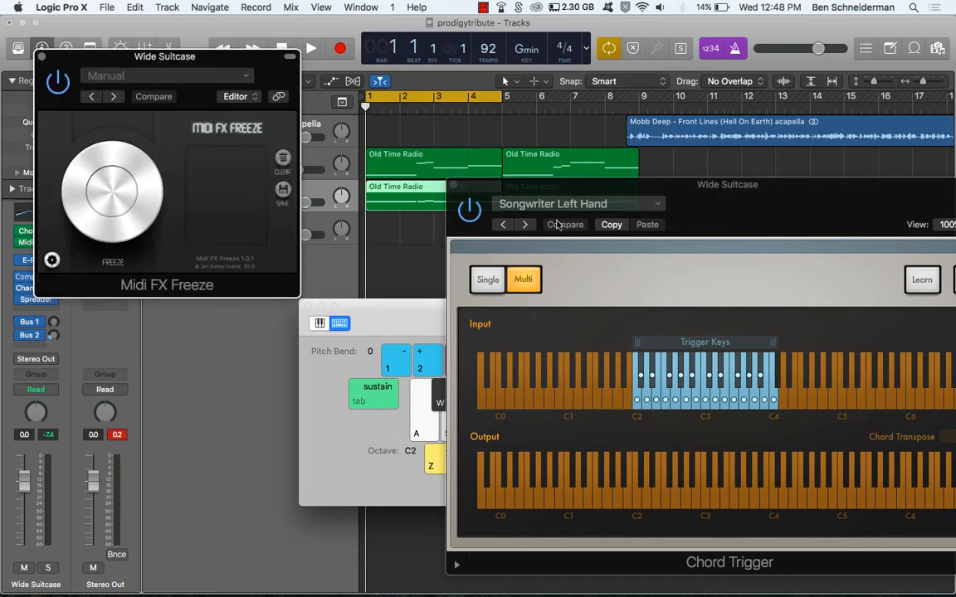
pyautogui.click(114, 191)
pyautogui.press('space')
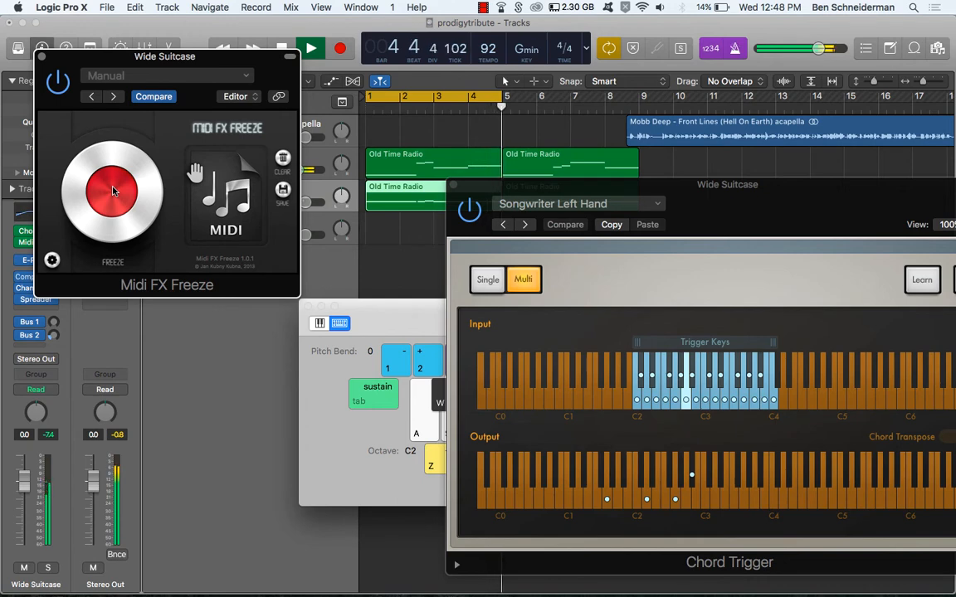
pyautogui.press('space')
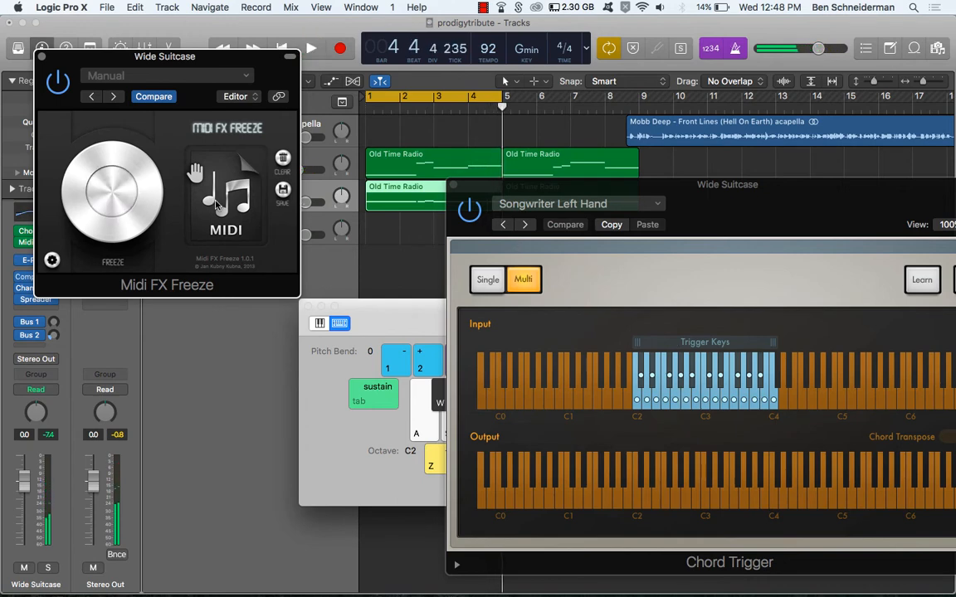
# Step: Place the captured MIDI at bar 1 below the brass track without importing its tempo, and close both plug-in windows
pyautogui.moveTo(305, 235); pyautogui.dragTo(376, 250)
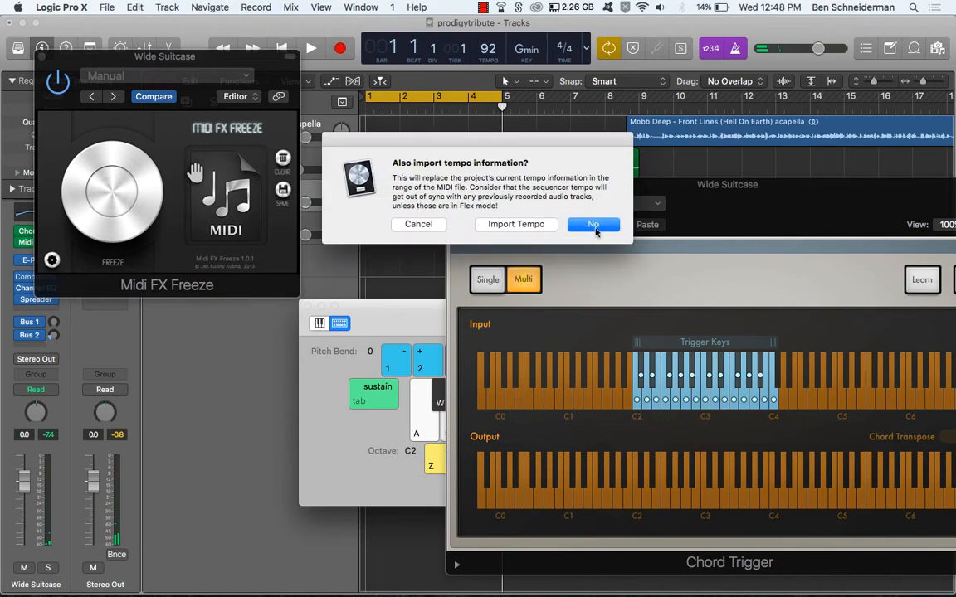
pyautogui.click(594, 225)
pyautogui.click(454, 186)
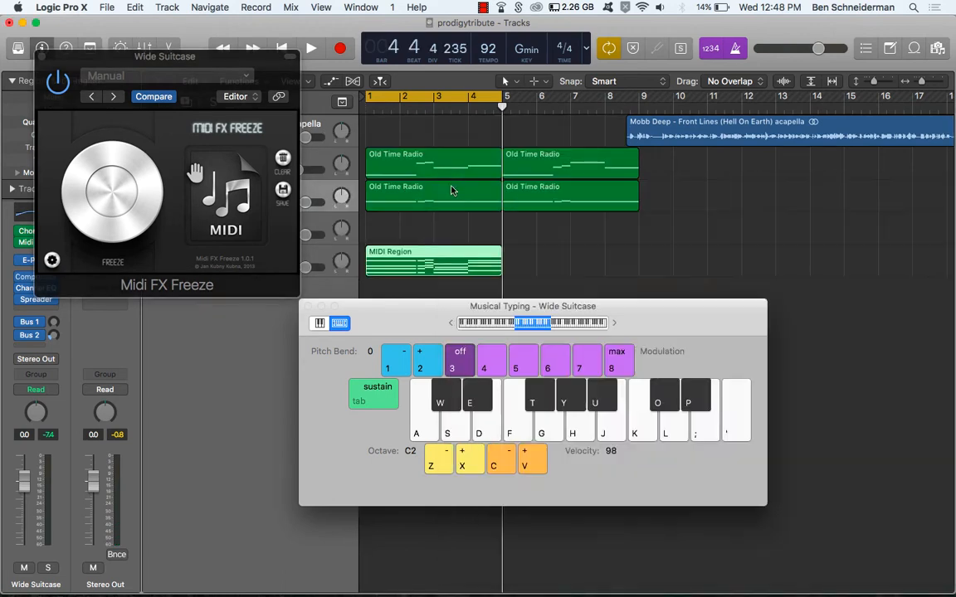
pyautogui.click(43, 56)
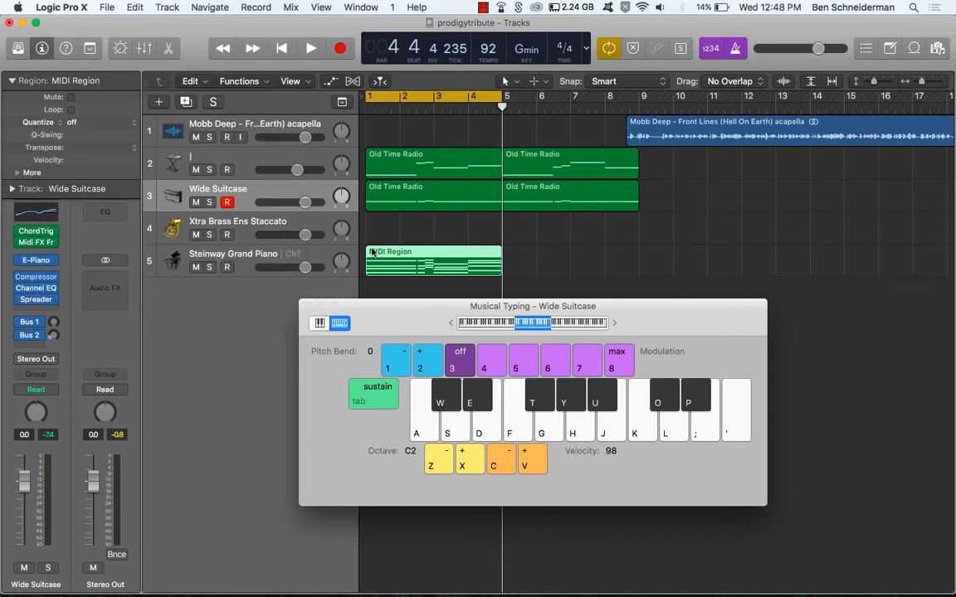
# Step: Open the imported MIDI region in the Piano Roll and close Musical Typing to reveal its notes
pyautogui.doubleClick(409, 272)
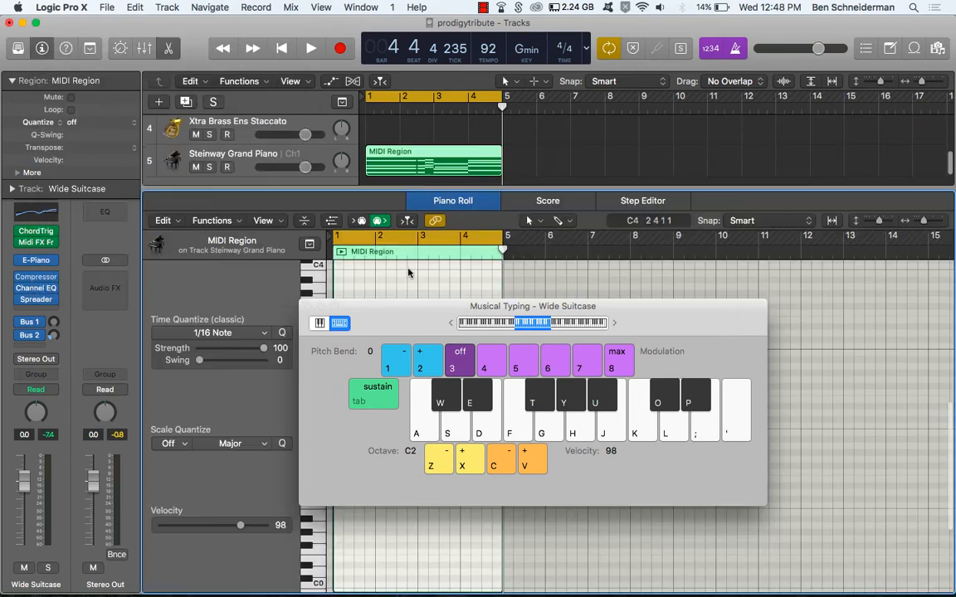
pyautogui.click(308, 307)
pyautogui.scroll(1, 423, 391)
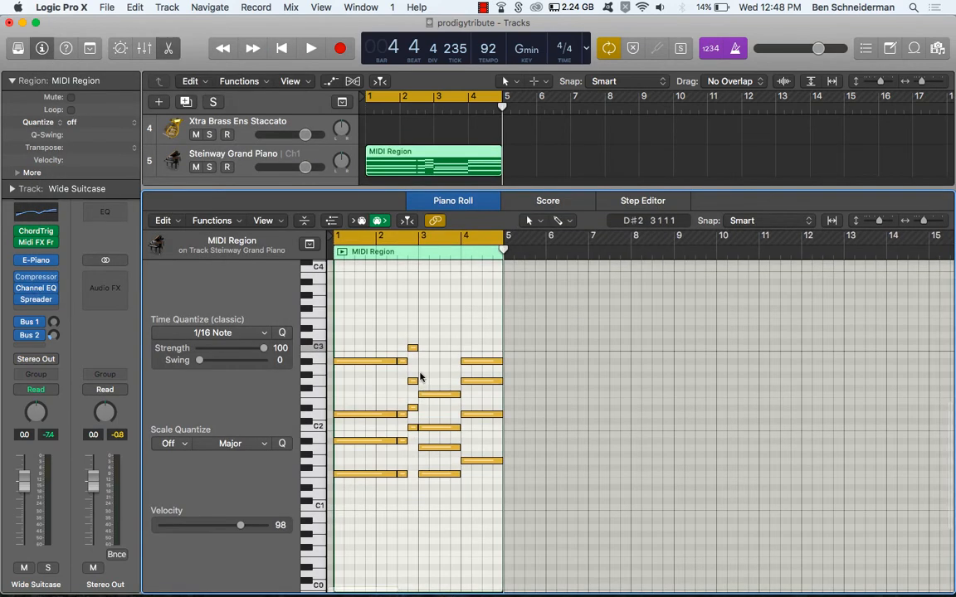
# Step: Move the MIDI region from the Steinway Grand Piano track up to Xtra Brass Ens Staccato, and play it back briefly
pyautogui.click(264, 166)
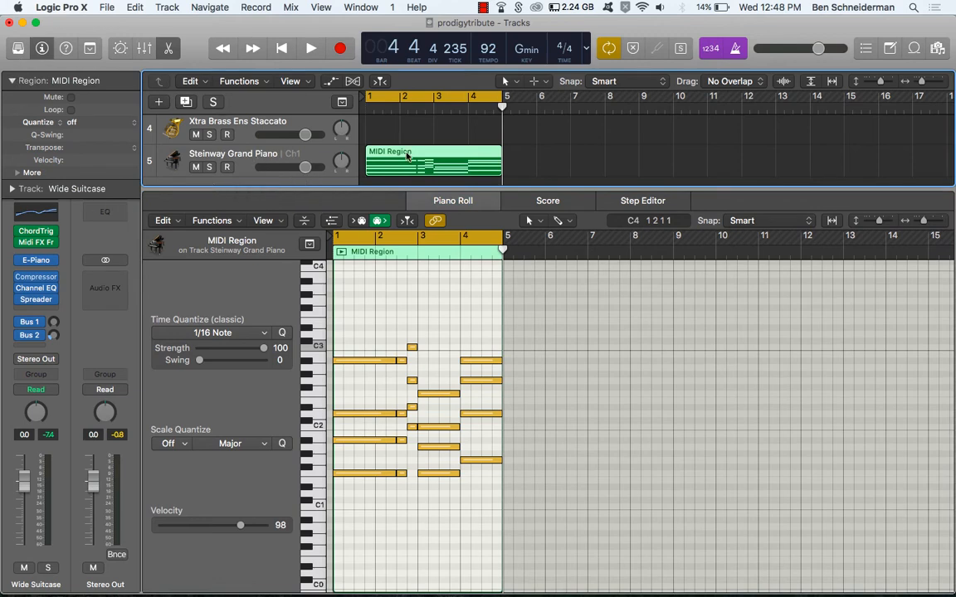
pyautogui.scroll(1, 407, 156)
pyautogui.moveTo(420, 170); pyautogui.dragTo(420, 138)
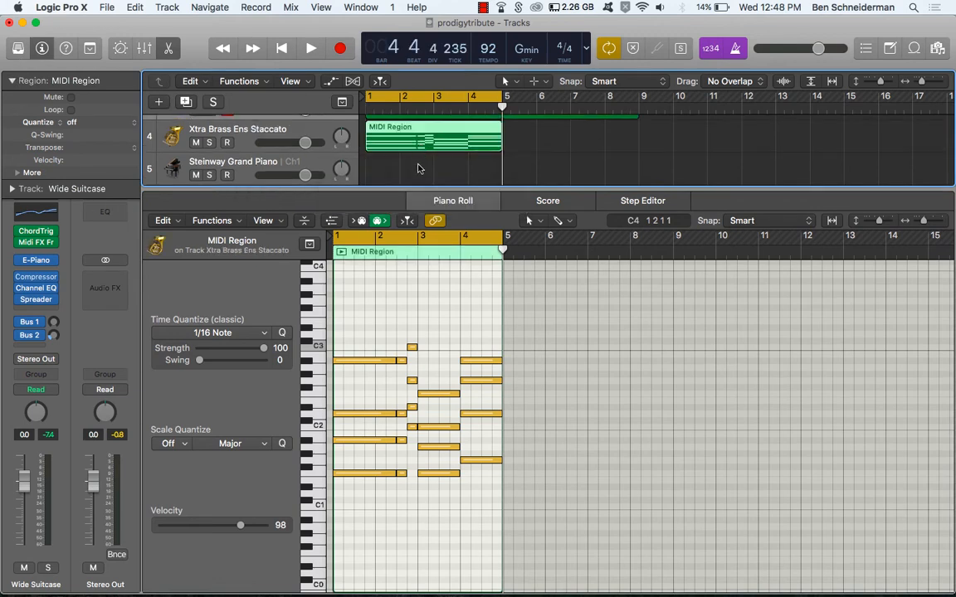
pyautogui.press('space')
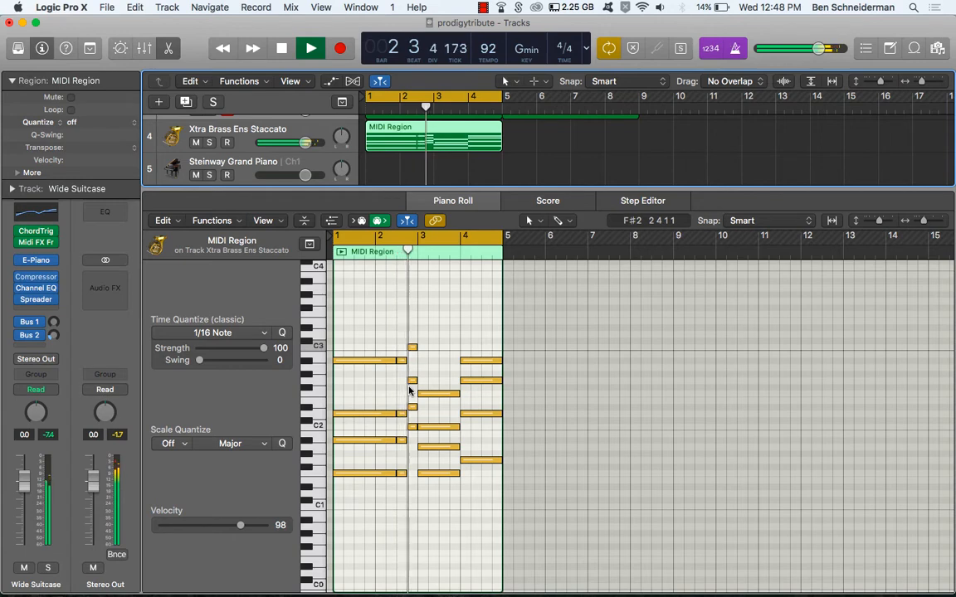
pyautogui.press('space')
# Step: Transpose all notes in the brass region up two octaves and play it from bar 1
pyautogui.click(379, 392)
pyautogui.press('super+a')
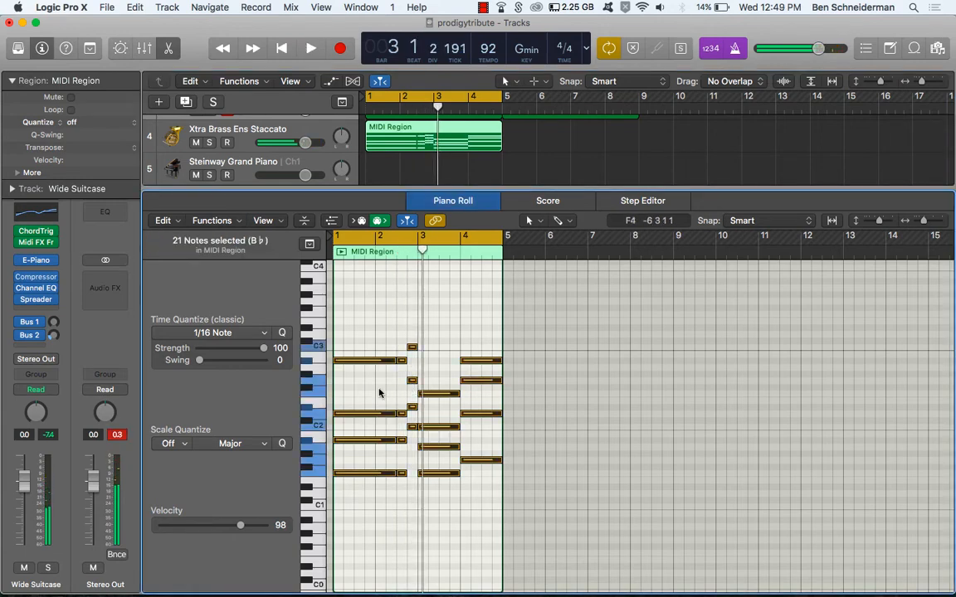
pyautogui.hotkey('alt', 'shift', 'Up')
pyautogui.hotkey('alt', 'shift', 'Up')
pyautogui.press('Return')
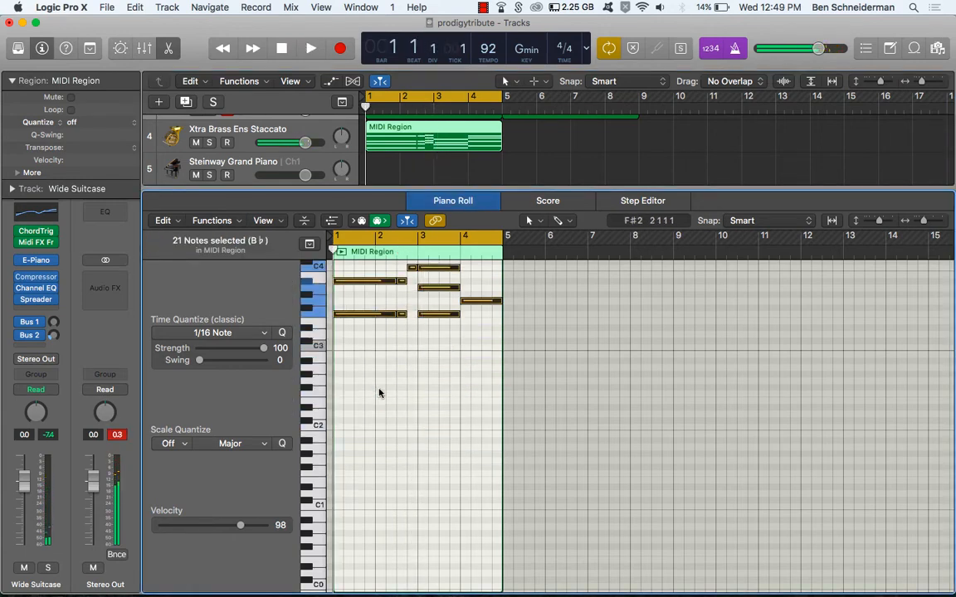
pyautogui.press('space')
pyautogui.scroll(5, 398, 412)
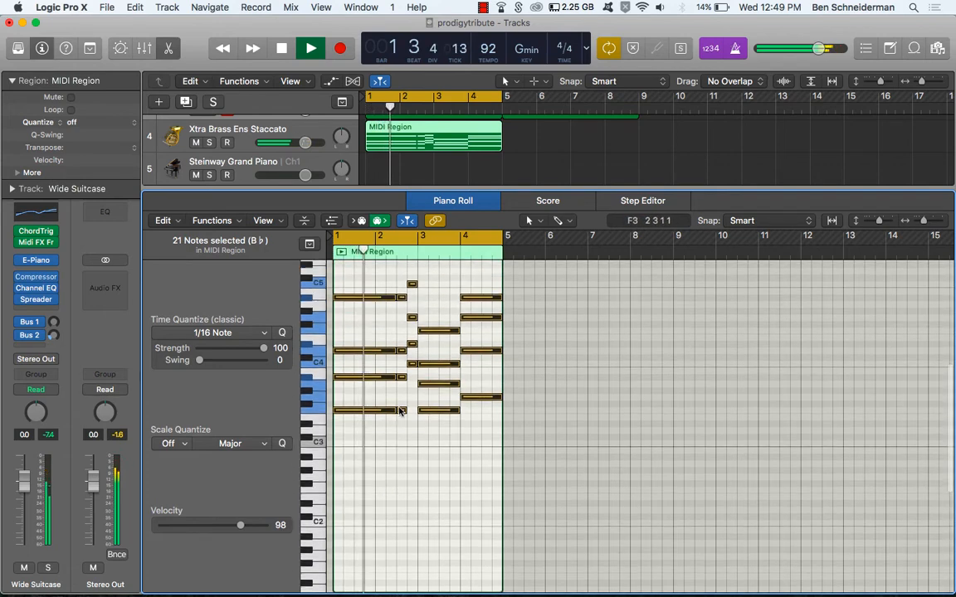
# Step: Delete the two A#4 notes and the C5 note at the top of the brass chords in bars 1 and 2
pyautogui.moveTo(381, 325); pyautogui.dragTo(427, 286)
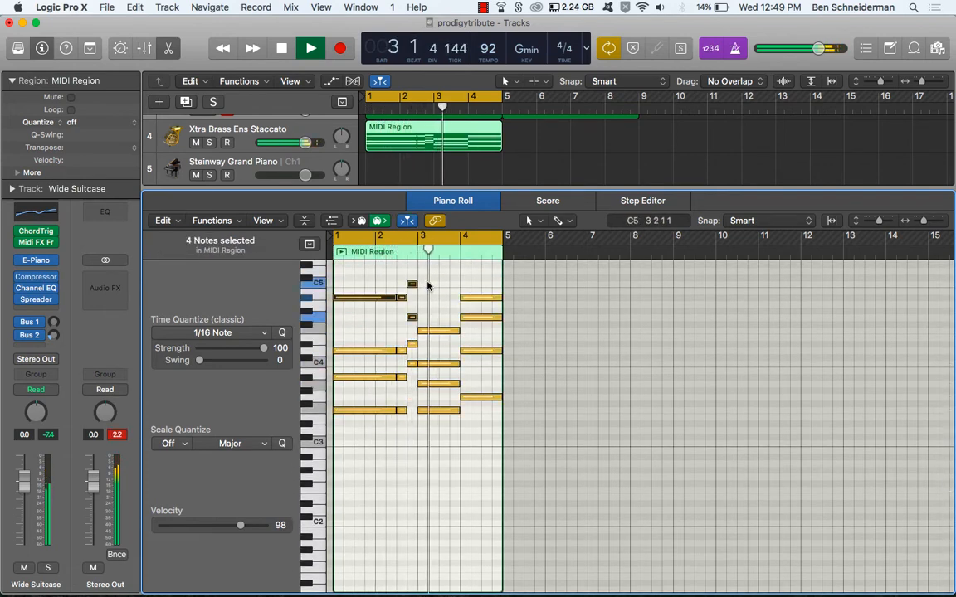
pyautogui.click(431, 294)
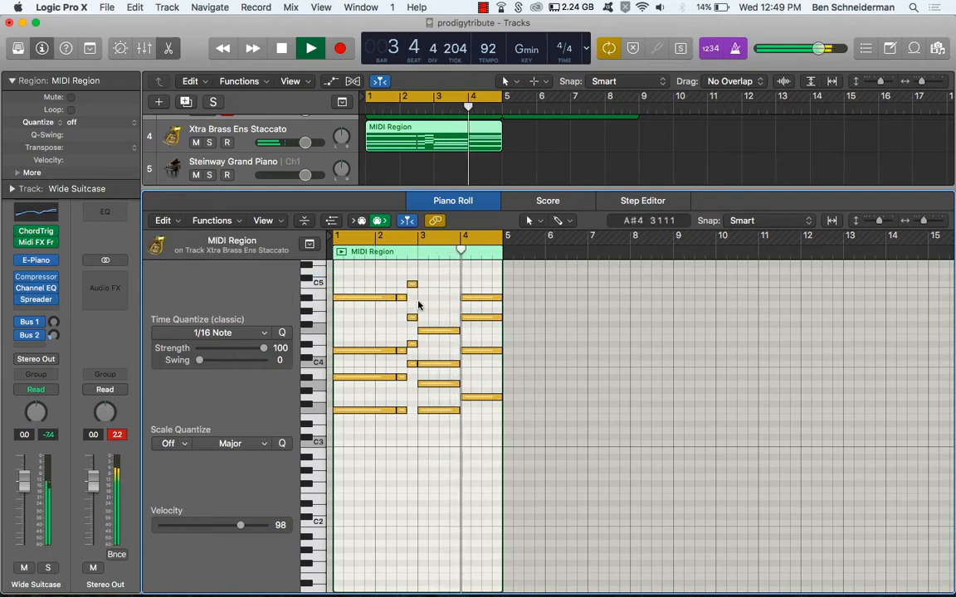
pyautogui.moveTo(414, 304); pyautogui.dragTo(353, 274)
pyautogui.press('Delete')
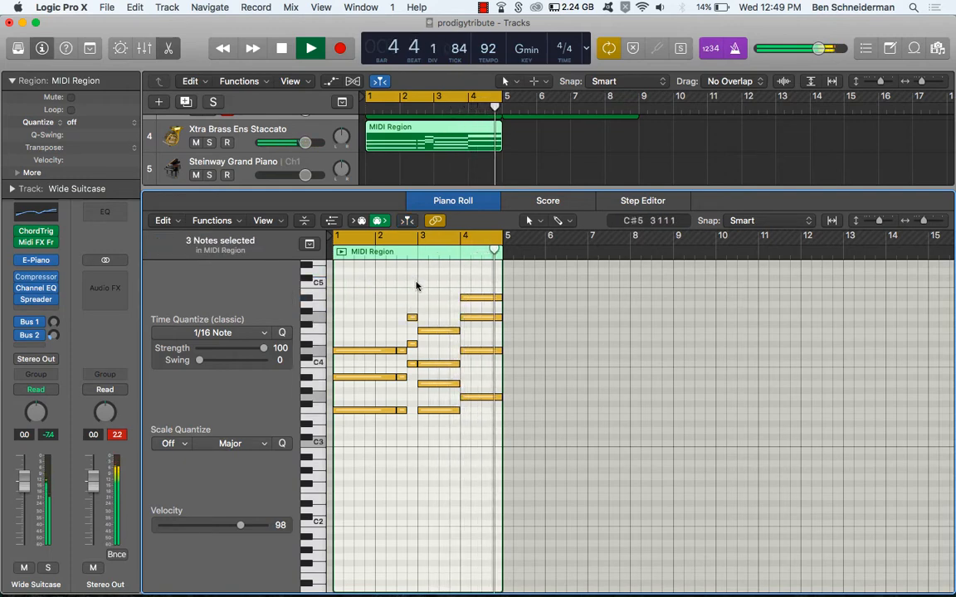
# Step: Add an A#4 note at beat 3 and a C5 note at beat 4 of bar 1, then play the brass region
pyautogui.moveTo(447, 278); pyautogui.dragTo(479, 299)
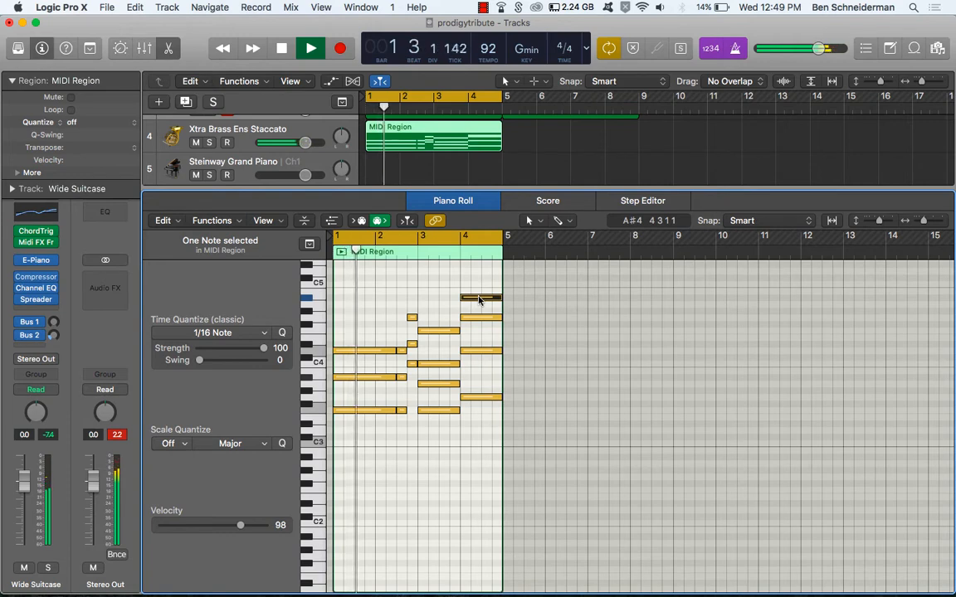
pyautogui.press('space')
pyautogui.keyDown('super'); pyautogui.click(359, 299); pyautogui.keyUp('super')
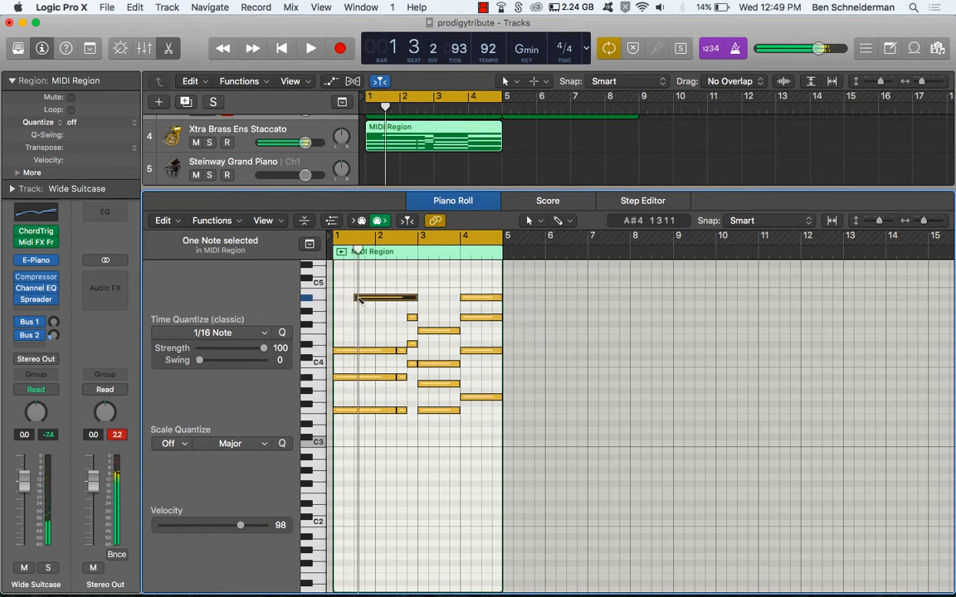
pyautogui.keyDown('super'); pyautogui.click(368, 291); pyautogui.keyUp('super')
pyautogui.moveTo(373, 291); pyautogui.dragTo(380, 288)
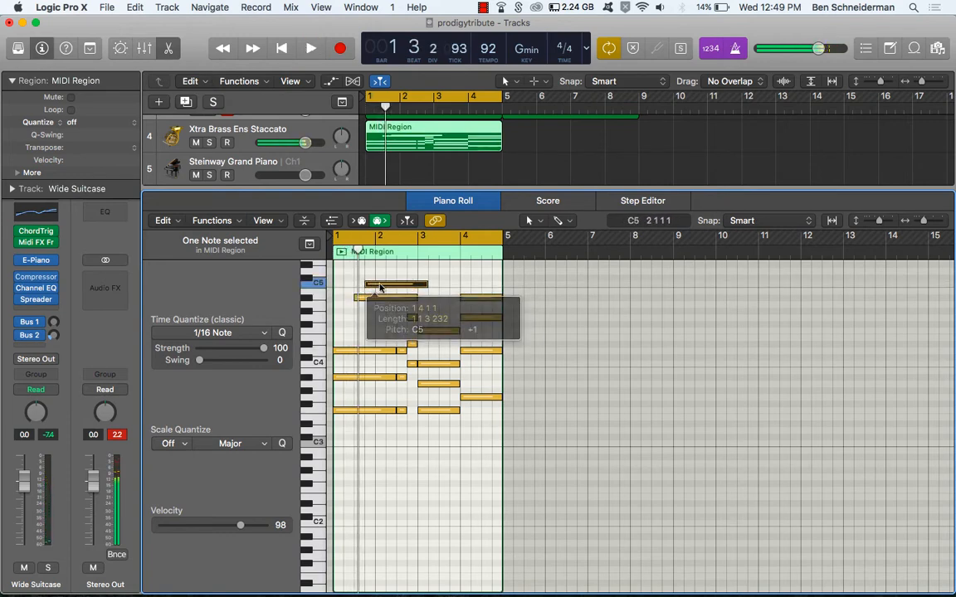
pyautogui.press('Return')
pyautogui.press('space')
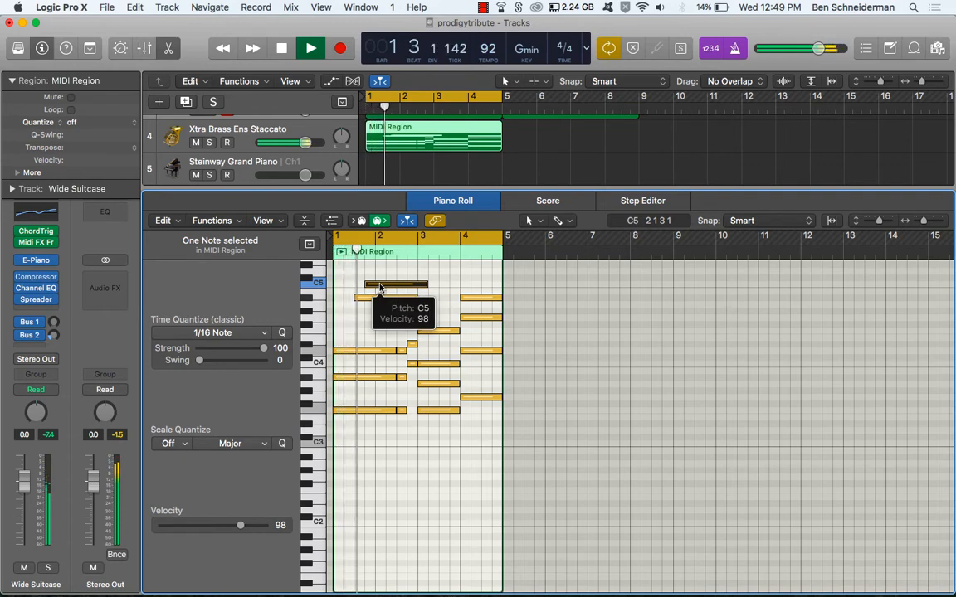
# Step: Try moving the added A#4 and C5 notes earlier, with the C5 starting at beat 2 of bar 1, and play back
pyautogui.press('space')
pyautogui.click(379, 299)
pyautogui.moveTo(379, 284); pyautogui.dragTo(361, 286)
pyautogui.press('Return')
pyautogui.press('space')
pyautogui.press('space')
pyautogui.click(363, 286)
pyautogui.press('Return')
pyautogui.press('space')
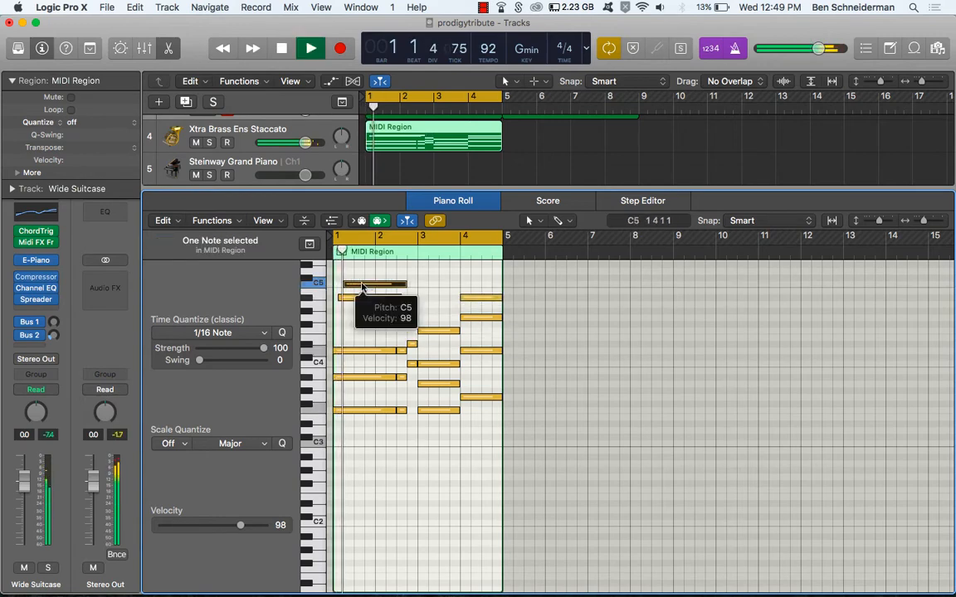
# Step: Place the A#4 note a sixteenth before beat 2 and the C5 note halfway through beat 2 of bar 1, then play from the start
pyautogui.press('space')
pyautogui.press('super+Right')
pyautogui.press('super+Right')
pyautogui.press('super+Right')
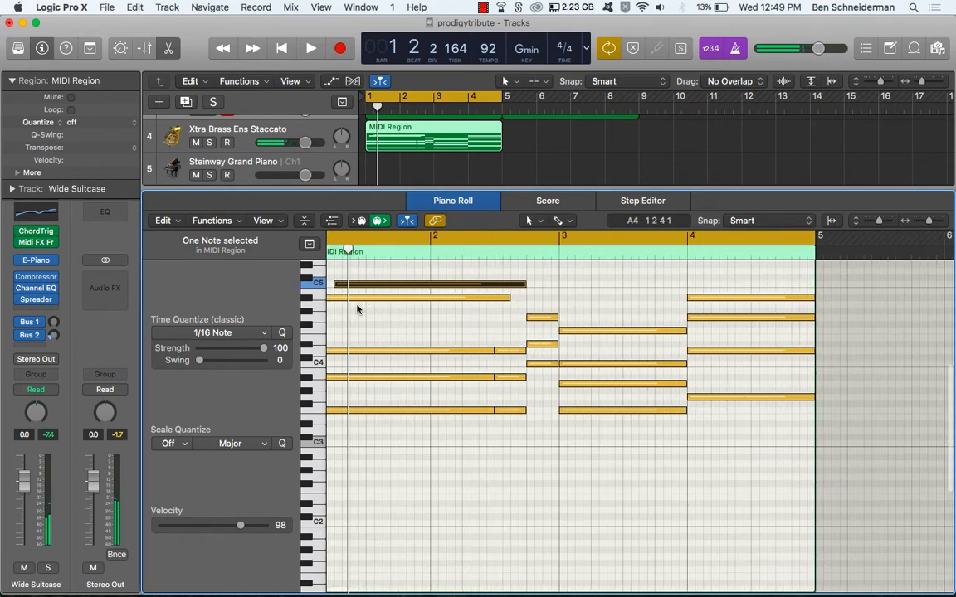
pyautogui.hscroll(-2, 358, 311)
pyautogui.click(371, 299)
pyautogui.moveTo(371, 298); pyautogui.dragTo(405, 288)
pyautogui.click(386, 286)
pyautogui.press('Return')
pyautogui.press('space')
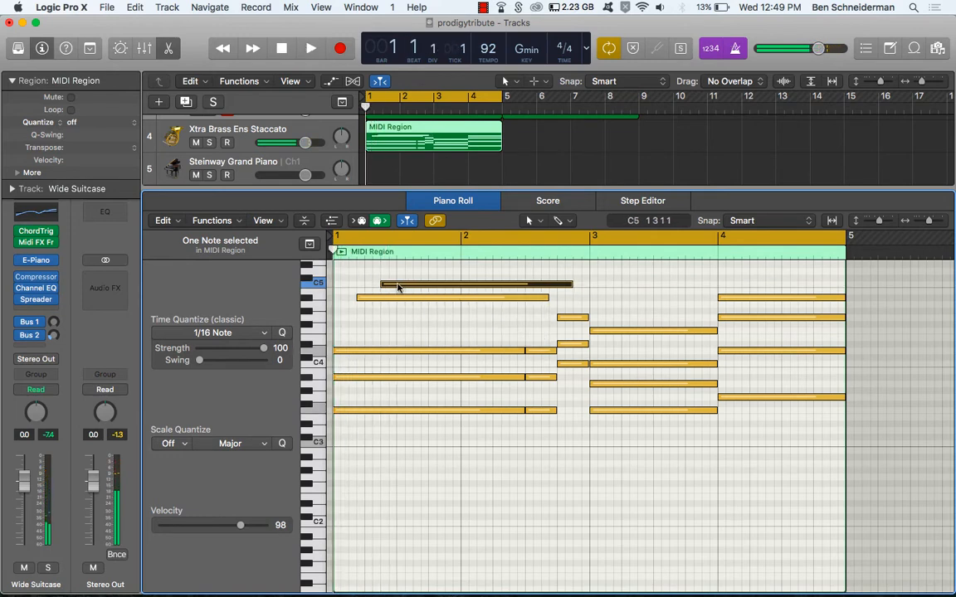
pyautogui.press('space')
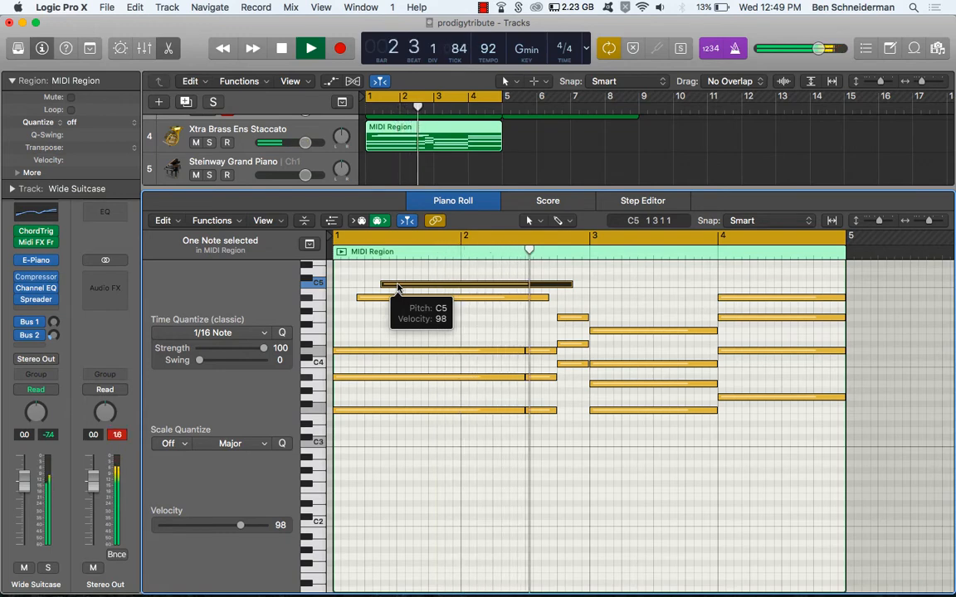
pyautogui.press('space')
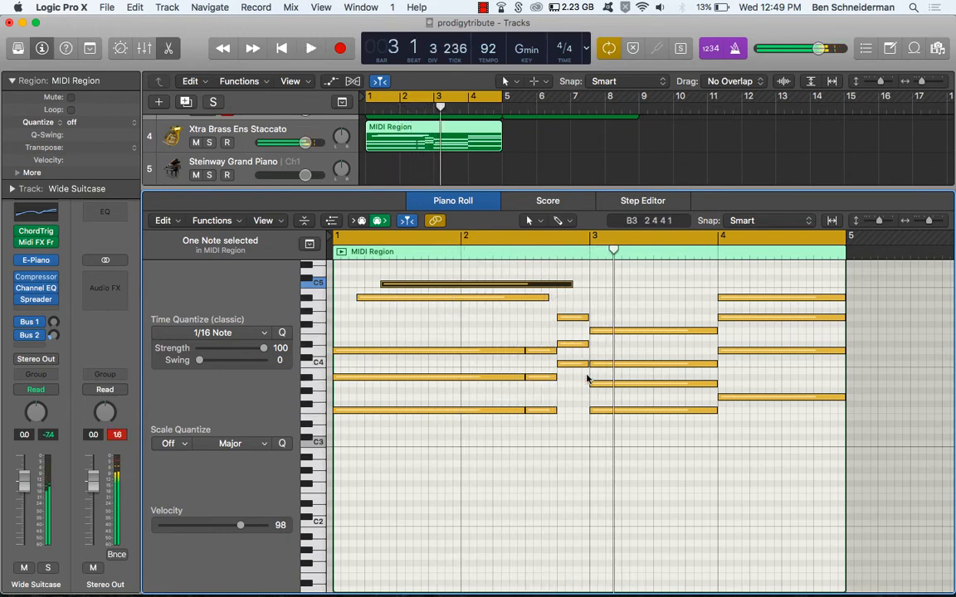
# Step: Add A4 and G#4 notes from beat 2 of bar 3, shorten both to end at bar 4, and play them
pyautogui.click(626, 294)
pyautogui.moveTo(639, 293)
pyautogui.mouseDown()
pyautogui.moveTo(638, 316)
pyautogui.moveTo(646, 311)
pyautogui.mouseUp()
pyautogui.keyDown('super'); pyautogui.click(642, 318); pyautogui.keyUp('super')
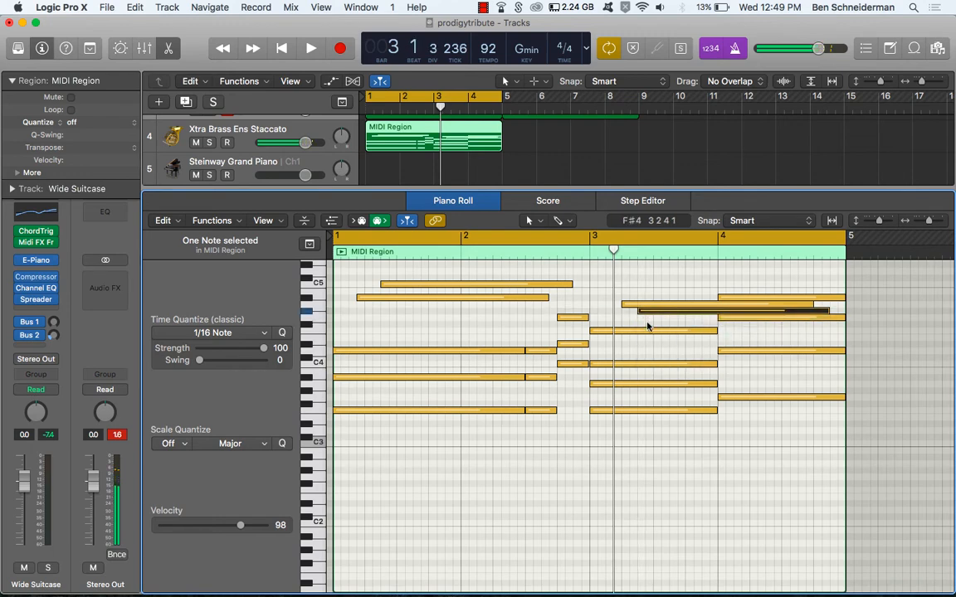
pyautogui.moveTo(828, 311); pyautogui.dragTo(705, 311)
pyautogui.moveTo(805, 305); pyautogui.dragTo(717, 305)
pyautogui.press('space')
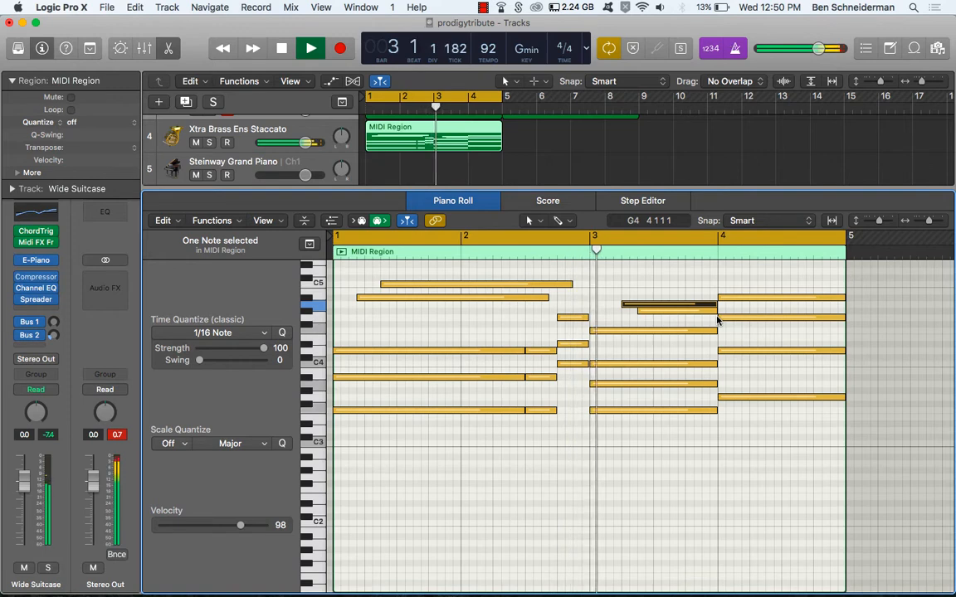
pyautogui.press('space')
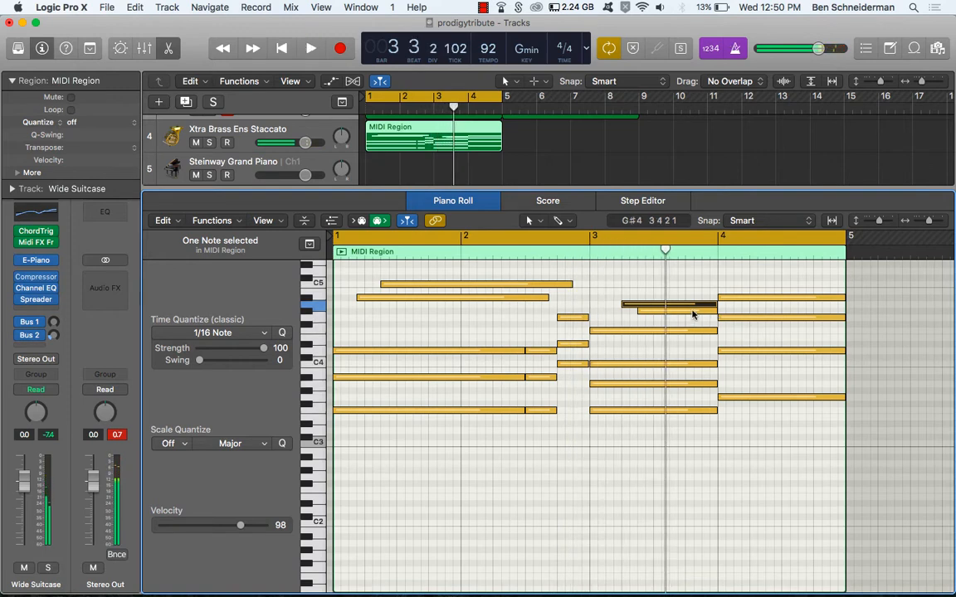
# Step: Lower the added G#4 note in bar 3 to G4 and play the passage
pyautogui.moveTo(693, 311)
pyautogui.mouseDown()
pyautogui.moveTo(695, 327)
pyautogui.moveTo(694, 319)
pyautogui.mouseUp()
pyautogui.press('space')
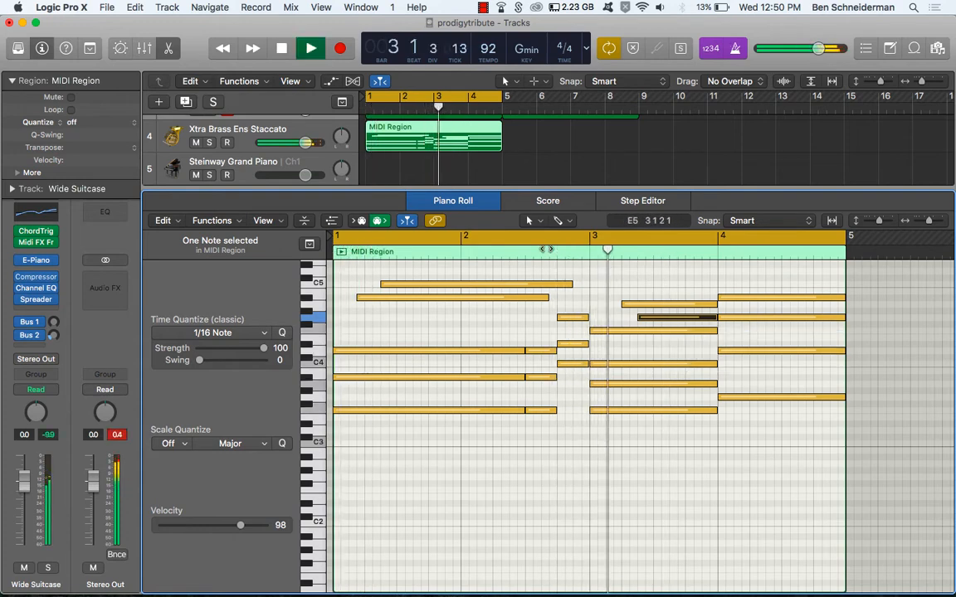
pyautogui.press('space')
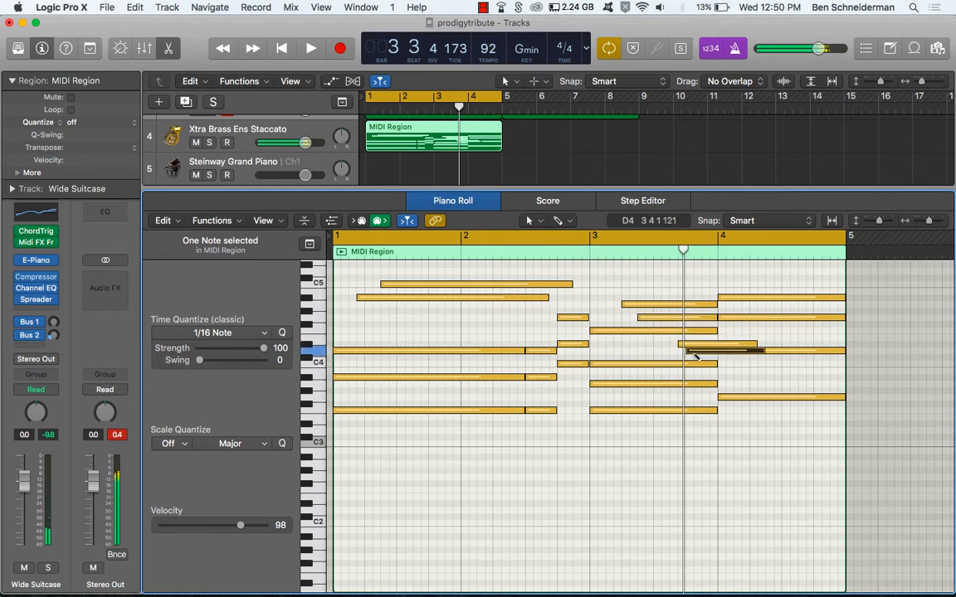
# Step: Add a descending D#4, D4 and C4 run around beat 4 of bar 3 and play it back
pyautogui.moveTo(702, 359); pyautogui.dragTo(702, 366)
pyautogui.press('space')
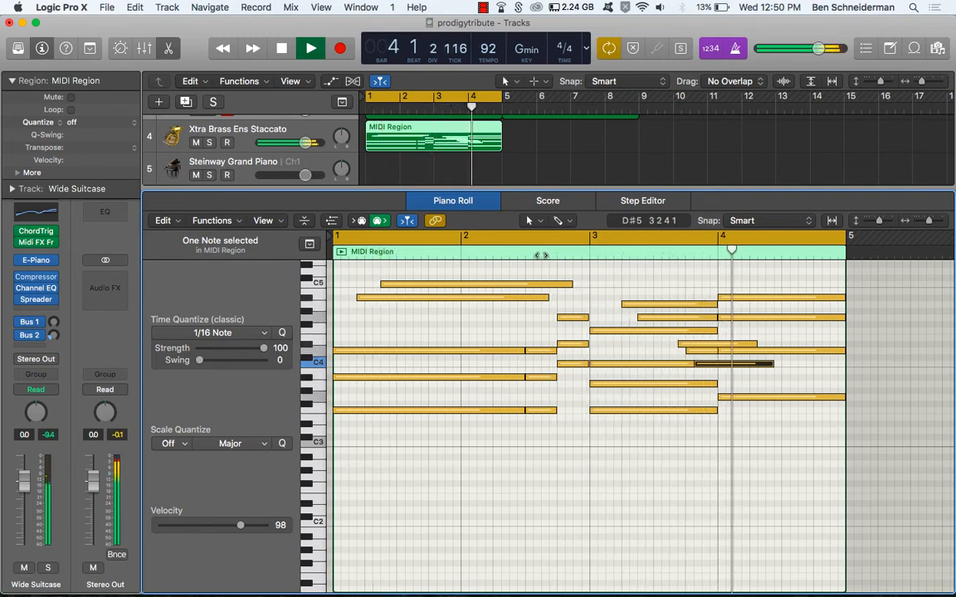
pyautogui.press('space')
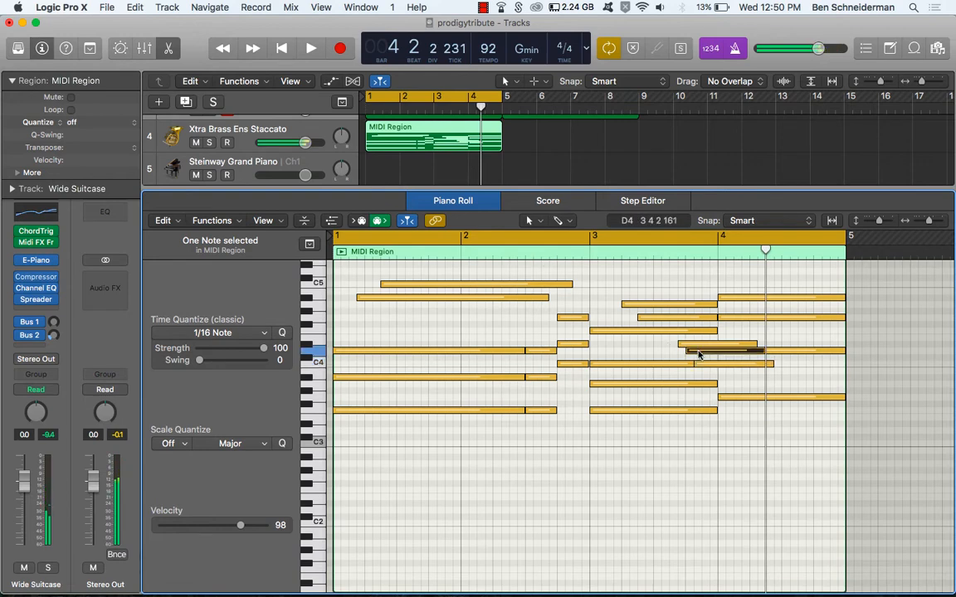
# Step: Move the run's D4 note one sixteenth later and its C4 note two sixteenths later, then play the passage
pyautogui.moveTo(698, 355); pyautogui.dragTo(726, 366)
pyautogui.click(551, 252)
pyautogui.press('space')
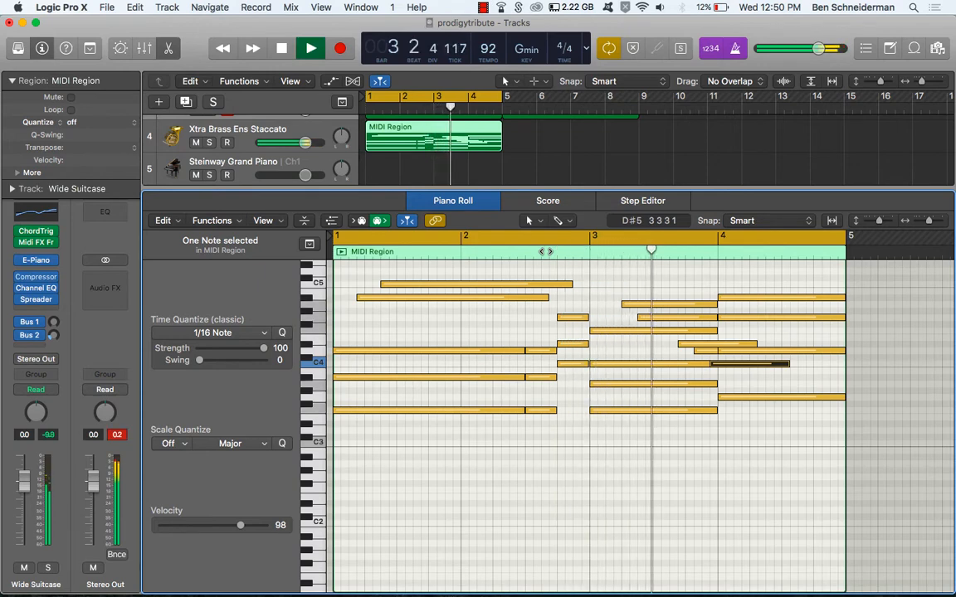
pyautogui.press('space')
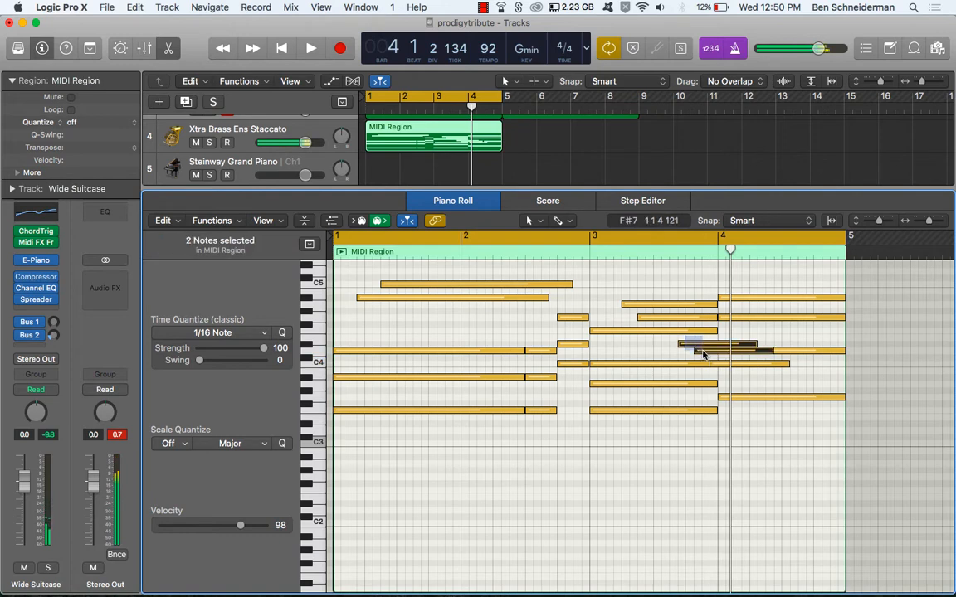
# Step: Shift the D#4, D4 and C4 run together one sixteenth earlier, with C4 starting at 3 4 3 1, and play it
pyautogui.moveTo(729, 366); pyautogui.dragTo(720, 367)
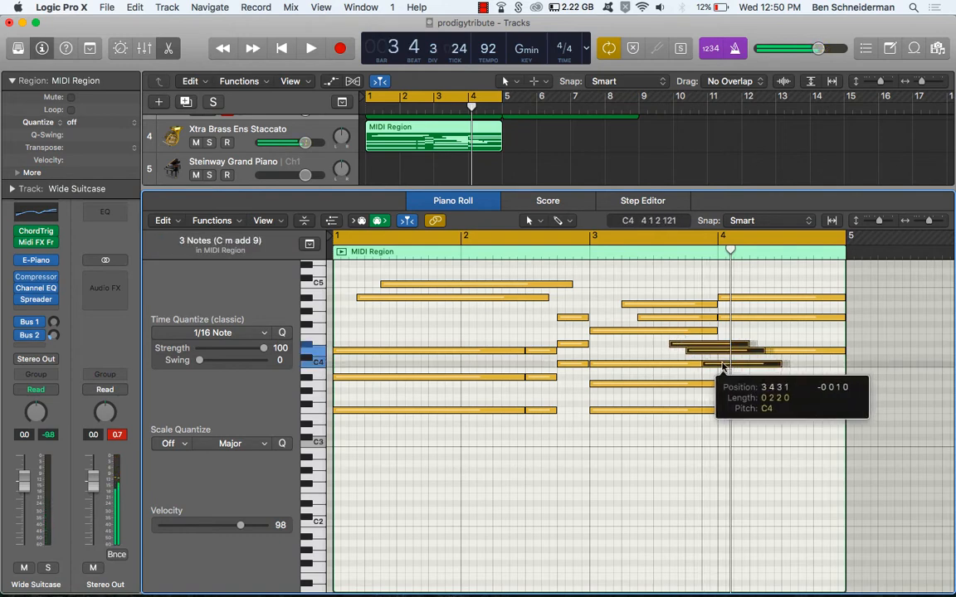
pyautogui.click(558, 249)
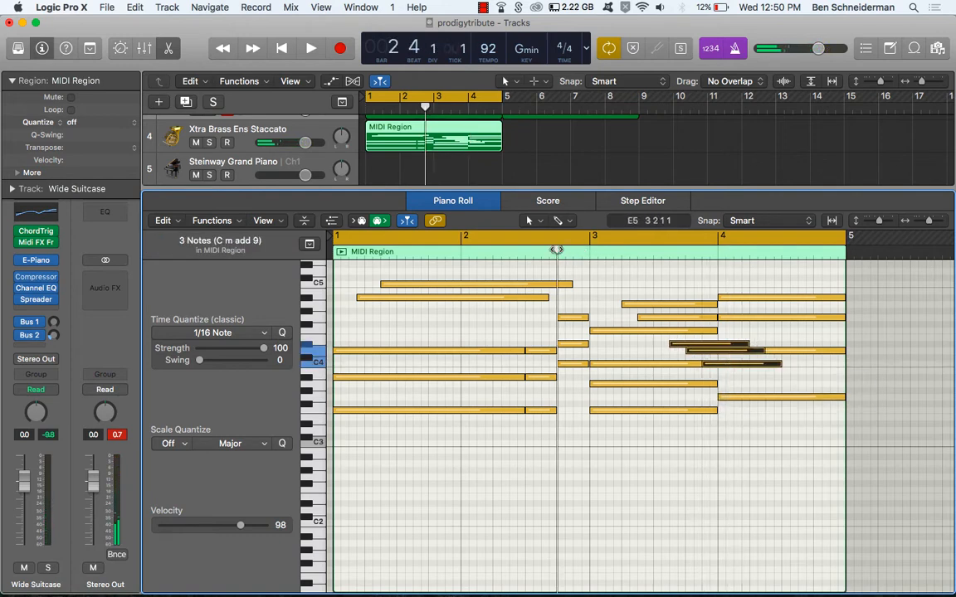
pyautogui.press('space')
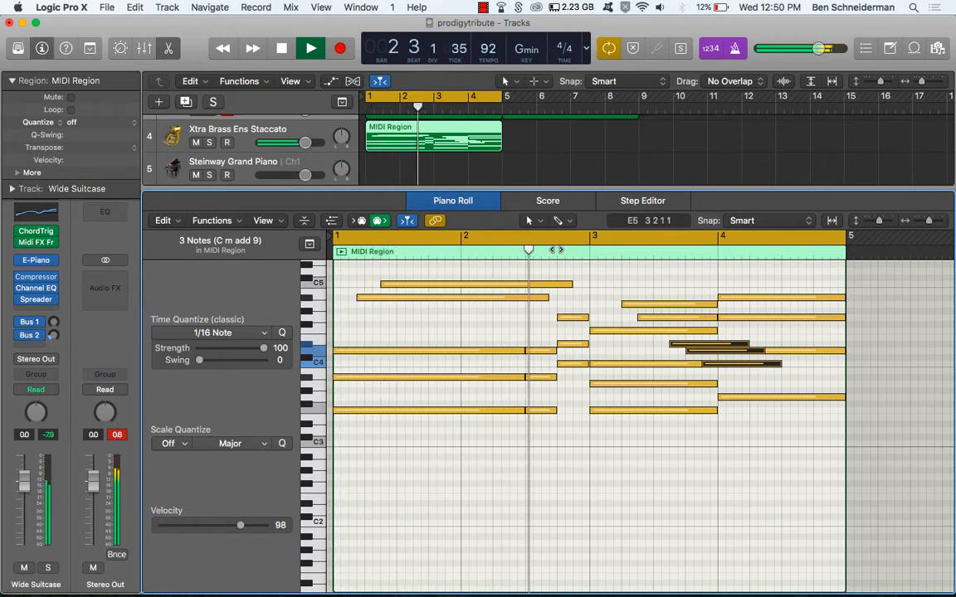
# Step: Try adding overlapping A4 and G#4 notes late in bar 2 that lead into the short G4 note, and play them
pyautogui.scroll(5, 462, 348)
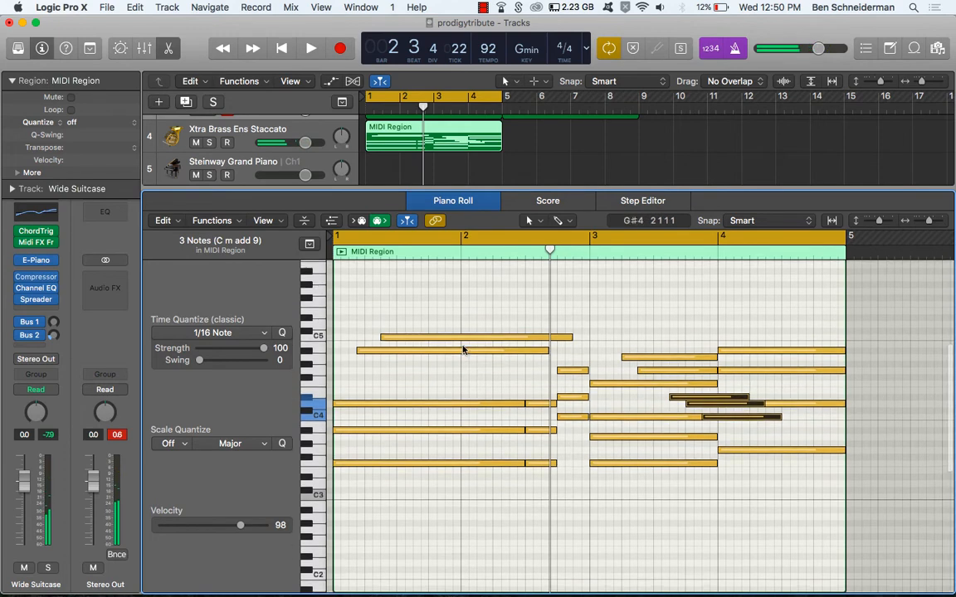
pyautogui.keyDown('super'); pyautogui.click(543, 316); pyautogui.keyUp('super')
pyautogui.moveTo(561, 317); pyautogui.dragTo(516, 378)
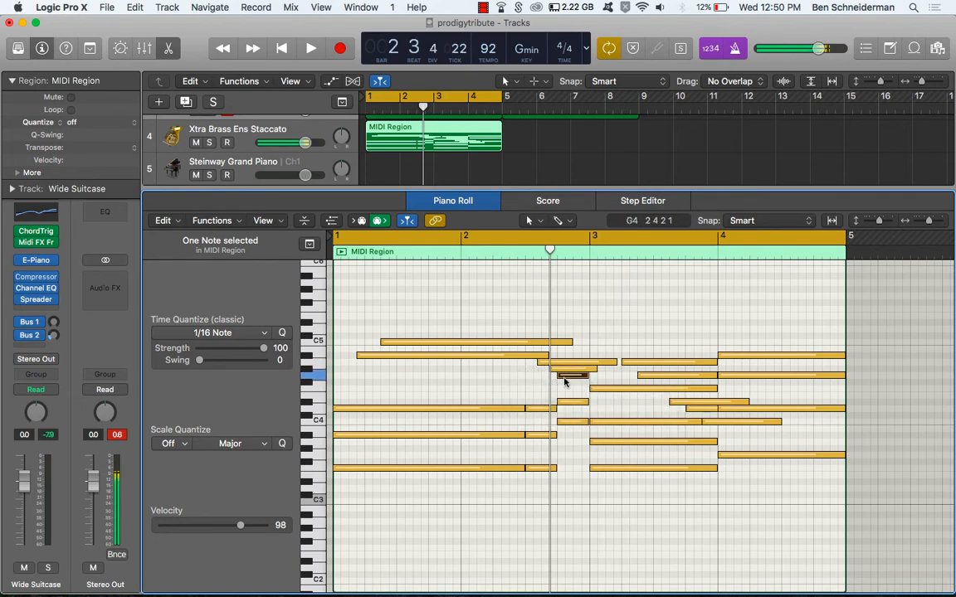
pyautogui.doubleClick(456, 248)
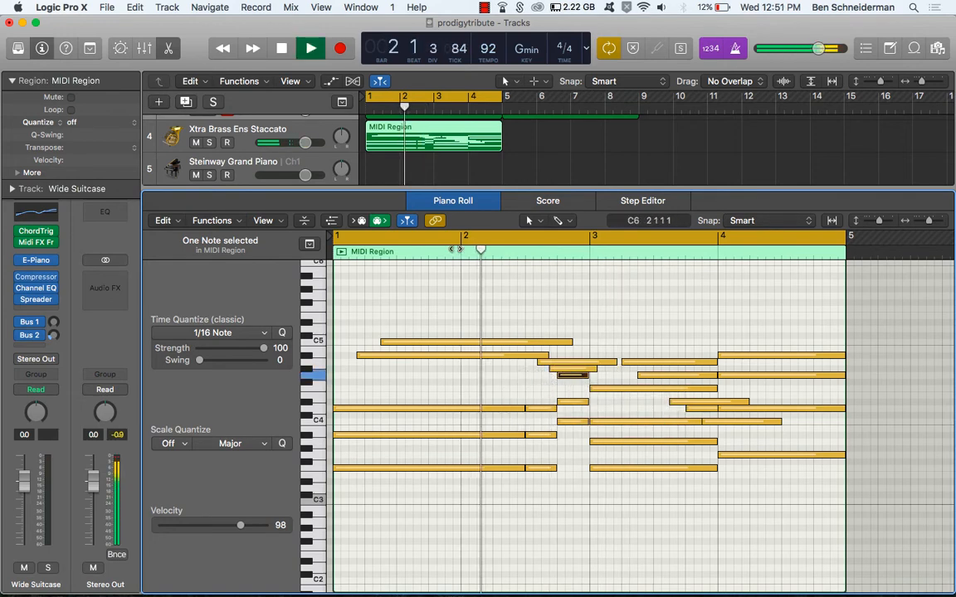
pyautogui.press('space')
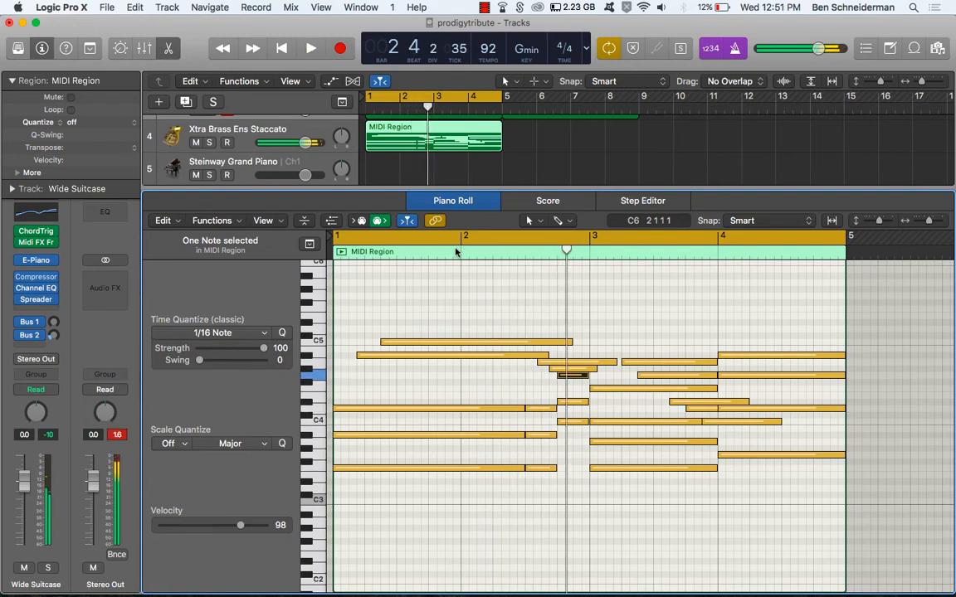
# Step: Move the added A4 note to beat 3 of bar 2 and the G#4 note slightly earlier, then play the passage
pyautogui.moveTo(555, 365); pyautogui.dragTo(549, 367)
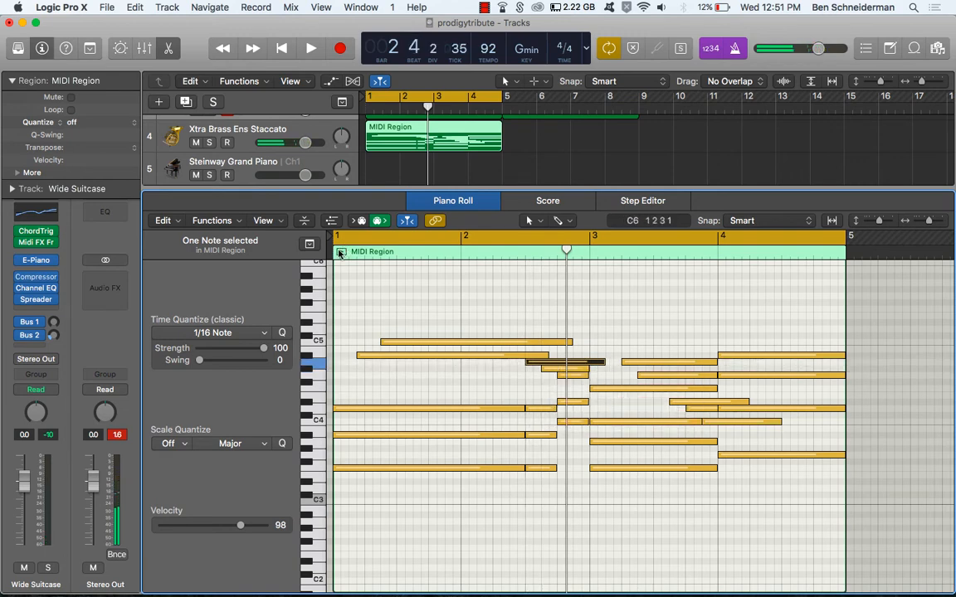
pyautogui.press('Return')
pyautogui.press('space')
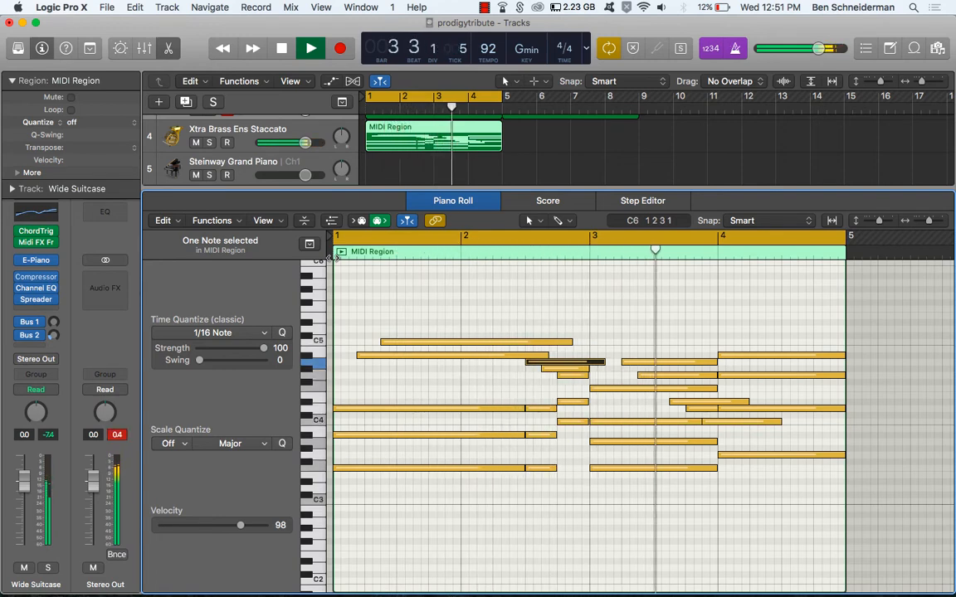
pyautogui.press('space')
pyautogui.click(463, 257)
pyautogui.press('space')
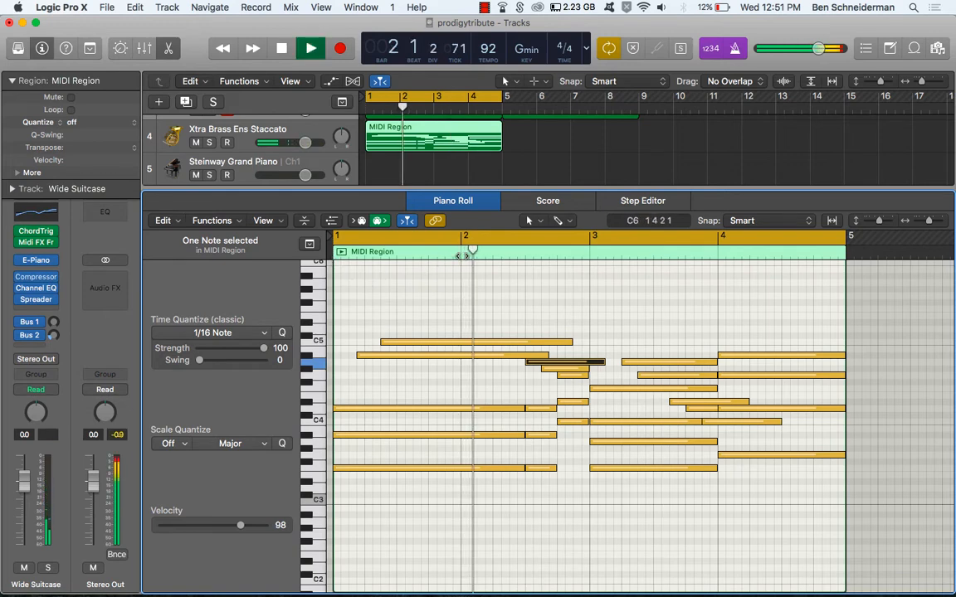
pyautogui.press('space')
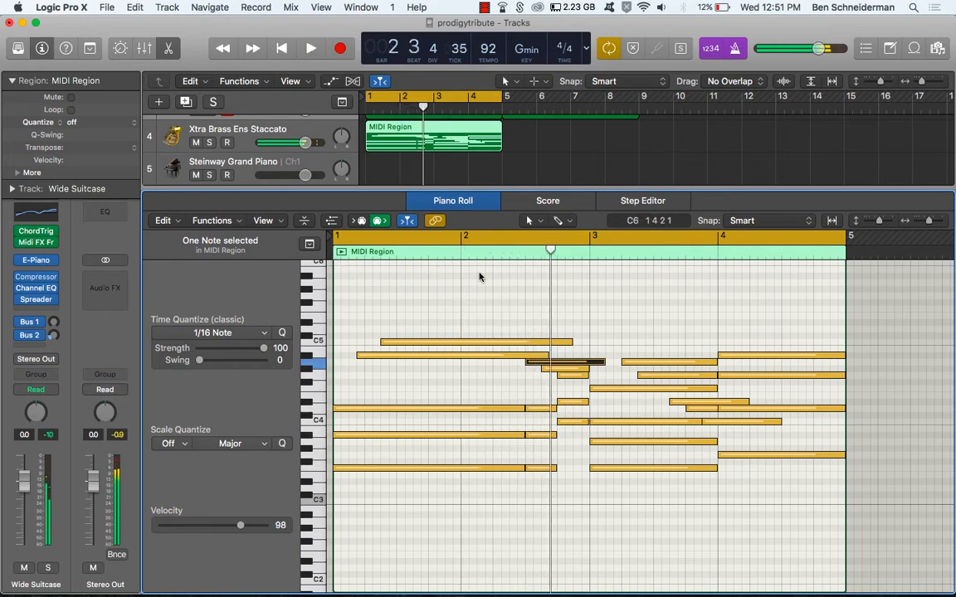
# Step: Delete the added A4 and G#4 notes late in bar 2
pyautogui.click(554, 362)
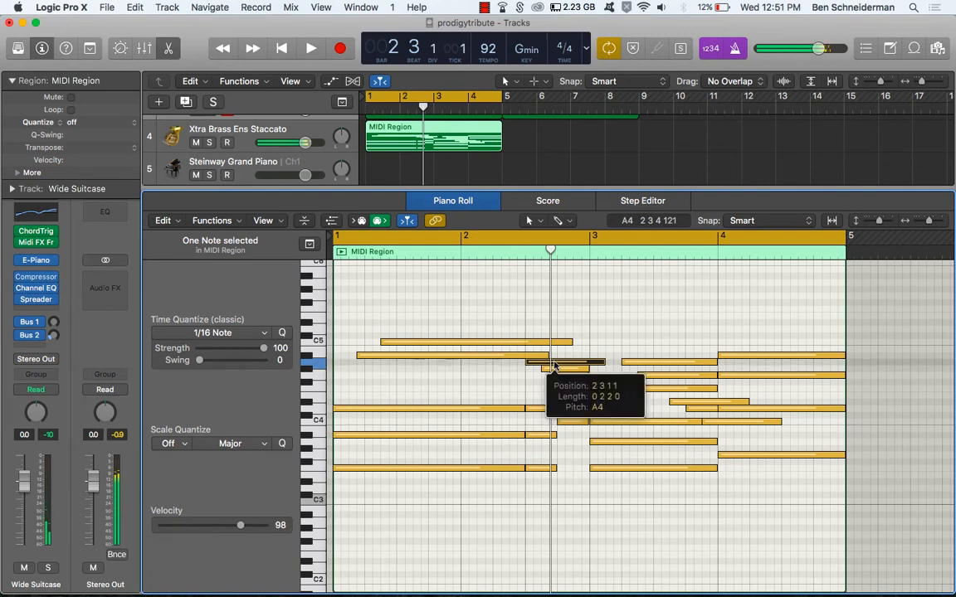
pyautogui.press('Delete')
pyautogui.click(558, 369)
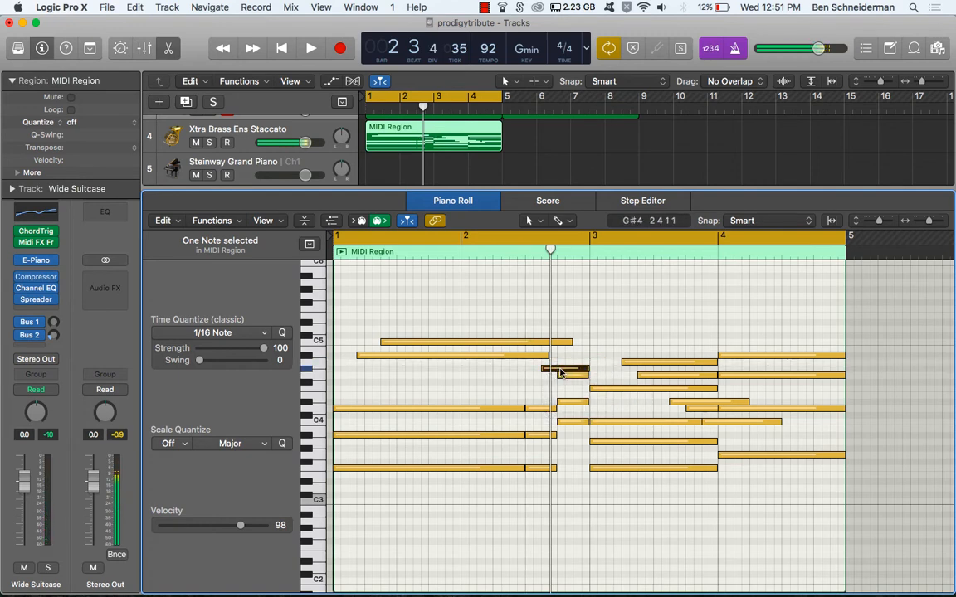
pyautogui.press('Delete')
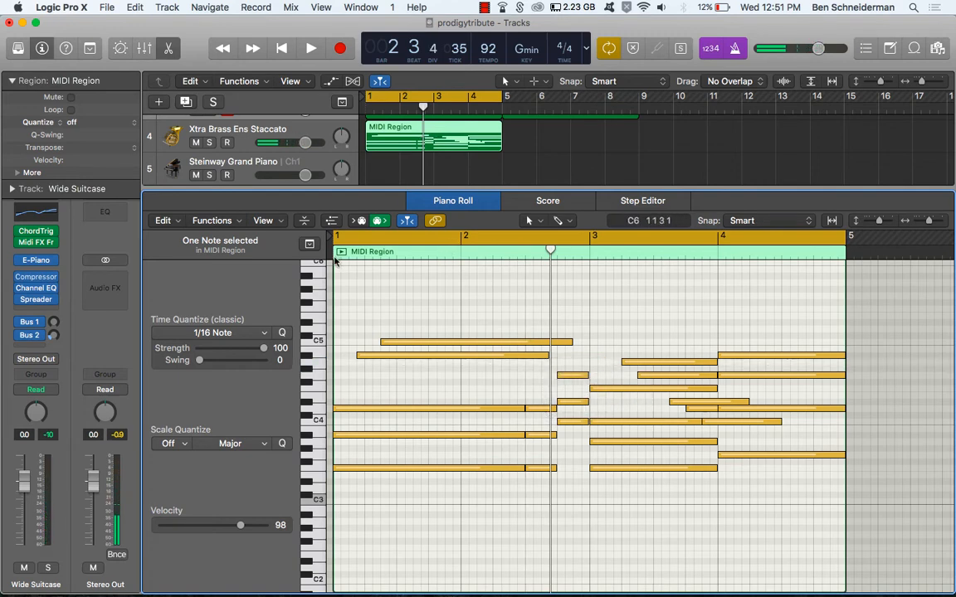
# Step: Play the edited brass part from bar 1 to check the melody over the chords
pyautogui.click(334, 256)
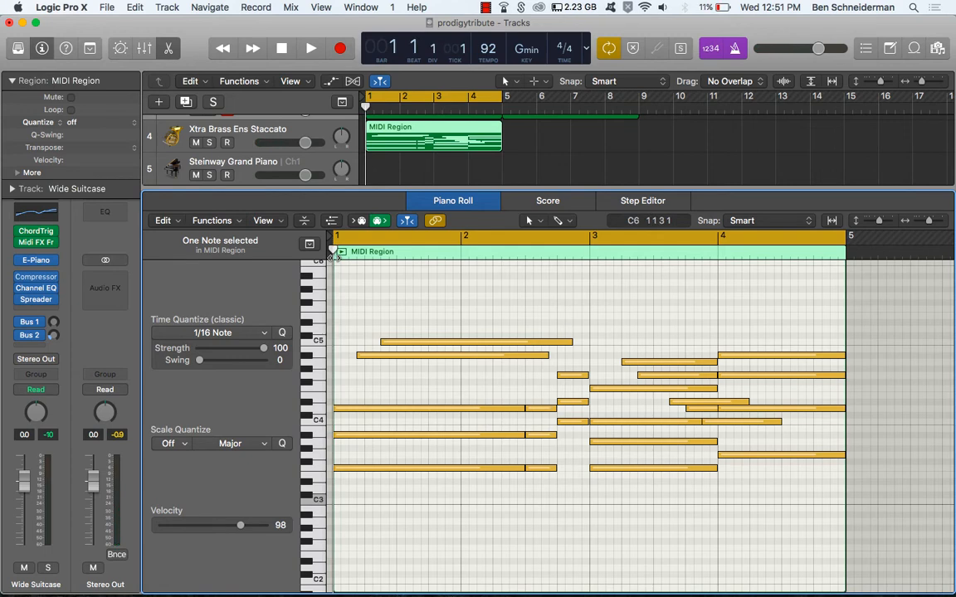
pyautogui.press('space')
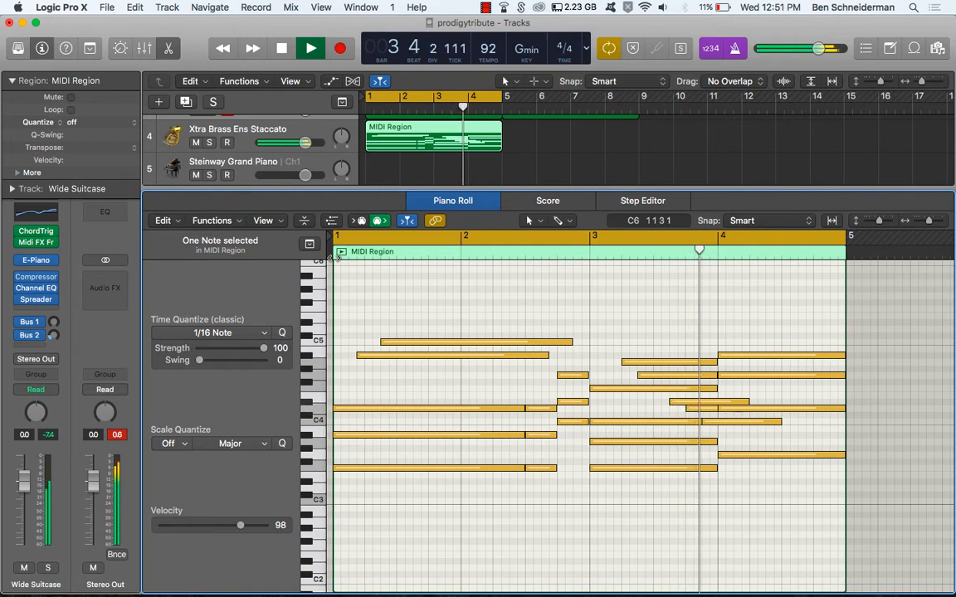
pyautogui.press('space')
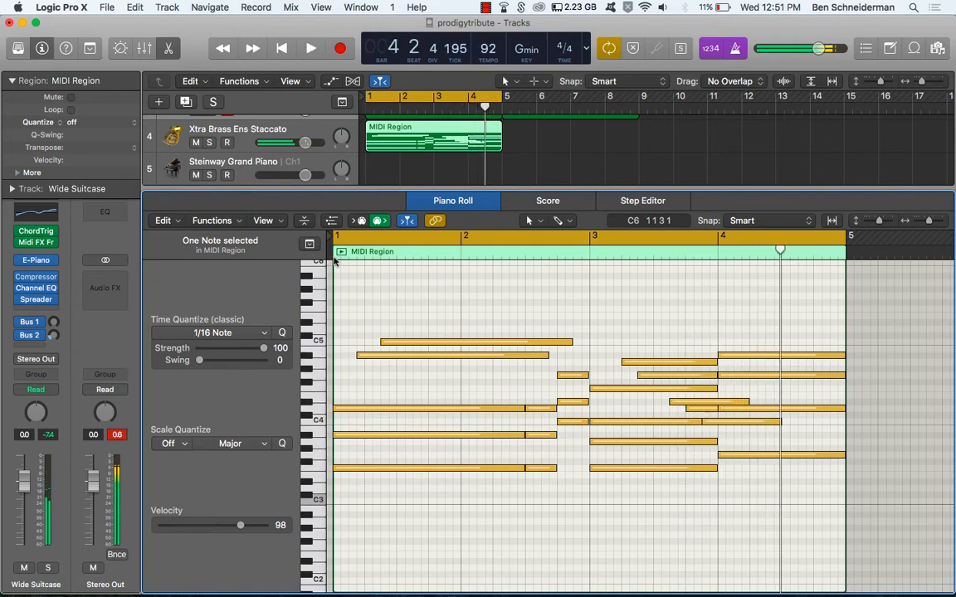
# Step: Copy the overlapping A#4 and C5 notes from bar 1 three bars later into bar 4, and play the part
pyautogui.moveTo(461, 374); pyautogui.dragTo(872, 354)
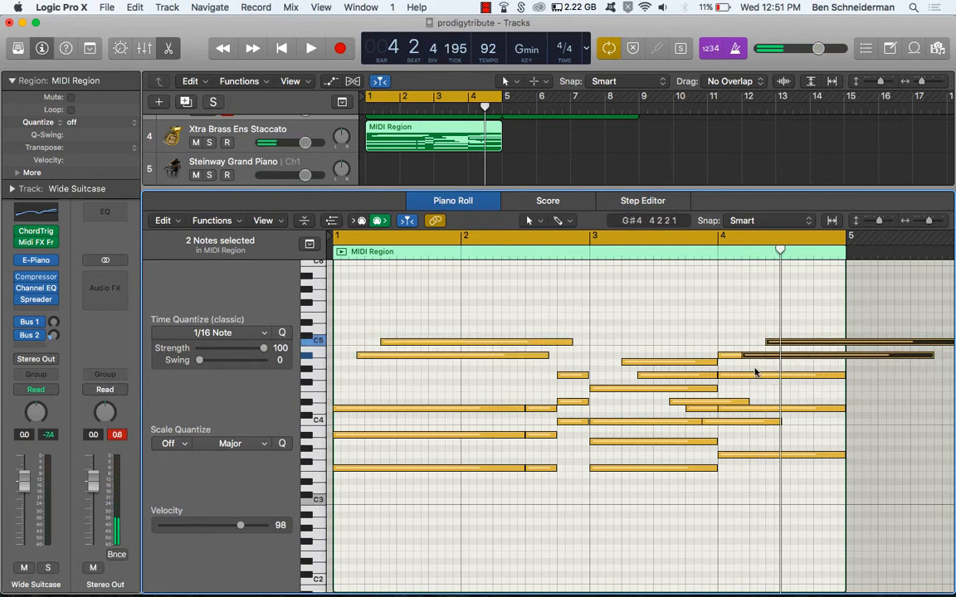
pyautogui.moveTo(742, 356)
pyautogui.mouseDown()
pyautogui.moveTo(844, 357)
pyautogui.moveTo(746, 365)
pyautogui.moveTo(738, 356)
pyautogui.mouseUp()
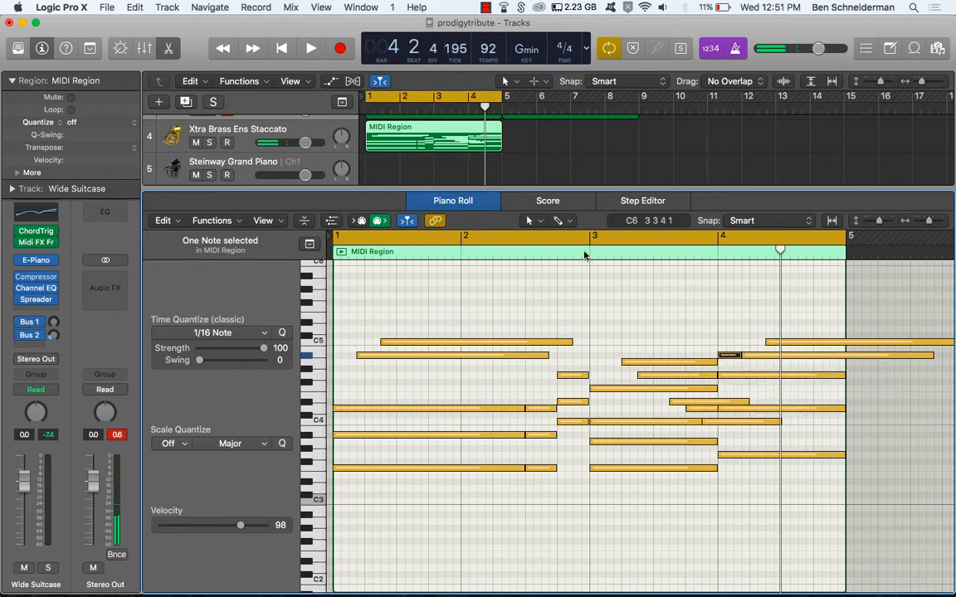
pyautogui.doubleClick(499, 249)
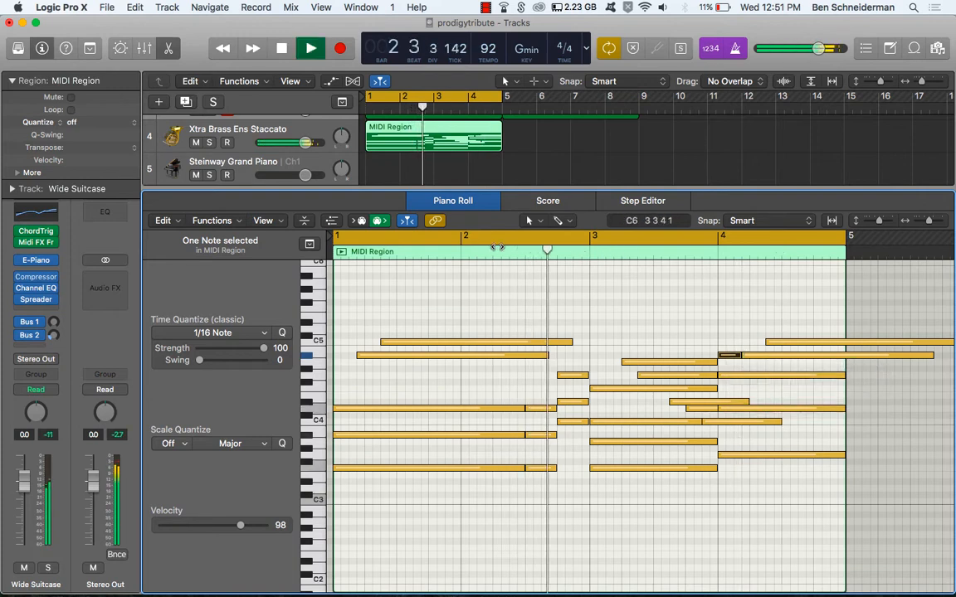
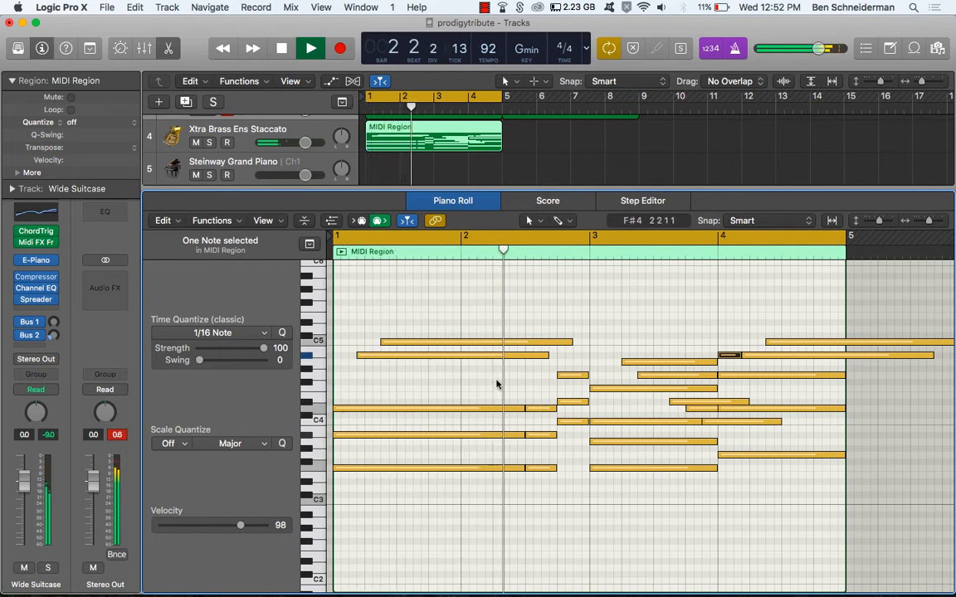
# Step: Close the note editor and delete the empty Steinway Grand Piano track
pyautogui.press('e')
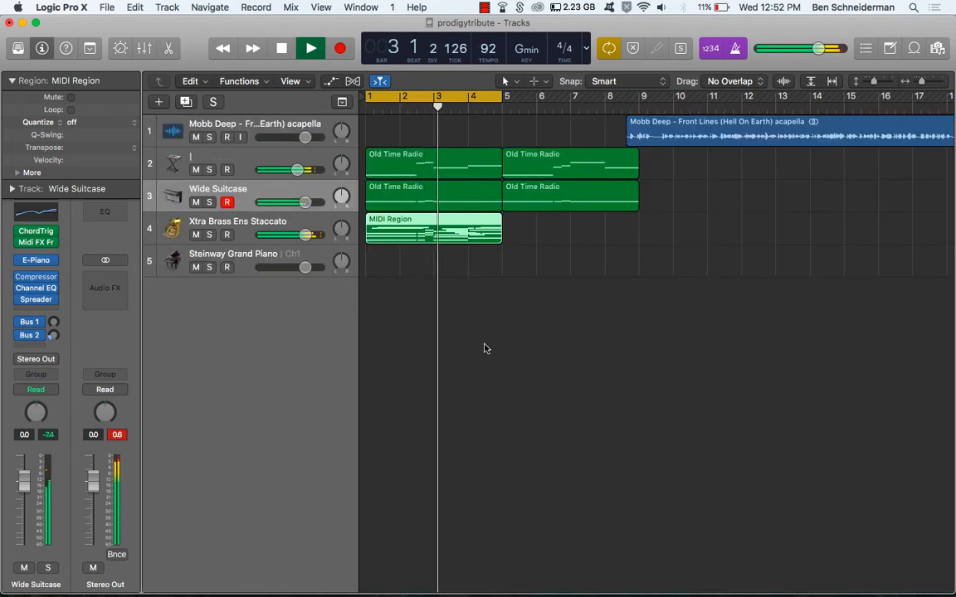
pyautogui.click(232, 260)
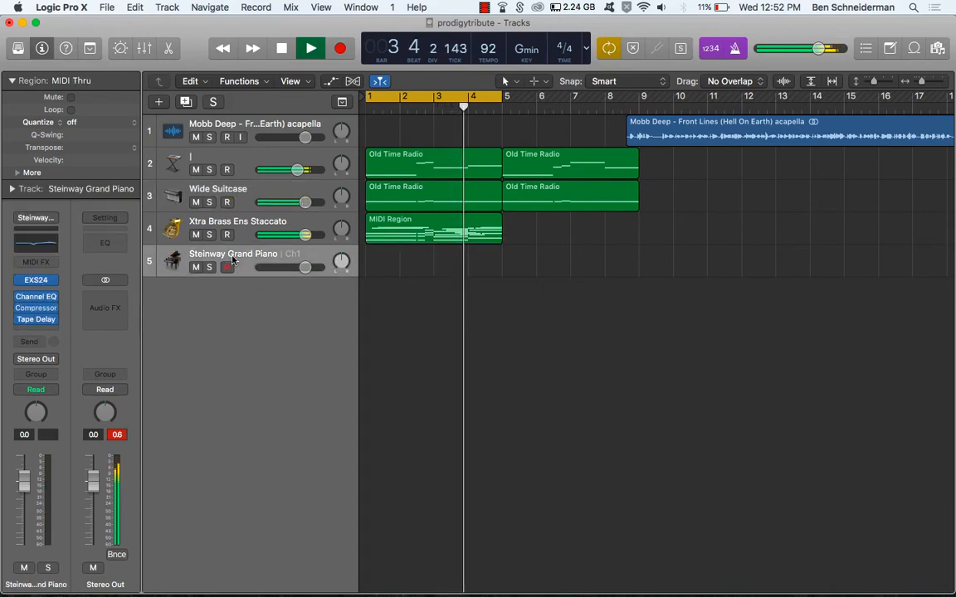
pyautogui.press('super+BackSpace')
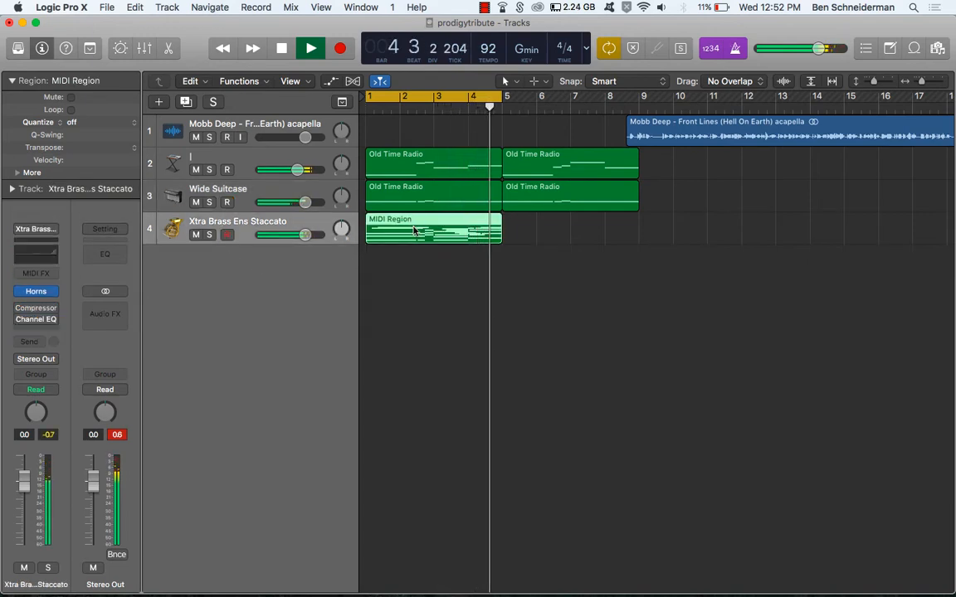
# Step: Repeat the brass region into bars 5–8 and extend the cycle range to bar 9
pyautogui.press('super+r')
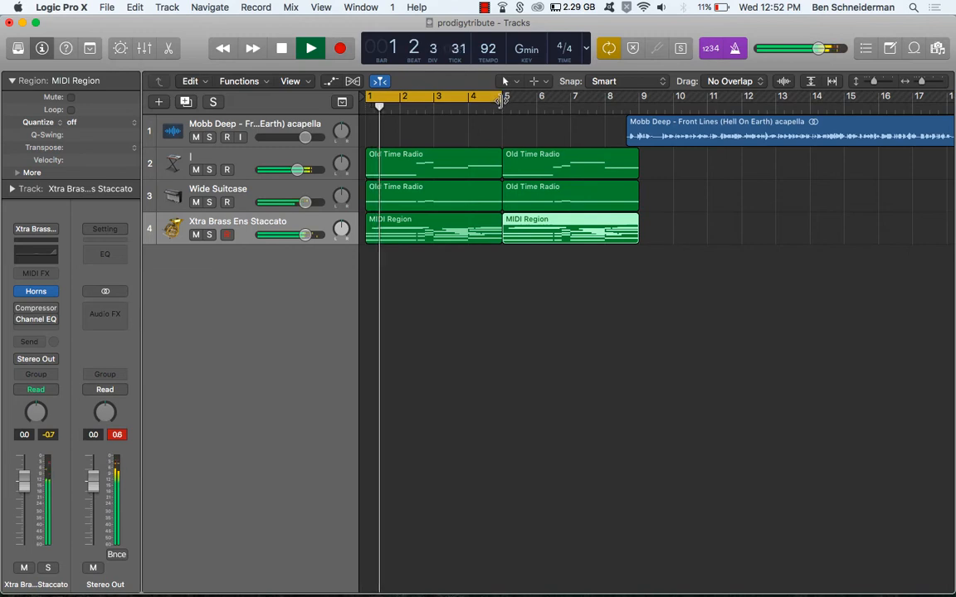
pyautogui.moveTo(500, 98); pyautogui.dragTo(640, 123)
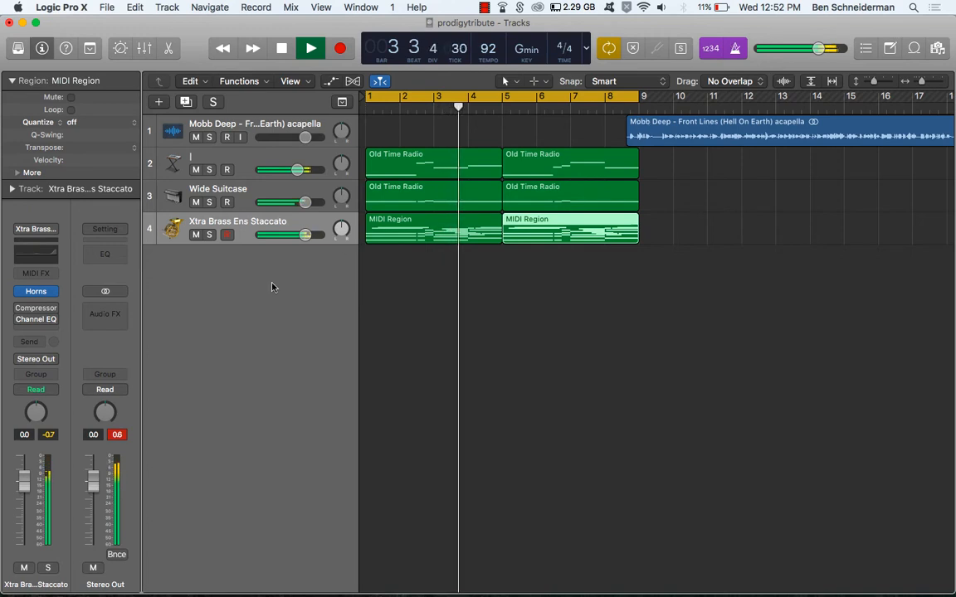
# Step: Lower the Xtra Brass Ens Staccato volume to -2.0 dB with its Compressor and Channel EQ enabled, and play from bar 1
pyautogui.moveTo(301, 240); pyautogui.dragTo(278, 241)
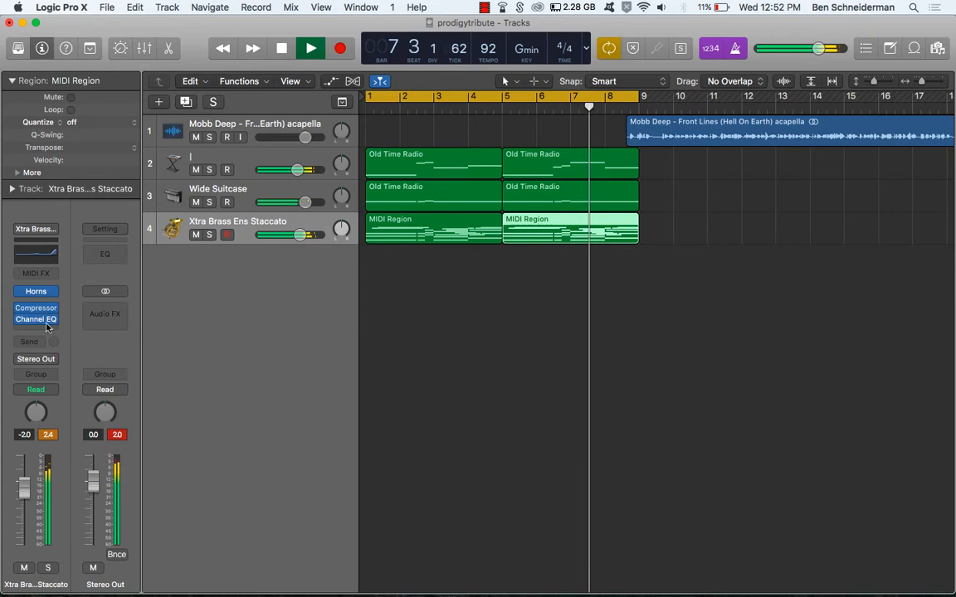
pyautogui.press('Return')
pyautogui.press('space')
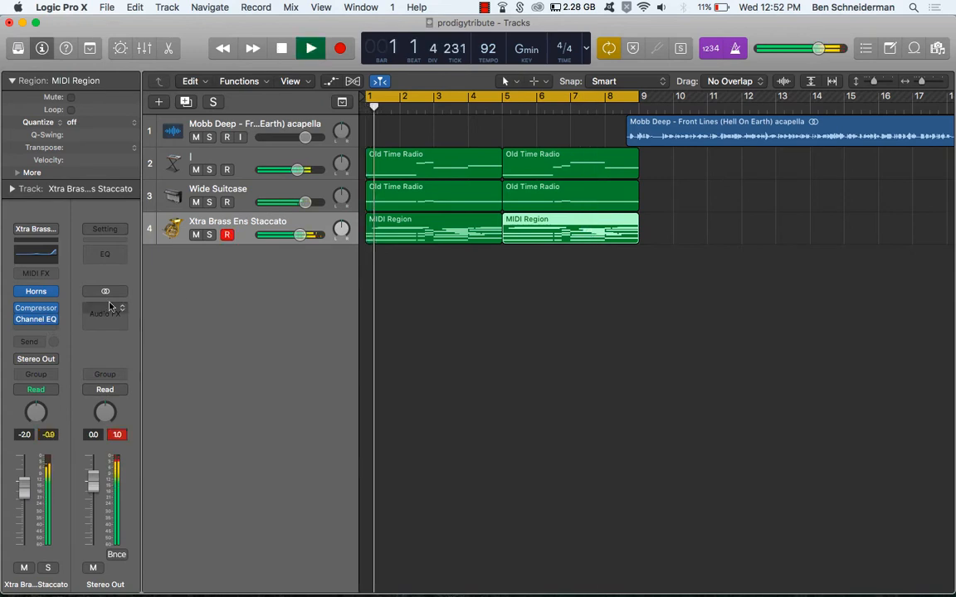
# Step: Delete the repeated brass region and replace the Wide Suitcase region in bars 5–8 with a copy of the track 2 region
pyautogui.press('Delete')
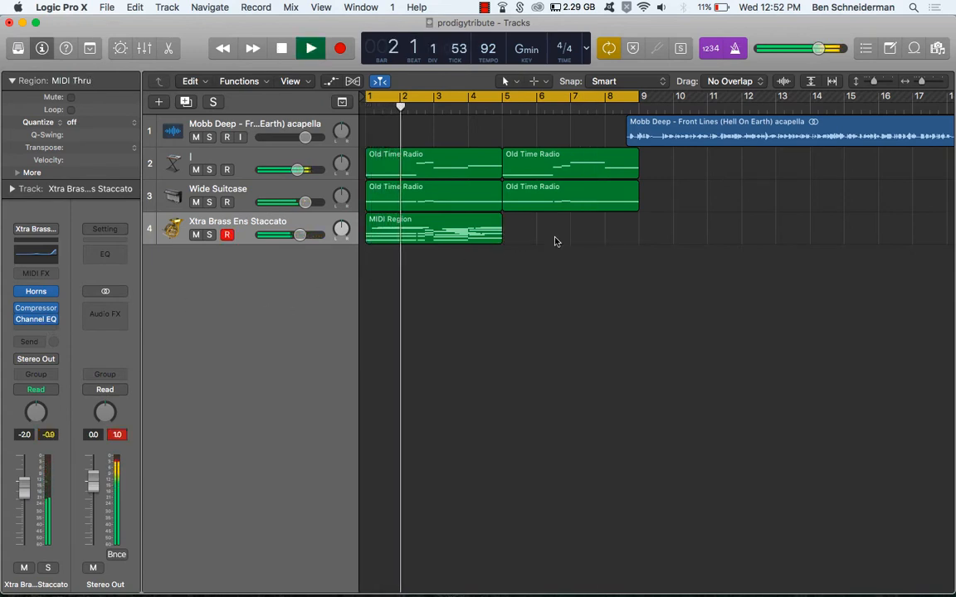
pyautogui.click(560, 191)
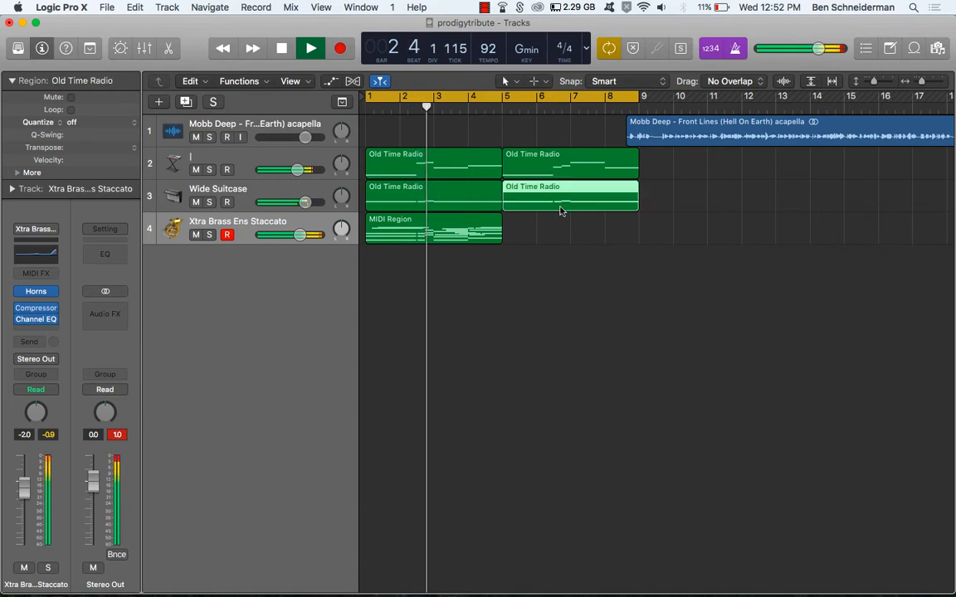
pyautogui.press('Delete')
pyautogui.click(561, 176)
pyautogui.moveTo(561, 181); pyautogui.dragTo(563, 202)
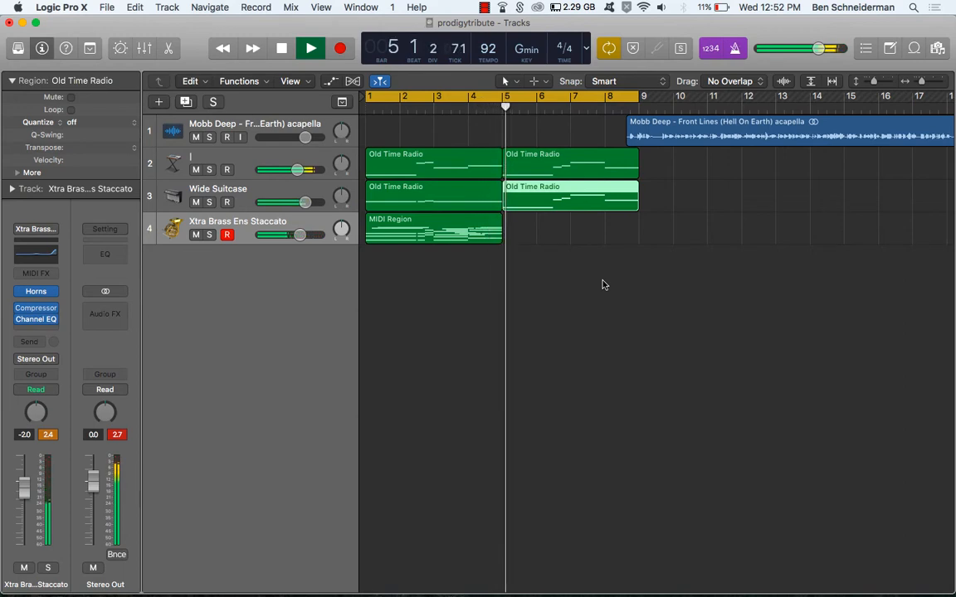
# Step: Undo the Wide Suitcase replacement, stop playback, and replace its bars 5–8 region again with a copy of the region above
pyautogui.press('super+z')
pyautogui.press('super+shift+z')
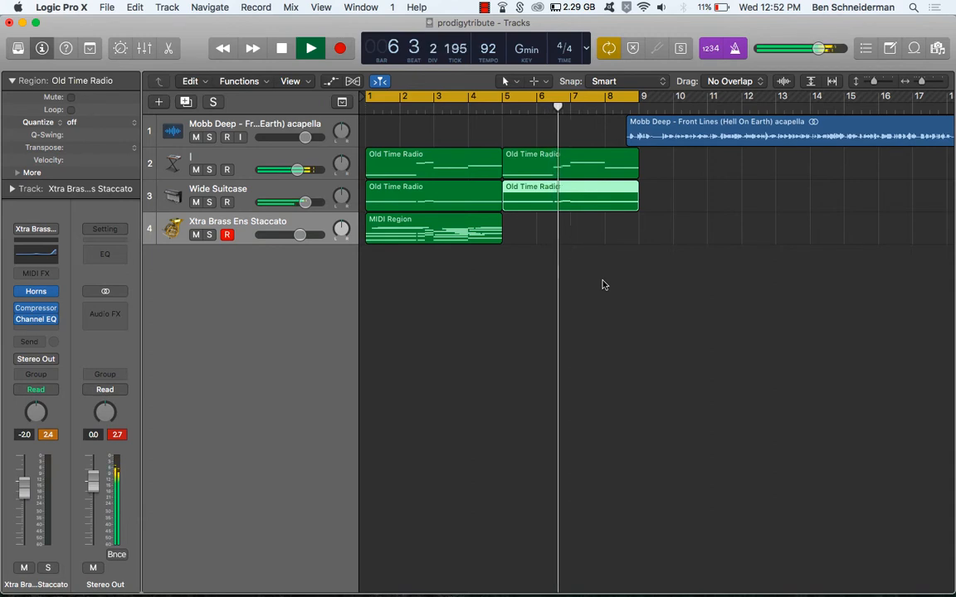
pyautogui.press('space')
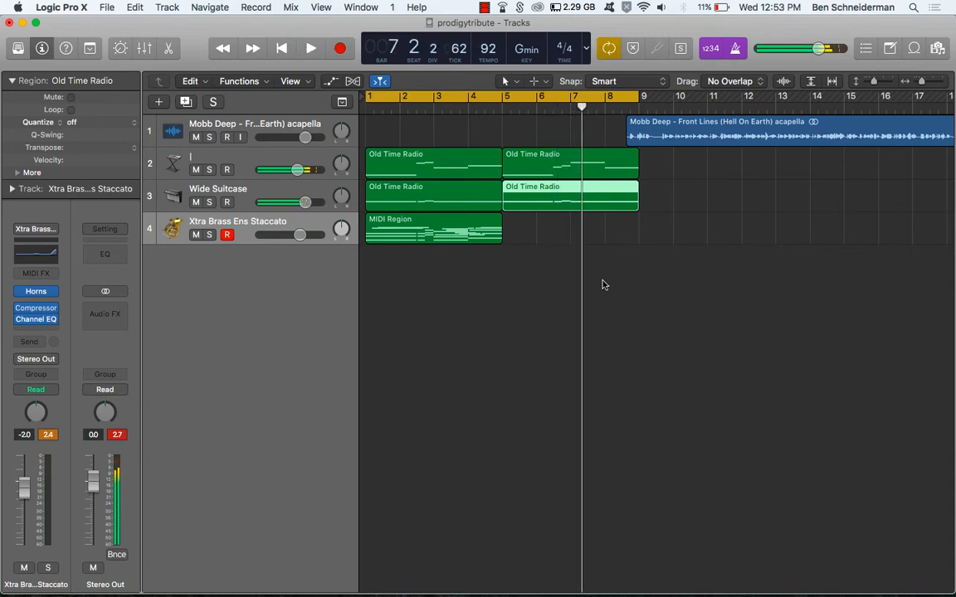
pyautogui.press('Delete')
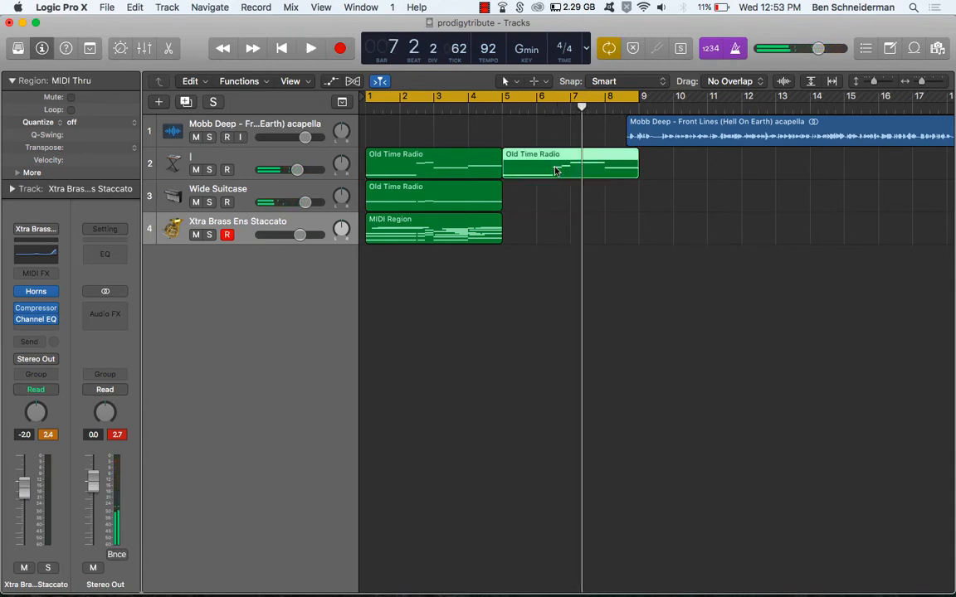
pyautogui.moveTo(558, 161); pyautogui.dragTo(558, 194)
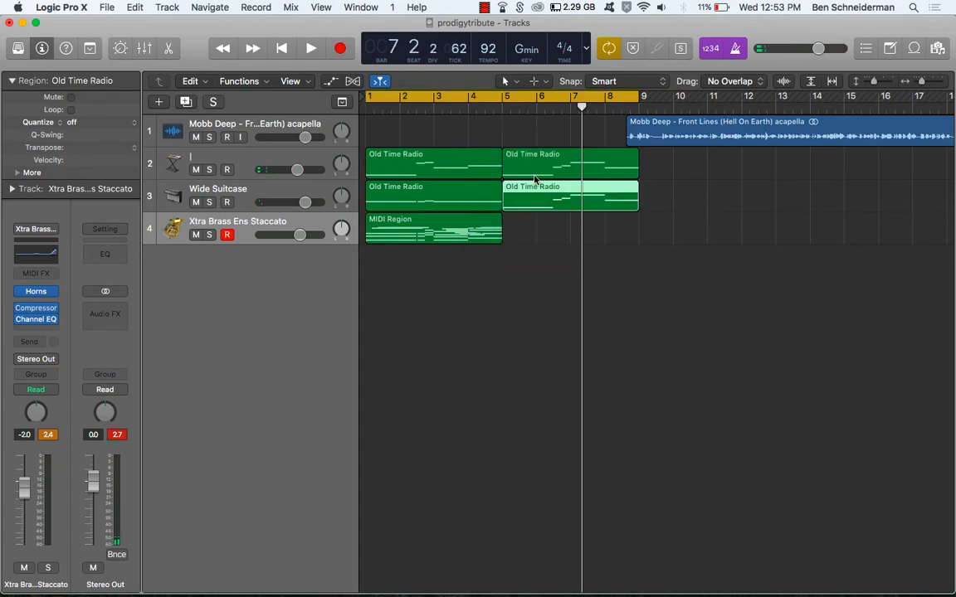
# Step: Open Midi FX Freeze on the Wide Suitcase track, place the playhead at bar 5 and clear the previous MIDI capture
pyautogui.click(255, 190)
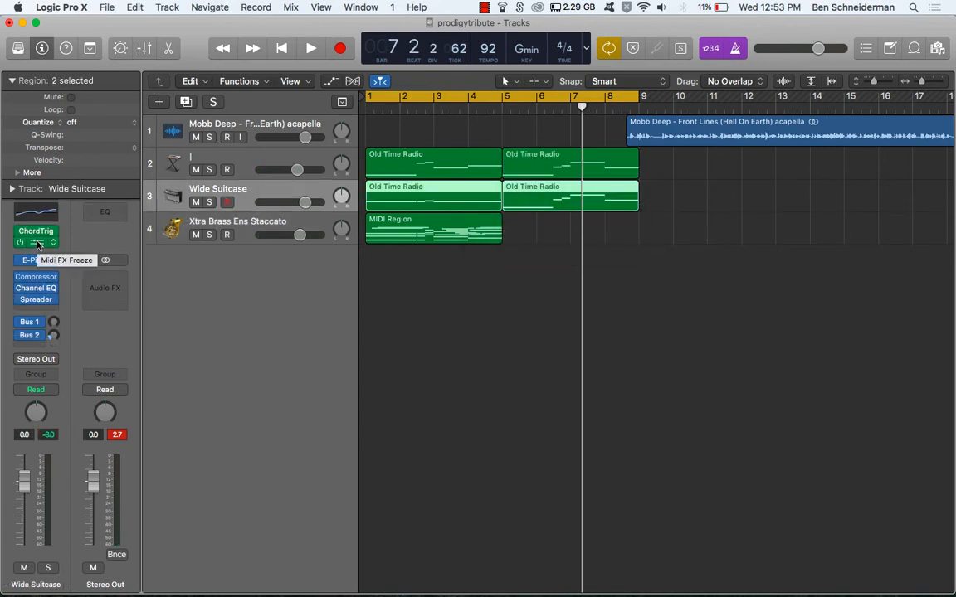
pyautogui.click(37, 243)
pyautogui.click(501, 110)
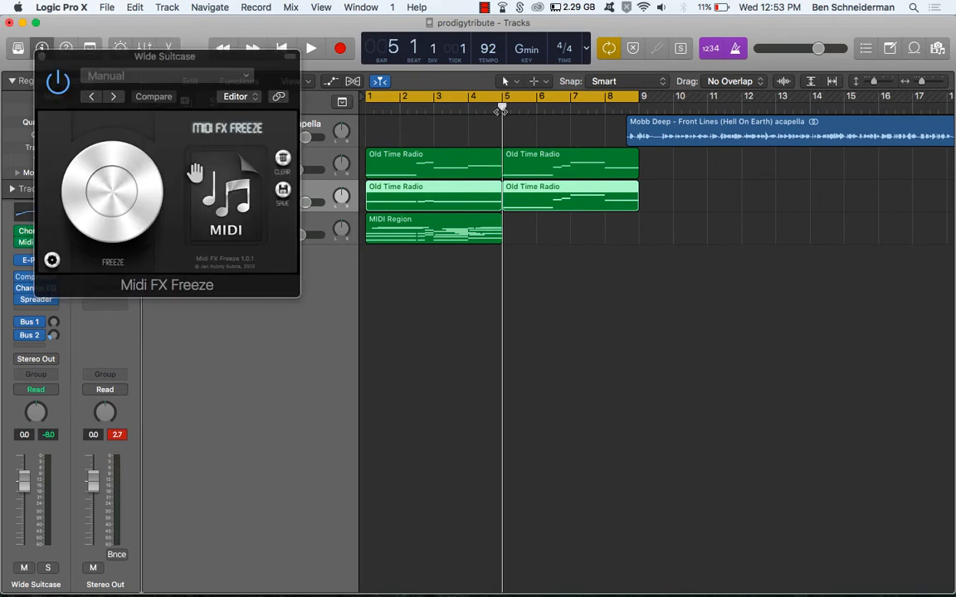
pyautogui.click(117, 183)
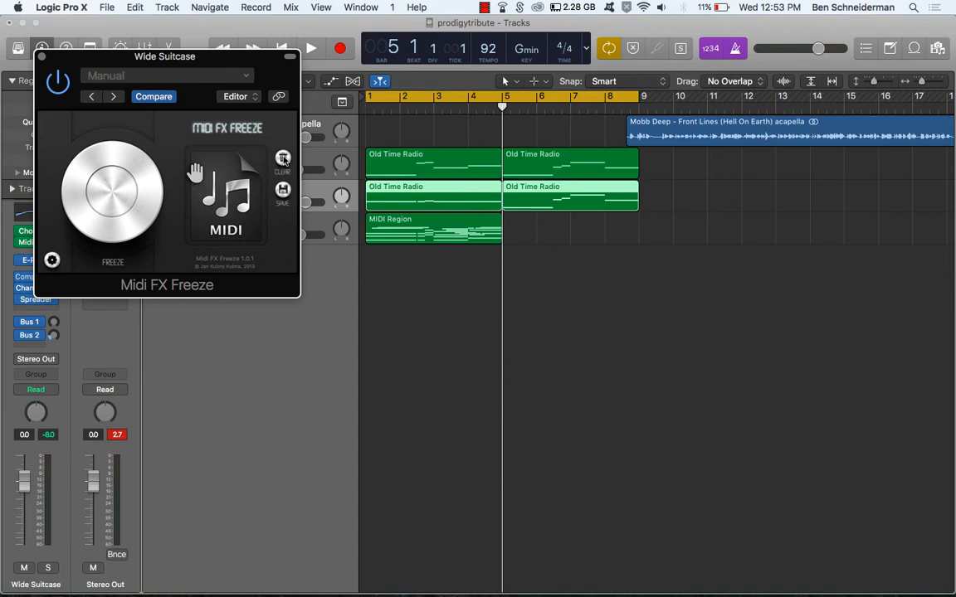
pyautogui.click(283, 158)
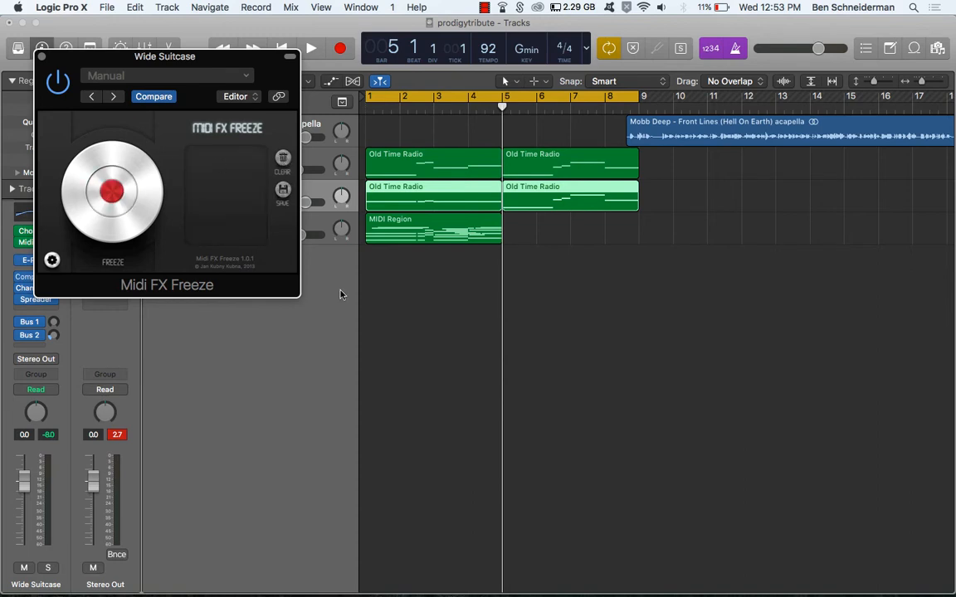
# Step: Try capturing the Wide Suitcase chords with cycle mode still on, and clear the captured MIDI
pyautogui.press('space')
pyautogui.press('space')
pyautogui.press('Return')
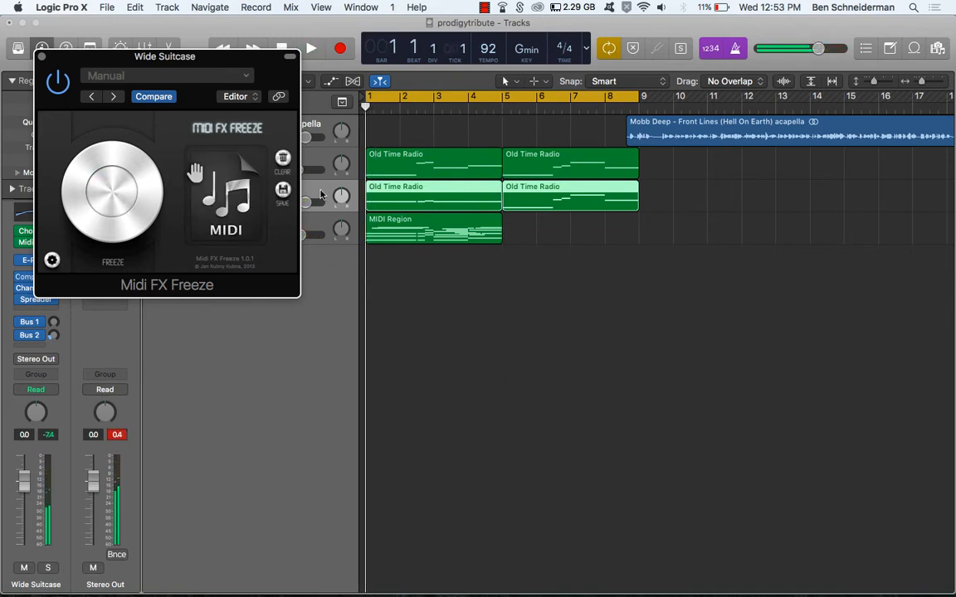
pyautogui.click(283, 158)
# Step: Turn off cycle mode and capture the Wide Suitcase chords from bar 5 to the end of bar 8 with Midi FX Freeze
pyautogui.click(503, 100)
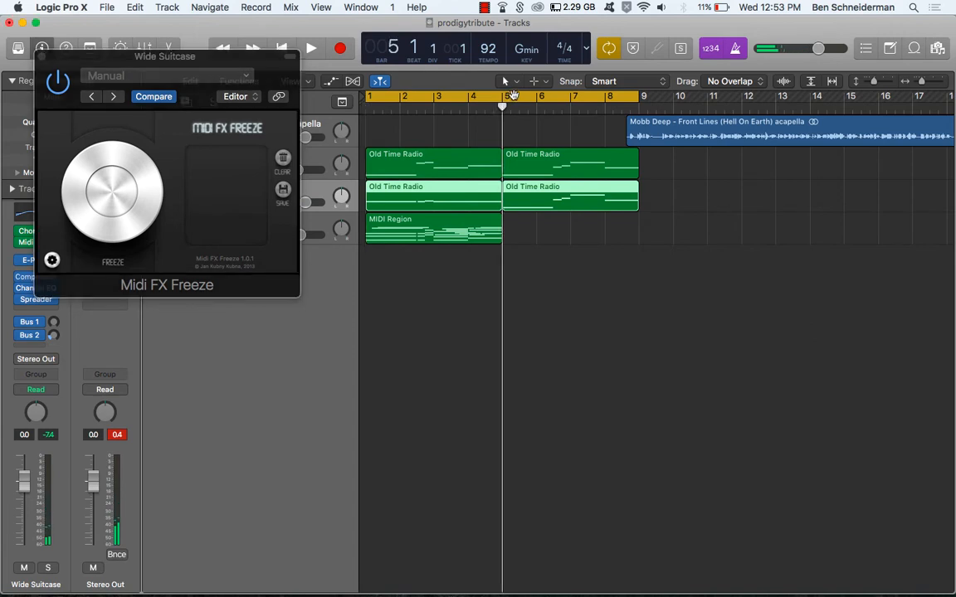
pyautogui.click(506, 94)
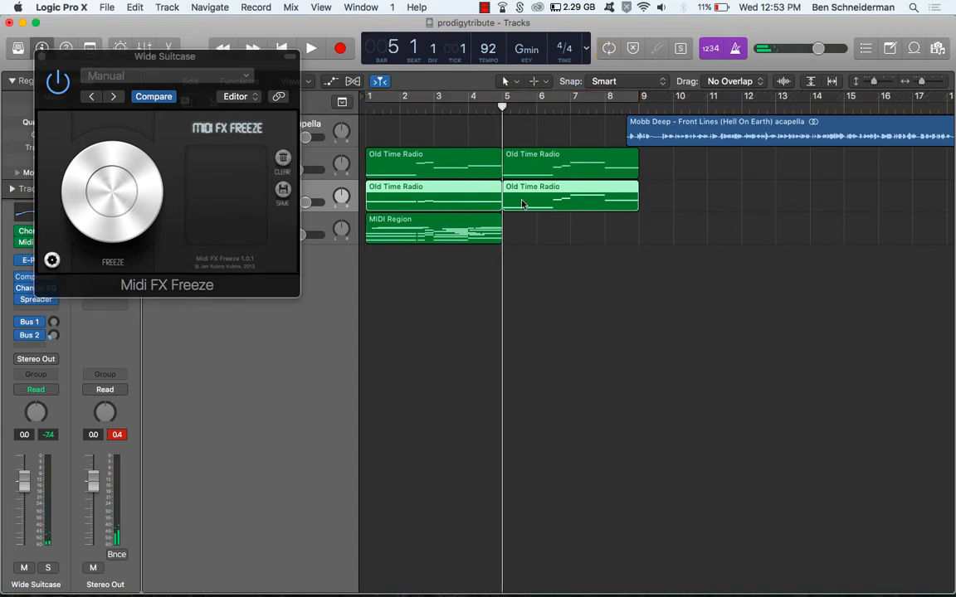
pyautogui.click(105, 174)
pyautogui.press('space')
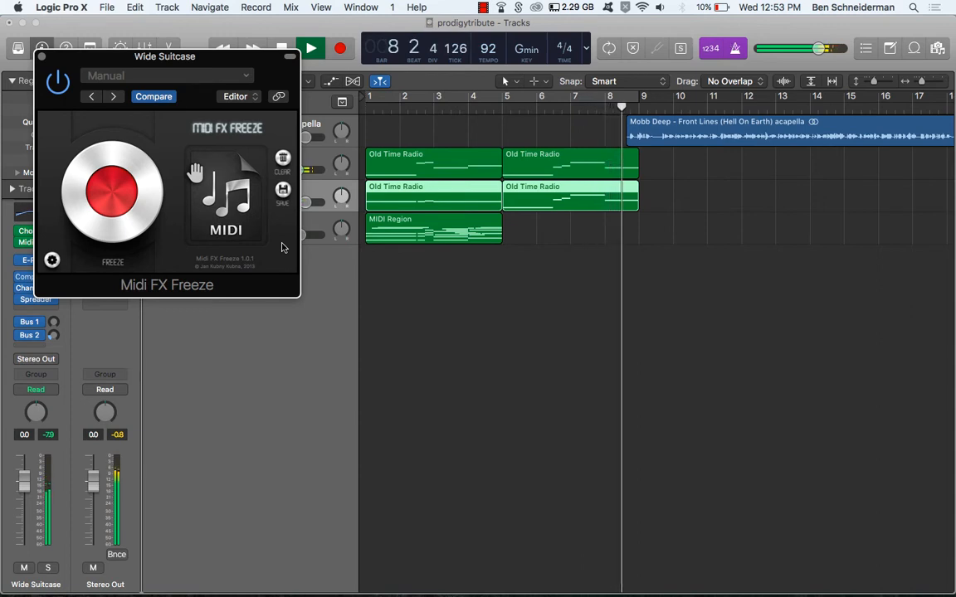
pyautogui.press('space')
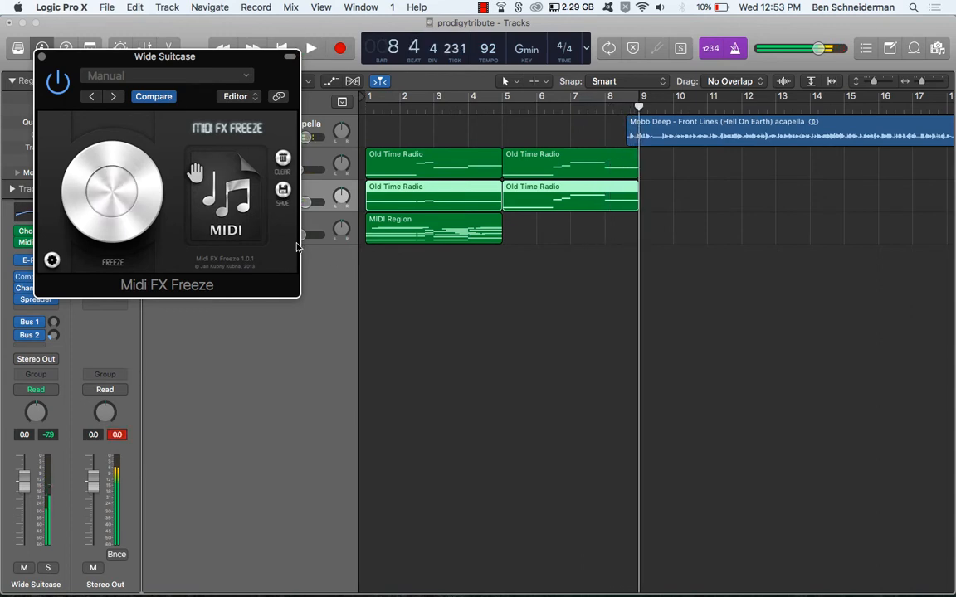
# Step: Place the captured MIDI on a new track at bar 5 without importing tempo, and close the Midi FX Freeze window
pyautogui.moveTo(232, 197); pyautogui.dragTo(505, 265)
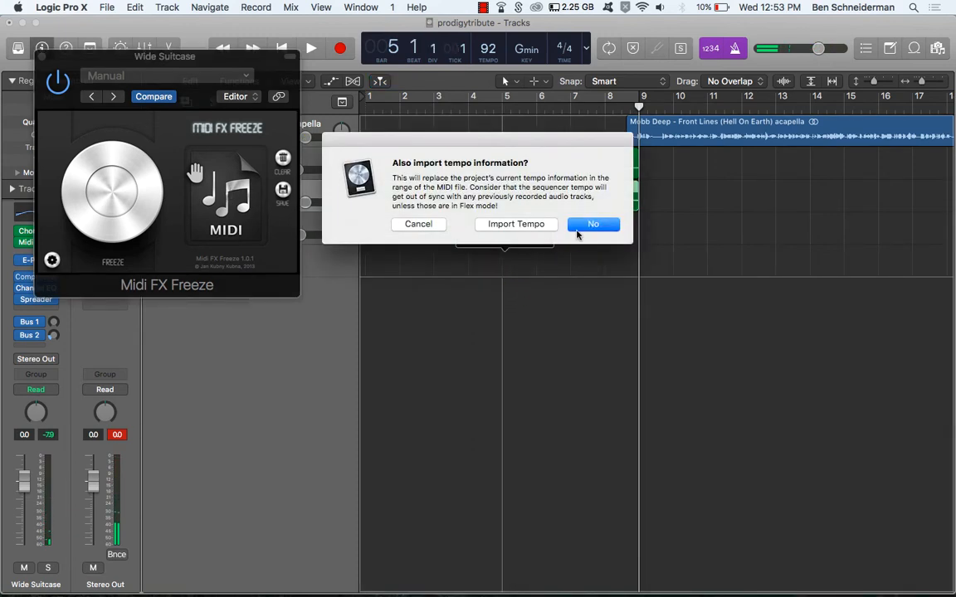
pyautogui.click(593, 226)
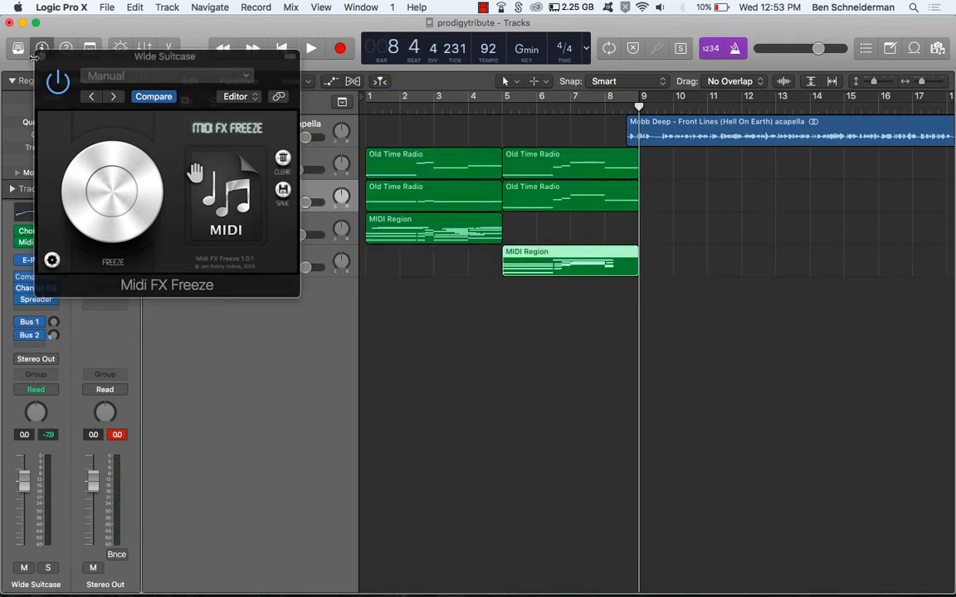
pyautogui.click(39, 57)
# Step: Move the captured MIDI region to bars 5–8 of the brass track and delete the leftover Steinway Grand Piano track
pyautogui.click(235, 258)
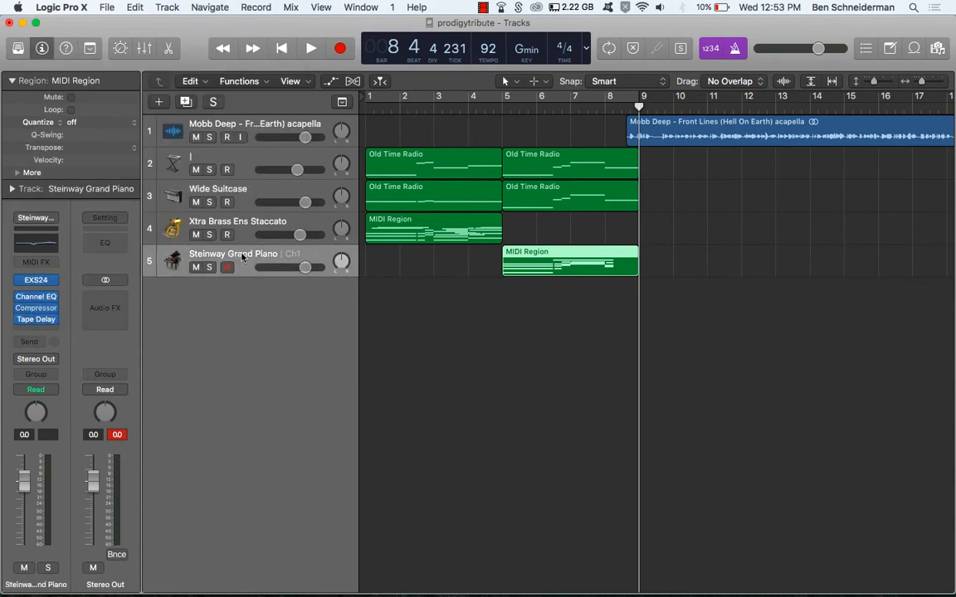
pyautogui.moveTo(580, 266); pyautogui.dragTo(581, 233)
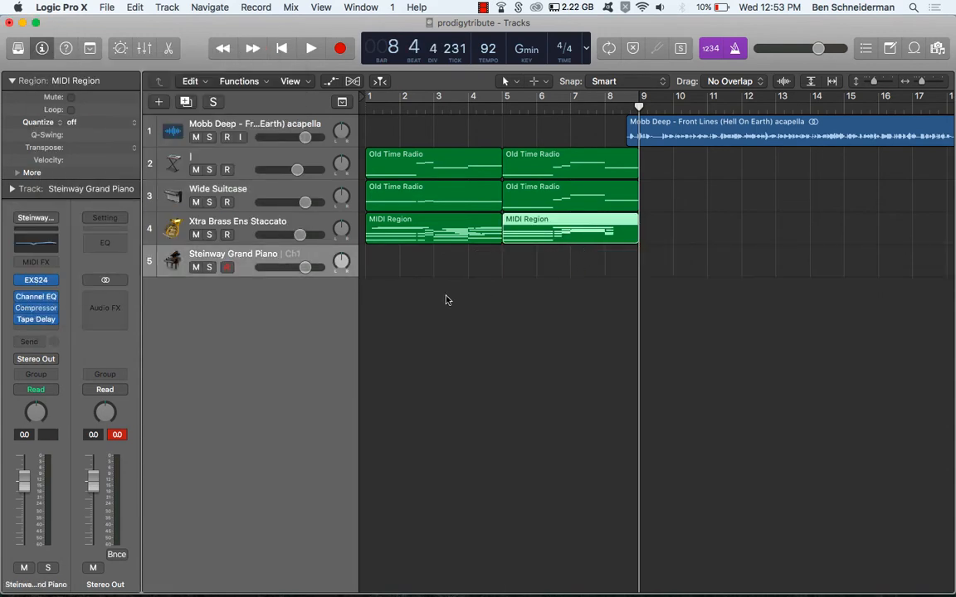
pyautogui.press('super+BackSpace')
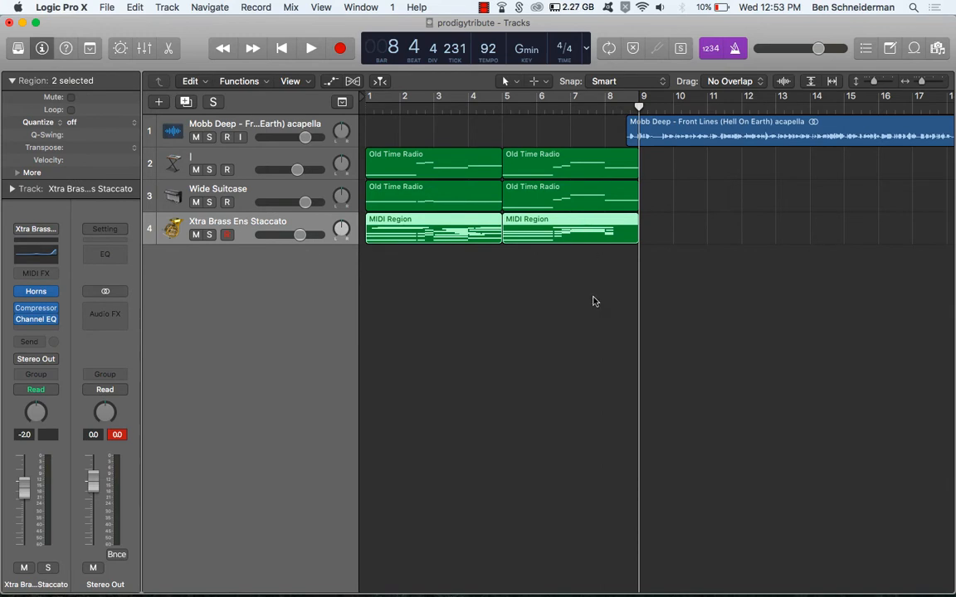
# Step: Lengthen the four bar 8 chord notes in the second brass region to the end of the bar, and play from bar 5
pyautogui.click(590, 257)
pyautogui.doubleClick(583, 235)
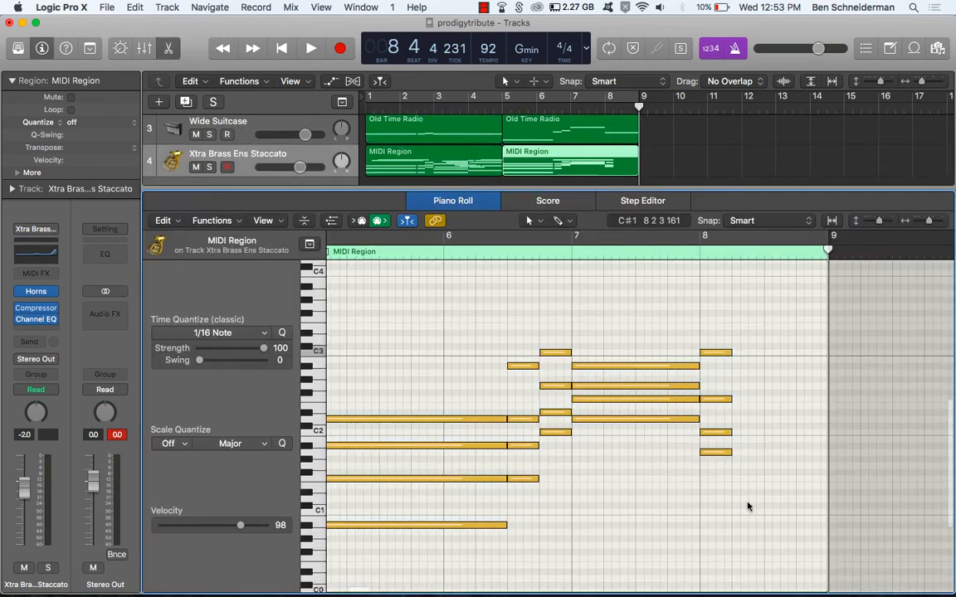
pyautogui.moveTo(747, 506); pyautogui.dragTo(829, 365)
pyautogui.hscroll(-3, 631, 415)
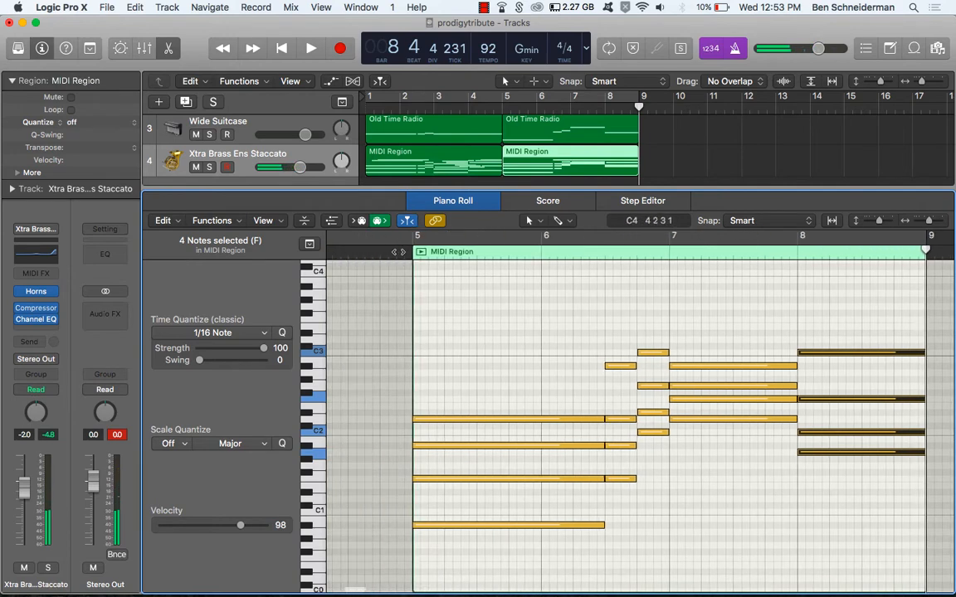
pyautogui.press('space')
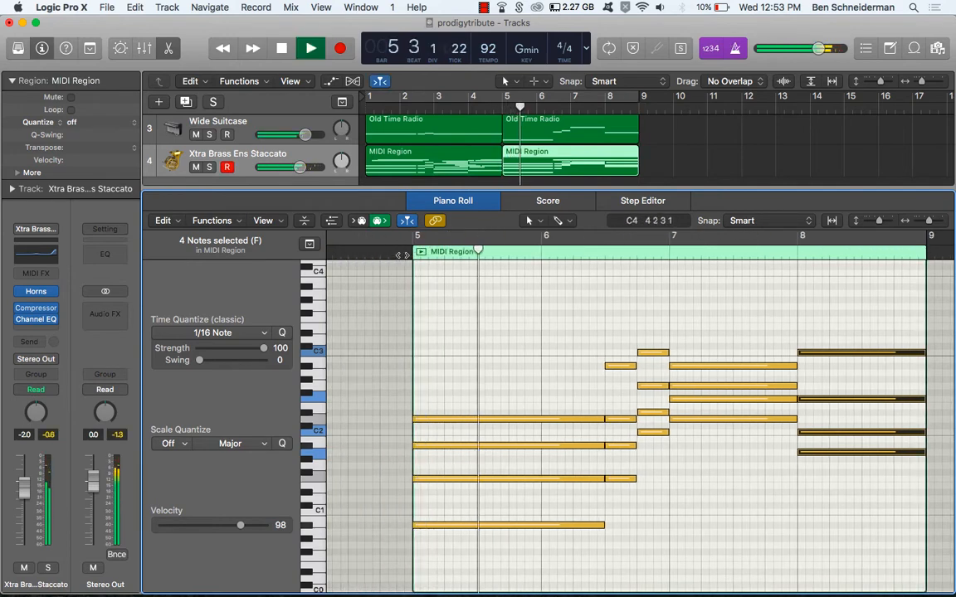
# Step: Transpose all the notes of the second brass region up two octaves, play from bar 1, and close the editor
pyautogui.click(441, 337)
pyautogui.press('super+a')
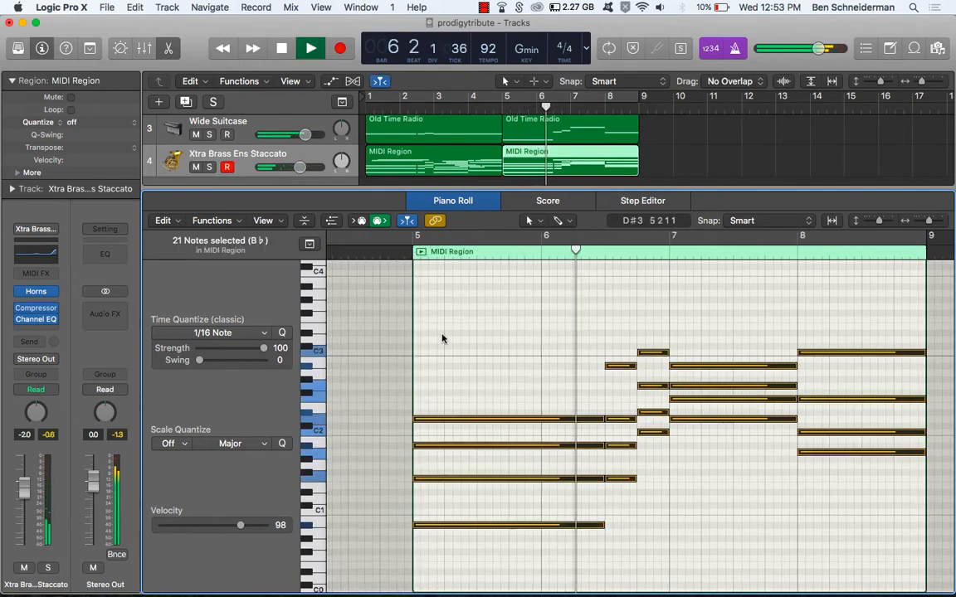
pyautogui.hotkey('shift', 'alt', 'Up')
pyautogui.hotkey('shift', 'alt', 'Up')
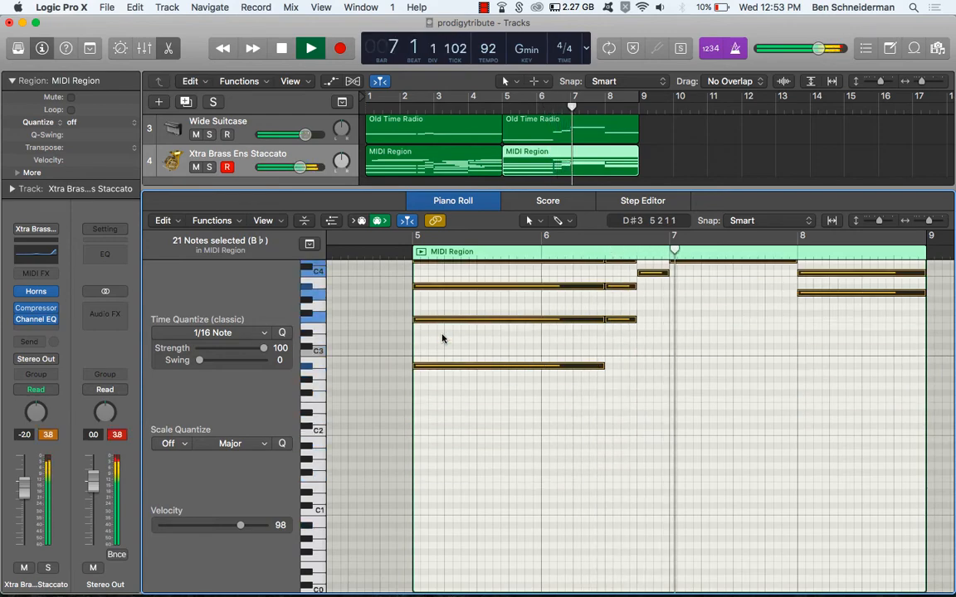
pyautogui.scroll(3, 521, 472)
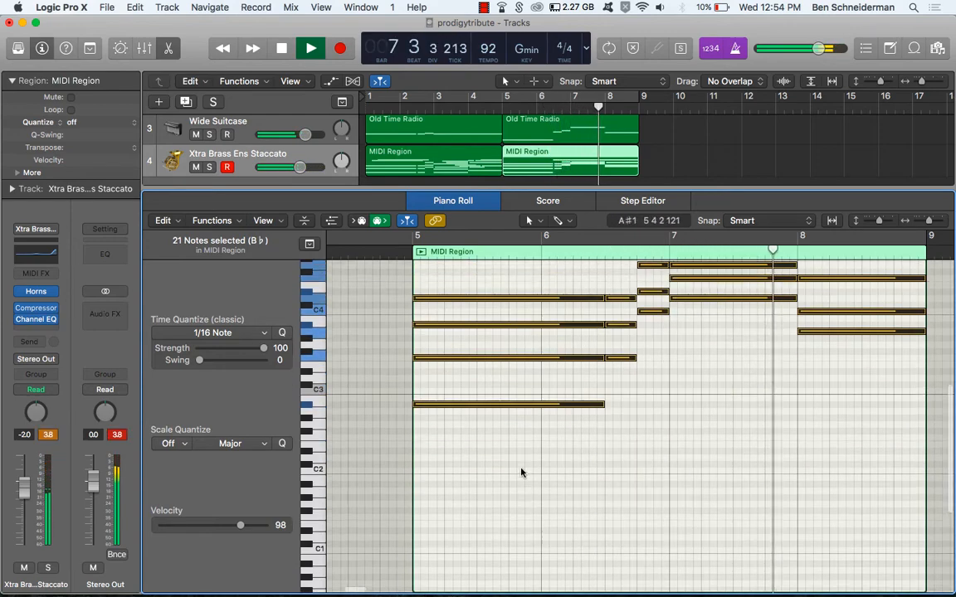
pyautogui.scroll(10, 521, 472)
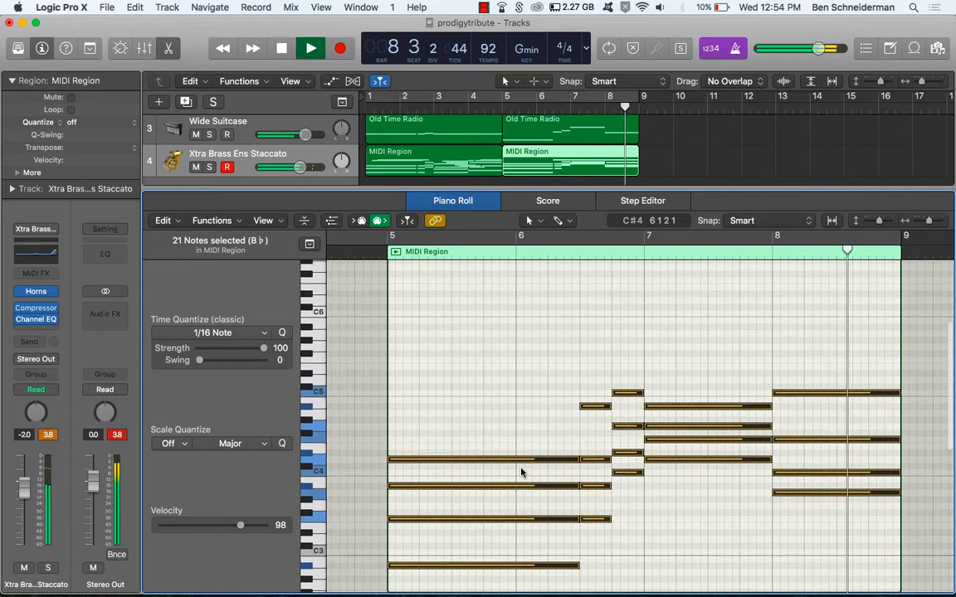
pyautogui.press('Return')
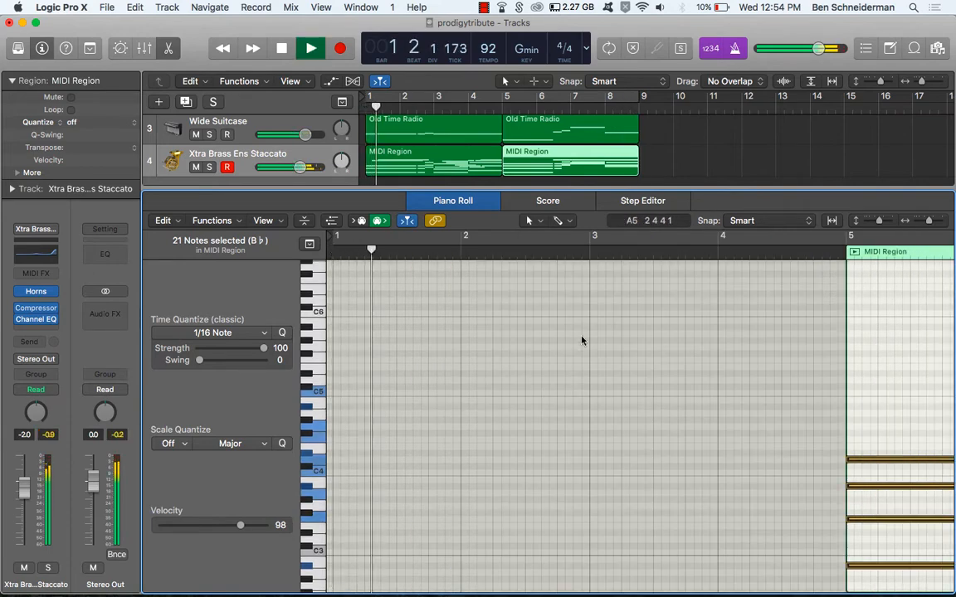
pyautogui.press('e')
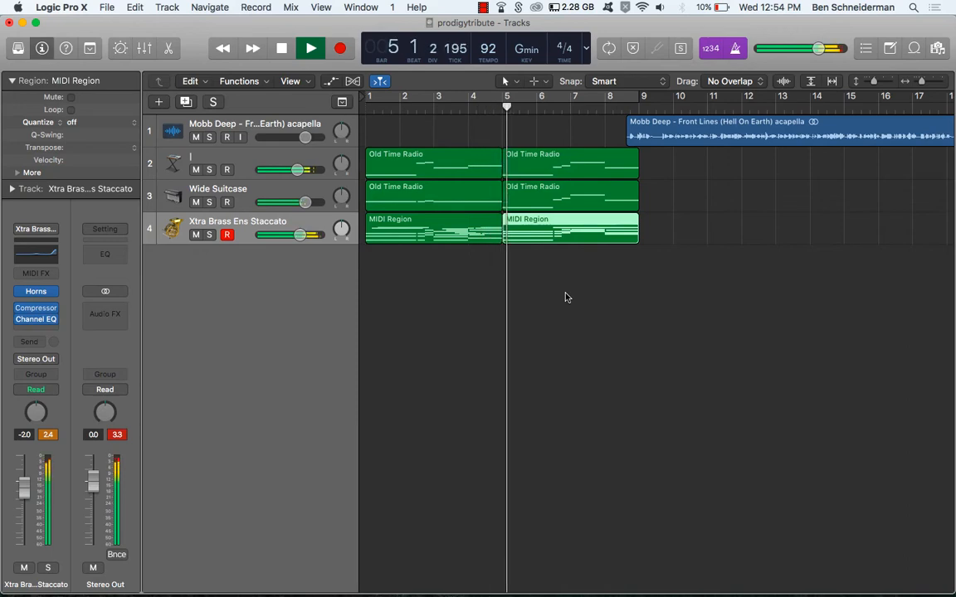
# Step: Raise the bar 5 C2 note in the second Wide Suitcase region by one octave, and close the editor
pyautogui.click(538, 207)
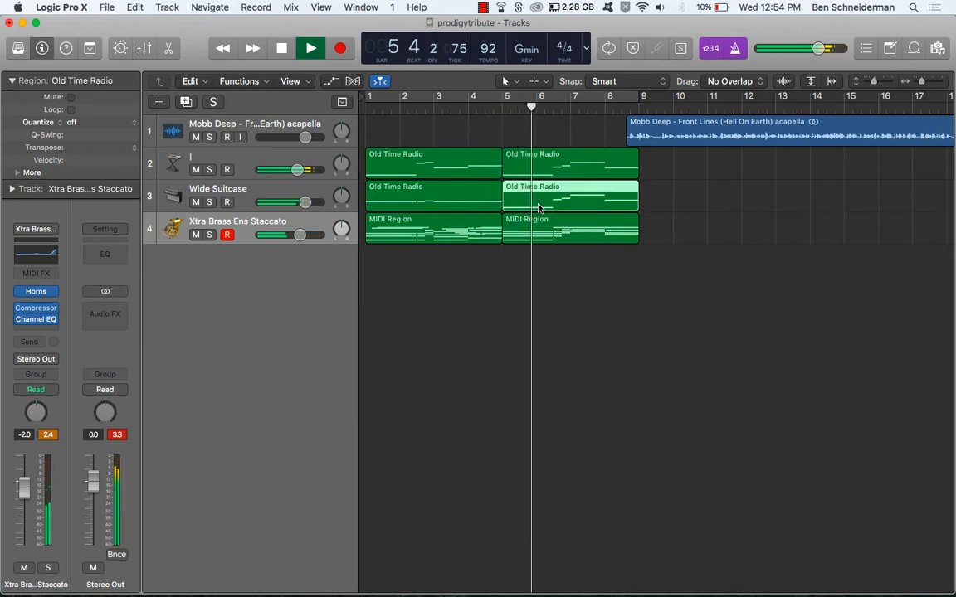
pyautogui.click(533, 228)
pyautogui.doubleClick(528, 206)
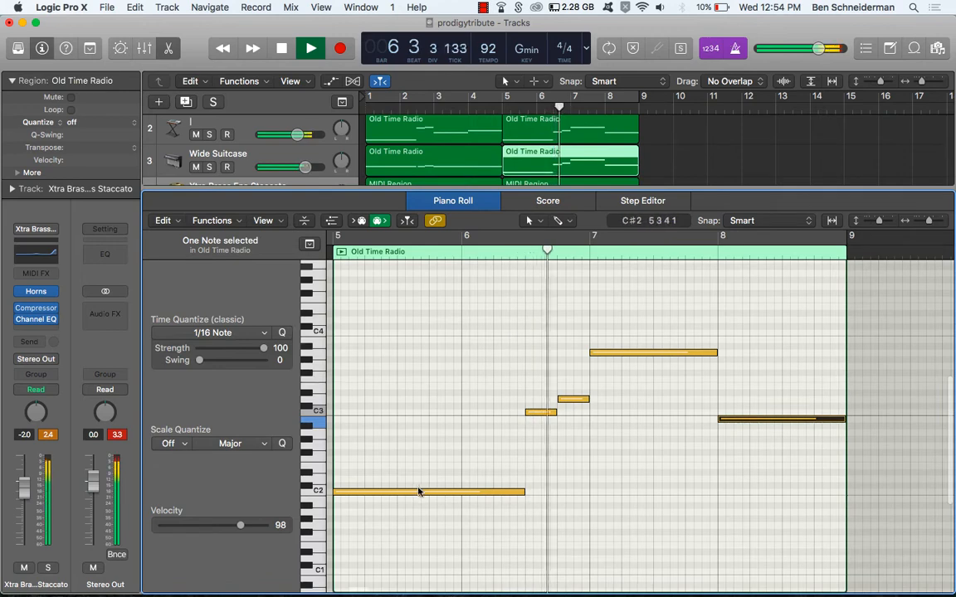
pyautogui.hotkey('alt', 'shift', 'Up')
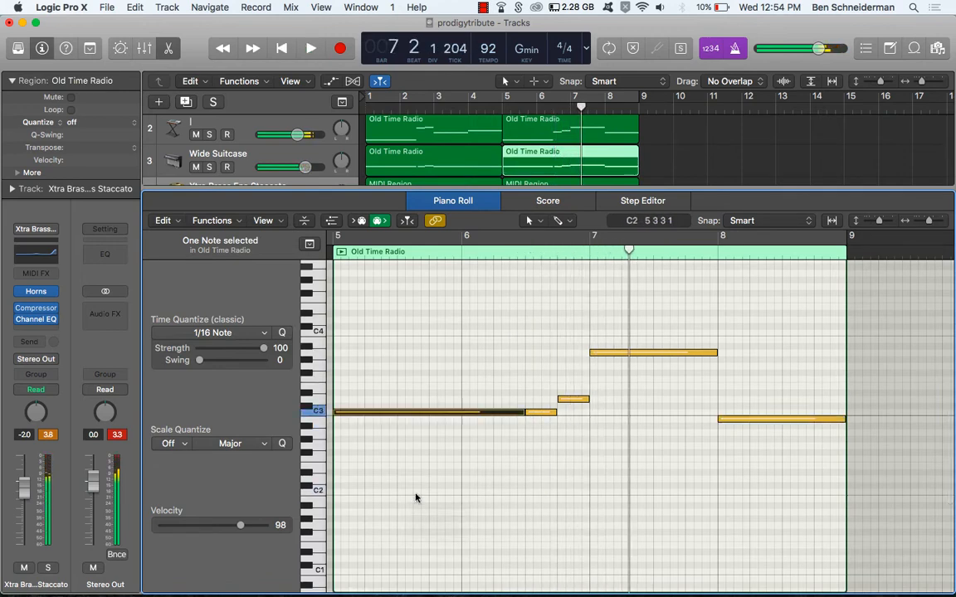
pyautogui.press('e')
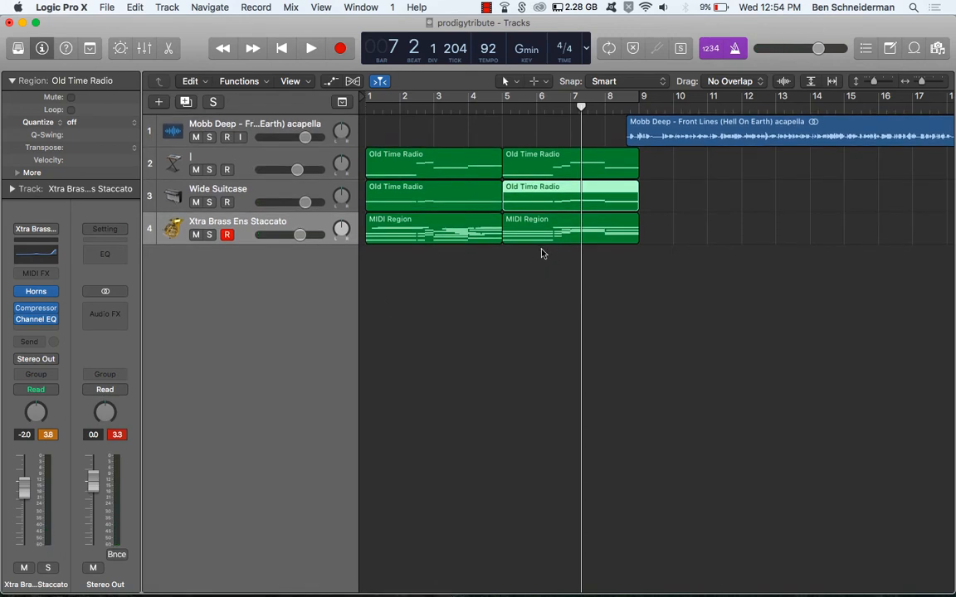
# Step: Repeat the six MIDI regions from bar 9 onward, and delete the Wide Suitcase regions in bars 1–8 and the brass region in bars 1–4
pyautogui.moveTo(560, 272); pyautogui.dragTo(448, 176)
pyautogui.press('super+r')
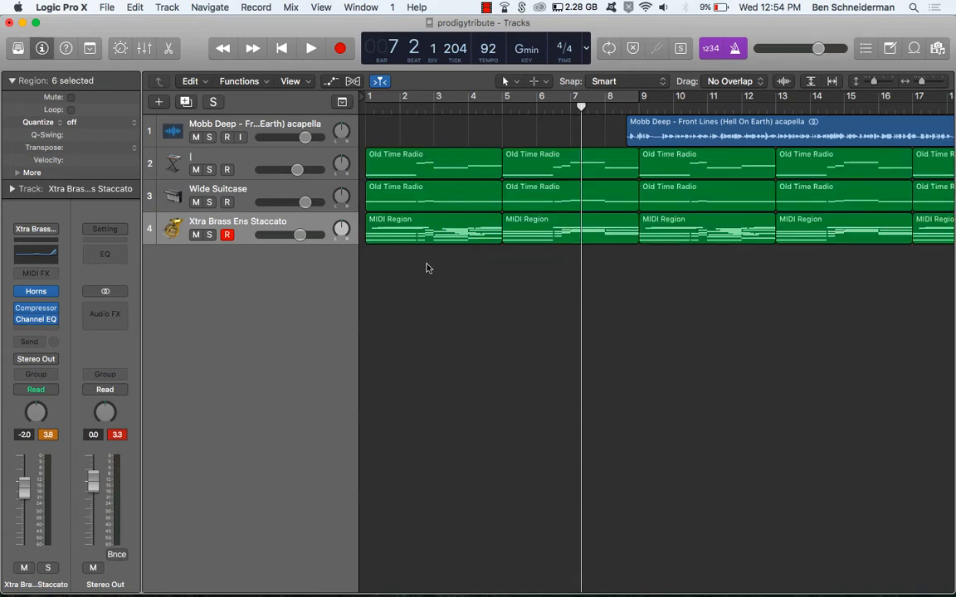
pyautogui.moveTo(425, 265); pyautogui.dragTo(562, 213)
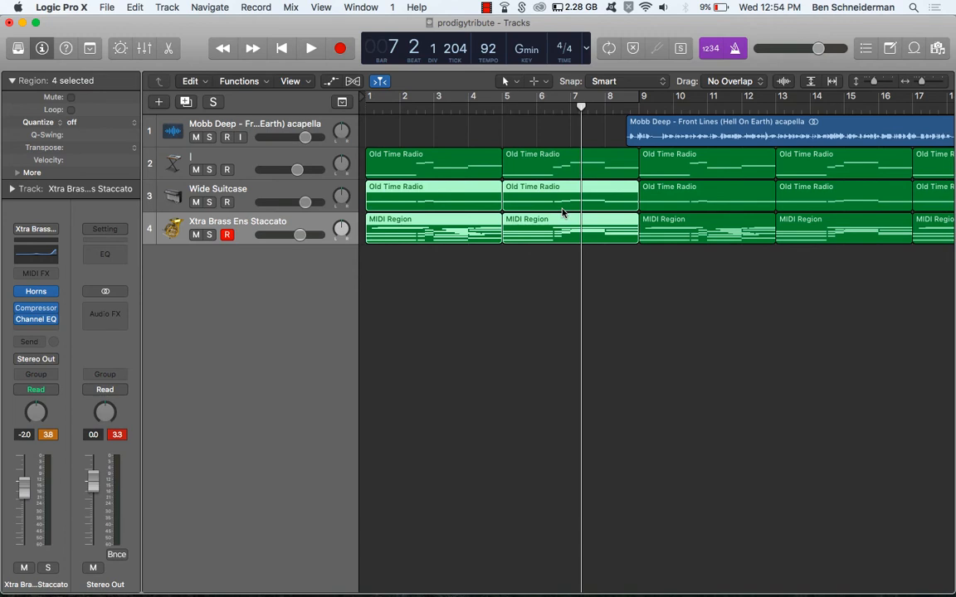
pyautogui.keyDown('shift'); pyautogui.click(460, 231); pyautogui.keyUp('shift')
pyautogui.keyDown('shift'); pyautogui.click(455, 210); pyautogui.keyUp('shift')
pyautogui.keyDown('shift'); pyautogui.click(440, 234); pyautogui.keyUp('shift')
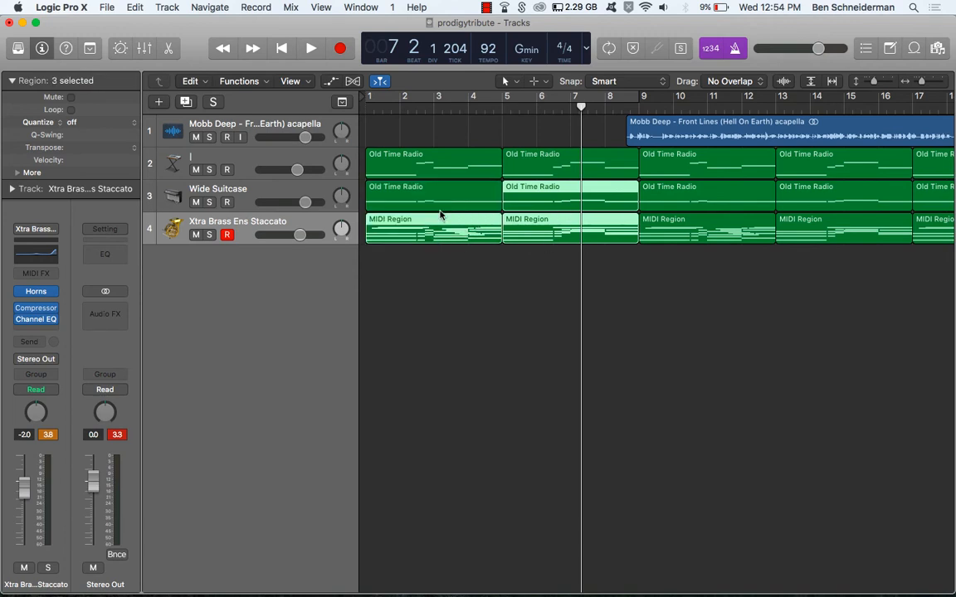
pyautogui.keyDown('shift'); pyautogui.click(440, 208); pyautogui.keyUp('shift')
pyautogui.keyDown('shift'); pyautogui.click(531, 222); pyautogui.keyUp('shift')
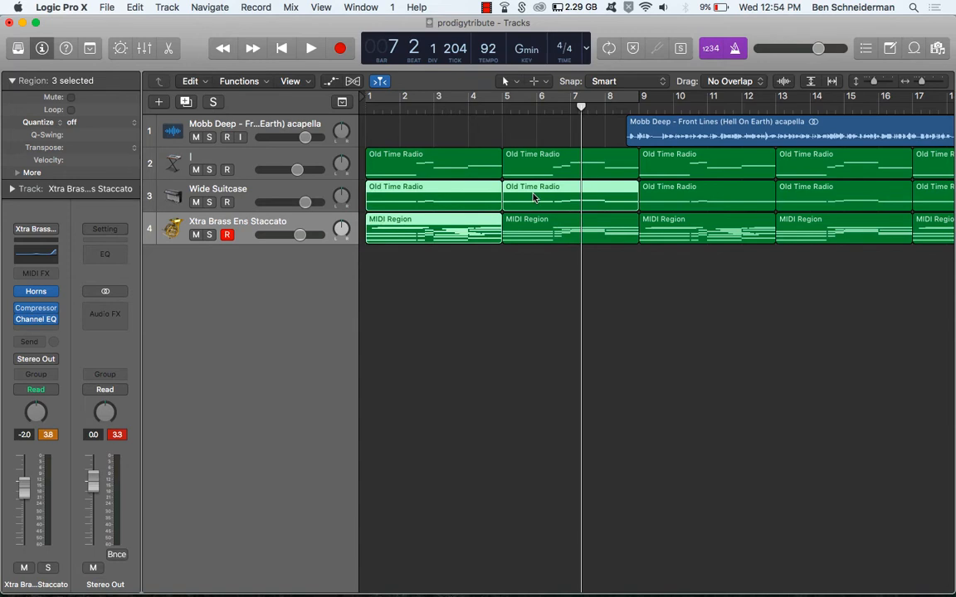
pyautogui.press('Delete')
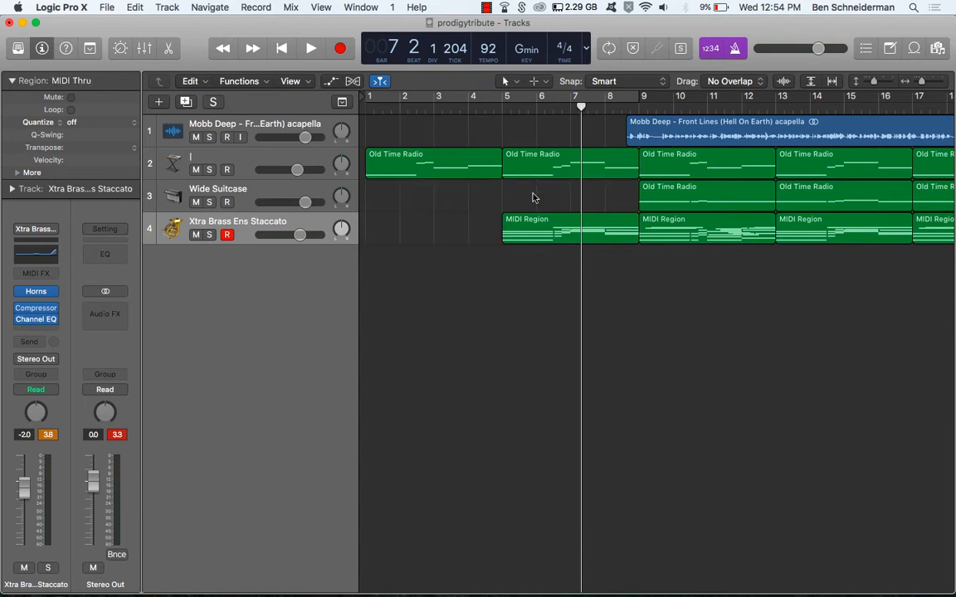
pyautogui.press('Return')
pyautogui.press('space')
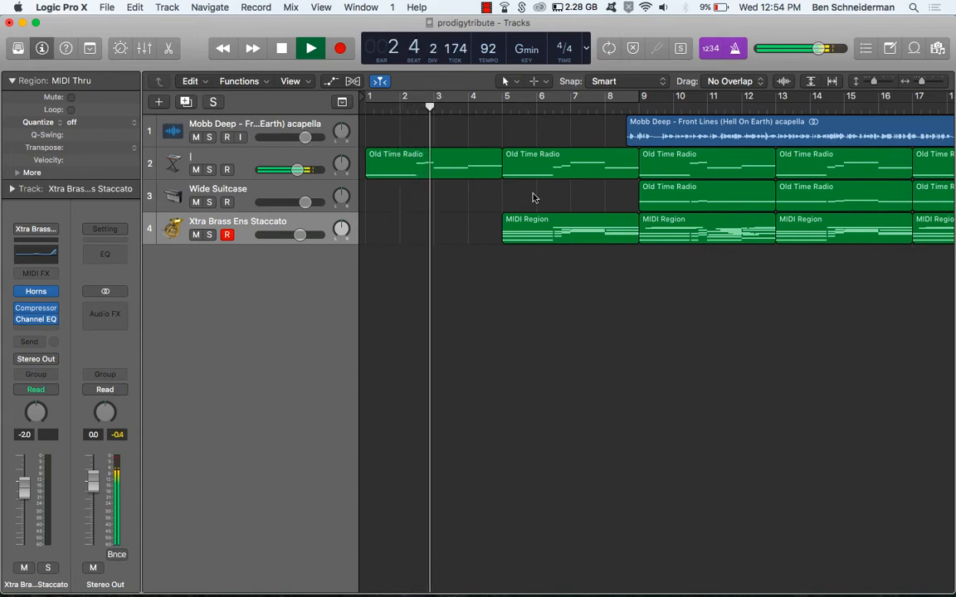
# Step: Show track automation, assign track 2's lane to Channel EQ High Cut Frequency, and turn on Snap Automation
pyautogui.press('a')
pyautogui.click(310, 221)
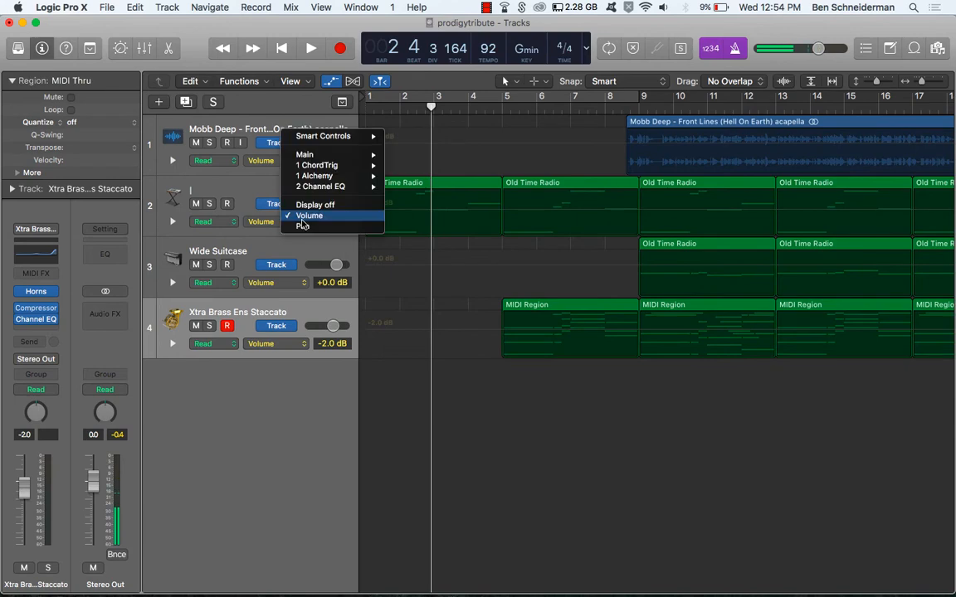
pyautogui.moveTo(339, 190)
pyautogui.click(415, 186)
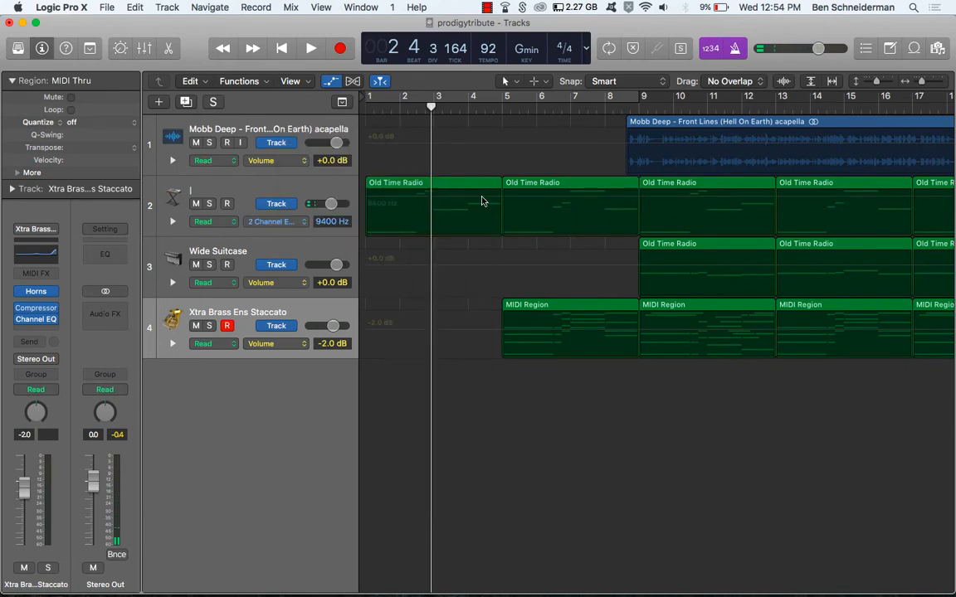
pyautogui.click(500, 199)
pyautogui.rightClick(588, 213)
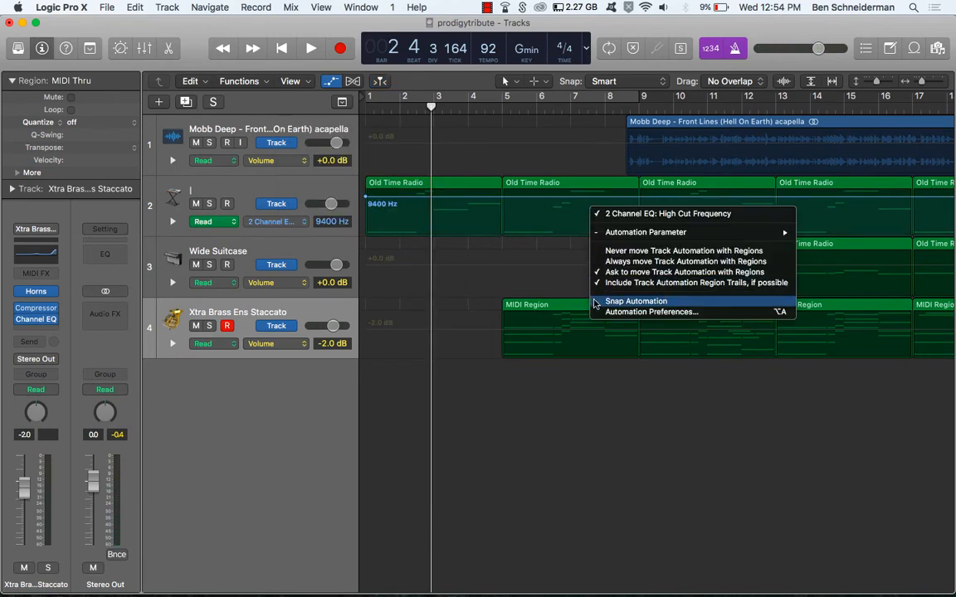
pyautogui.click(647, 303)
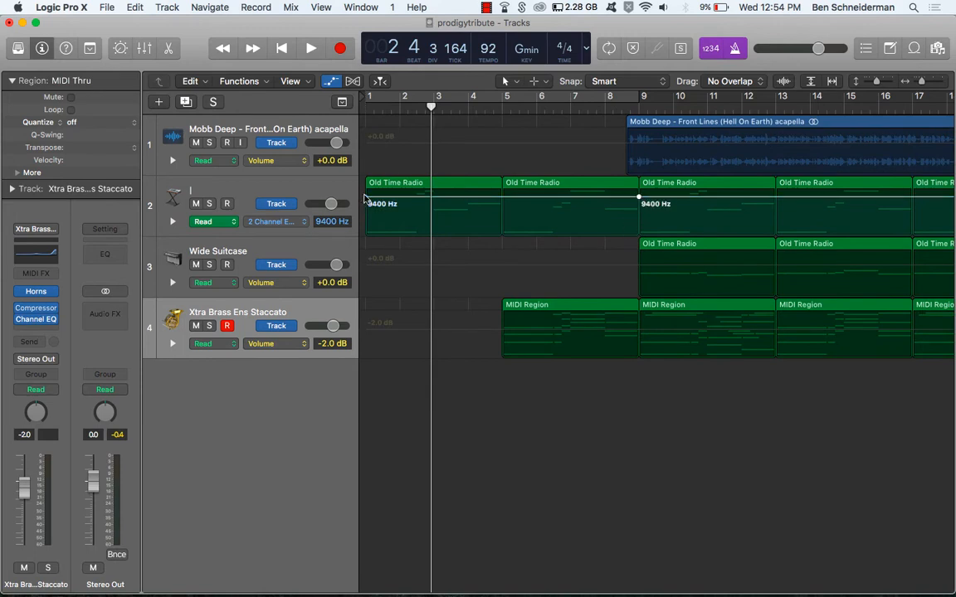
# Step: Lower track 2's High Cut automation at bar 1 to 136 Hz, ramping to 9400 Hz at bar 9, and play from the start
pyautogui.moveTo(364, 200); pyautogui.dragTo(366, 224)
pyautogui.press('Return')
pyautogui.press('space')
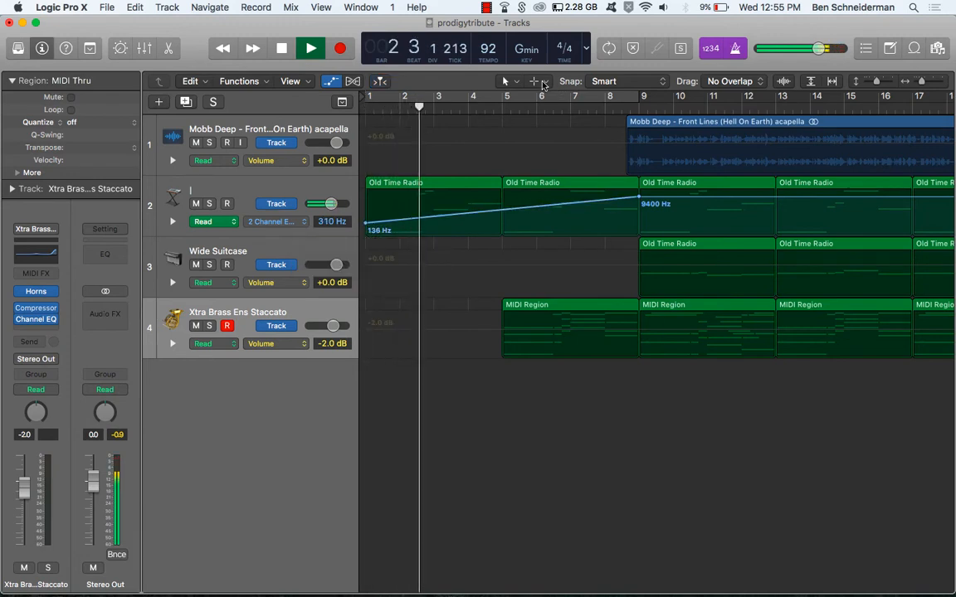
# Step: Bend the High Cut ramp downward with the Automation Curve tool so it rises slowly at first and steeply toward bar 9
pyautogui.click(542, 83)
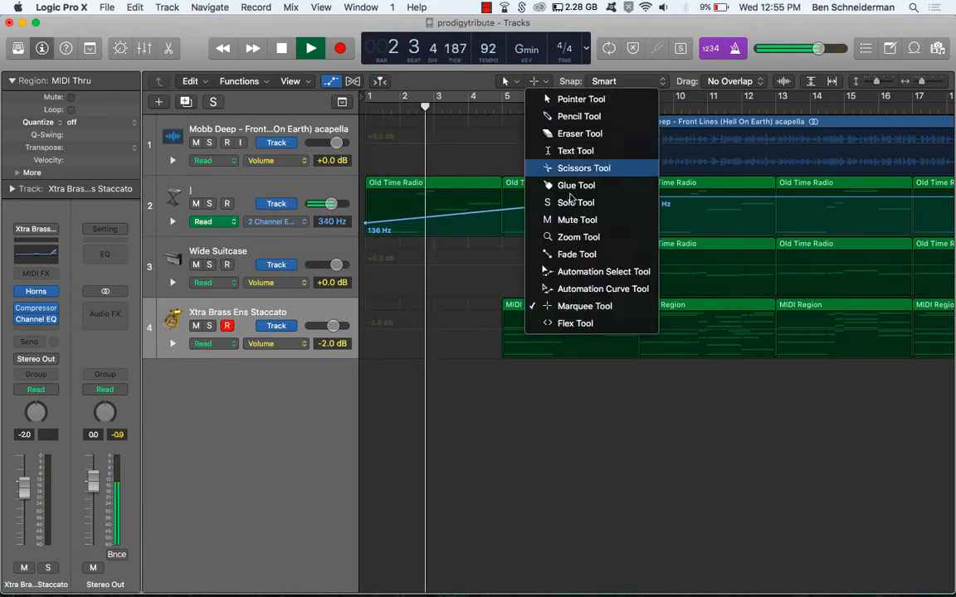
pyautogui.click(572, 289)
pyautogui.moveTo(501, 209)
pyautogui.mouseDown()
pyautogui.moveTo(500, 231)
pyautogui.moveTo(502, 222)
pyautogui.mouseUp()
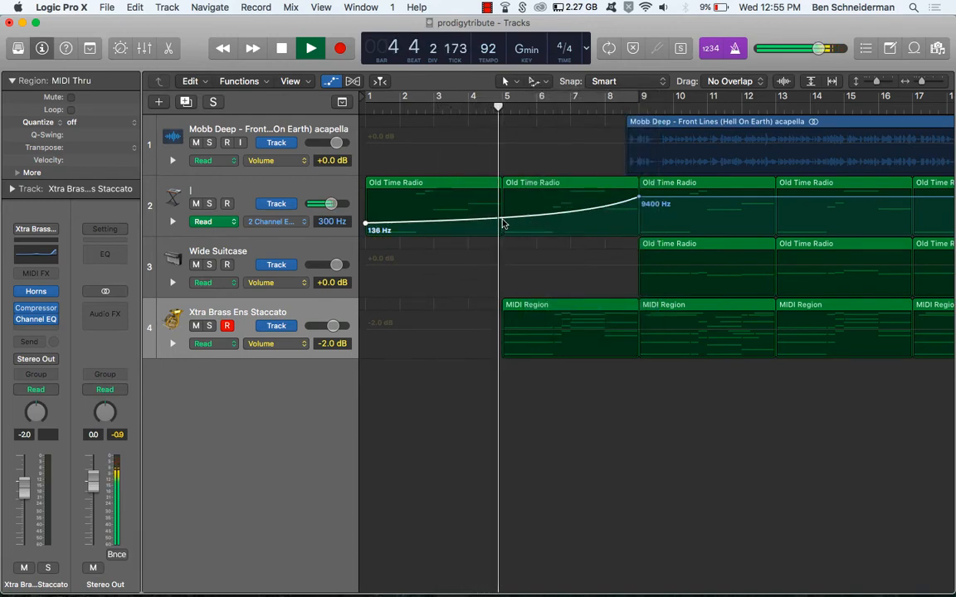
# Step: Delete the brass region in bars 5–8, and copy the Wide Suitcase region at bar 13 to bar 5
pyautogui.click(541, 305)
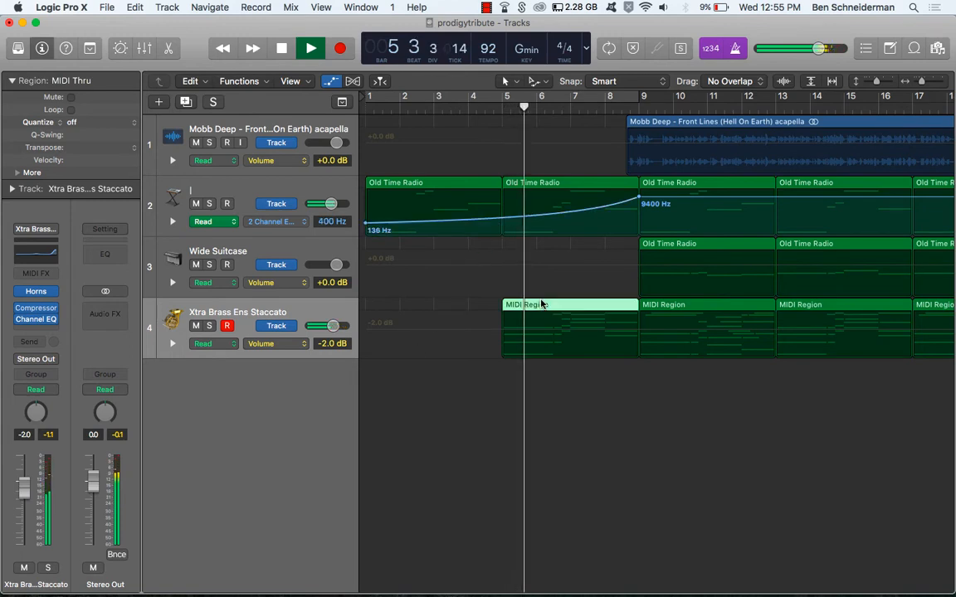
pyautogui.press('Delete')
pyautogui.click(661, 253)
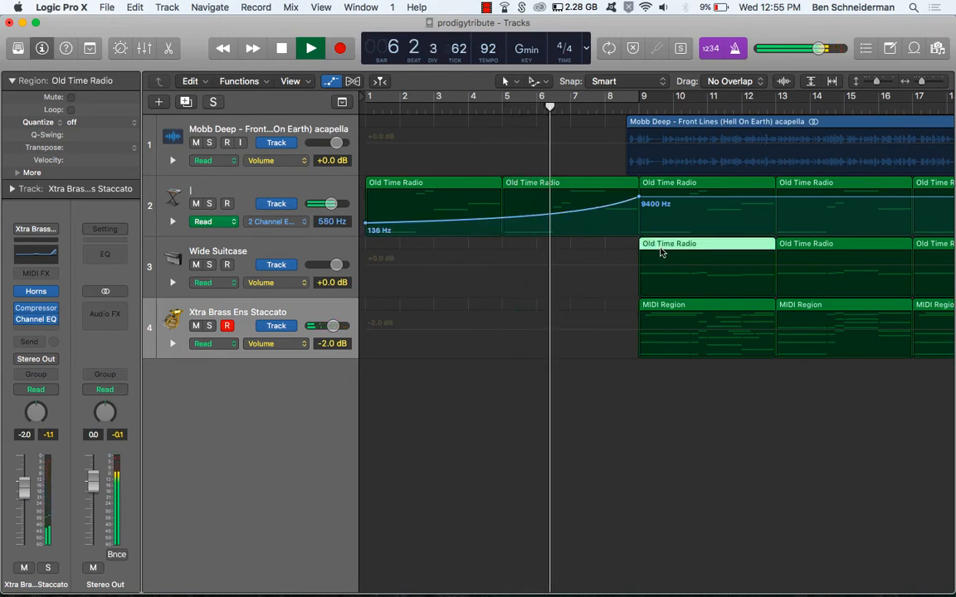
pyautogui.moveTo(662, 253)
pyautogui.mouseDown()
pyautogui.moveTo(529, 256)
pyautogui.moveTo(662, 251)
pyautogui.mouseUp()
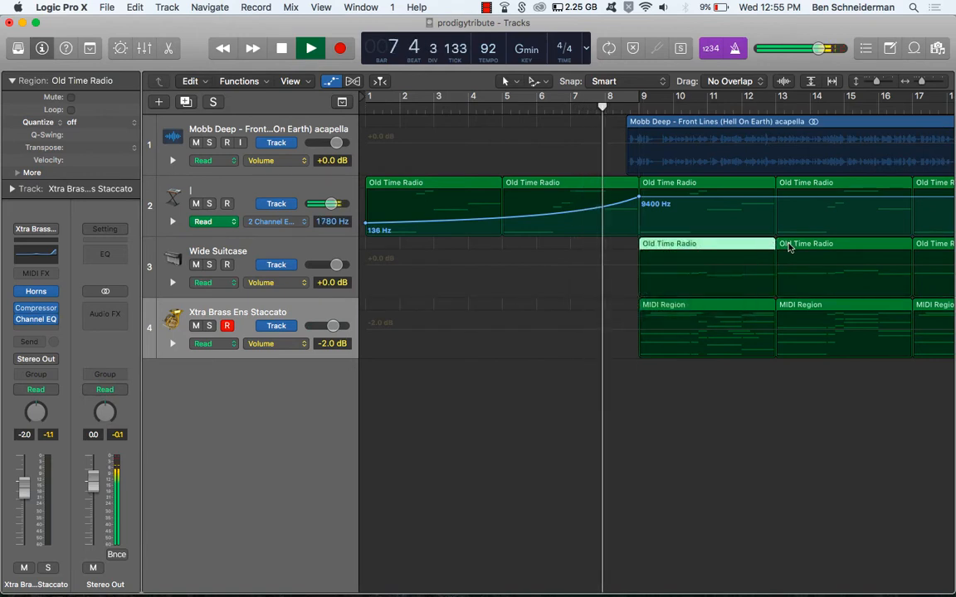
pyautogui.moveTo(784, 244); pyautogui.dragTo(518, 258)
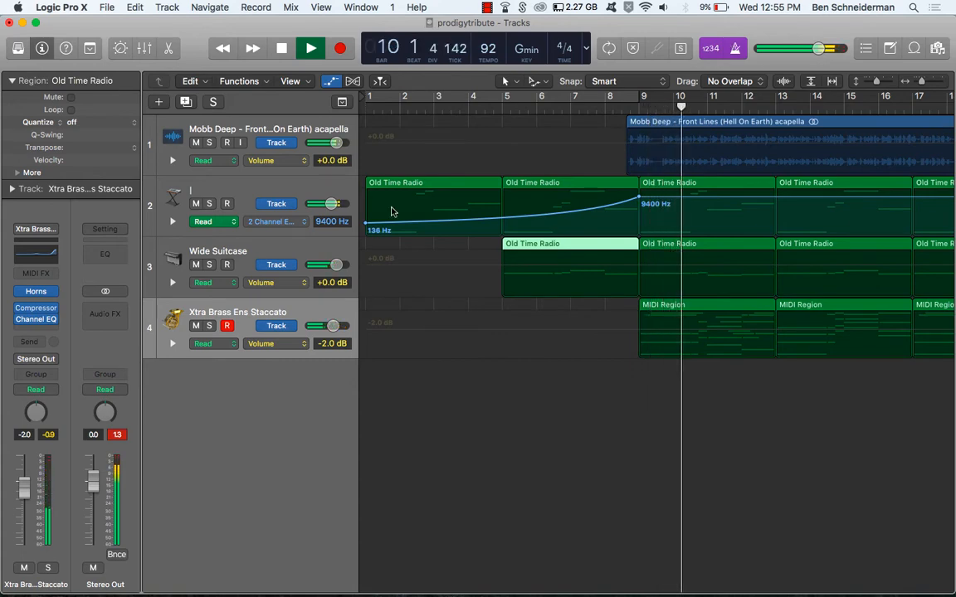
# Step: Hide the track automation and raise the acapella track's volume to +6.0 dB
pyautogui.press('a')
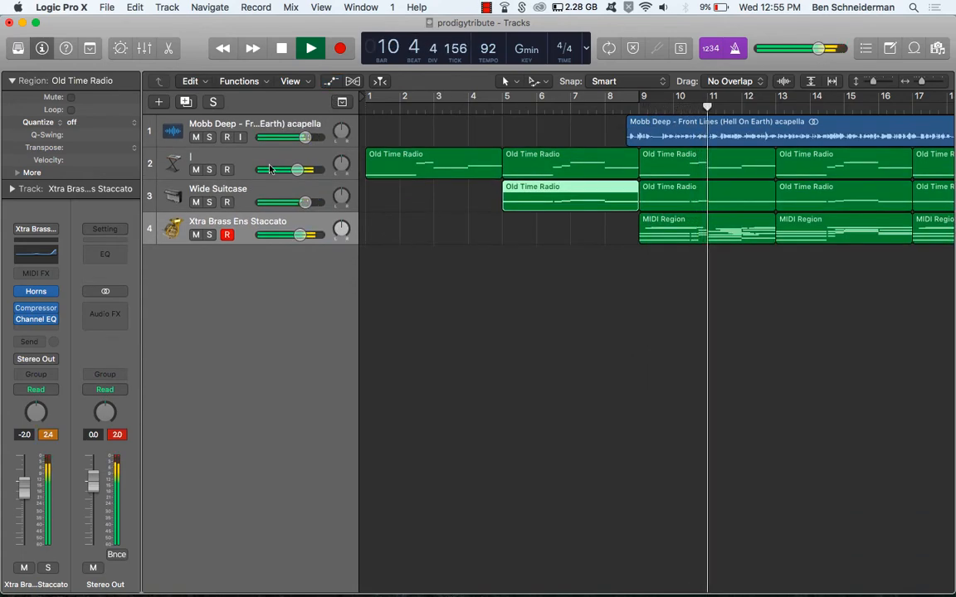
pyautogui.moveTo(305, 139); pyautogui.dragTo(383, 149)
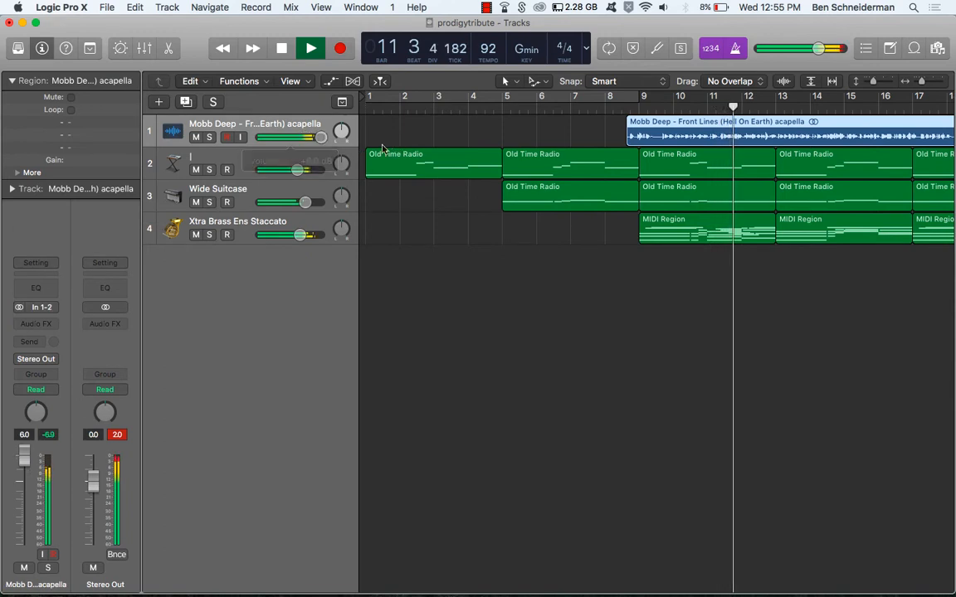
pyautogui.press('space')
# Step: Add a stereo Limiter to the Stereo Out channel with a gain of -3.0 dB, and play the arrangement from the start
pyautogui.click(95, 335)
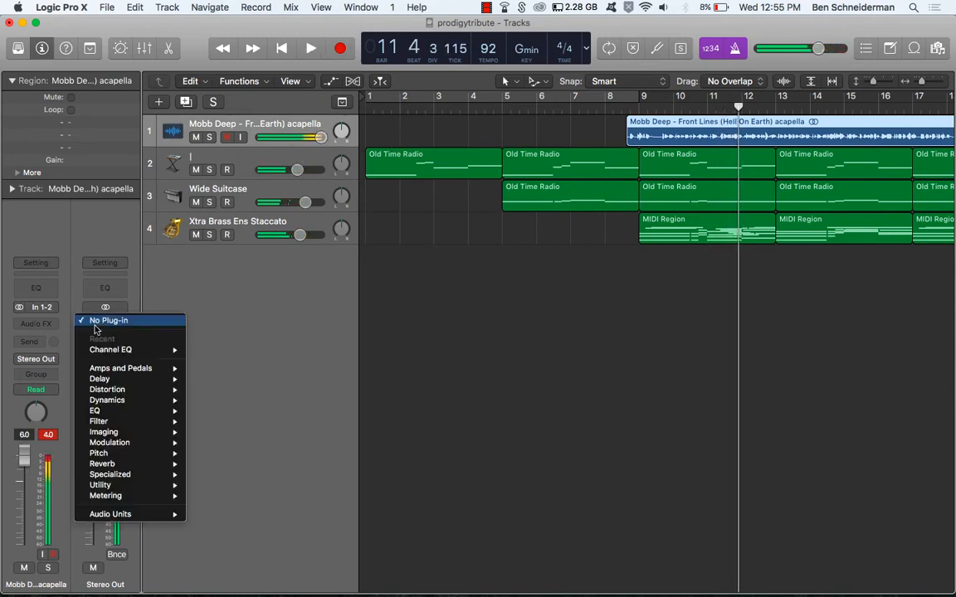
pyautogui.moveTo(118, 425)
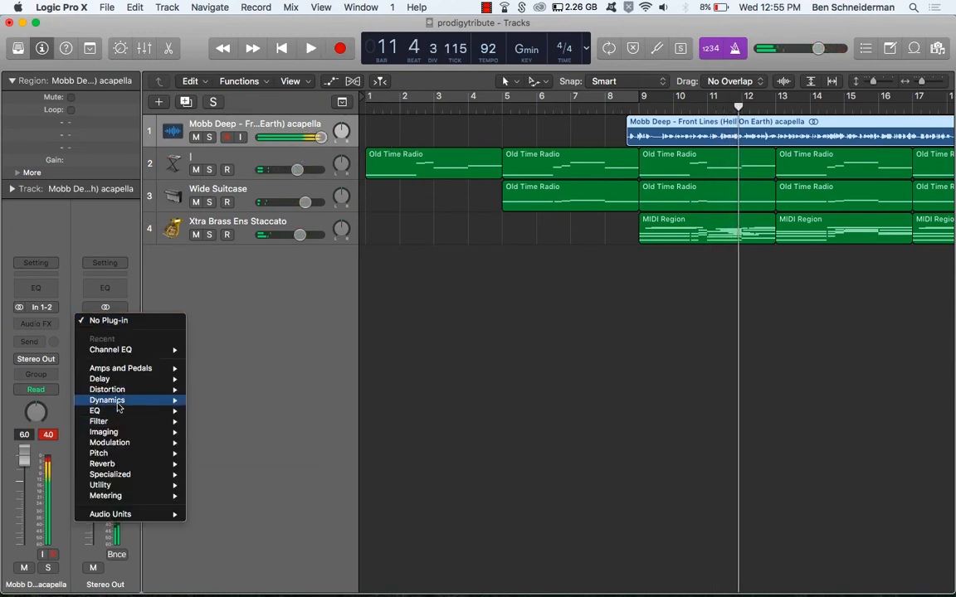
pyautogui.moveTo(170, 401)
pyautogui.moveTo(235, 404)
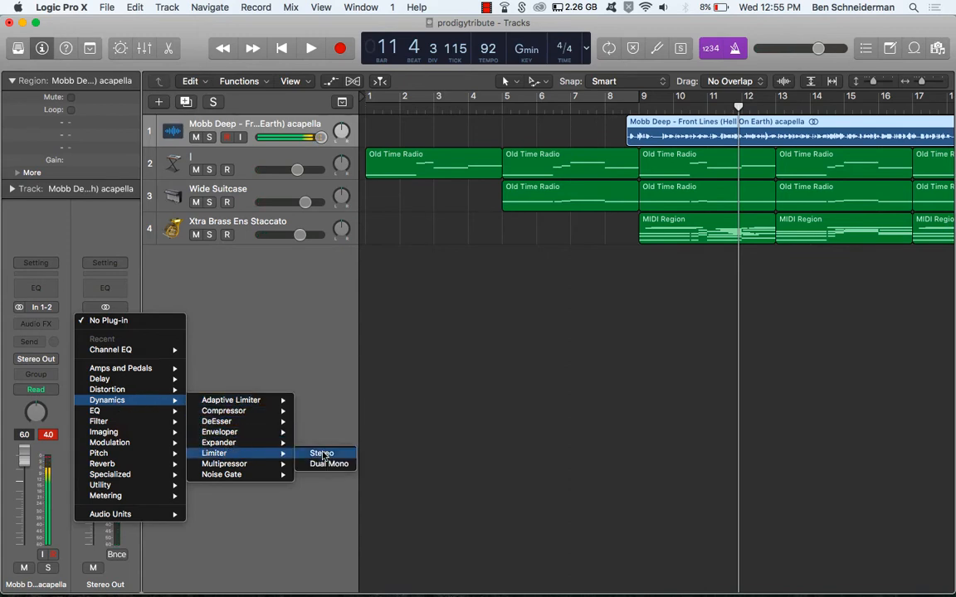
pyautogui.click(322, 455)
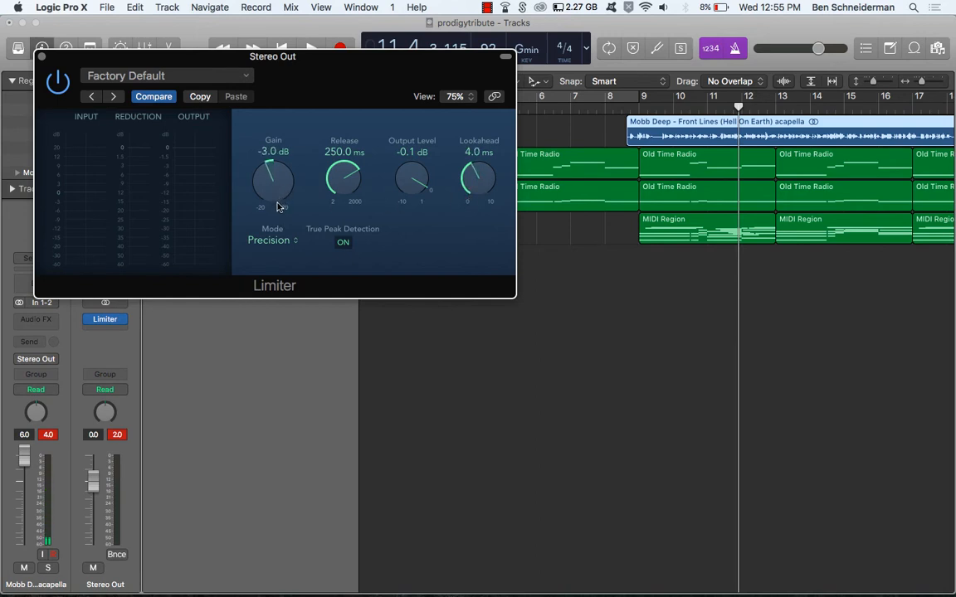
pyautogui.click(41, 57)
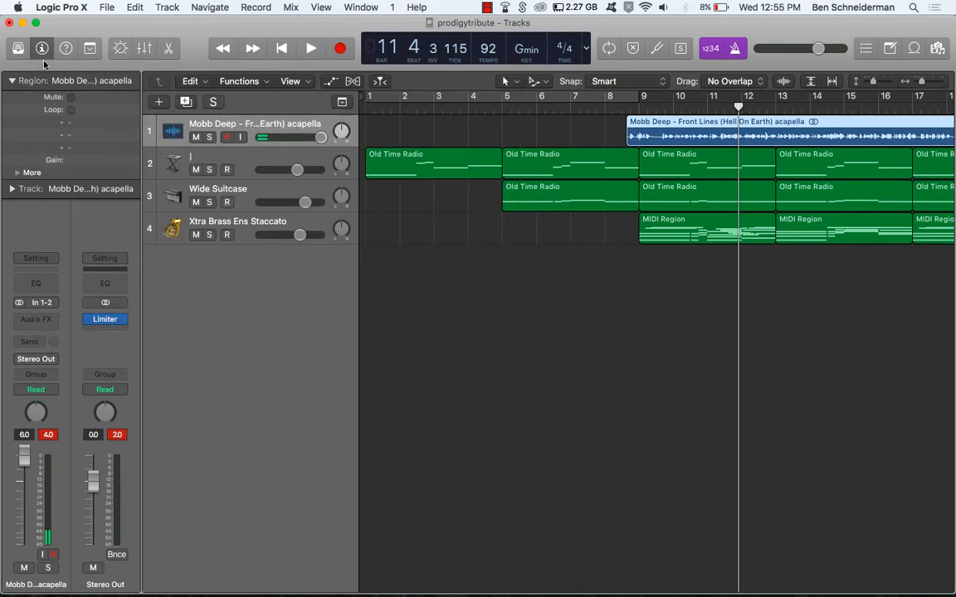
pyautogui.press('Return')
pyautogui.press('space')
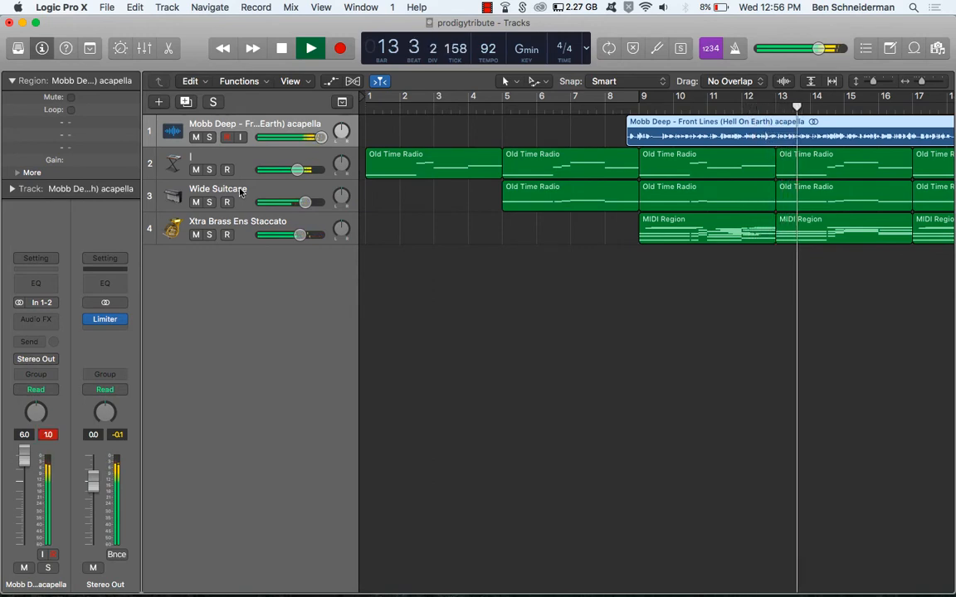
# Step: Listen on into bar 29, stop playback, and delete the Xtra Brass Ens Staccato region in bars 29–32
pyautogui.hscroll(5, 557, 341)
pyautogui.hscroll(6, 557, 342)
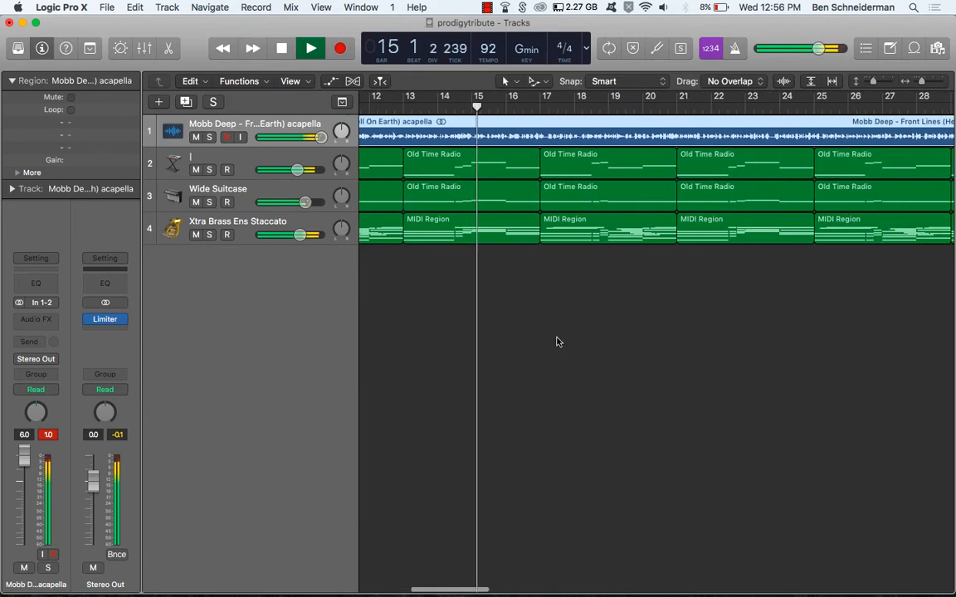
pyautogui.hscroll(2, 556, 342)
pyautogui.press('super+Left')
pyautogui.press('super+Left')
pyautogui.press('super+Left')
pyautogui.press('super+Left')
pyautogui.press('super+Left')
pyautogui.hscroll(-3, 557, 341)
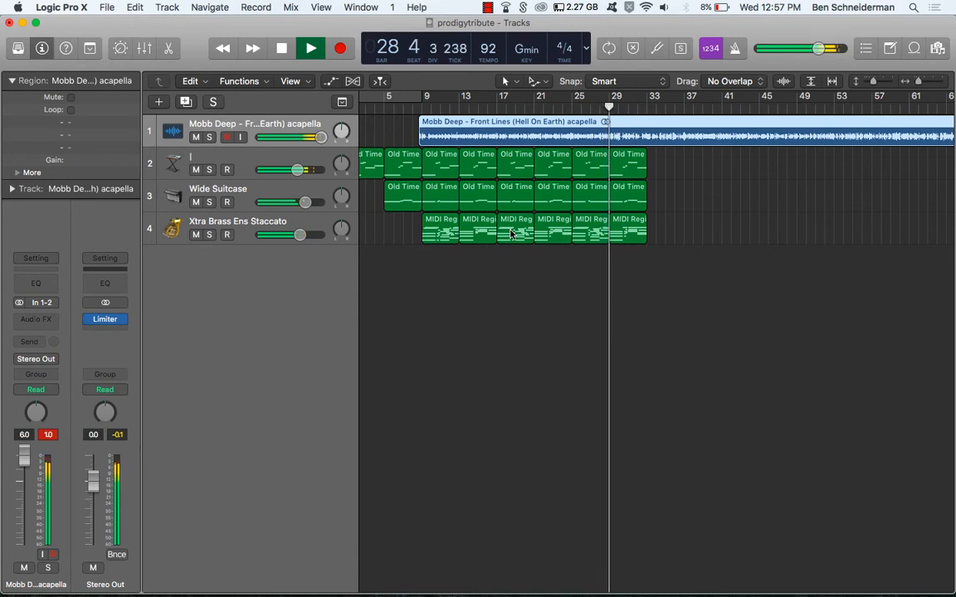
pyautogui.press('space')
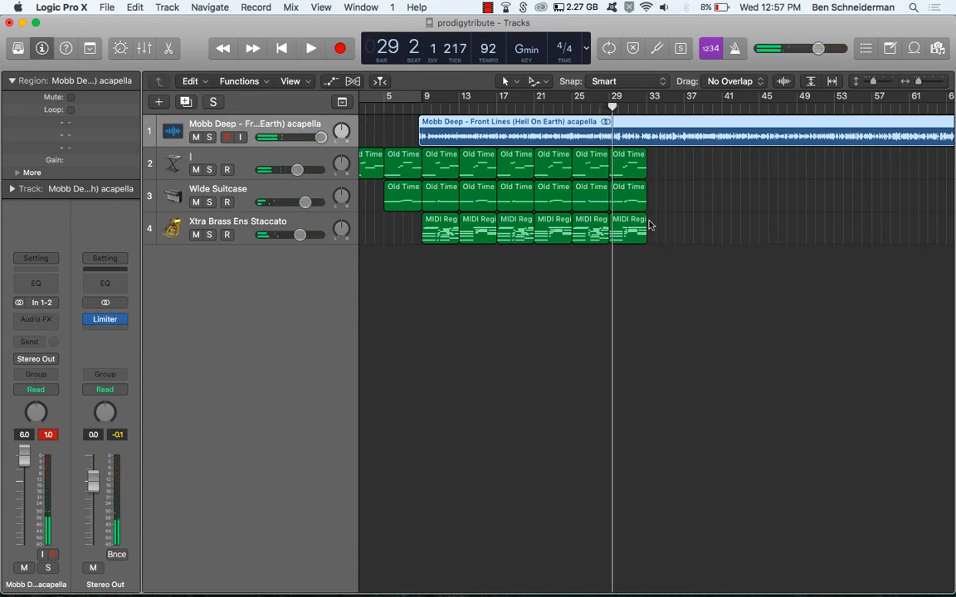
pyautogui.click(636, 236)
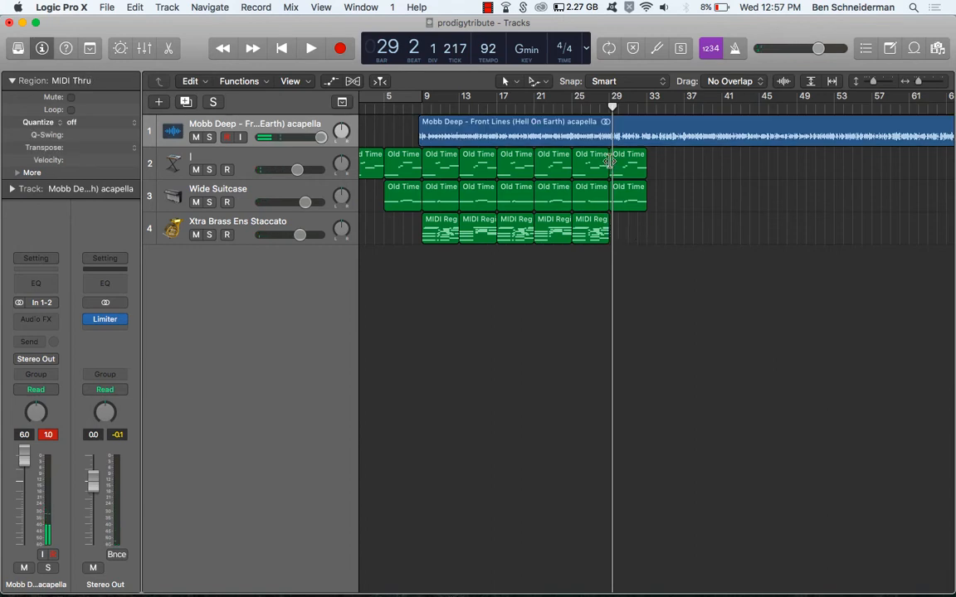
# Step: Play from just before bar 29, and repeat the last track 2 and Wide Suitcase regions once to fill bars 33–36
pyautogui.click(600, 107)
pyautogui.press('space')
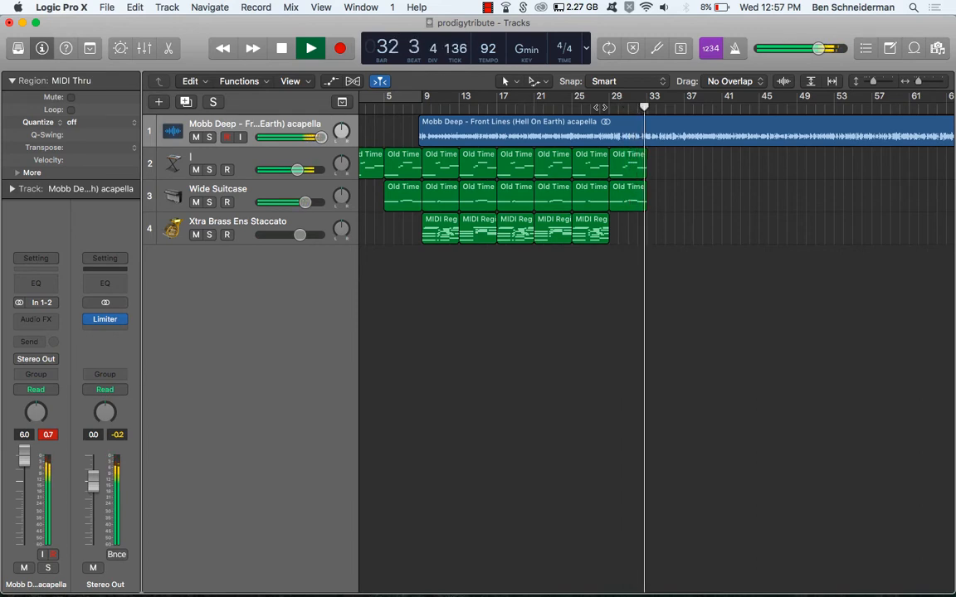
pyautogui.click(630, 188)
pyautogui.moveTo(629, 186); pyautogui.dragTo(628, 174)
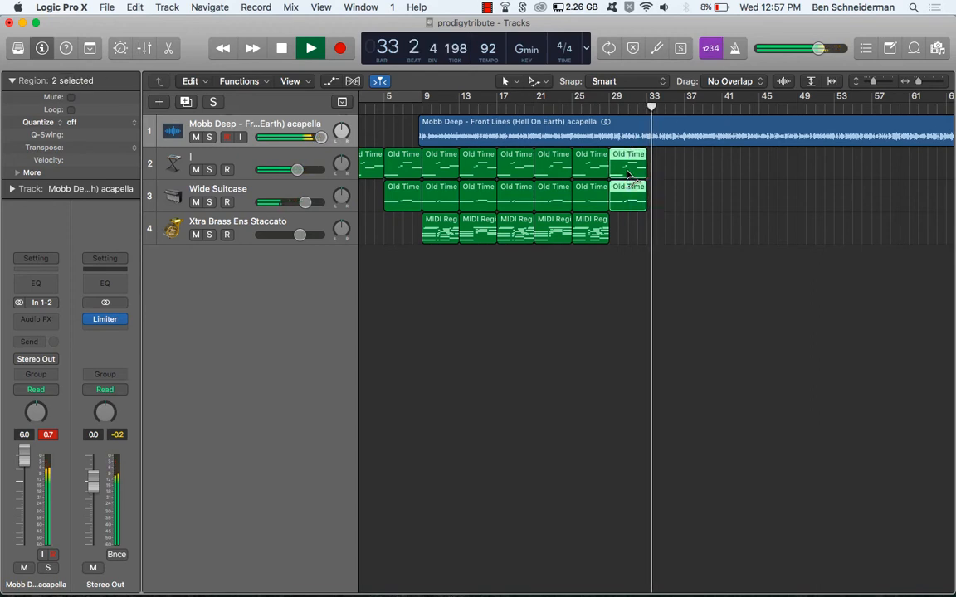
pyautogui.press('super+r')
pyautogui.click(521, 221)
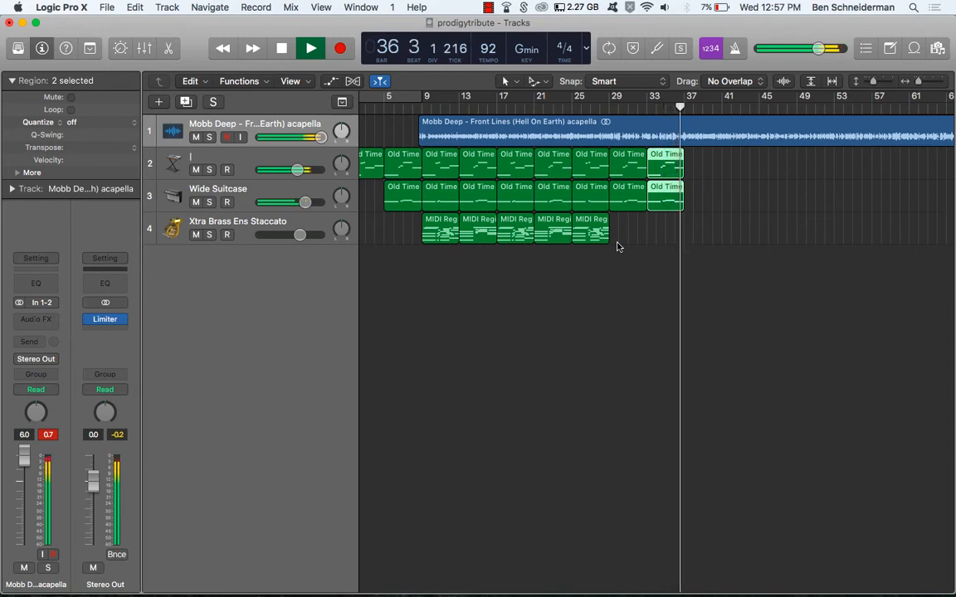
pyautogui.press('space')
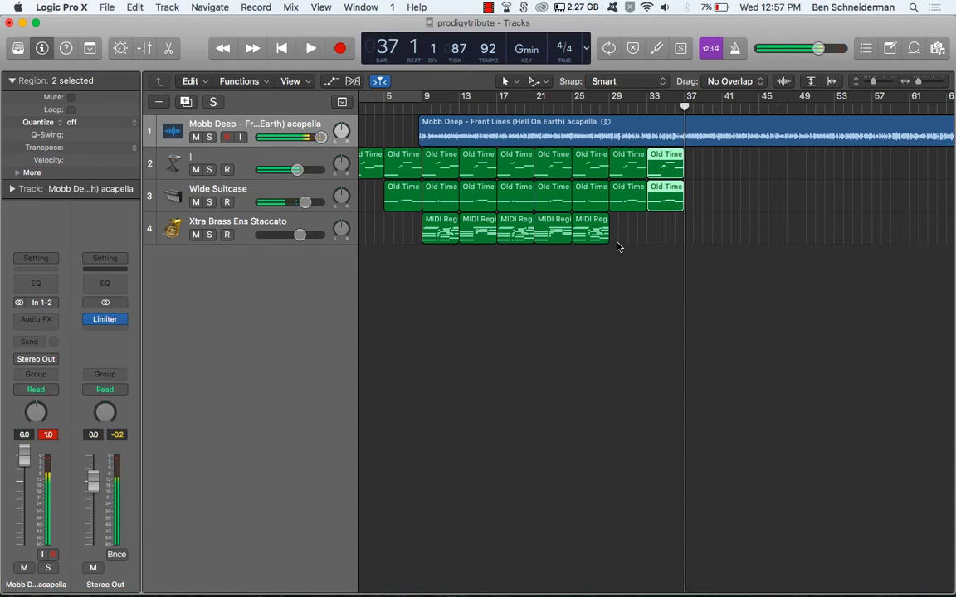
# Step: Copy the 15 regions in bars 9–28 on tracks 2–4 to bar 37 without the automation data
pyautogui.press('Return')
pyautogui.moveTo(617, 247); pyautogui.dragTo(728, 163)
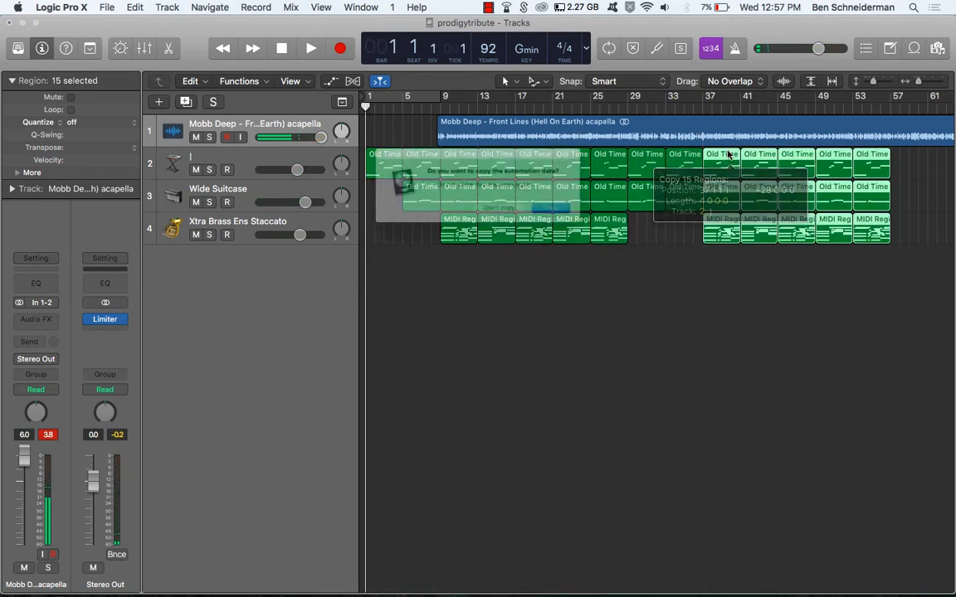
pyautogui.click(490, 217)
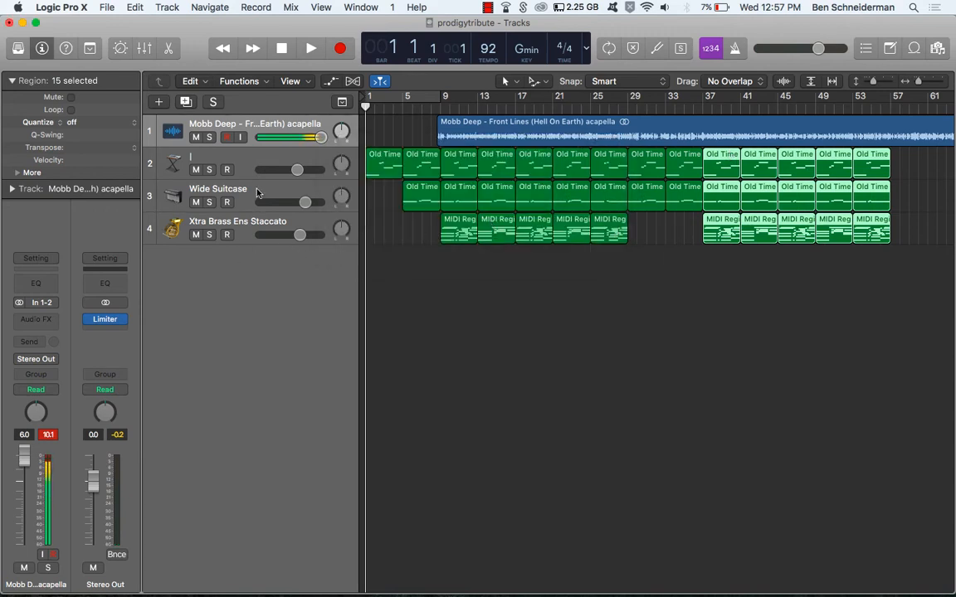
pyautogui.doubleClick(220, 271)
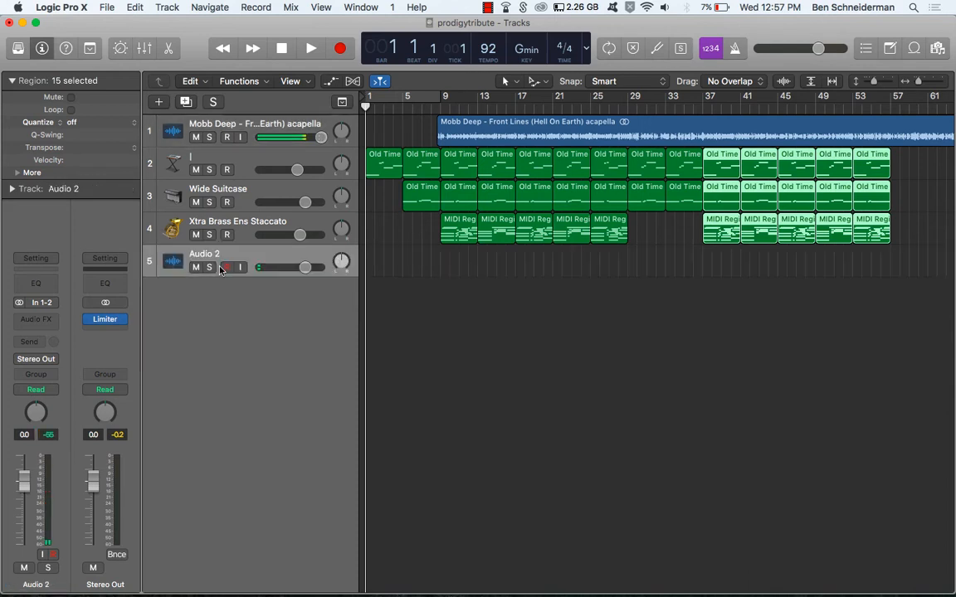
pyautogui.click(213, 261)
pyautogui.press('Delete')
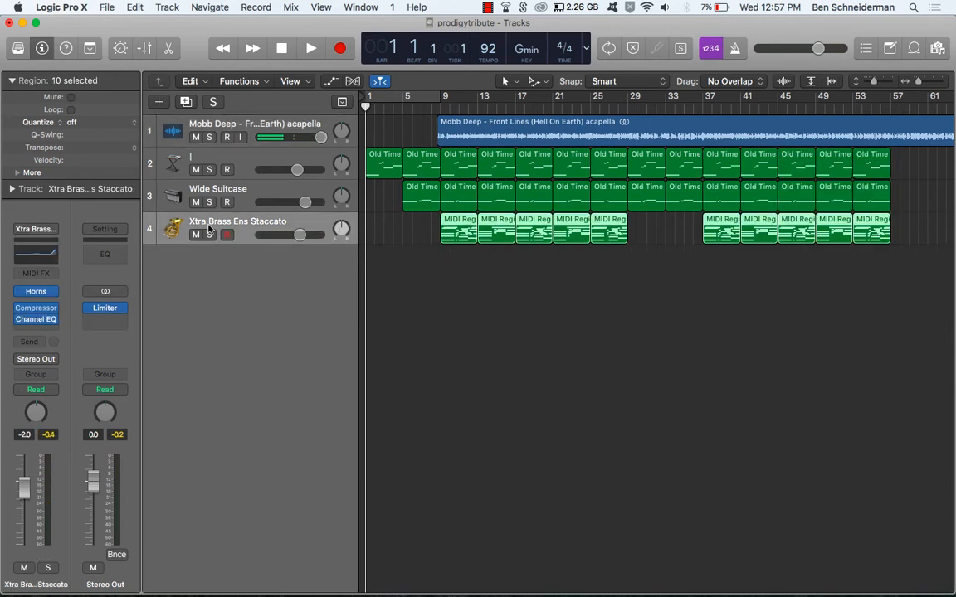
# Step: Create a software instrument track below the brass track and insert a stereo EXS24 sampler on it
pyautogui.doubleClick(198, 274)
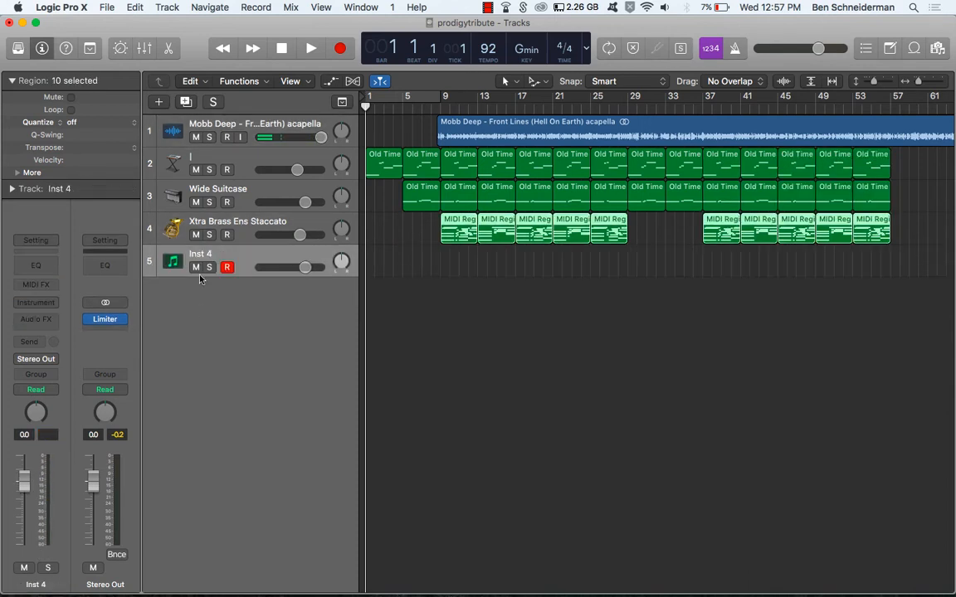
pyautogui.click(17, 48)
pyautogui.click(17, 48)
pyautogui.click(36, 302)
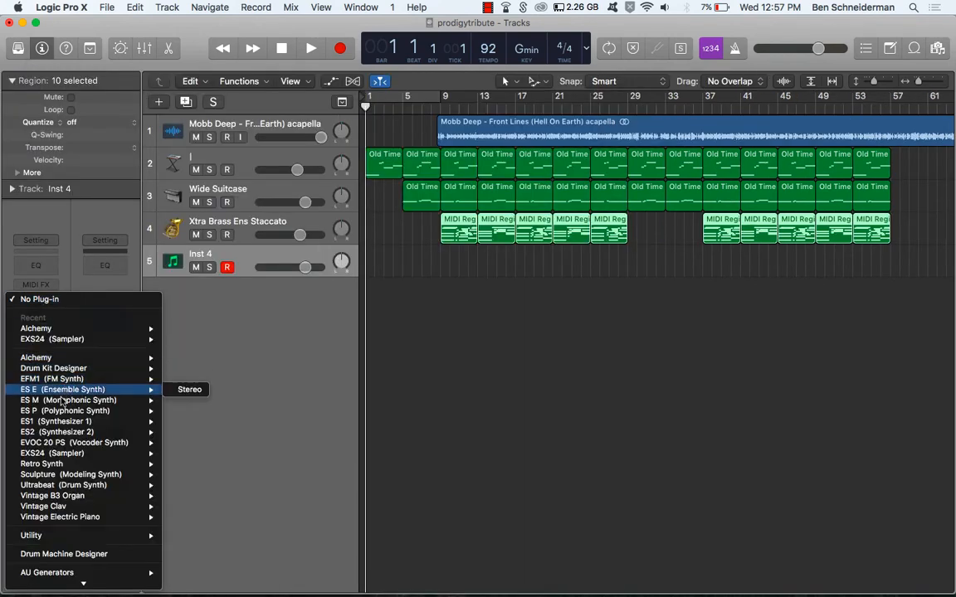
pyautogui.moveTo(90, 458)
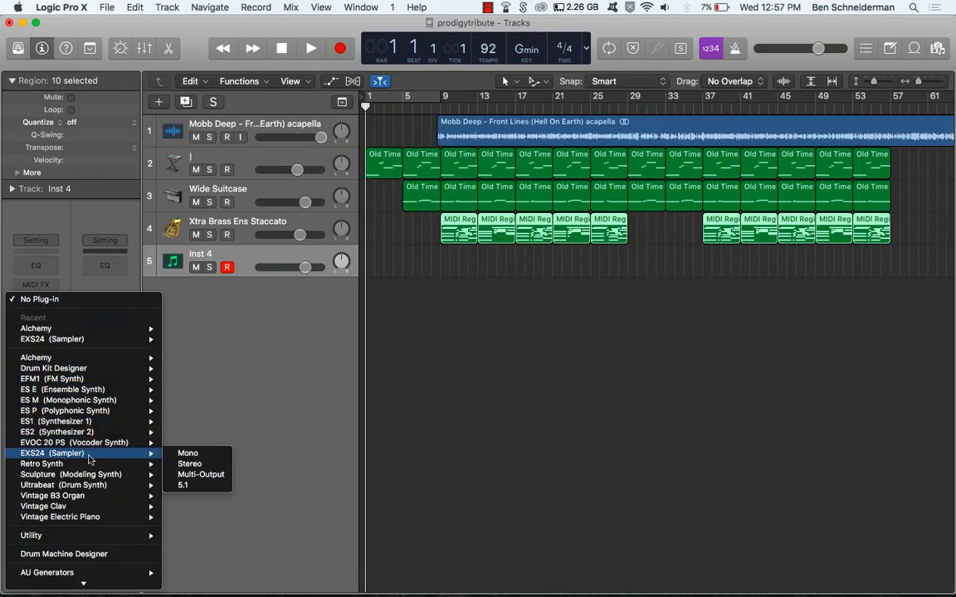
pyautogui.click(207, 463)
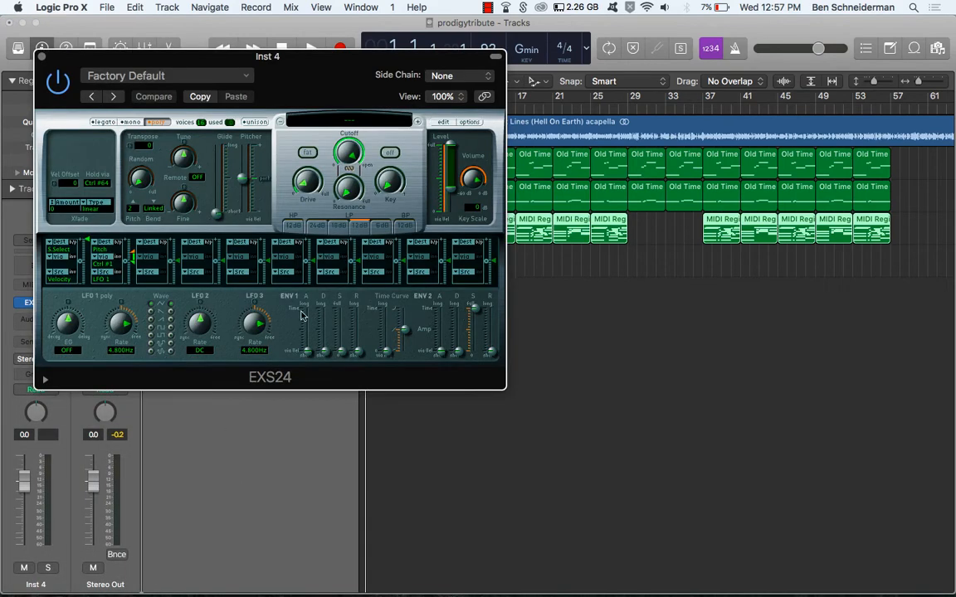
# Step: Audition the KickScoop and LexKick sampler instruments with Musical Typing in octave C1, and load KickOldSchoolThumpy
pyautogui.click(315, 121)
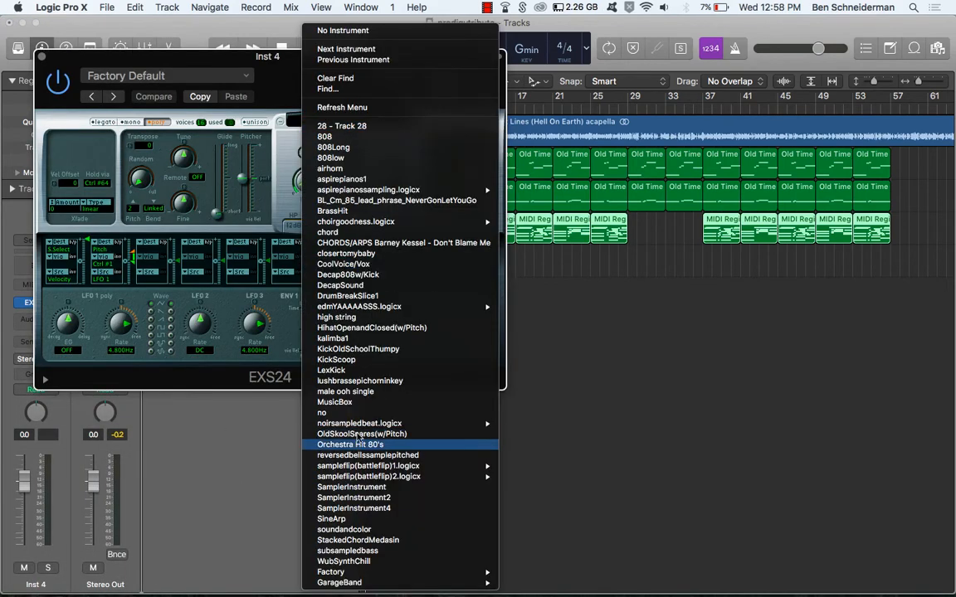
pyautogui.click(358, 361)
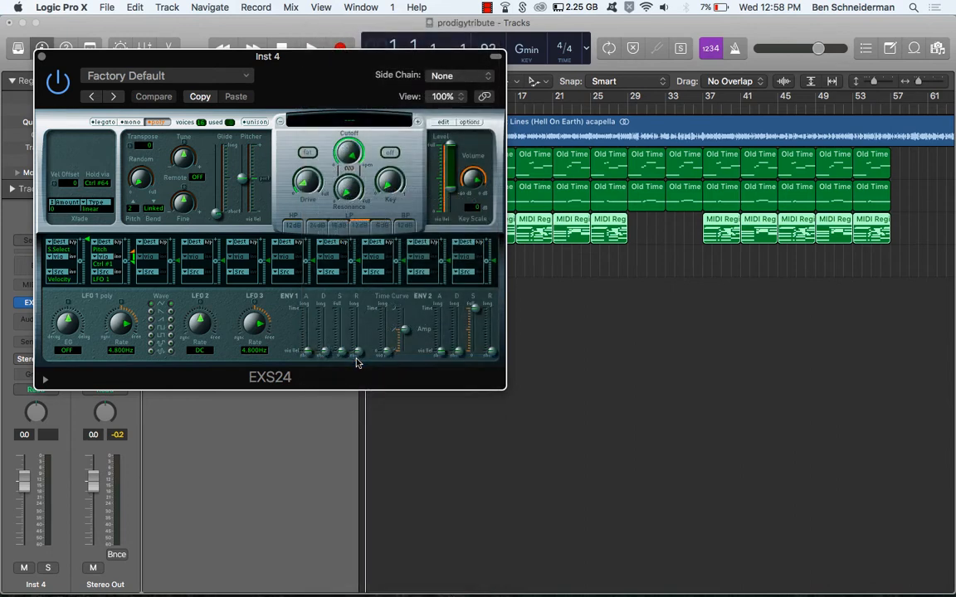
pyautogui.press('super+k')
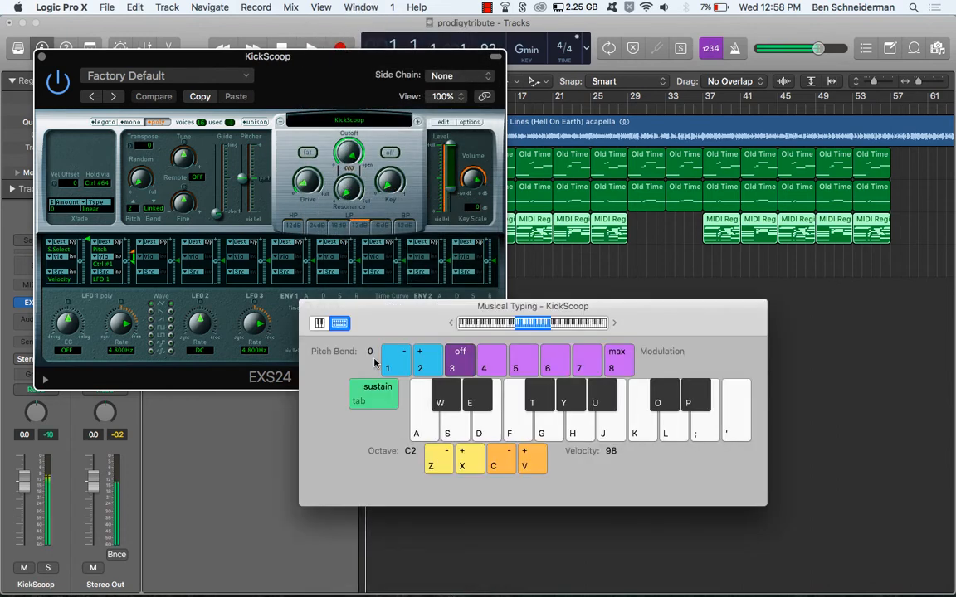
pyautogui.press('z')
pyautogui.press('a')
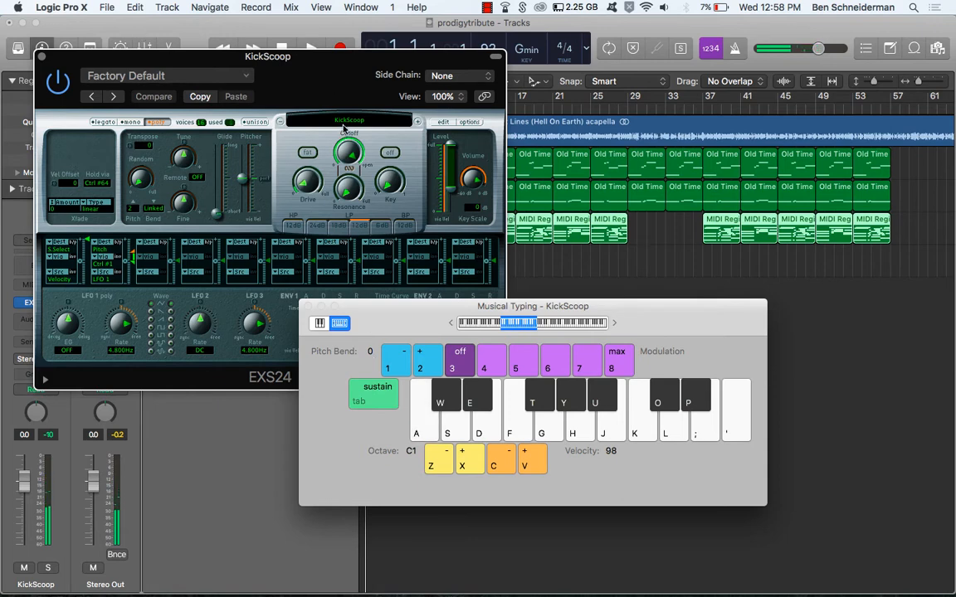
pyautogui.click(416, 125)
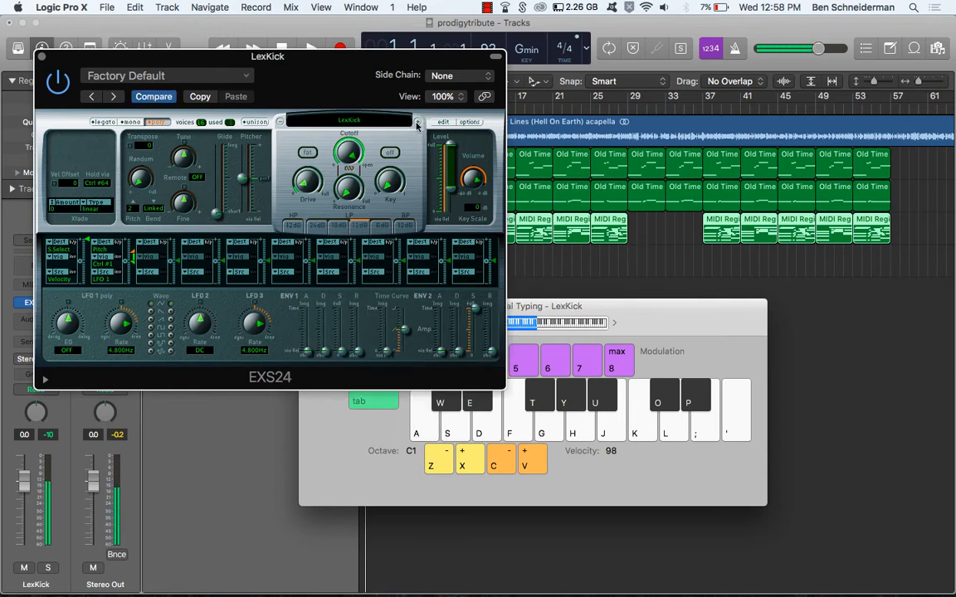
pyautogui.click(279, 122)
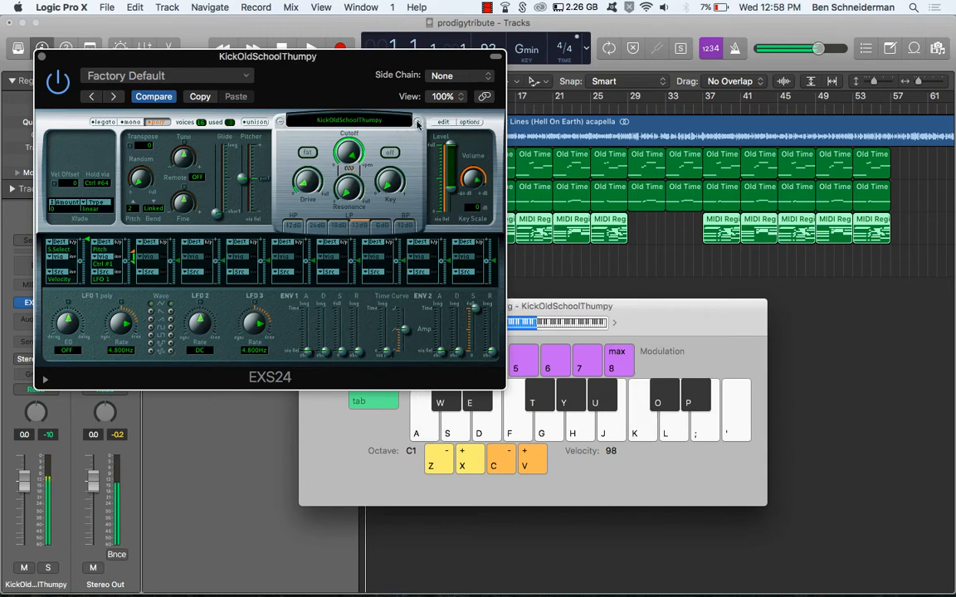
# Step: Try out the KickOldSchoolThumpy sound with Musical Typing set to octave C2, and close the sampler window
pyautogui.press('k')
pyautogui.press('k')
pyautogui.press('k')
pyautogui.press('k')
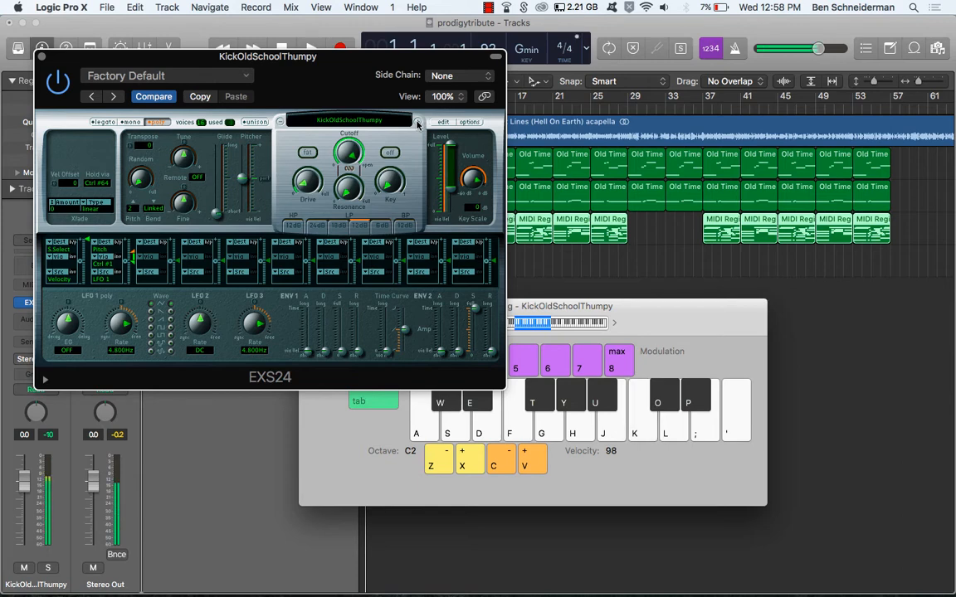
pyautogui.press('k')
pyautogui.press('k')
pyautogui.press('k')
pyautogui.click(43, 58)
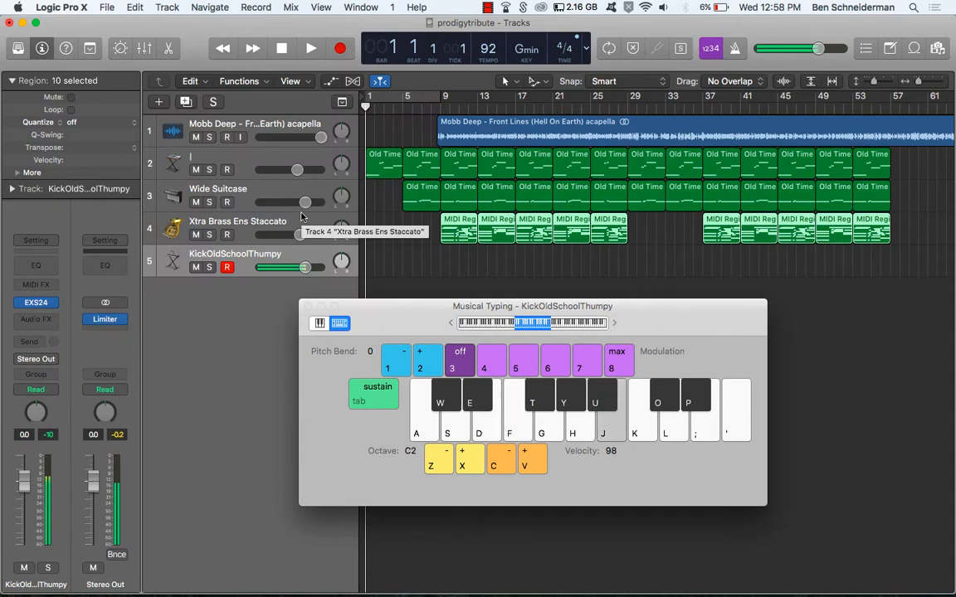
pyautogui.click(306, 307)
pyautogui.press('super+k')
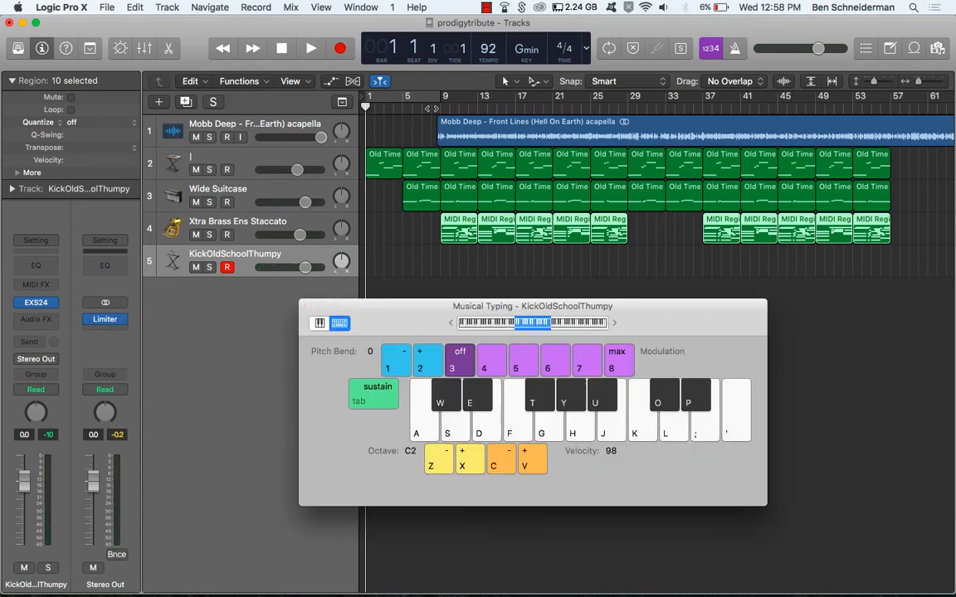
# Step: Set the cycle range to bars 9–16 with the playhead at bar 9, and solo the KickOldSchoolThumpy track
pyautogui.click(440, 108)
pyautogui.moveTo(428, 95); pyautogui.dragTo(512, 96)
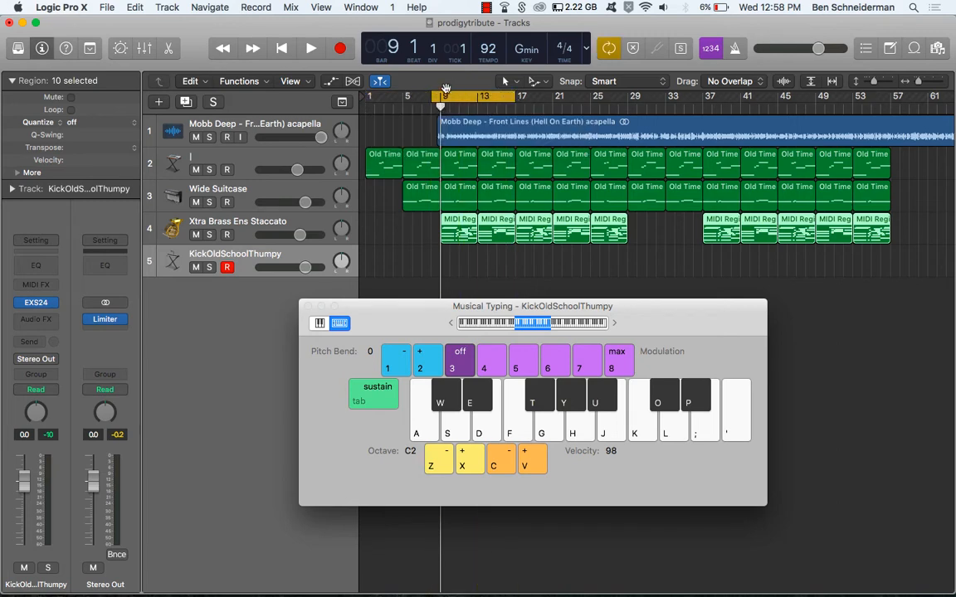
pyautogui.moveTo(433, 97); pyautogui.dragTo(441, 97)
pyautogui.click(211, 267)
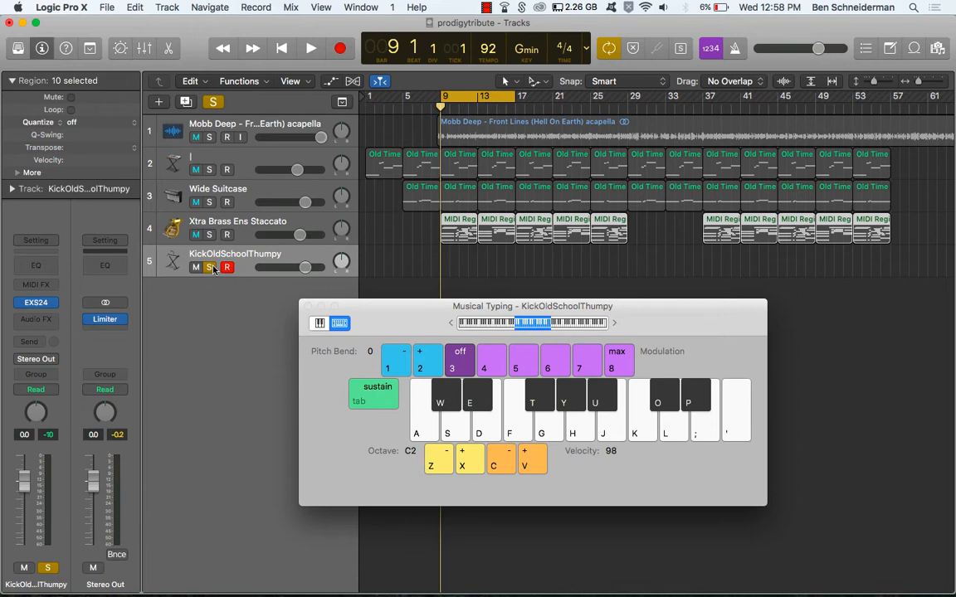
# Step: Turn on the metronome and record a four-bar kick pattern in bars 9–12 on the KickOldSchoolThumpy track
pyautogui.press('space')
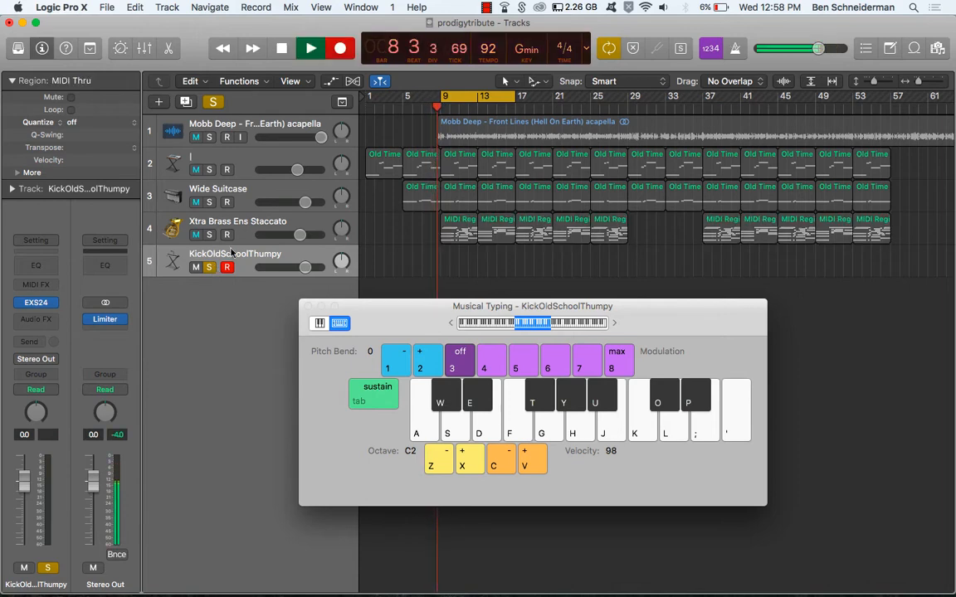
pyautogui.press('space')
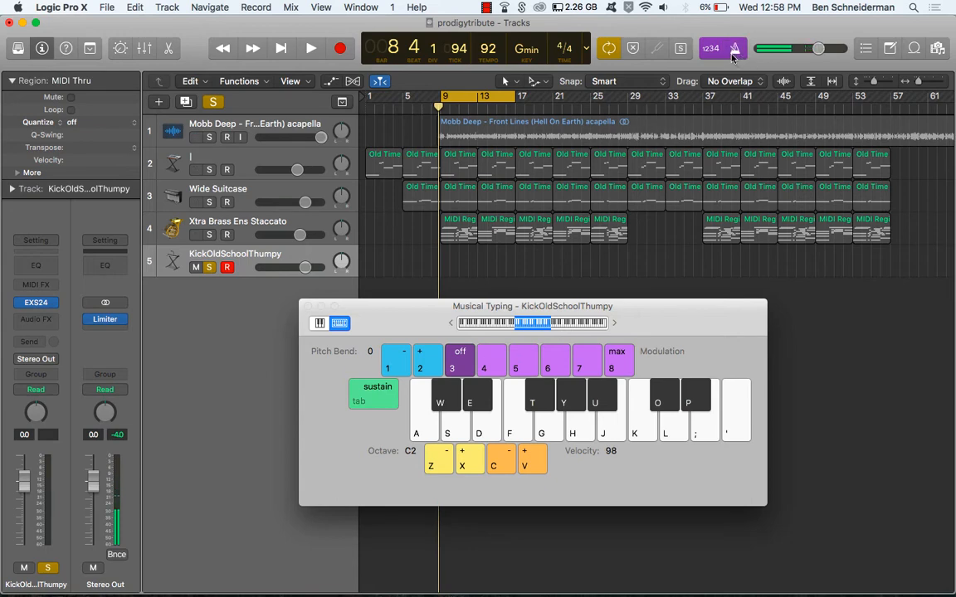
pyautogui.press('space')
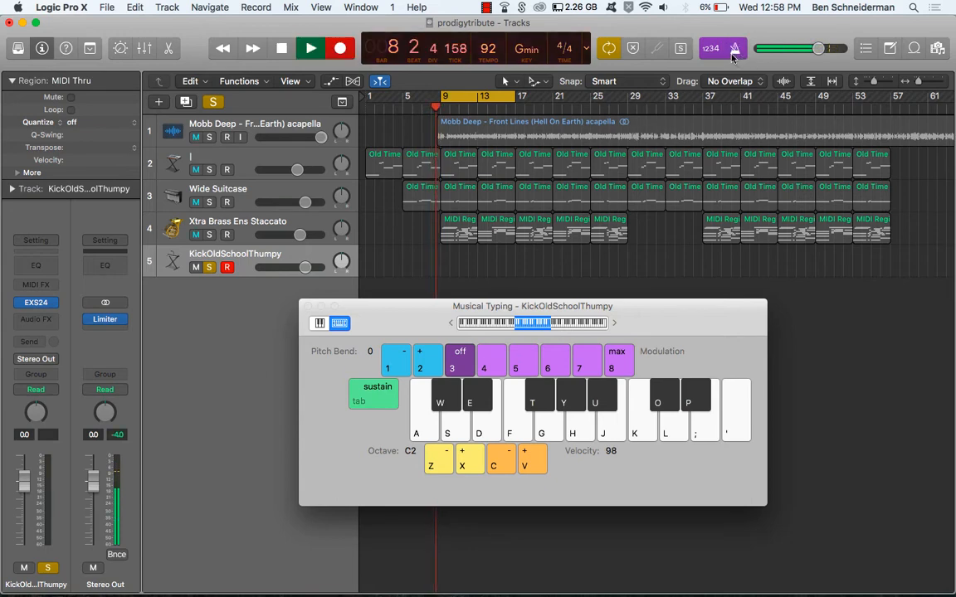
pyautogui.press('a')
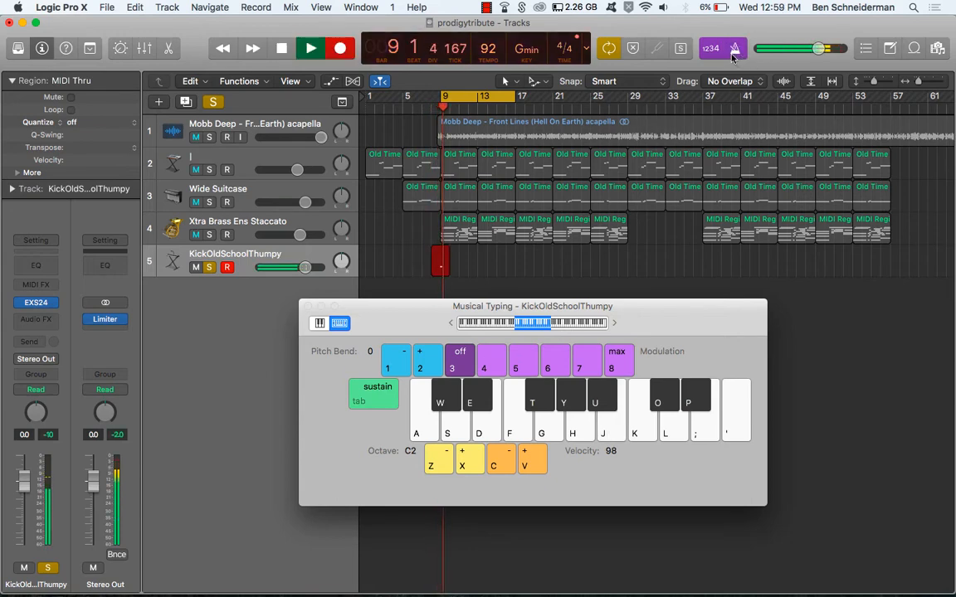
pyautogui.press('j')
pyautogui.press('j')
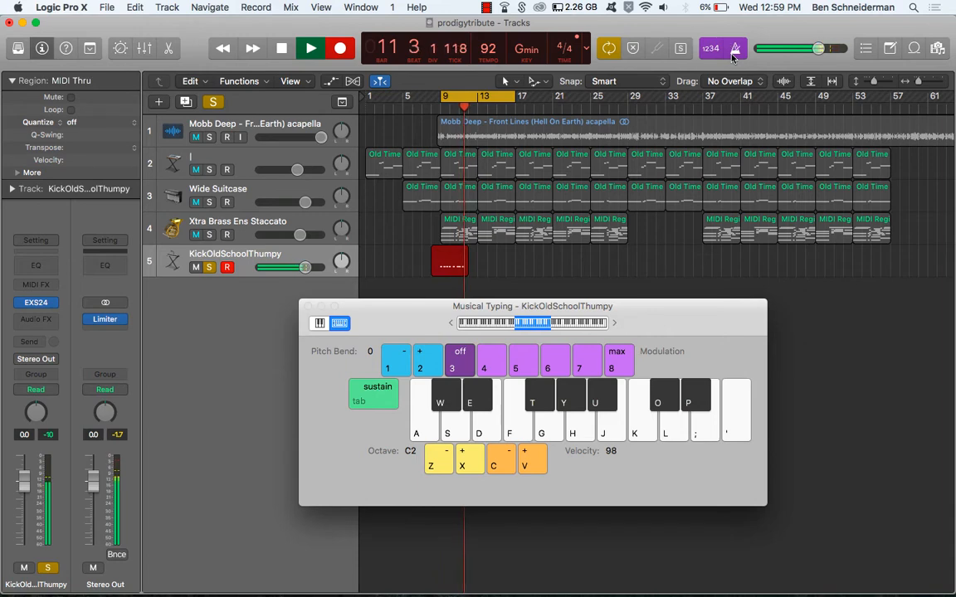
pyautogui.press('j')
pyautogui.press('j')
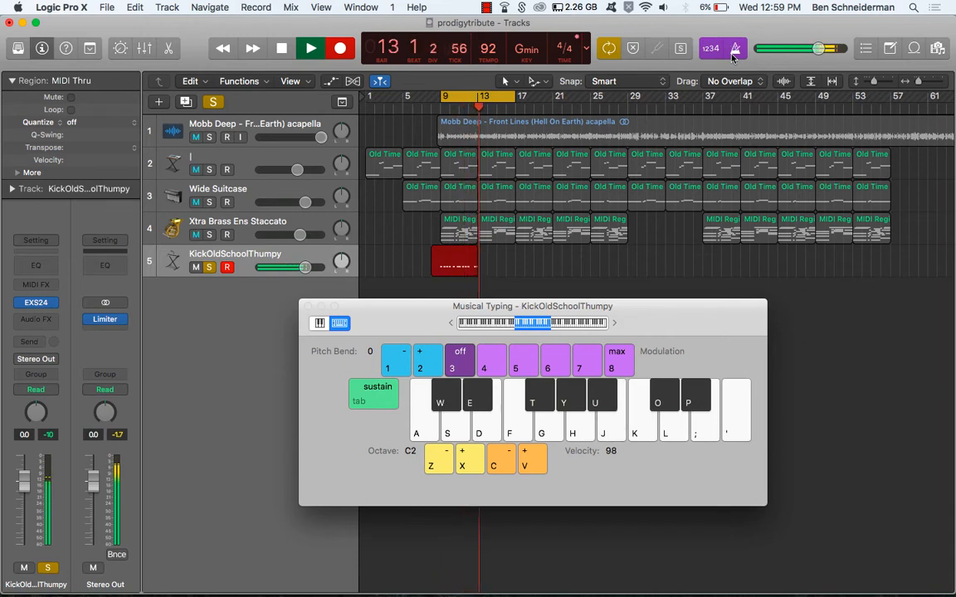
pyautogui.press('space')
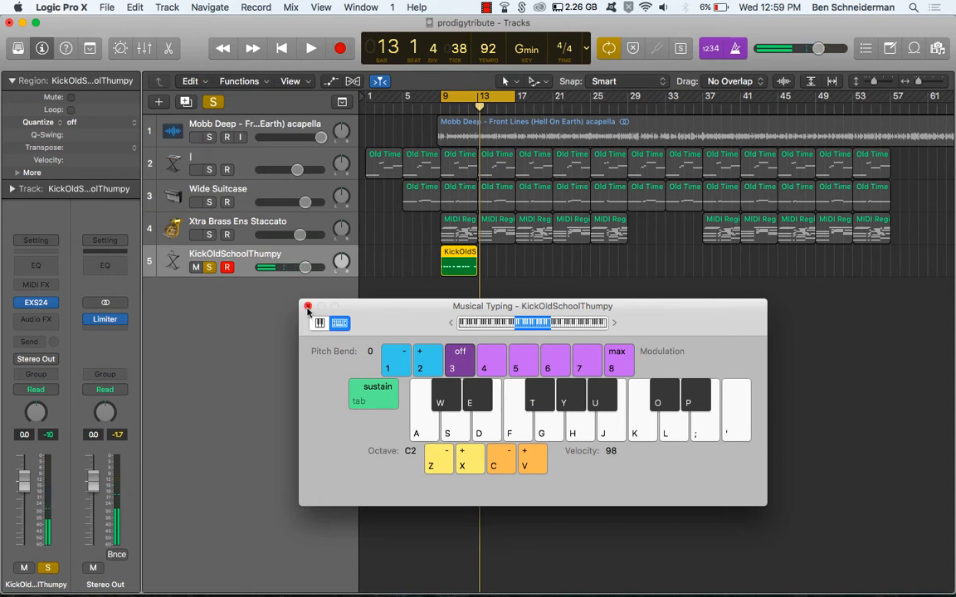
# Step: Open the KickOldSchoolThumpy region in the Piano Roll with all its notes selected and play it back
pyautogui.click(307, 307)
pyautogui.doubleClick(465, 262)
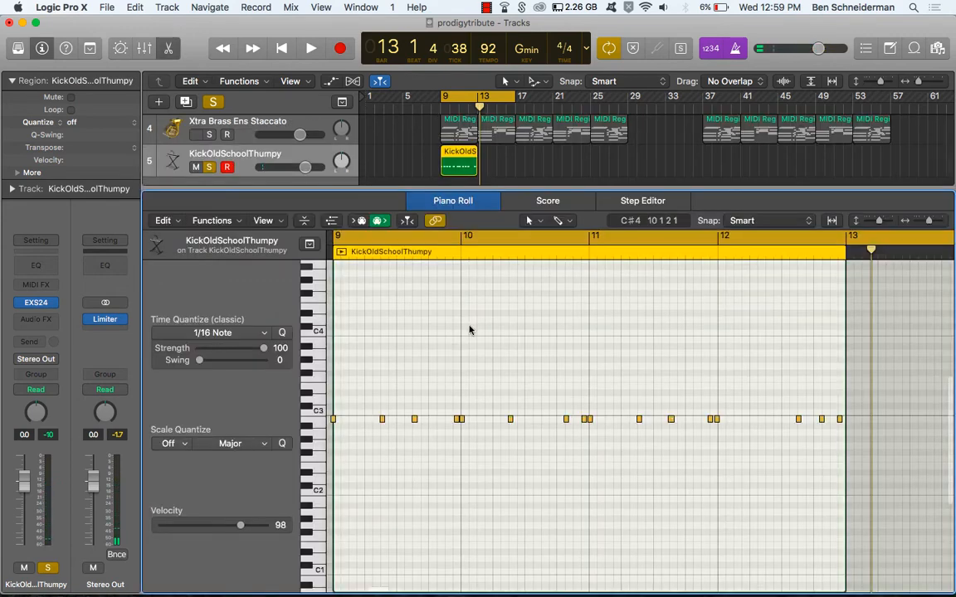
pyautogui.press('super+a')
pyautogui.hscroll(-5, 496, 340)
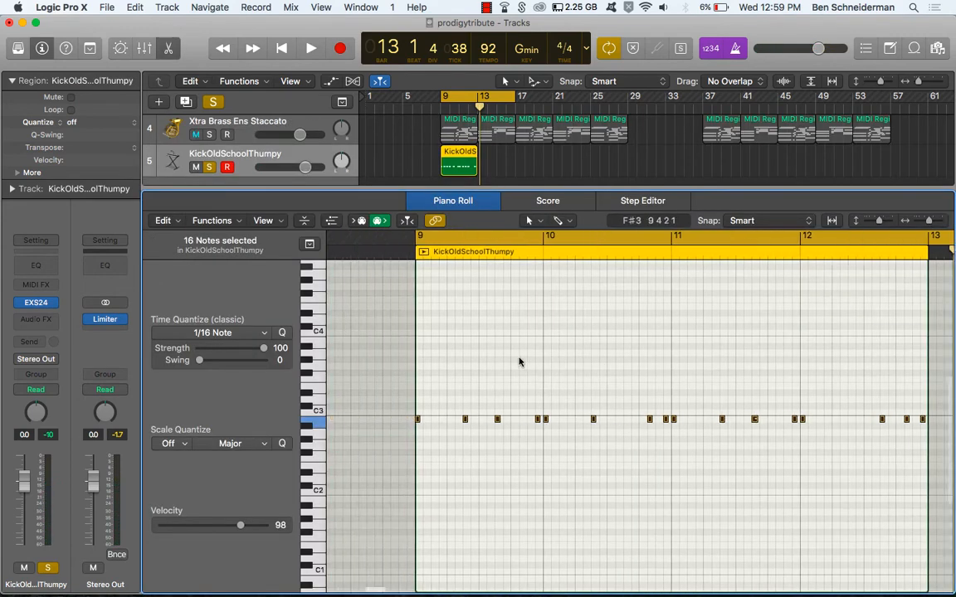
pyautogui.hotkey('shift', 'space')
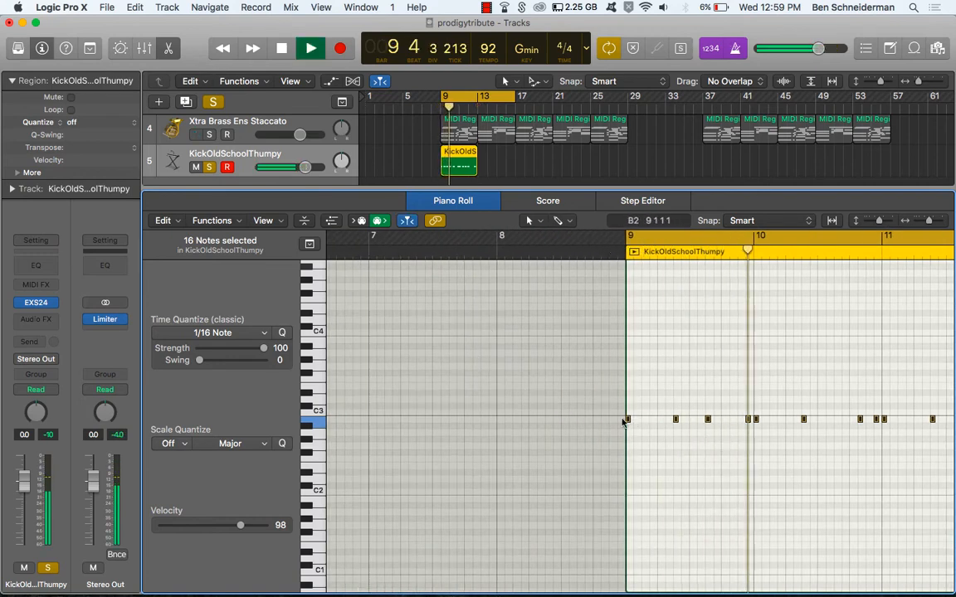
# Step: Switch the kick track's EXS24 sampler to the KickScoop instrument and close the sampler window
pyautogui.click(38, 302)
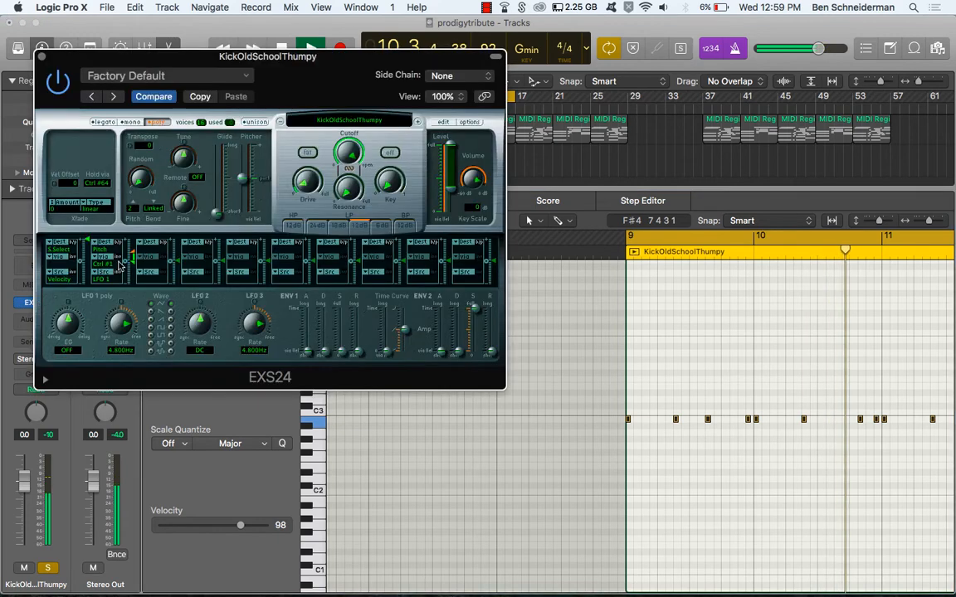
pyautogui.click(418, 123)
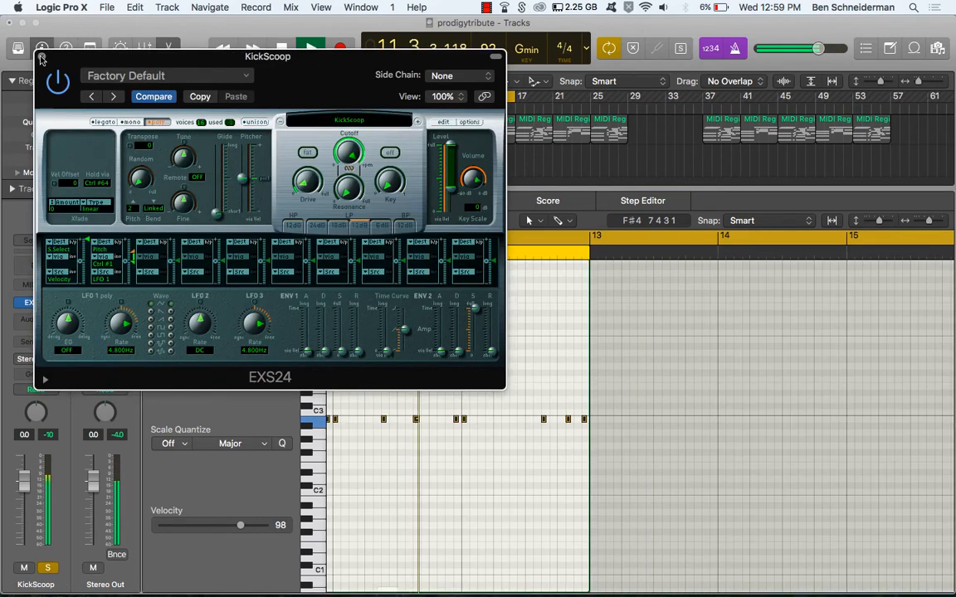
pyautogui.click(41, 57)
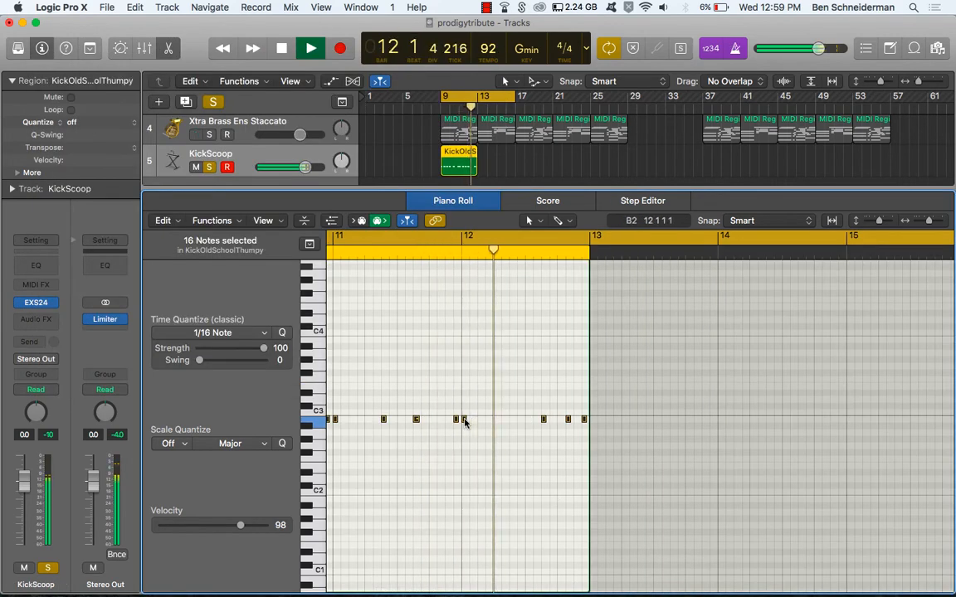
# Step: Transpose all the selected kick notes down to C1 and listen to the result
pyautogui.hotkey('alt', 'shift', 'Down')
pyautogui.hotkey('alt', 'shift', 'Down')
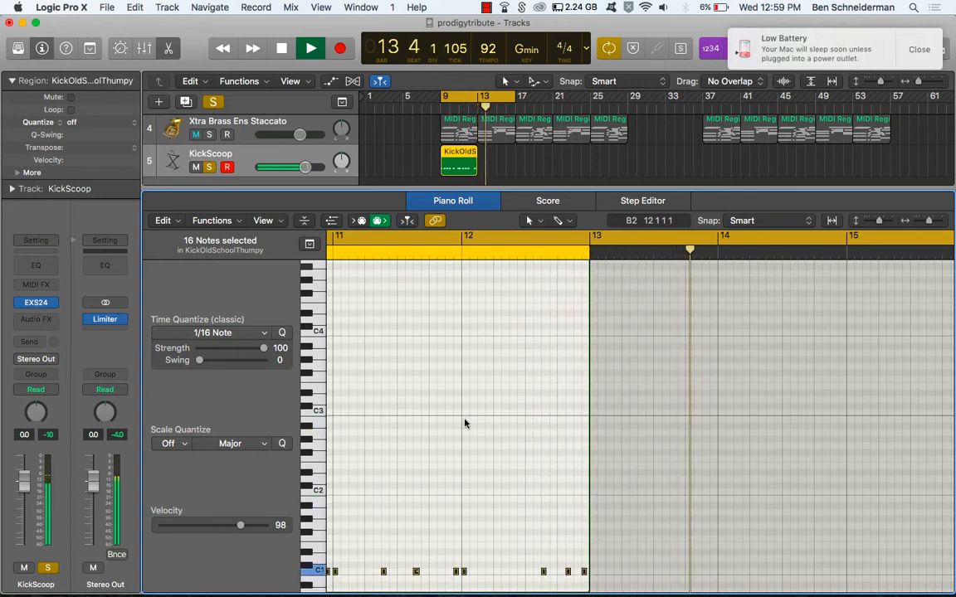
pyautogui.press('Return')
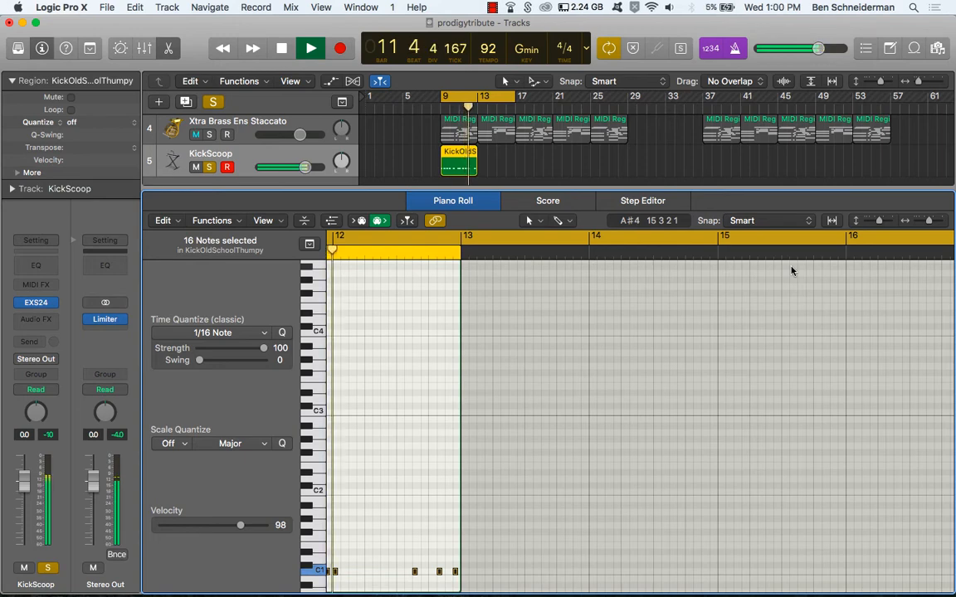
pyautogui.scroll(-1, 199, 166)
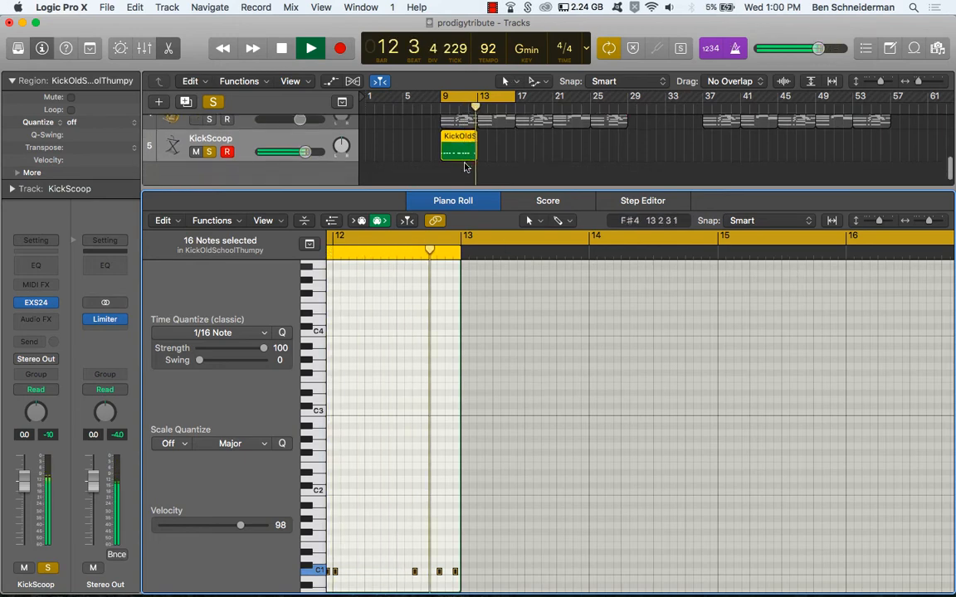
pyautogui.press('space')
# Step: Add a new instrument track below the kick with a stereo EXS24 sampler and load OldSkoolSnares(w/Pitch)
pyautogui.doubleClick(199, 179)
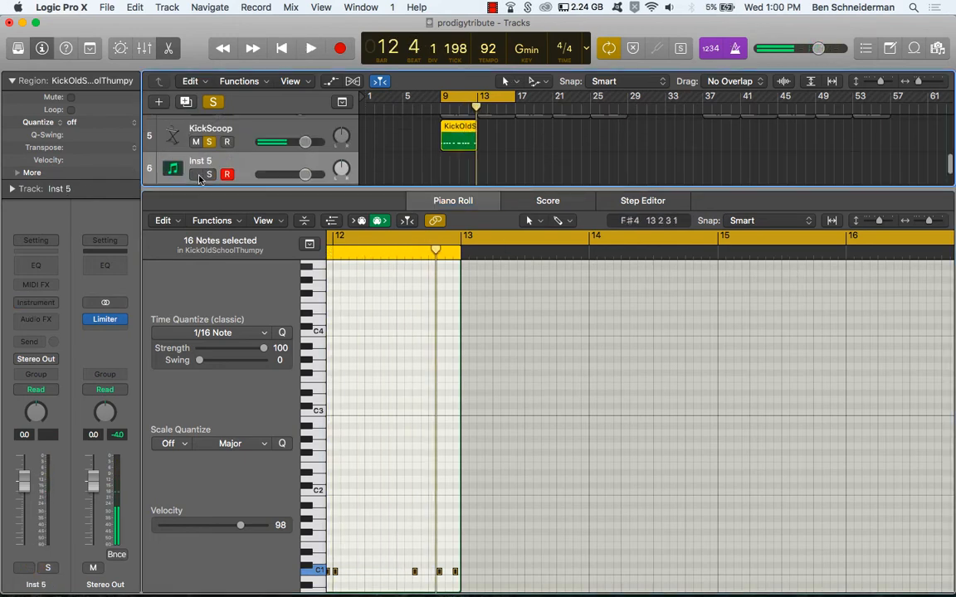
pyautogui.click(53, 303)
pyautogui.moveTo(63, 331)
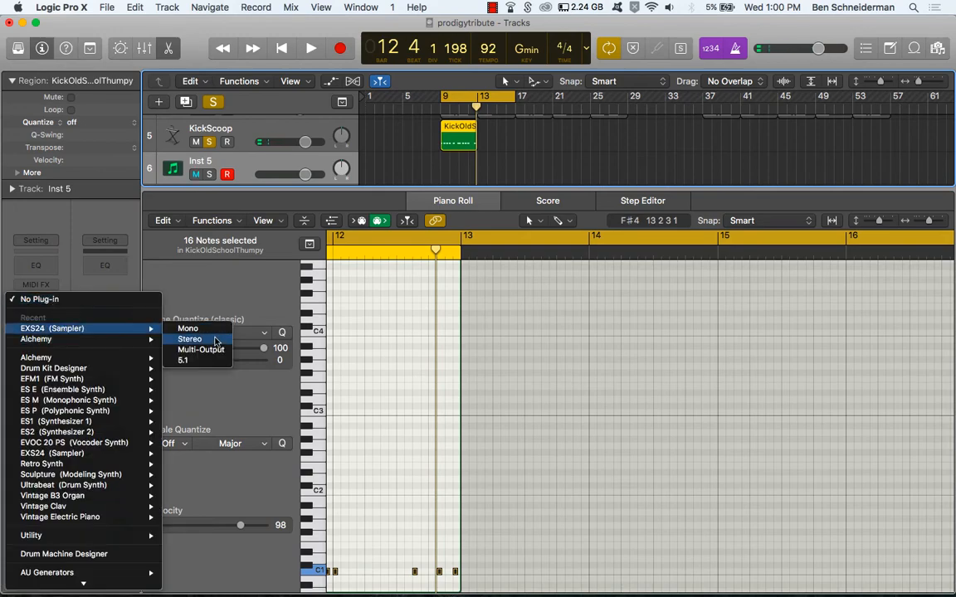
pyautogui.click(190, 339)
pyautogui.click(402, 129)
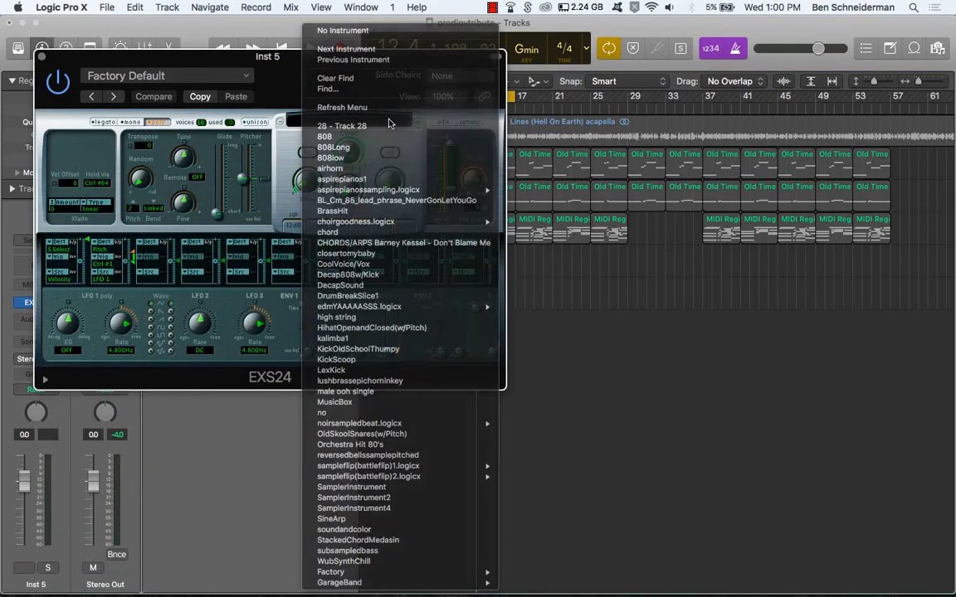
pyautogui.click(395, 443)
# Step: Show Musical Typing for the snare track at octave C3 and turn off the KickScoop track's solo
pyautogui.press('super+k')
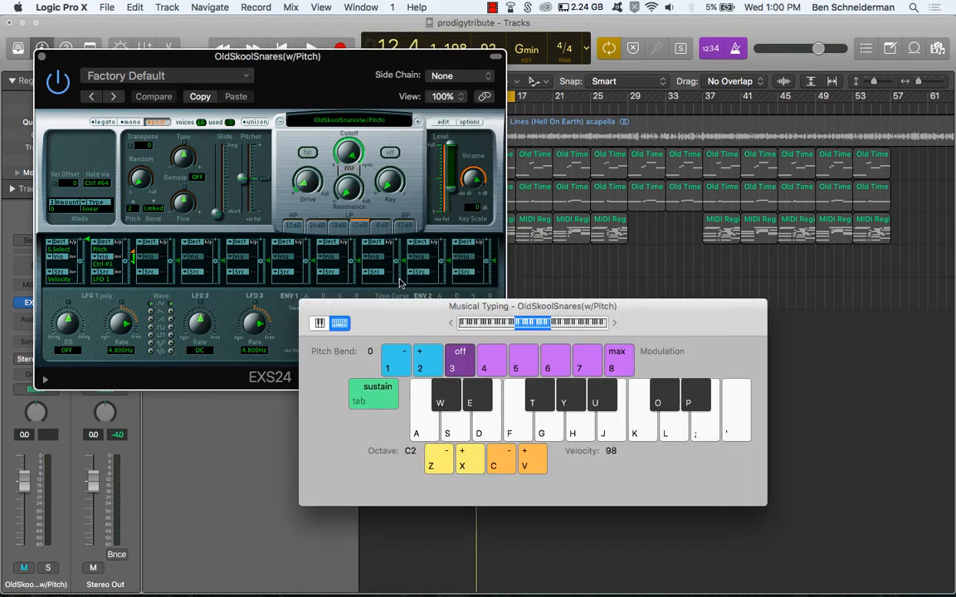
pyautogui.press('x')
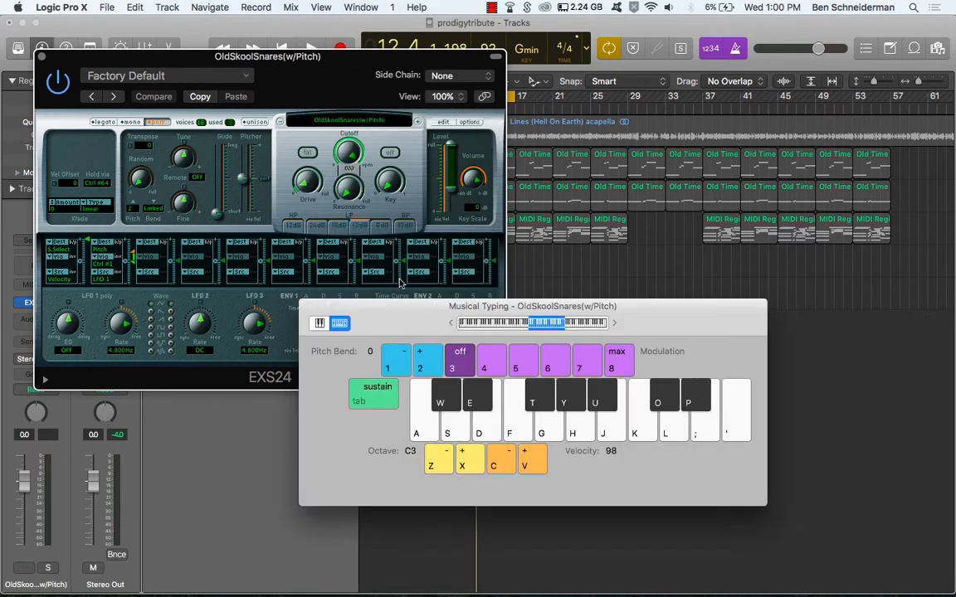
pyautogui.click(42, 57)
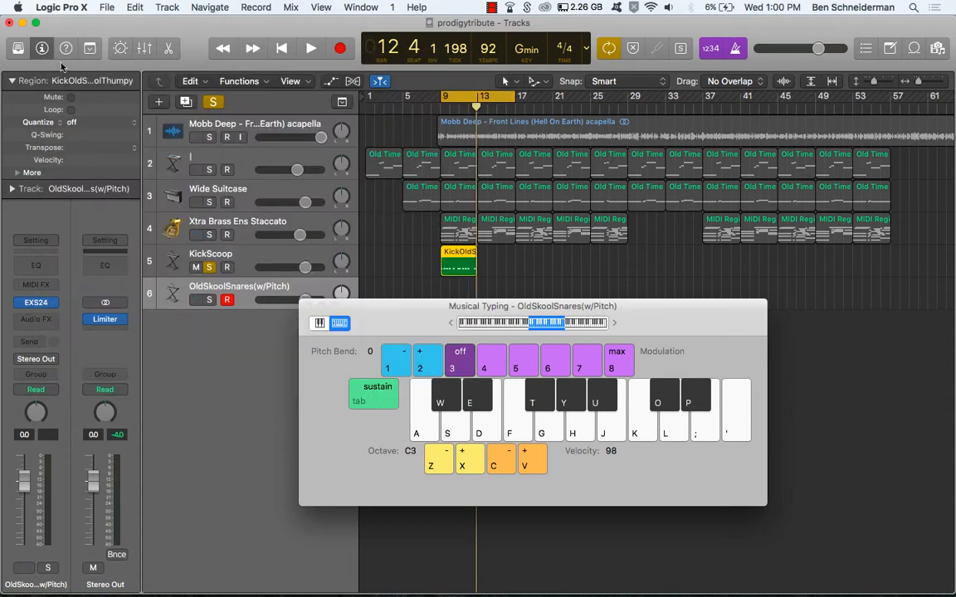
pyautogui.click(210, 268)
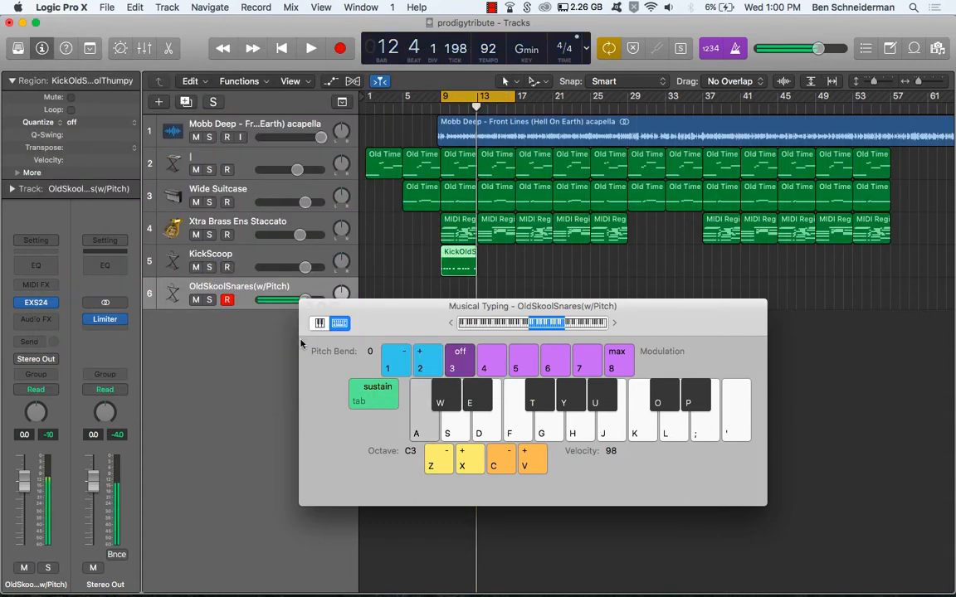
# Step: Audition the snare samples in octaves from C1 to C6 and set the Musical Typing octave to C1
pyautogui.press('a')
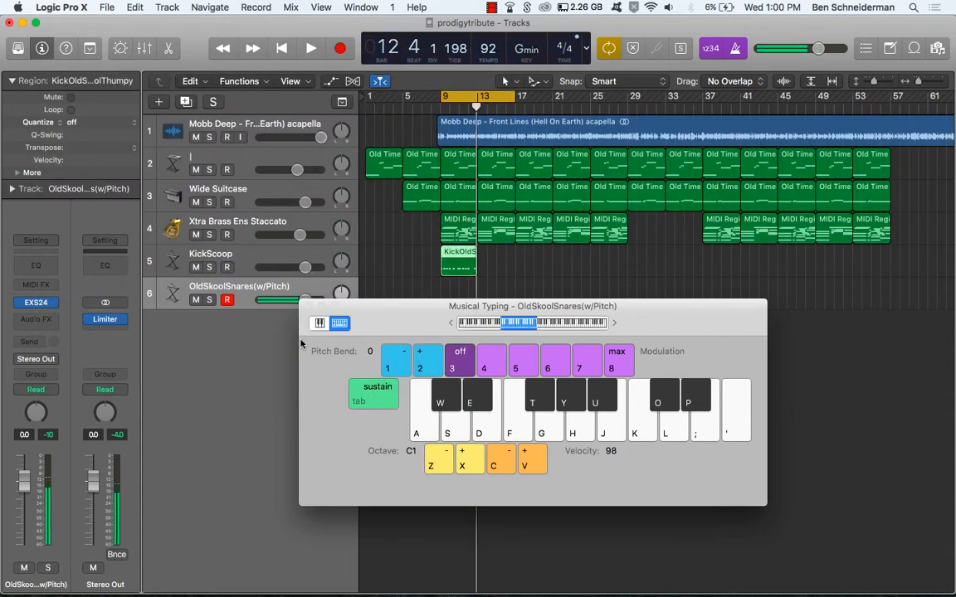
pyautogui.press('z')
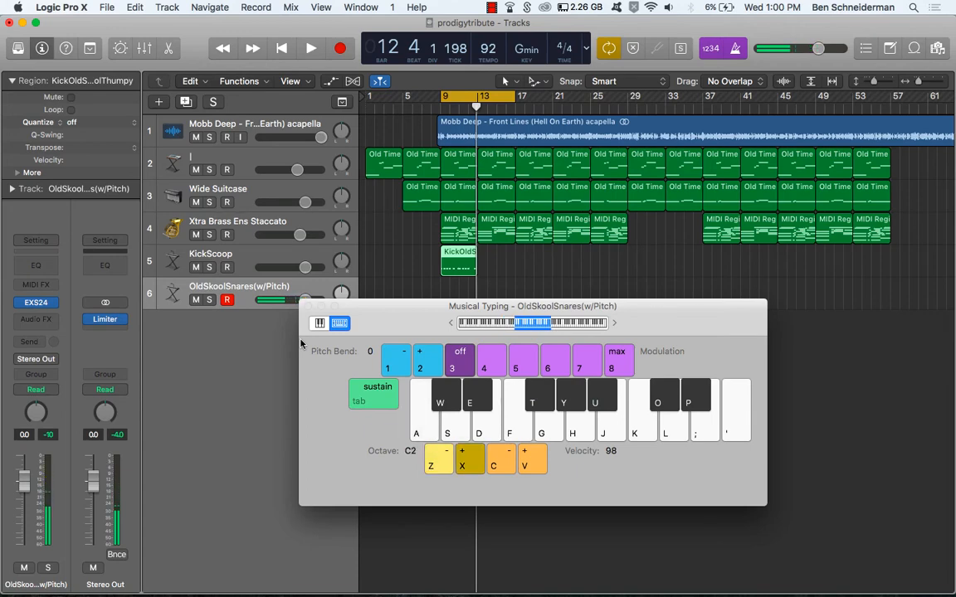
pyautogui.press('a')
pyautogui.press('x')
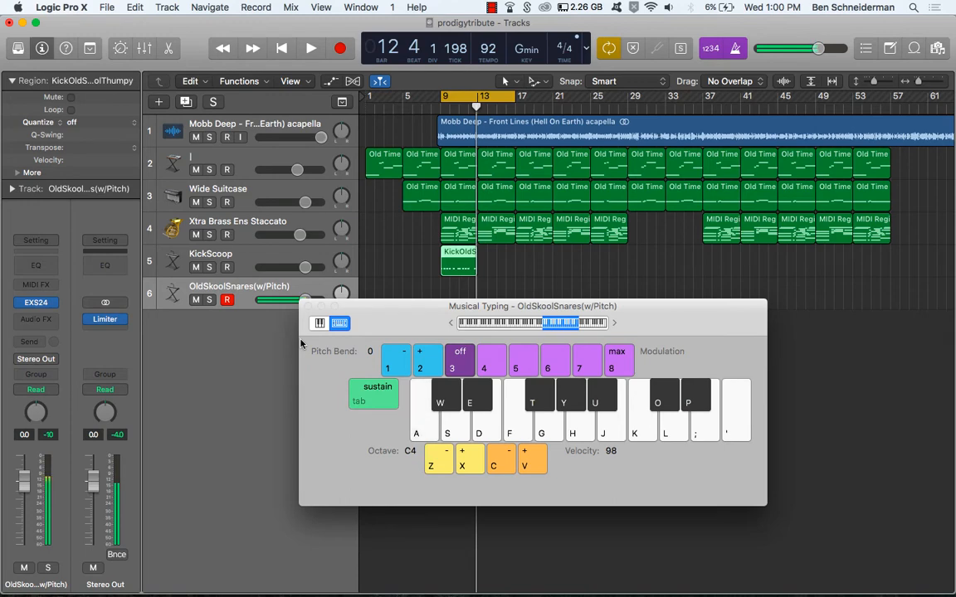
pyautogui.press('x')
pyautogui.press('a')
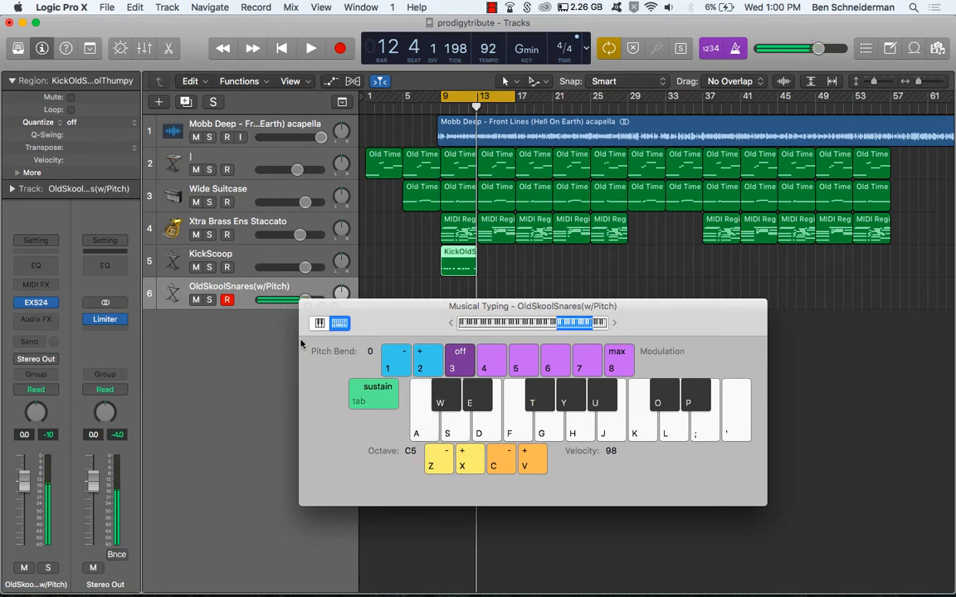
pyautogui.press('z')
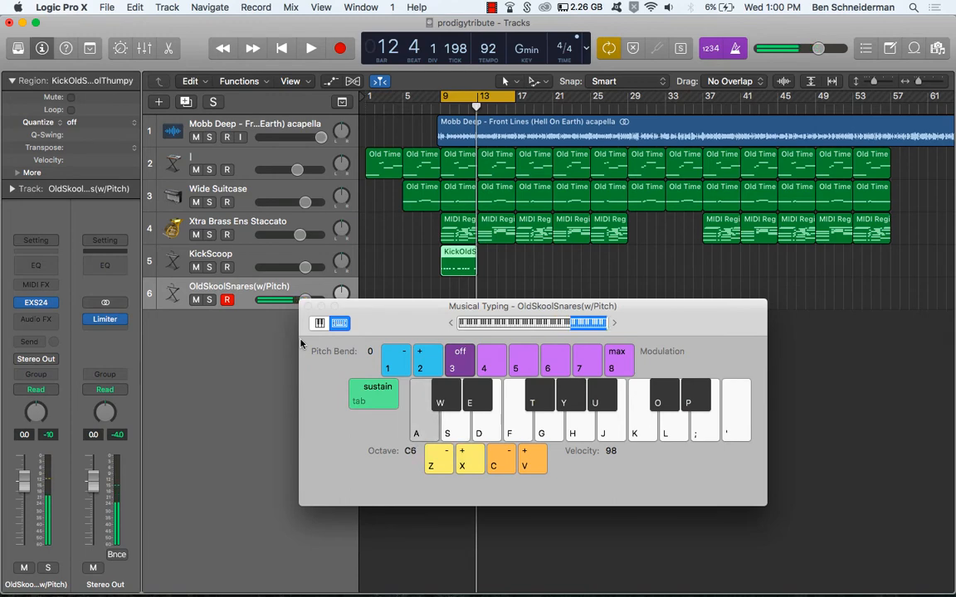
pyautogui.press('a')
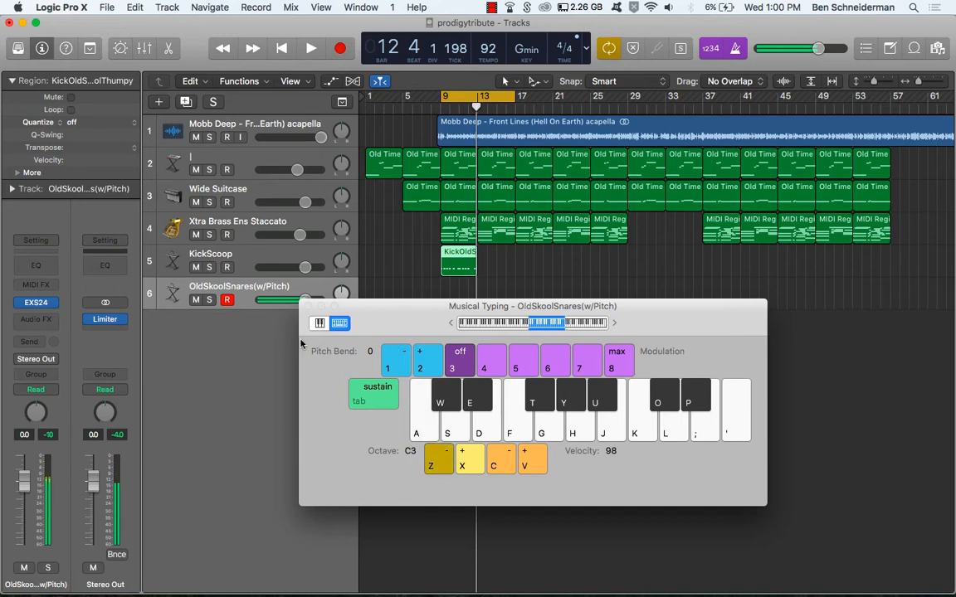
pyautogui.press('x')
pyautogui.press('x')
pyautogui.press('x')
pyautogui.press('x')
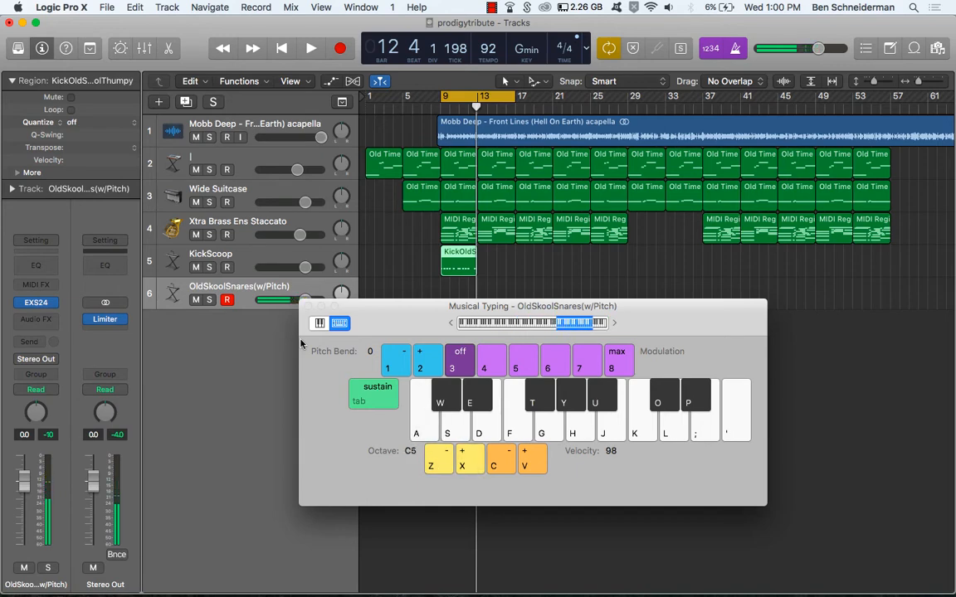
pyautogui.press('z')
pyautogui.press('z')
pyautogui.press('z')
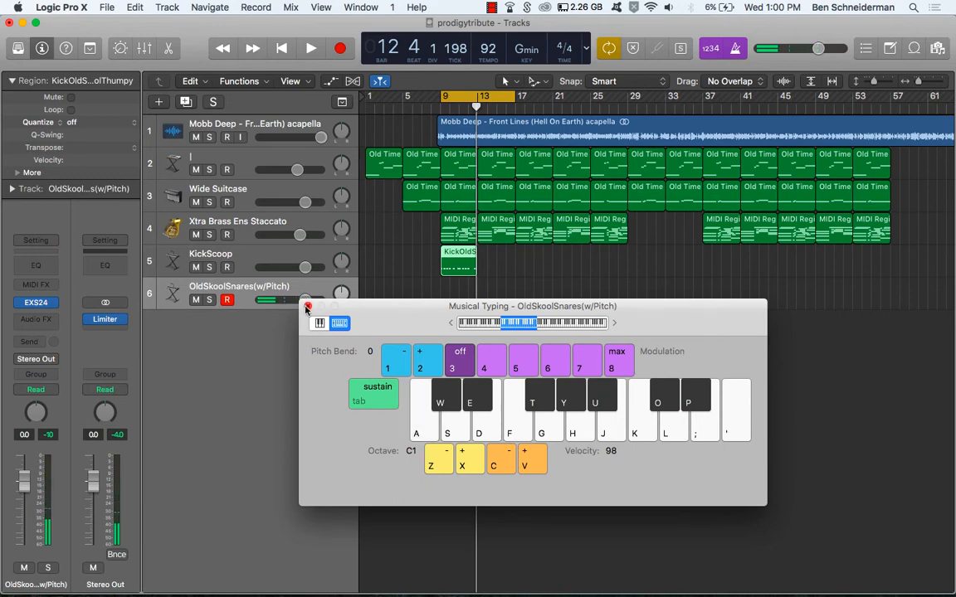
# Step: Reopen Musical Typing and move its window below the tracks
pyautogui.click(307, 307)
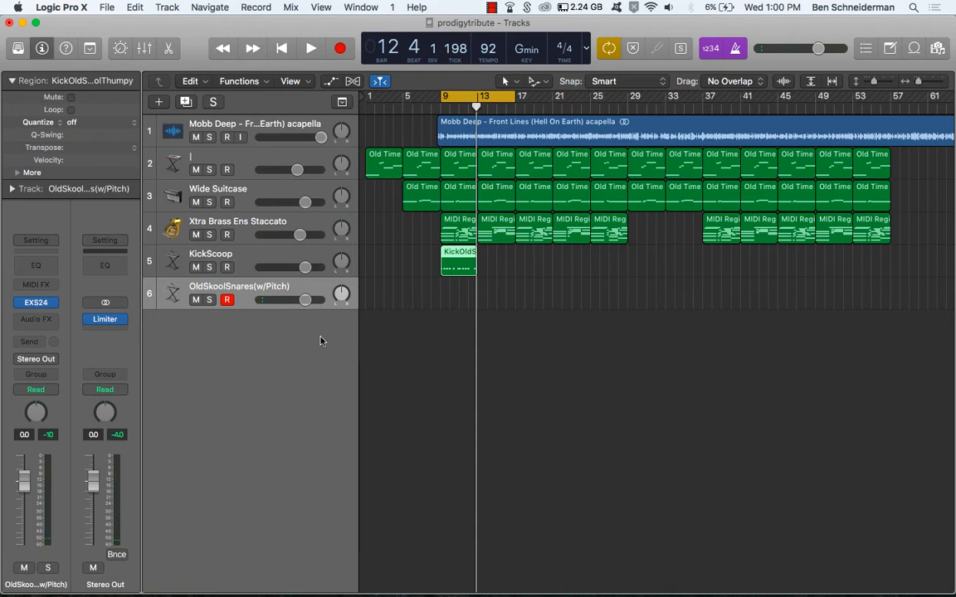
pyautogui.press('super+k')
pyautogui.moveTo(365, 303); pyautogui.dragTo(406, 361)
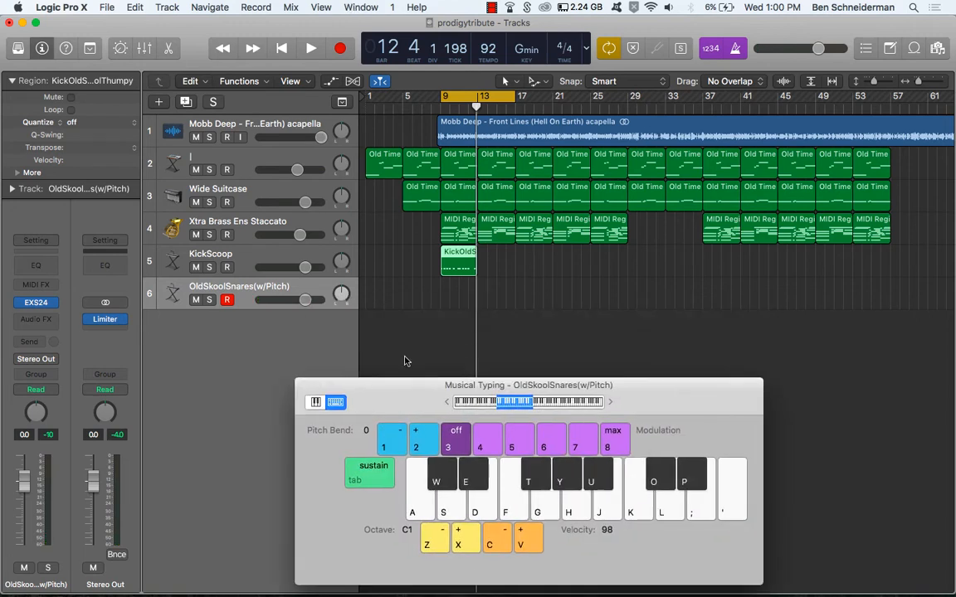
# Step: Solo the kick and snare tracks and record a snare pattern on C1 from bar 9 to bar 13
pyautogui.click(441, 107)
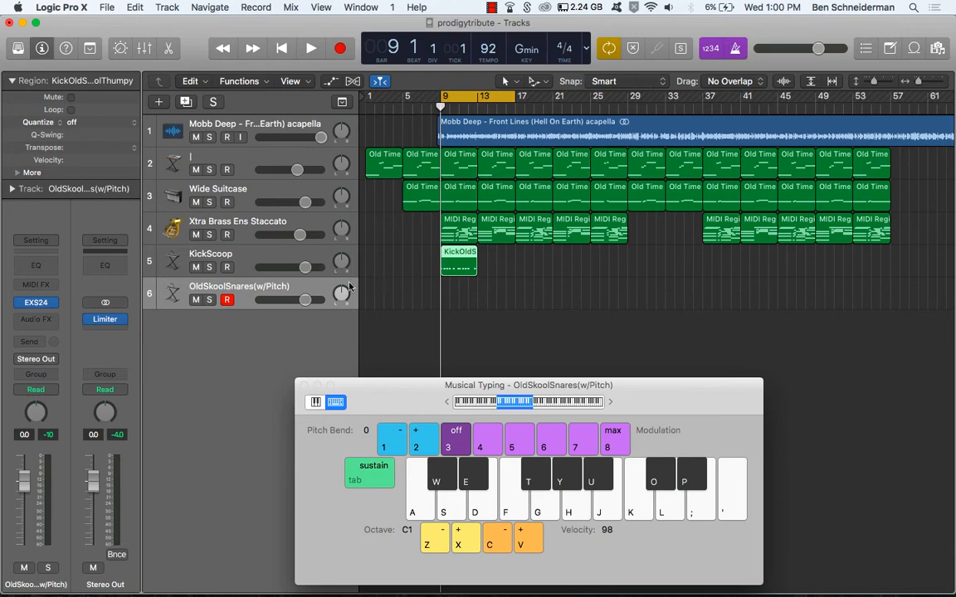
pyautogui.click(209, 267)
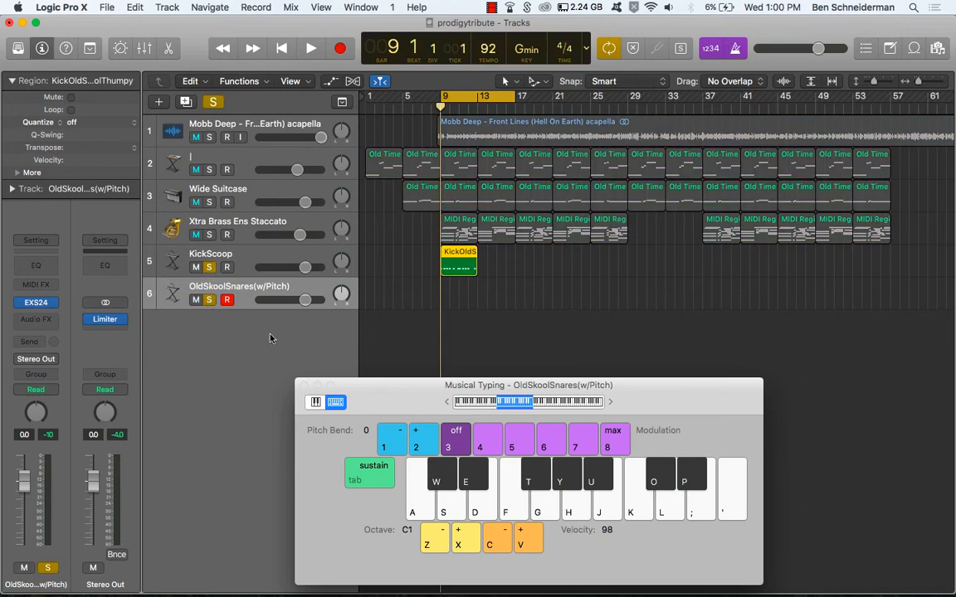
pyautogui.press('r')
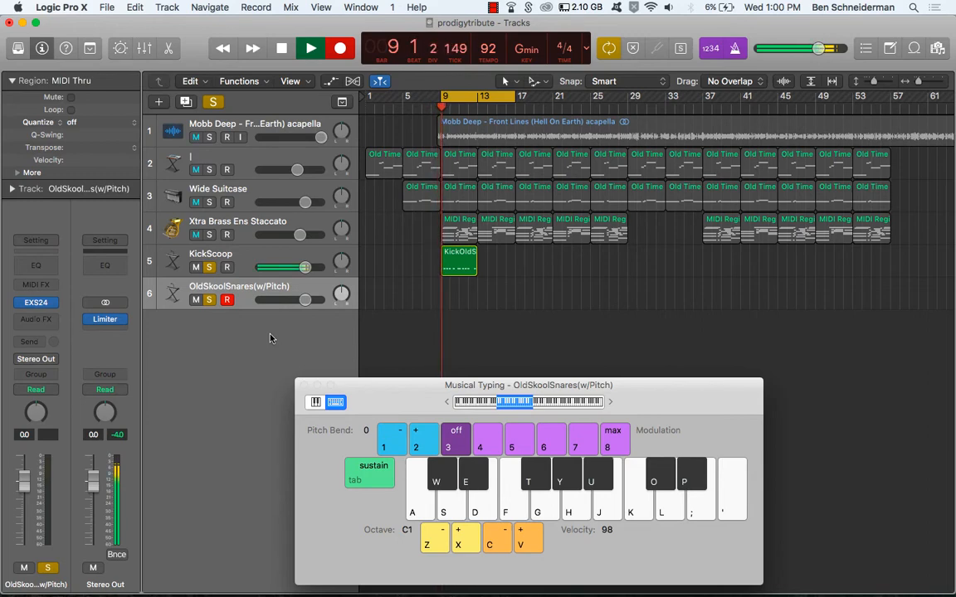
pyautogui.press('a')
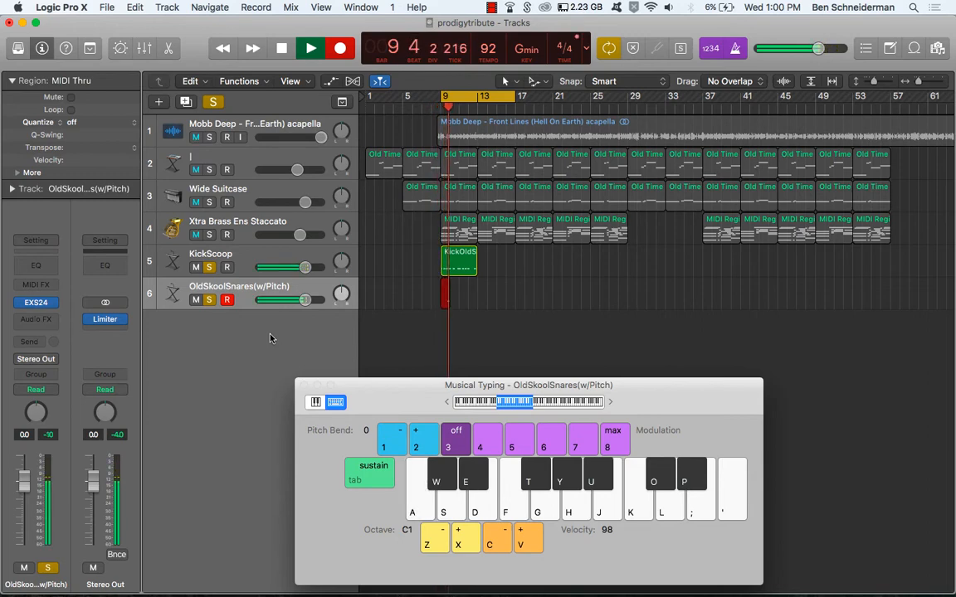
pyautogui.press('a')
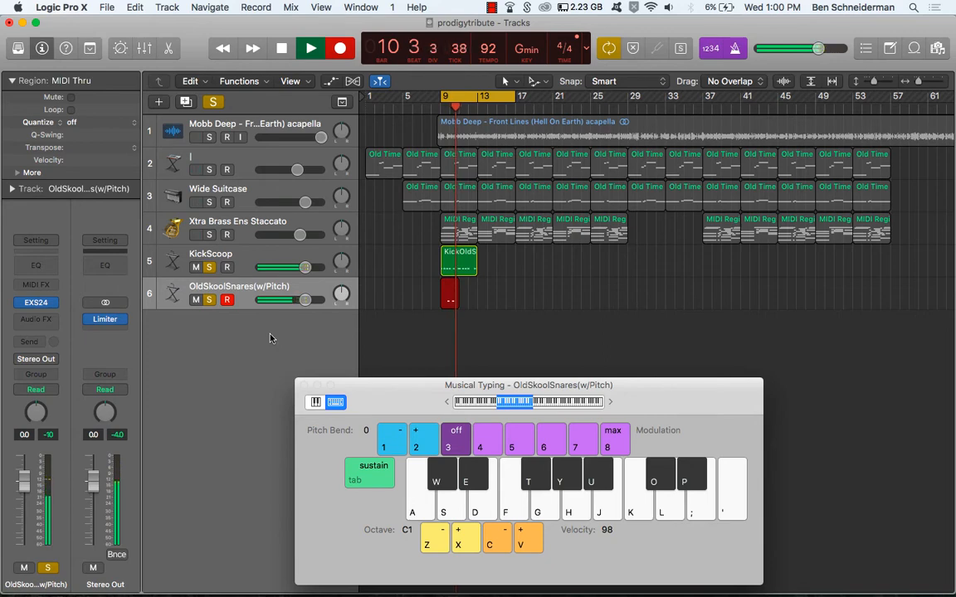
pyautogui.press('a')
pyautogui.press('a')
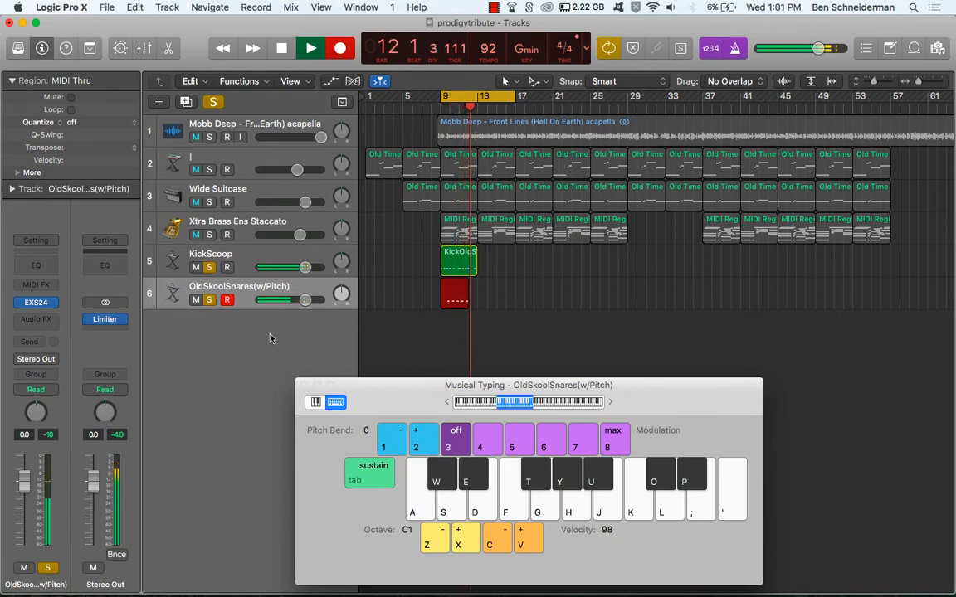
pyautogui.press('a')
pyautogui.press('a')
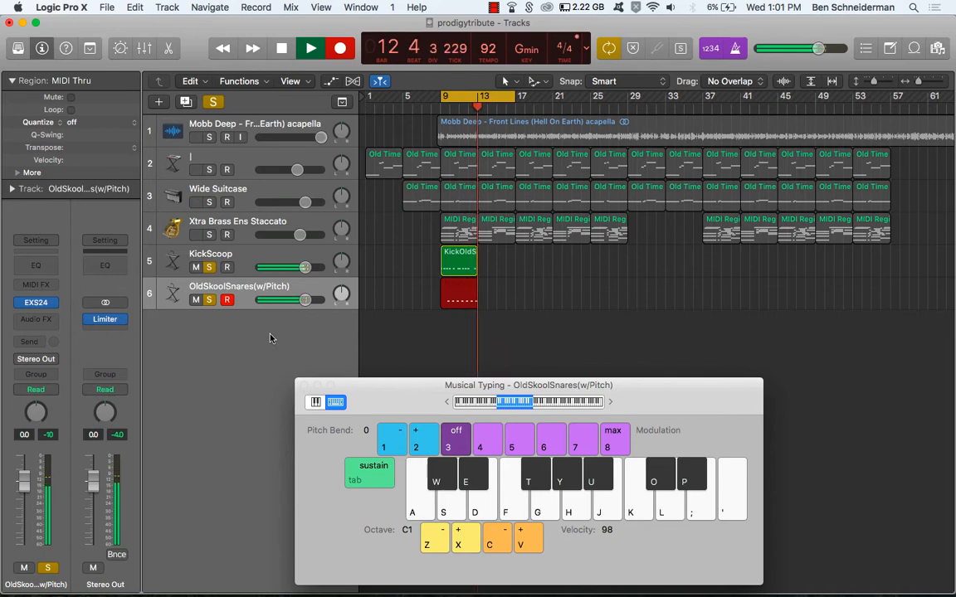
pyautogui.press('space')
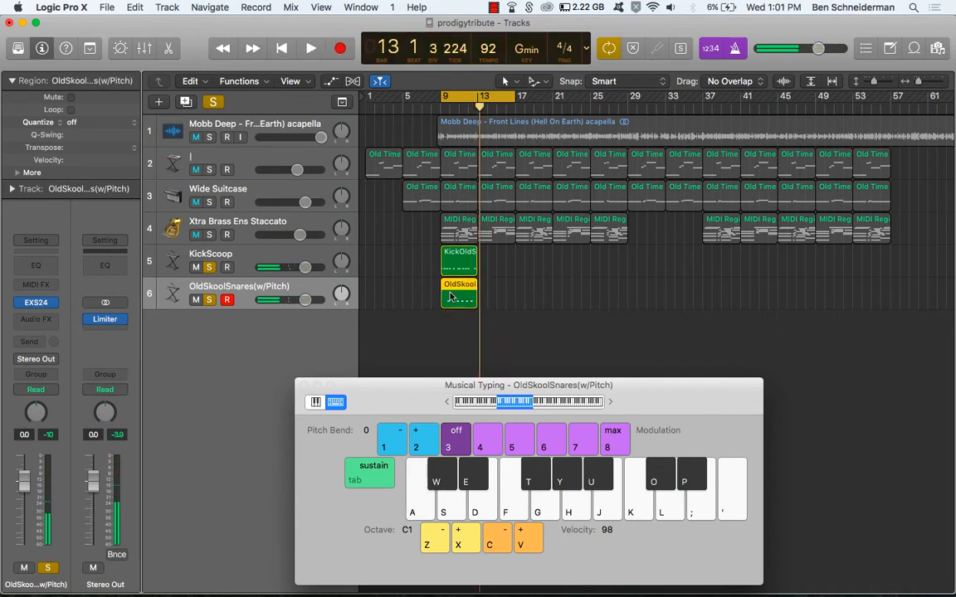
# Step: Open the recorded OldSkoolSnares(w/Pitch) region in the Piano Roll and close Musical Typing
pyautogui.doubleClick(452, 297)
pyautogui.click(302, 386)
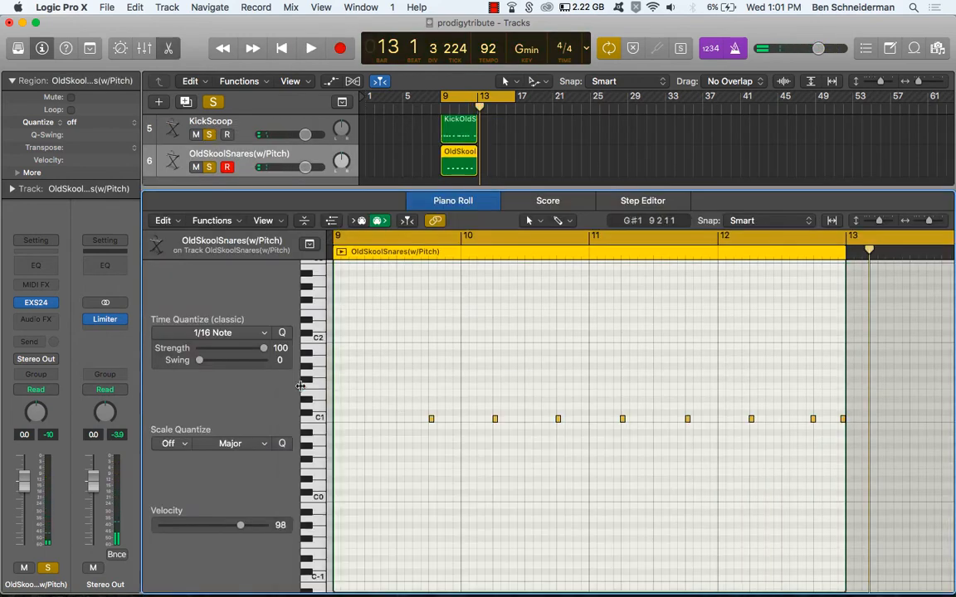
# Step: Play the snare region from the cycle start and extend all its notes with Force Legato so each reaches the next one
pyautogui.click(367, 418)
pyautogui.press('Return')
pyautogui.press('space')
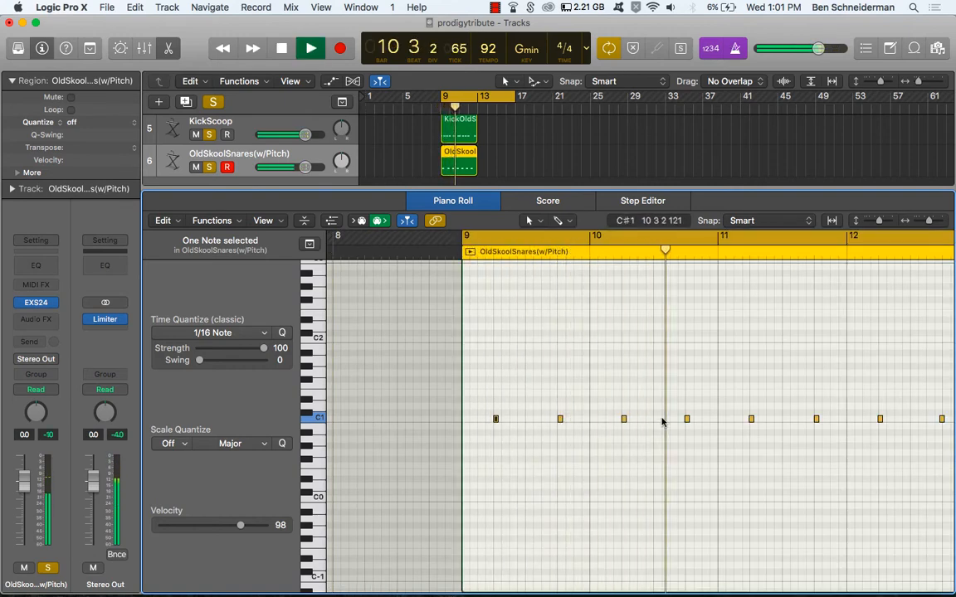
pyautogui.press('super+a')
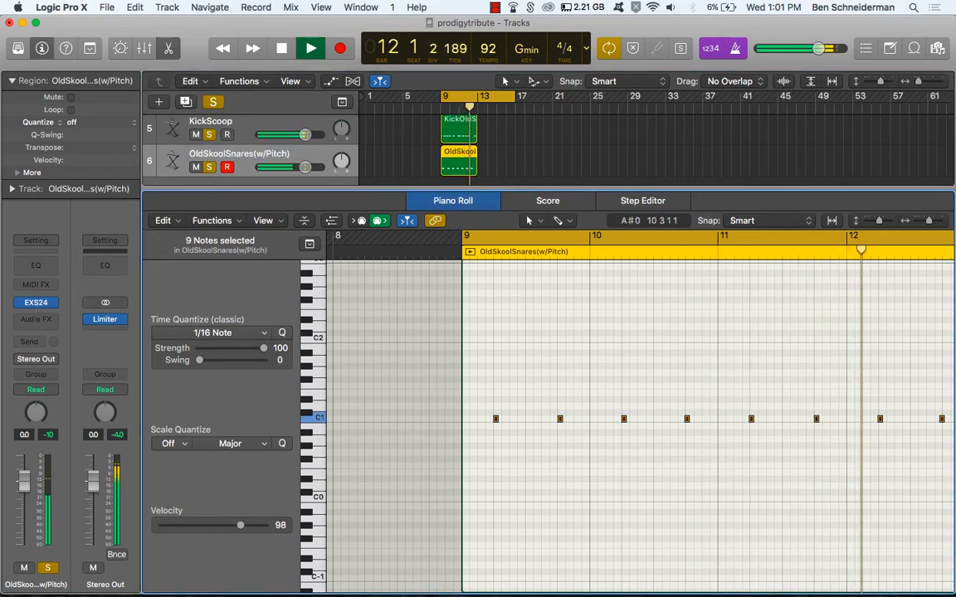
pyautogui.hotkey('shift', '\\')
pyautogui.hscroll(7, 694, 455)
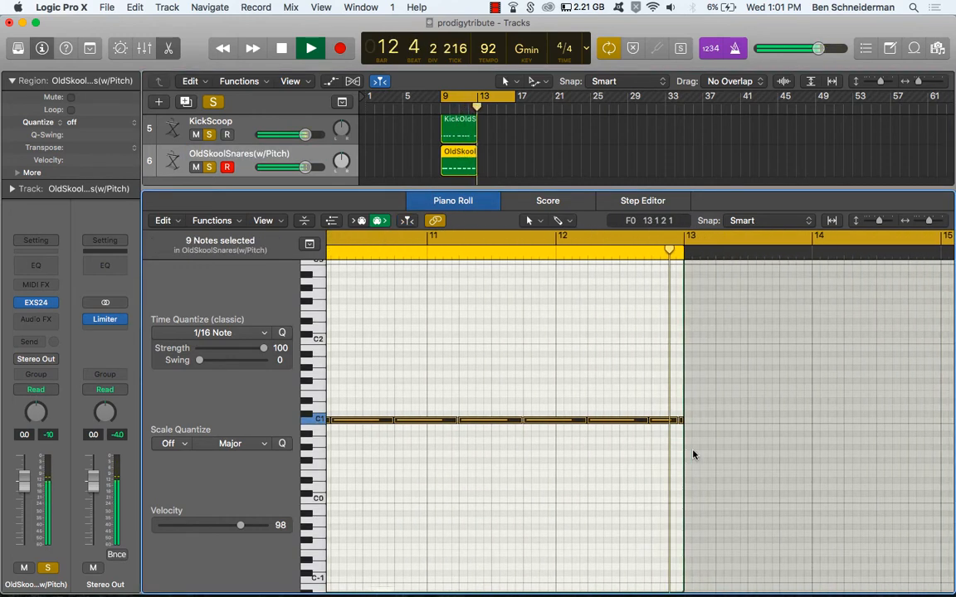
# Step: Pull the start of the last snare note back to about 12 4 3 and replay the pattern
pyautogui.press('space')
pyautogui.click(666, 429)
pyautogui.moveTo(668, 419); pyautogui.dragTo(665, 421)
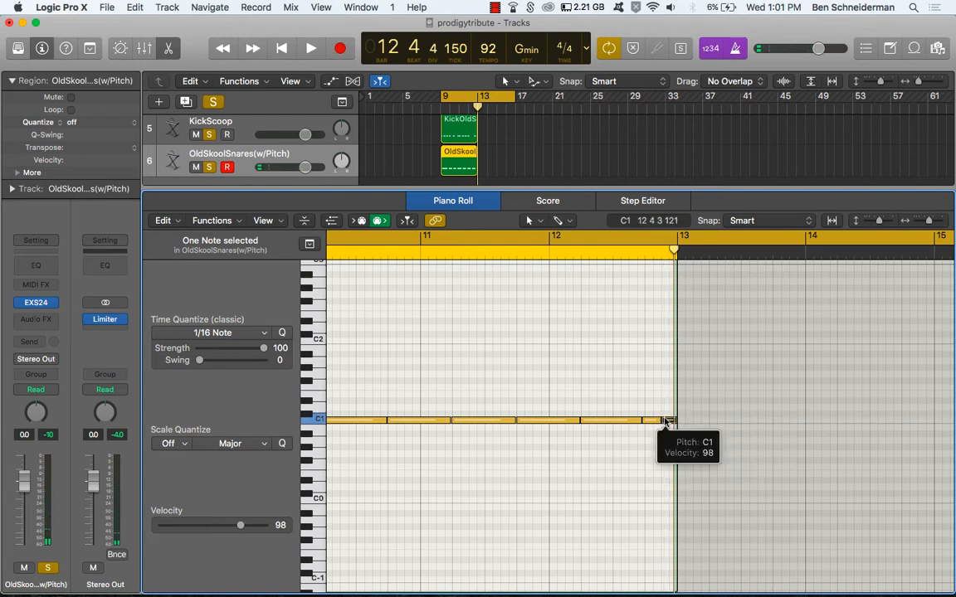
pyautogui.press('space')
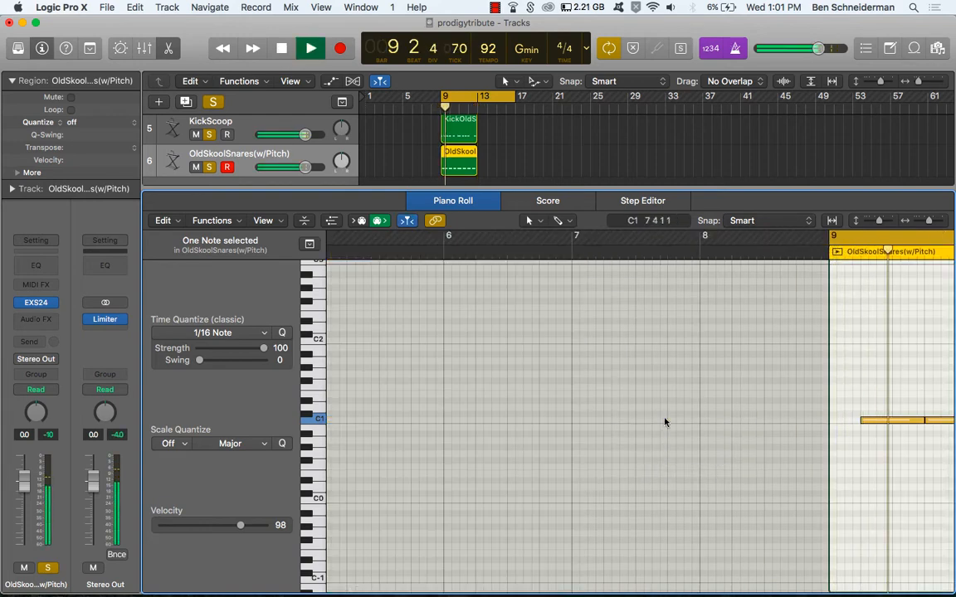
# Step: Raise the KickScoop track volume and set the OldSkoolSnares(w/Pitch) track volume to +2.6 dB during playback
pyautogui.moveTo(305, 134); pyautogui.dragTo(327, 133)
pyautogui.moveTo(306, 167); pyautogui.dragTo(311, 167)
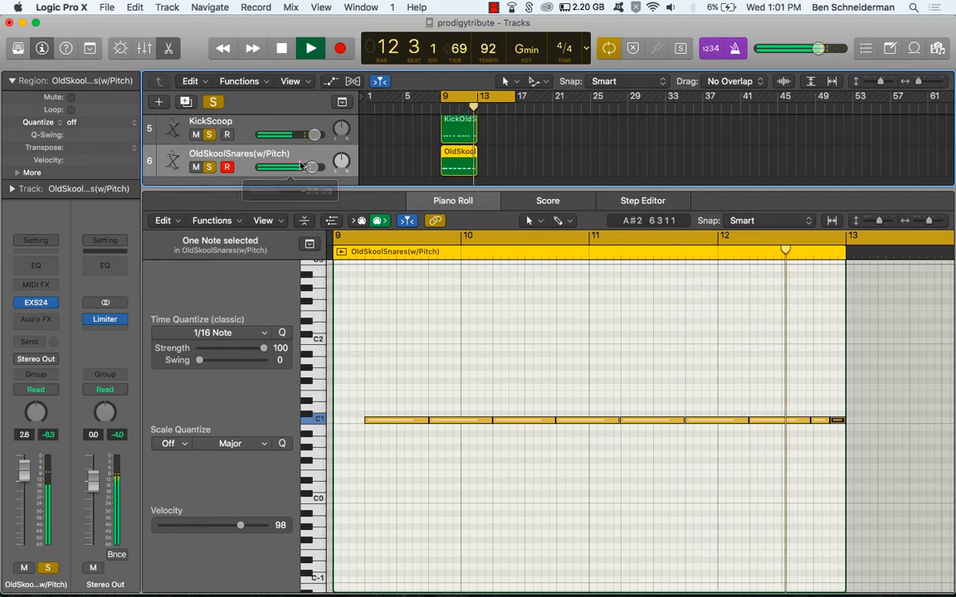
pyautogui.press('space')
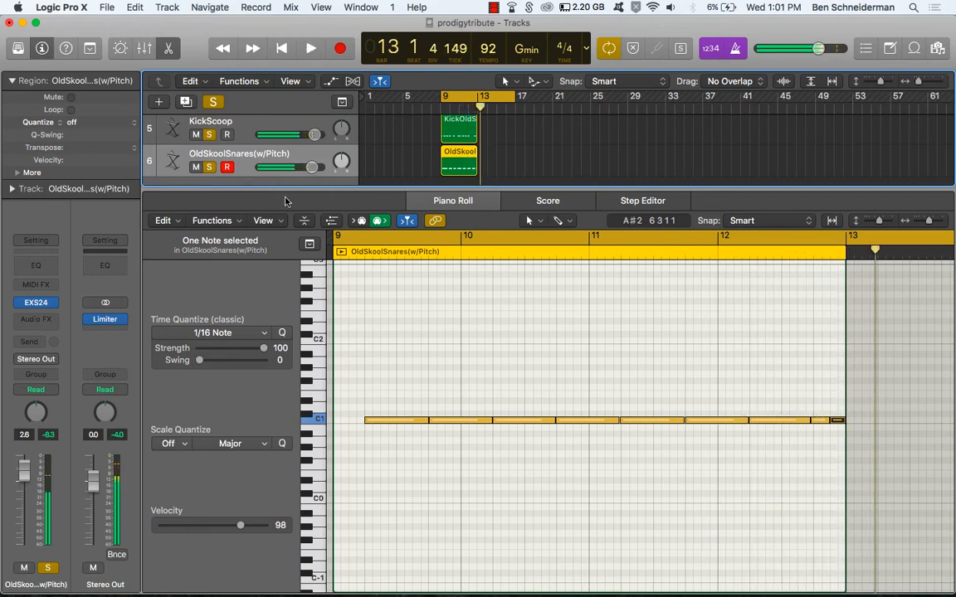
# Step: Move the last snare note one sixteenth earlier and audition the ending from bar 12
pyautogui.click(714, 252)
pyautogui.press('space')
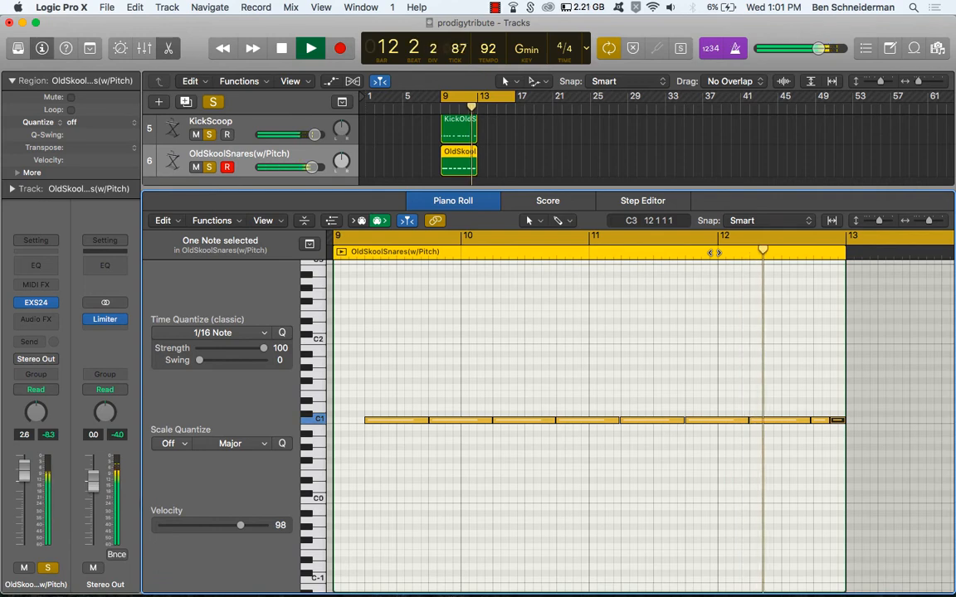
pyautogui.press('space')
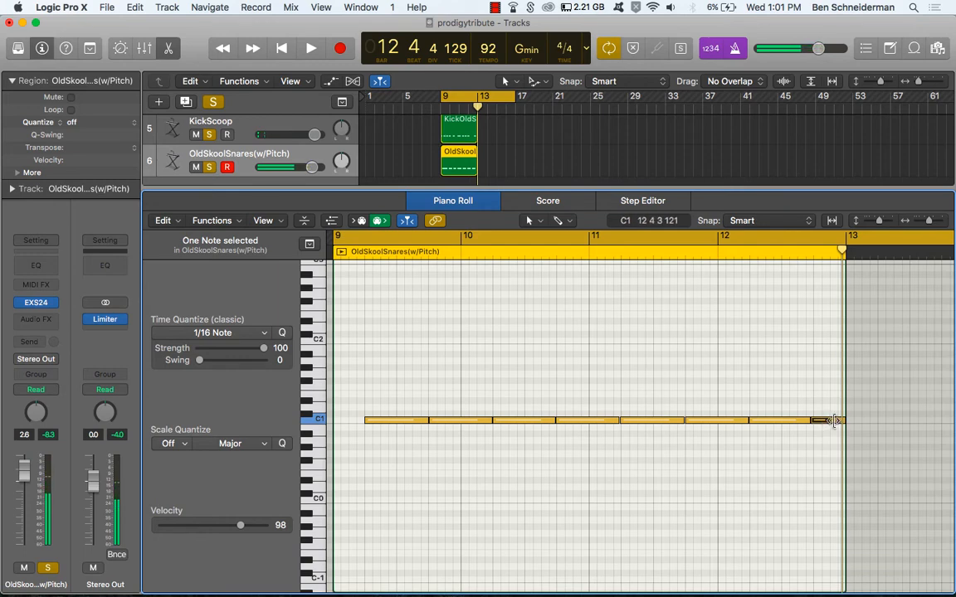
pyautogui.moveTo(834, 420)
pyautogui.mouseDown()
pyautogui.moveTo(815, 421)
pyautogui.moveTo(830, 423)
pyautogui.mouseUp()
pyautogui.click(717, 254)
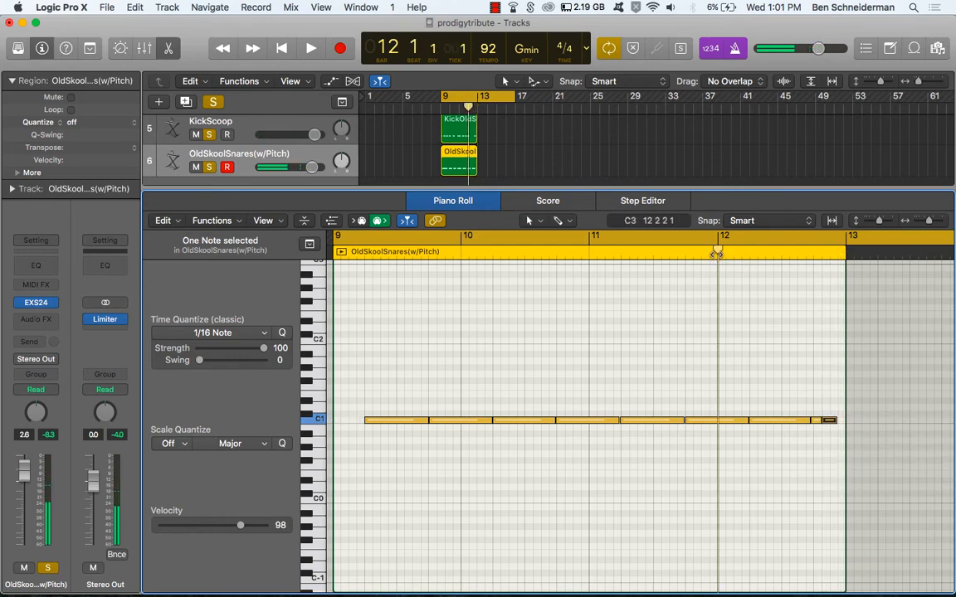
pyautogui.press('space')
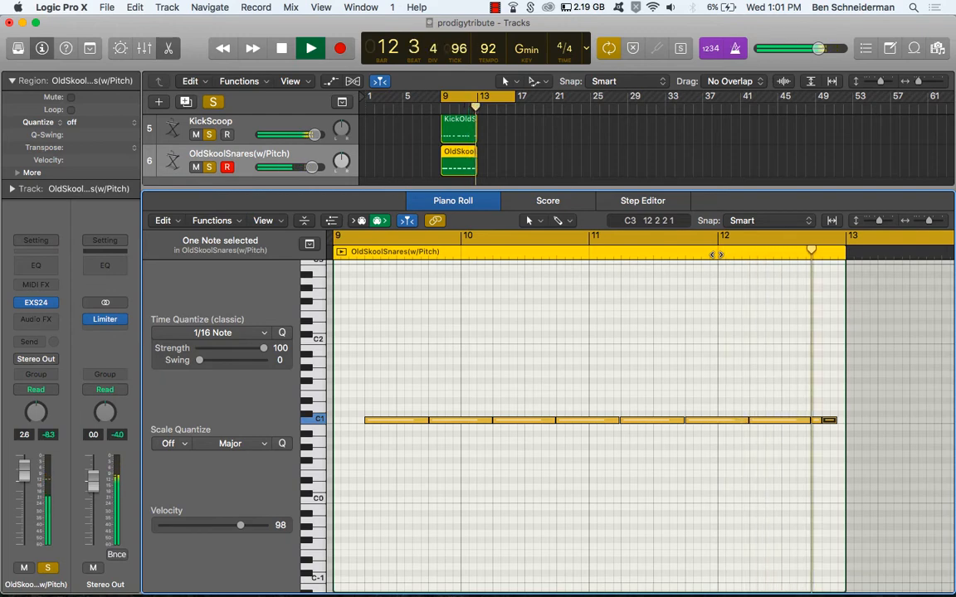
pyautogui.press('space')
# Step: Quantize all snare notes to the 1/16 Note grid, force them legato again and play the ending from bar 12
pyautogui.moveTo(810, 420); pyautogui.dragTo(793, 420)
pyautogui.click(796, 430)
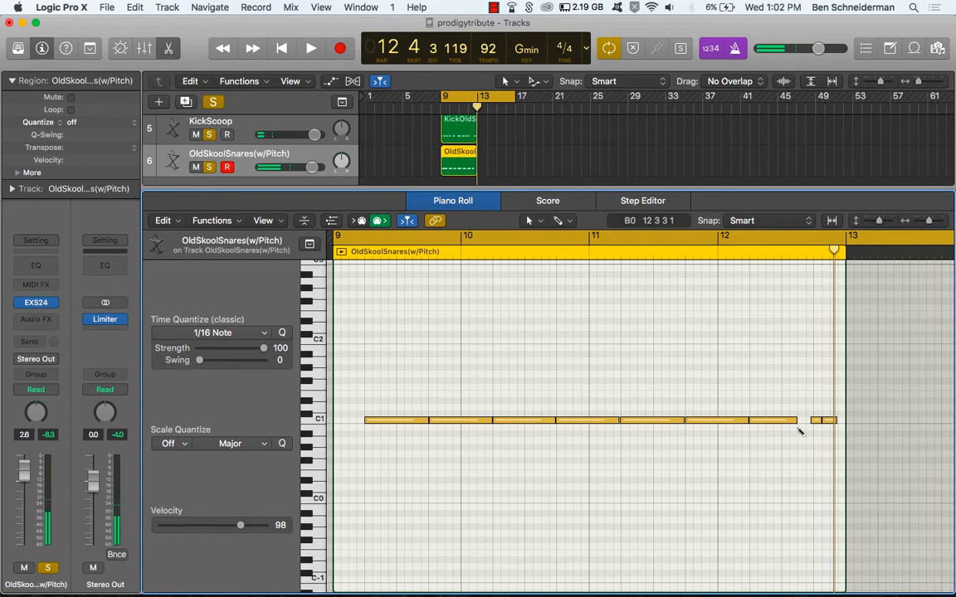
pyautogui.press('super+a')
pyautogui.hotkey('shift', 'n')
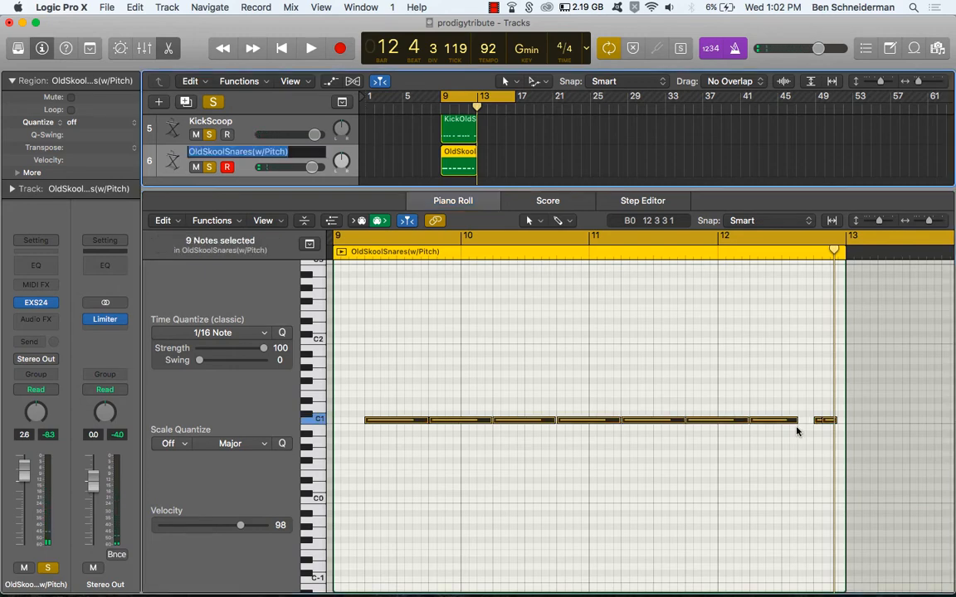
pyautogui.press('Return')
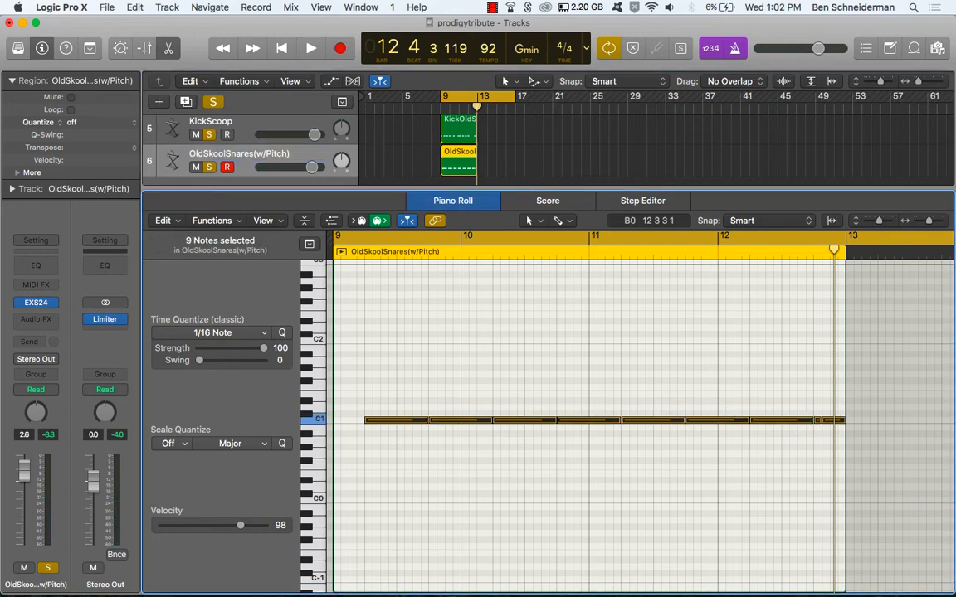
pyautogui.click(821, 429)
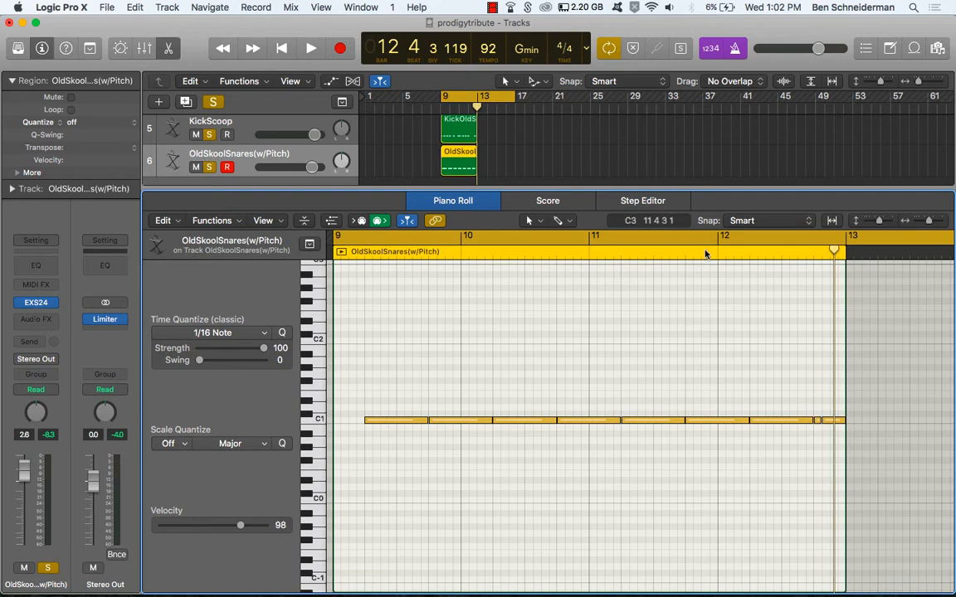
pyautogui.press('space')
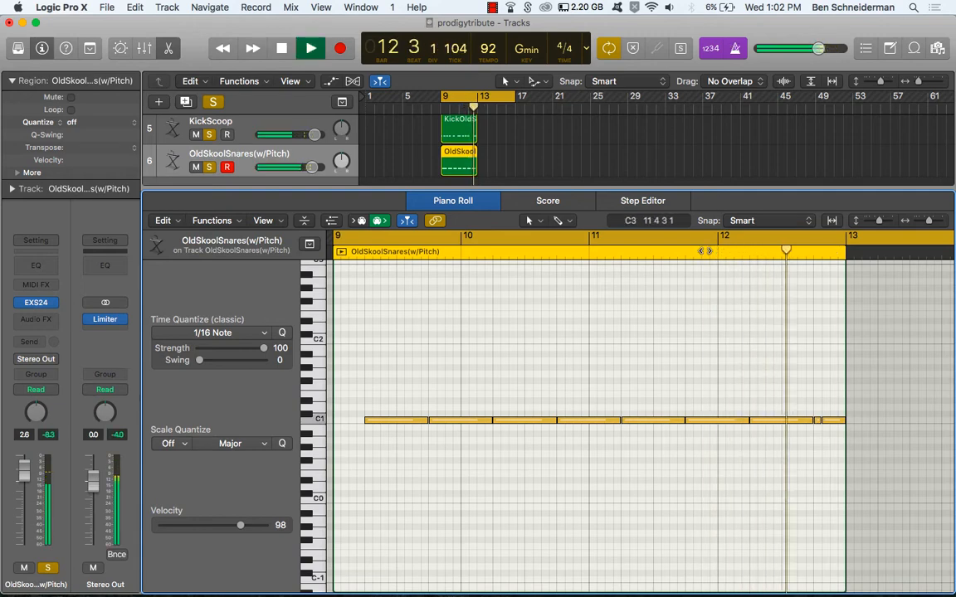
pyautogui.press('space')
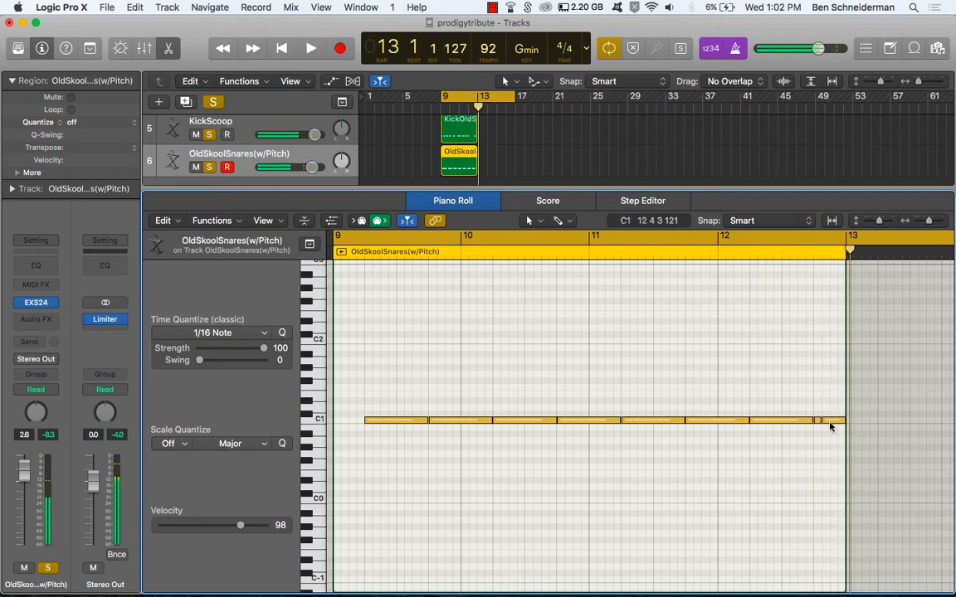
# Step: Trim the last snare note's start to the final sixteenth before bar 13 and audition the ending with the cycle off
pyautogui.moveTo(824, 421); pyautogui.dragTo(831, 420)
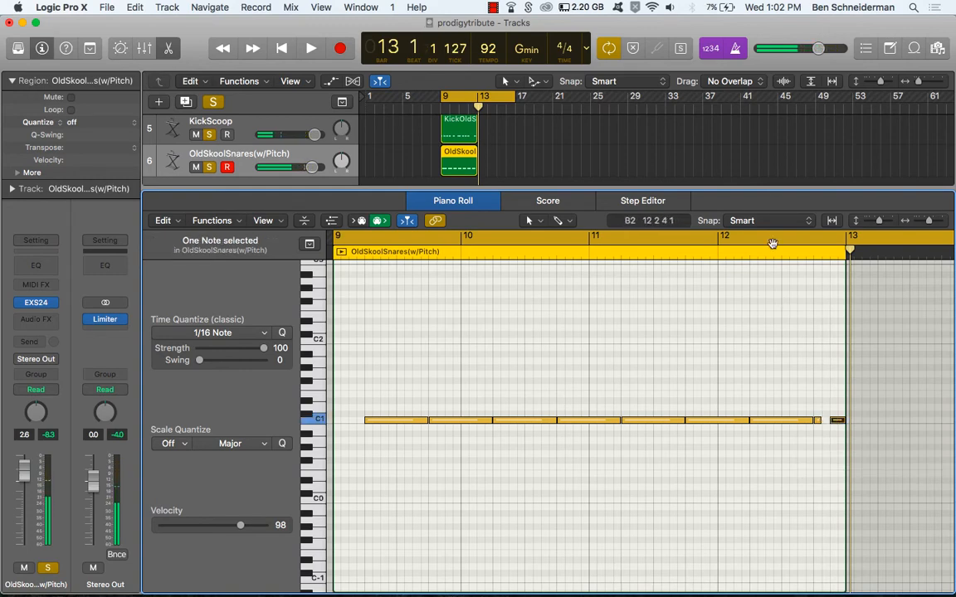
pyautogui.press('c')
pyautogui.press('space')
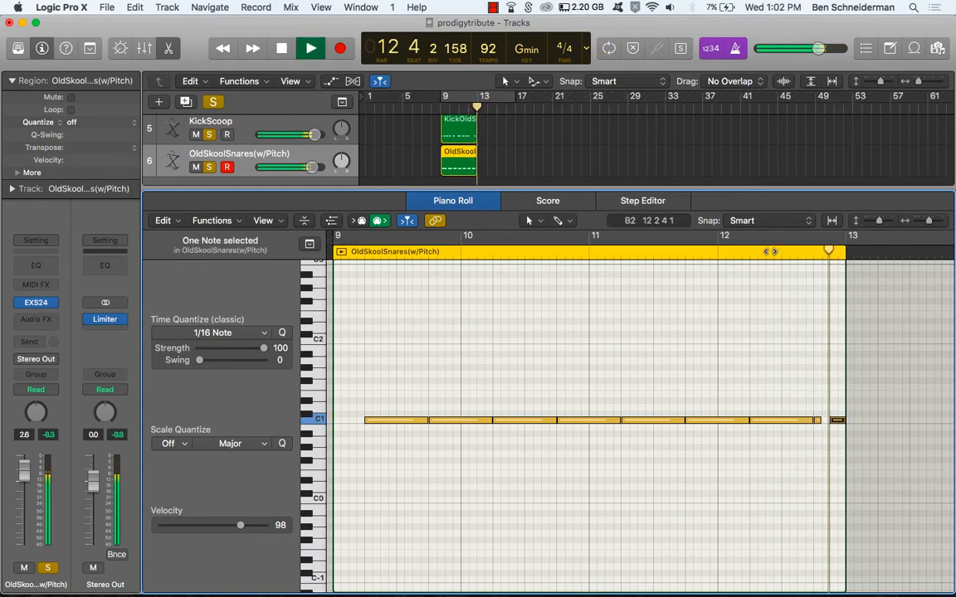
pyautogui.press('space')
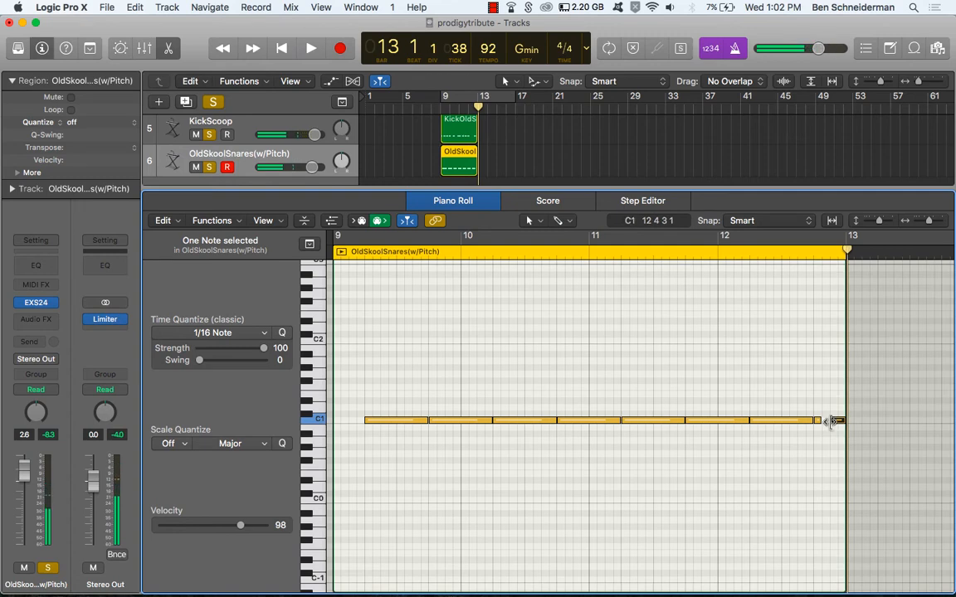
pyautogui.moveTo(832, 422); pyautogui.dragTo(839, 422)
pyautogui.click(682, 252)
pyautogui.press('space')
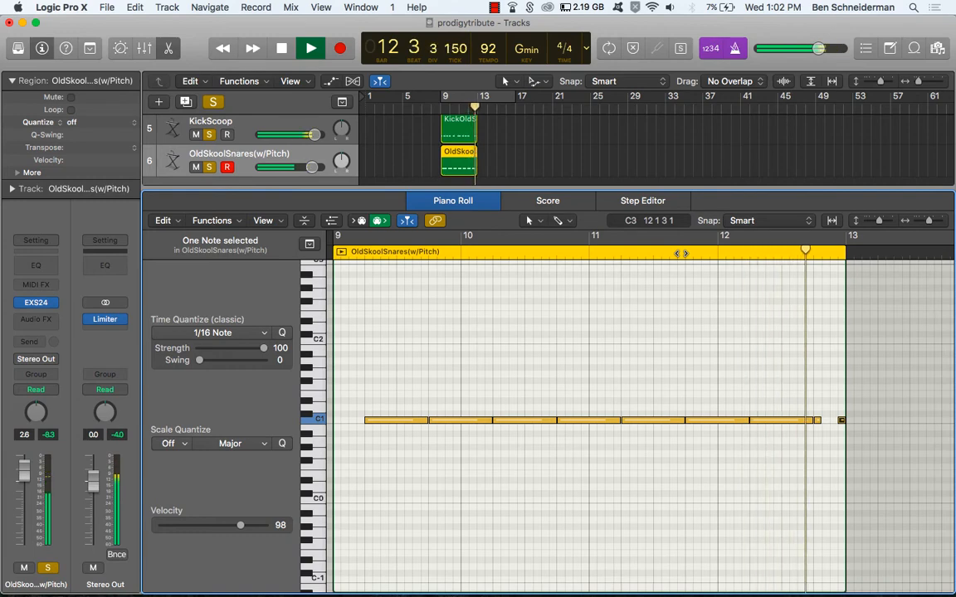
pyautogui.press('space')
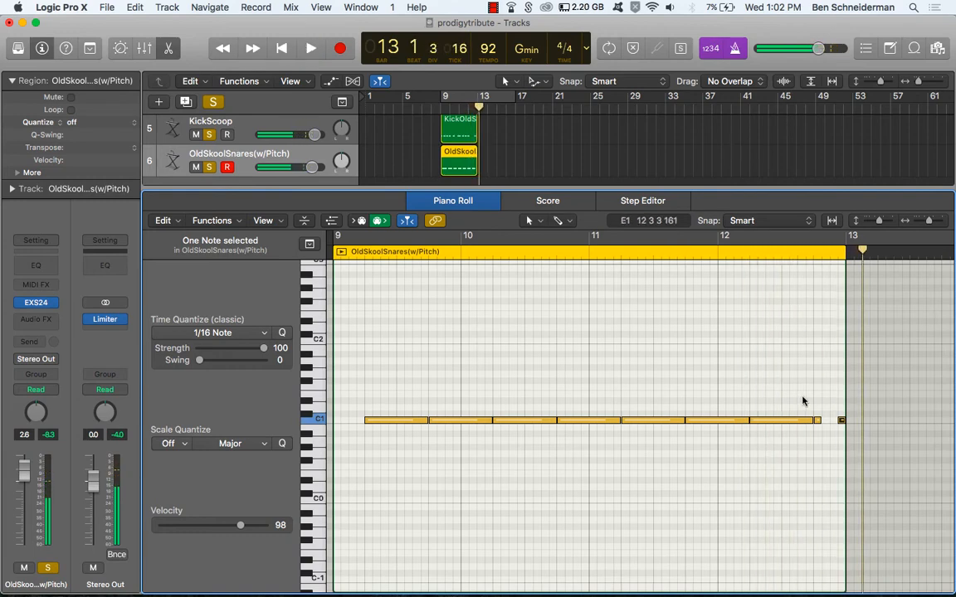
# Step: Check the last kick note in the KickOldSchoolThumpy region, play the beat with the cycle back on, and close the Piano Roll
pyautogui.click(456, 141)
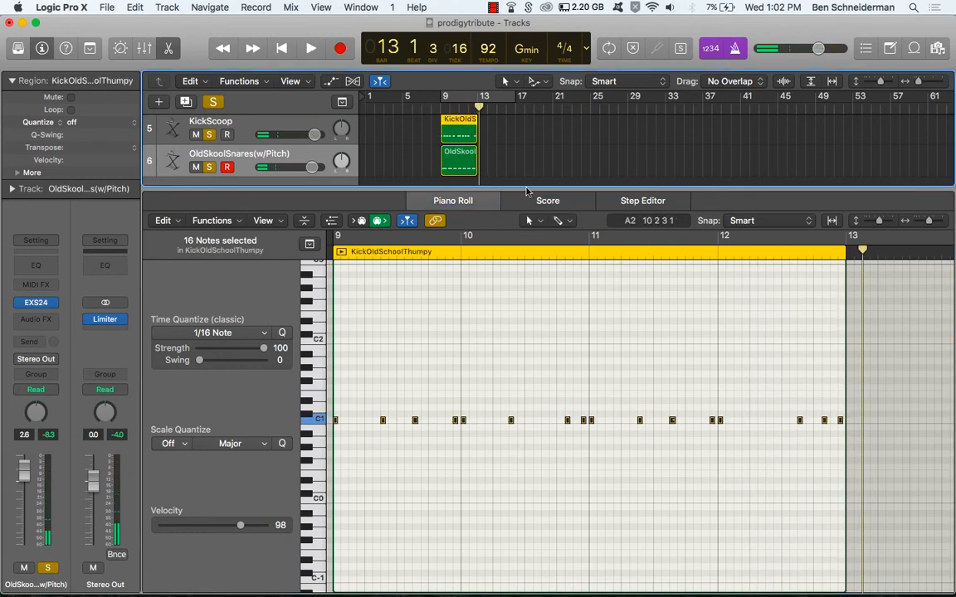
pyautogui.click(839, 420)
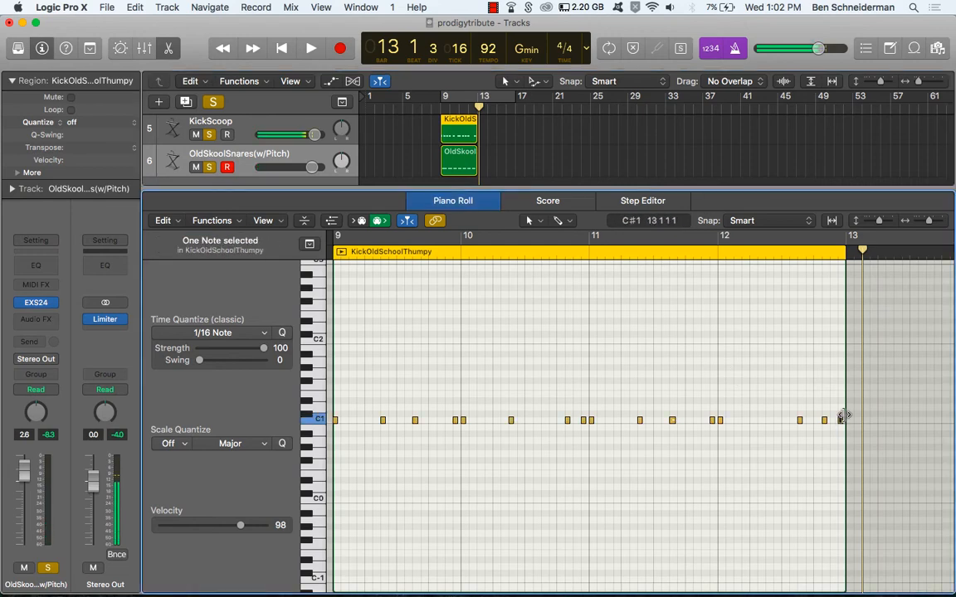
pyautogui.press('Return')
pyautogui.press('space')
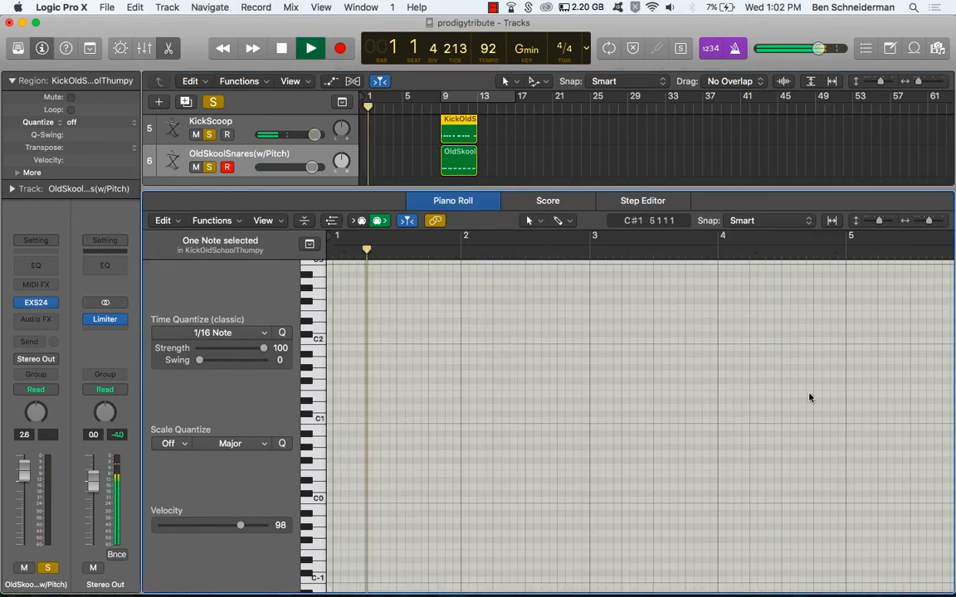
pyautogui.click(491, 98)
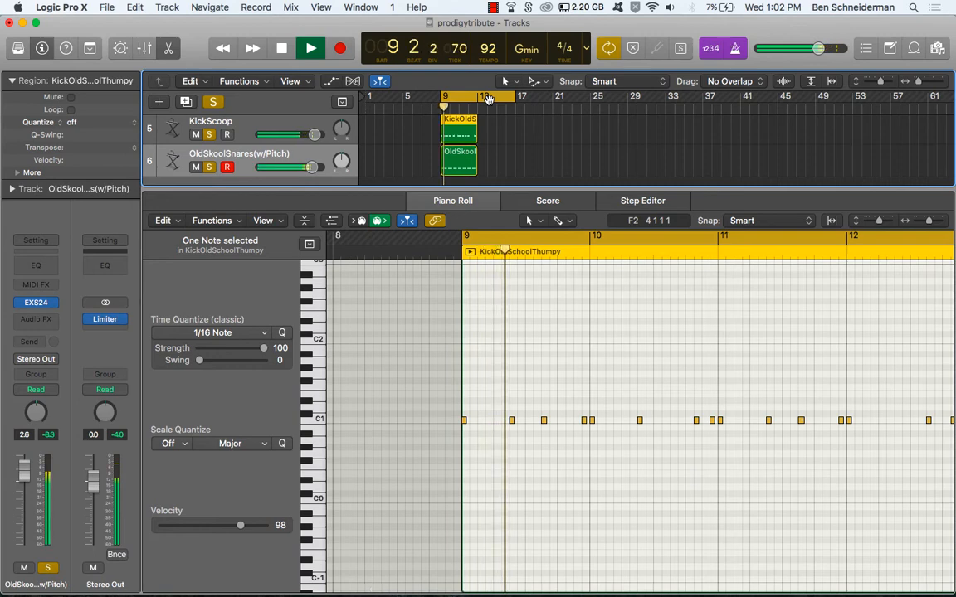
pyautogui.press('e')
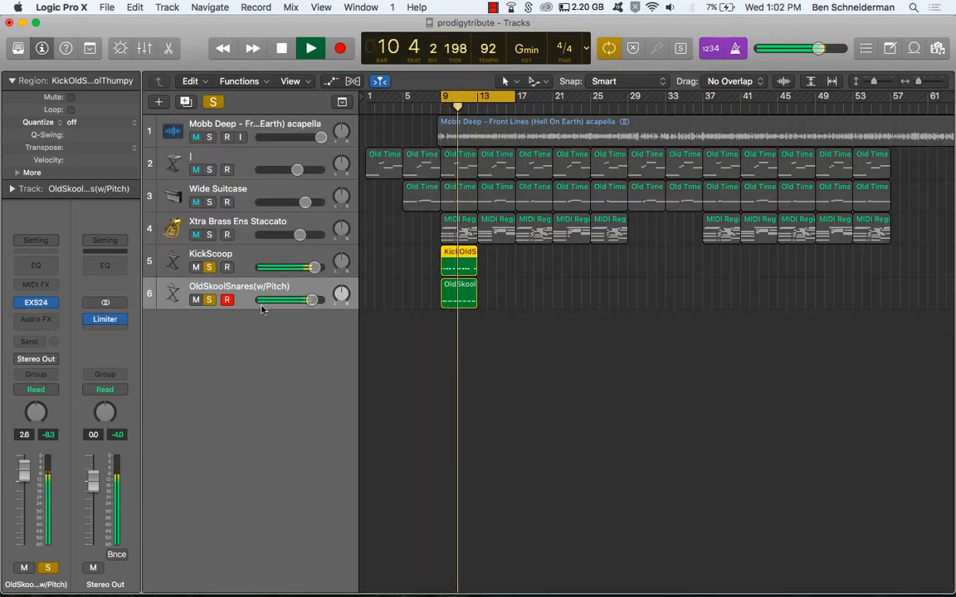
# Step: Add a Channel EQ to the Stereo Out, close its window, and restart playback with the snare track selected
pyautogui.click(105, 266)
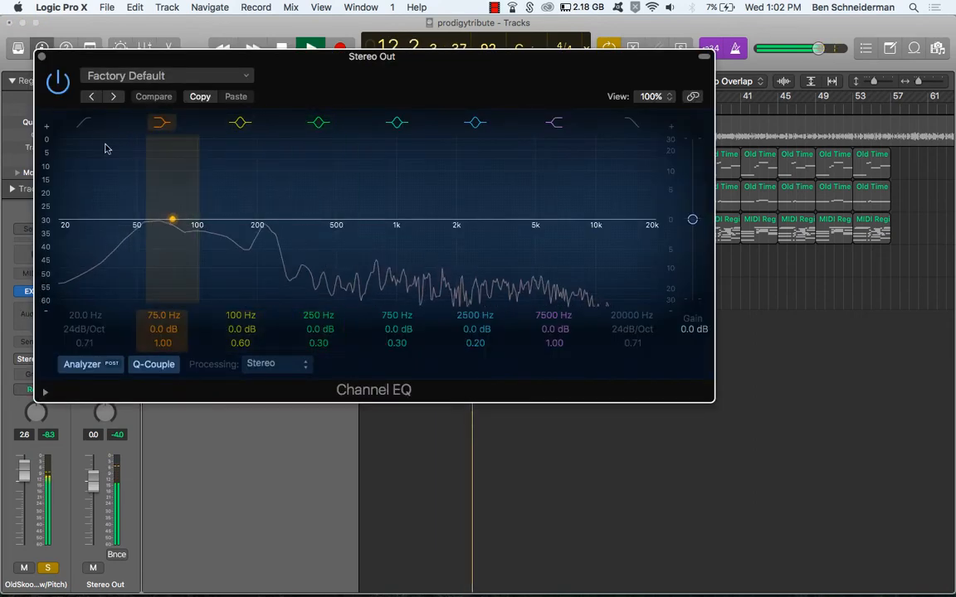
pyautogui.click(42, 59)
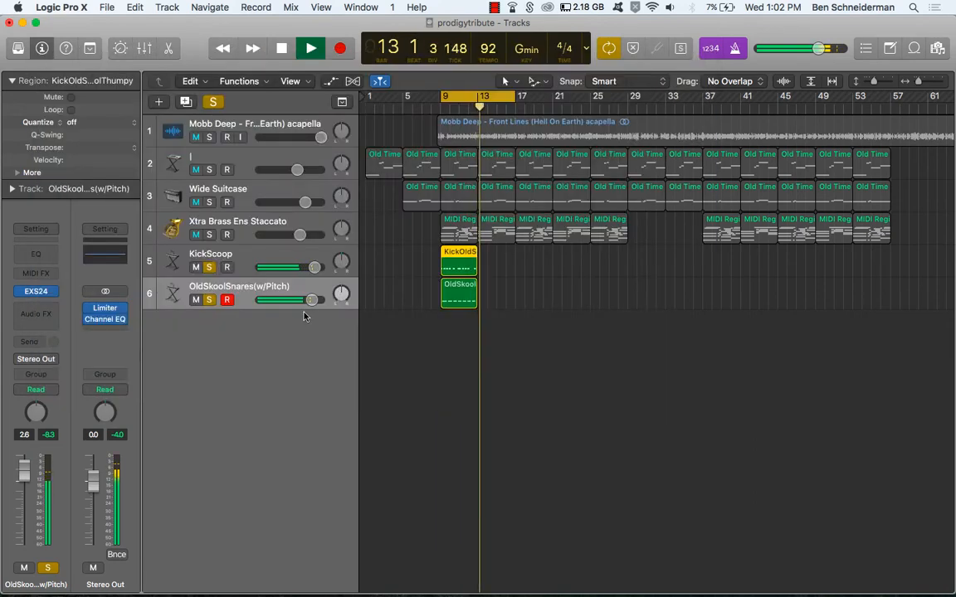
pyautogui.click(256, 286)
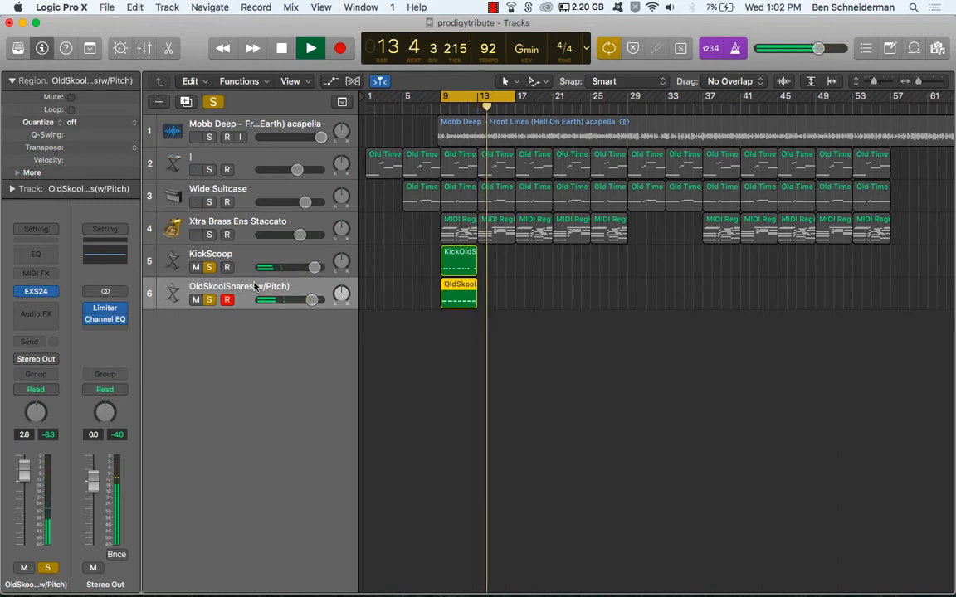
pyautogui.press('space')
pyautogui.press('Return')
pyautogui.press('space')
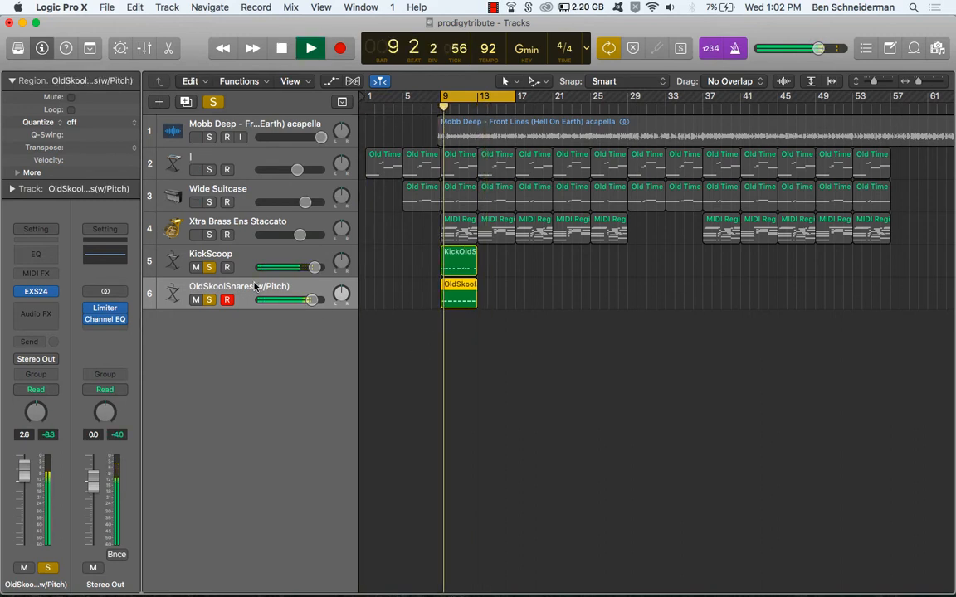
# Step: Reopen the Stereo Out Channel EQ below the tracks and unsolo KickScoop to play only the snares through its analyzer
pyautogui.click(113, 264)
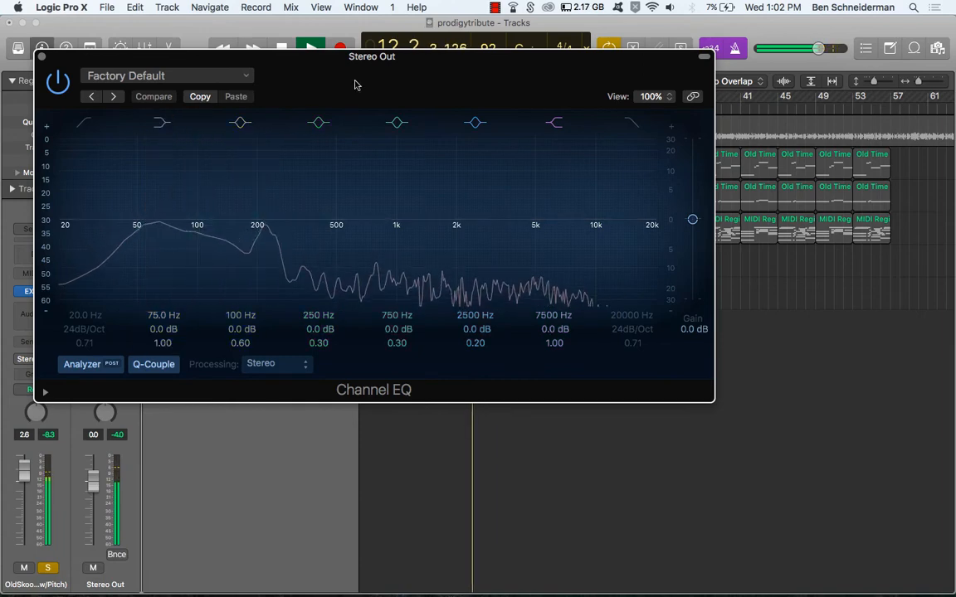
pyautogui.moveTo(351, 86); pyautogui.dragTo(487, 408)
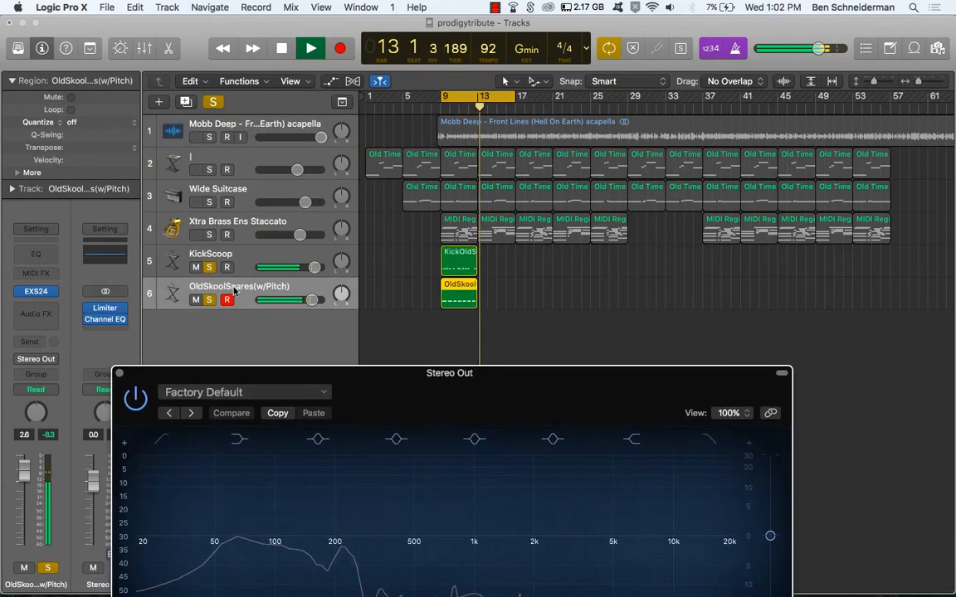
pyautogui.press('space')
pyautogui.click(210, 268)
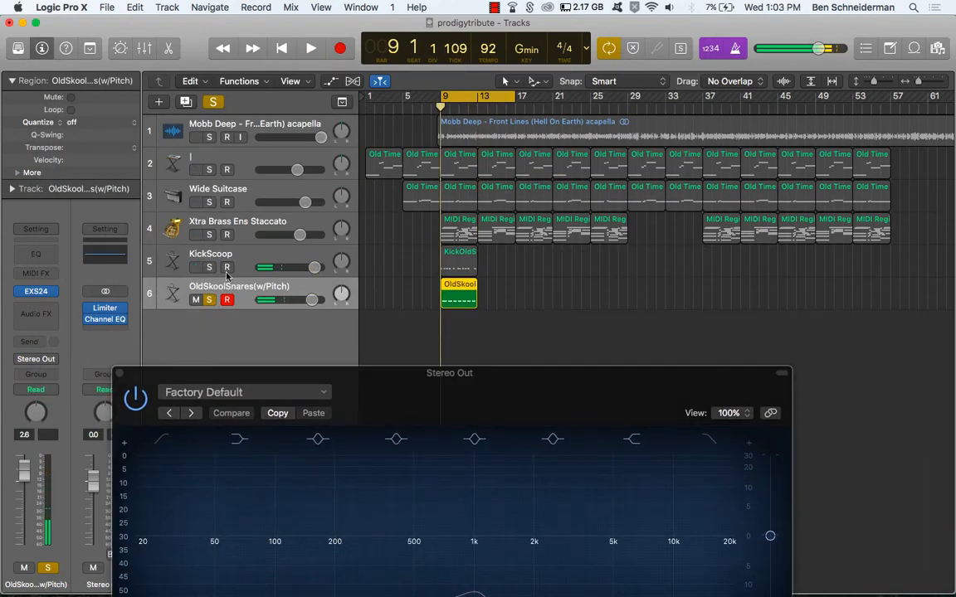
pyautogui.press('space')
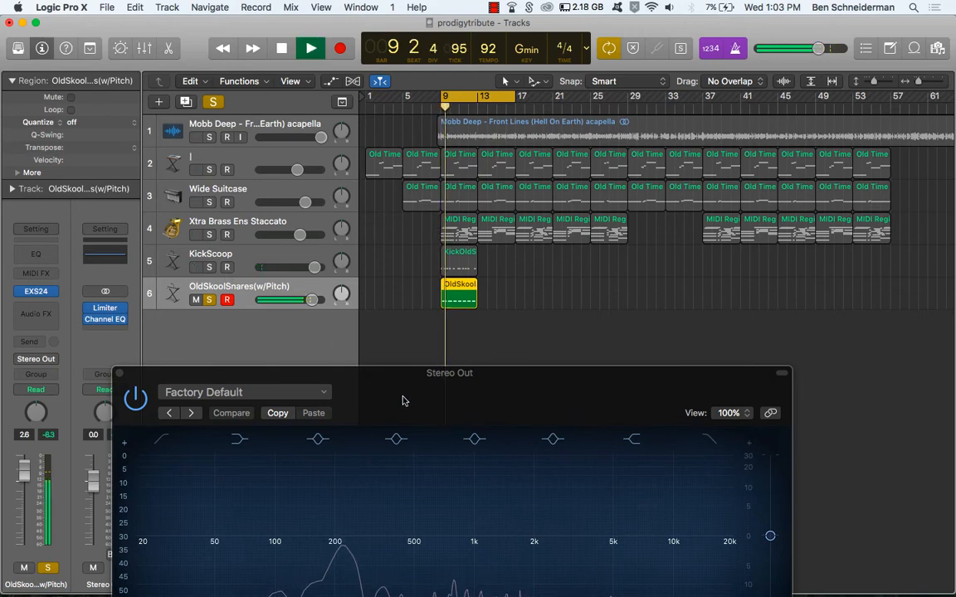
# Step: Add a Channel EQ to the OldSkoolSnares track and enable its low cut at 290 Hz with an 18 dB/Oct slope
pyautogui.click(120, 374)
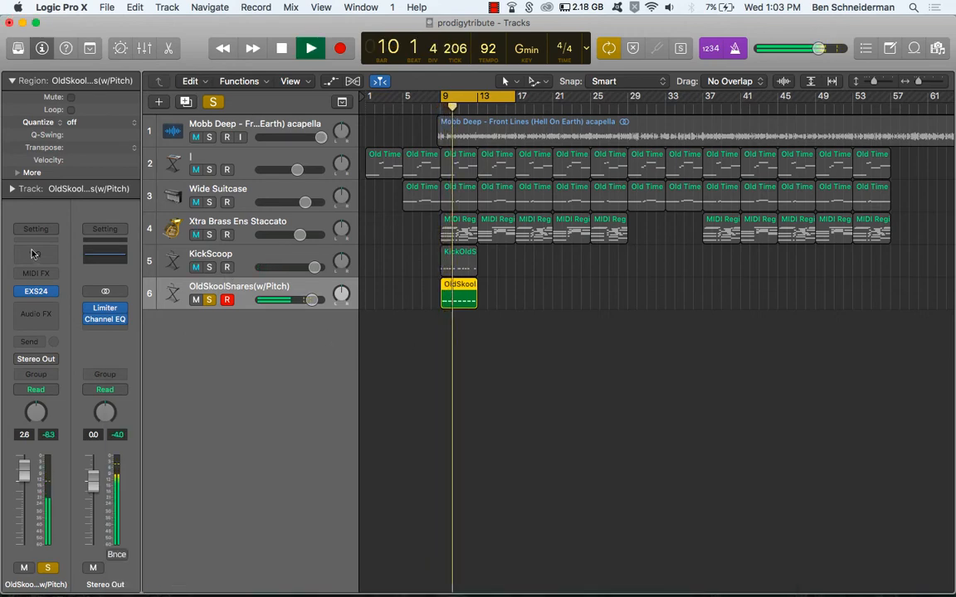
pyautogui.click(104, 318)
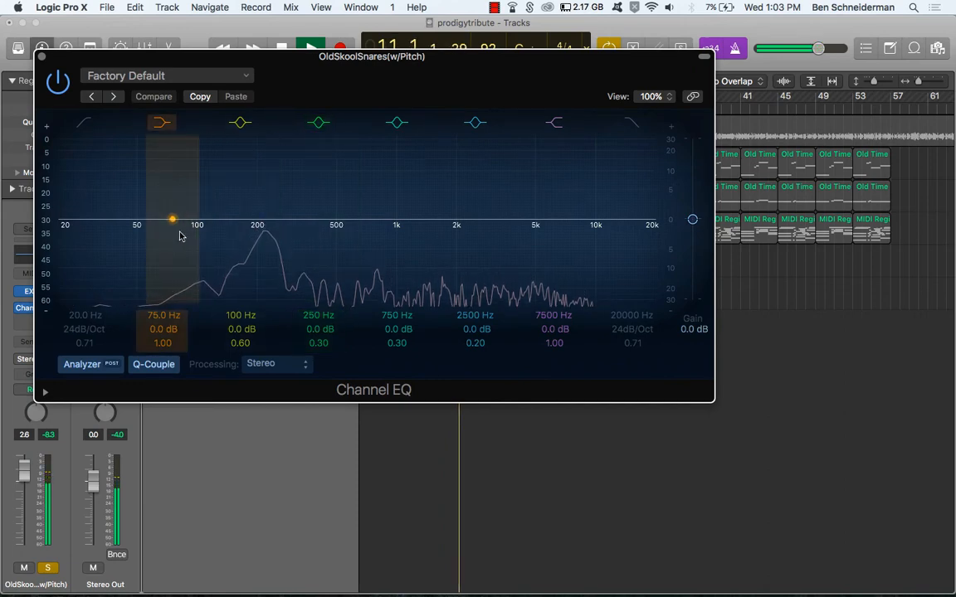
pyautogui.click(79, 122)
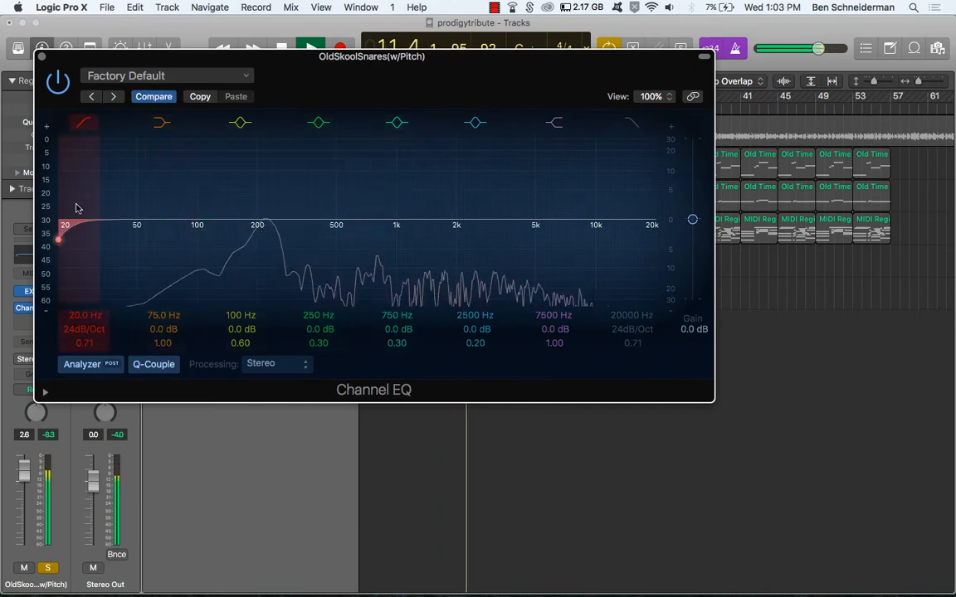
pyautogui.moveTo(78, 207); pyautogui.dragTo(331, 228)
pyautogui.moveTo(104, 332); pyautogui.dragTo(83, 307)
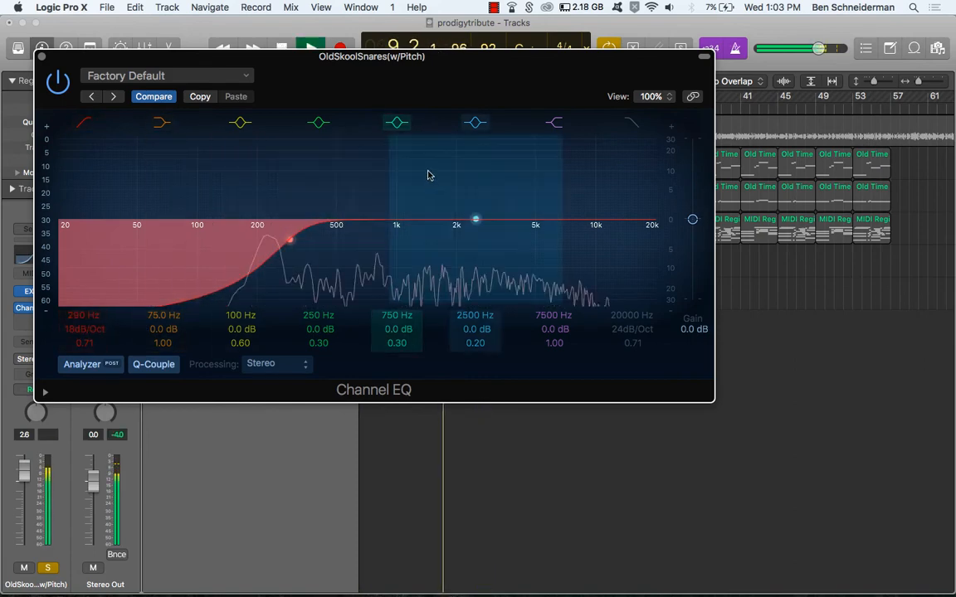
# Step: Boost the snare EQ at 6400 Hz by 3.0 dB with Q 0.71, and at 1280 Hz by 3.5 dB with Q 1.20
pyautogui.moveTo(478, 221); pyautogui.dragTo(559, 217)
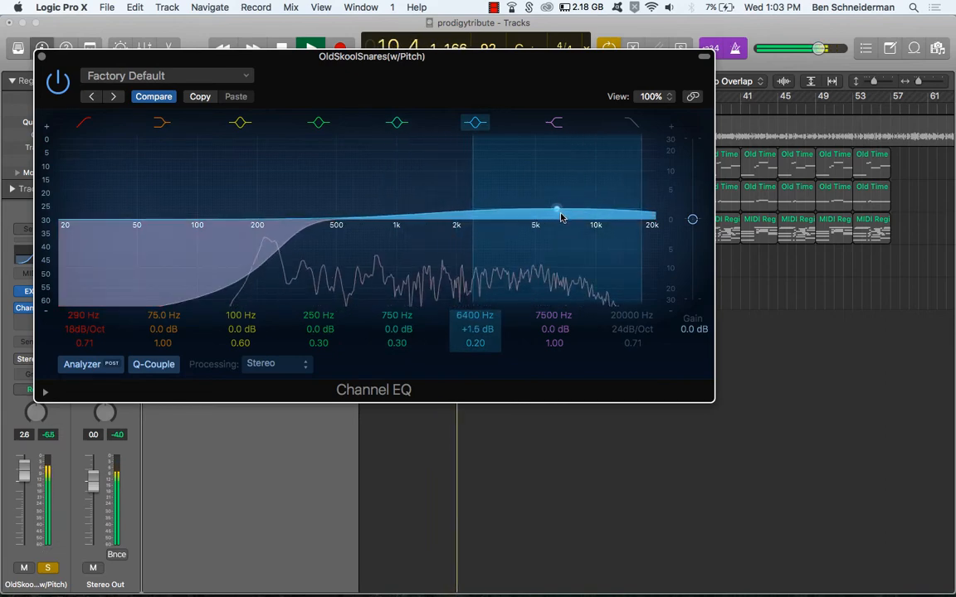
pyautogui.moveTo(469, 344)
pyautogui.mouseDown()
pyautogui.moveTo(466, 307)
pyautogui.moveTo(466, 326)
pyautogui.mouseUp()
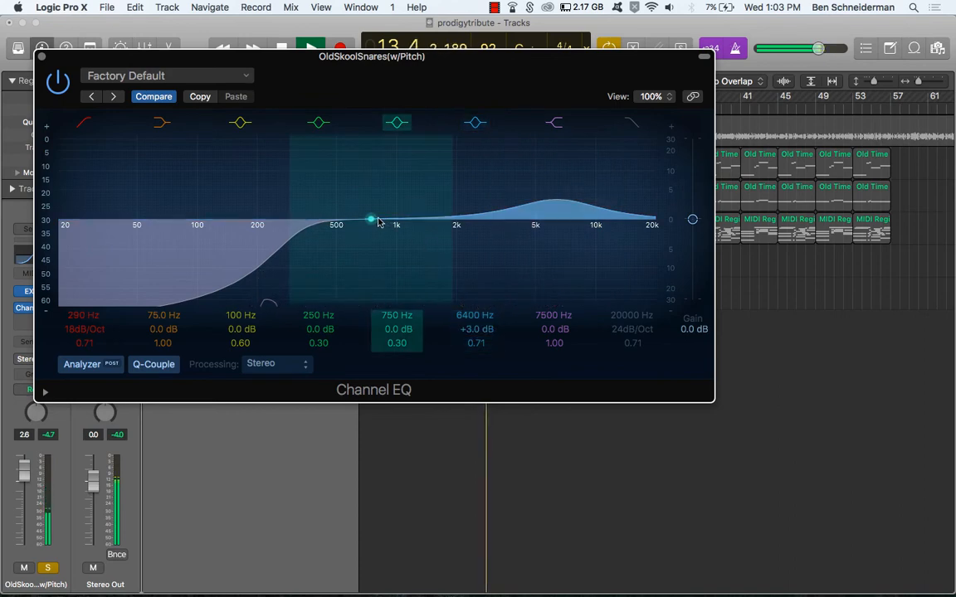
pyautogui.moveTo(384, 222); pyautogui.dragTo(444, 211)
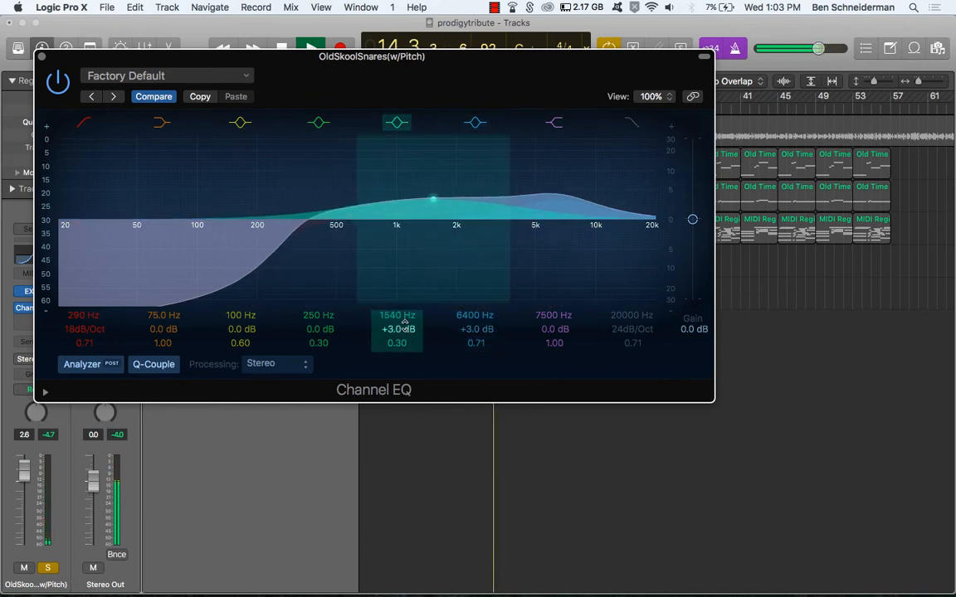
pyautogui.moveTo(396, 343); pyautogui.dragTo(393, 344)
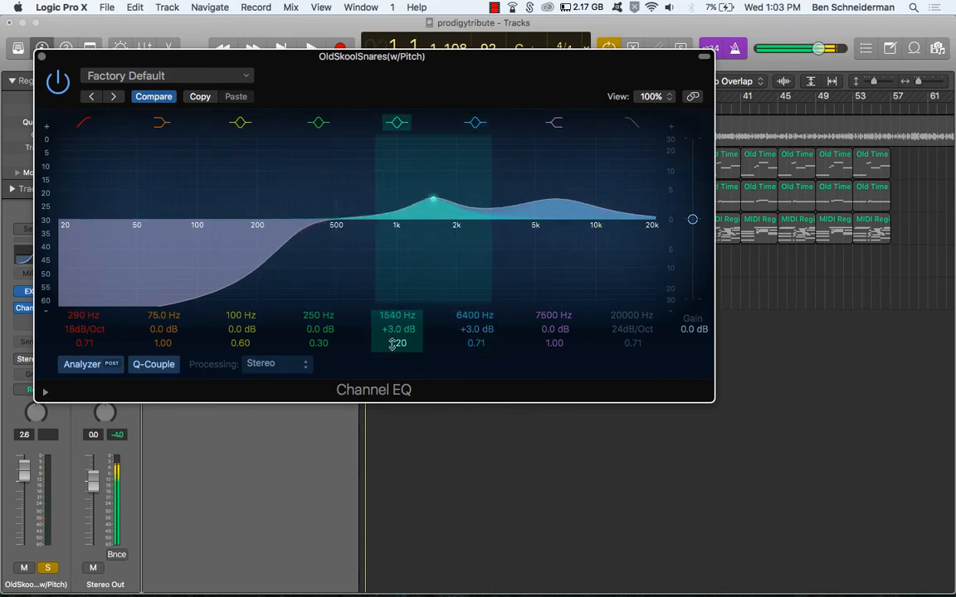
pyautogui.moveTo(432, 201); pyautogui.dragTo(412, 207)
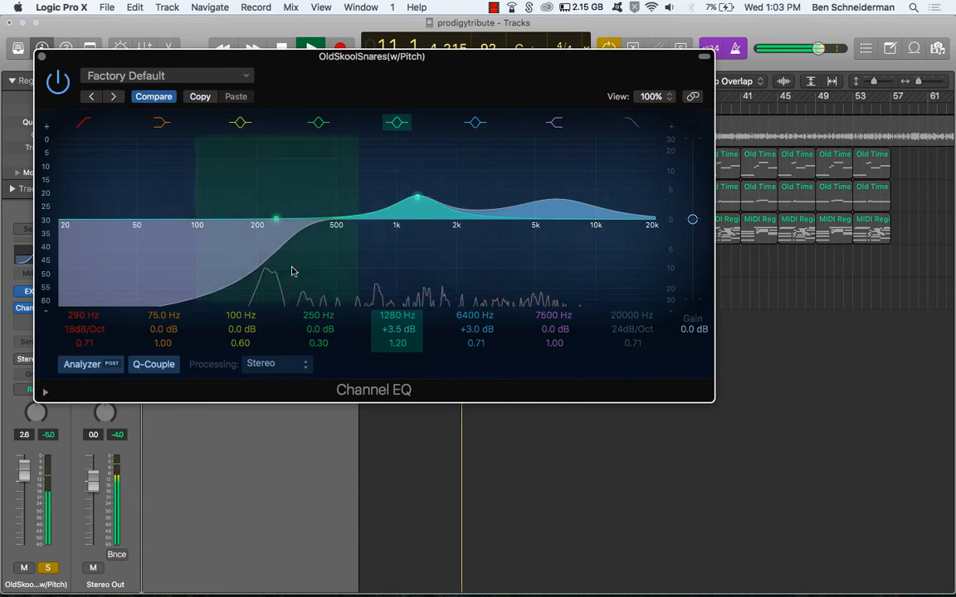
# Step: Refine the snare low cut to 210 Hz, 48 dB/Oct and Q 0.83, reduce the 1280 Hz boost to +1.5 dB, and stop playback
pyautogui.moveTo(273, 273); pyautogui.dragTo(245, 241)
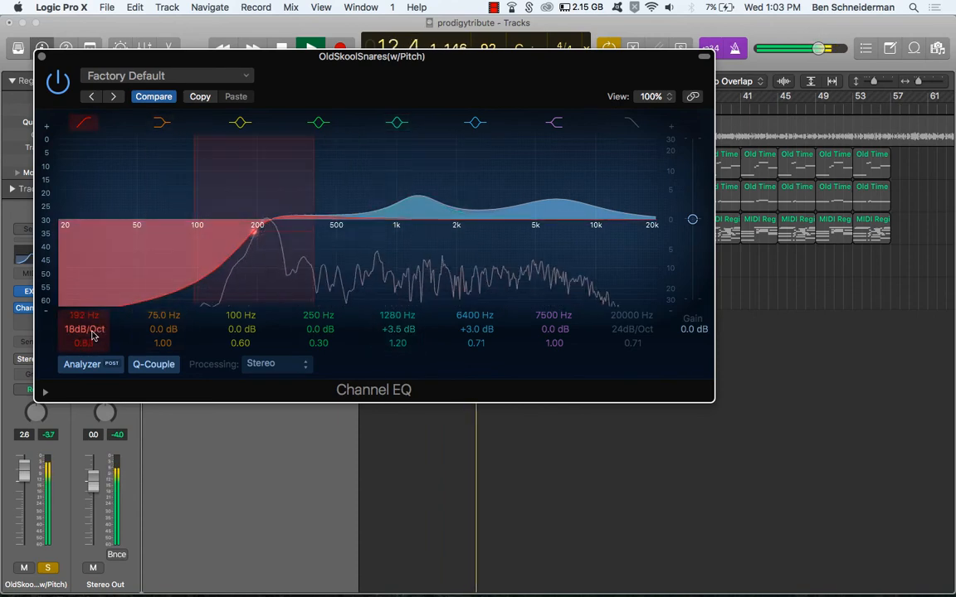
pyautogui.moveTo(93, 334); pyautogui.dragTo(93, 319)
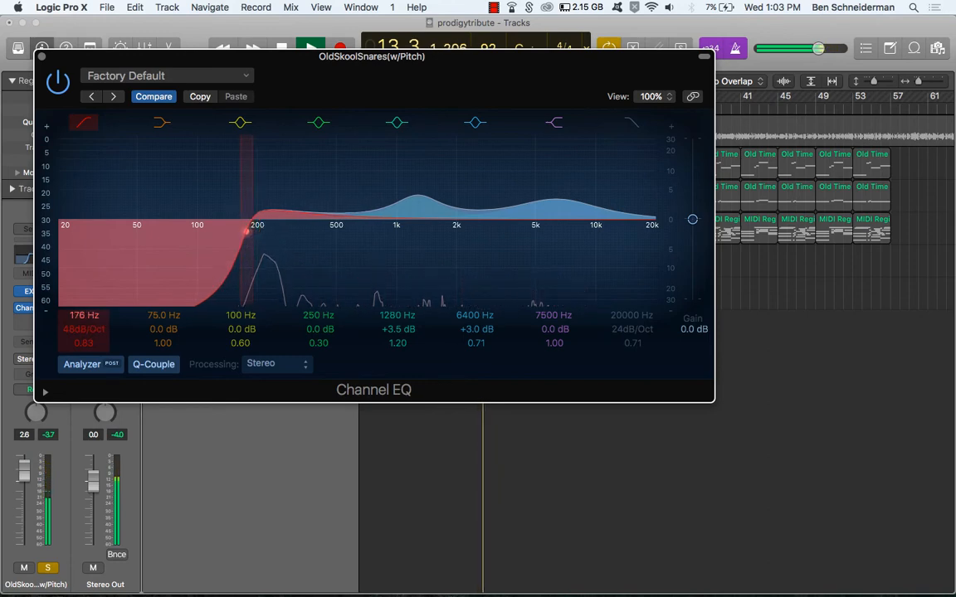
pyautogui.moveTo(421, 198); pyautogui.dragTo(423, 193)
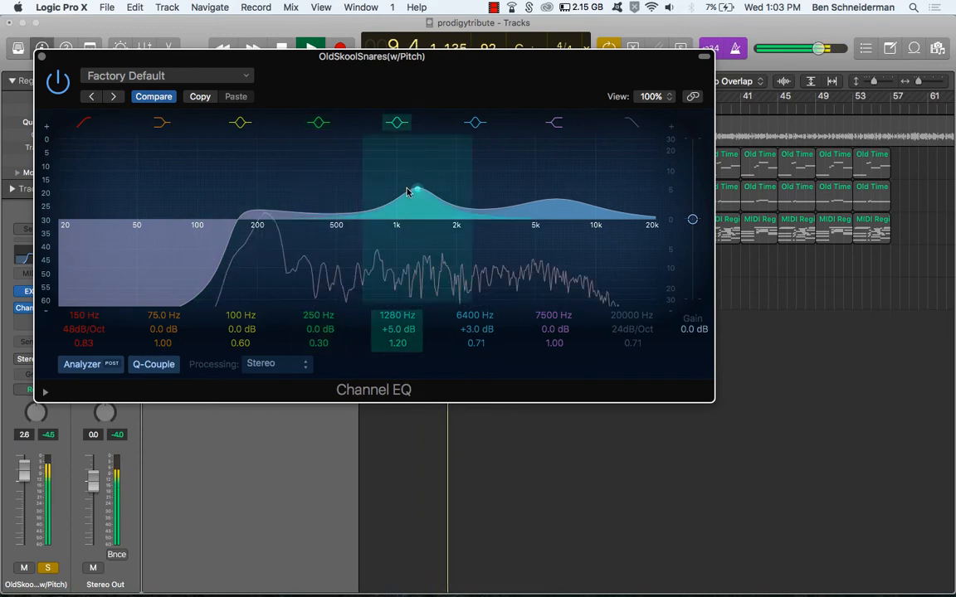
pyautogui.moveTo(241, 218); pyautogui.dragTo(264, 220)
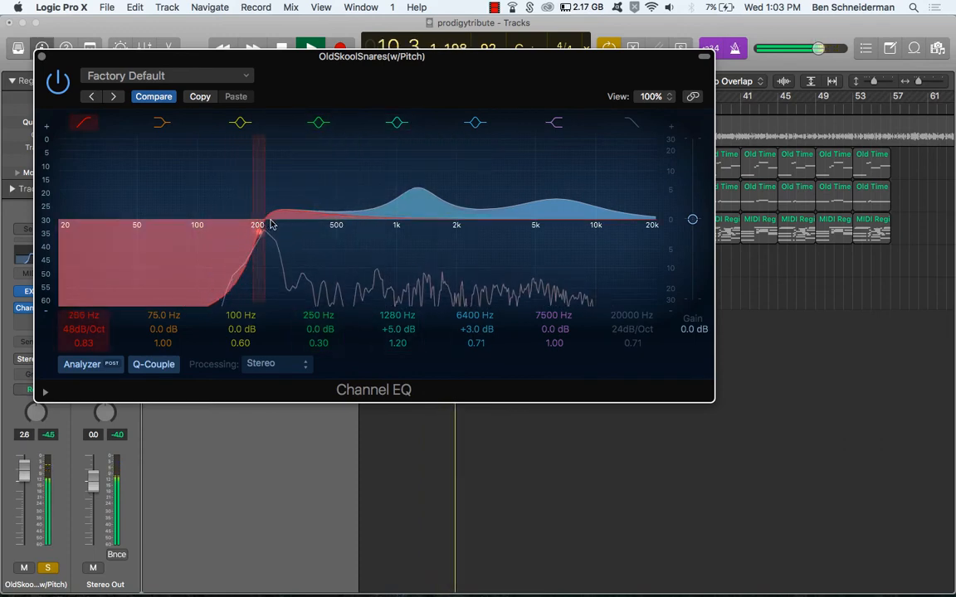
pyautogui.moveTo(420, 207); pyautogui.dragTo(423, 216)
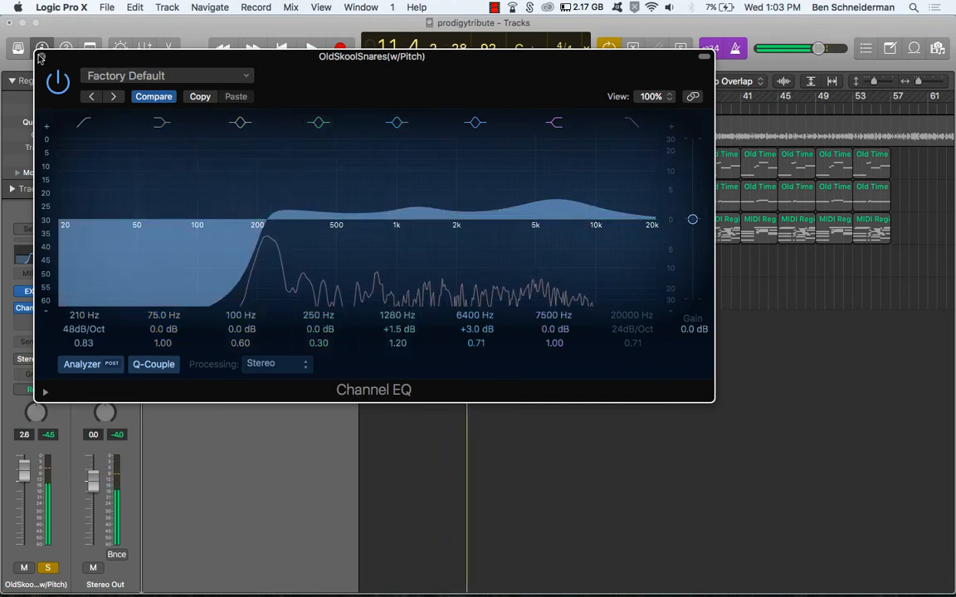
pyautogui.click(42, 56)
pyautogui.press('space')
# Step: Check the snare's EXS24 sampler, open the snare region in the Piano Roll, and transpose all its notes up to C5
pyautogui.click(37, 292)
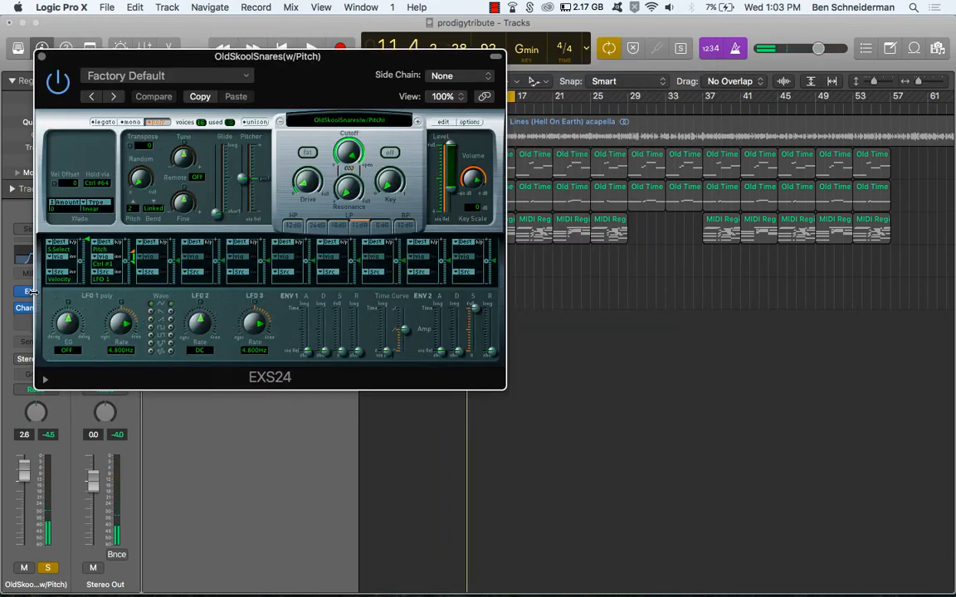
pyautogui.click(41, 56)
pyautogui.doubleClick(456, 284)
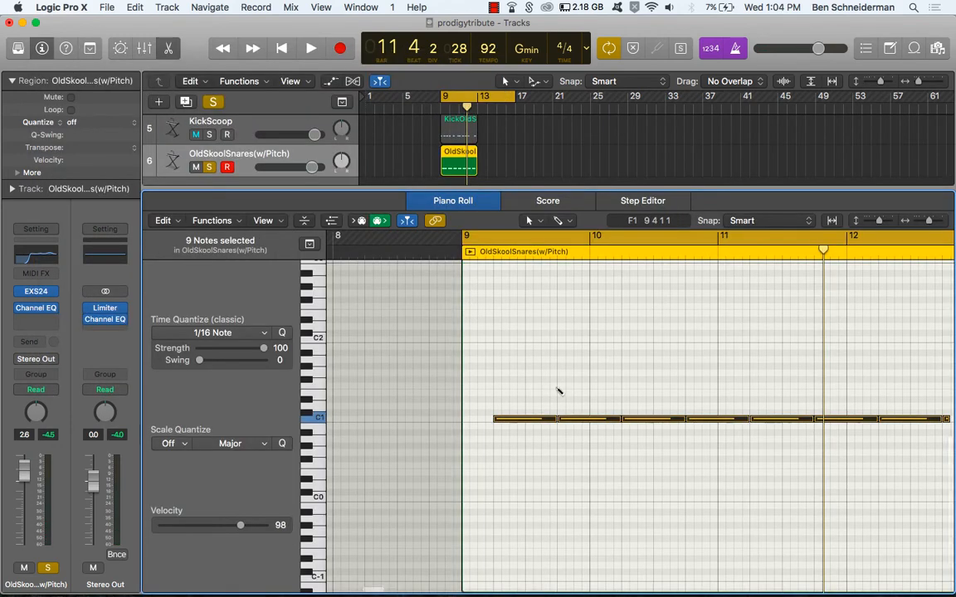
pyautogui.hotkey('shift', 'alt', 'Up')
pyautogui.hotkey('shift', 'alt', 'Up')
pyautogui.hotkey('shift', 'alt', 'Up')
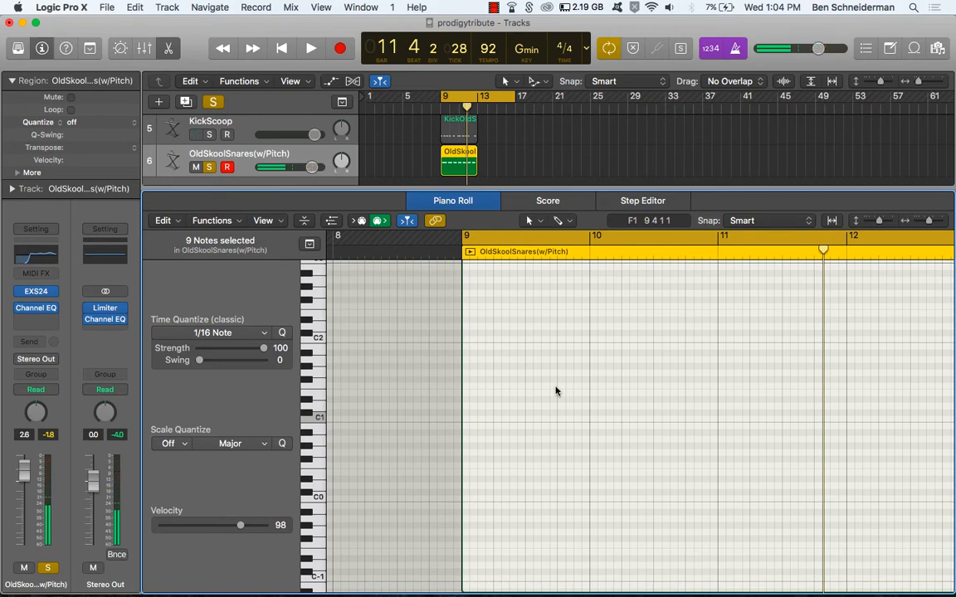
pyautogui.scroll(10, 554, 388)
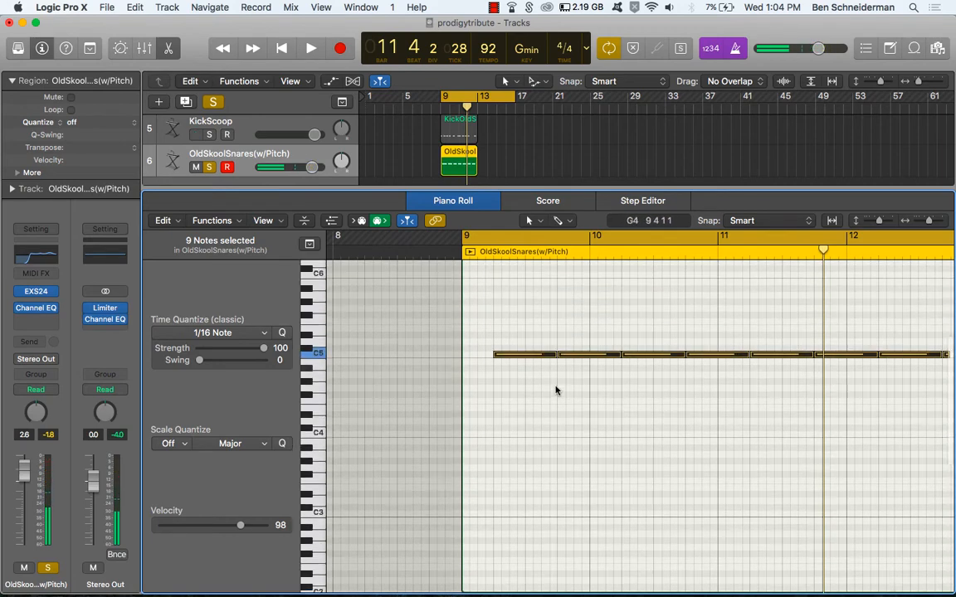
pyautogui.press('space')
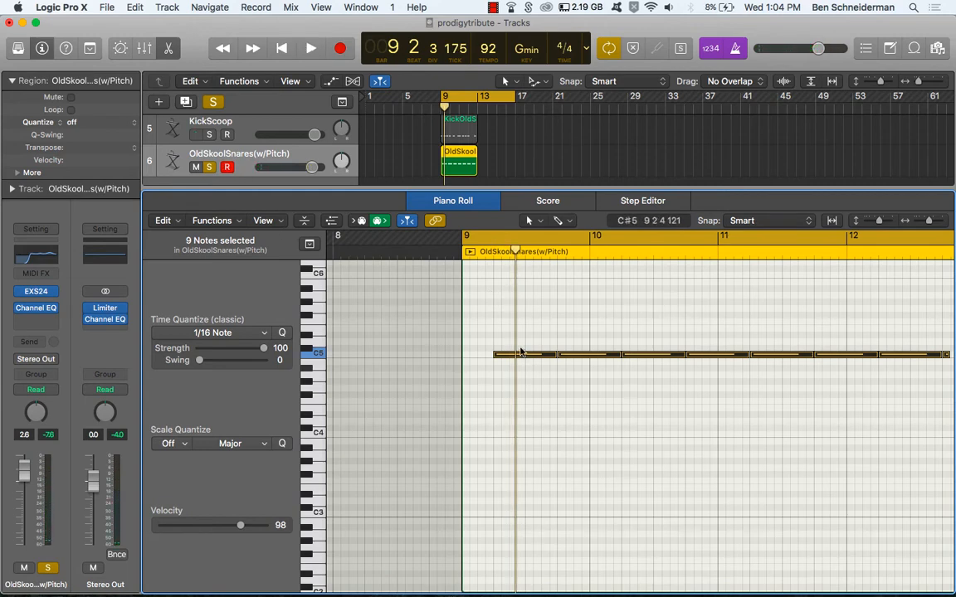
# Step: Layer the snare by copying the C5 notes to C4 and C3, auditioning each added octave
pyautogui.moveTo(520, 357); pyautogui.dragTo(519, 437)
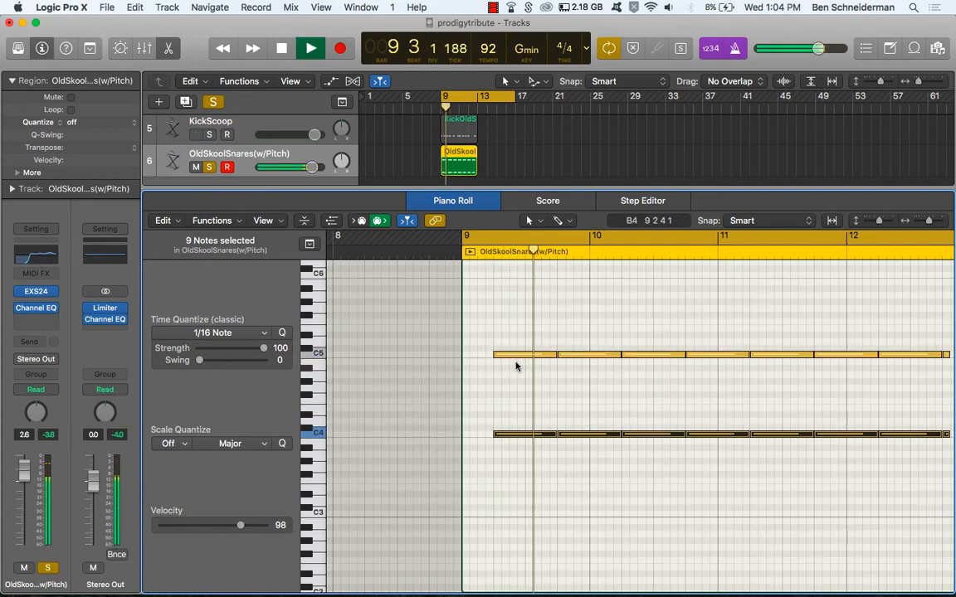
pyautogui.press('space')
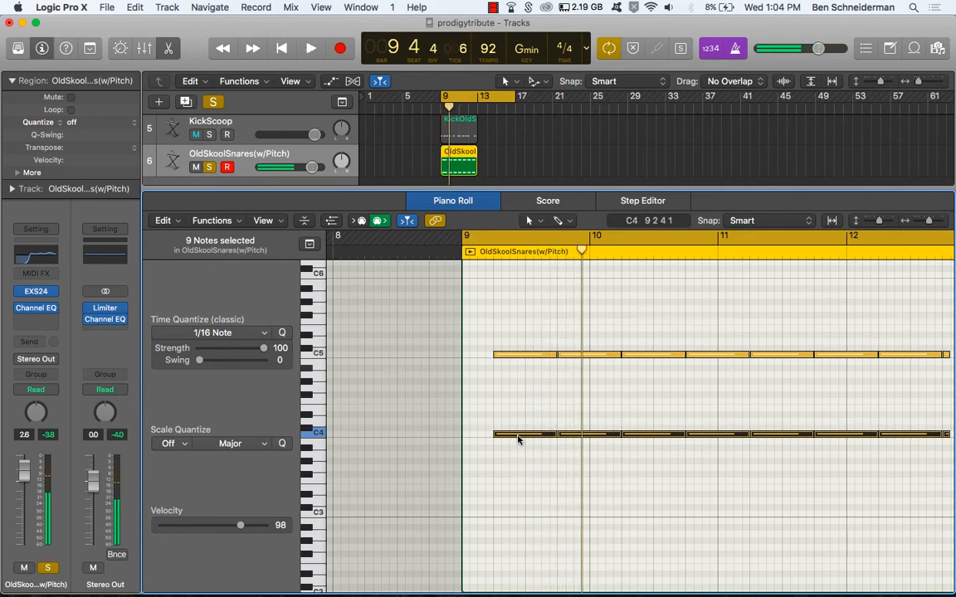
pyautogui.moveTo(519, 440); pyautogui.dragTo(517, 516)
pyautogui.press('space')
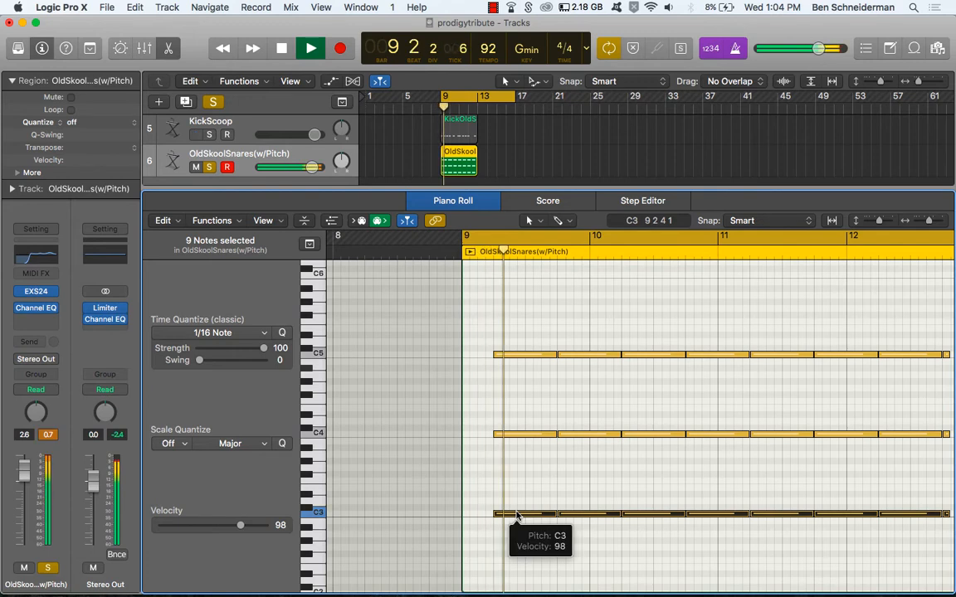
pyautogui.press('space')
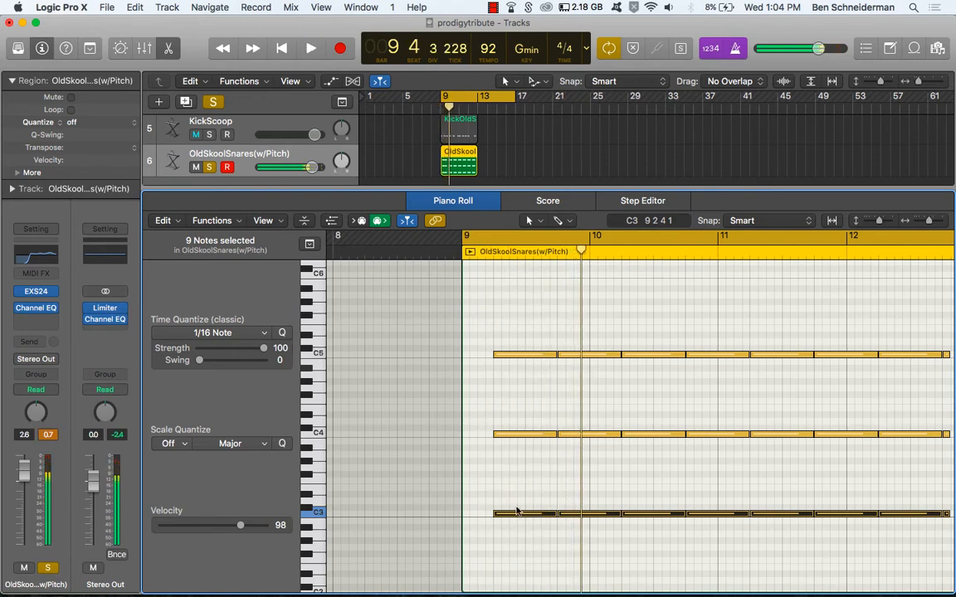
# Step: Show the nudge control, set the nudge value to Tick, and audition the snares with all C5 notes selected
pyautogui.click(90, 49)
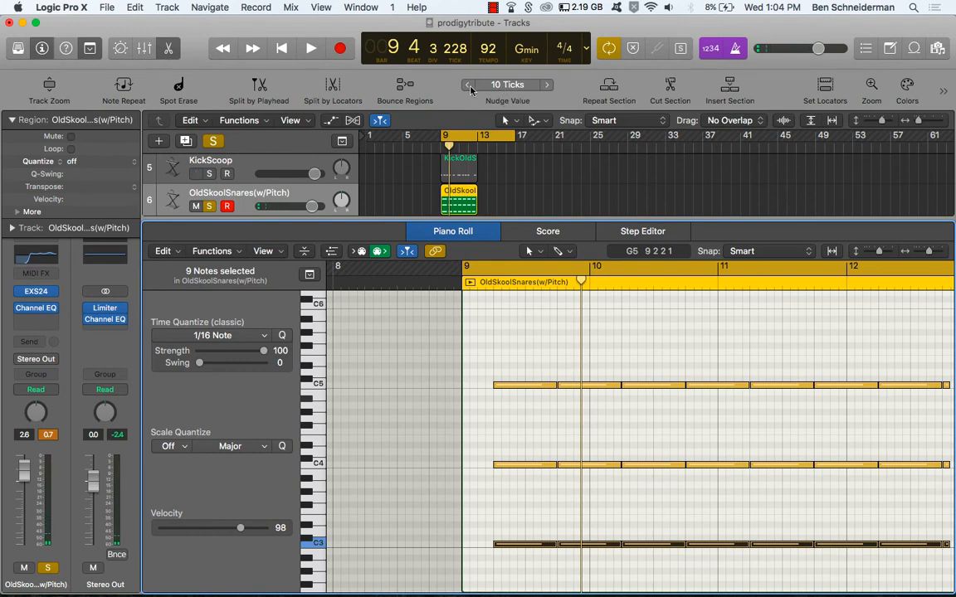
pyautogui.click(482, 85)
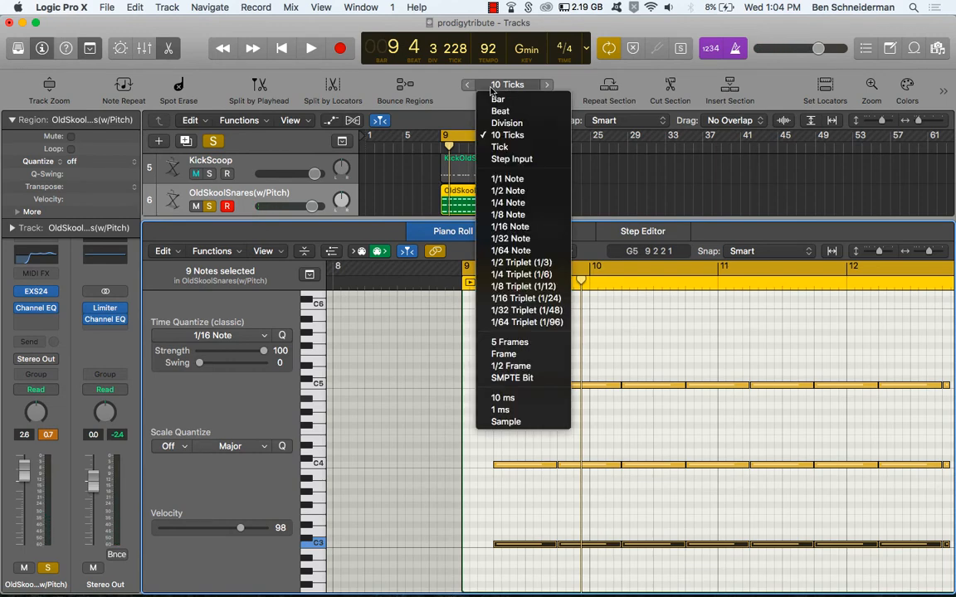
pyautogui.click(489, 145)
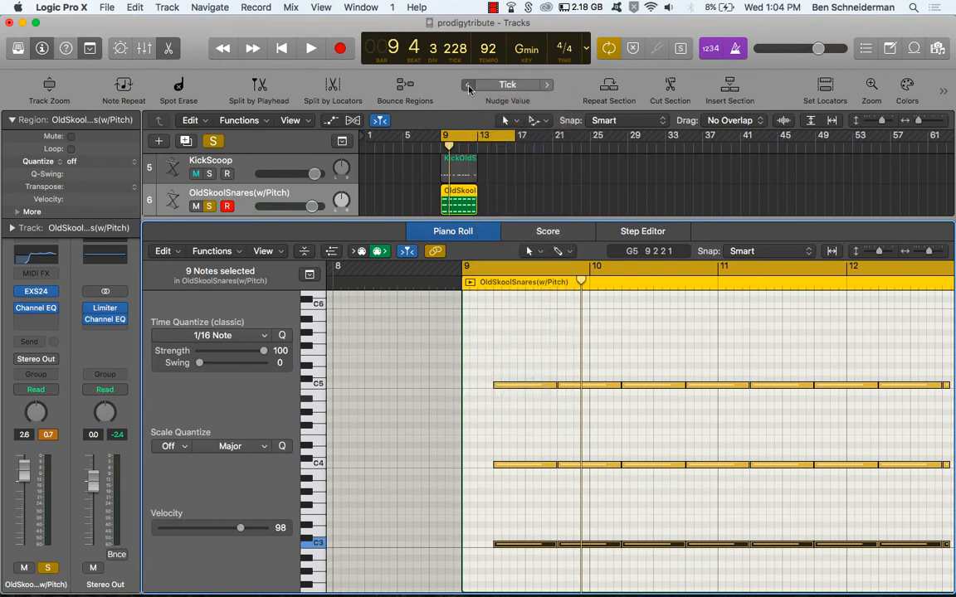
pyautogui.click(521, 360)
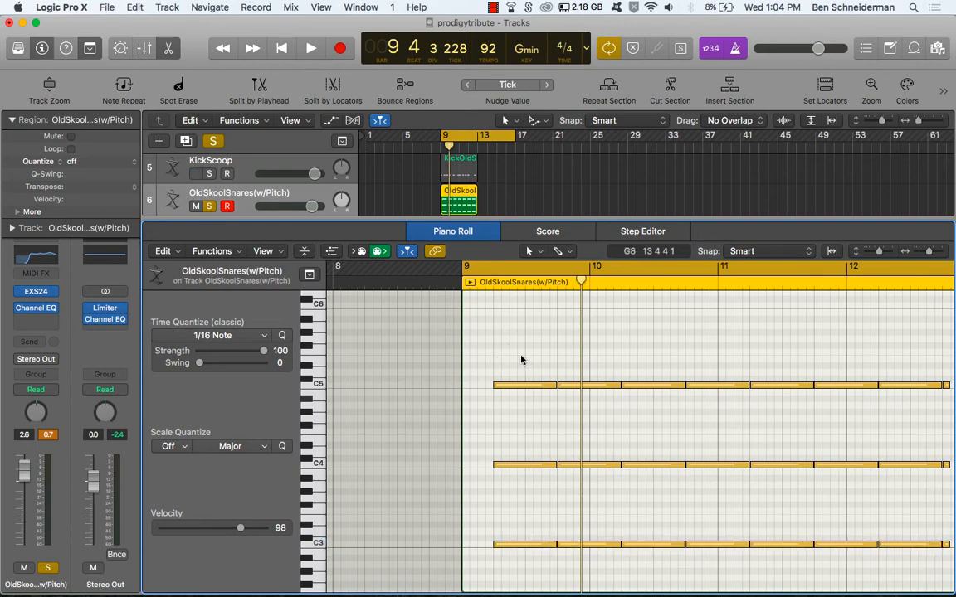
pyautogui.click(317, 385)
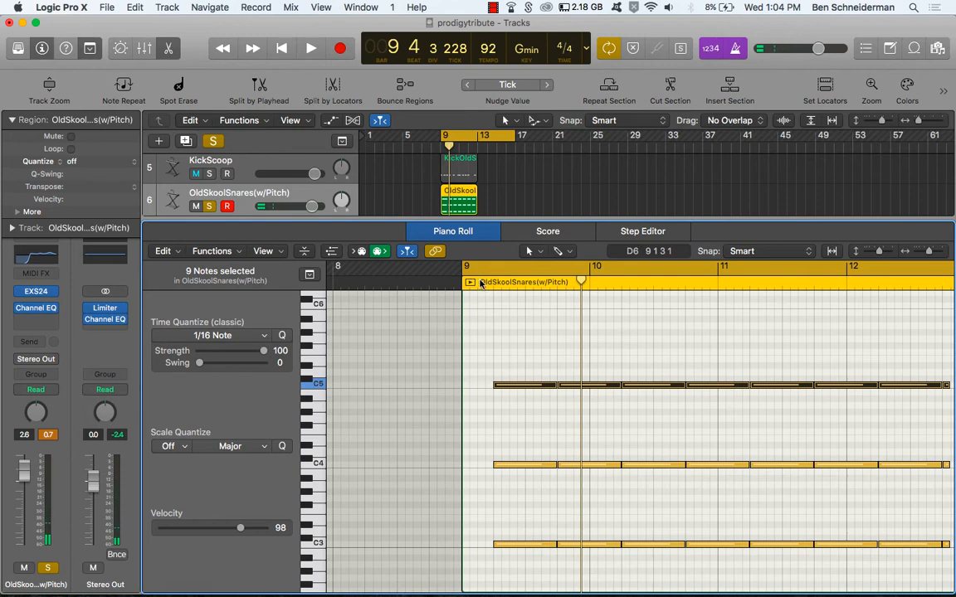
pyautogui.press('space')
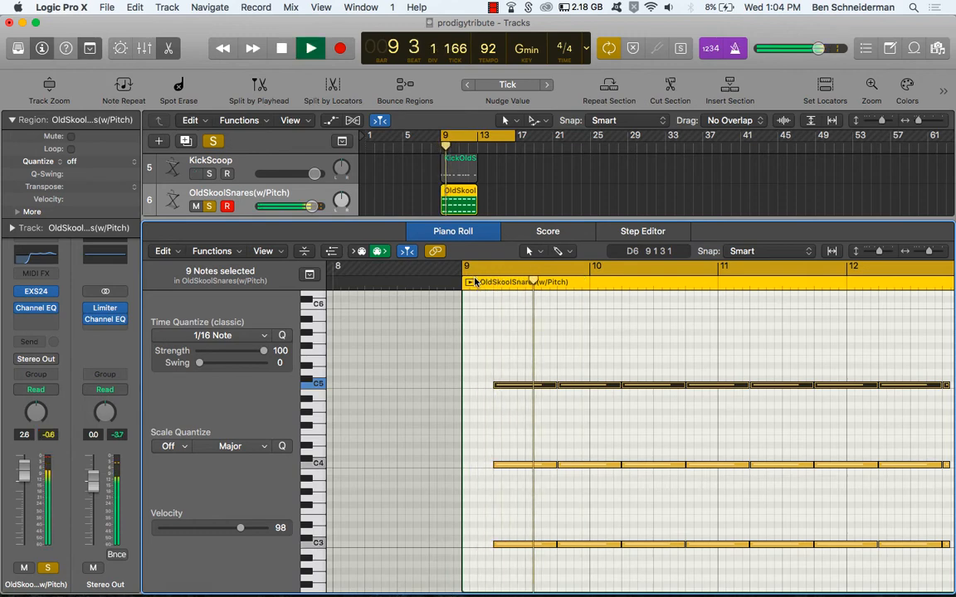
pyautogui.press('space')
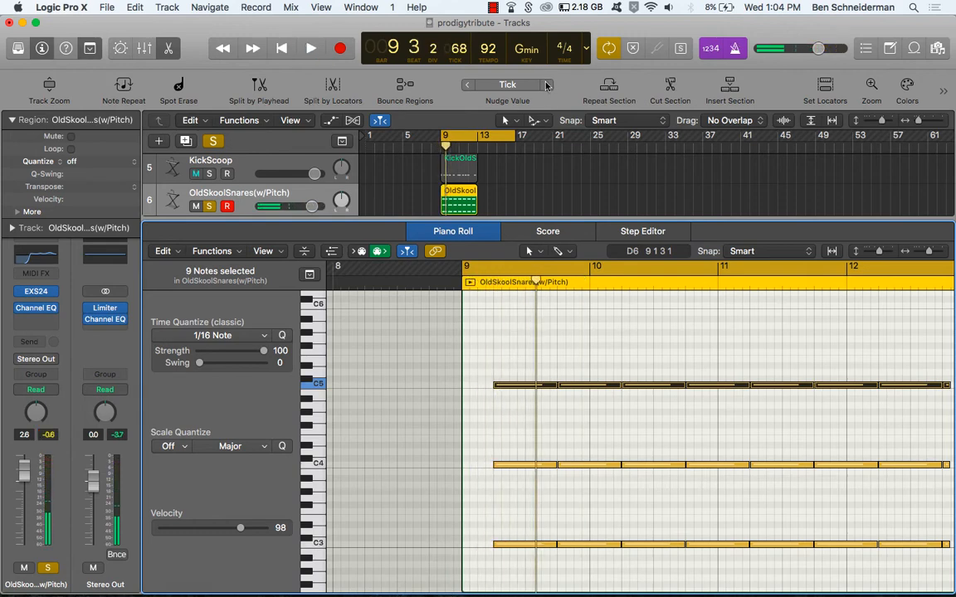
# Step: Offset the C4 and C5 snare layers slightly later, using a nudge value of 10 Ticks for the C5 notes, and play the result
pyautogui.click(322, 550)
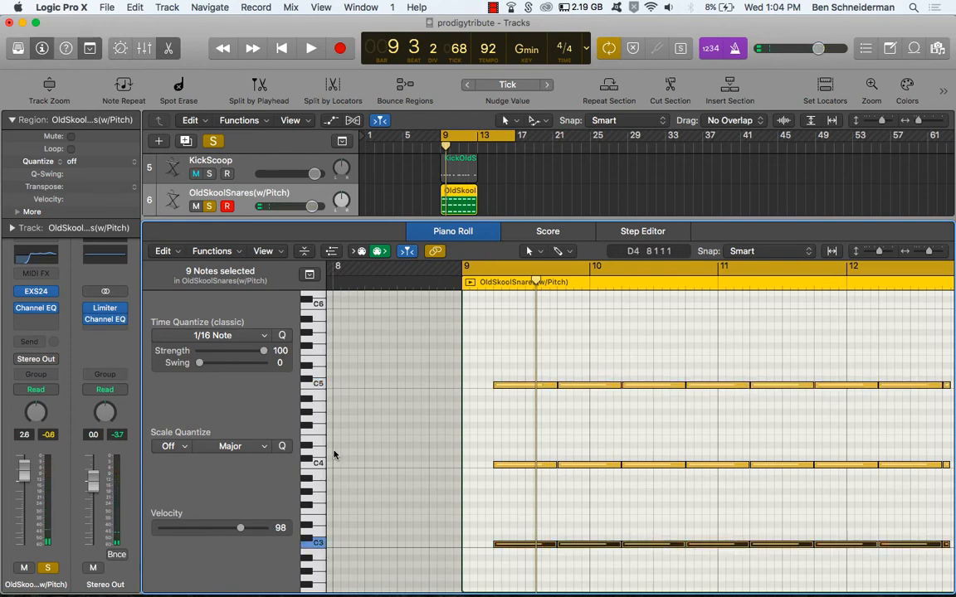
pyautogui.click(313, 466)
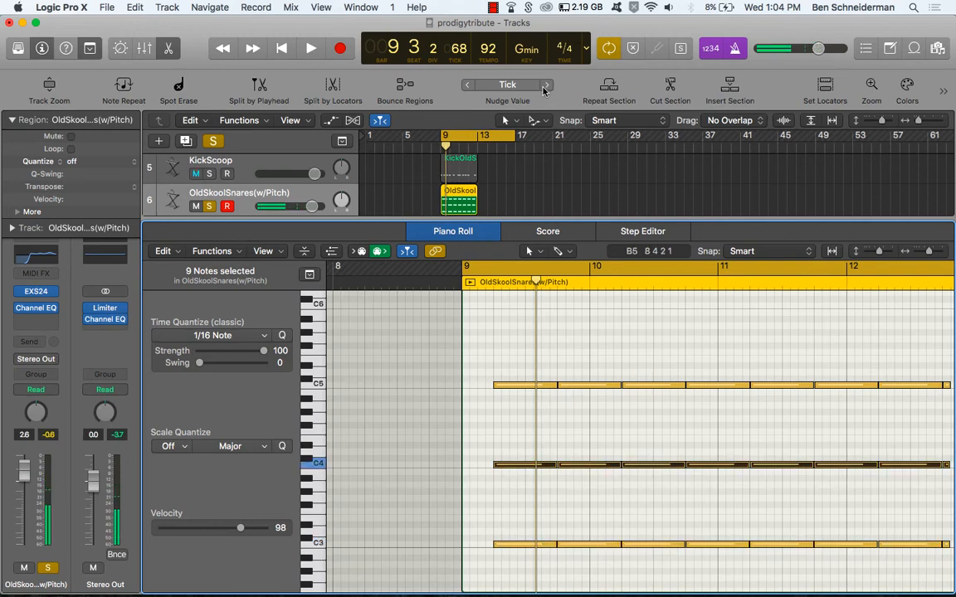
pyautogui.click(312, 391)
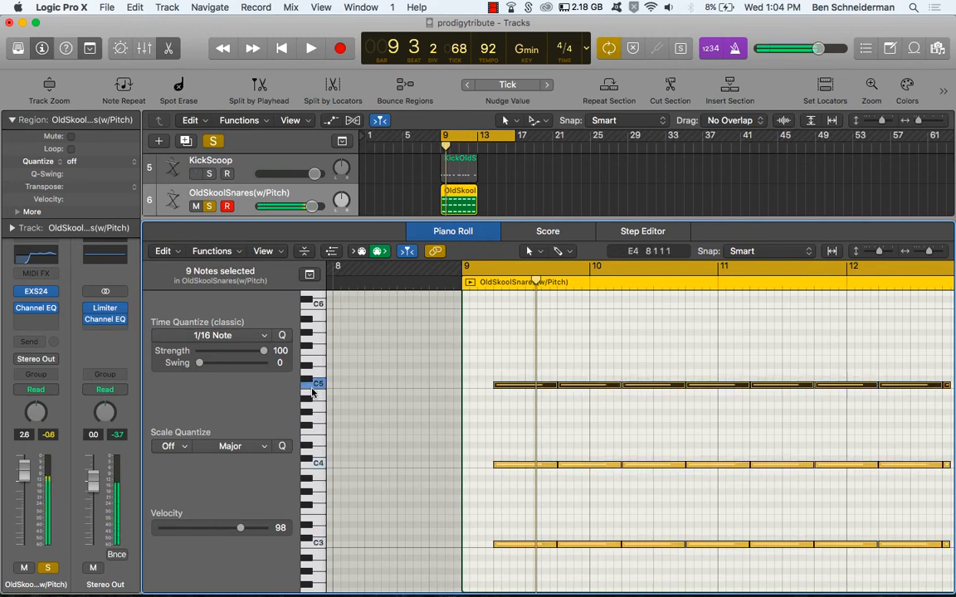
pyautogui.click(491, 85)
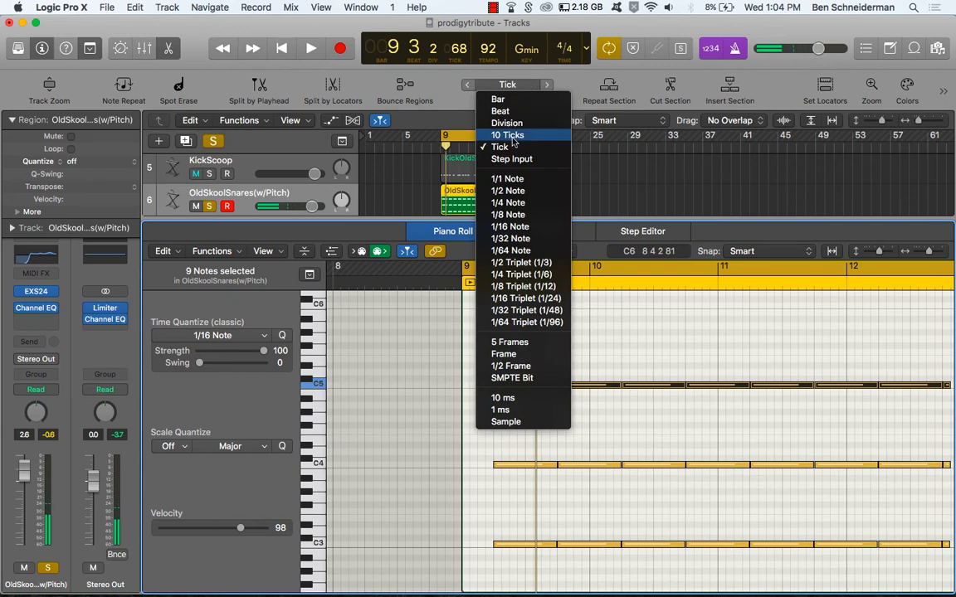
pyautogui.click(469, 134)
pyautogui.press('space')
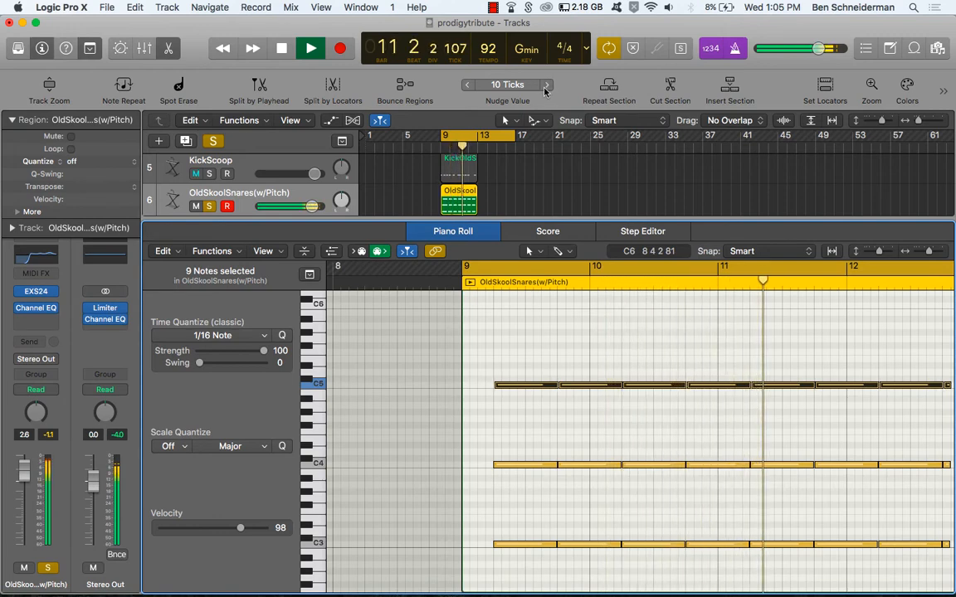
# Step: Select all the C3 snare notes and play the three layered octaves together
pyautogui.moveTo(530, 521); pyautogui.dragTo(822, 572)
pyautogui.press('space')
pyautogui.press('space')
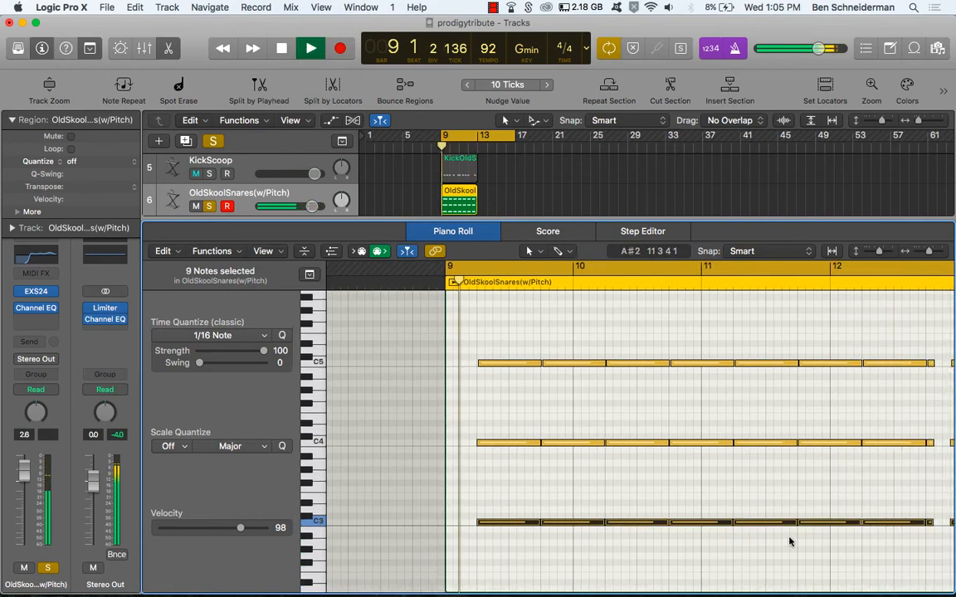
pyautogui.press('space')
# Step: Add an extra D3 snare note just after beat 3 of bar 9 and audition it
pyautogui.click(524, 511)
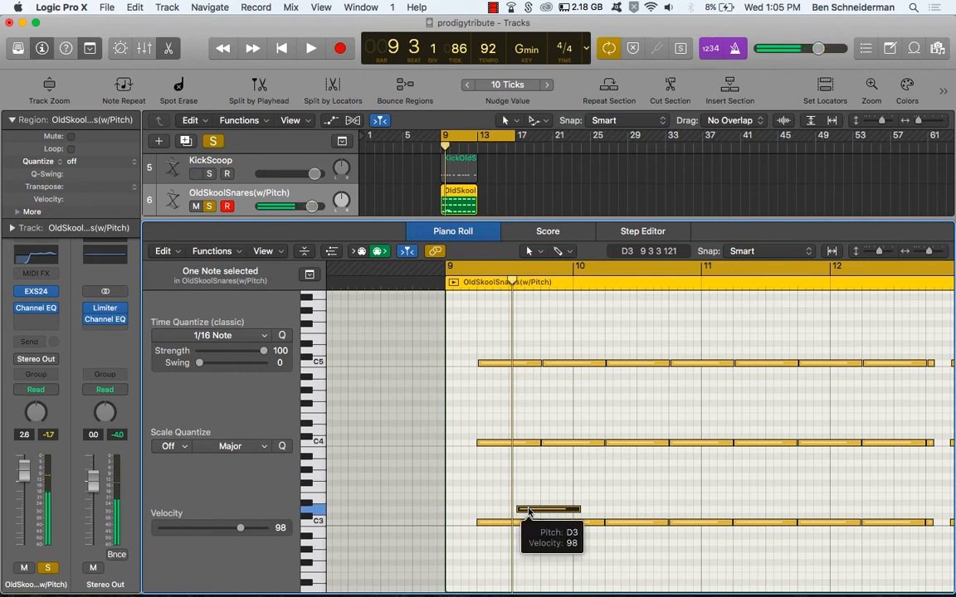
pyautogui.moveTo(527, 512); pyautogui.dragTo(560, 516)
pyautogui.press('space')
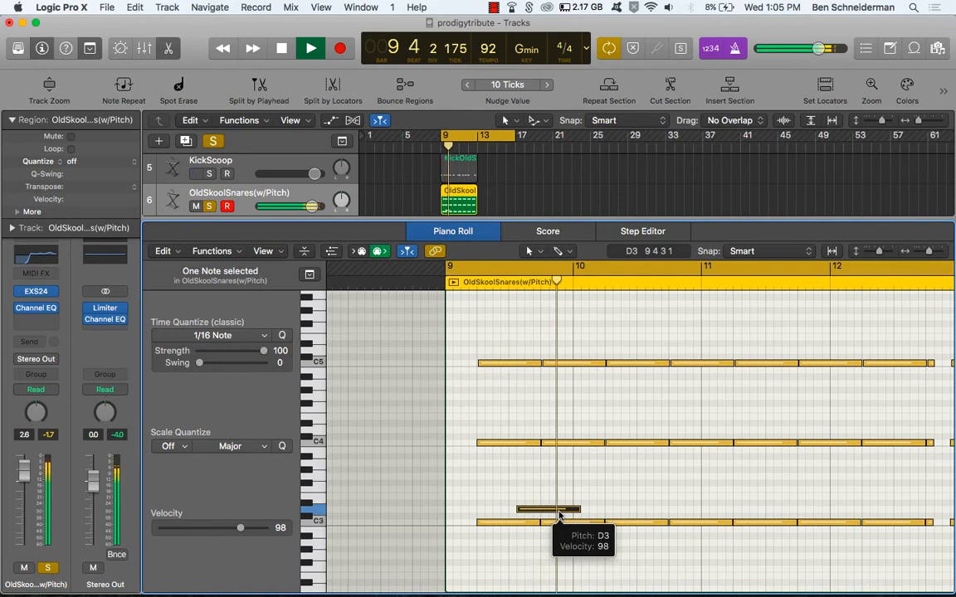
pyautogui.press('space')
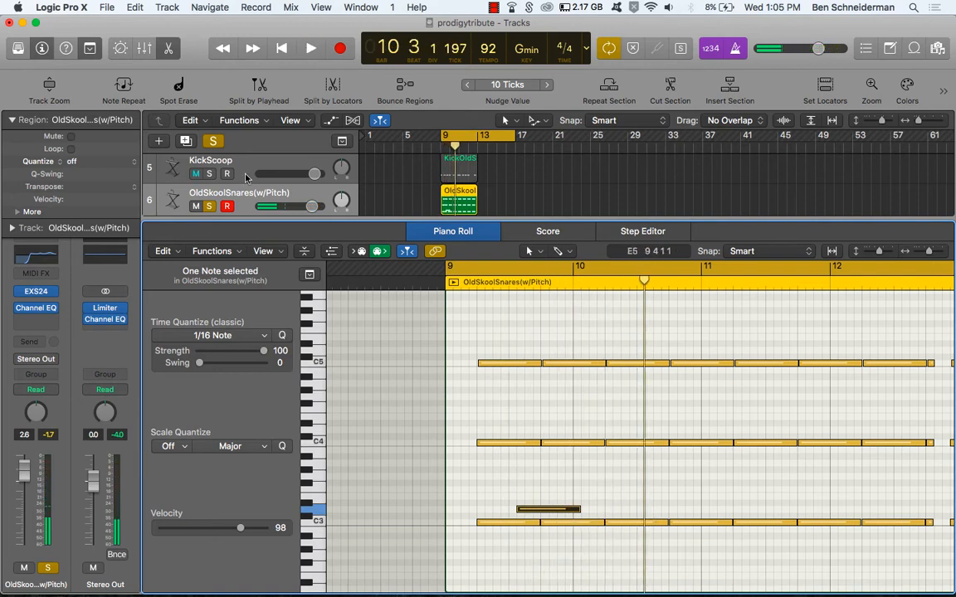
# Step: Solo the KickScoop track together with the snares and play both
pyautogui.click(210, 174)
pyautogui.press('space')
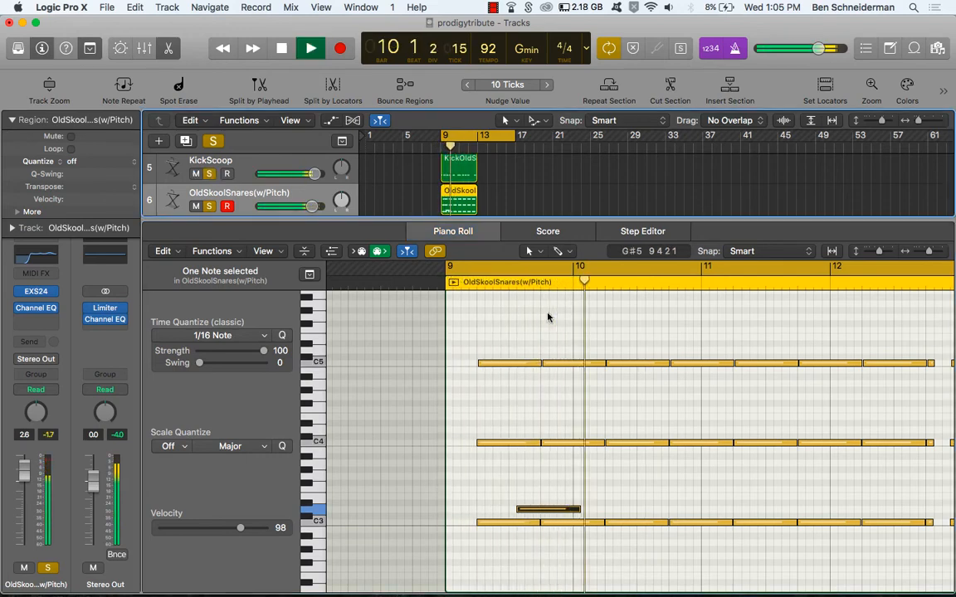
pyautogui.press('space')
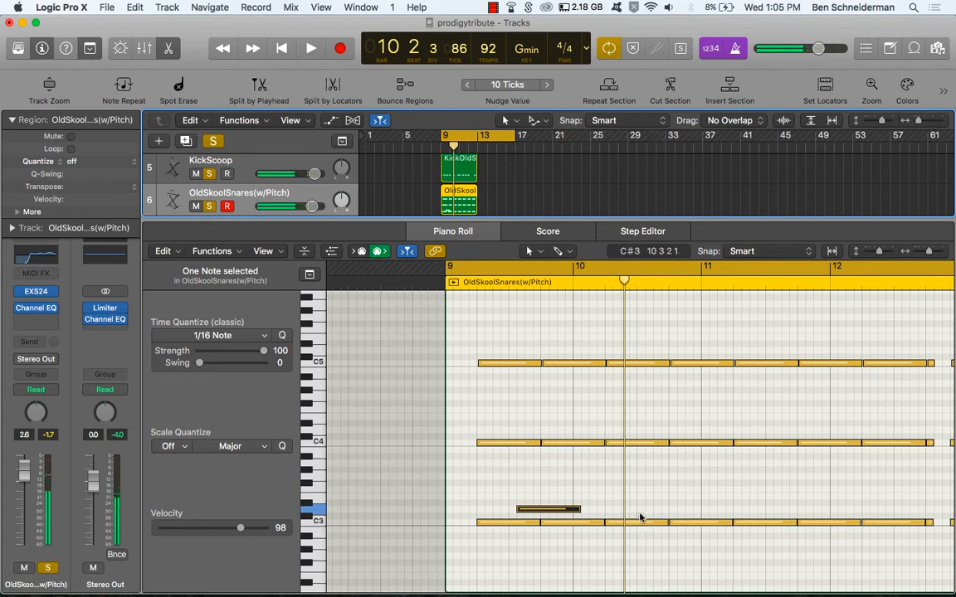
# Step: Add a second D3 snare note just before beat 3 of bar 10 and play the pattern
pyautogui.keyDown('super'); pyautogui.click(632, 510); pyautogui.keyUp('super')
pyautogui.press('space')
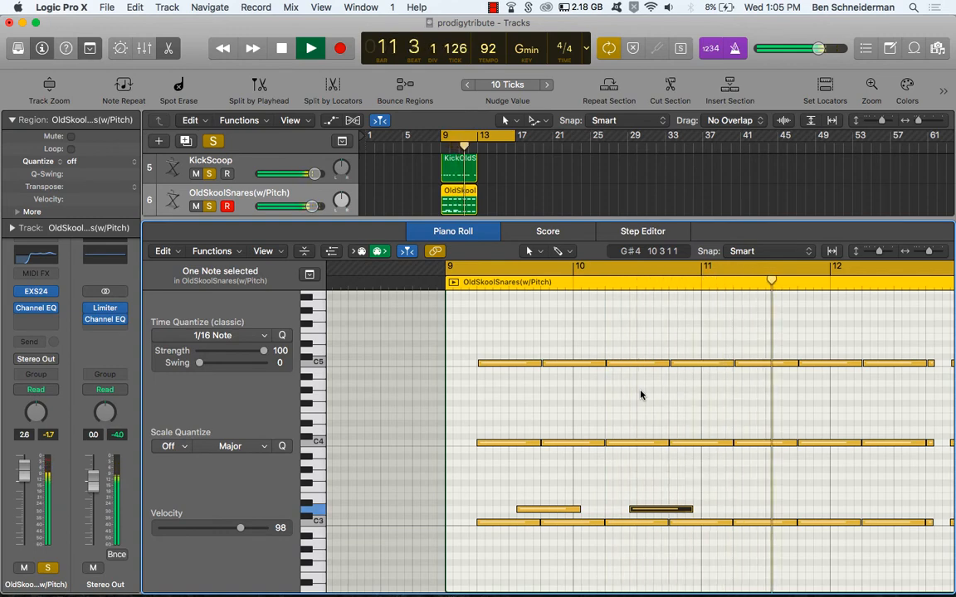
pyautogui.press('space')
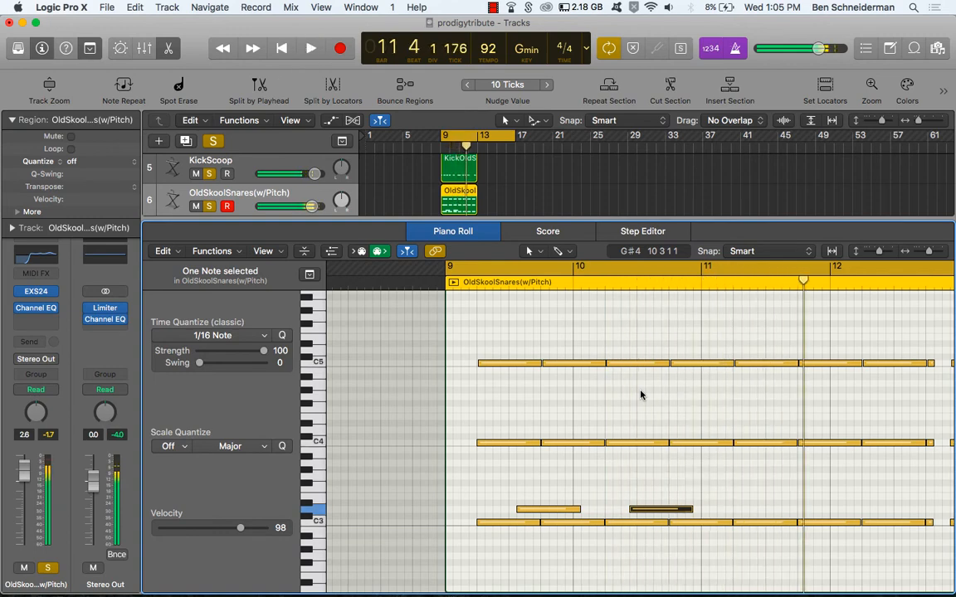
# Step: Replay the kick and snares from the end of bar 10 through bar 11 to judge where another snare fits
pyautogui.click(696, 282)
pyautogui.press('space')
pyautogui.press('space')
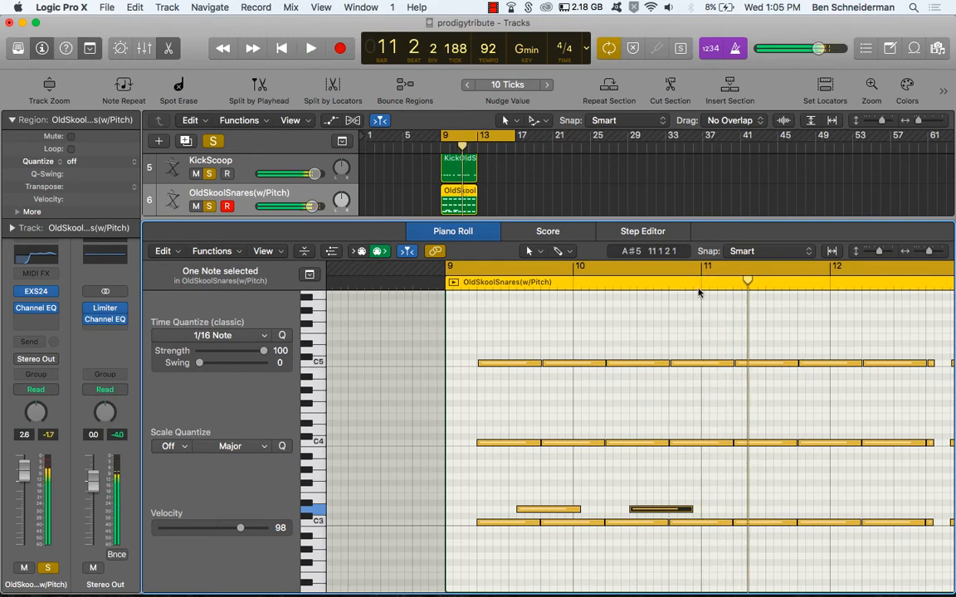
pyautogui.press('space')
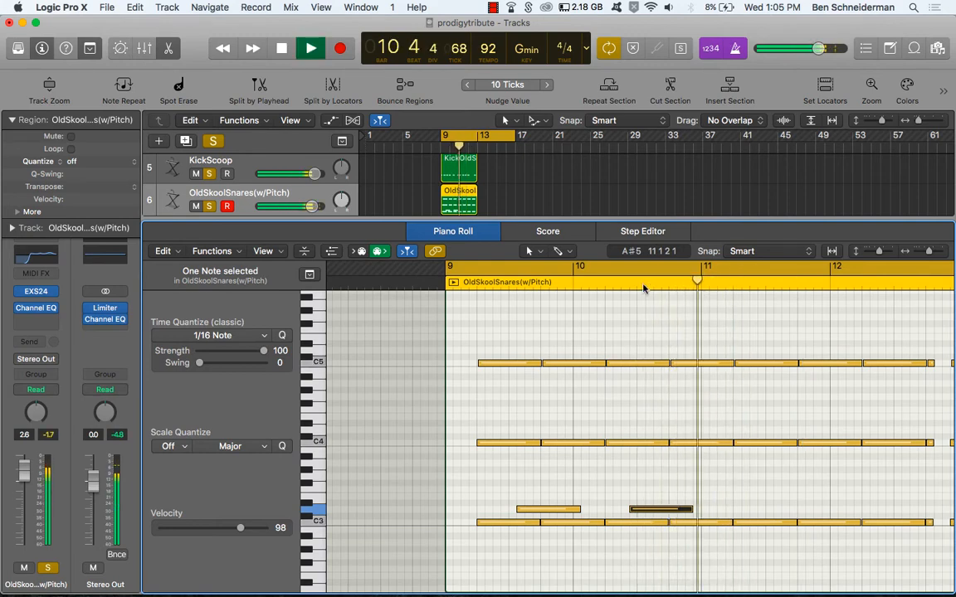
pyautogui.press('space')
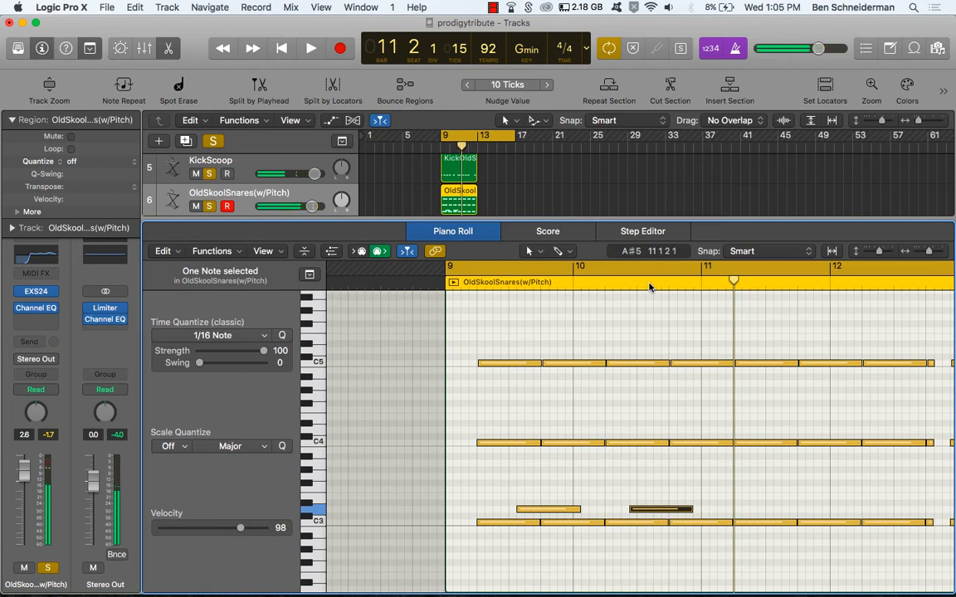
pyautogui.press('space')
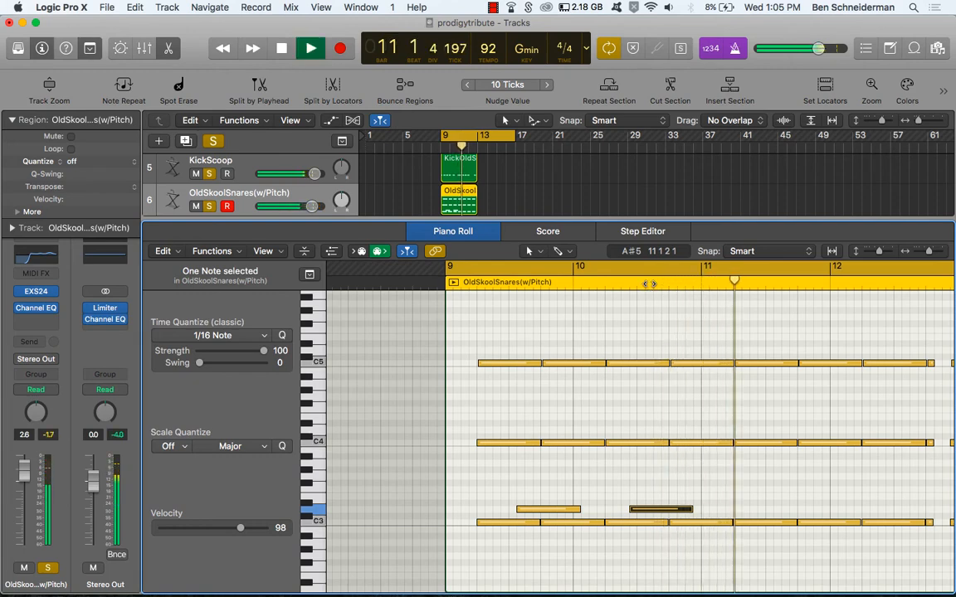
pyautogui.press('space')
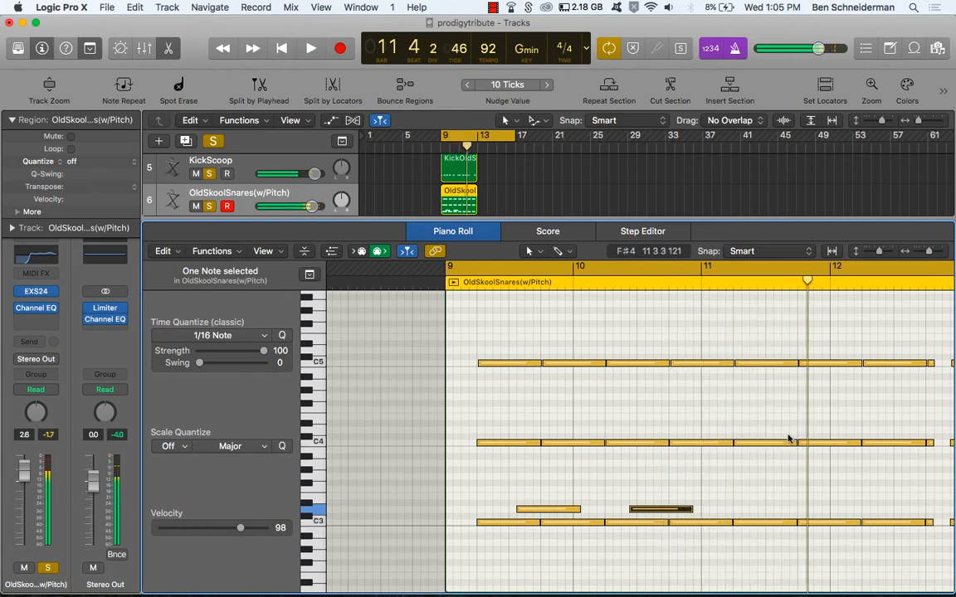
# Step: Add a third D3 snare note around beat 3 of bar 11, shift it a sixteenth earlier, and play the result
pyautogui.doubleClick(697, 285)
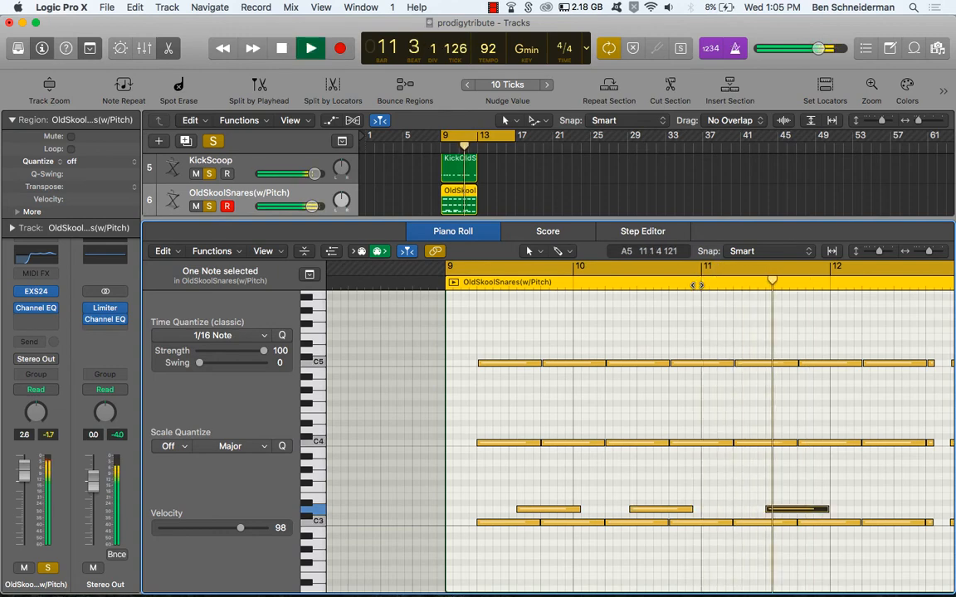
pyautogui.press('space')
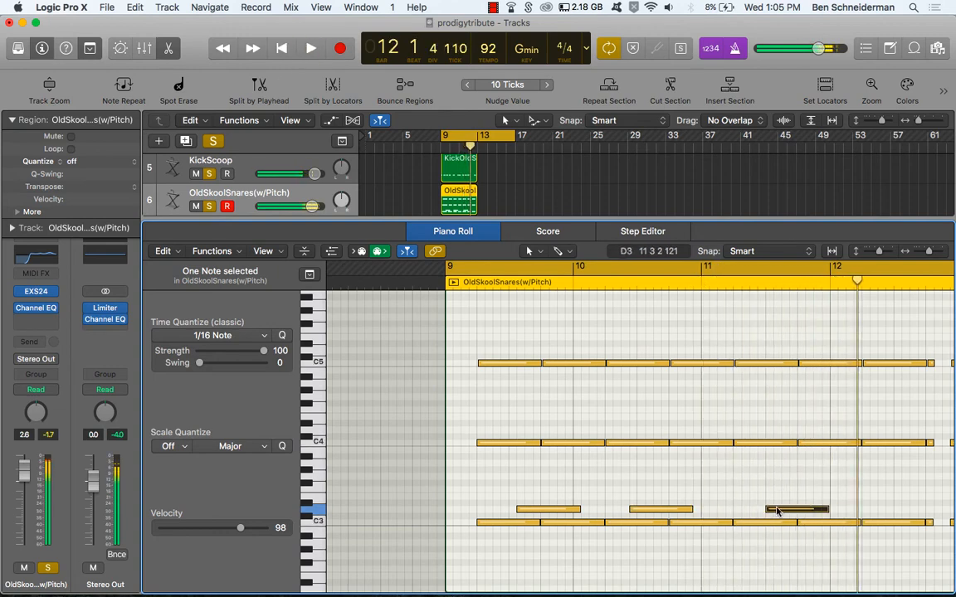
pyautogui.moveTo(777, 512); pyautogui.dragTo(768, 512)
pyautogui.doubleClick(695, 285)
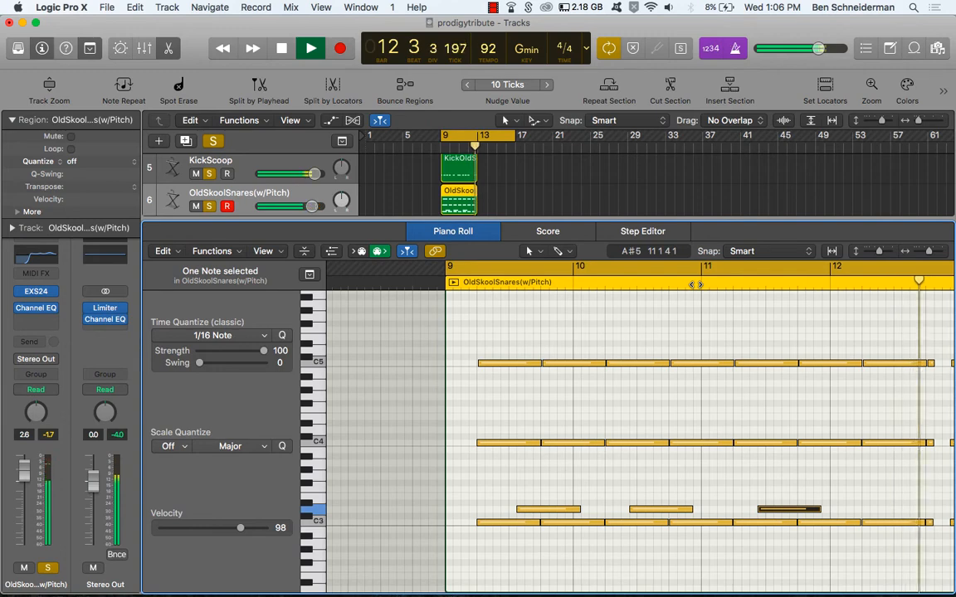
pyautogui.press('space')
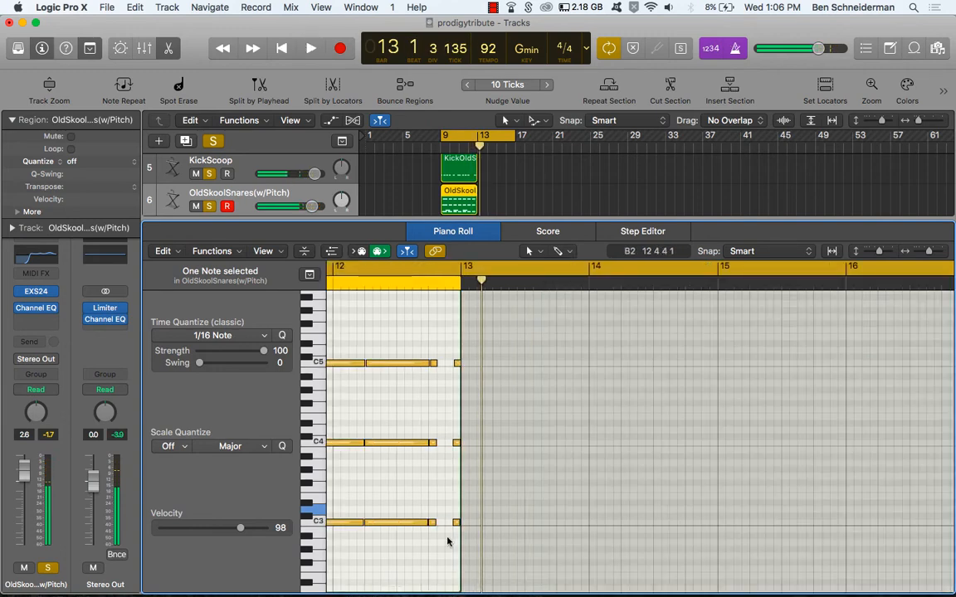
# Step: Extend the three short snare notes near the end of bar 12 up to the following notes, keeping the overlapped notes
pyautogui.moveTo(447, 542); pyautogui.dragTo(435, 307)
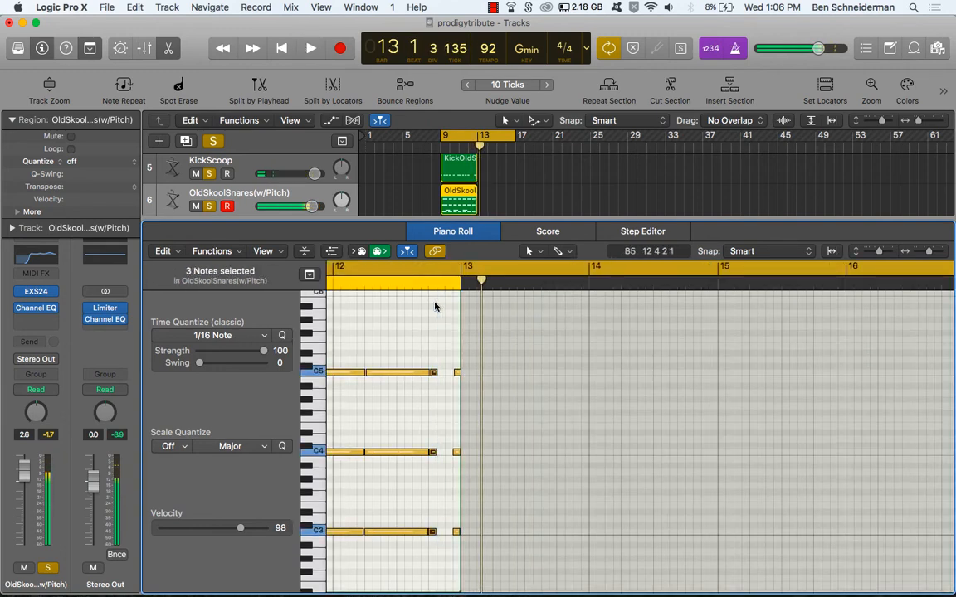
pyautogui.hotkey('shift', '\\')
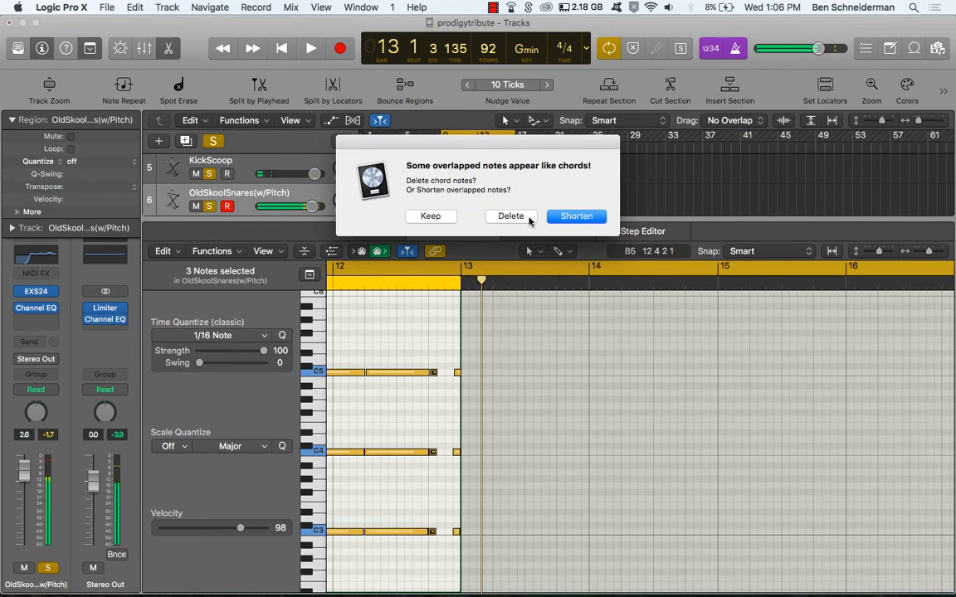
pyautogui.click(431, 216)
pyautogui.click(398, 354)
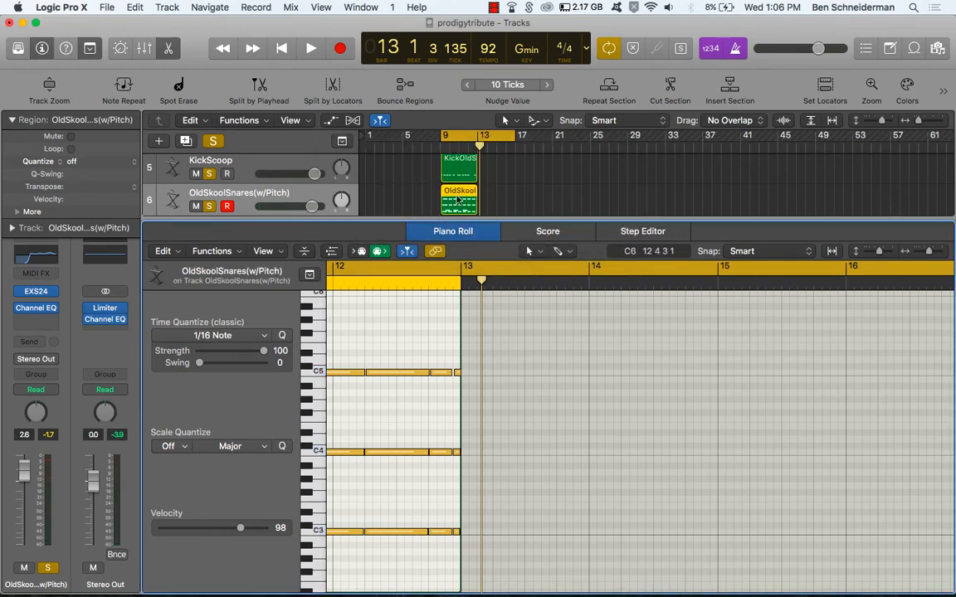
# Step: Turn off all solos, play the full beat, and raise the OldSkoolSnares(w/Pitch) volume to 6.0 dB
pyautogui.click(214, 141)
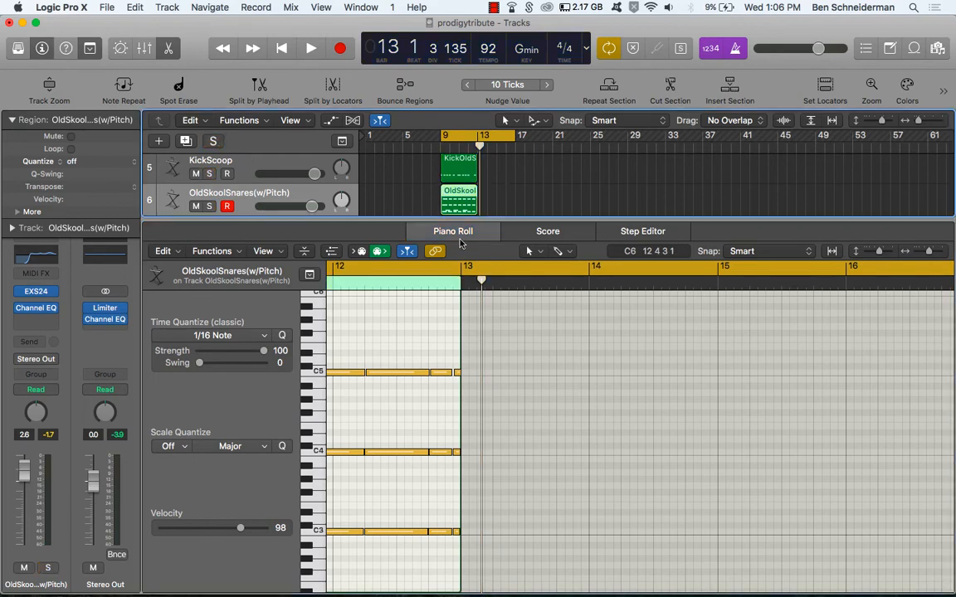
pyautogui.press('space')
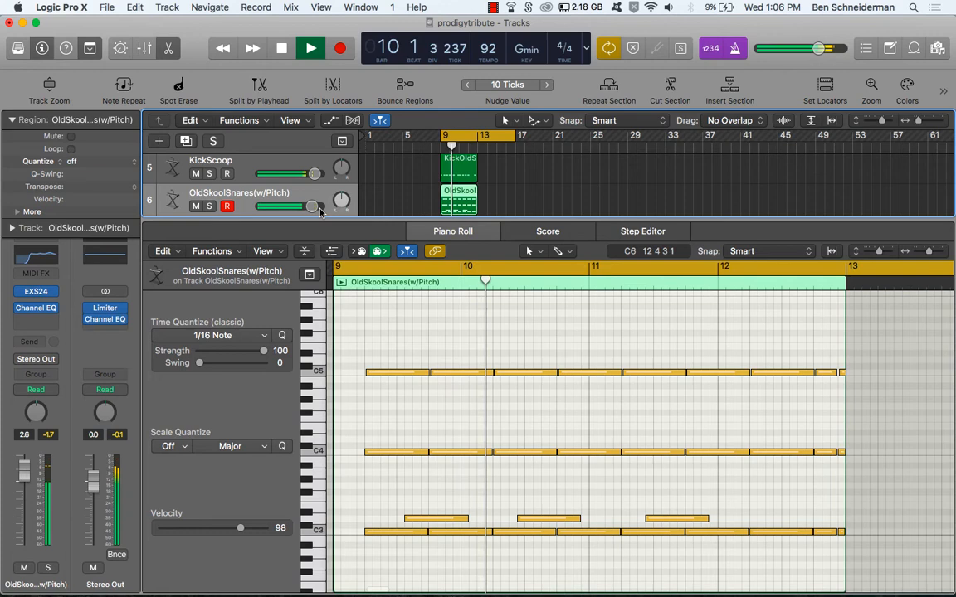
pyautogui.moveTo(319, 208); pyautogui.dragTo(327, 207)
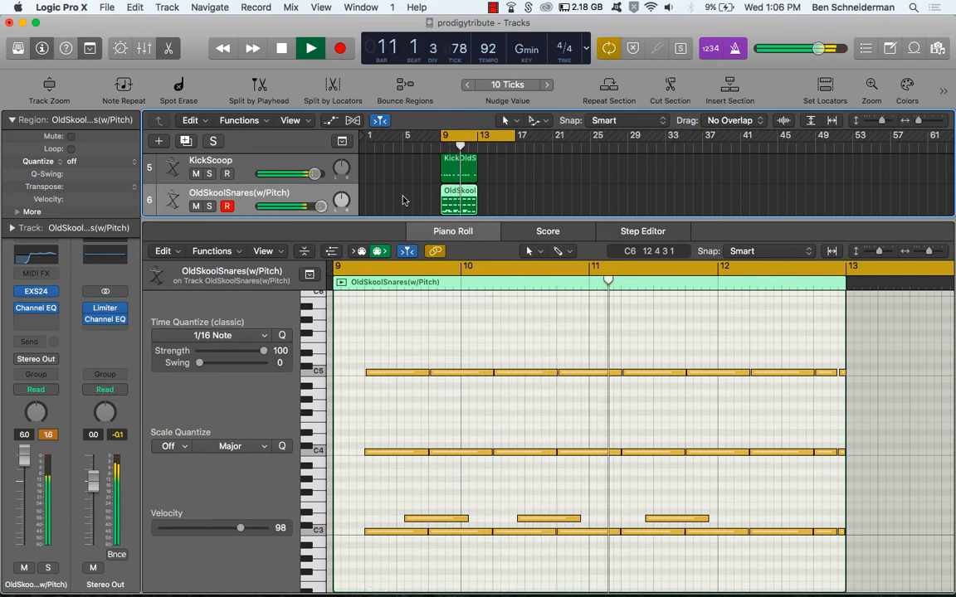
# Step: Select the kick and snare regions at bar 9 and repeat them once from bar 13
pyautogui.scroll(1, 403, 200)
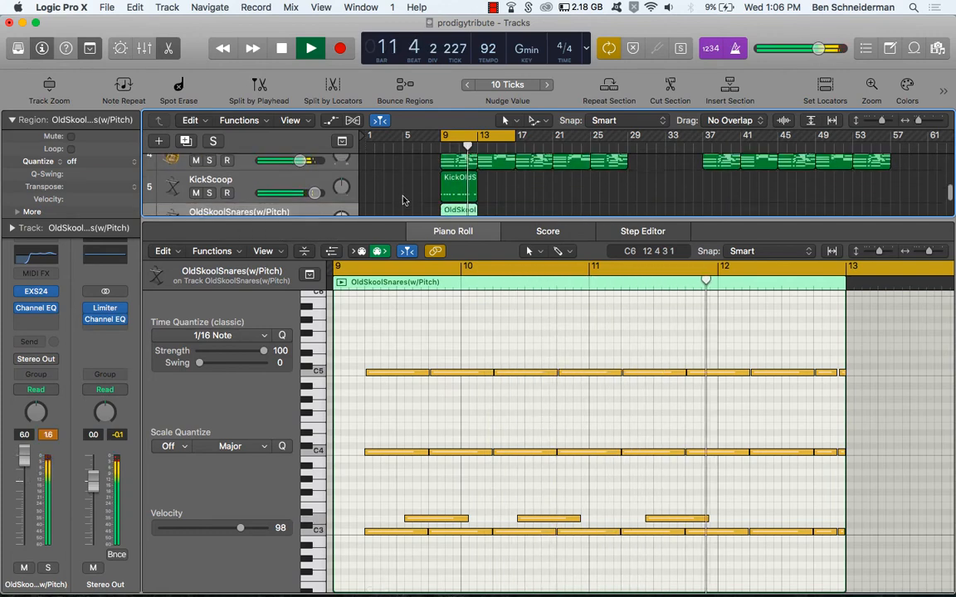
pyautogui.scroll(-2, 403, 200)
pyautogui.click(484, 193)
pyautogui.moveTo(483, 194); pyautogui.dragTo(395, 158)
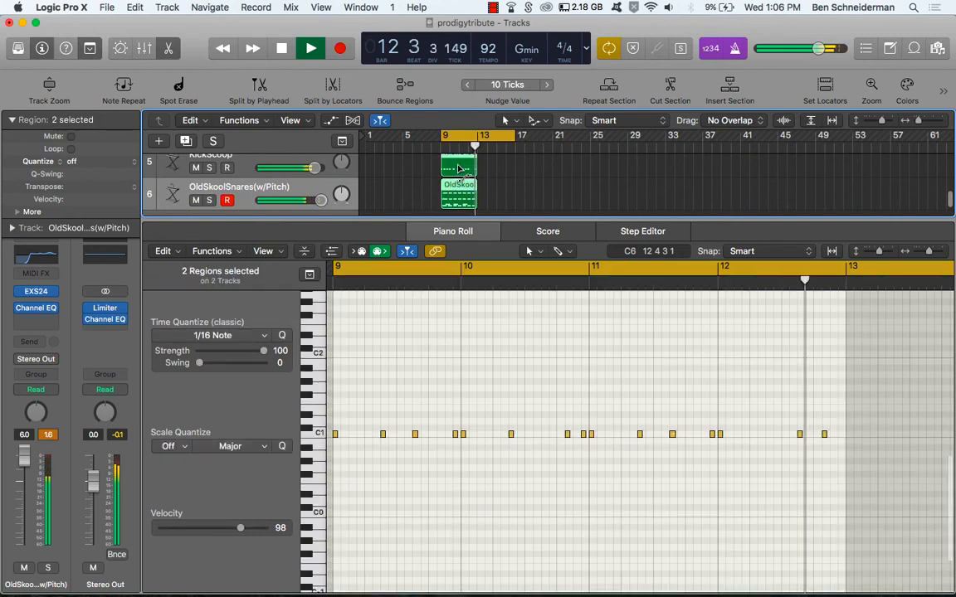
pyautogui.press('cmd+r')
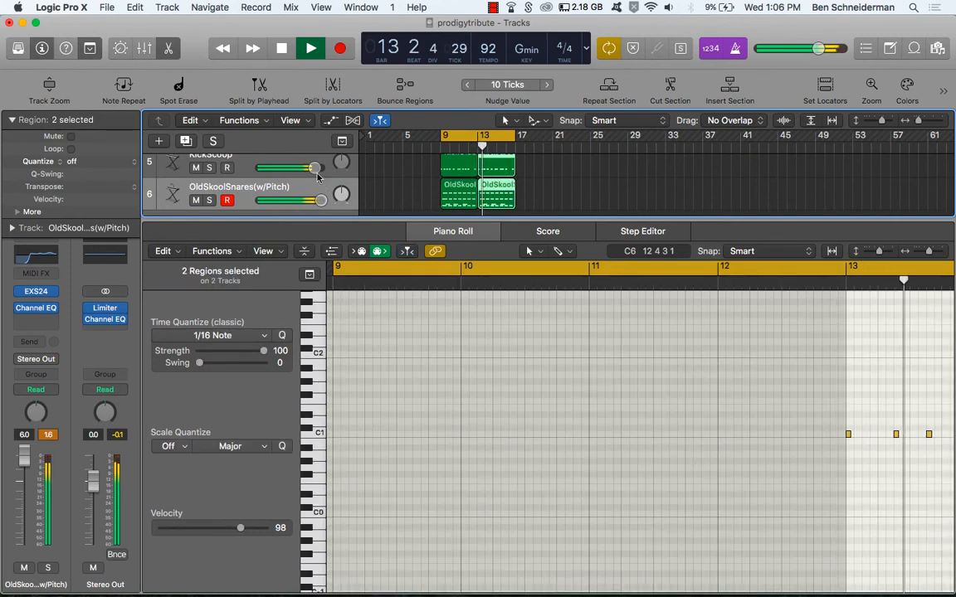
# Step: Raise the KickScoop volume to 6.0 dB and insert Native Instruments' Supercharger compressor on that track
pyautogui.click(264, 162)
pyautogui.click(39, 306)
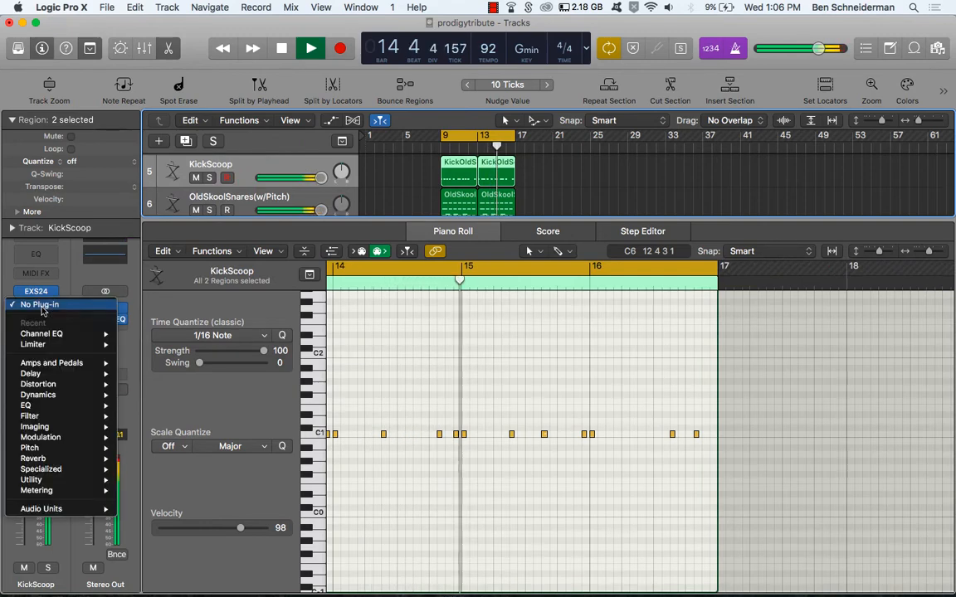
pyautogui.moveTo(54, 371)
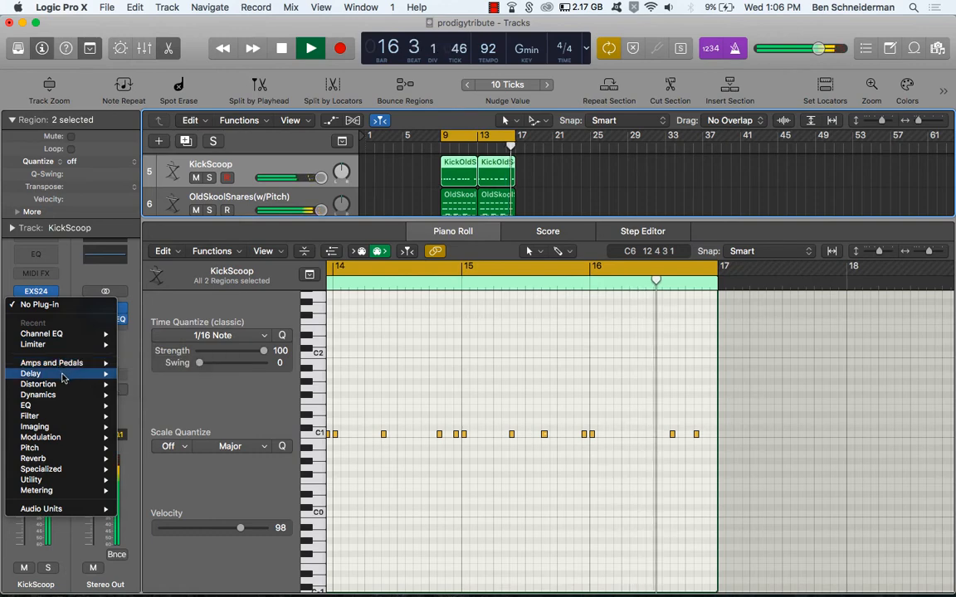
pyautogui.moveTo(66, 395)
pyautogui.moveTo(169, 408)
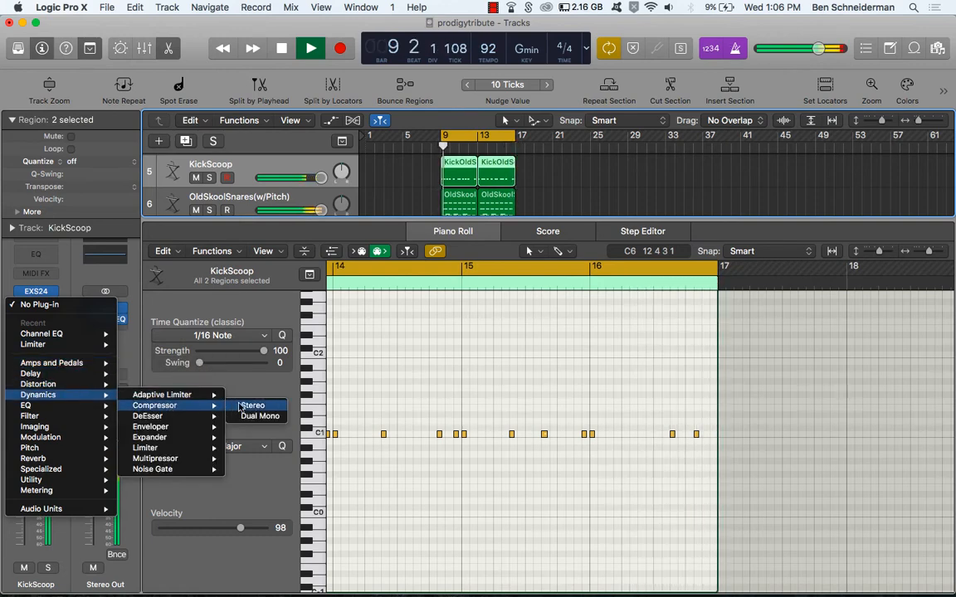
pyautogui.moveTo(81, 512)
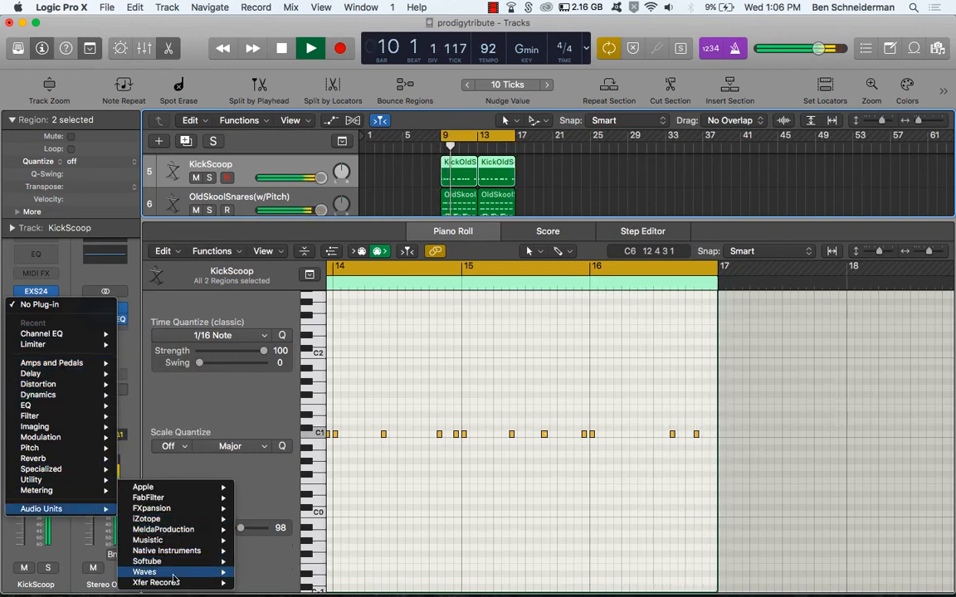
pyautogui.moveTo(225, 553)
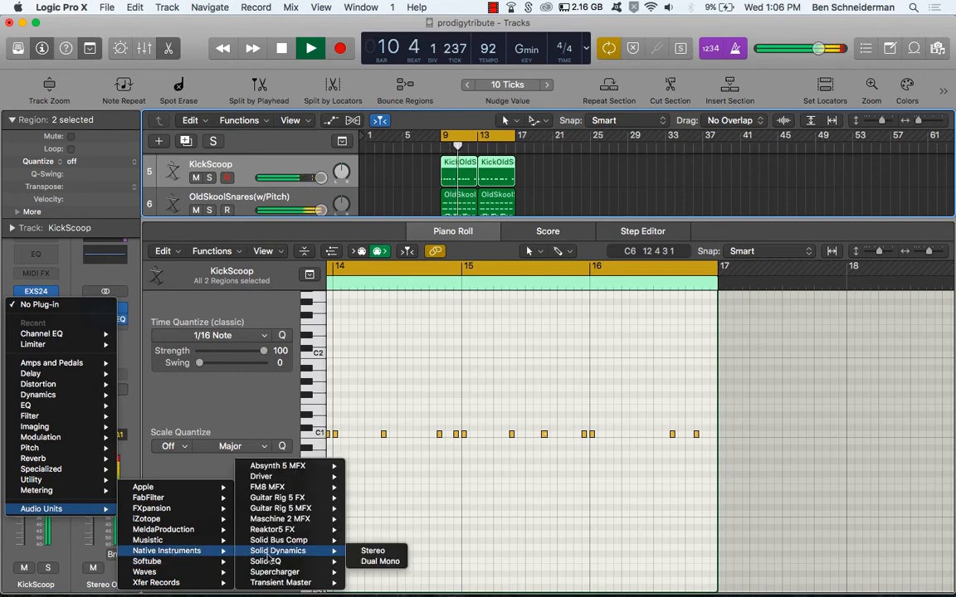
pyautogui.moveTo(323, 571)
pyautogui.click(394, 573)
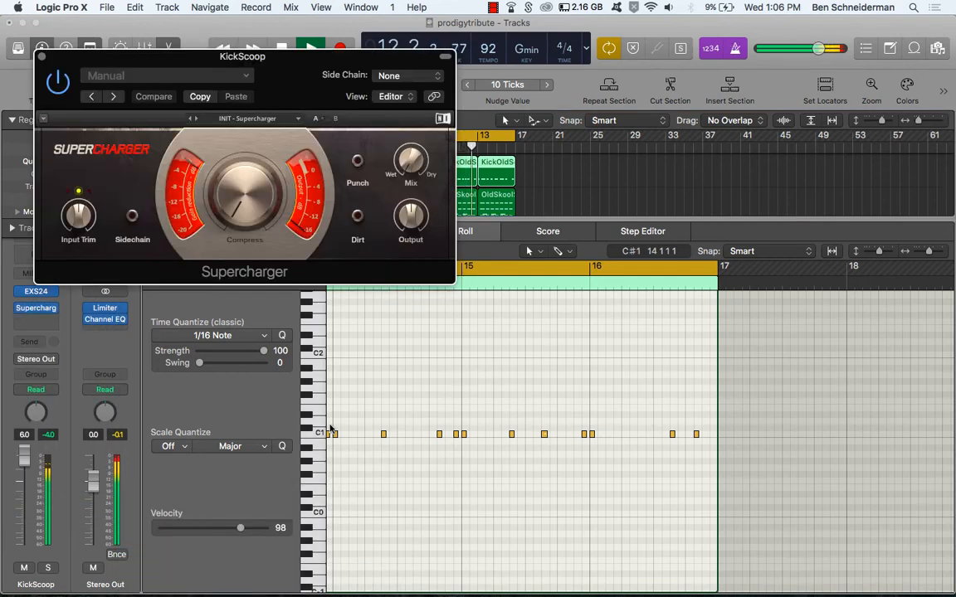
# Step: Load the Dirty Kick factory preset in the kick's Supercharger
pyautogui.click(173, 75)
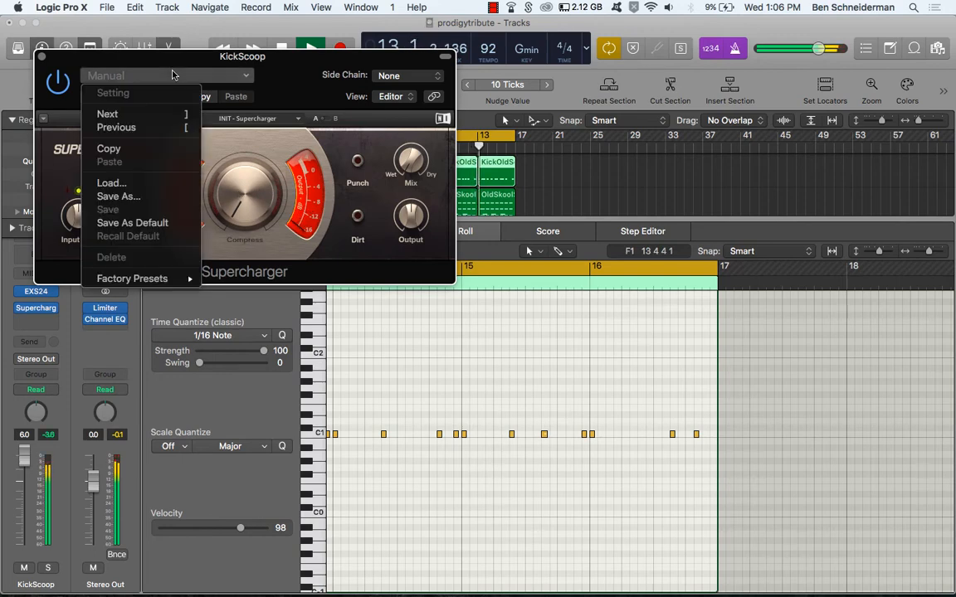
pyautogui.moveTo(137, 279)
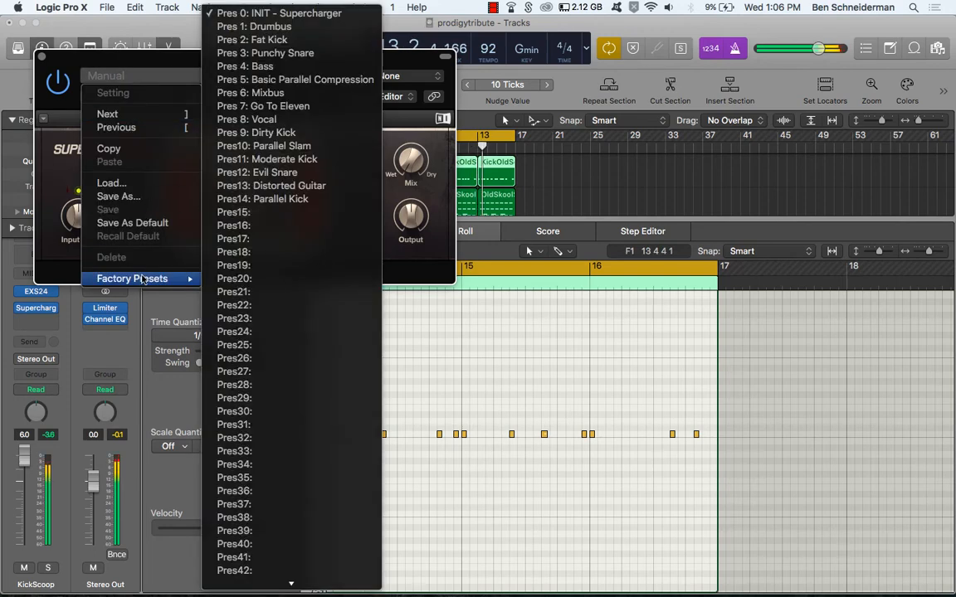
pyautogui.click(294, 133)
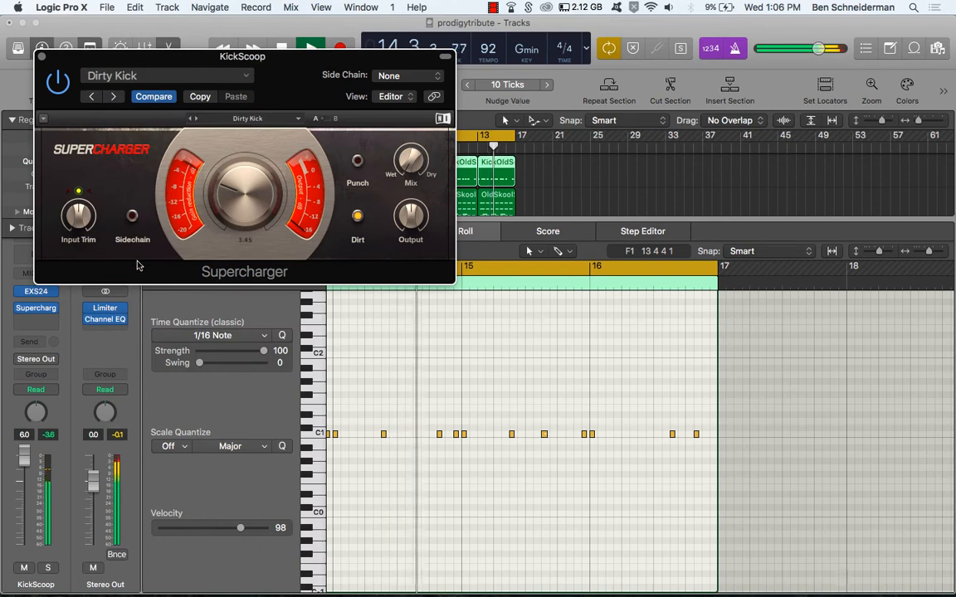
# Step: Turn on Punch with a fully wet mix in the kick's Supercharger and lower the KickScoop volume to 1.2 dB
pyautogui.moveTo(81, 221); pyautogui.dragTo(81, 221)
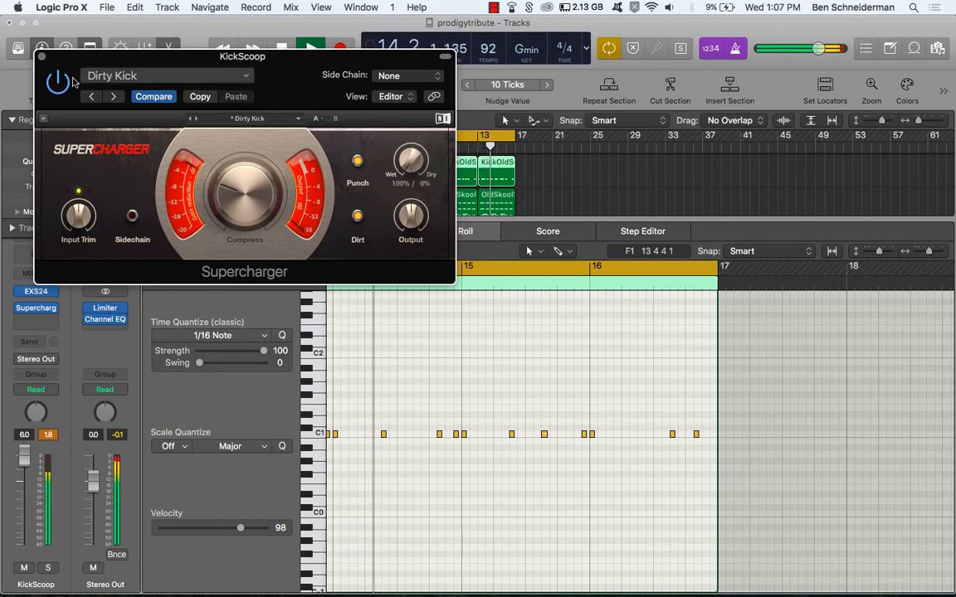
pyautogui.click(42, 57)
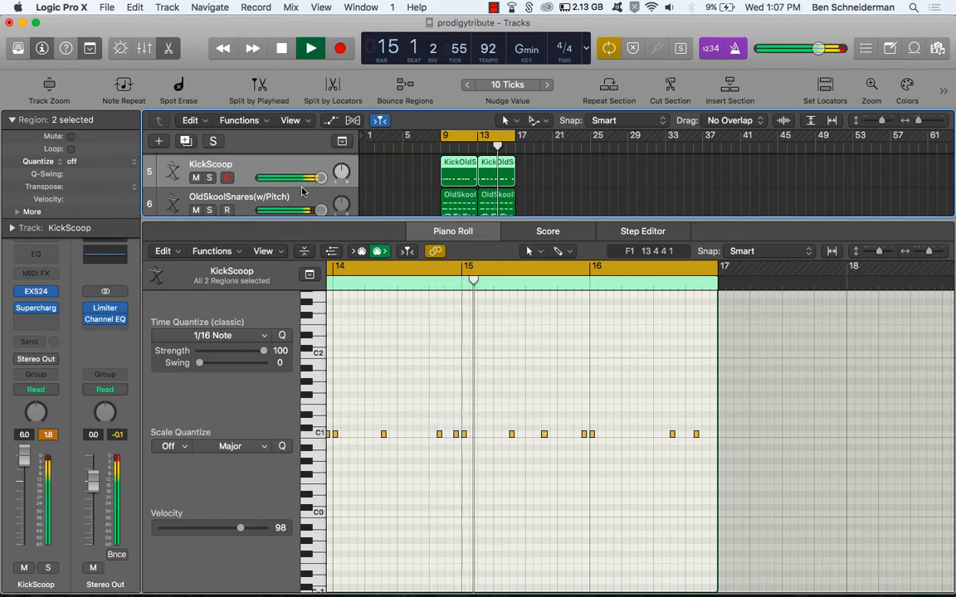
pyautogui.moveTo(319, 178); pyautogui.dragTo(303, 185)
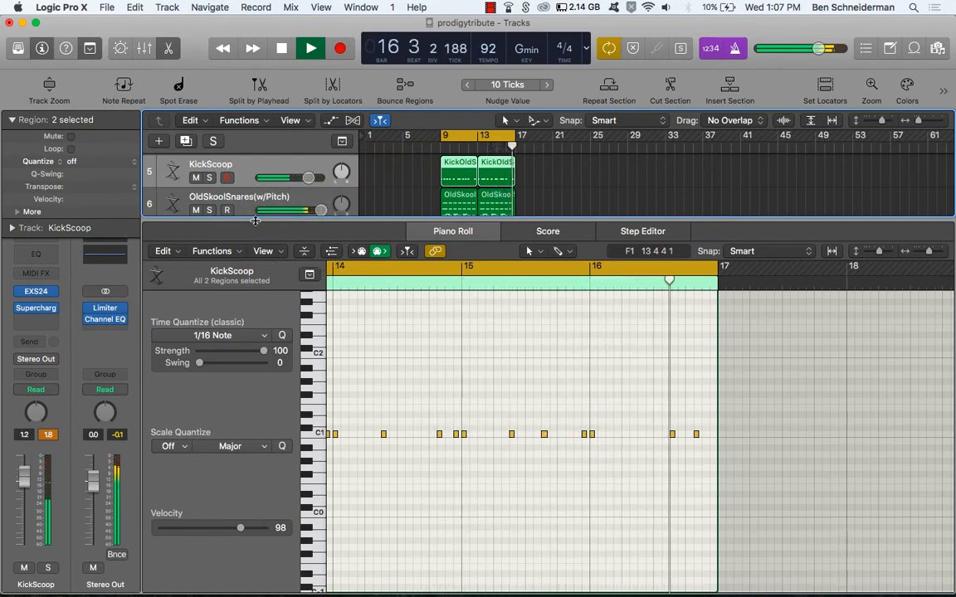
# Step: Insert Native Instruments' Transient Master in stereo on KickScoop, with attack at 38%, sustain at -8% and gain at -2.5 dB
pyautogui.click(40, 327)
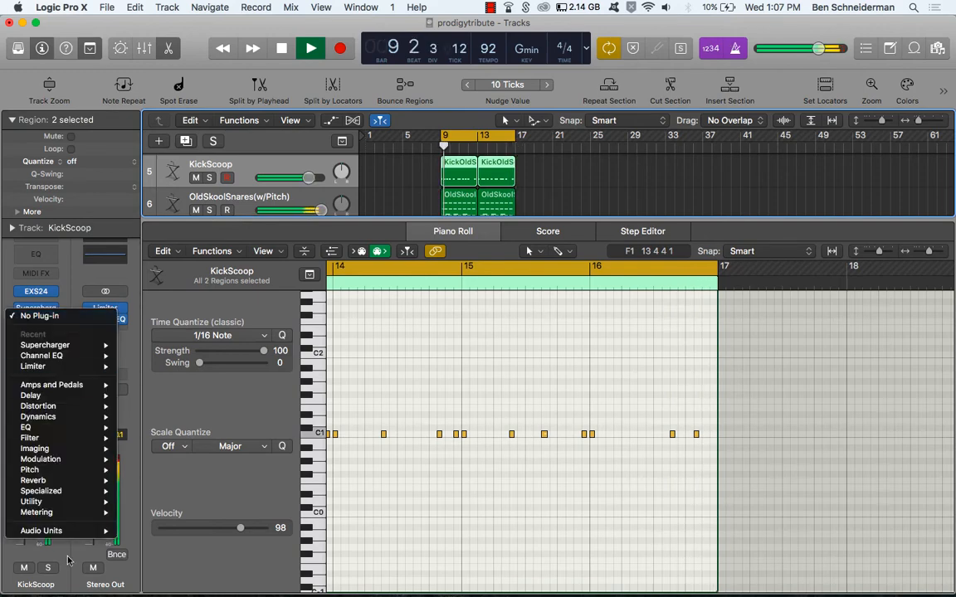
pyautogui.moveTo(65, 536)
pyautogui.moveTo(166, 551)
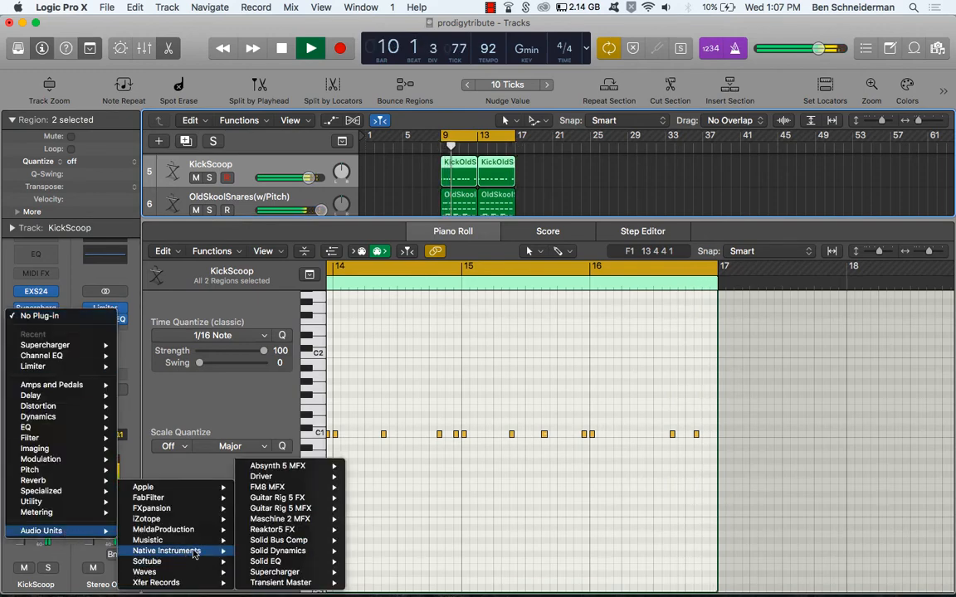
pyautogui.moveTo(303, 572)
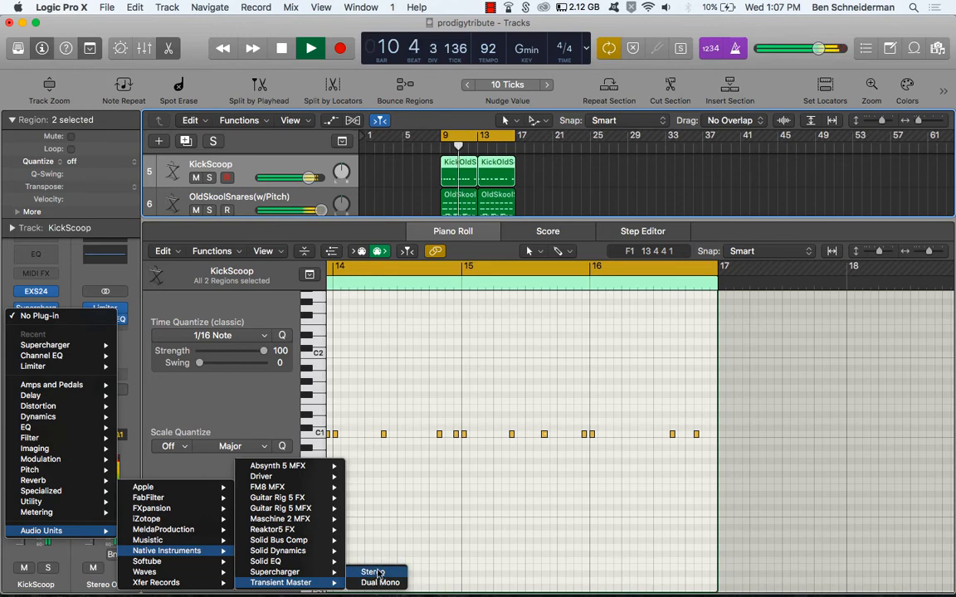
pyautogui.click(373, 572)
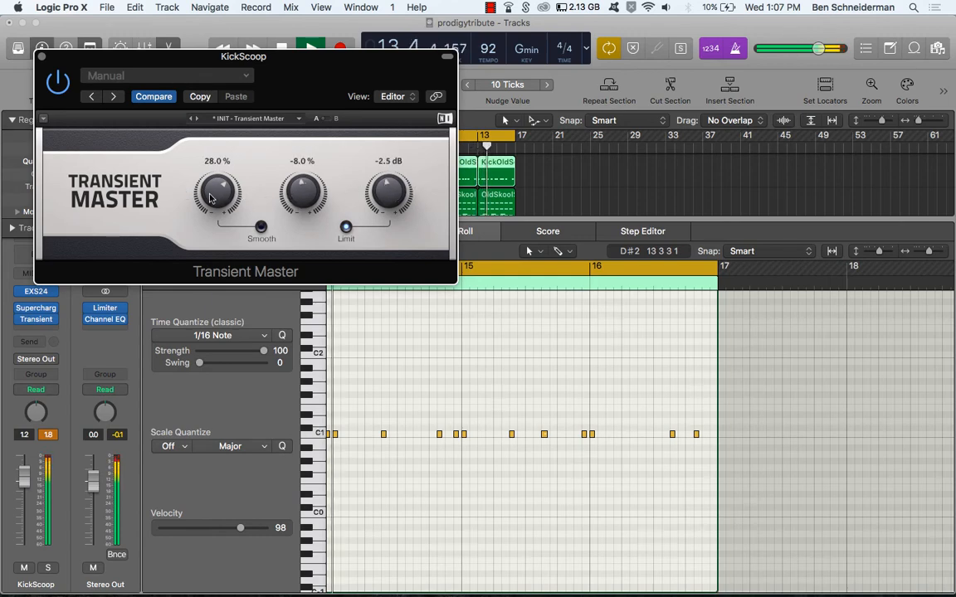
pyautogui.moveTo(210, 197); pyautogui.dragTo(211, 187)
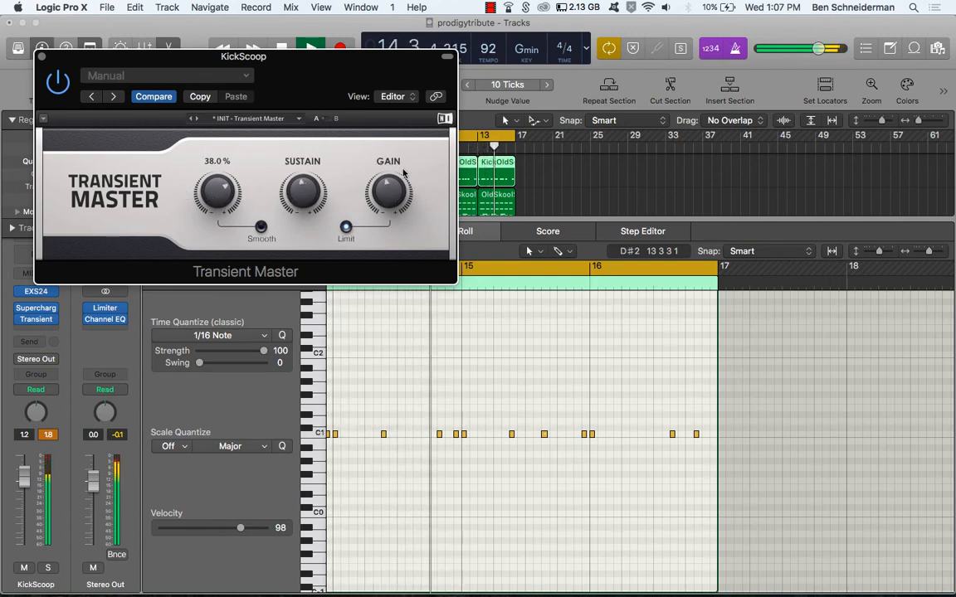
pyautogui.click(41, 57)
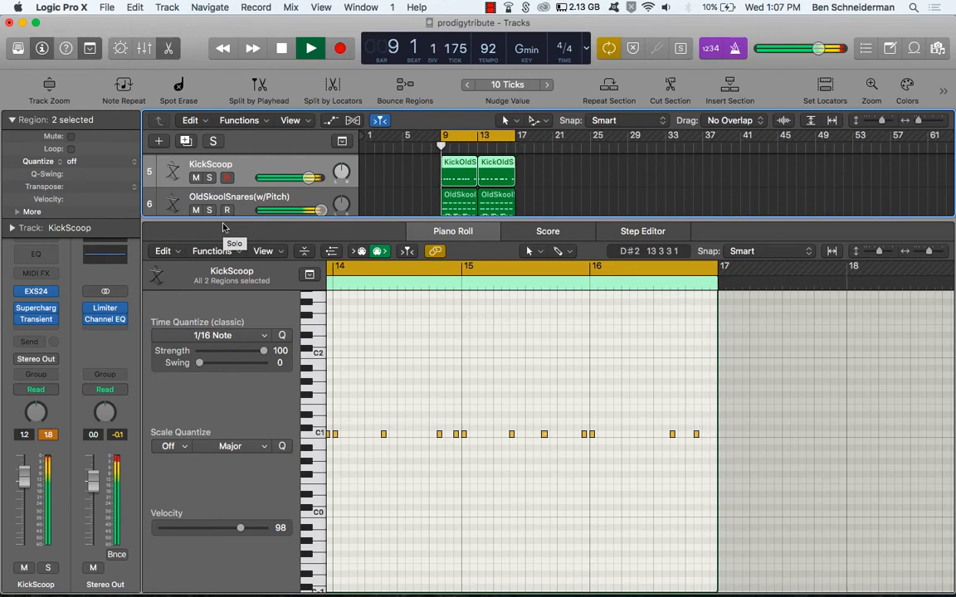
# Step: Insert Supercharger after the Channel EQ on OldSkoolSnares(w/Pitch) and load its Punchy Snare factory preset
pyautogui.click(230, 199)
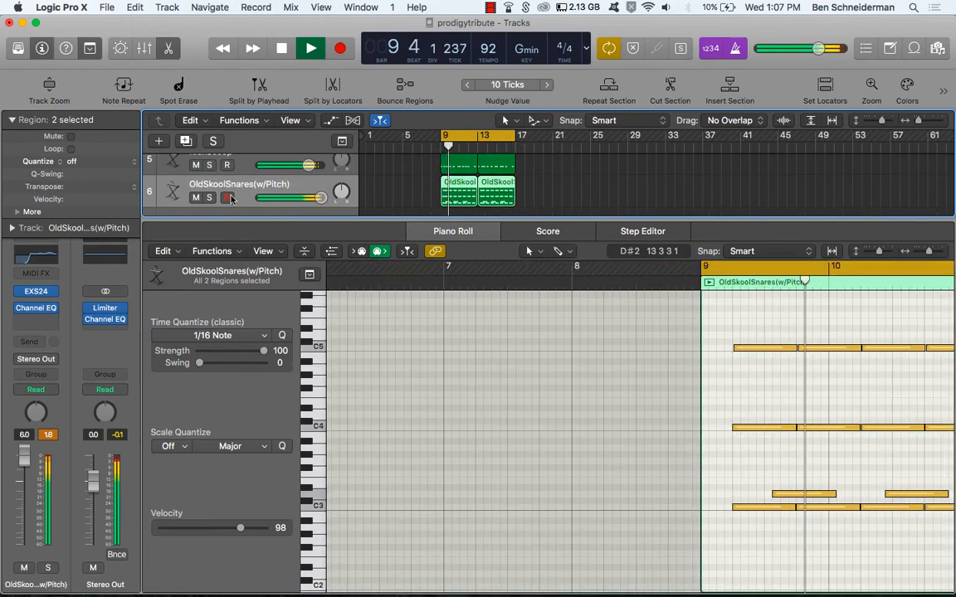
pyautogui.click(36, 319)
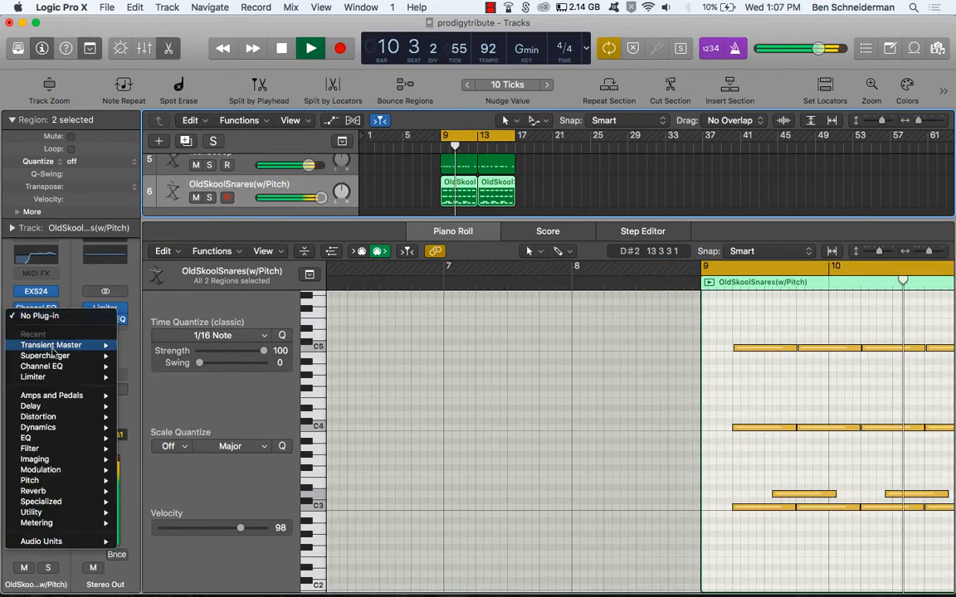
pyautogui.moveTo(60, 357)
pyautogui.click(130, 356)
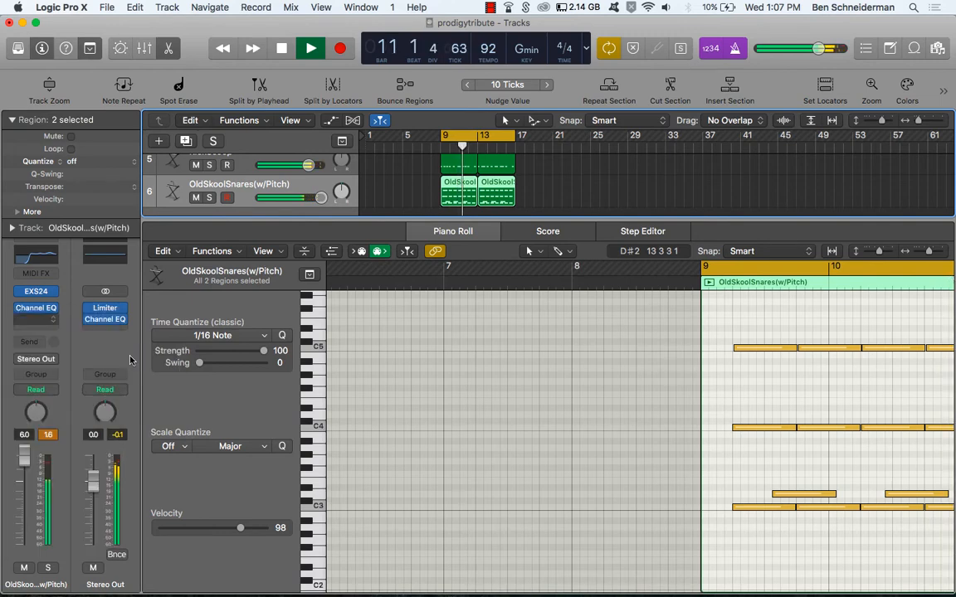
pyautogui.click(100, 77)
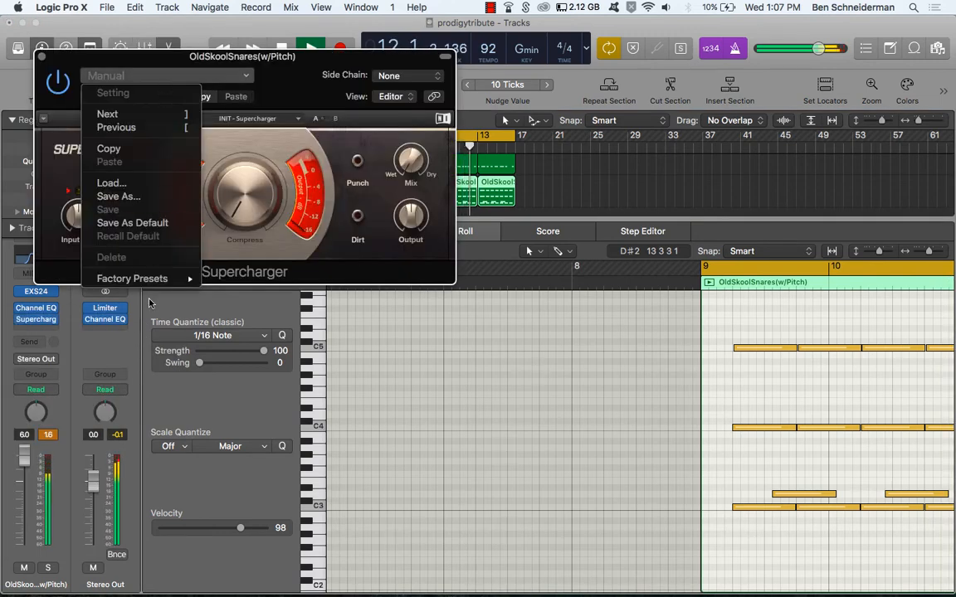
pyautogui.moveTo(149, 282)
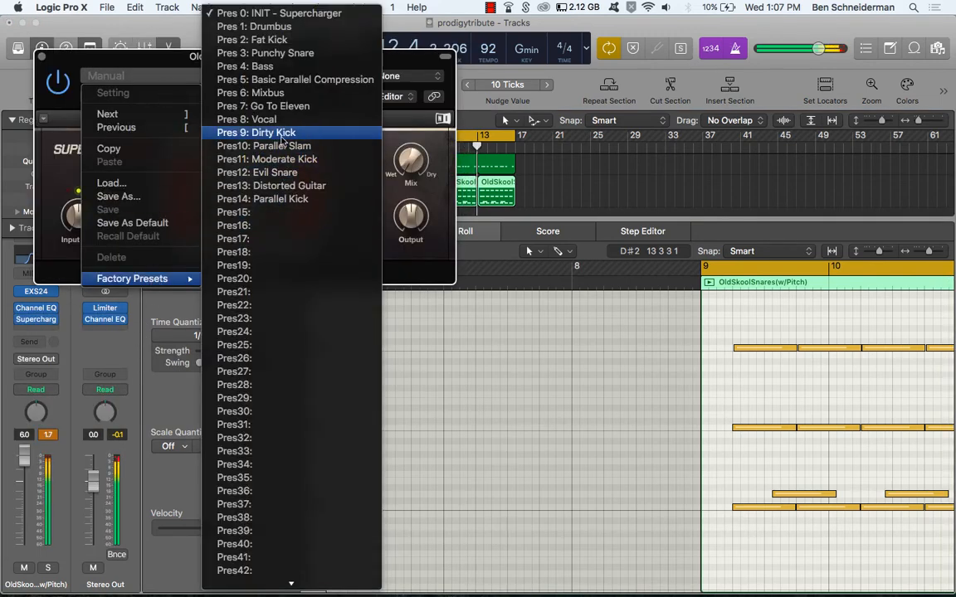
pyautogui.click(300, 55)
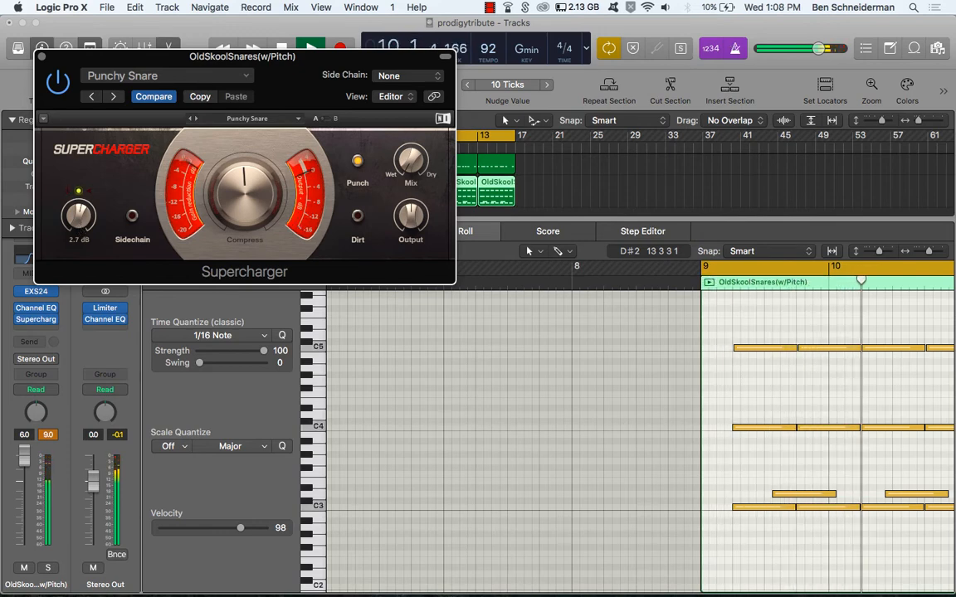
# Step: Turn on Dirt with a 78% wet mix in the snare's Supercharger and lower the OldSkoolSnares(w/Pitch) volume to 1.5 dB
pyautogui.moveTo(244, 206)
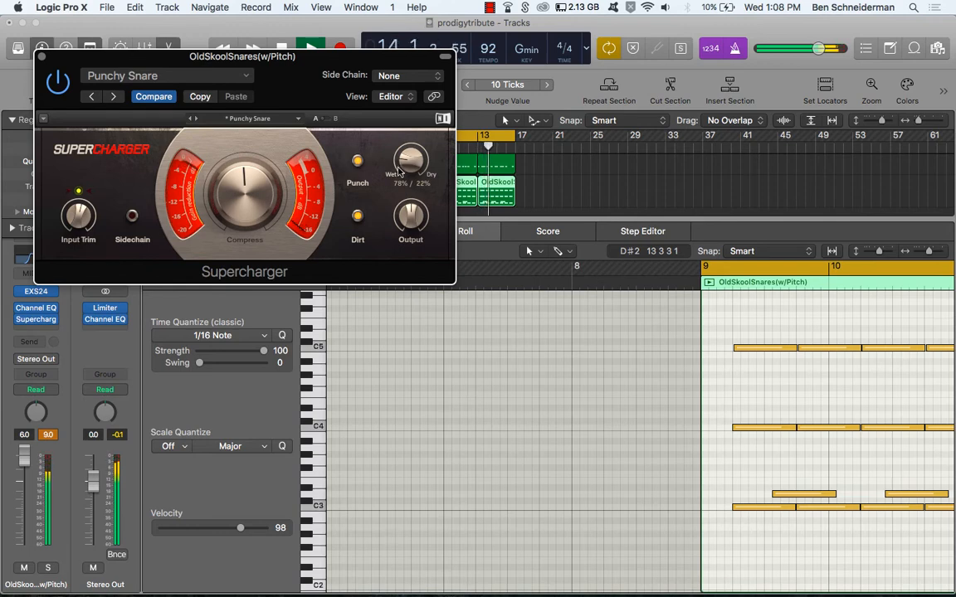
pyautogui.click(40, 57)
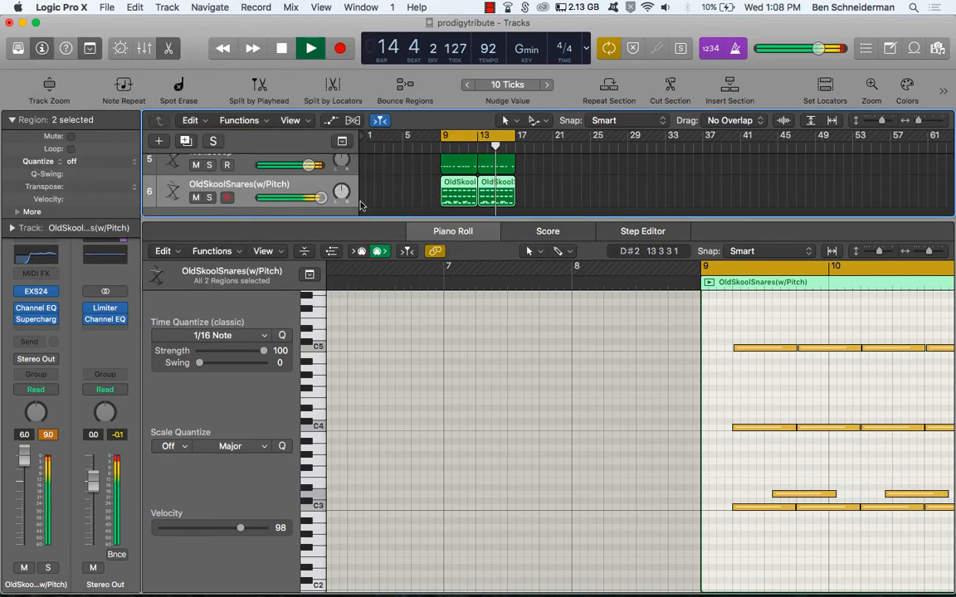
pyautogui.moveTo(316, 204)
pyautogui.mouseDown()
pyautogui.moveTo(325, 204)
pyautogui.moveTo(308, 204)
pyautogui.mouseUp()
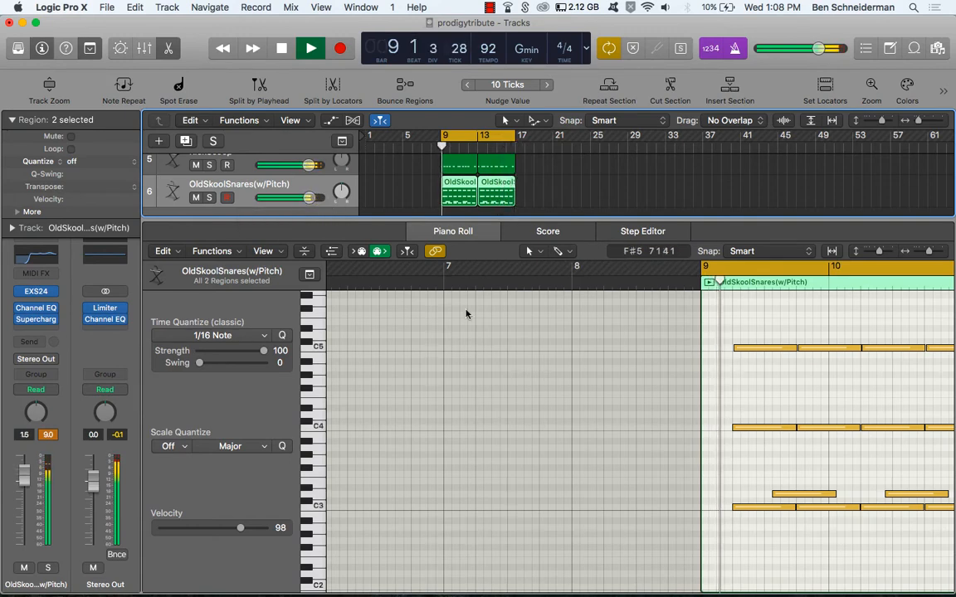
# Step: Hide the Piano Roll and the toolbar, and play the arrangement from bar 1 with cycle mode off
pyautogui.press('e')
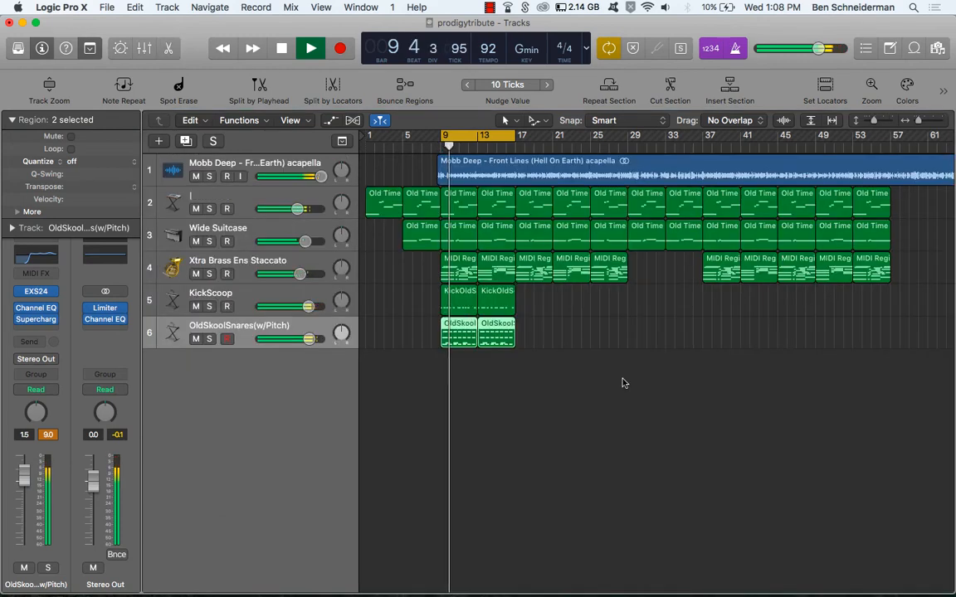
pyautogui.press('space')
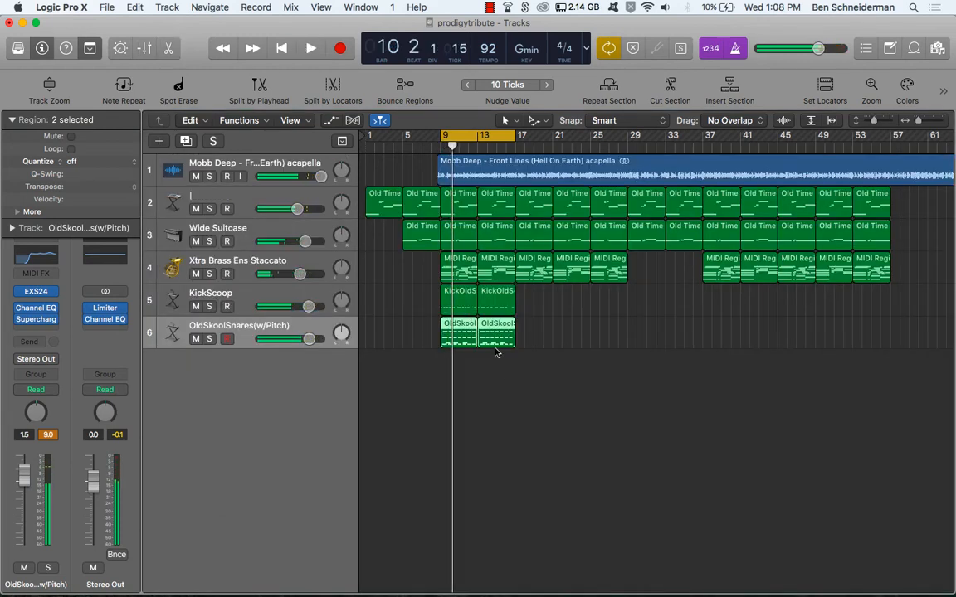
pyautogui.click(497, 368)
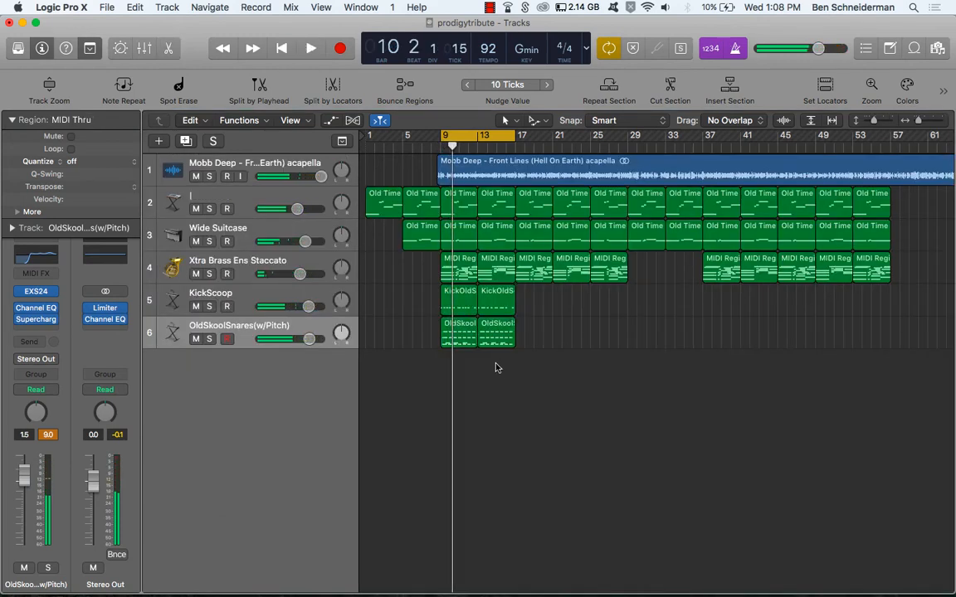
pyautogui.click(458, 339)
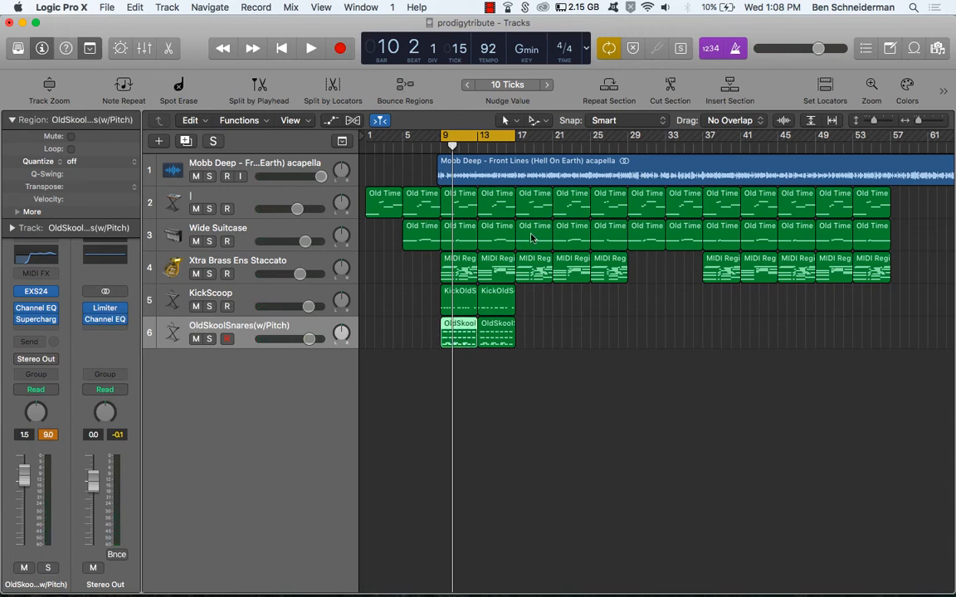
pyautogui.click(486, 143)
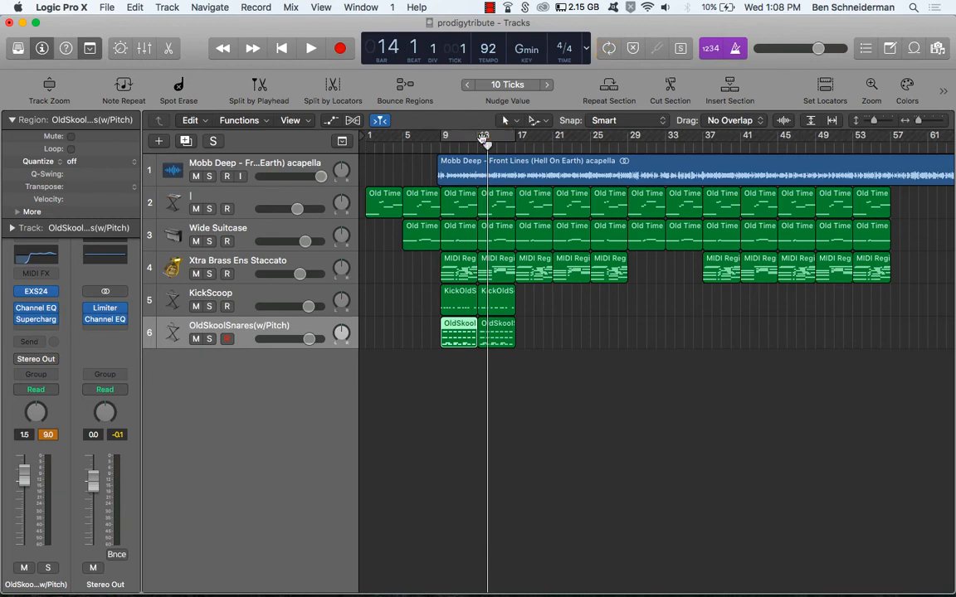
pyautogui.press('Return')
pyautogui.press('space')
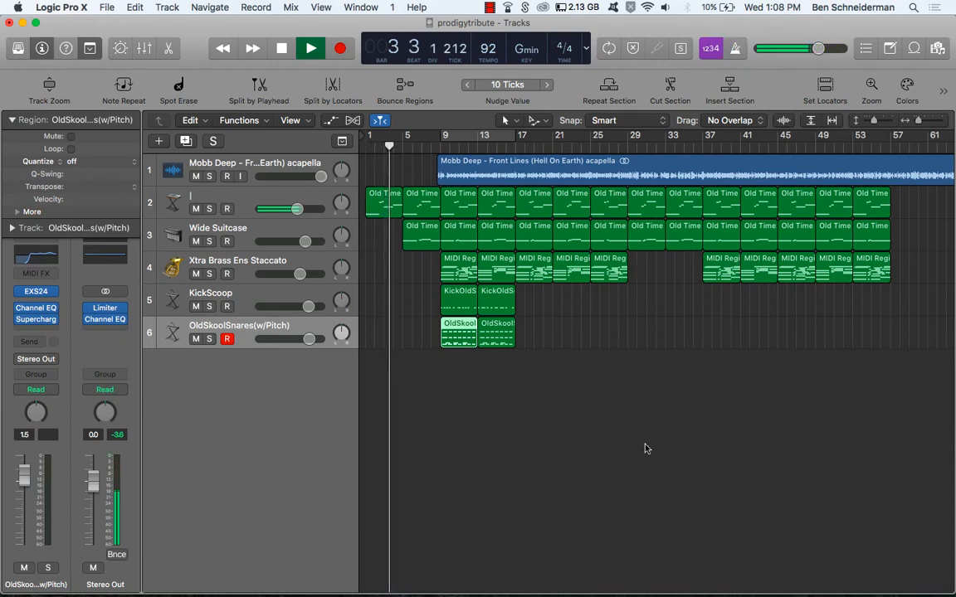
pyautogui.click(90, 48)
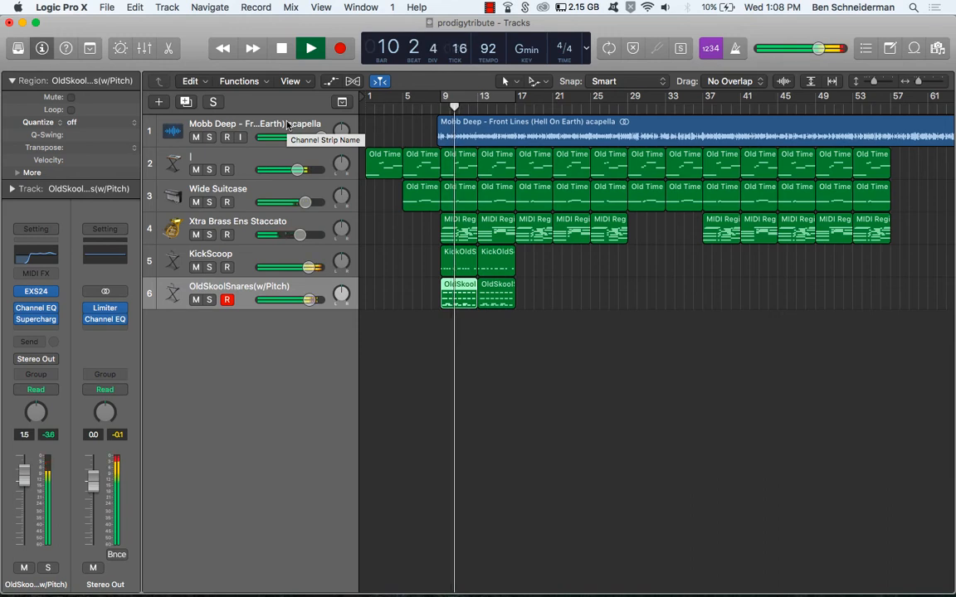
# Step: Try a stereo Compressor after the Channel EQ on track 2, the Alchemy track
pyautogui.click(243, 262)
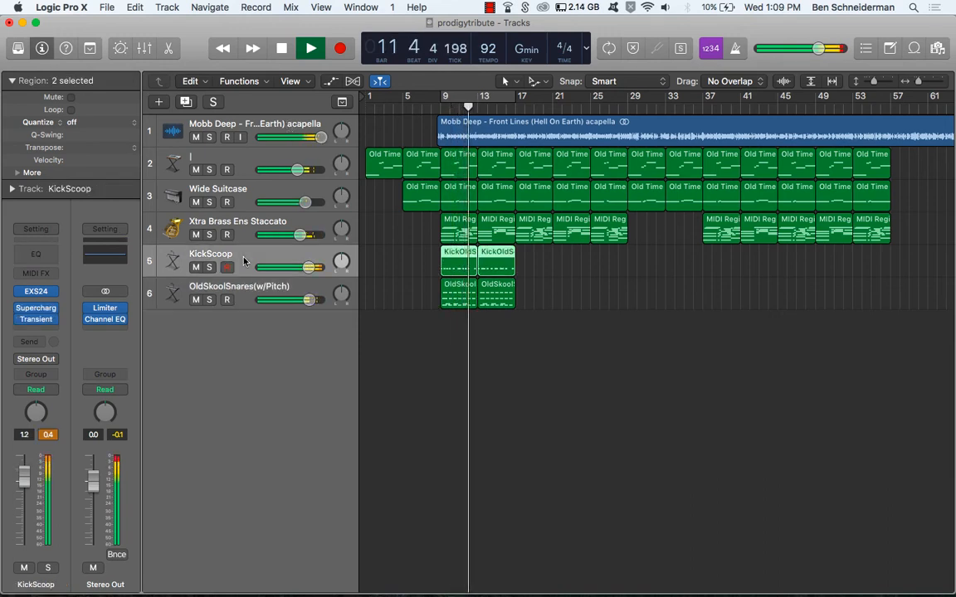
pyautogui.click(247, 166)
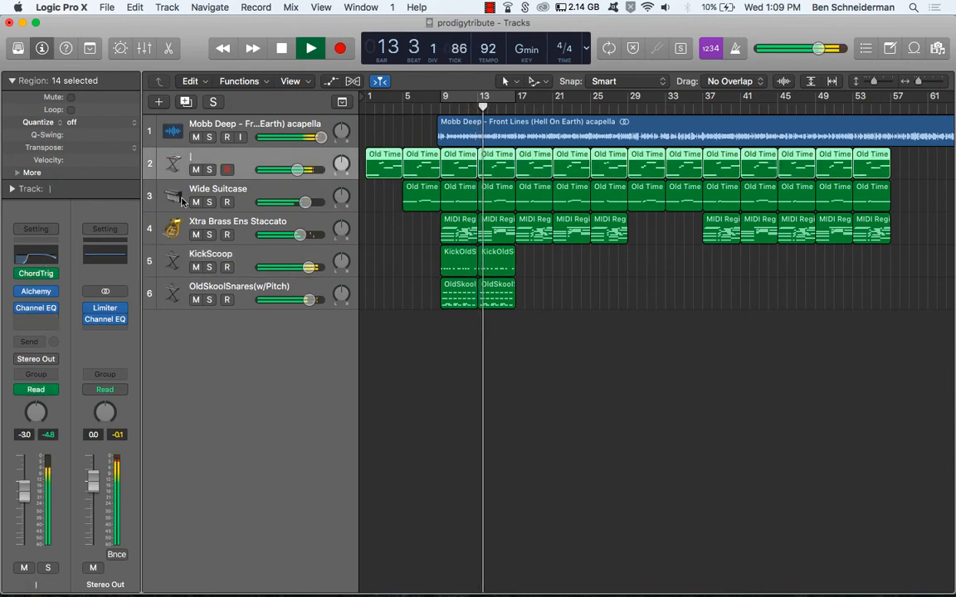
pyautogui.click(36, 320)
pyautogui.moveTo(47, 368)
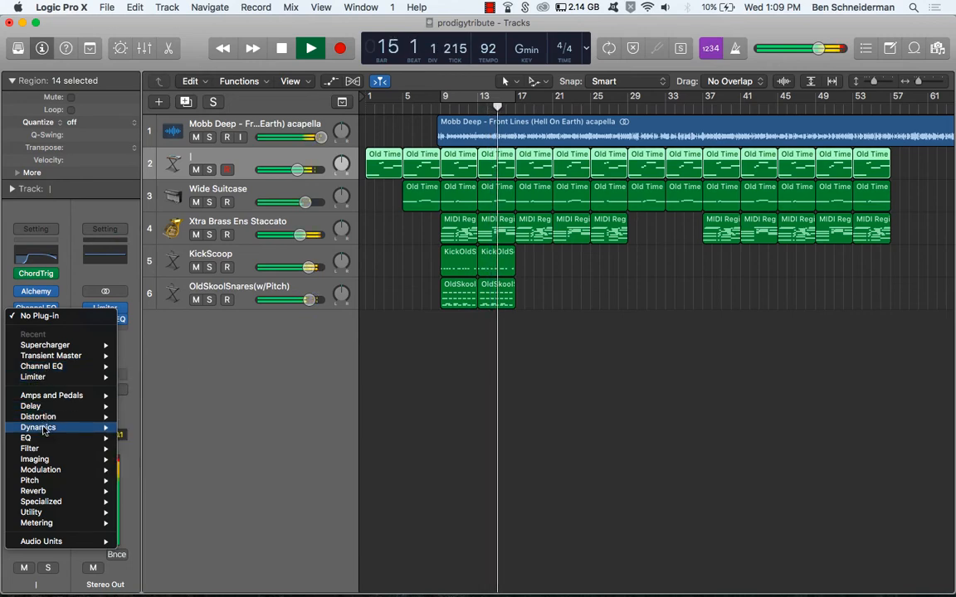
pyautogui.moveTo(50, 428)
pyautogui.moveTo(191, 437)
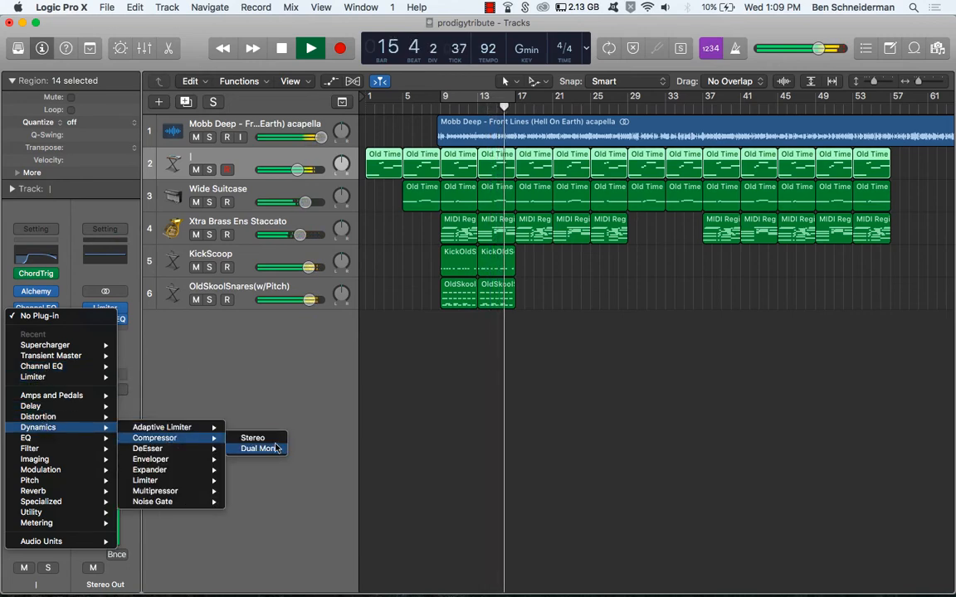
pyautogui.click(274, 439)
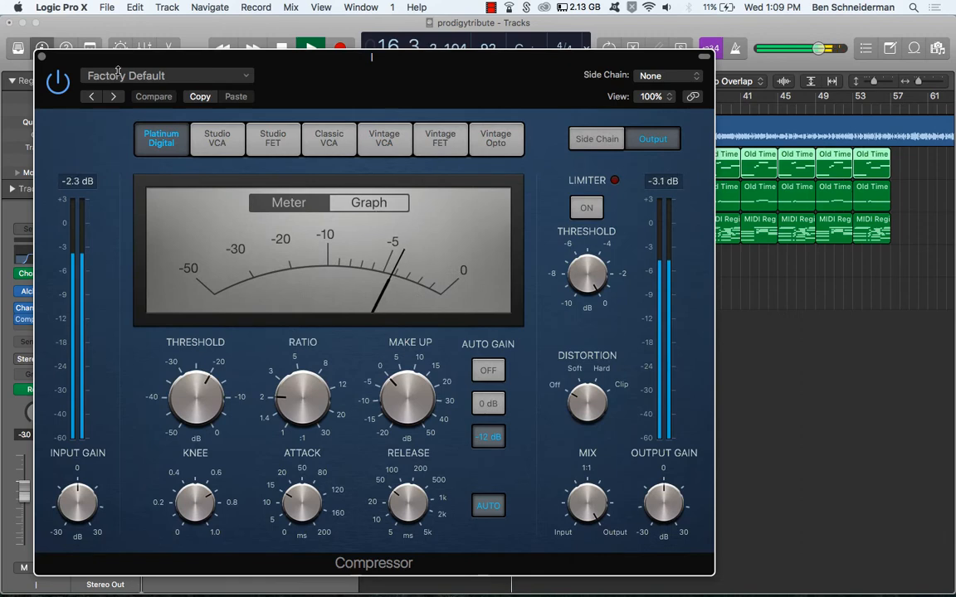
pyautogui.click(41, 57)
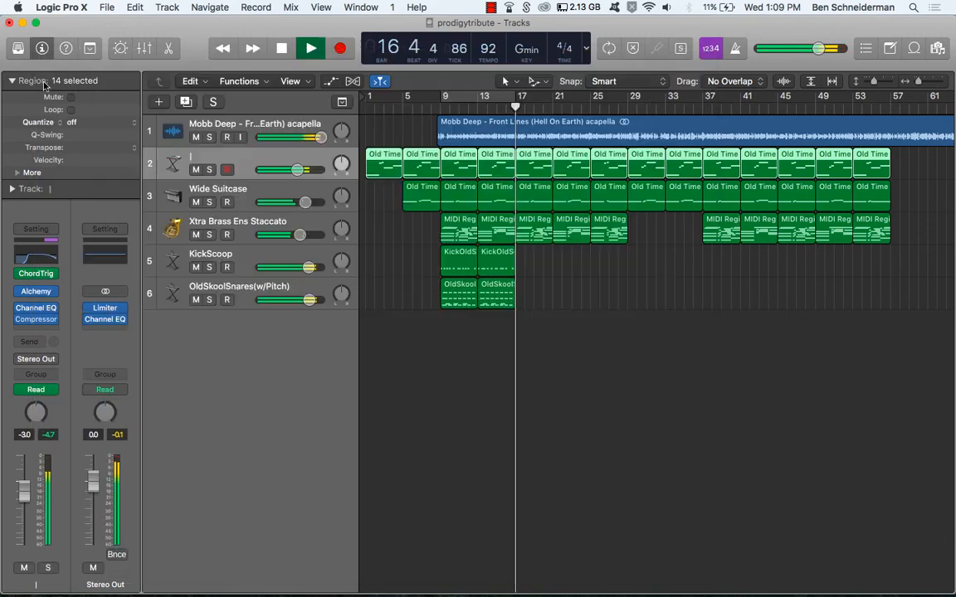
# Step: Replace the Compressor on track 2 with Native Instruments' Solid Bus Comp
pyautogui.click(50, 322)
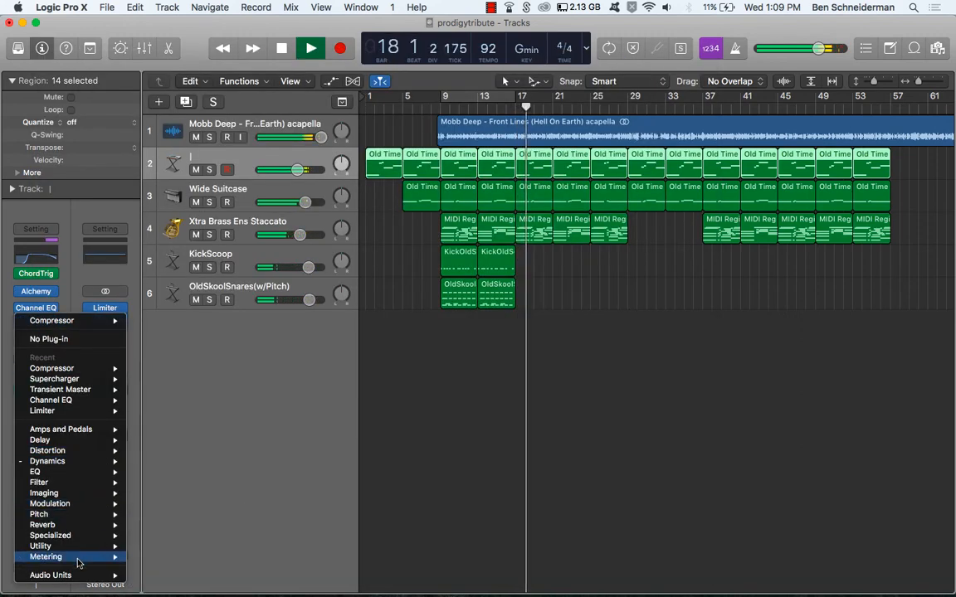
pyautogui.moveTo(77, 575)
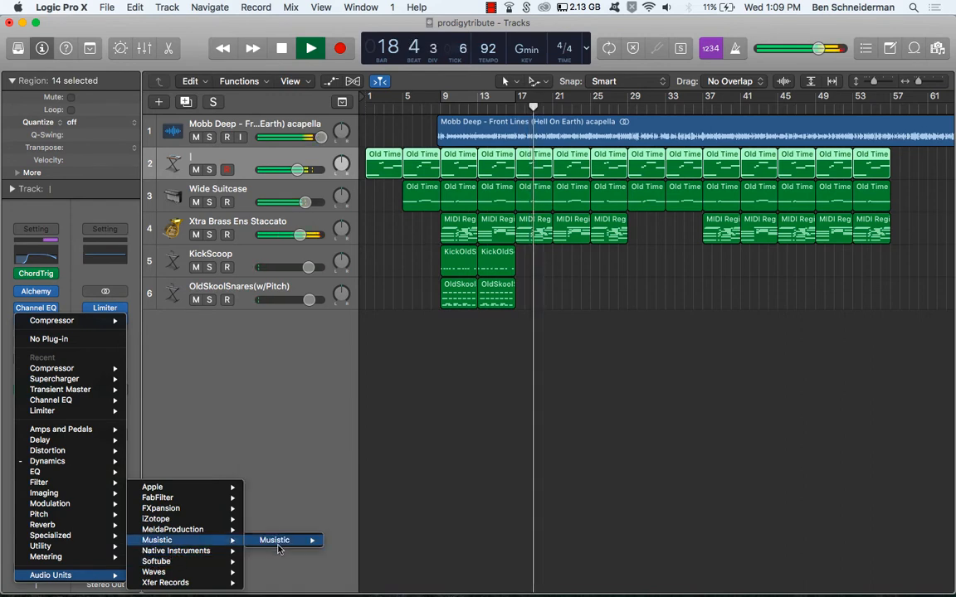
pyautogui.moveTo(235, 561)
pyautogui.moveTo(352, 551)
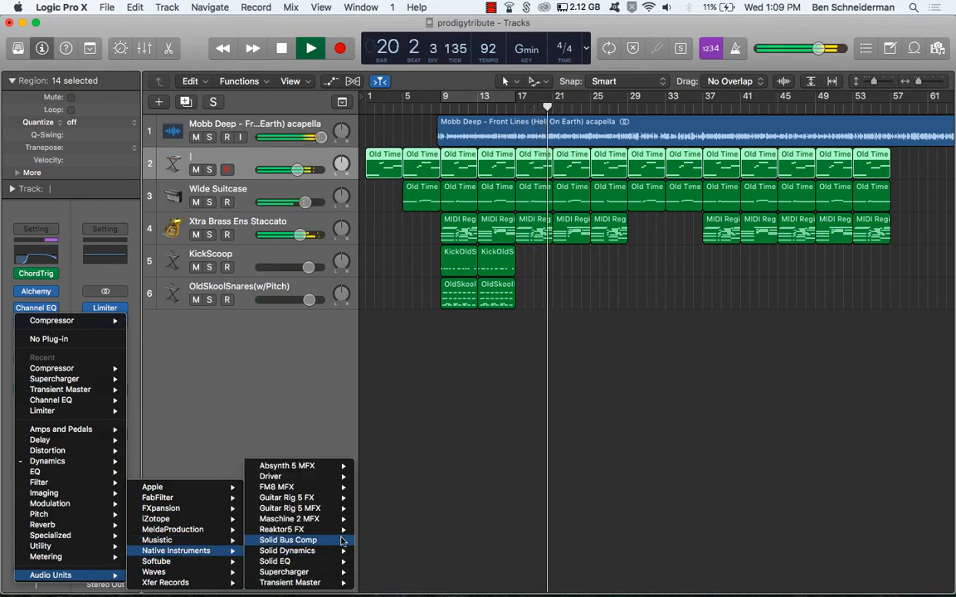
pyautogui.click(370, 551)
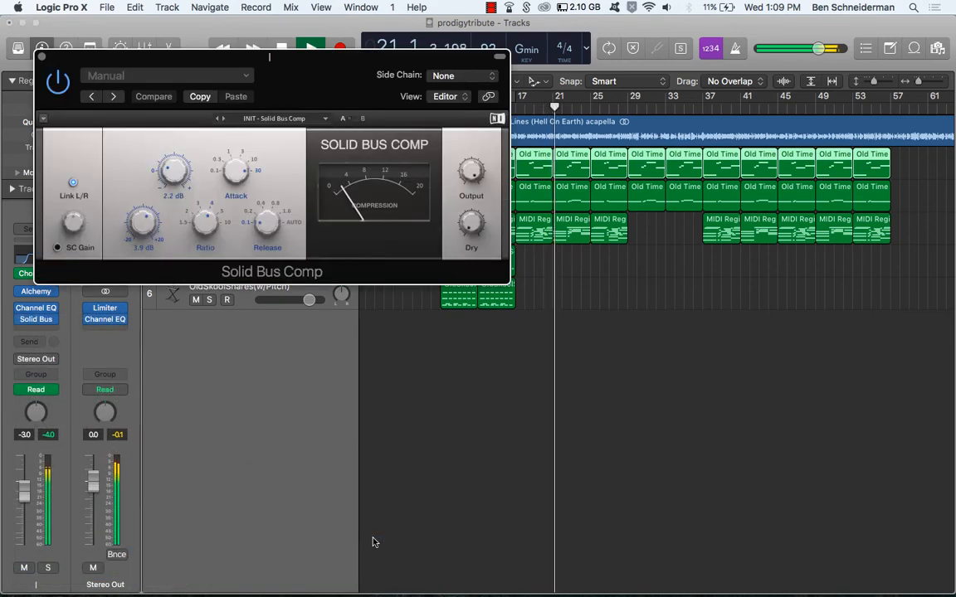
# Step: Replace Solid Bus Comp on track 2 with Native Instruments' stereo Solid Dynamics and set its compressor threshold to -20.0 dB
pyautogui.click(42, 57)
pyautogui.click(50, 322)
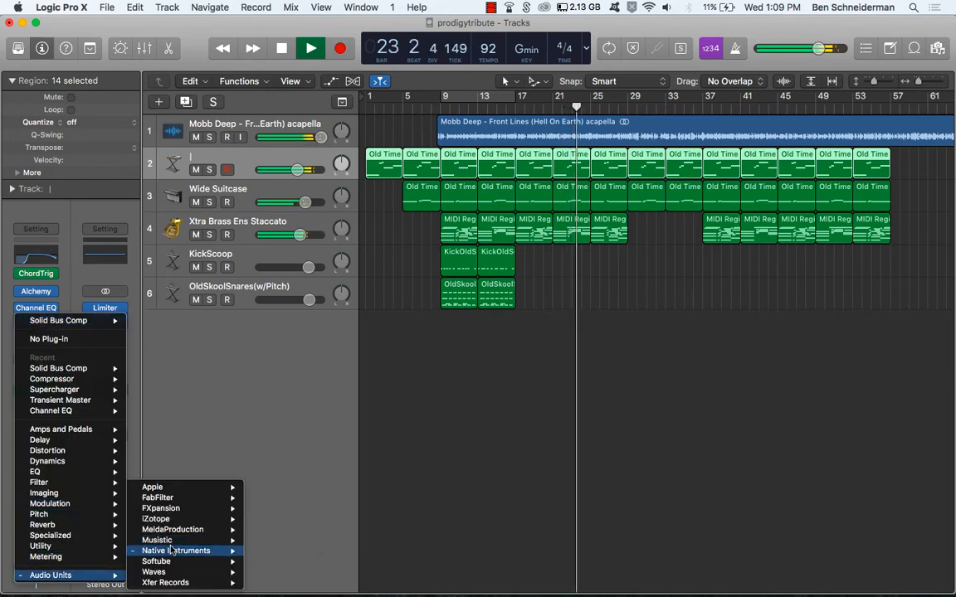
pyautogui.moveTo(170, 552)
pyautogui.moveTo(324, 551)
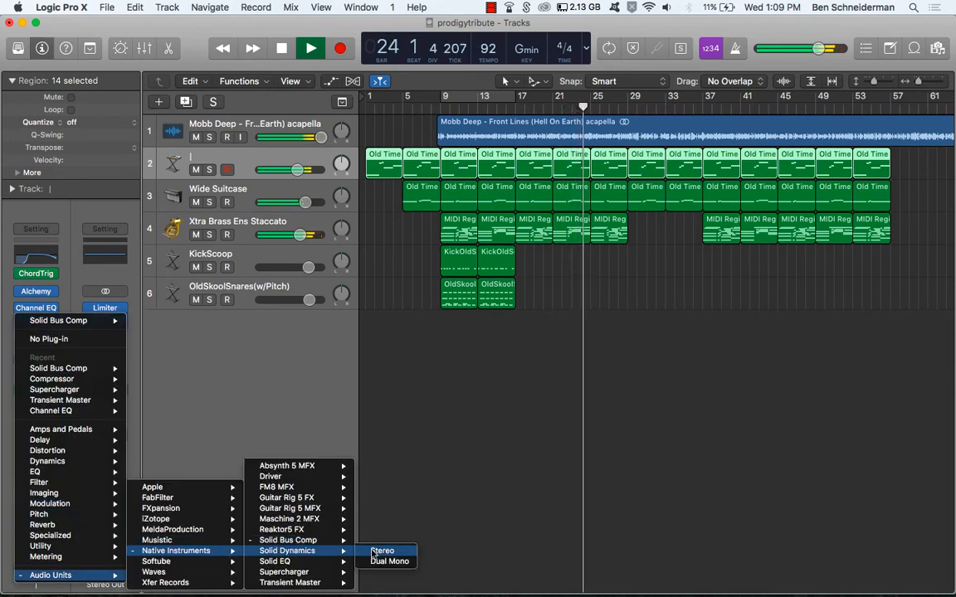
pyautogui.click(380, 552)
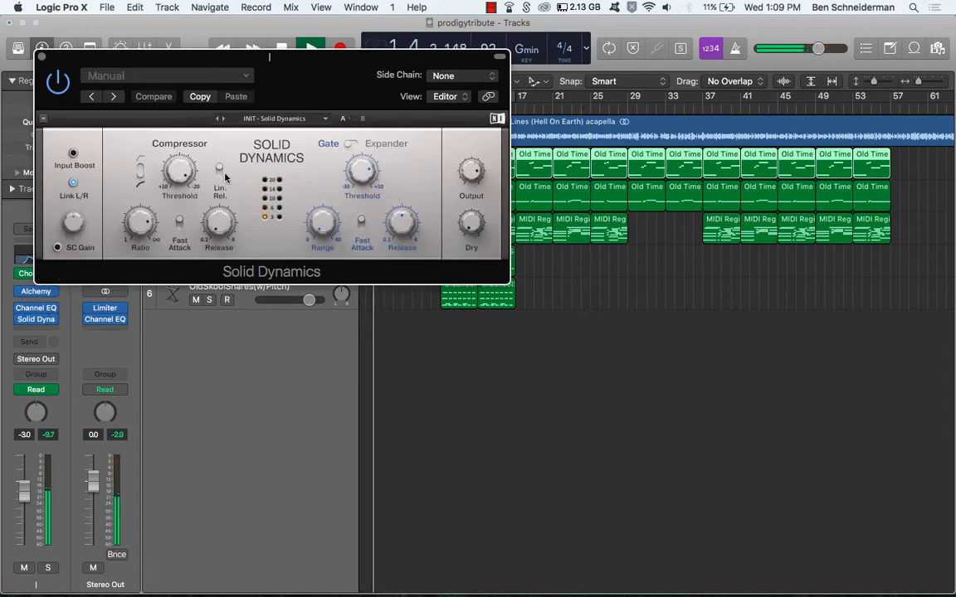
pyautogui.moveTo(176, 173)
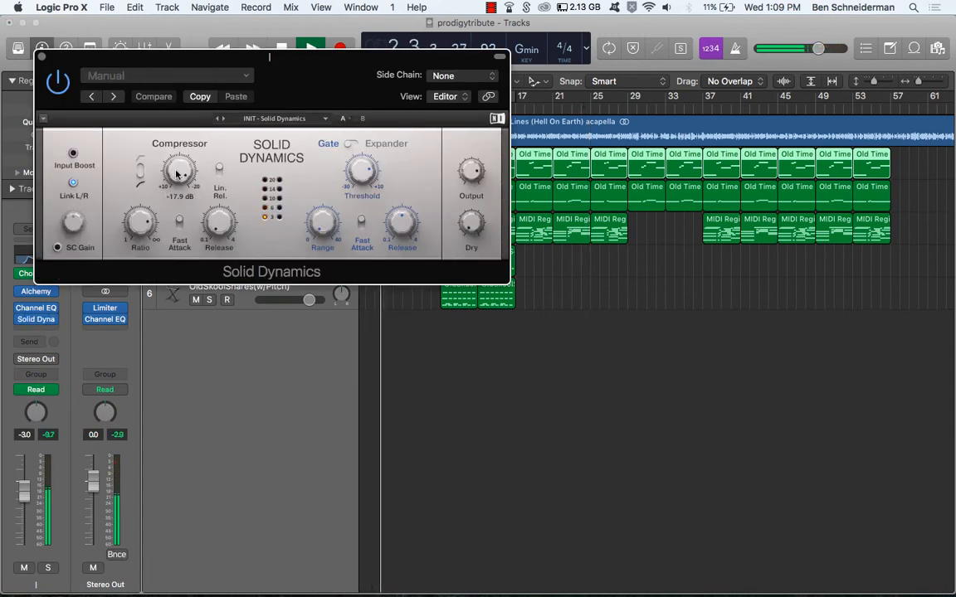
pyautogui.scroll(-3, 175, 174)
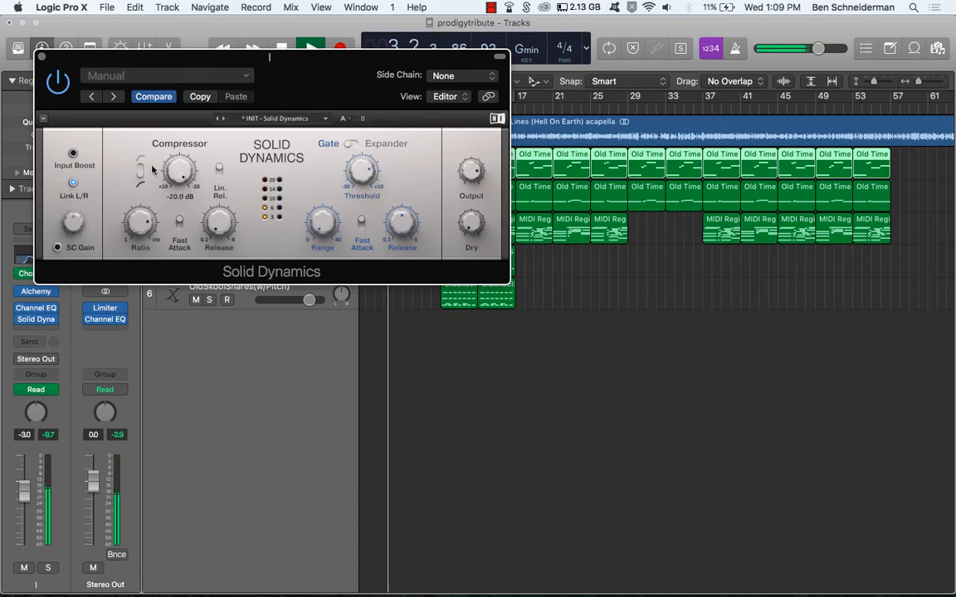
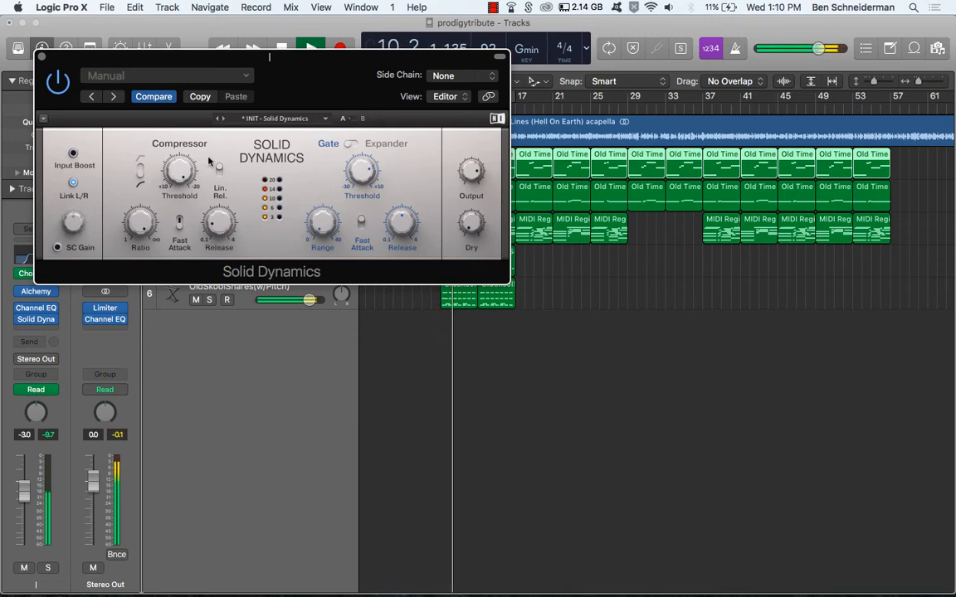
# Step: Set Solid Dynamics' side chain source to Inst 4 - KickScoop
pyautogui.click(462, 76)
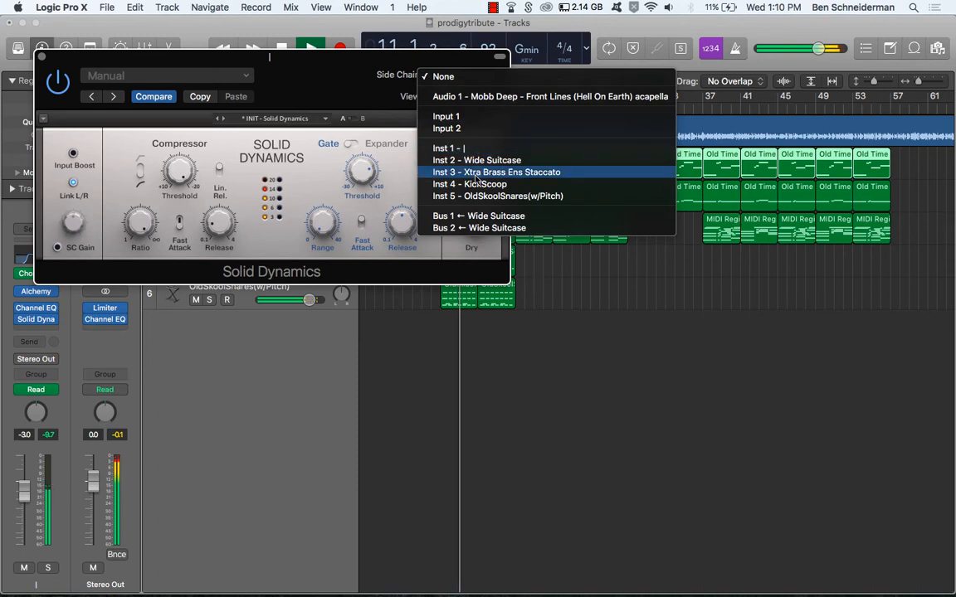
pyautogui.click(375, 217)
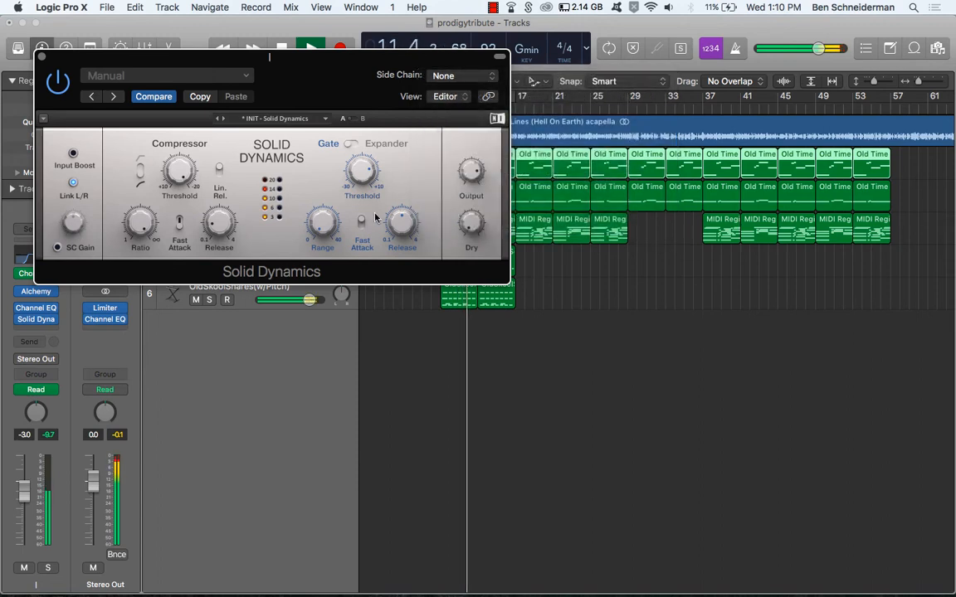
pyautogui.click(448, 80)
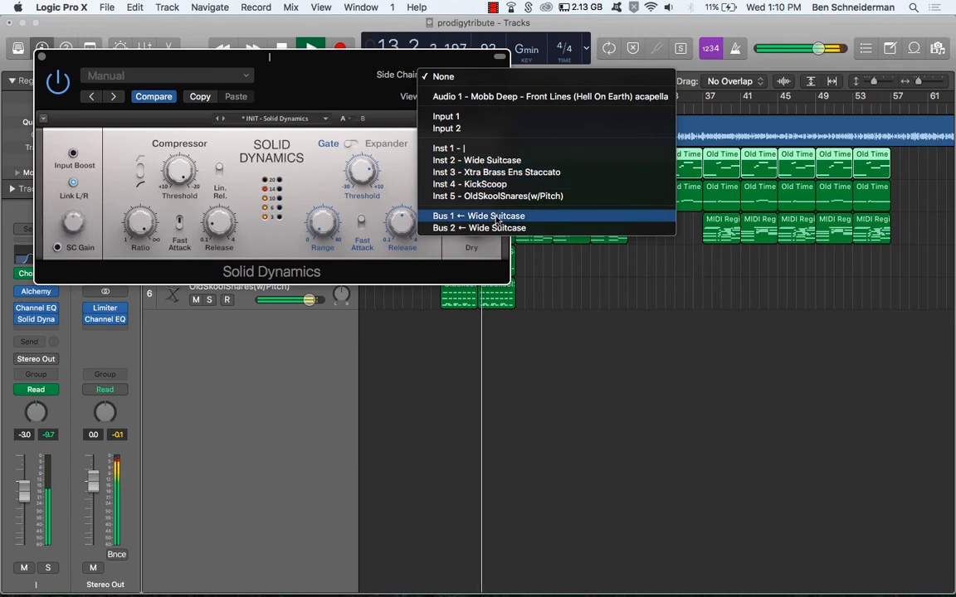
pyautogui.click(496, 184)
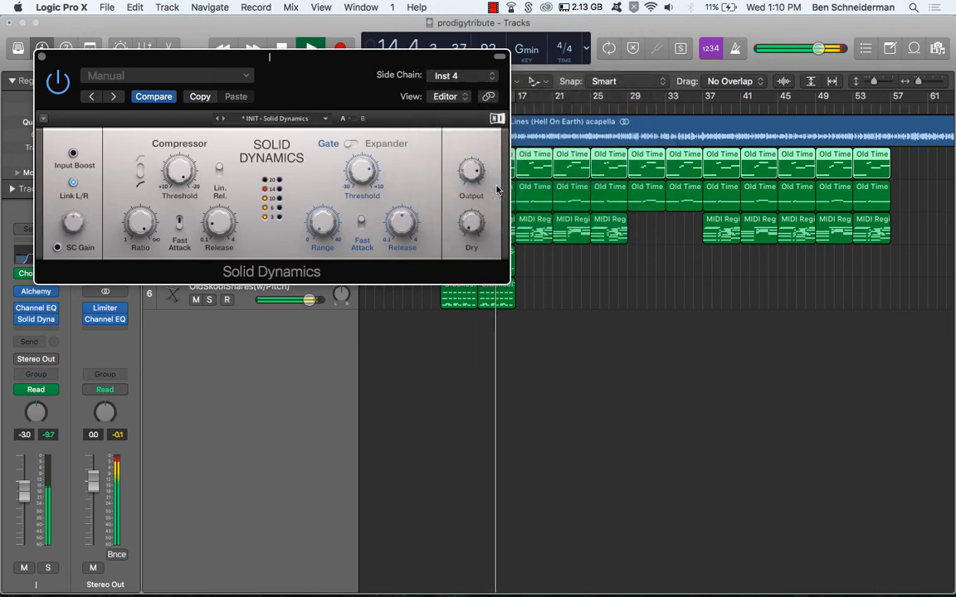
# Step: Move the Solid Dynamics window clear of the upper tracks and play the arrangement from bar 9
pyautogui.moveTo(404, 233)
pyautogui.moveTo(325, 86); pyautogui.dragTo(572, 265)
pyautogui.press('Return')
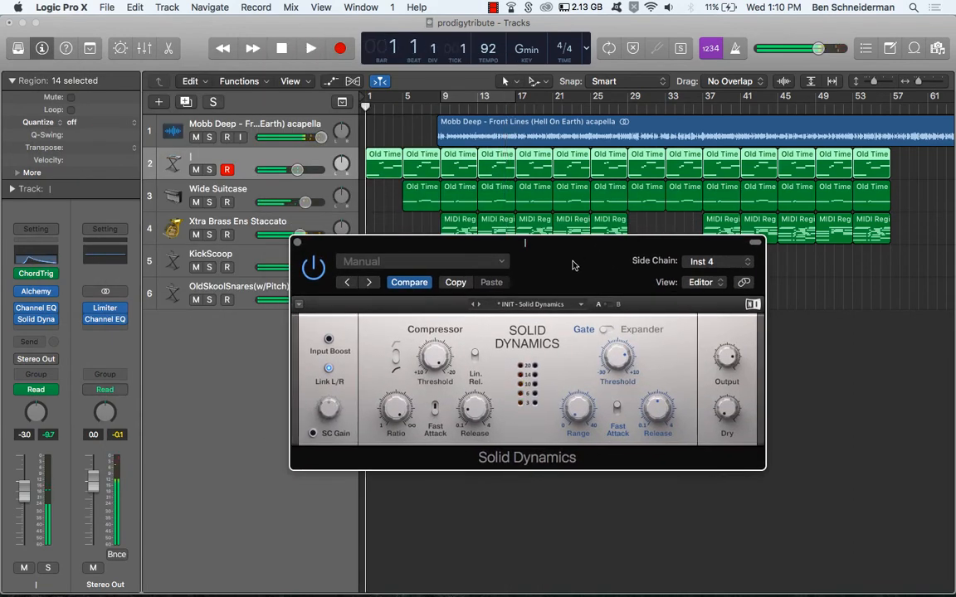
pyautogui.press('space')
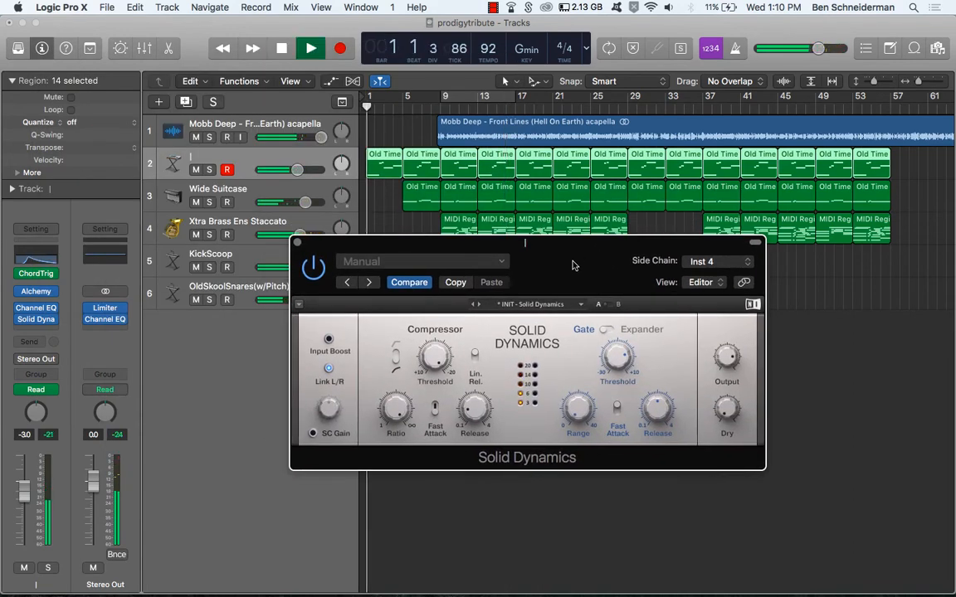
pyautogui.click(443, 109)
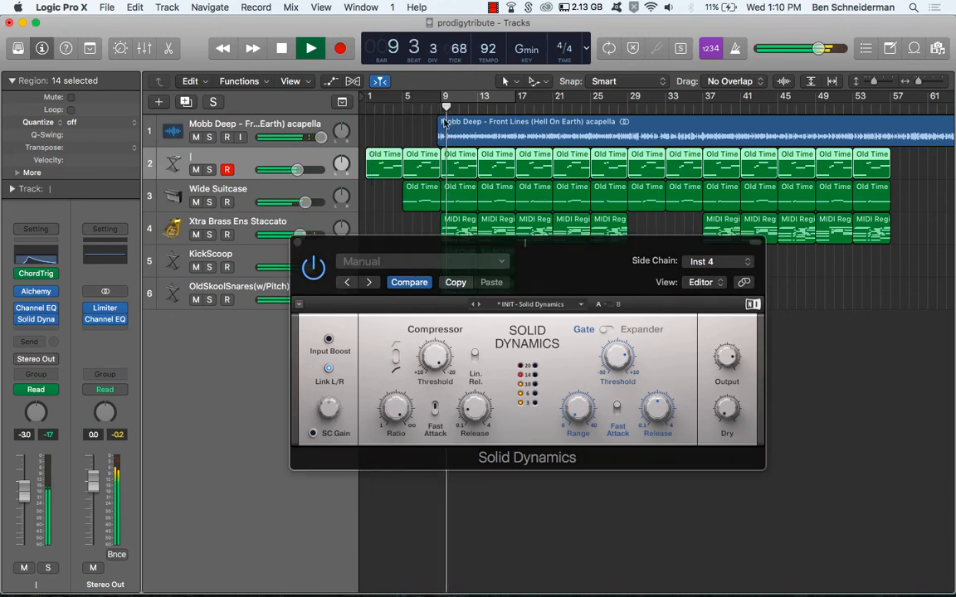
pyautogui.moveTo(478, 413)
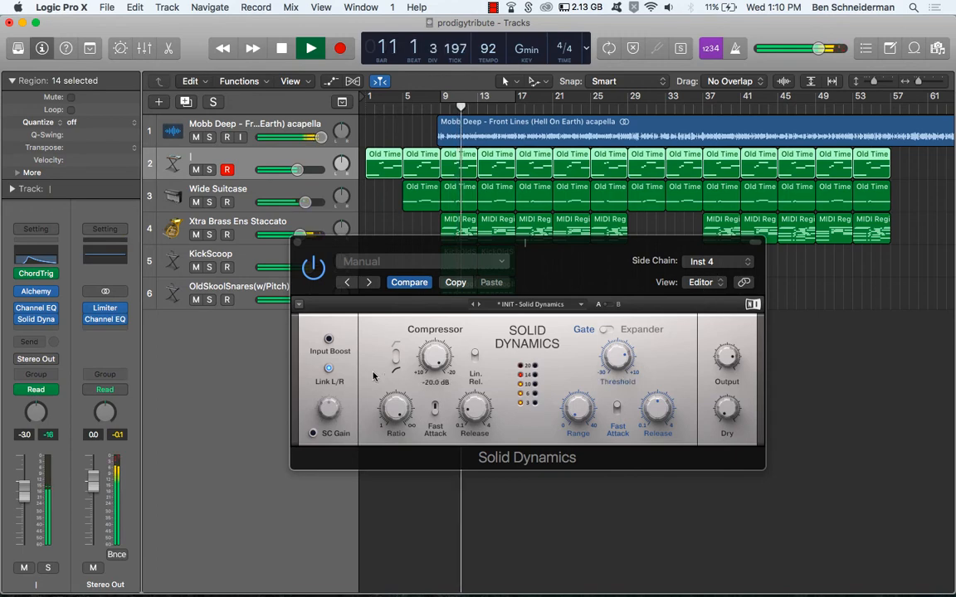
# Step: Turn on SC Gain in Solid Dynamics and set it to -12.3 dB
pyautogui.click(314, 433)
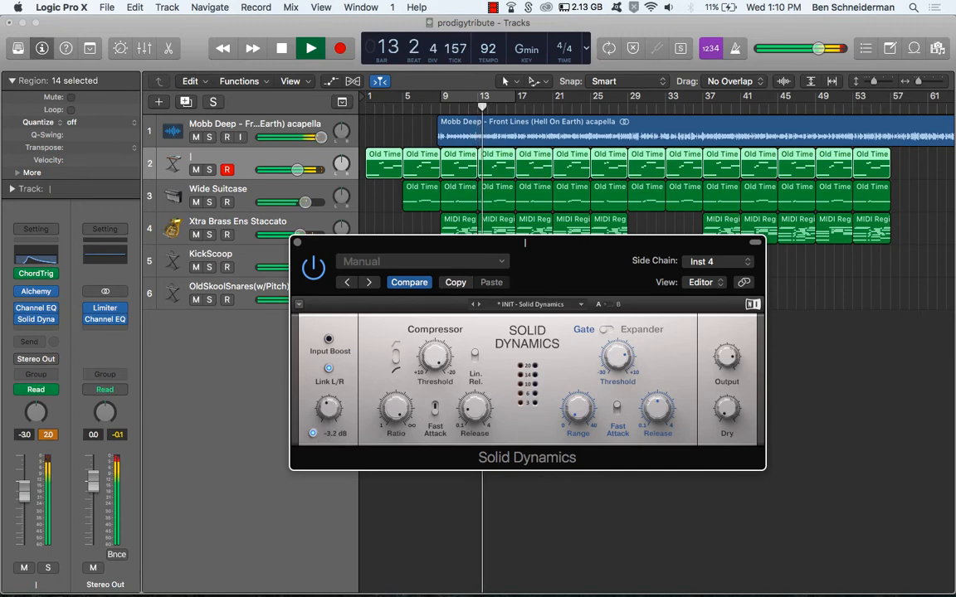
pyautogui.moveTo(329, 410); pyautogui.dragTo(330, 422)
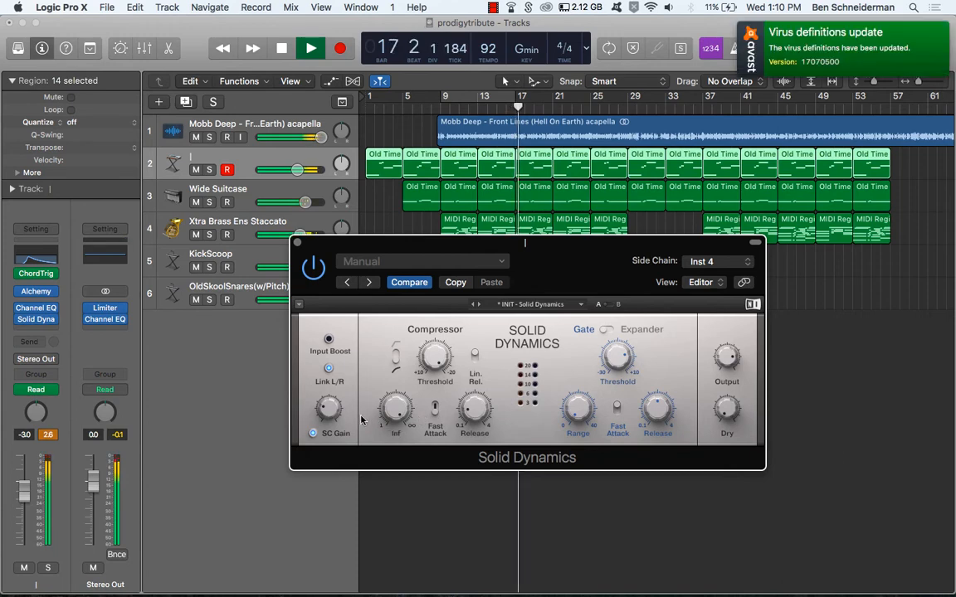
pyautogui.moveTo(329, 409); pyautogui.dragTo(330, 407)
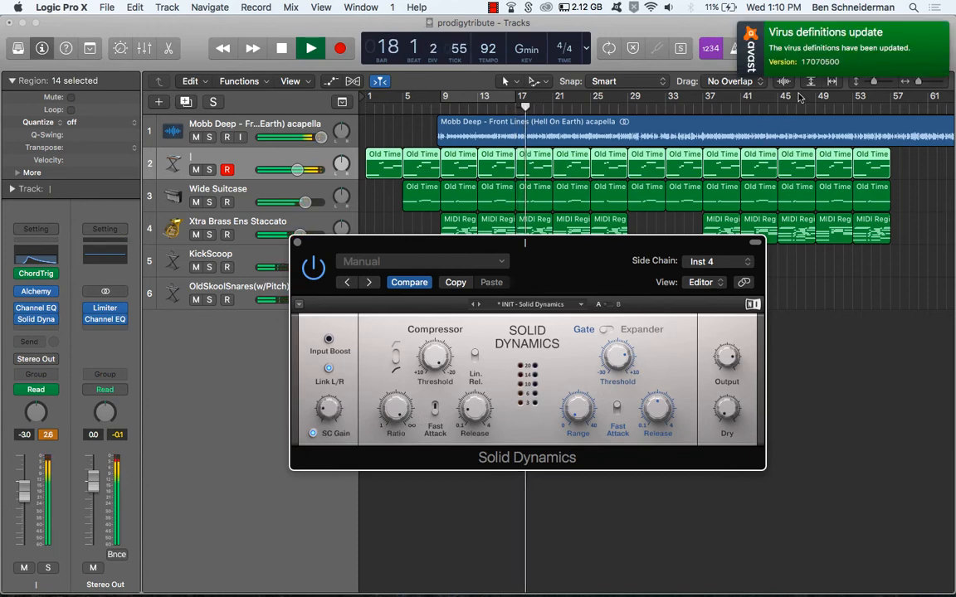
pyautogui.moveTo(310, 418); pyautogui.dragTo(311, 422)
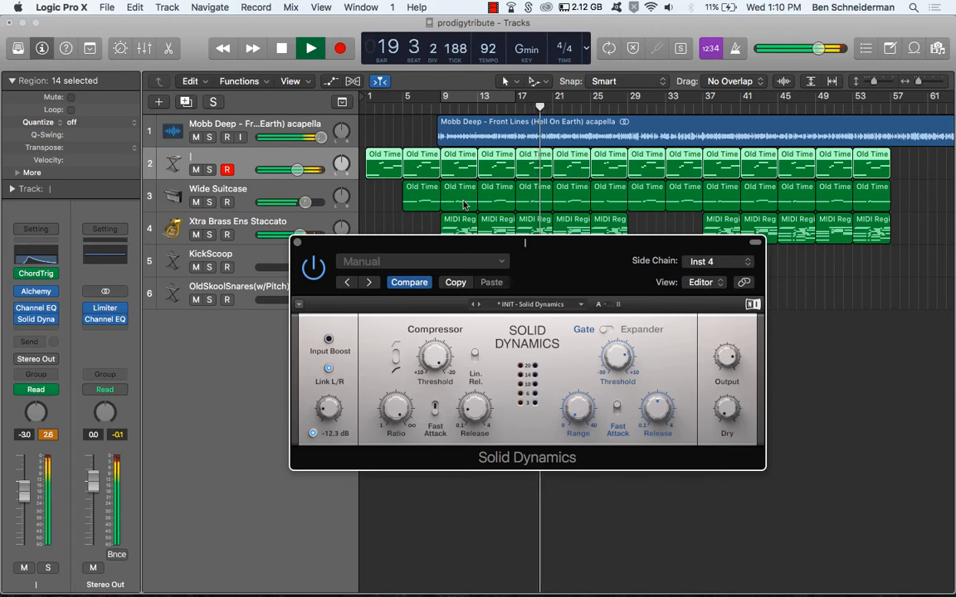
# Step: Replay from about bar 8, lower the SC Gain to about -14.7 dB, and close Solid Dynamics with playback stopped
pyautogui.click(432, 109)
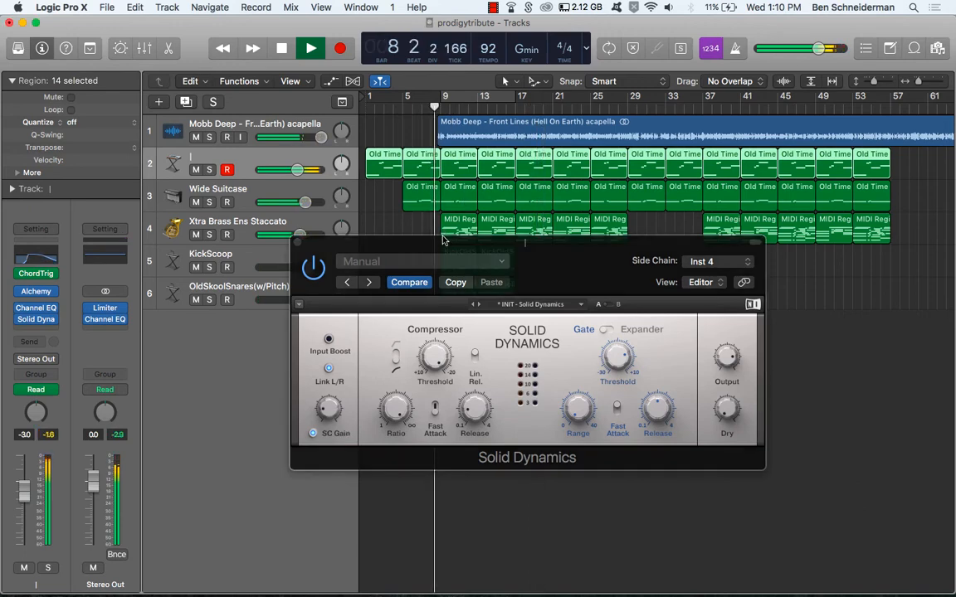
pyautogui.moveTo(444, 241); pyautogui.dragTo(384, 356)
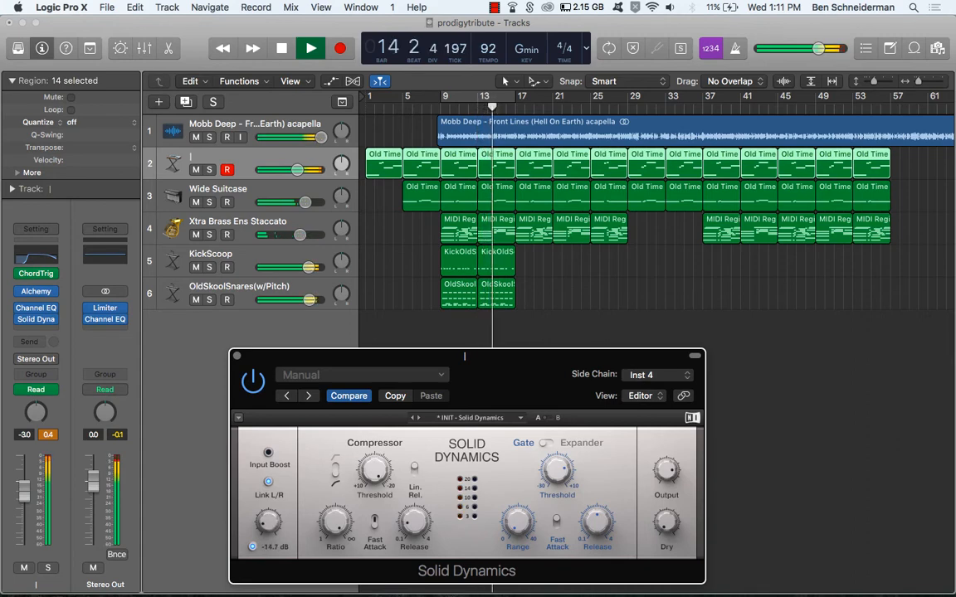
pyautogui.moveTo(264, 530); pyautogui.dragTo(264, 530)
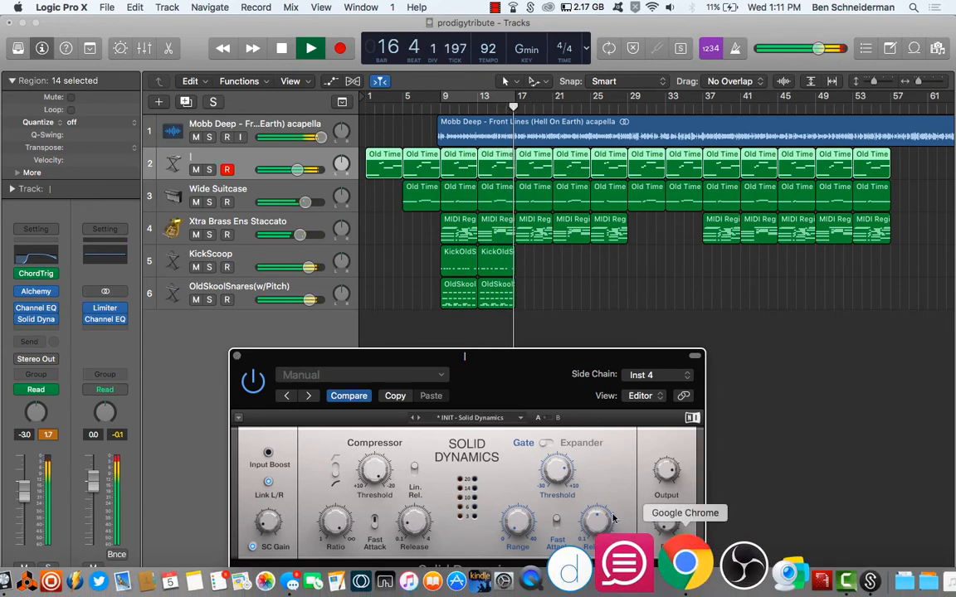
pyautogui.click(237, 357)
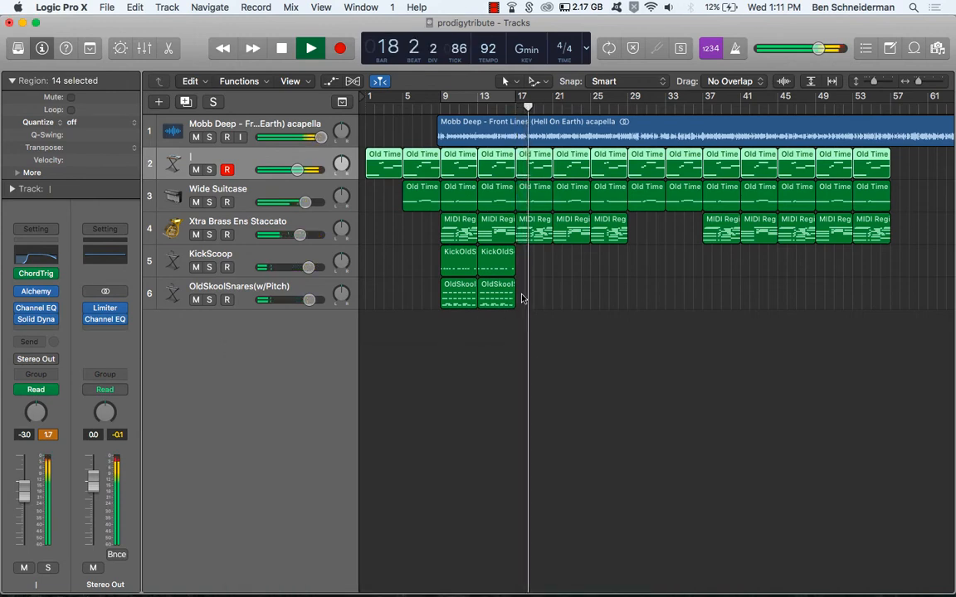
pyautogui.press('space')
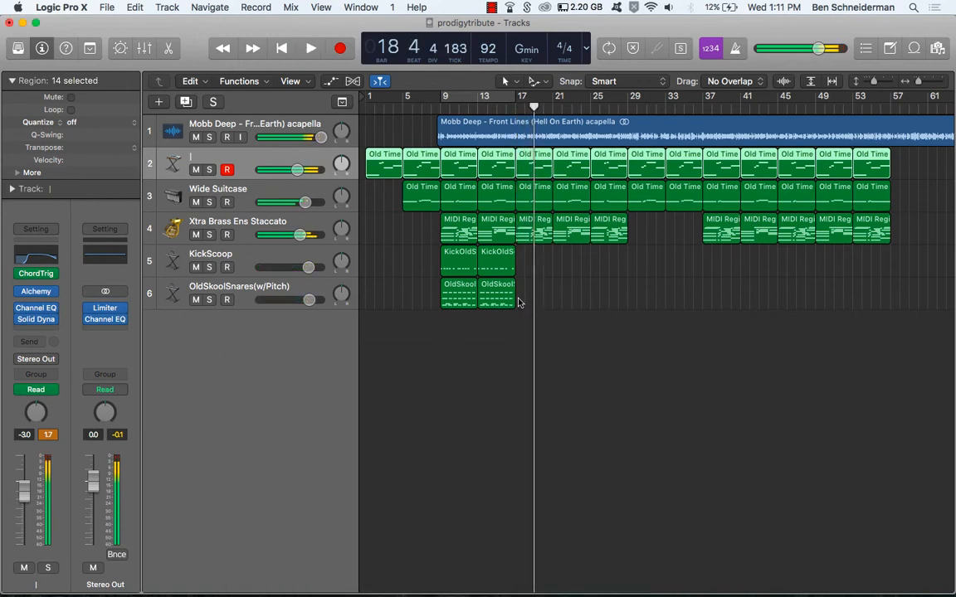
# Step: Copy the KickScoop and OldSkoolSnares(w/Pitch) regions to bar 17, and trim the first kick and snare copies to start at bar 19
pyautogui.moveTo(518, 304); pyautogui.dragTo(529, 277)
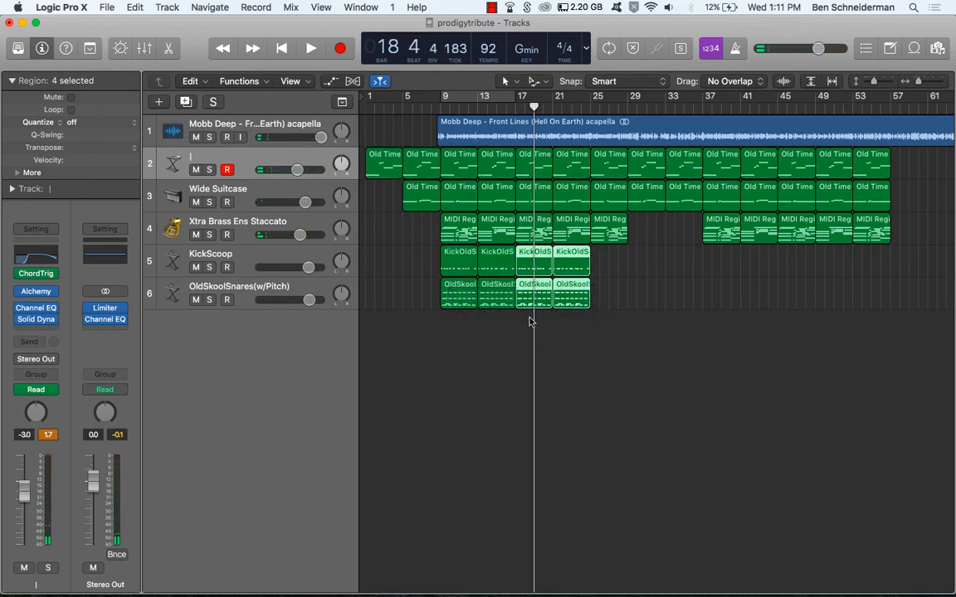
pyautogui.click(531, 322)
pyautogui.moveTo(535, 326); pyautogui.dragTo(532, 267)
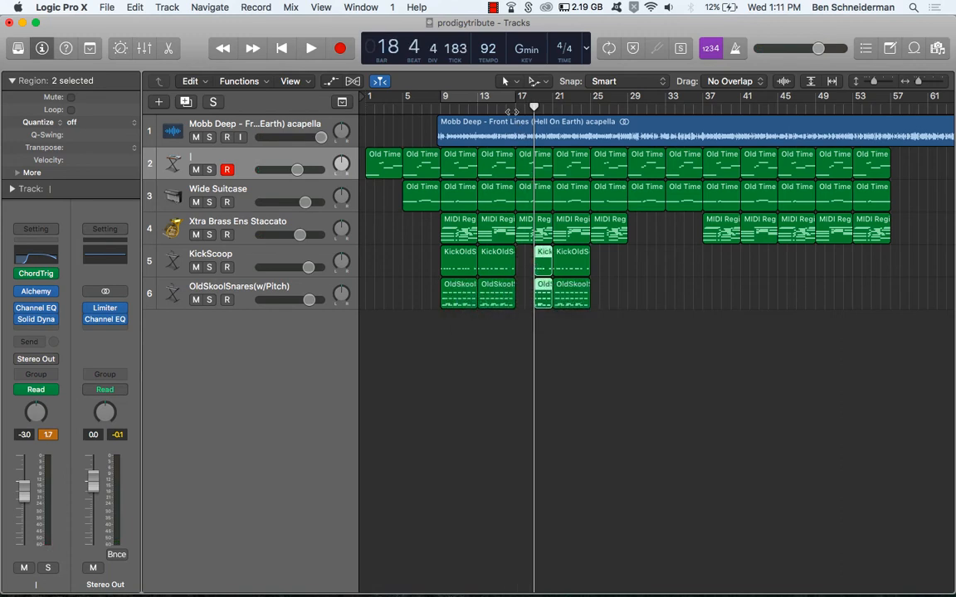
pyautogui.doubleClick(509, 112)
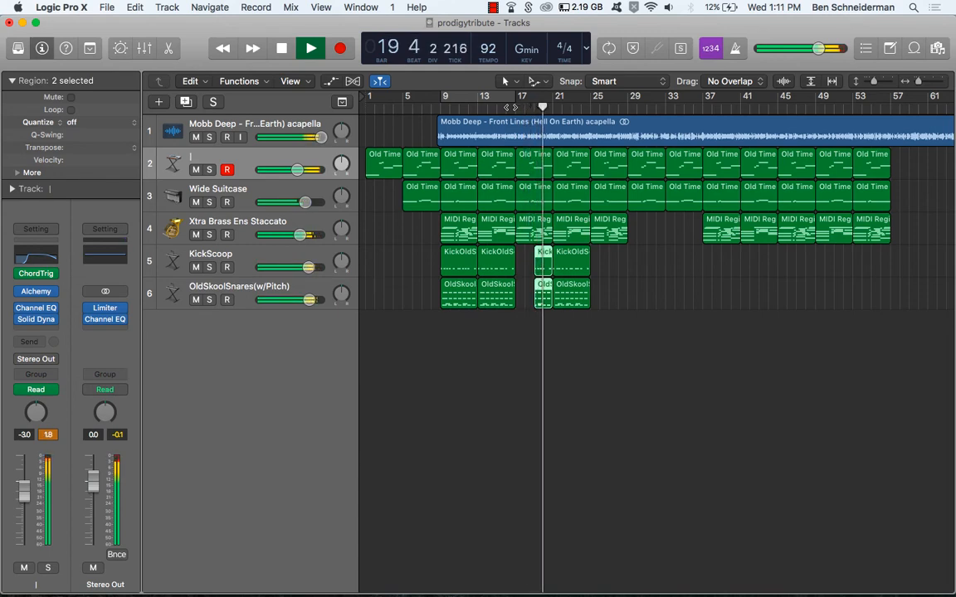
pyautogui.press('space')
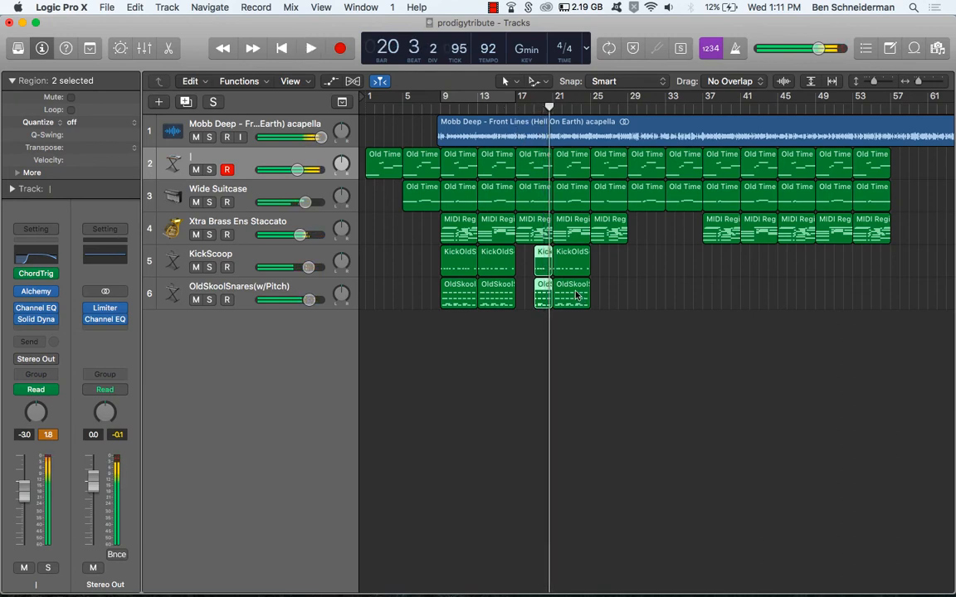
# Step: Shorten the end of the KickScoop region at bar 19 to about the middle of bar 20 and play it back
pyautogui.click(553, 301)
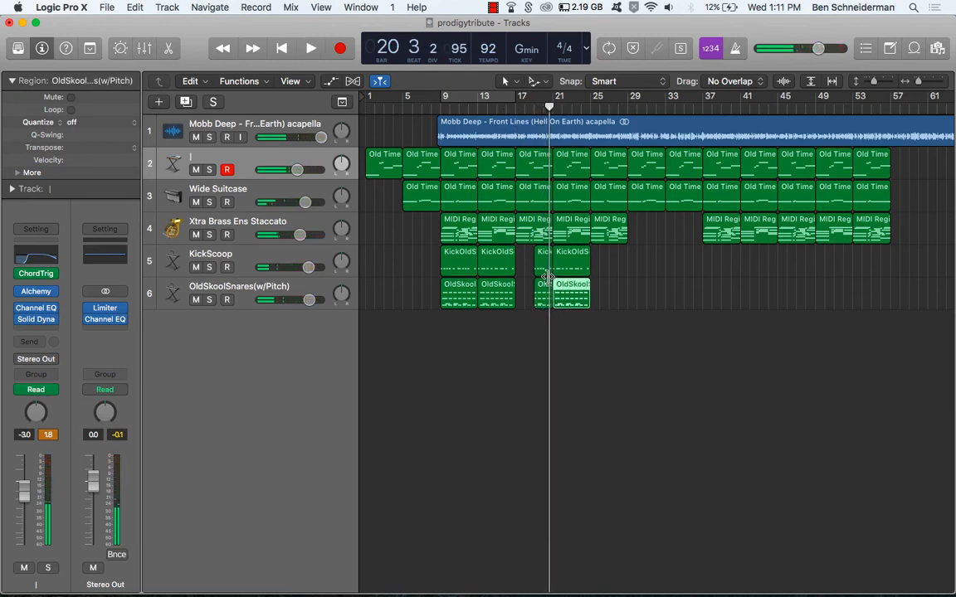
pyautogui.moveTo(548, 277); pyautogui.dragTo(547, 274)
pyautogui.click(531, 105)
pyautogui.press('space')
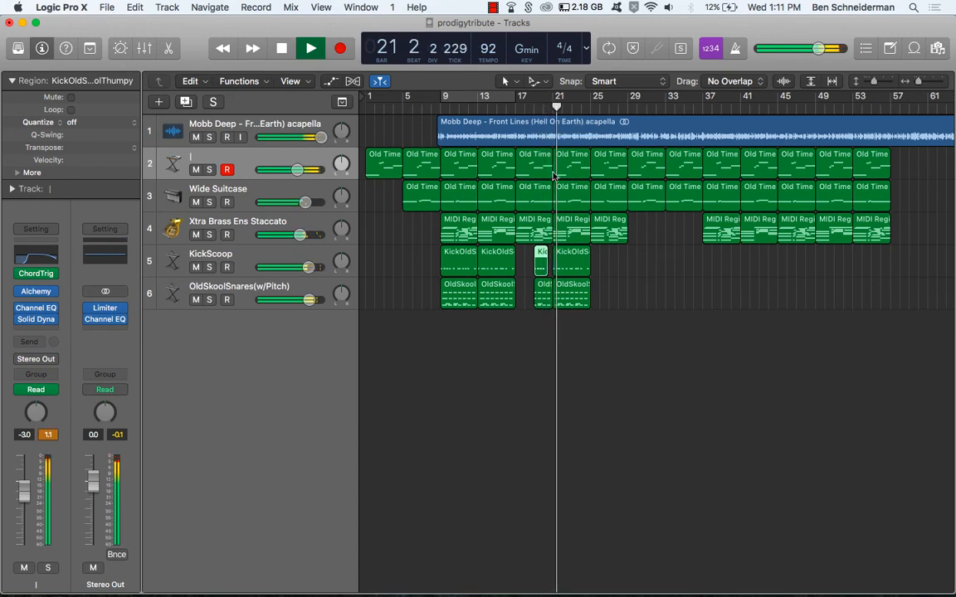
# Step: Raise the OldSkoolSnares(w/Pitch) volume to 6.0 dB and add Transient Master after its Supercharger
pyautogui.click(253, 285)
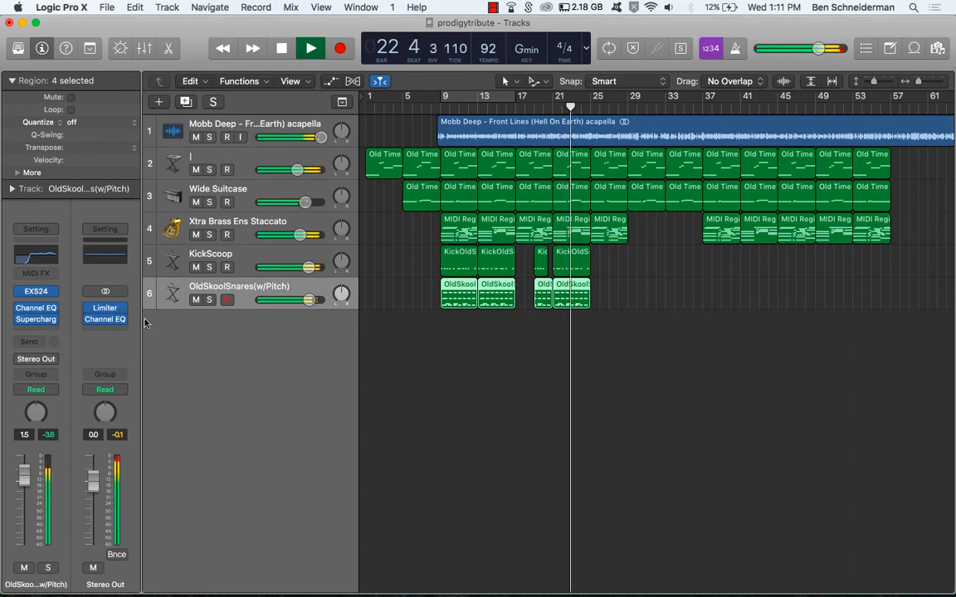
pyautogui.moveTo(309, 300); pyautogui.dragTo(394, 304)
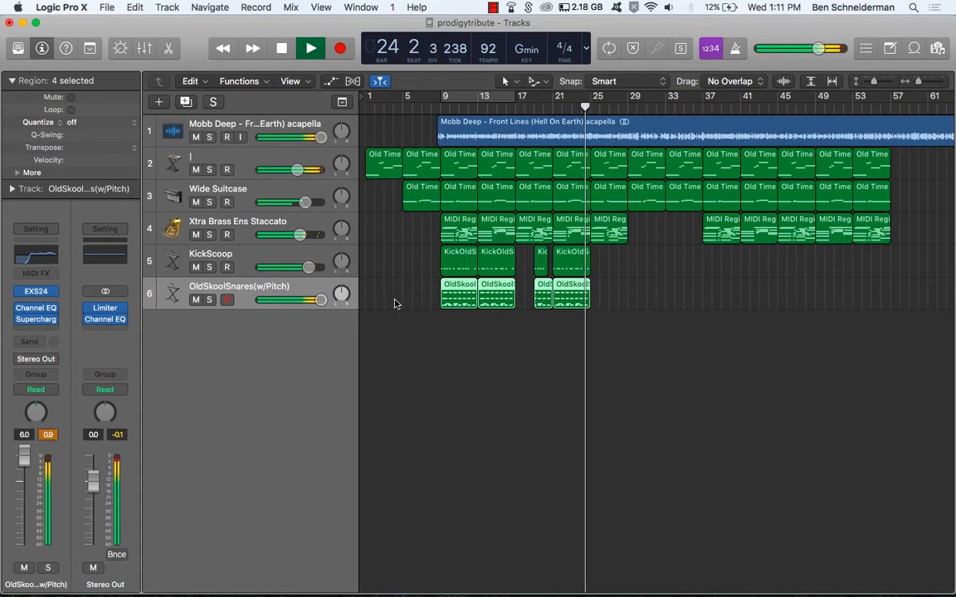
pyautogui.click(49, 329)
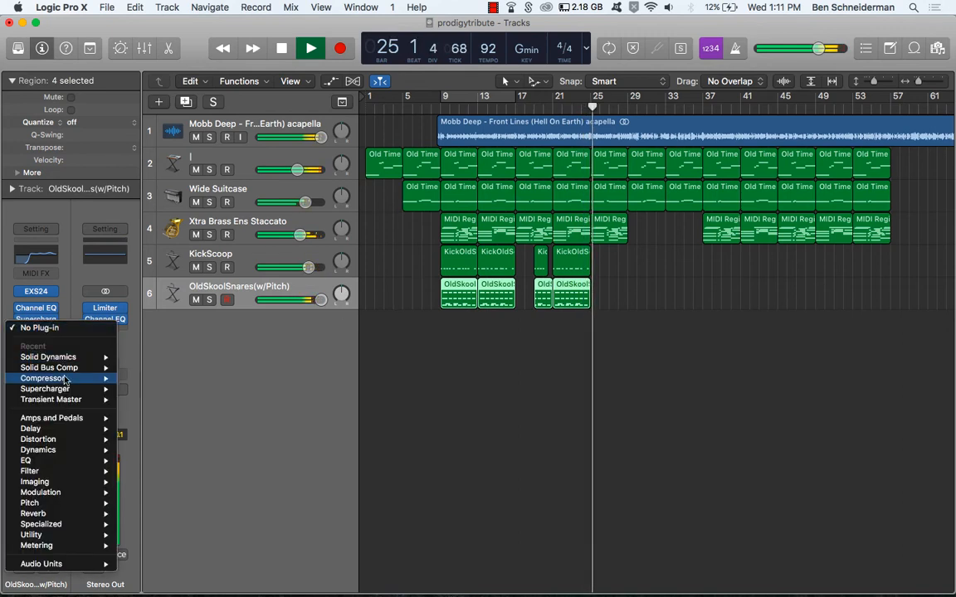
pyautogui.moveTo(75, 399)
pyautogui.click(146, 401)
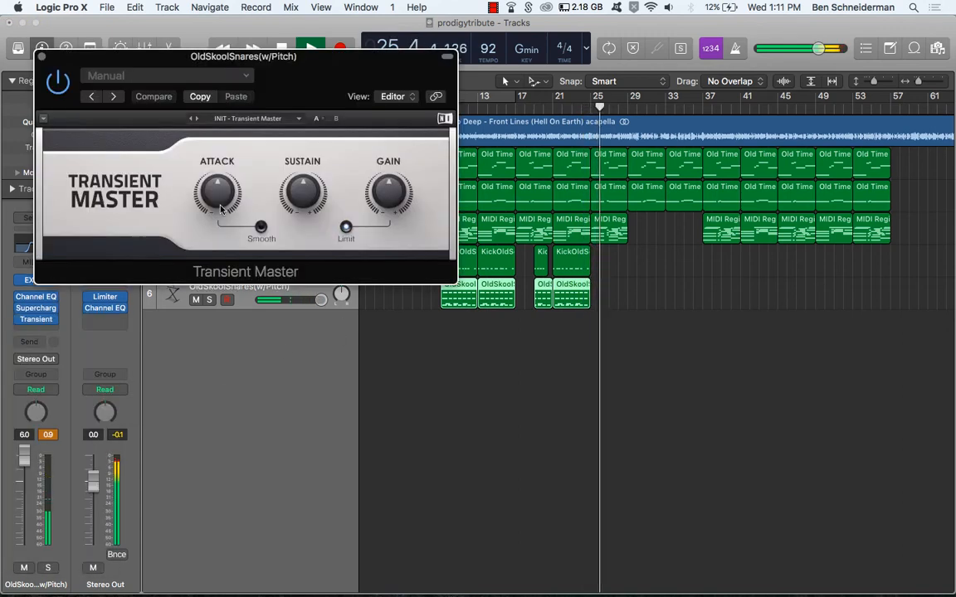
# Step: Load the Punch factory preset in the snare track's Transient Master
pyautogui.click(179, 76)
pyautogui.moveTo(174, 279)
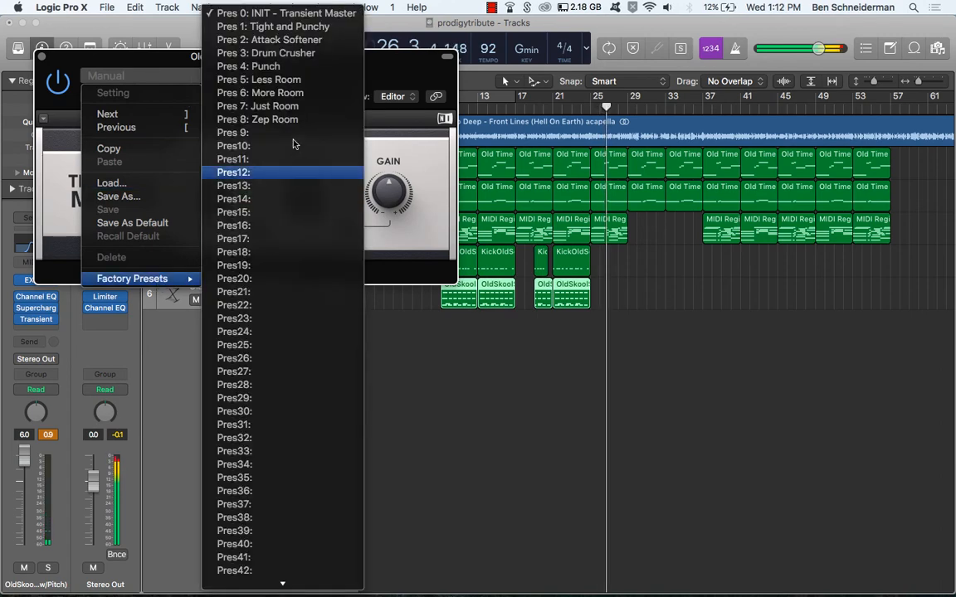
pyautogui.click(278, 66)
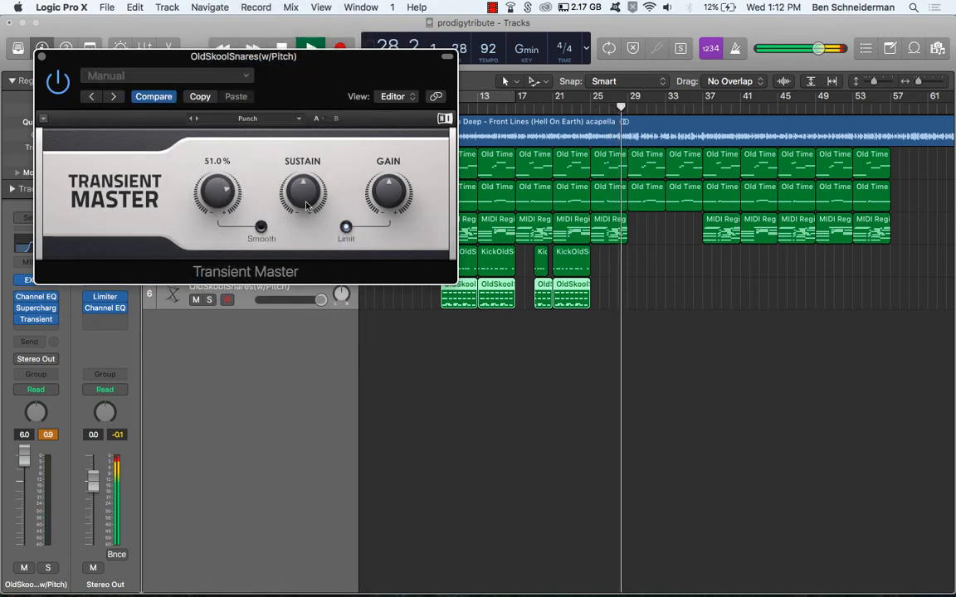
# Step: Fine-tune the snare's Transient Master attack, sustain and gain while playing from bar 17, close it and replay the beat
pyautogui.moveTo(303, 193); pyautogui.dragTo(303, 219)
pyautogui.click(515, 109)
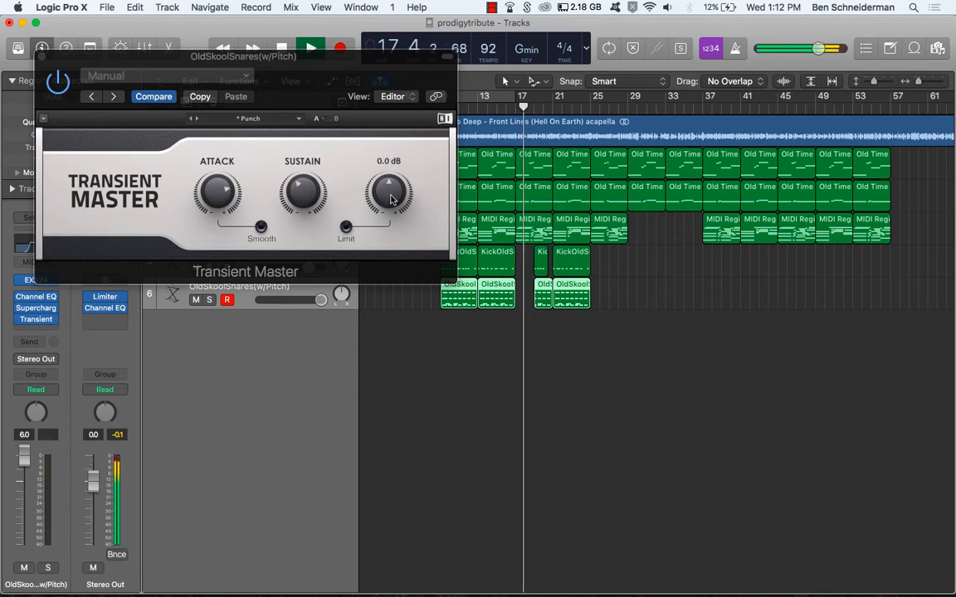
pyautogui.moveTo(390, 193); pyautogui.dragTo(392, 202)
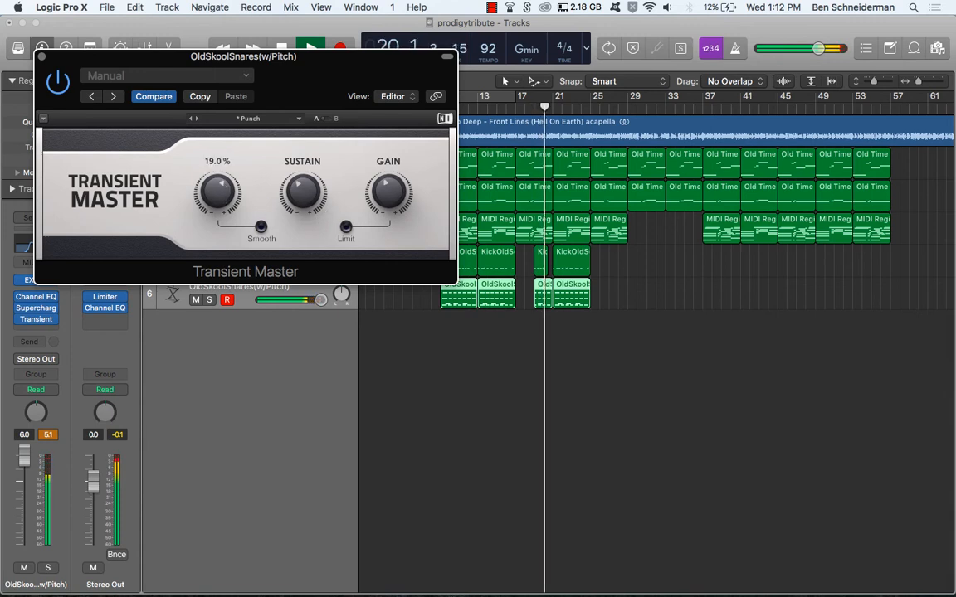
pyautogui.moveTo(220, 192); pyautogui.dragTo(222, 192)
pyautogui.moveTo(303, 193)
pyautogui.mouseDown()
pyautogui.moveTo(303, 210)
pyautogui.moveTo(301, 193)
pyautogui.mouseUp()
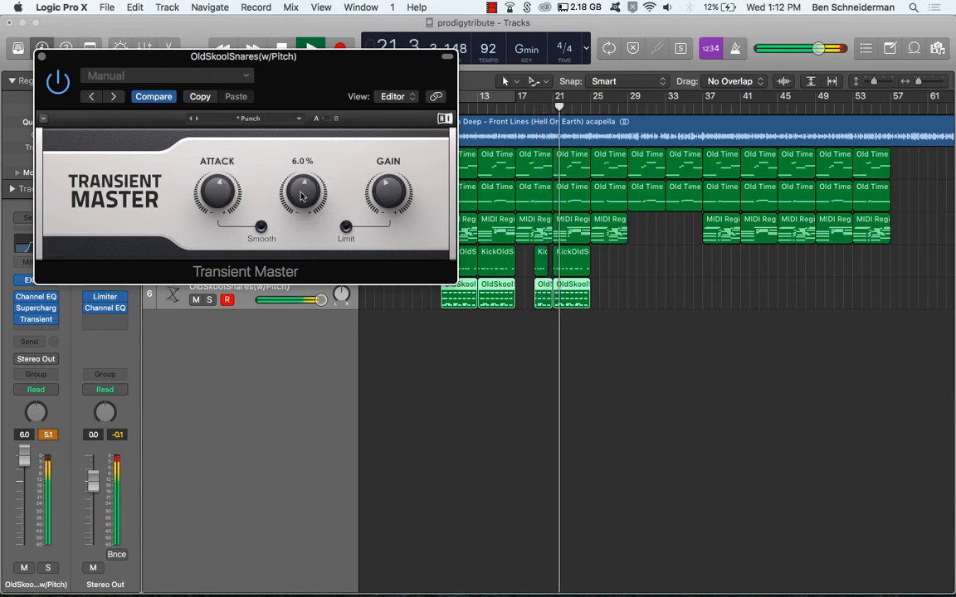
pyautogui.moveTo(401, 189); pyautogui.dragTo(401, 173)
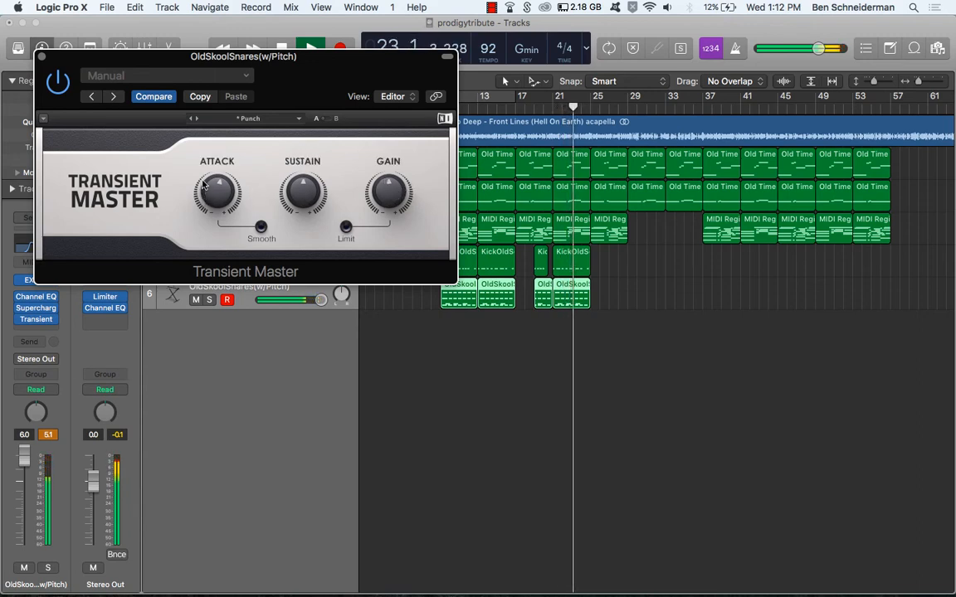
pyautogui.moveTo(218, 192); pyautogui.dragTo(217, 168)
pyautogui.click(43, 57)
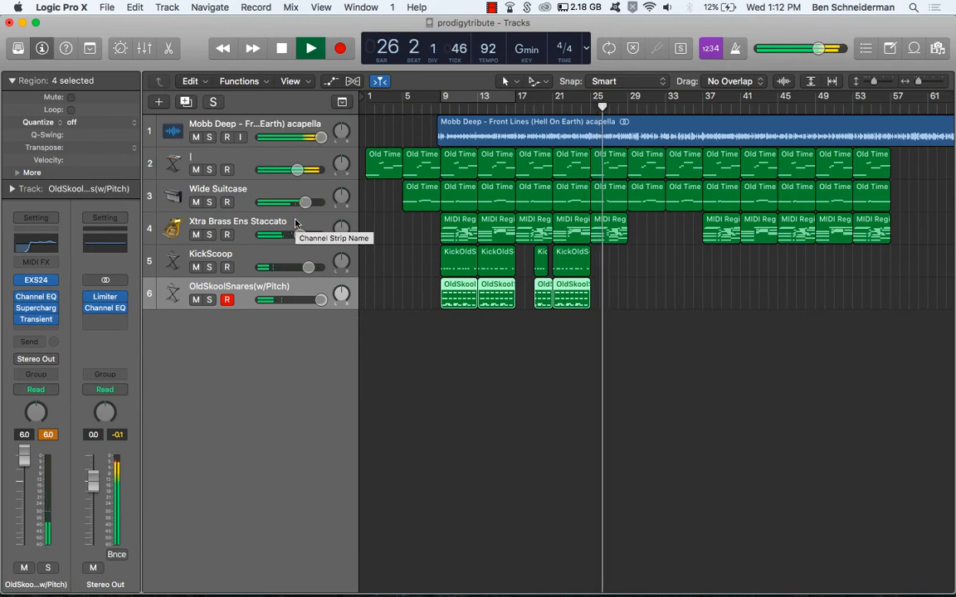
pyautogui.press('Return')
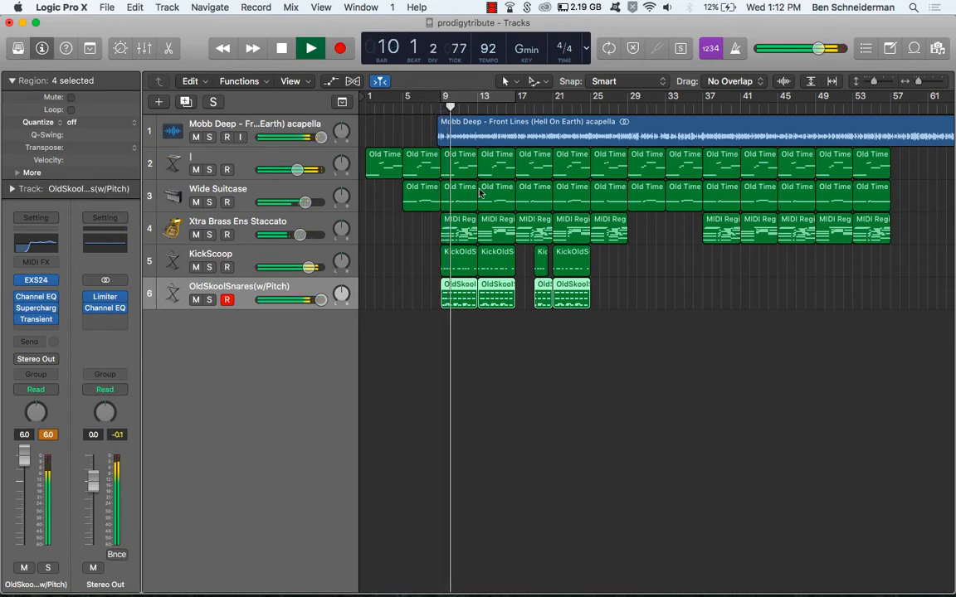
# Step: Add Solid Dynamics to the acapella track and adjust its compressor threshold, with a 5.2 ratio, fast attack and 0.10 s release
pyautogui.click(277, 127)
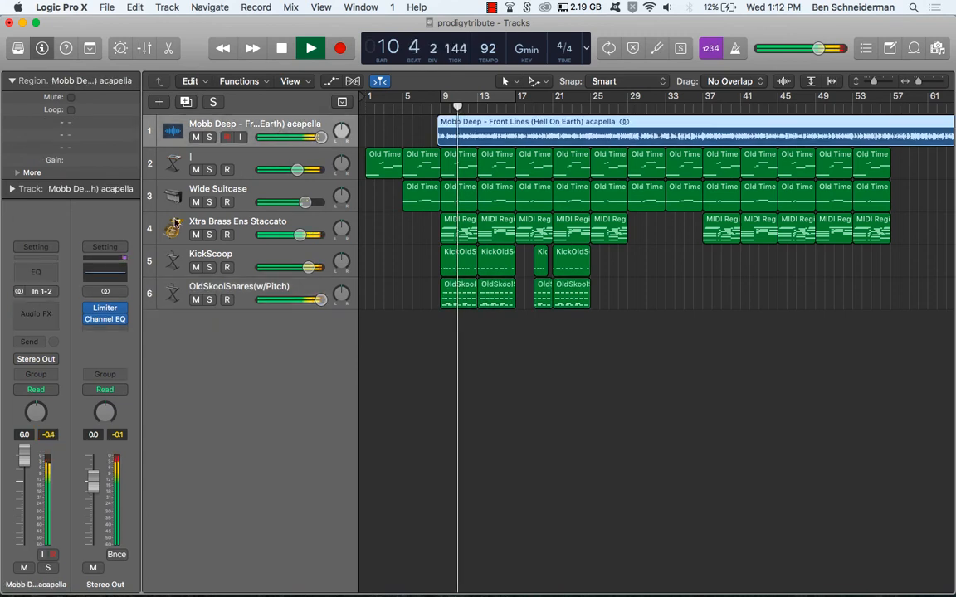
pyautogui.click(36, 305)
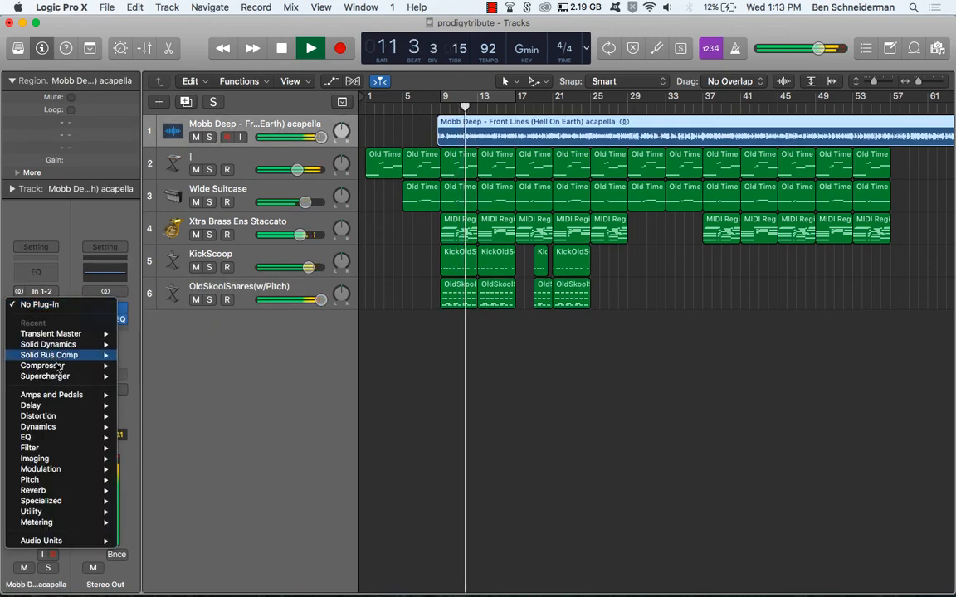
pyautogui.moveTo(83, 344)
pyautogui.click(137, 345)
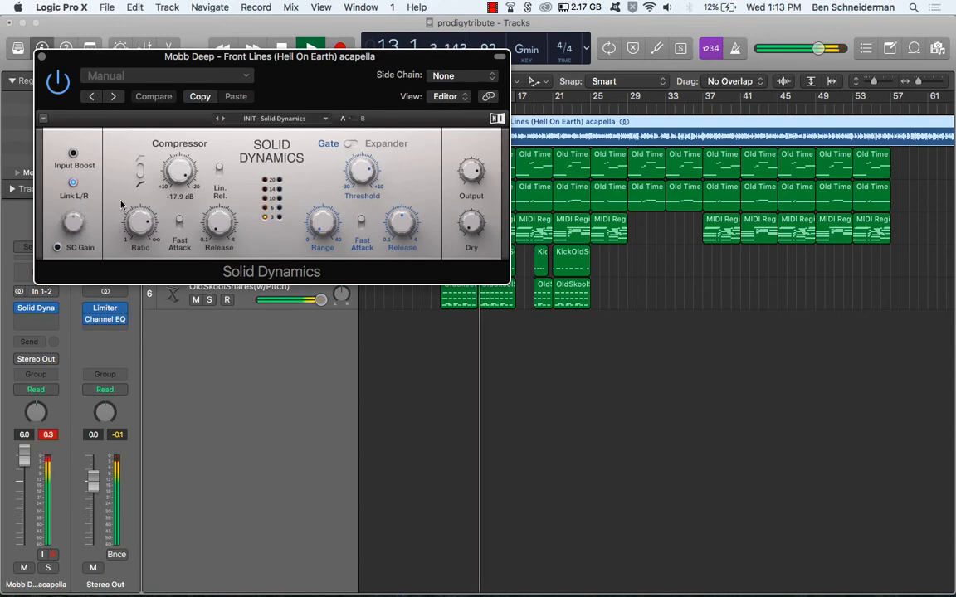
pyautogui.moveTo(179, 172); pyautogui.dragTo(178, 164)
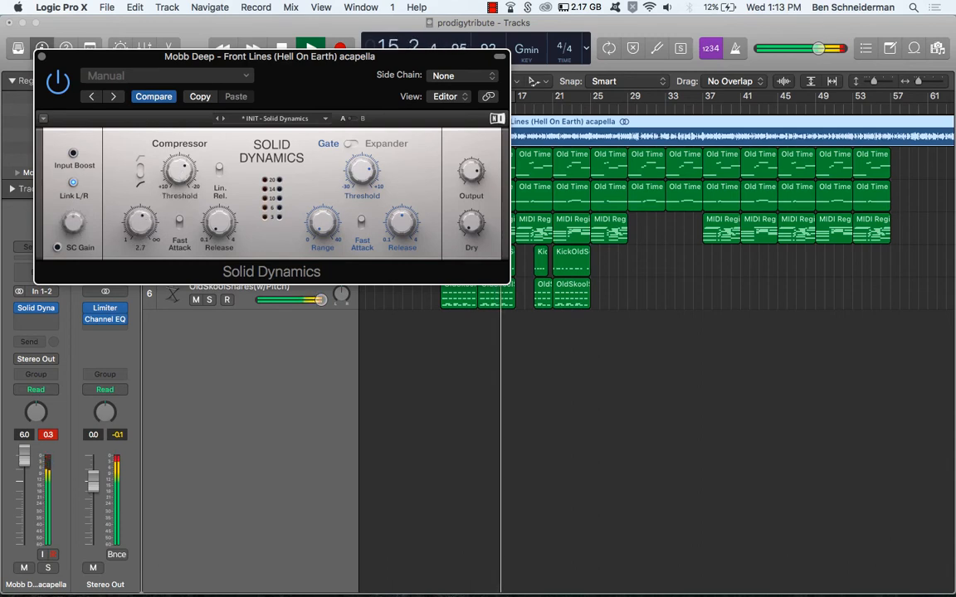
pyautogui.moveTo(133, 195); pyautogui.dragTo(133, 189)
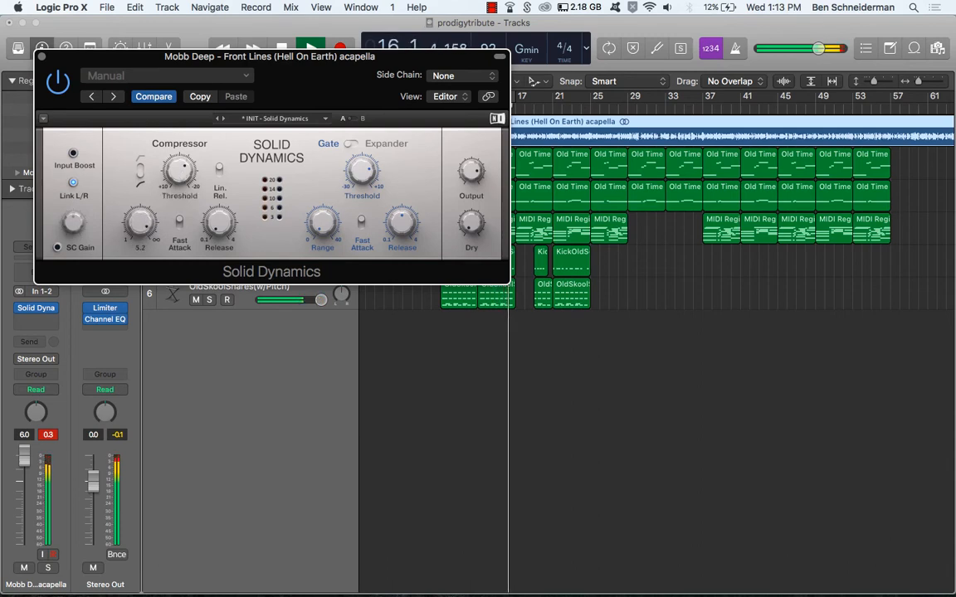
pyautogui.click(179, 223)
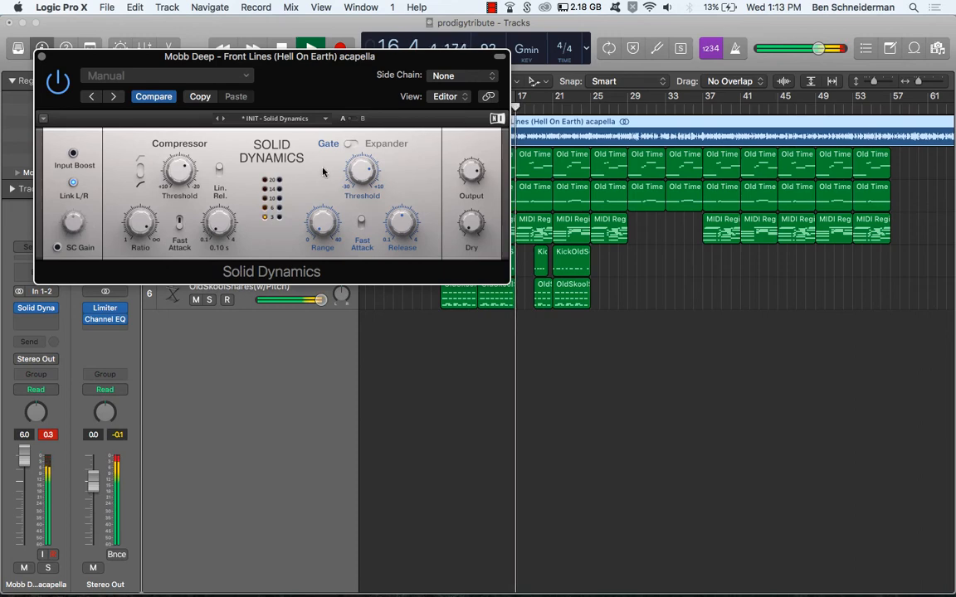
# Step: Side-chain the acapella's Solid Dynamics to Inst 4 - KickScoop, enable the side-chain input and lower its gain to about -13.5 dB
pyautogui.click(495, 77)
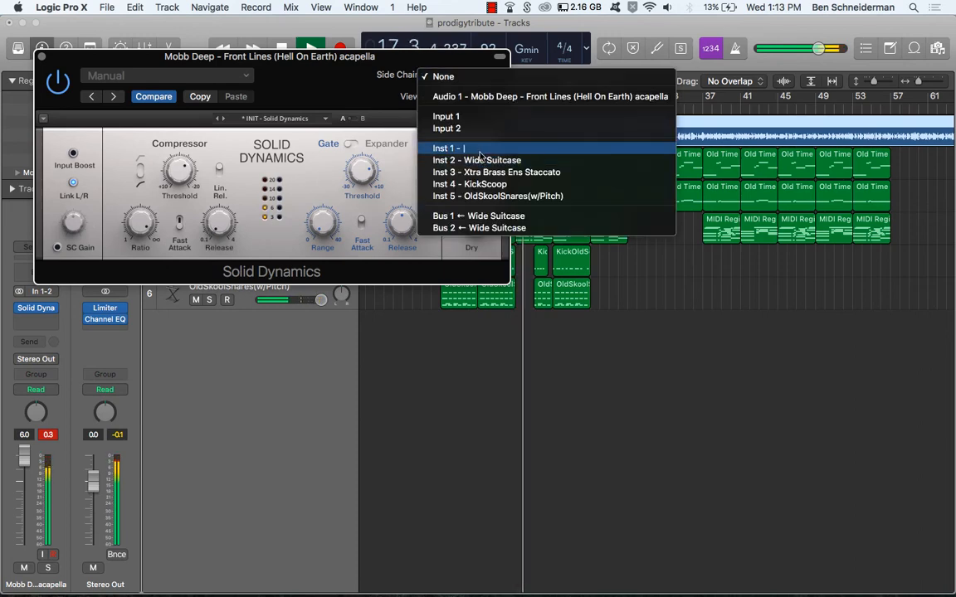
pyautogui.click(487, 184)
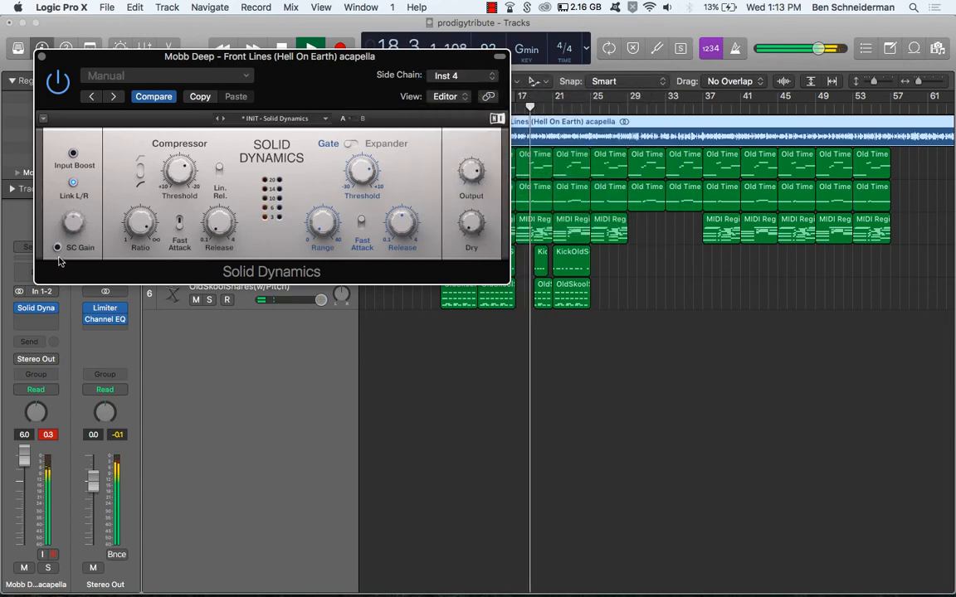
pyautogui.moveTo(76, 233)
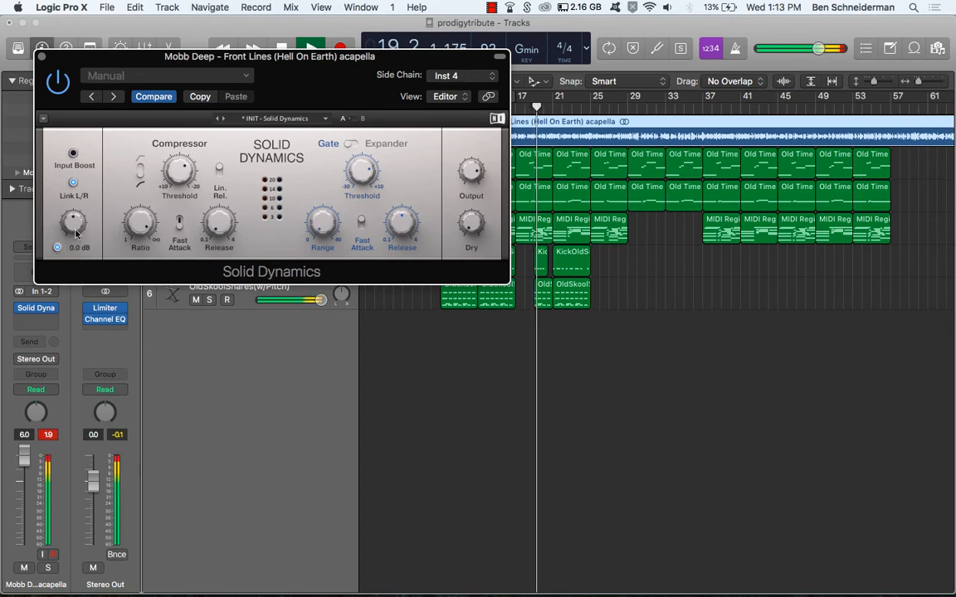
pyautogui.moveTo(76, 232); pyautogui.dragTo(75, 257)
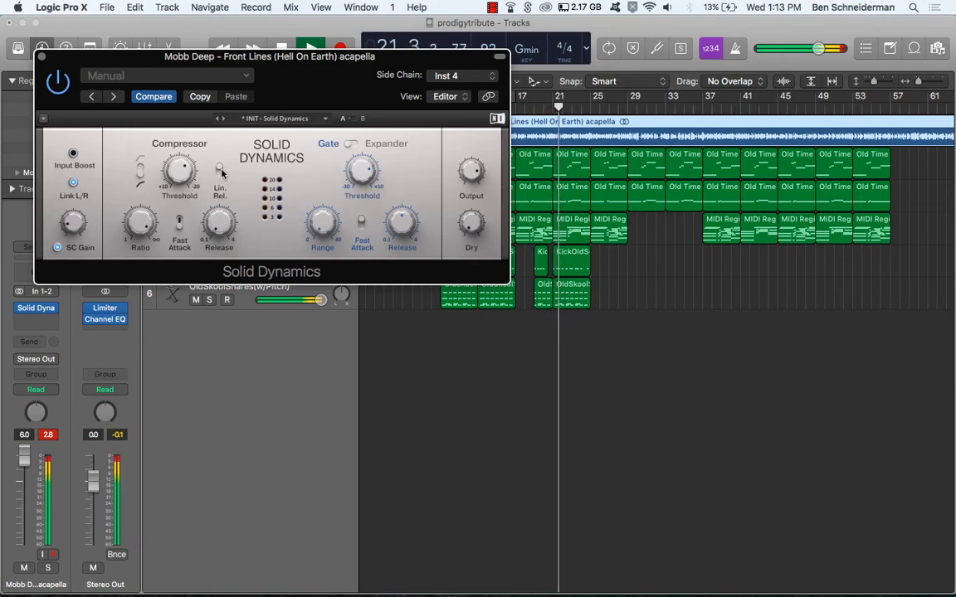
# Step: Refine the acapella compressor during playback with a threshold of about -10.7 dB, a ratio of 5.2 and an adjusted release
pyautogui.moveTo(182, 176); pyautogui.dragTo(184, 186)
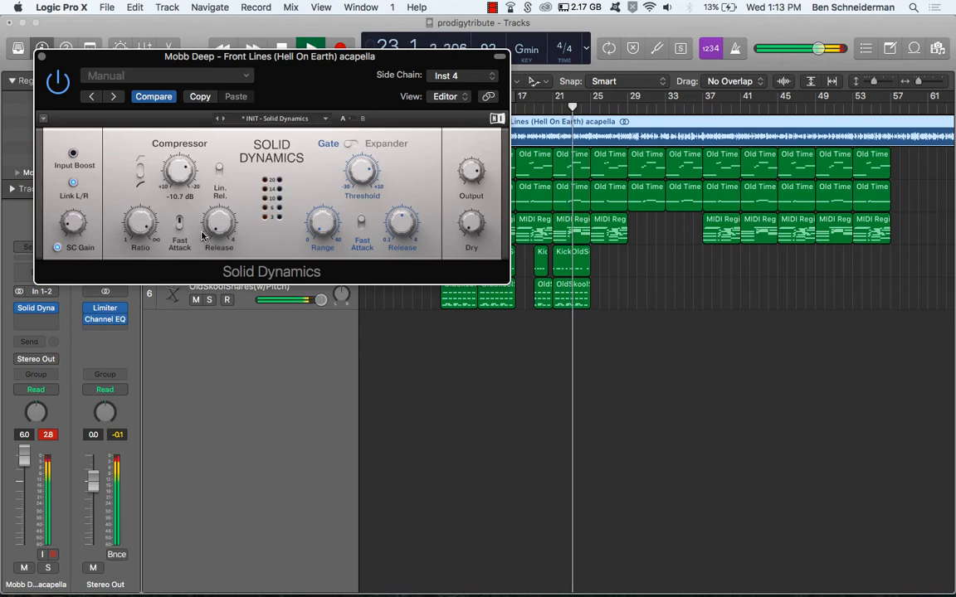
pyautogui.moveTo(218, 221); pyautogui.dragTo(217, 224)
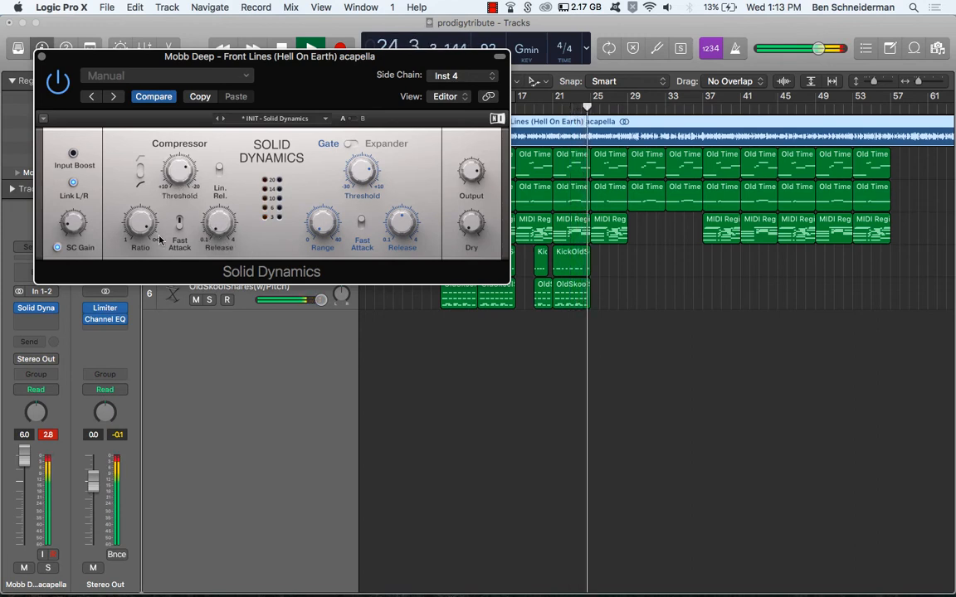
pyautogui.moveTo(141, 222); pyautogui.dragTo(147, 230)
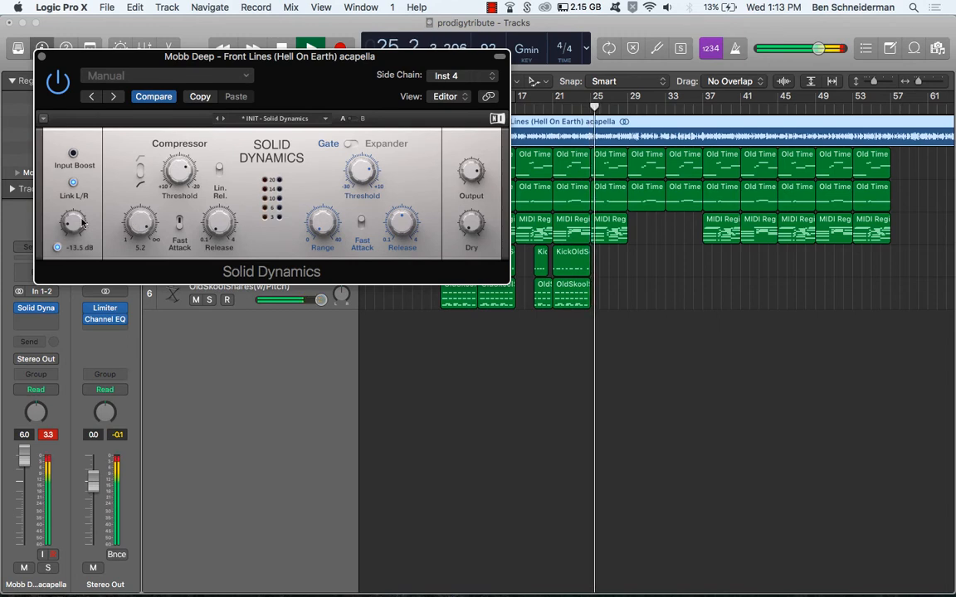
pyautogui.moveTo(217, 224); pyautogui.dragTo(217, 220)
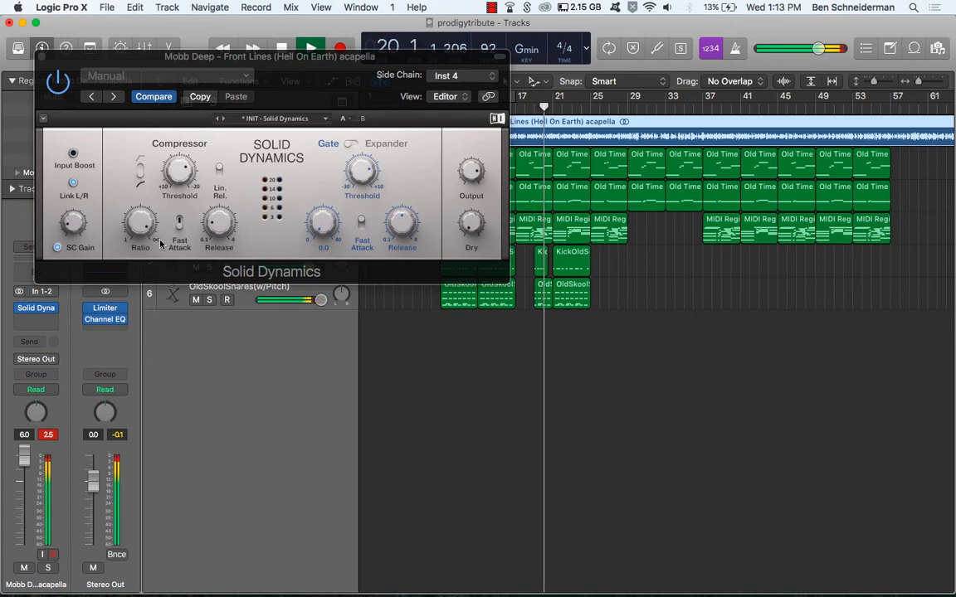
# Step: Readjust the acapella compressor's side-chain gain, close Solid Dynamics and restart playback from the beginning of the song
pyautogui.moveTo(78, 220)
pyautogui.moveTo(77, 219); pyautogui.dragTo(75, 223)
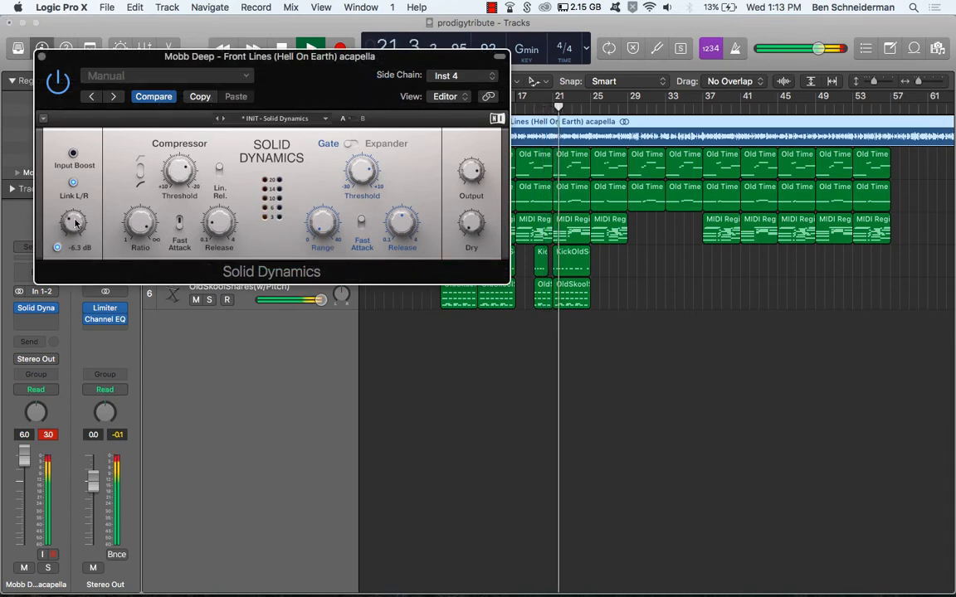
pyautogui.moveTo(74, 222); pyautogui.dragTo(75, 224)
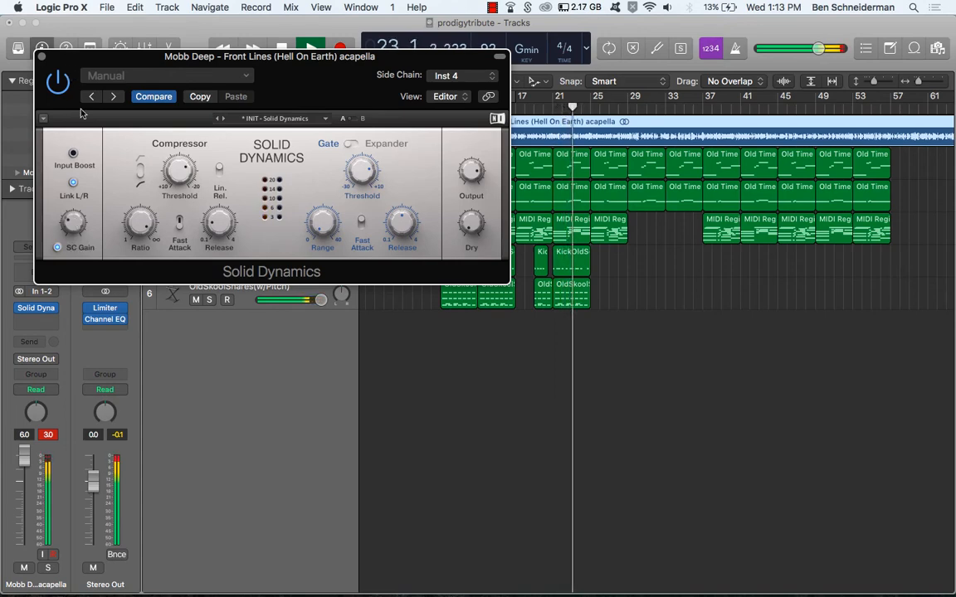
pyautogui.click(40, 55)
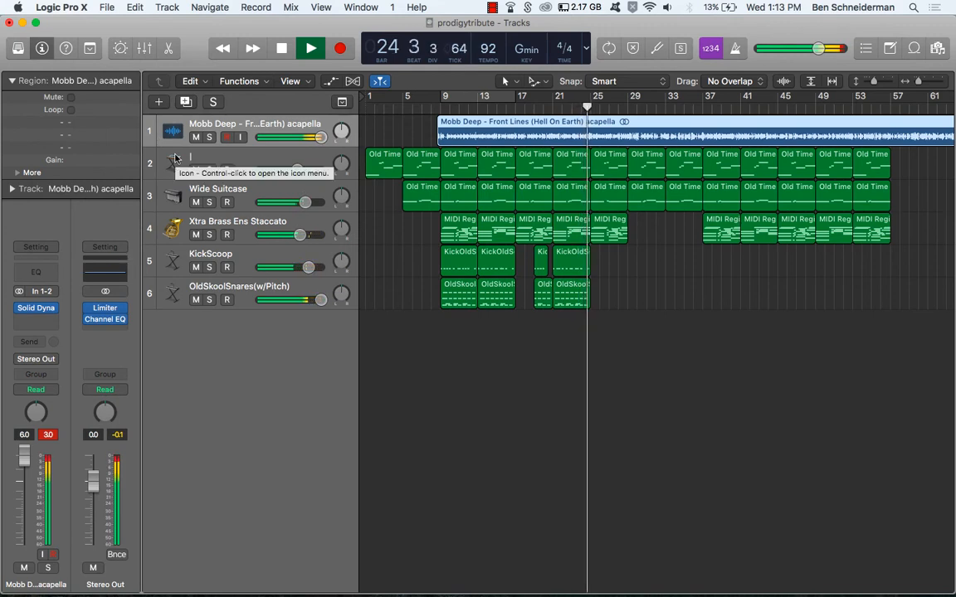
pyautogui.press('space')
pyautogui.press('Return')
pyautogui.press('space')
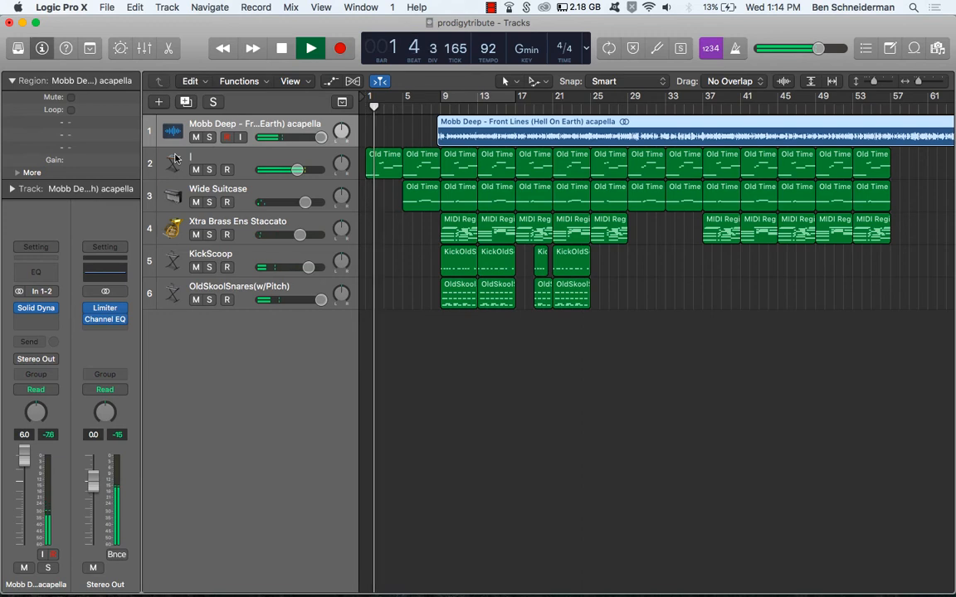
# Step: Add an instrument track below OldSkoolSnares(w/Pitch) using EXS24 with the HihatOpenandClosed(w/Pitch) sampler instrument
pyautogui.click(203, 309)
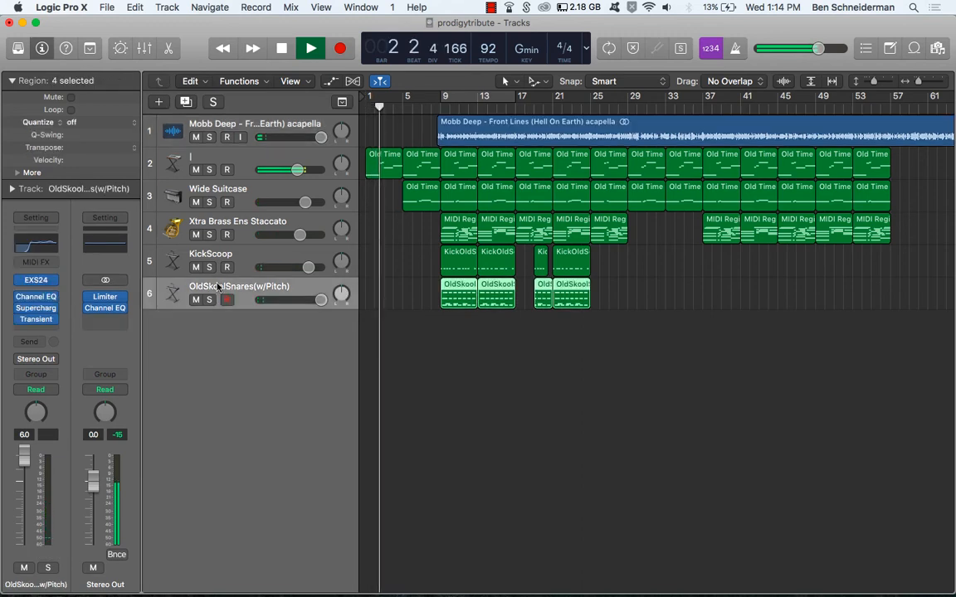
pyautogui.doubleClick(220, 335)
pyautogui.click(36, 291)
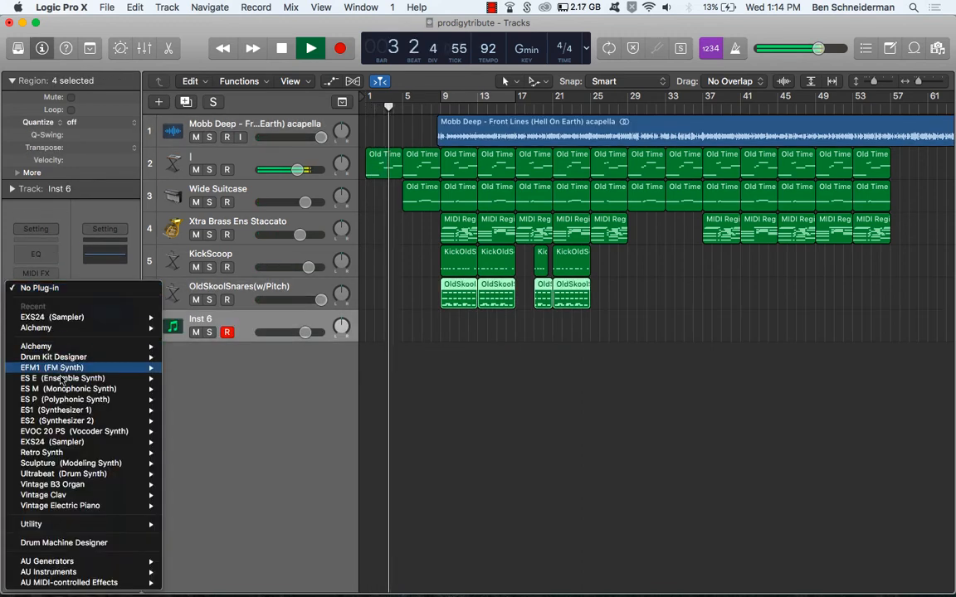
pyautogui.moveTo(137, 442)
pyautogui.click(186, 450)
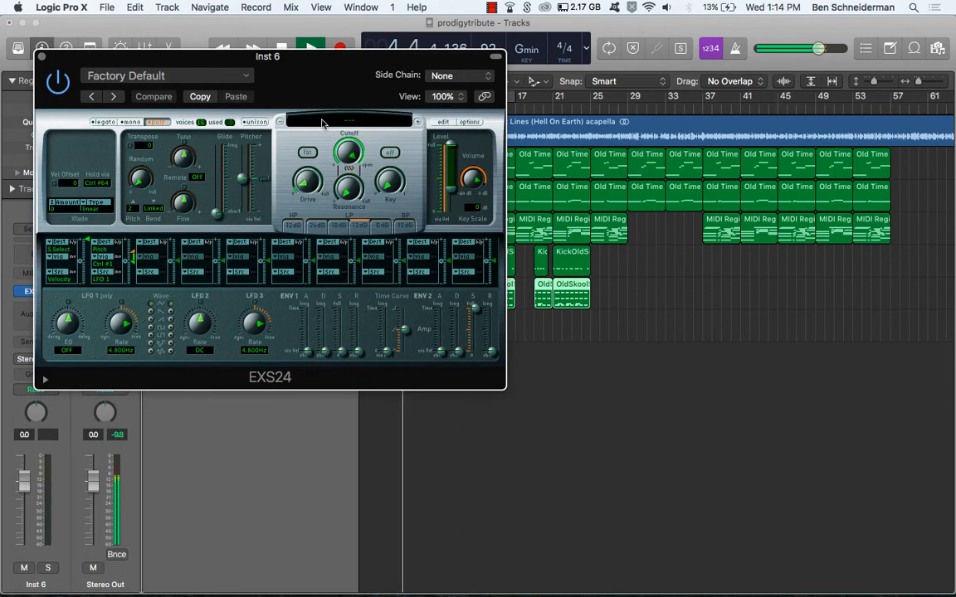
pyautogui.click(322, 124)
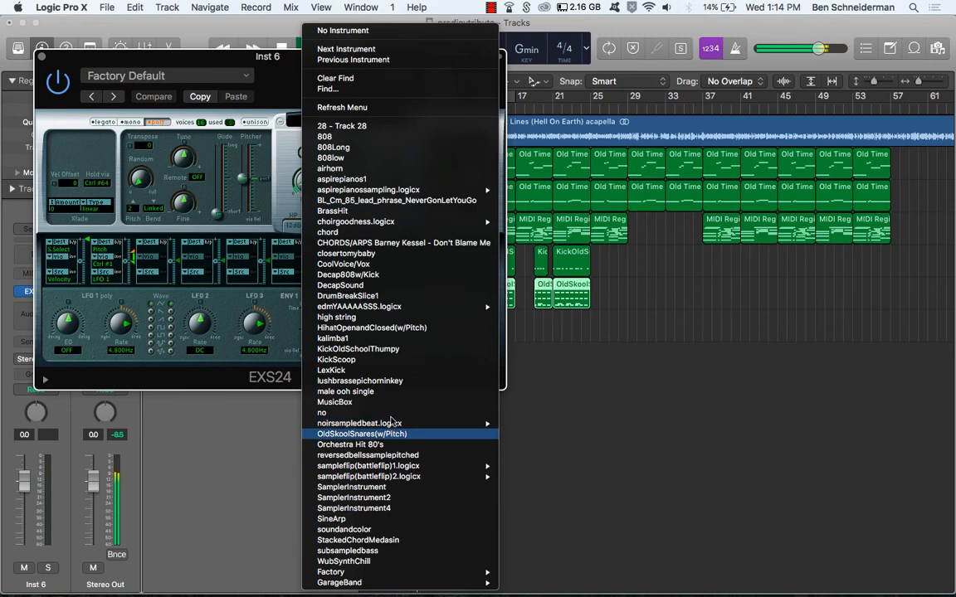
pyautogui.click(348, 397)
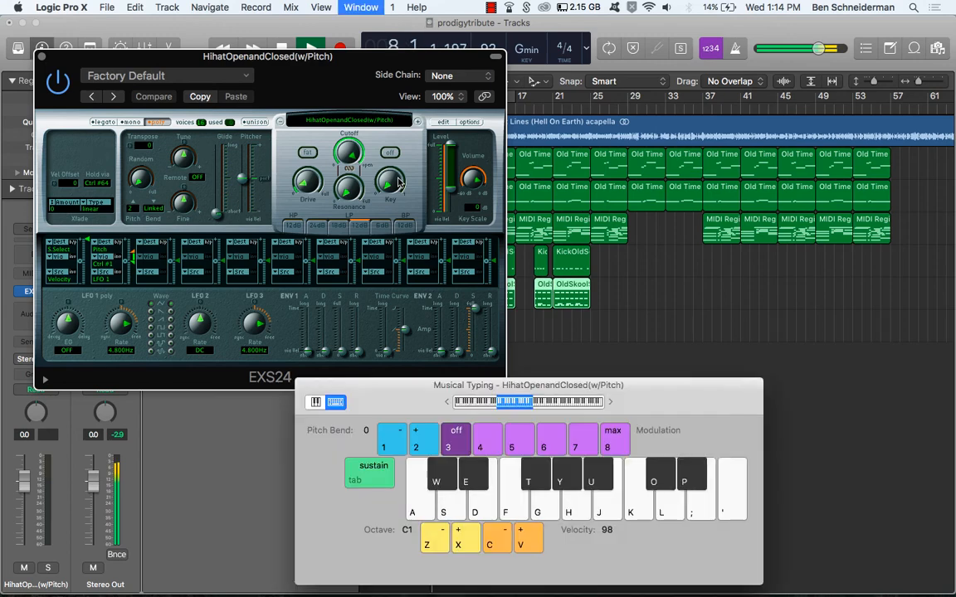
# Step: Open Musical Typing and audition hi-hat hits on the new track against the playing beat at octave C1
pyautogui.press('super+k')
pyautogui.press('k')
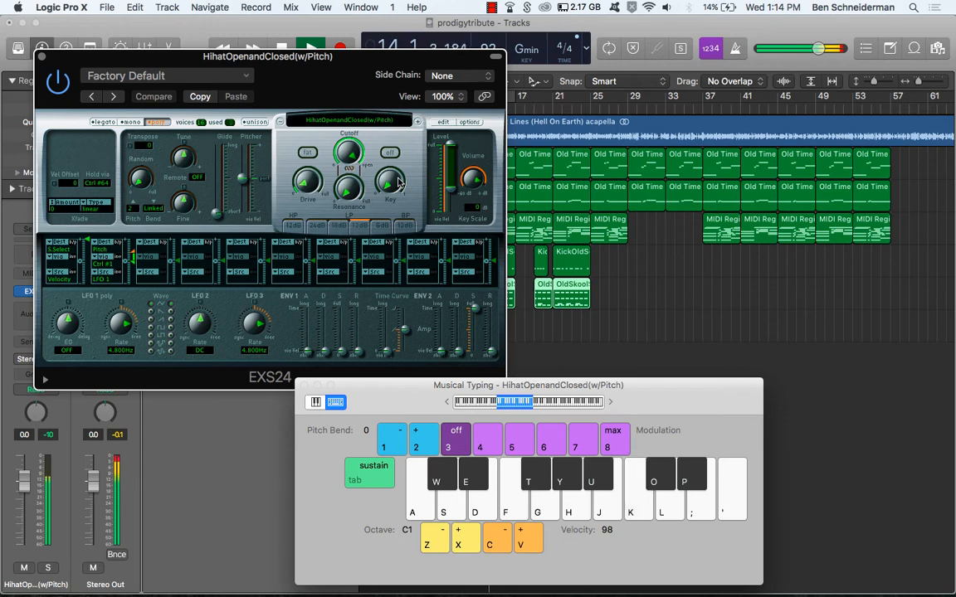
pyautogui.press('k')
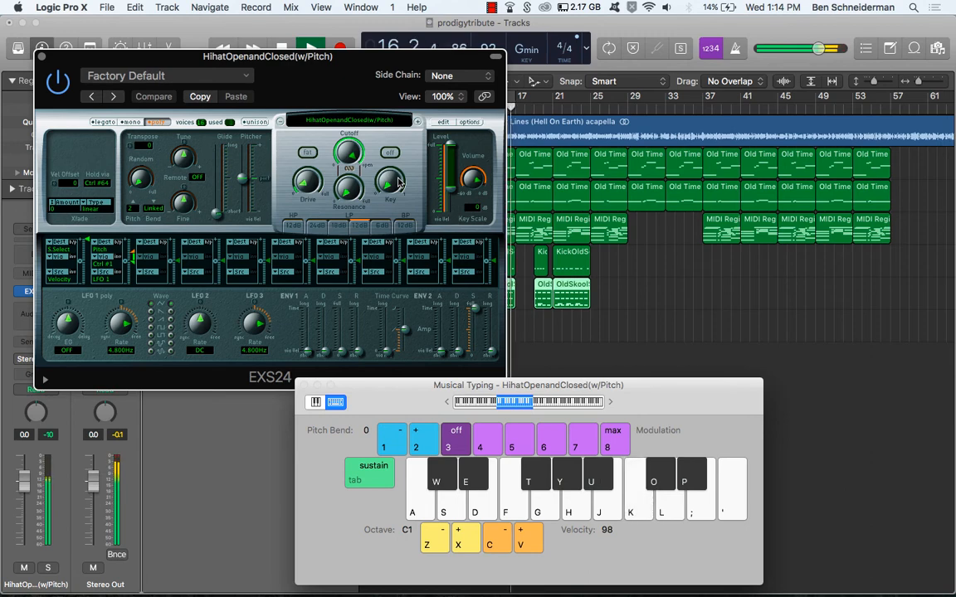
pyautogui.press('k')
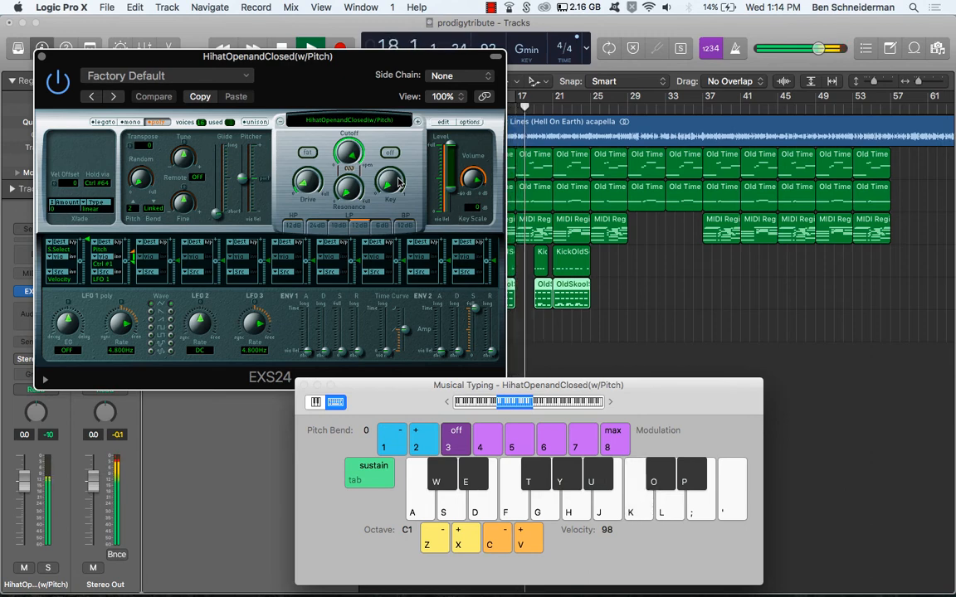
pyautogui.press('k')
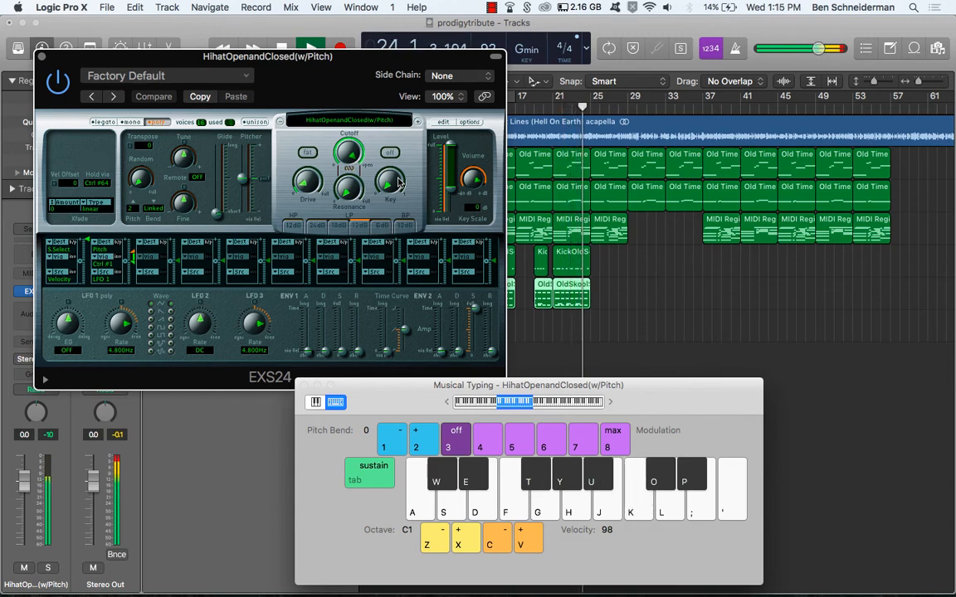
pyautogui.press('k')
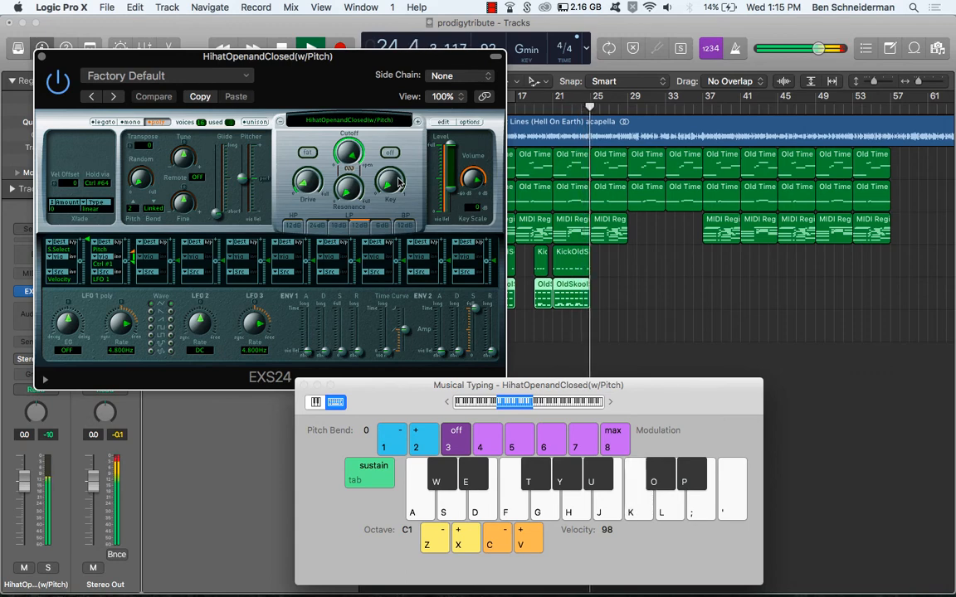
pyautogui.press('k')
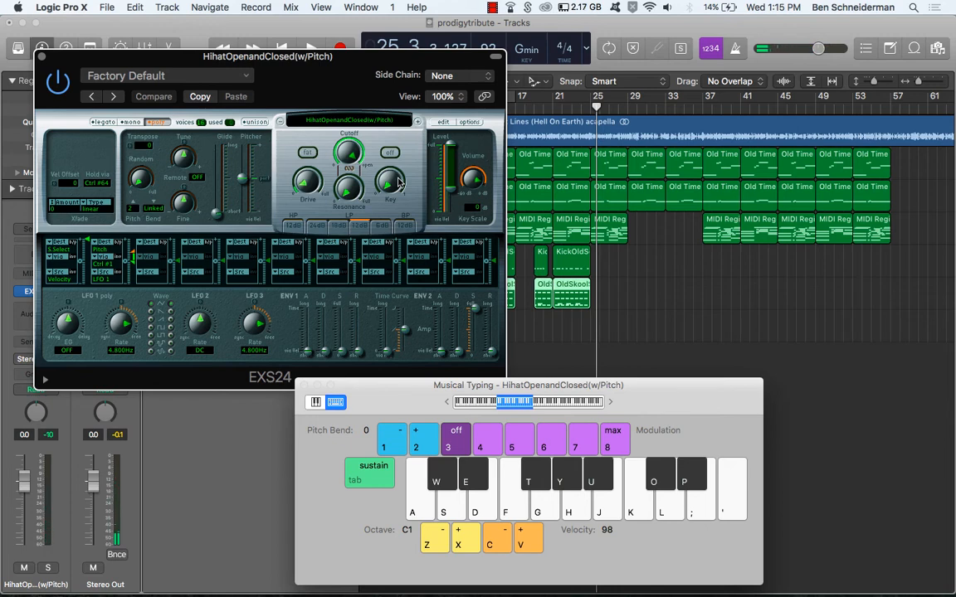
# Step: Capture the performed hi-hats as a region on the HihatOpenandClosed(w/Pitch) track, and close the EXS24 and Musical Typing windows
pyautogui.hotkey('shift', 'r')
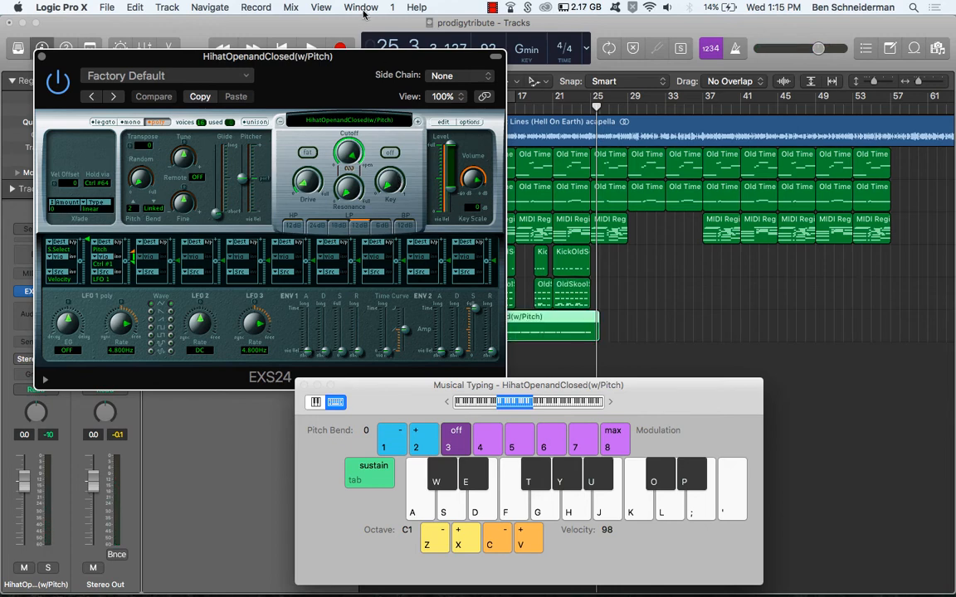
pyautogui.click(40, 56)
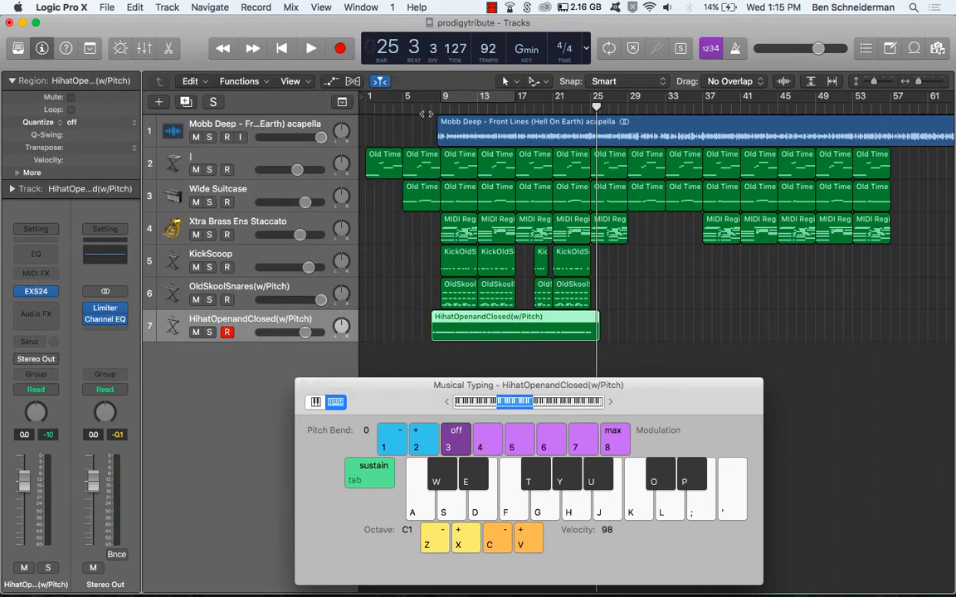
pyautogui.click(303, 386)
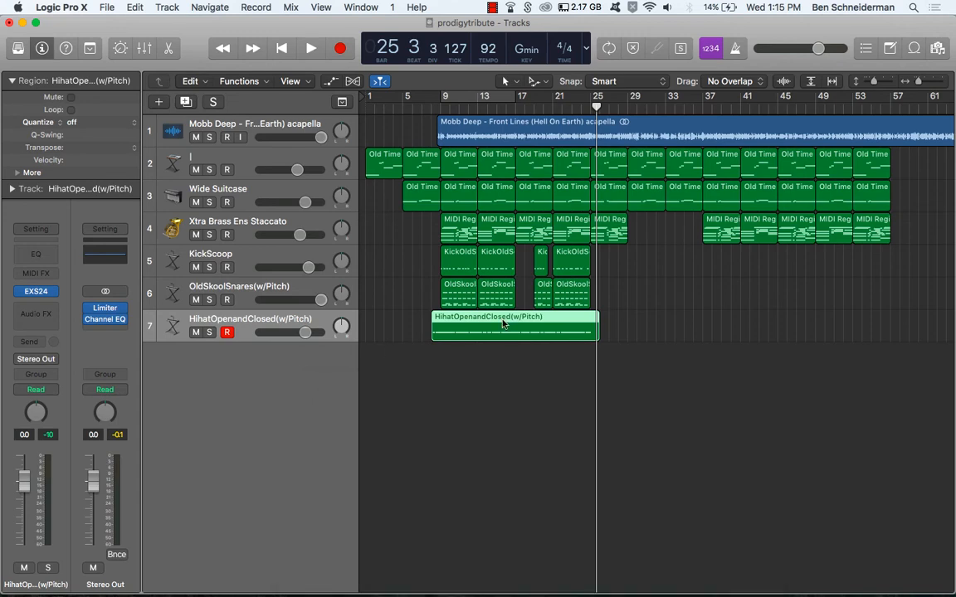
# Step: Open the hi-hat region in the Piano Roll, quantize all its notes to 1/16 Note, and play from just before bar 9
pyautogui.click(500, 355)
pyautogui.doubleClick(475, 323)
pyautogui.press('super+a')
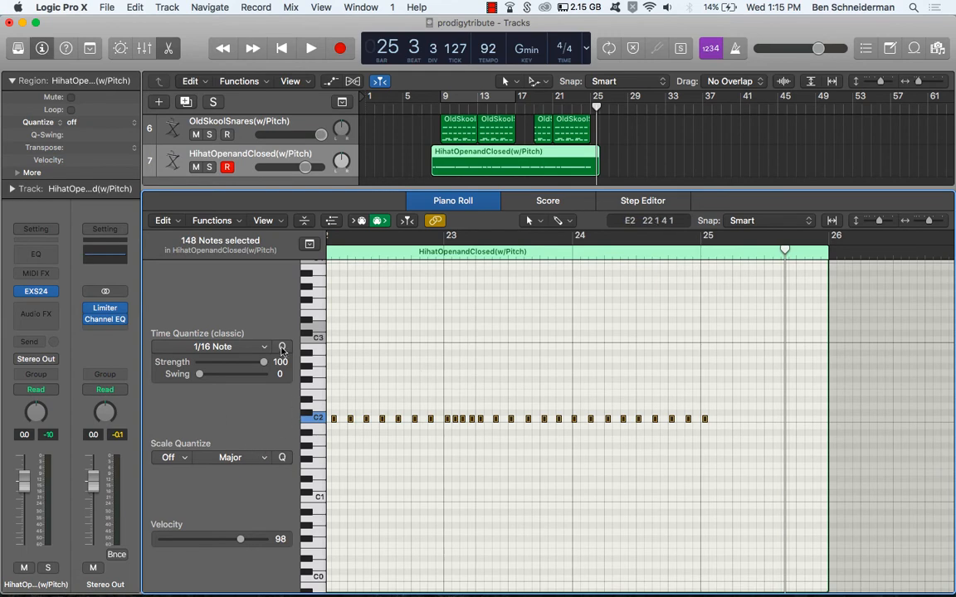
pyautogui.hscroll(-10, 516, 498)
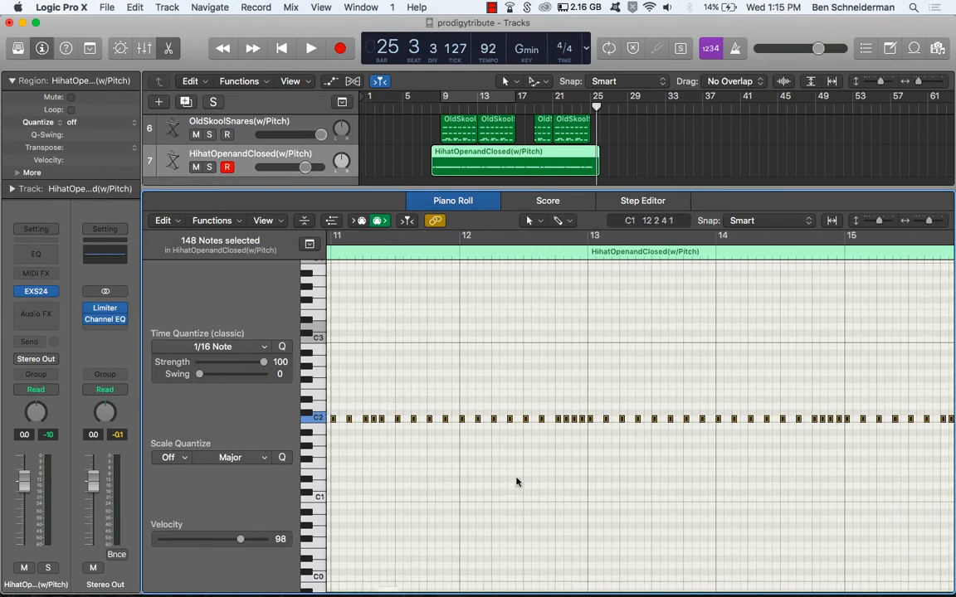
pyautogui.click(426, 103)
pyautogui.press('space')
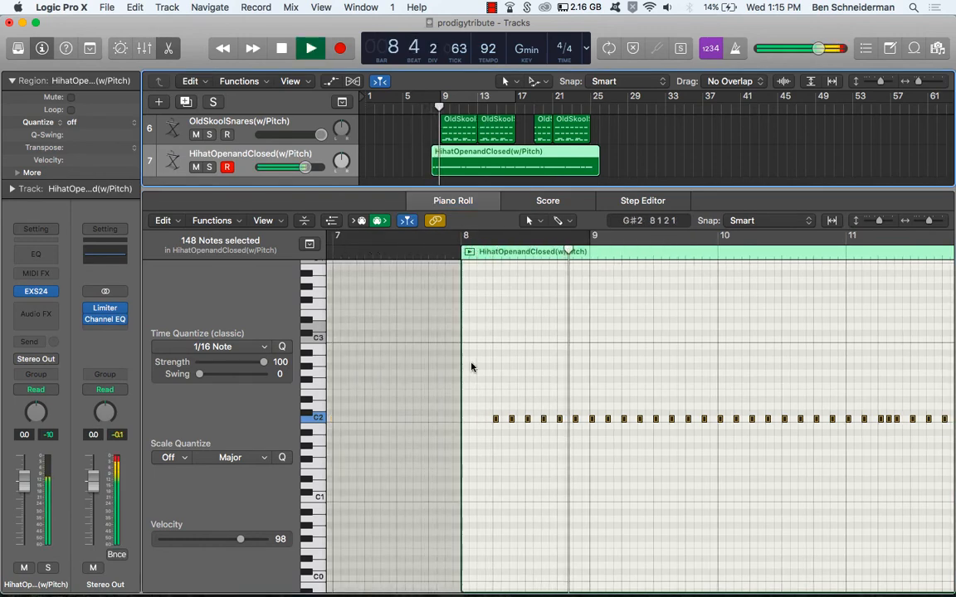
pyautogui.press('space')
pyautogui.scroll(3, 469, 365)
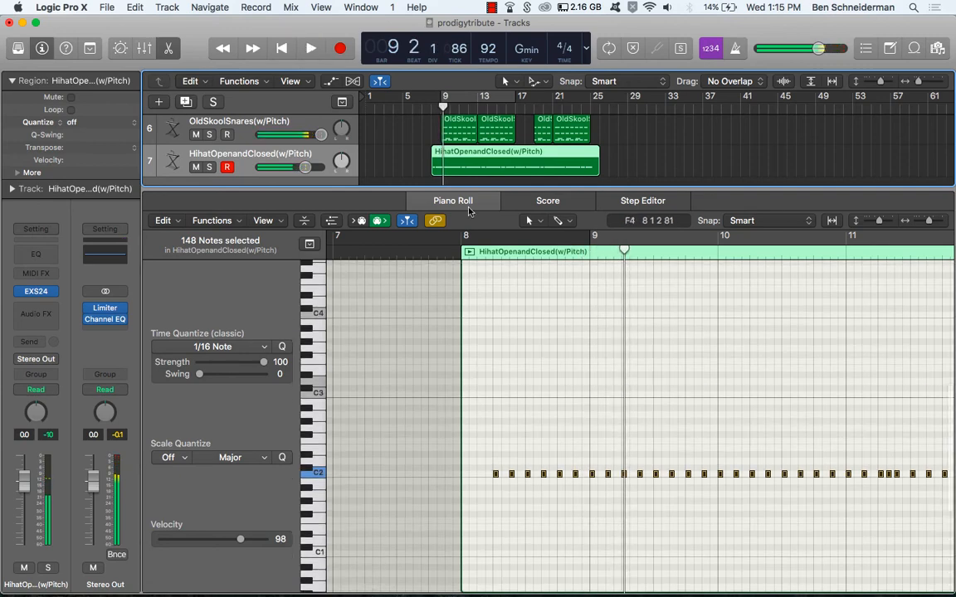
# Step: Try placing a short copy of the OldSkoolSnares region just before bar 9, and play from bar 8
pyautogui.click(449, 134)
pyautogui.moveTo(448, 134); pyautogui.dragTo(627, 139)
pyautogui.scroll(5, 425, 139)
pyautogui.click(525, 108)
pyautogui.press('space')
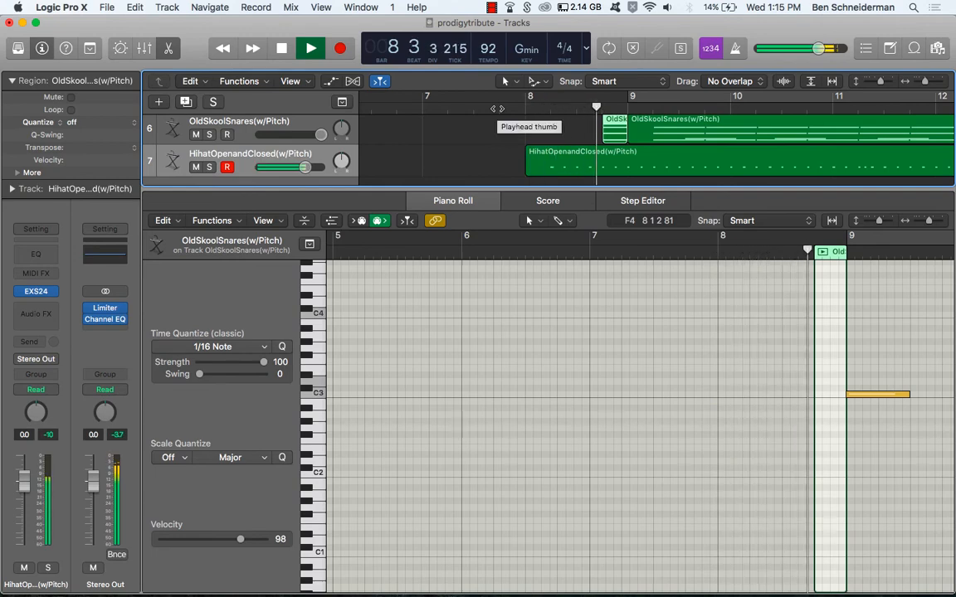
pyautogui.press('space')
# Step: Open the short snare copy in the Piano Roll and try extending the region past bar 9 over its hits
pyautogui.scroll(2, 523, 137)
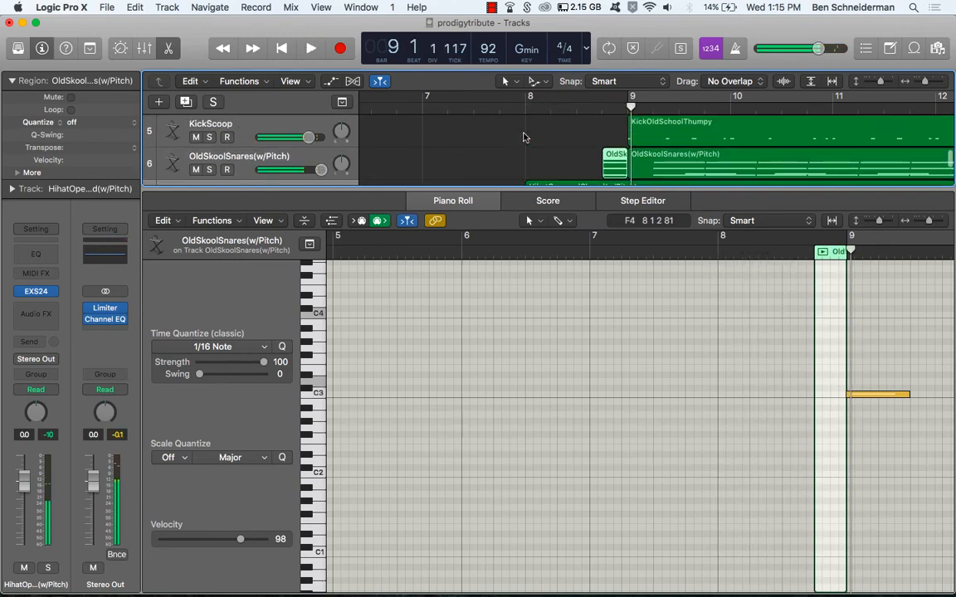
pyautogui.scroll(-2, 531, 139)
pyautogui.press('e')
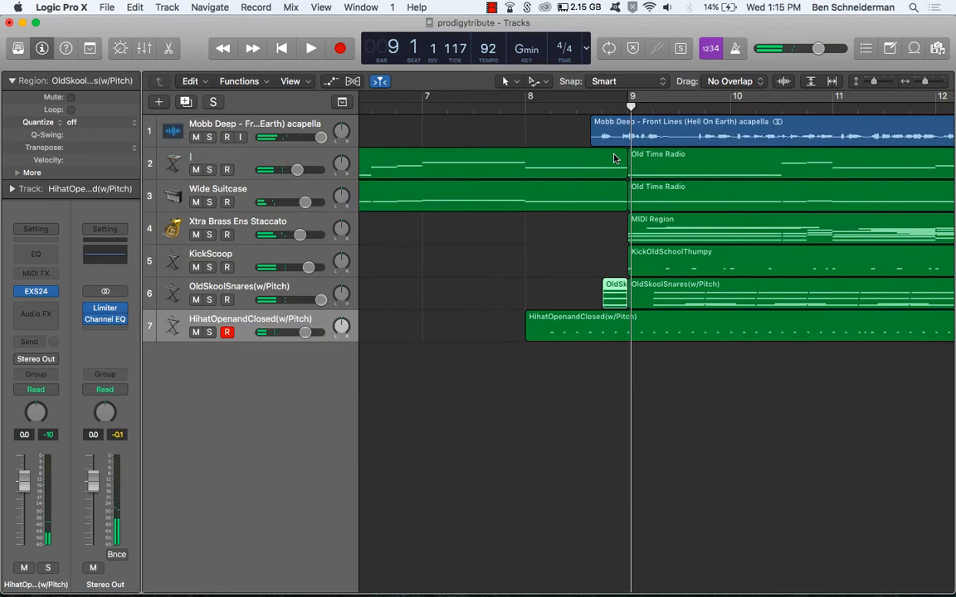
pyautogui.doubleClick(623, 298)
pyautogui.hscroll(5, 769, 435)
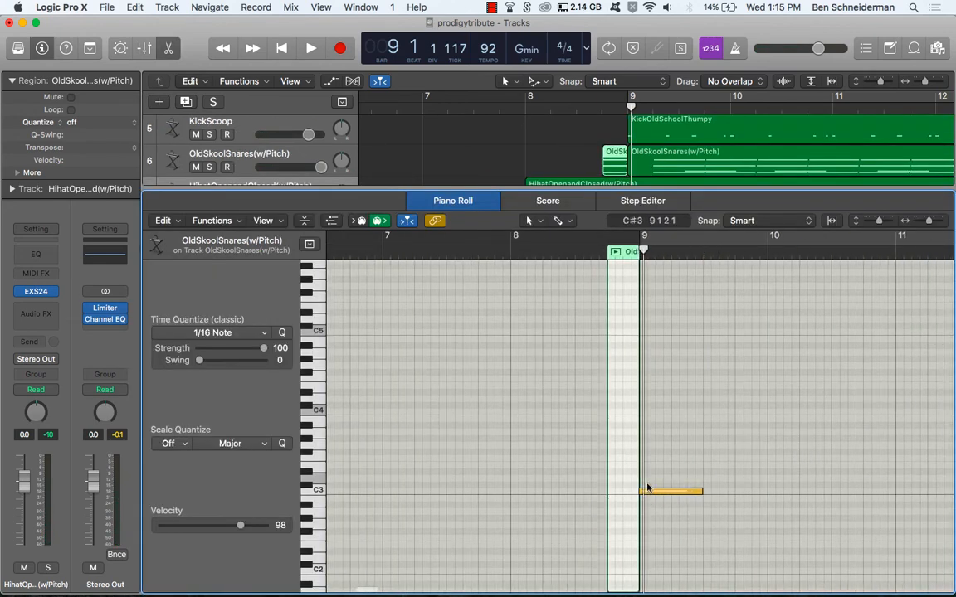
pyautogui.moveTo(700, 459)
pyautogui.mouseDown()
pyautogui.moveTo(711, 458)
pyautogui.moveTo(694, 463)
pyautogui.mouseUp()
pyautogui.click(681, 481)
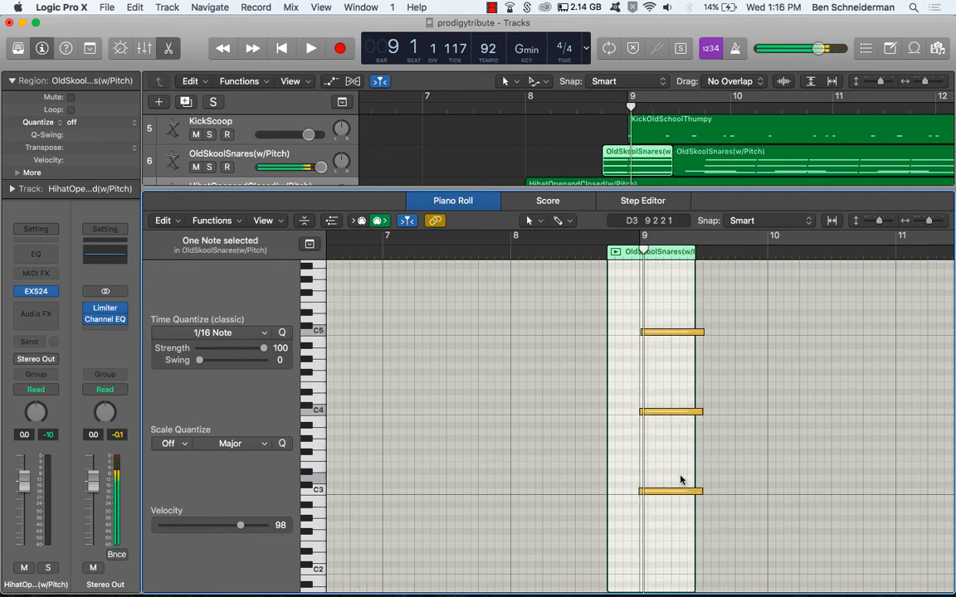
# Step: Try resizing and repositioning the short snare copy so its hits fall just before bar 9, and play from 8 3 3
pyautogui.moveTo(667, 167); pyautogui.dragTo(621, 171)
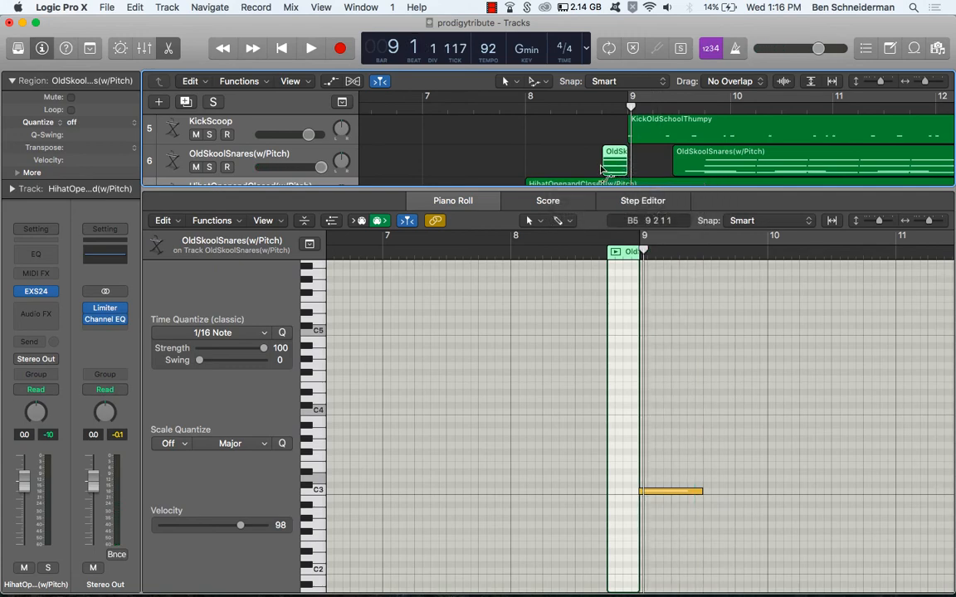
pyautogui.press('super+z')
pyautogui.click(599, 168)
pyautogui.moveTo(606, 171)
pyautogui.mouseDown()
pyautogui.moveTo(632, 170)
pyautogui.moveTo(606, 171)
pyautogui.mouseUp()
pyautogui.click(589, 109)
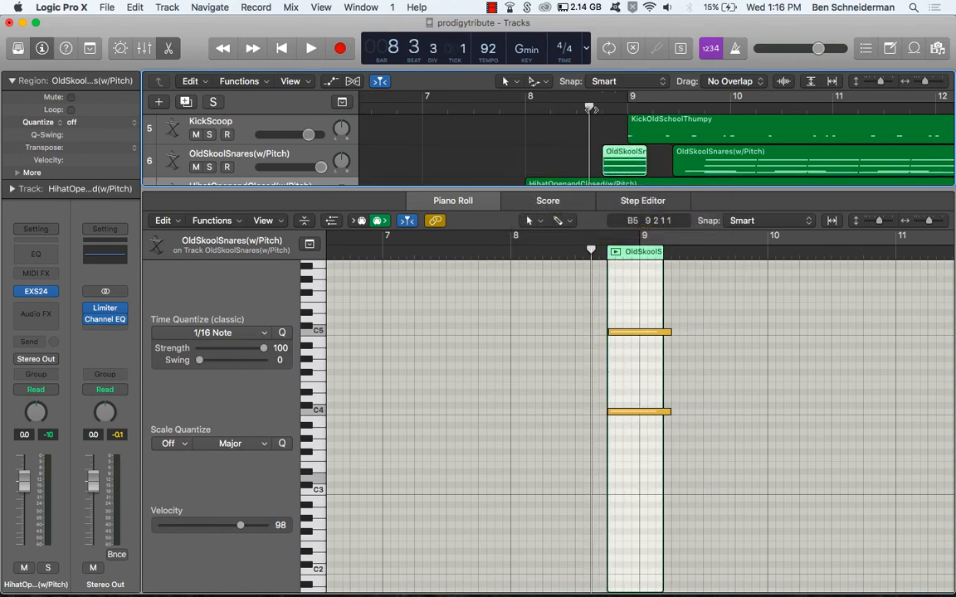
pyautogui.press('space')
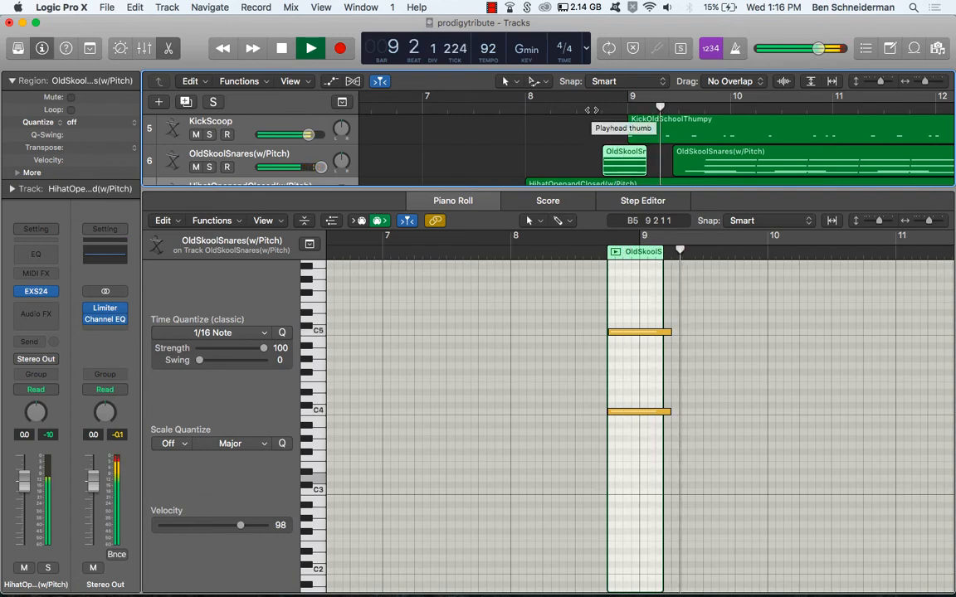
pyautogui.press('space')
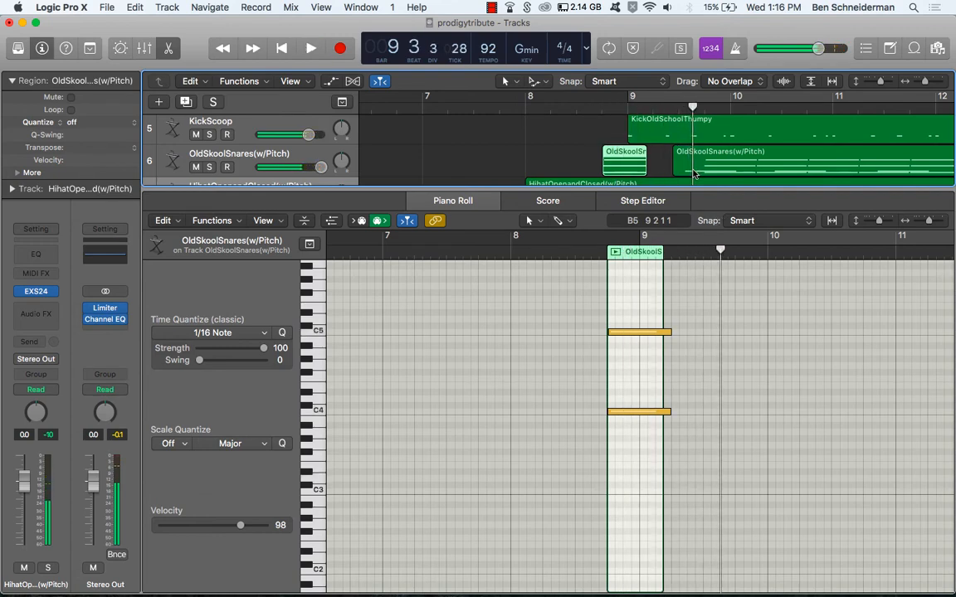
# Step: Try adjusting the start of the main snare region, and undo the snare edits back to before the short copy was placed
pyautogui.click(673, 173)
pyautogui.moveTo(647, 170); pyautogui.dragTo(701, 175)
pyautogui.press('super+z')
pyautogui.press('super+z')
pyautogui.press('super+z')
pyautogui.press('super+z')
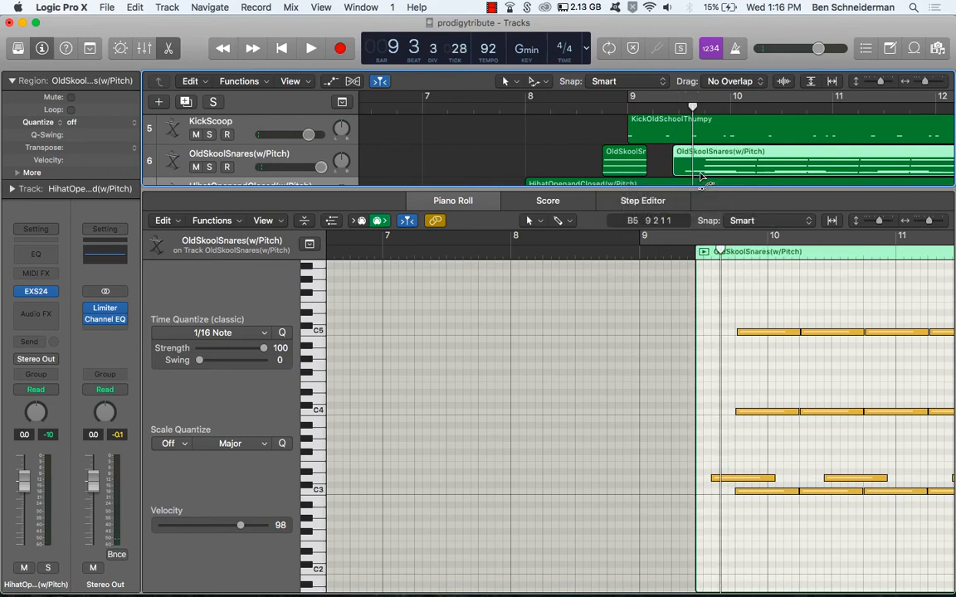
pyautogui.press('super+z')
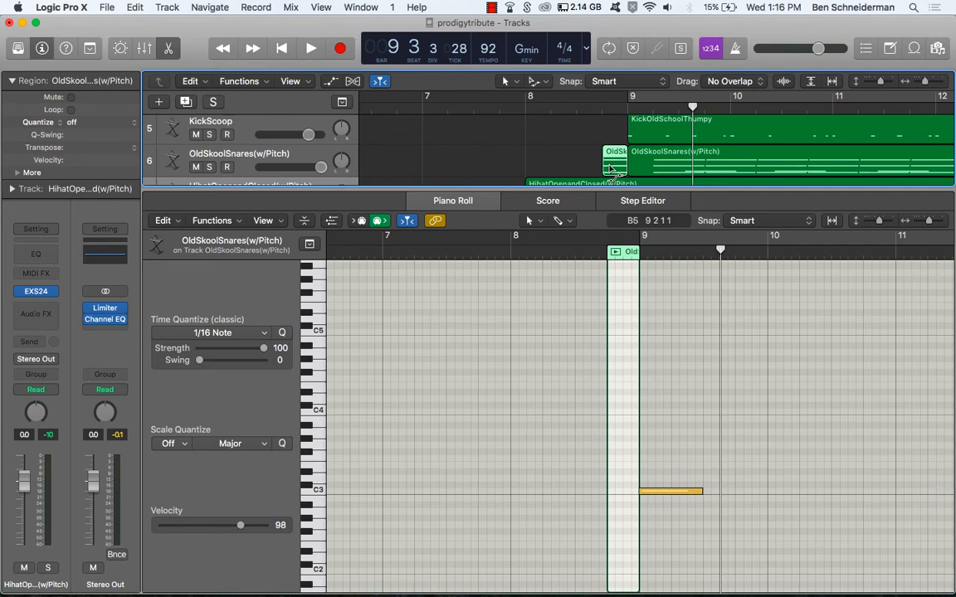
pyautogui.press('super+z')
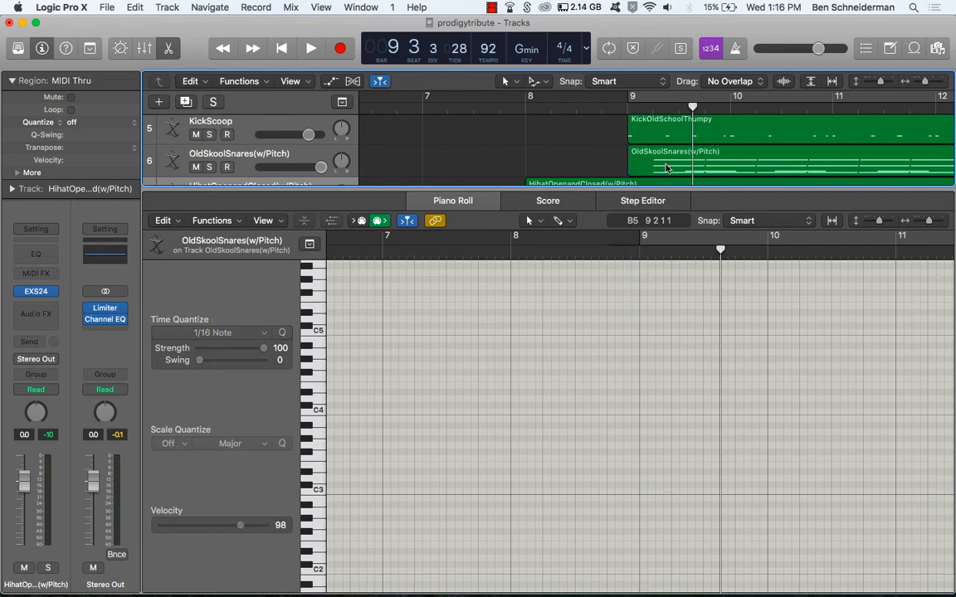
# Step: Copy the OldSkoolSnares region ahead of bar 9, trim it to a short pickup ending just before bar 9, and audition it
pyautogui.moveTo(666, 168); pyautogui.dragTo(723, 171)
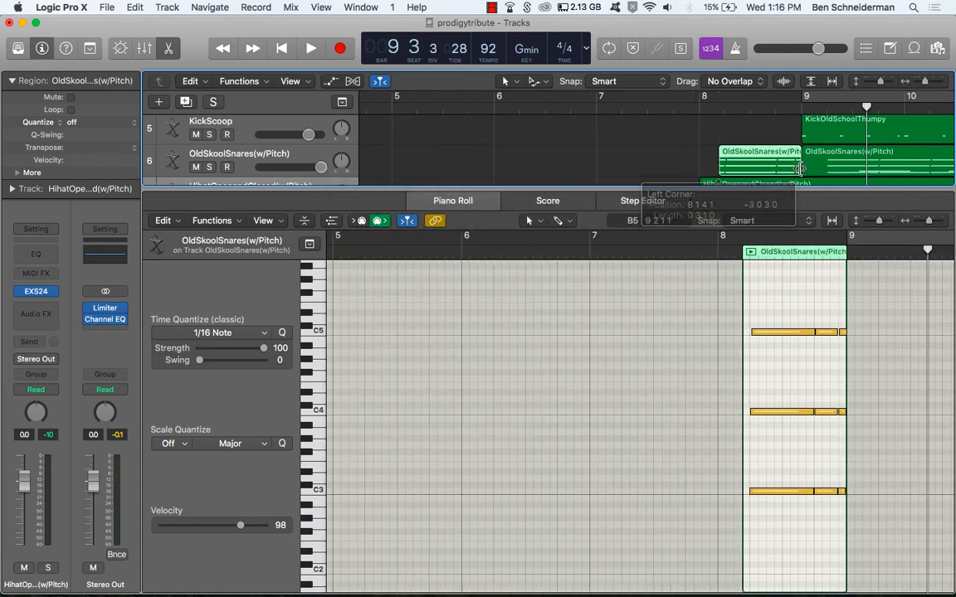
pyautogui.moveTo(801, 168); pyautogui.dragTo(782, 173)
pyautogui.moveTo(774, 109); pyautogui.dragTo(774, 108)
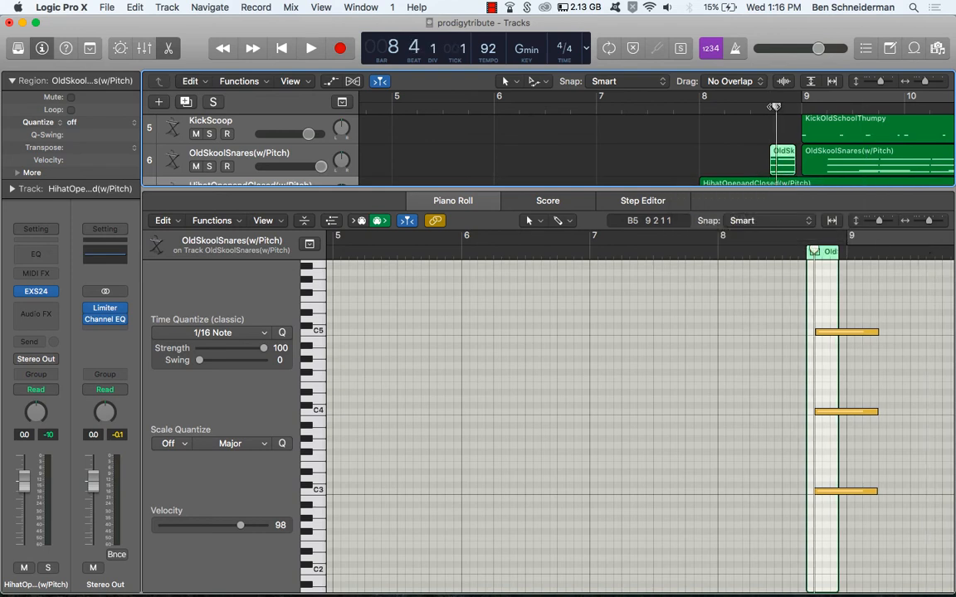
pyautogui.press('space')
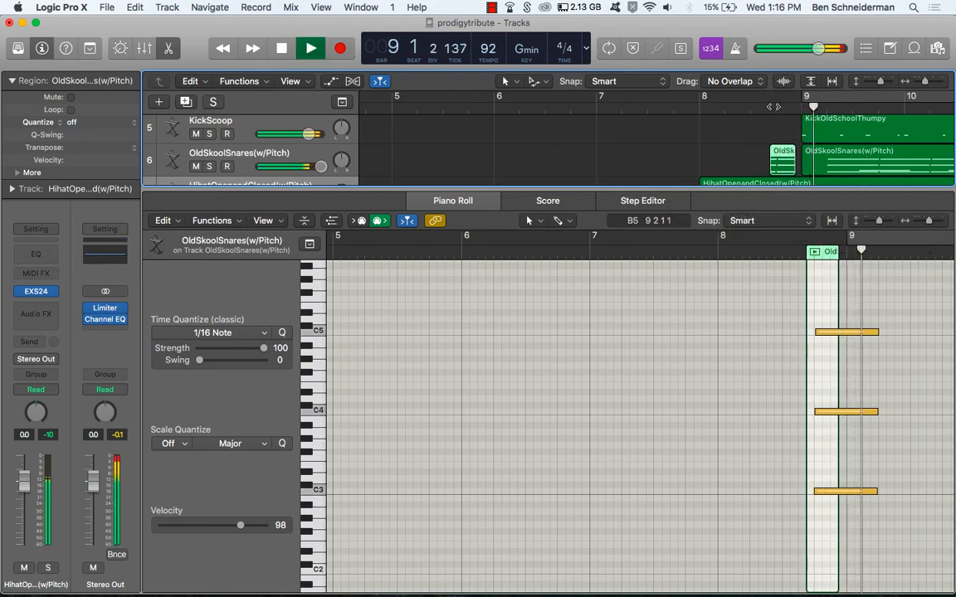
pyautogui.press('p')
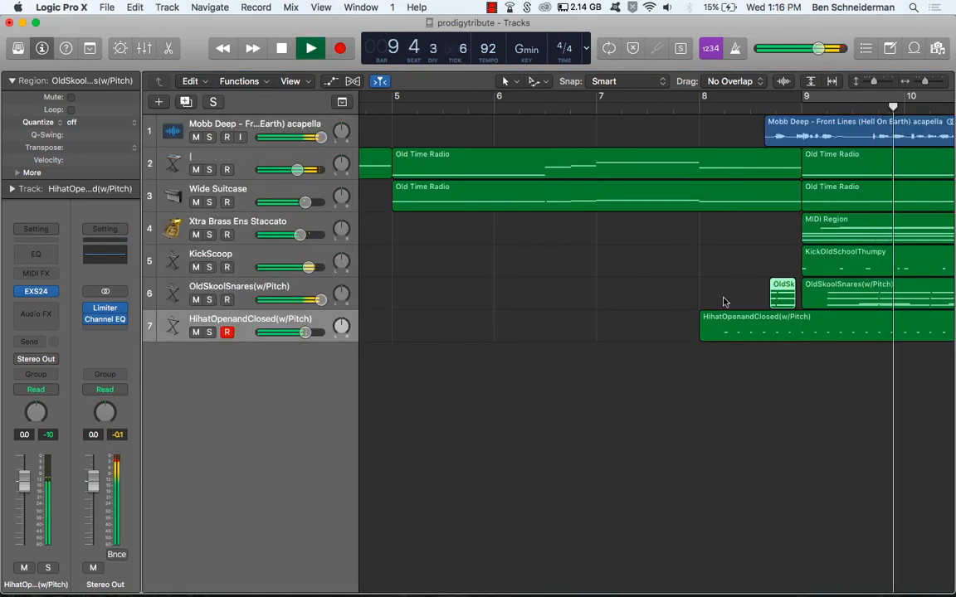
# Step: Lower the gain of the Stereo Out Limiter to -6.0 dB during playback and close the plug-in
pyautogui.press('super+Left')
pyautogui.press('super+Left')
pyautogui.press('super+Left')
pyautogui.press('super+Left')
pyautogui.press('super+Left')
pyautogui.press('super+Left')
pyautogui.hscroll(-5, 722, 302)
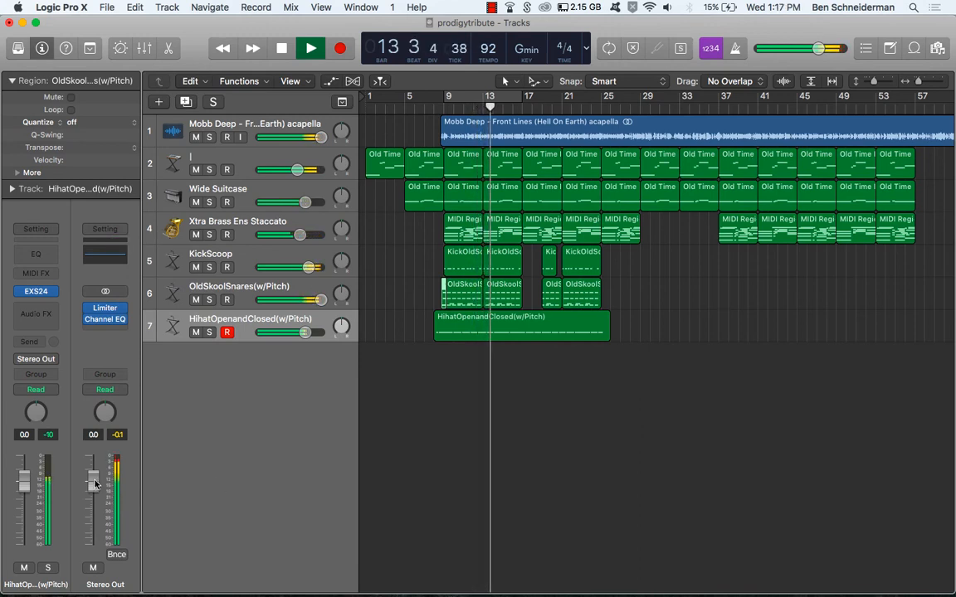
pyautogui.click(109, 309)
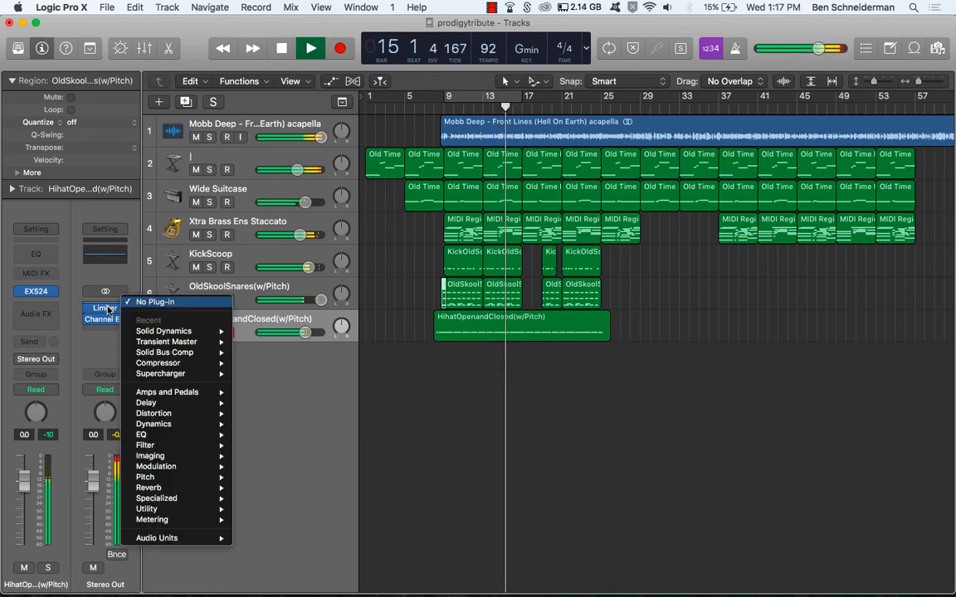
pyautogui.click(106, 309)
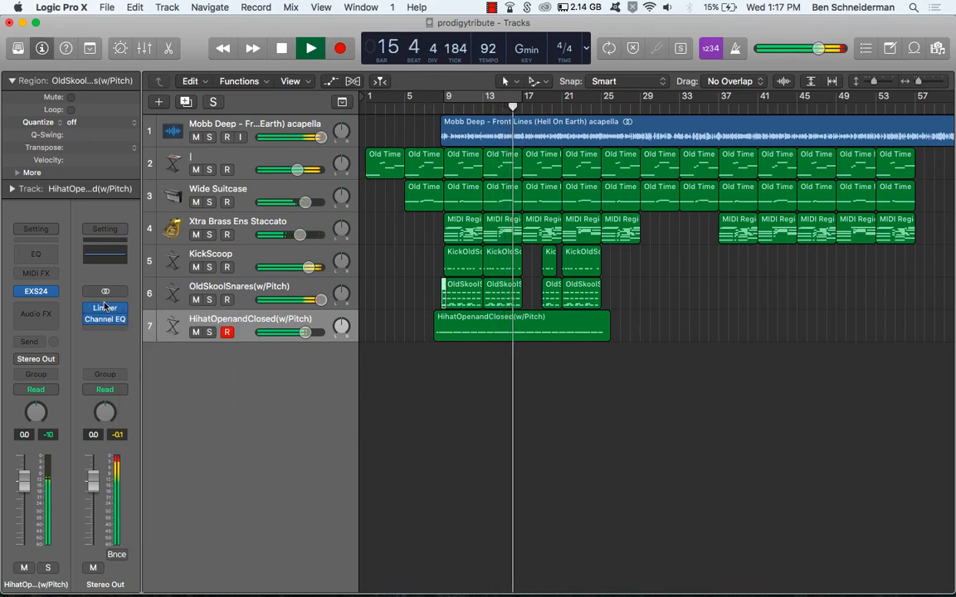
pyautogui.click(105, 308)
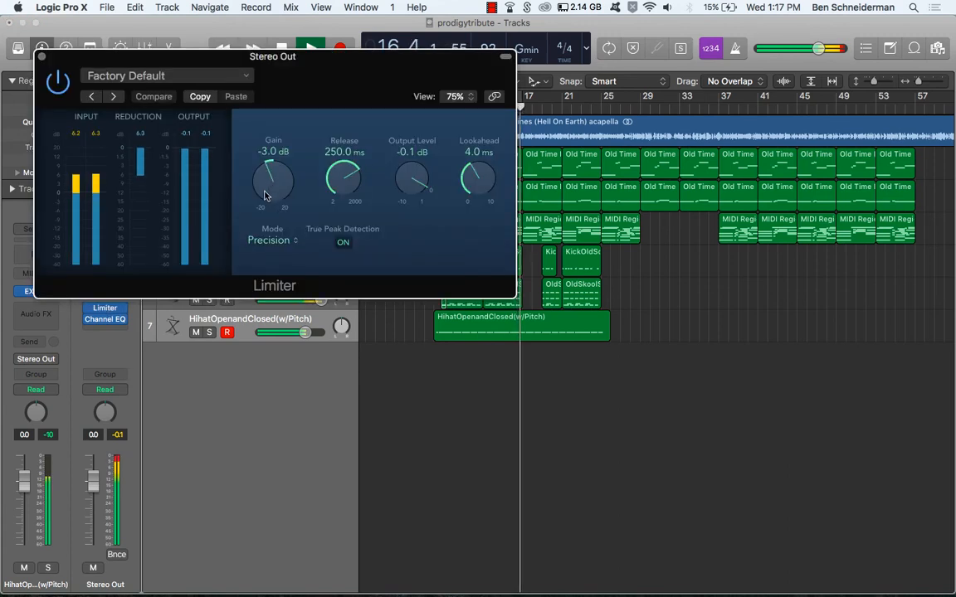
pyautogui.moveTo(265, 195); pyautogui.dragTo(266, 218)
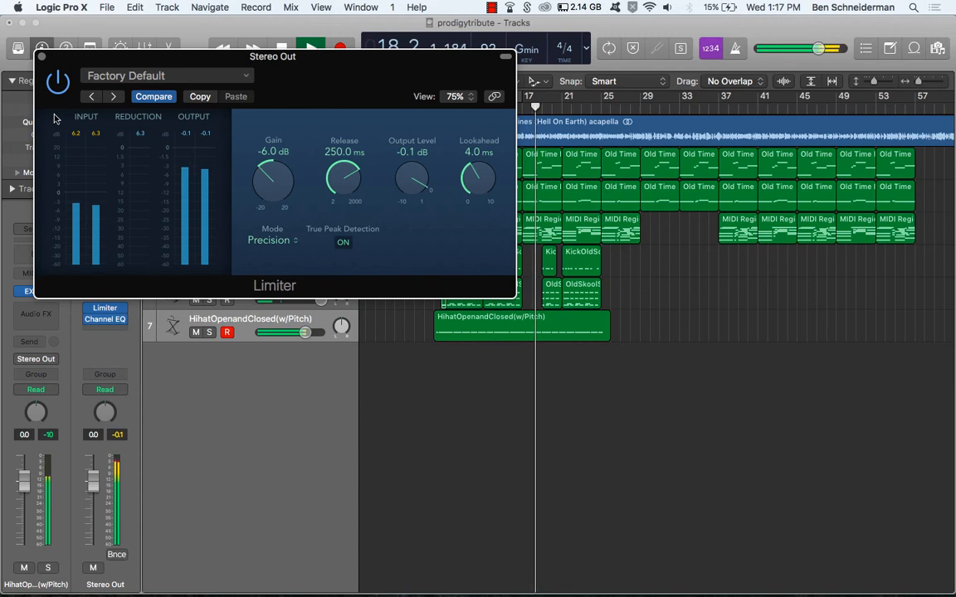
pyautogui.click(41, 56)
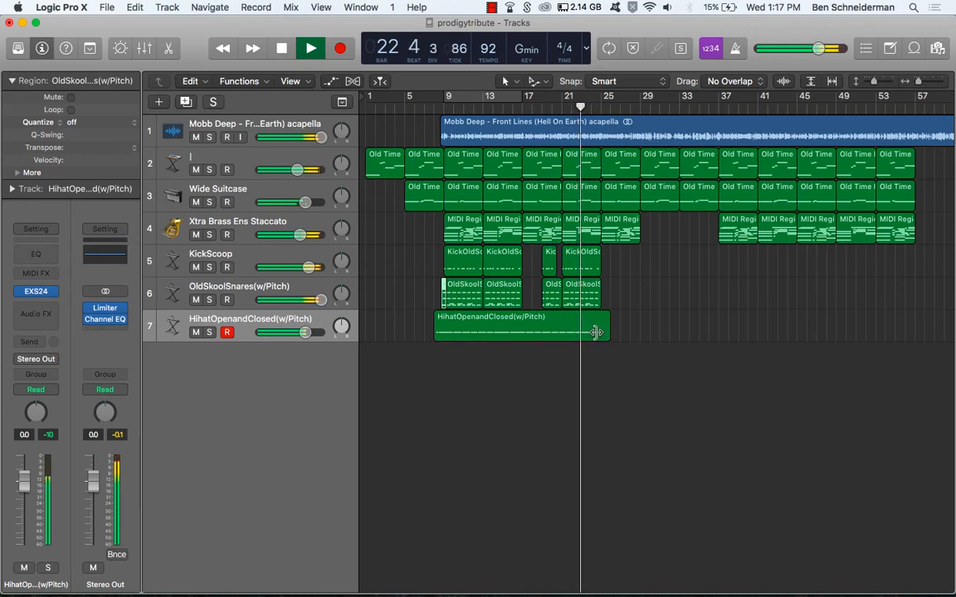
# Step: Trim the end of the hi-hat region to bar 25, in line with the kick and snare regions
pyautogui.moveTo(609, 332); pyautogui.dragTo(600, 332)
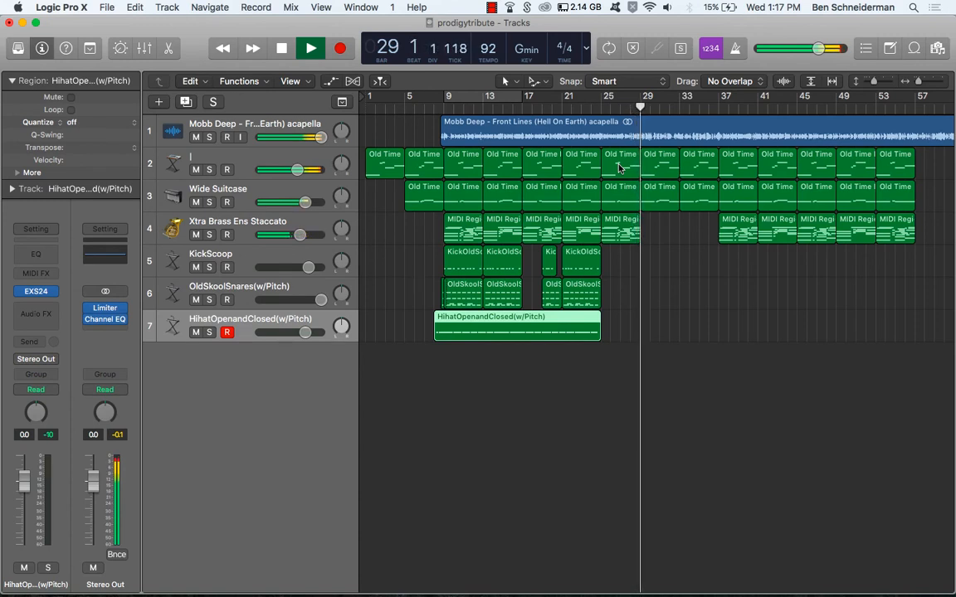
# Step: Delete track 2's Old Time Radio region at bar 29, keeping its automation, and repeat the Xtra Brass region from bar 25 into bar 29
pyautogui.click(653, 173)
pyautogui.press('Delete')
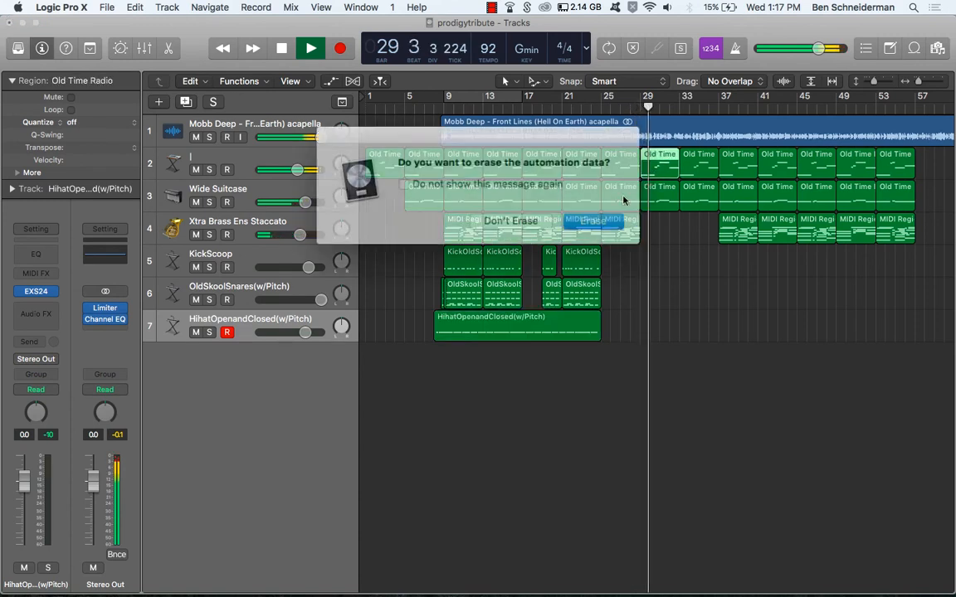
pyautogui.click(507, 216)
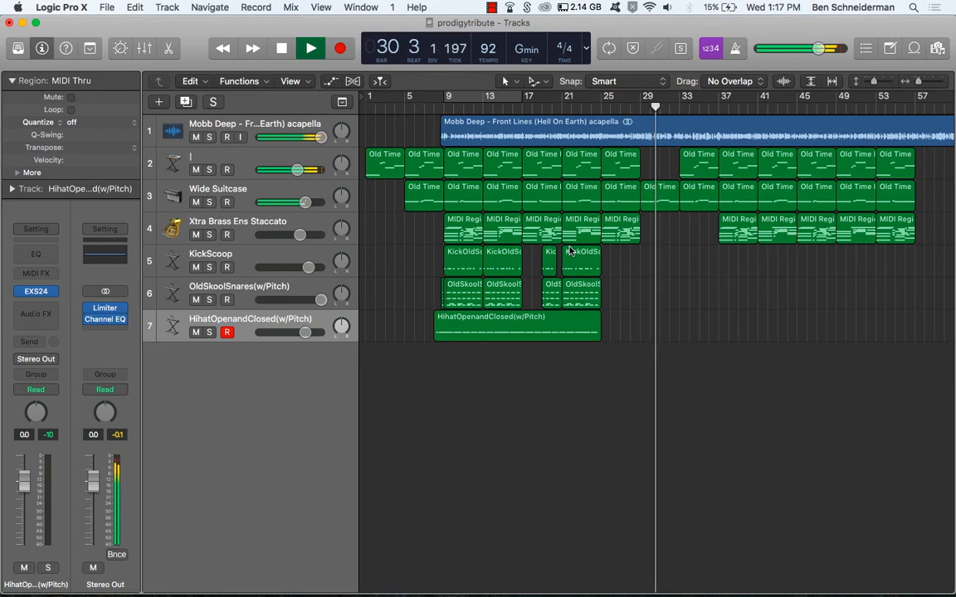
pyautogui.click(612, 241)
pyautogui.press('super+r')
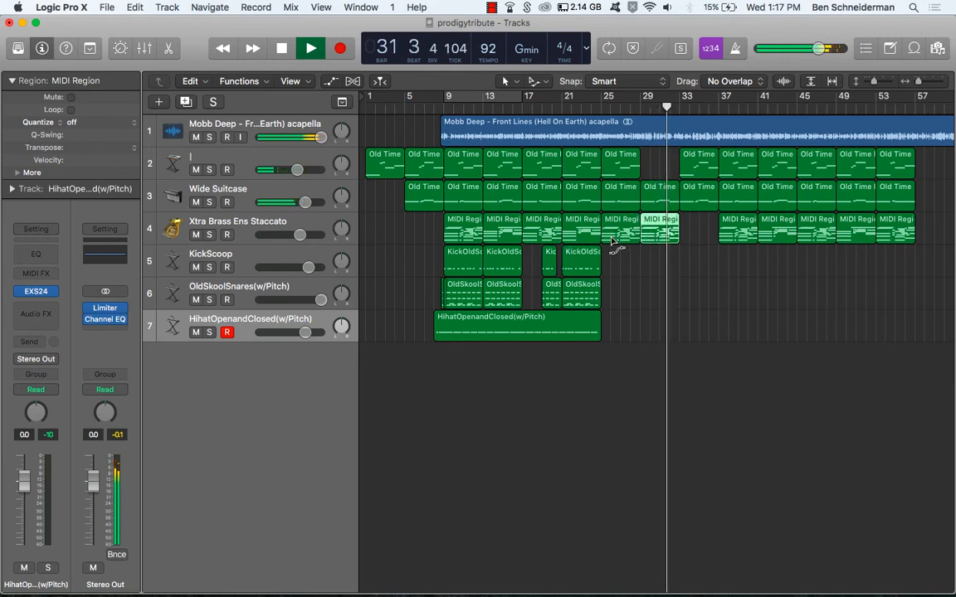
# Step: Delete track 2's Old Time Radio region at bar 33, keeping its automation, and repeat the Xtra Brass region from bar 29 into bar 33
pyautogui.click(697, 161)
pyautogui.press('Delete')
pyautogui.click(516, 219)
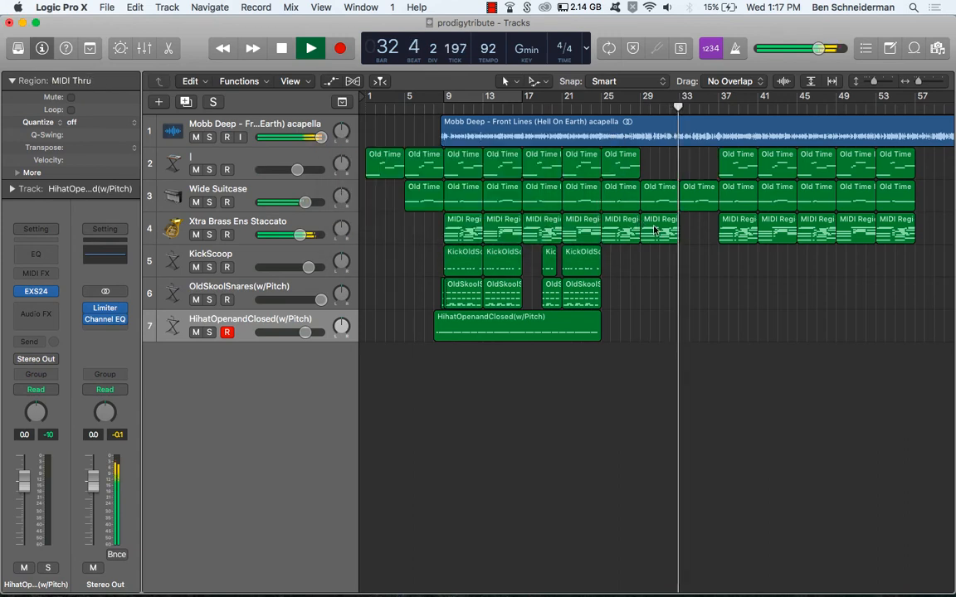
pyautogui.click(653, 231)
pyautogui.press('super+r')
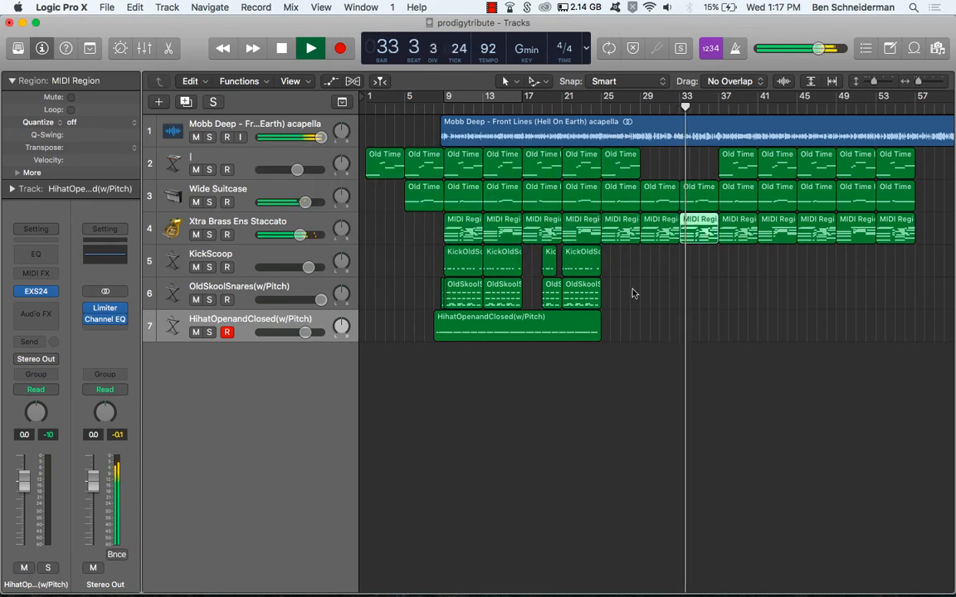
# Step: Repeat the hi-hat region after bar 25 and trim the copy at both ends so it spans bars 29 to 37
pyautogui.click(560, 328)
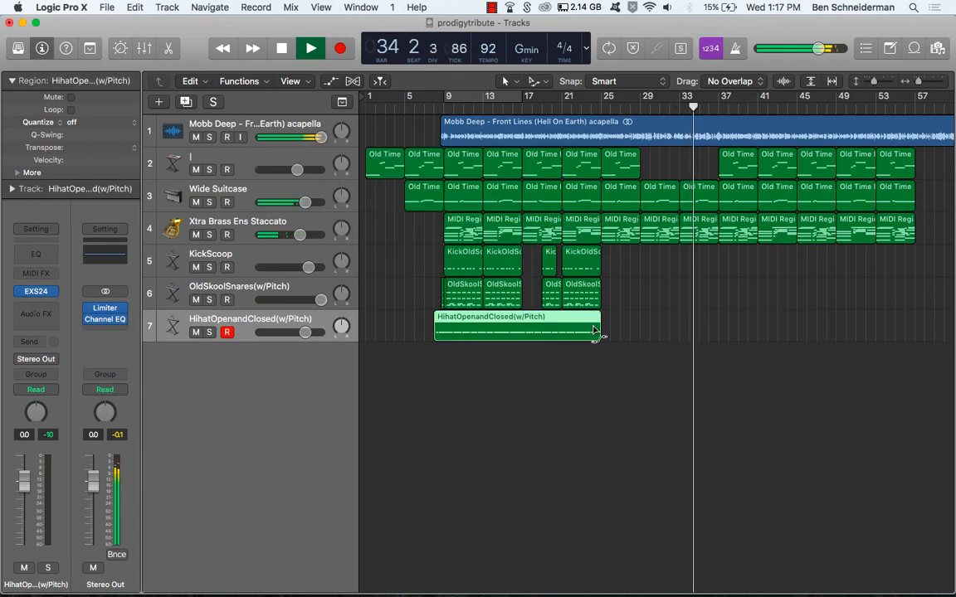
pyautogui.press('super+r')
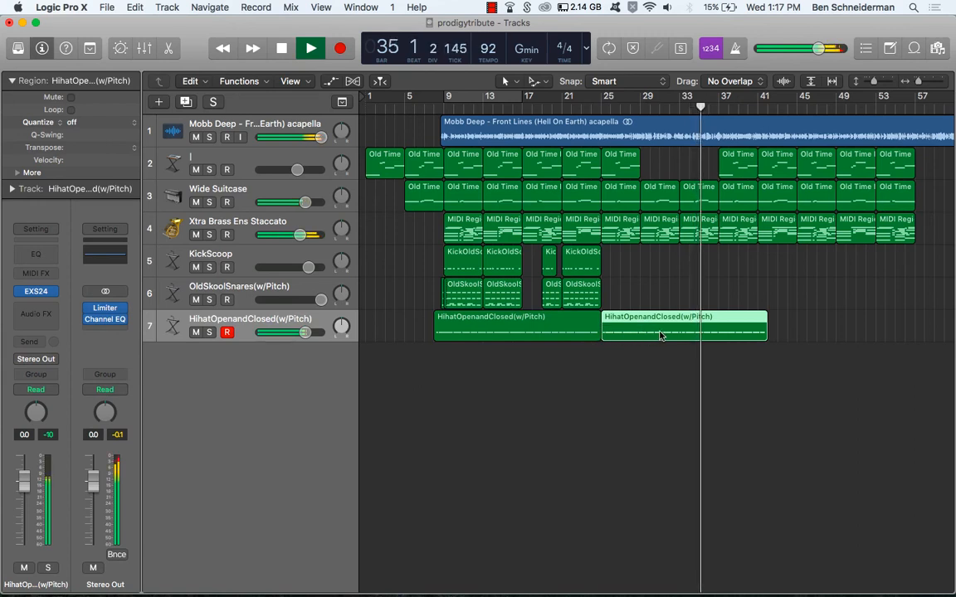
pyautogui.moveTo(764, 336); pyautogui.dragTo(718, 331)
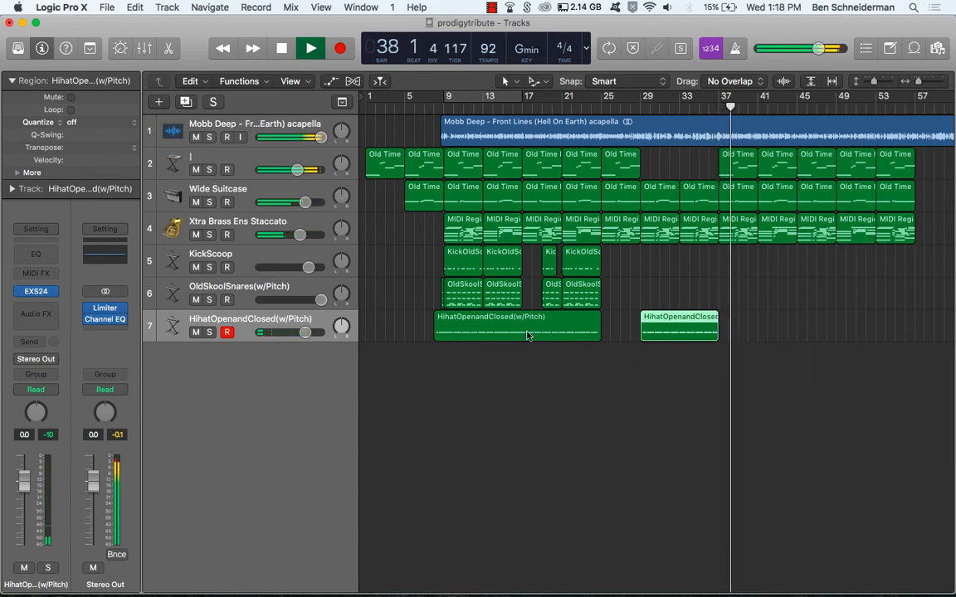
# Step: Copy the first hi-hat region further along its track, trim the copy's start to make it 16 bars long, and move it to bar 37
pyautogui.moveTo(529, 334); pyautogui.dragTo(833, 334)
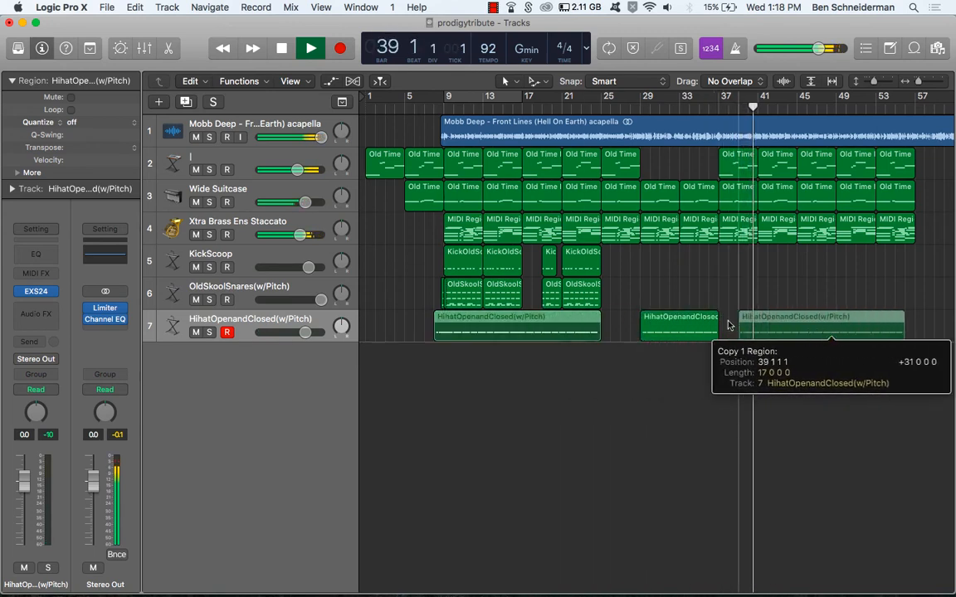
pyautogui.moveTo(729, 326); pyautogui.dragTo(729, 325)
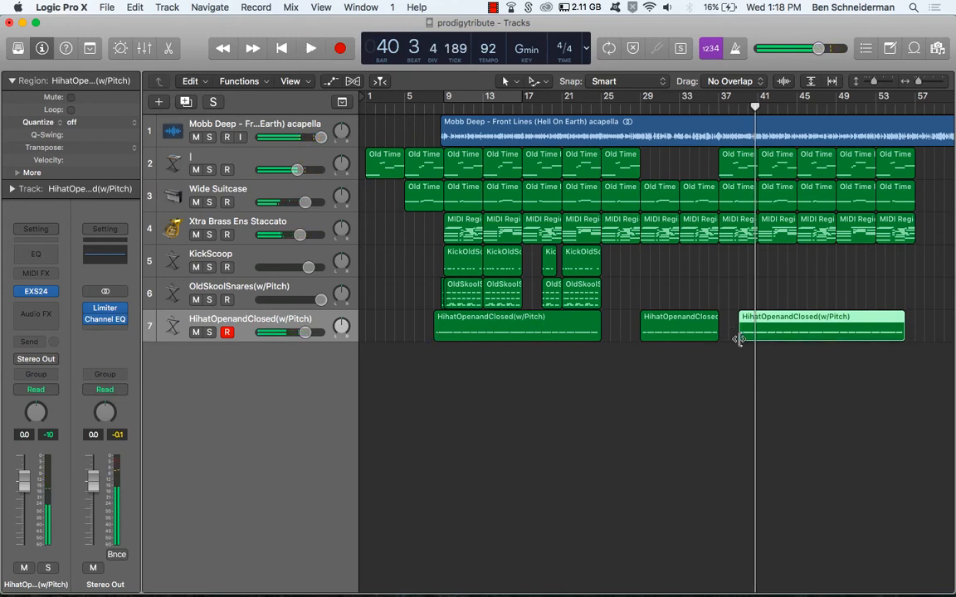
pyautogui.moveTo(742, 336); pyautogui.dragTo(749, 328)
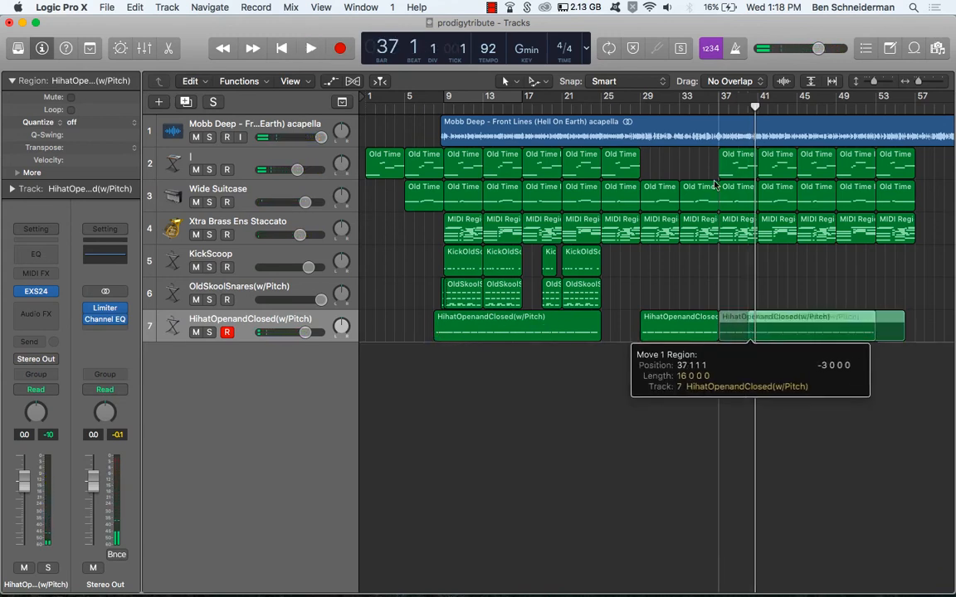
# Step: Start playback near bar 9 and copy all the kick and snare regions from bars 9–25 to bar 37
pyautogui.click(440, 111)
pyautogui.press('space')
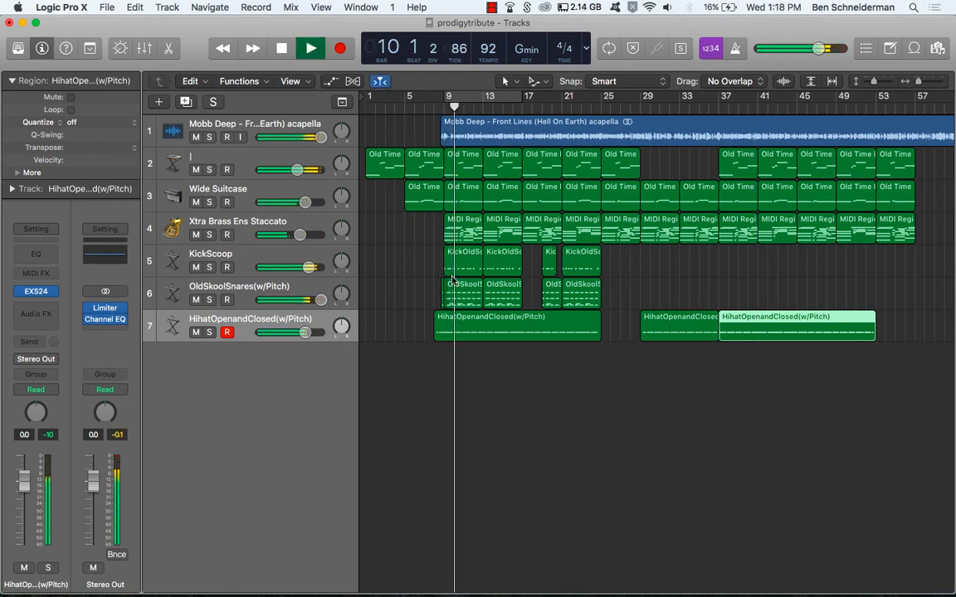
pyautogui.moveTo(612, 296); pyautogui.dragTo(455, 269)
pyautogui.moveTo(513, 268); pyautogui.dragTo(795, 266)
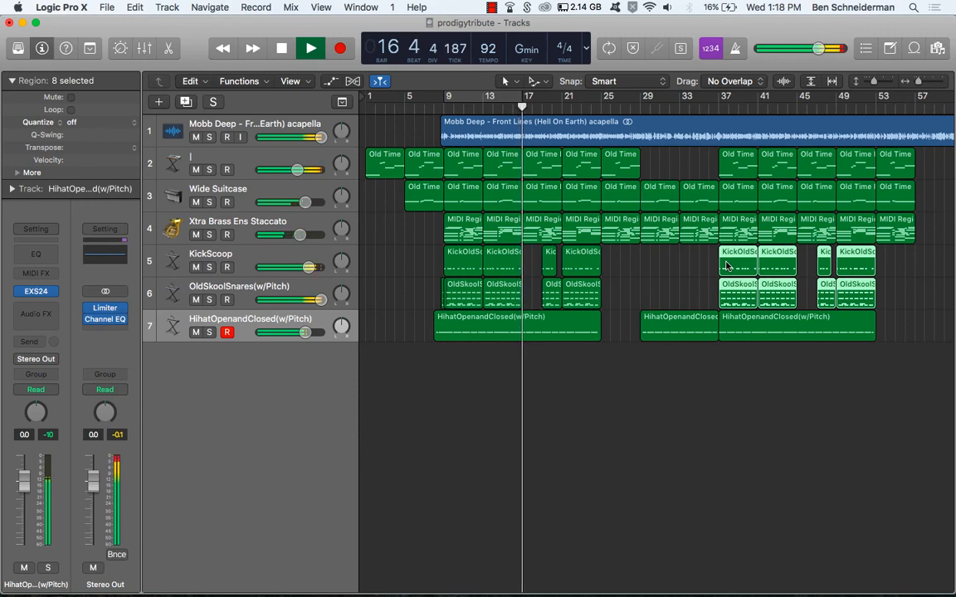
# Step: Create a new software instrument track below the hi-hats and load the 808Long instrument in a stereo EXS24 sampler
pyautogui.doubleClick(240, 388)
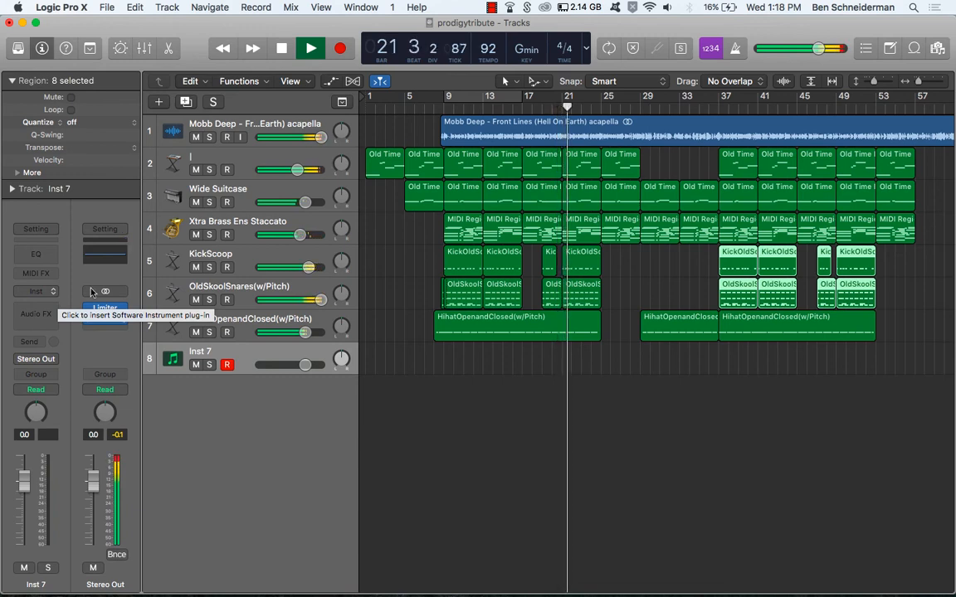
pyautogui.click(622, 163)
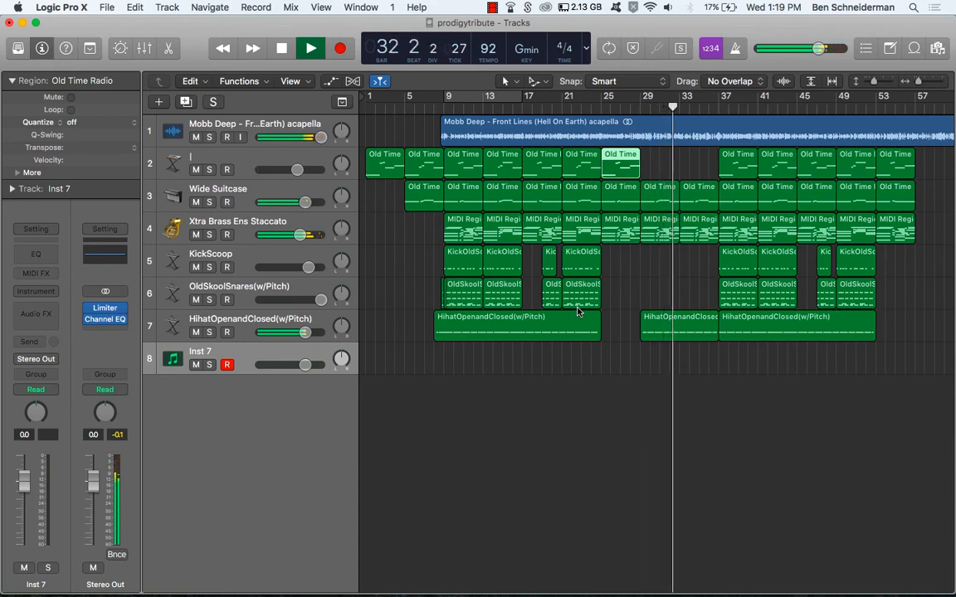
pyautogui.click(36, 290)
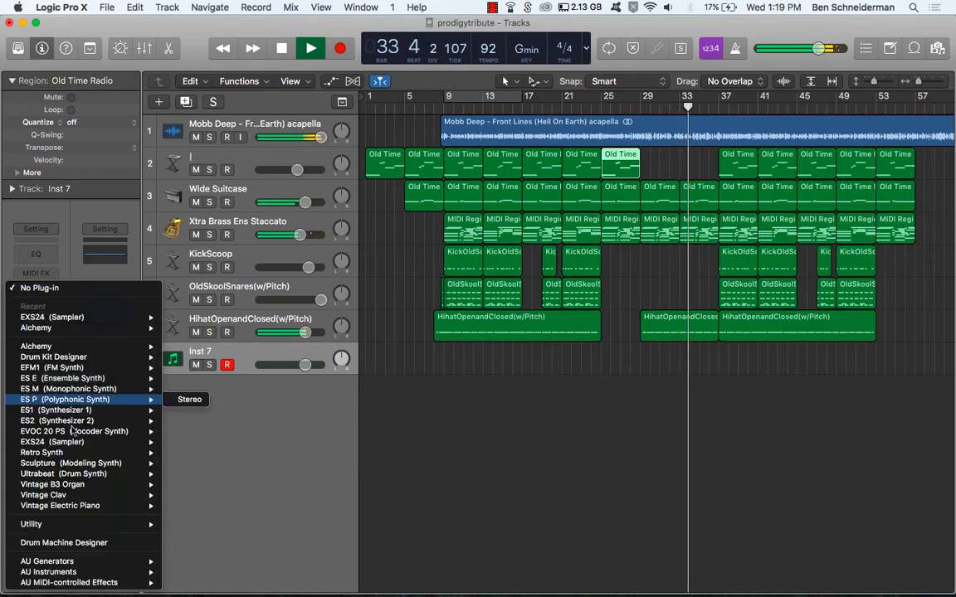
pyautogui.moveTo(99, 442)
pyautogui.click(190, 453)
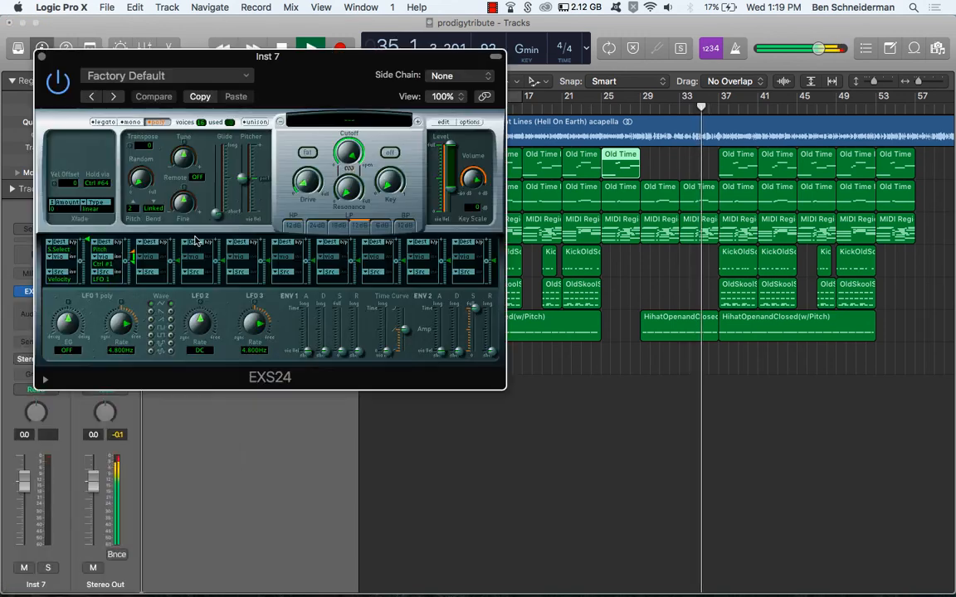
pyautogui.click(352, 123)
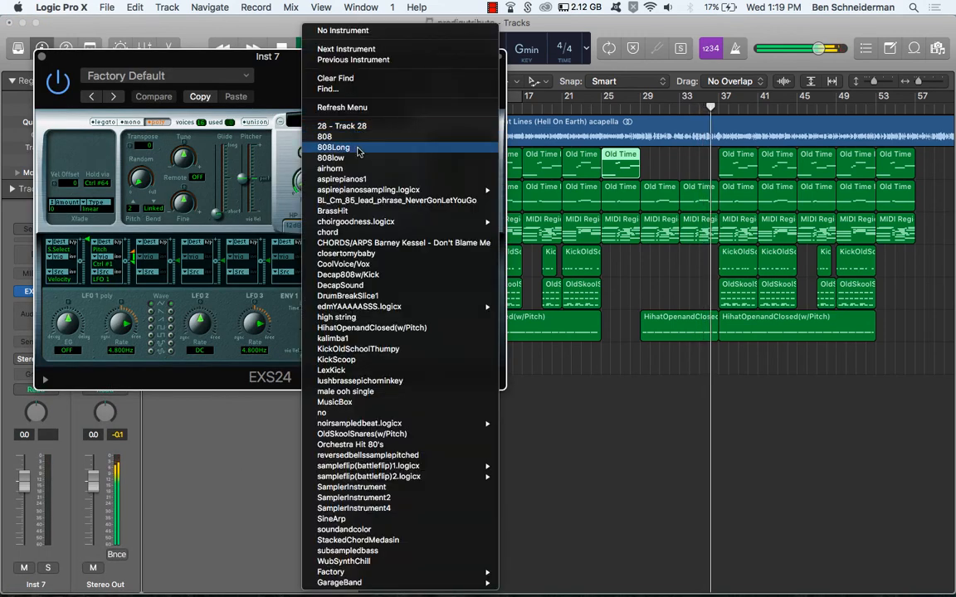
pyautogui.click(358, 148)
# Step: Show Musical Typing for the 808Long track, stop playback, and raise the octave to C5 while testing notes
pyautogui.press('super+l')
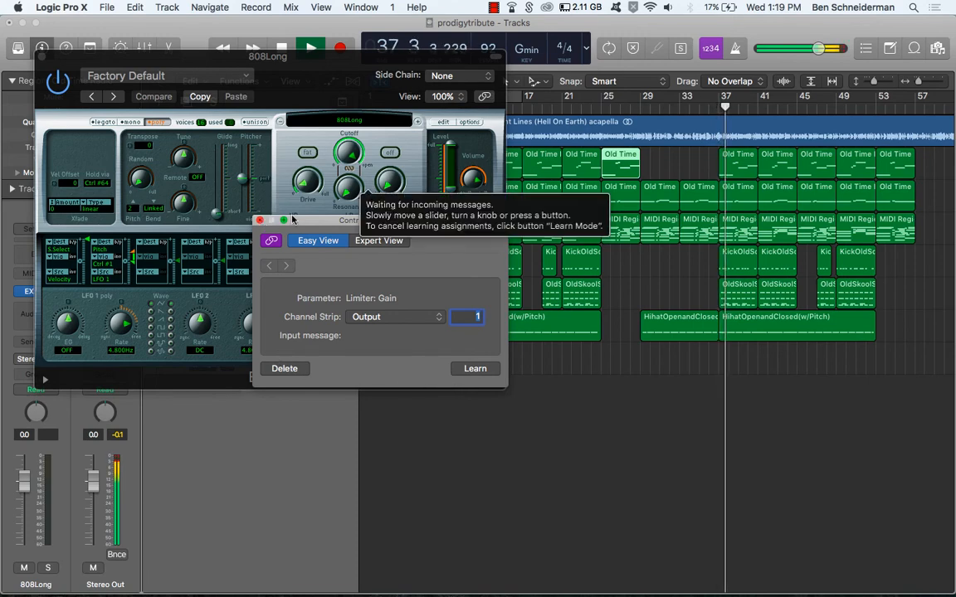
pyautogui.press('super+l')
pyautogui.press('super+k')
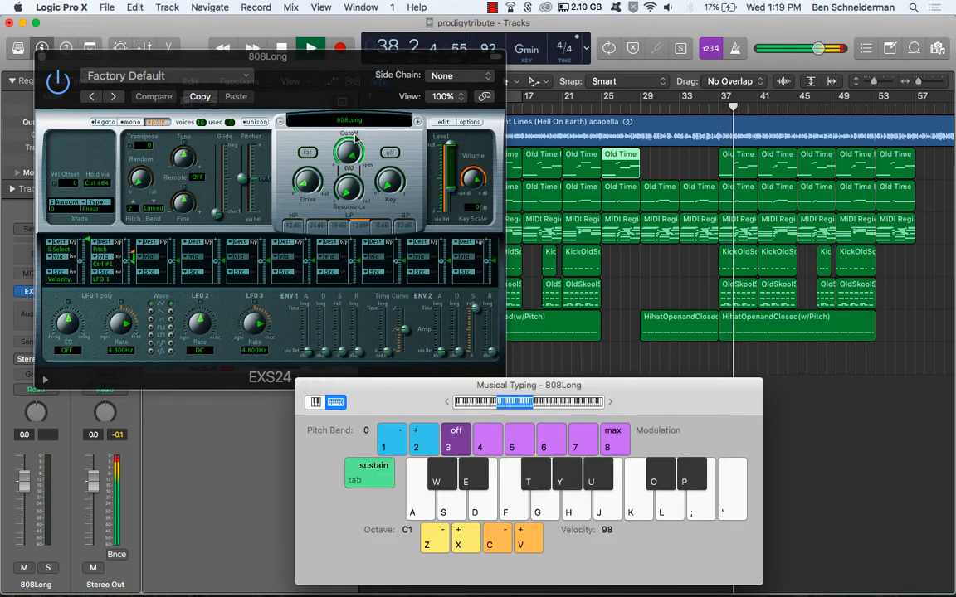
pyautogui.press('k')
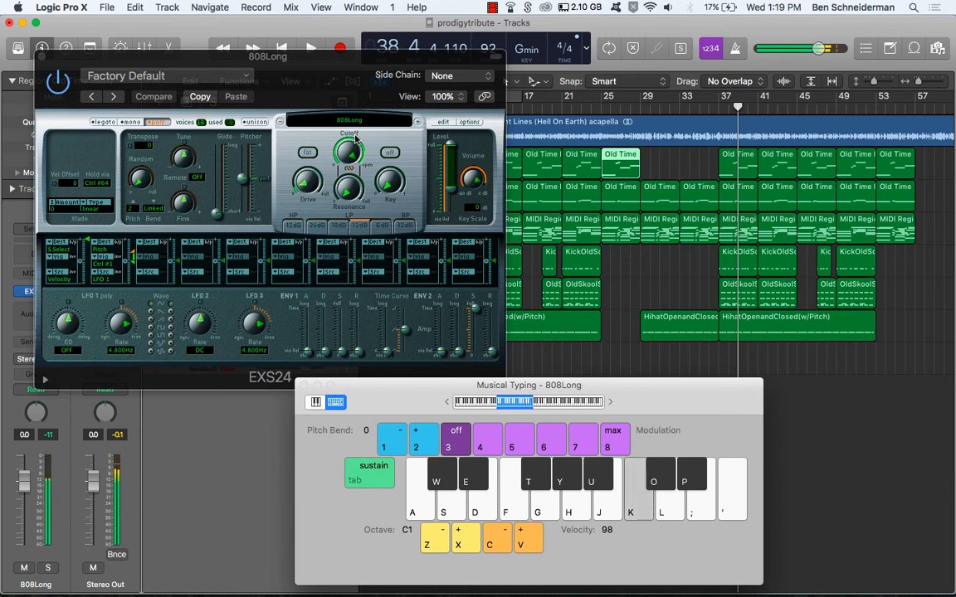
pyautogui.press('x')
pyautogui.press('x')
pyautogui.press('k')
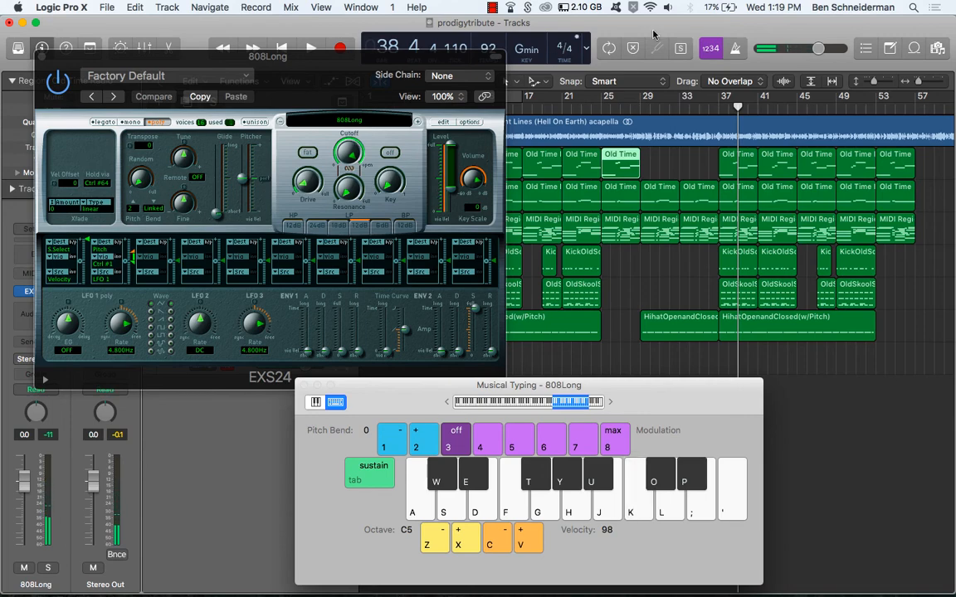
# Step: Compare the 808Long's pitch with the Wide Suitcase track by playing a note on each, and close the EXS24 window
pyautogui.moveTo(274, 67); pyautogui.dragTo(654, 35)
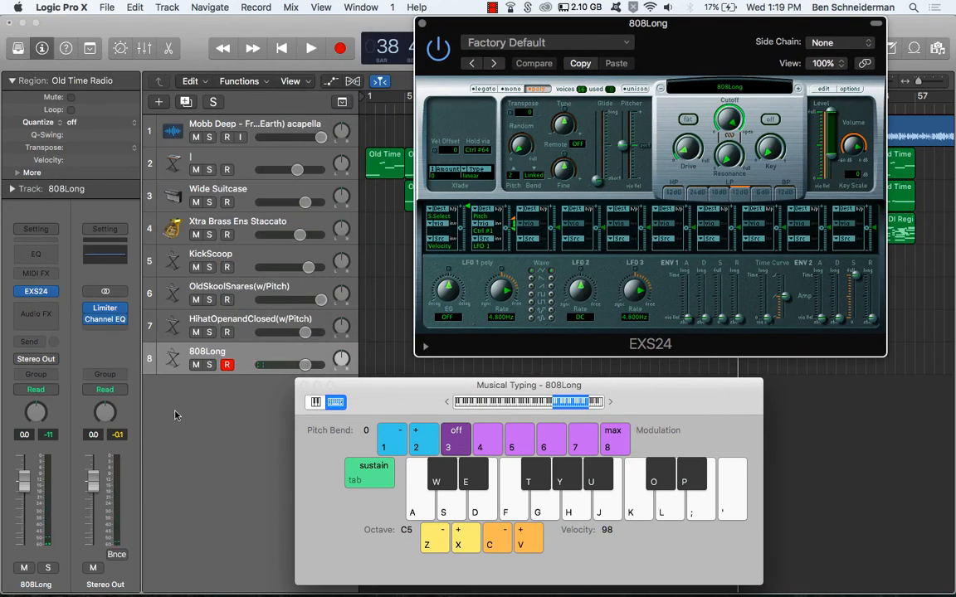
pyautogui.click(209, 197)
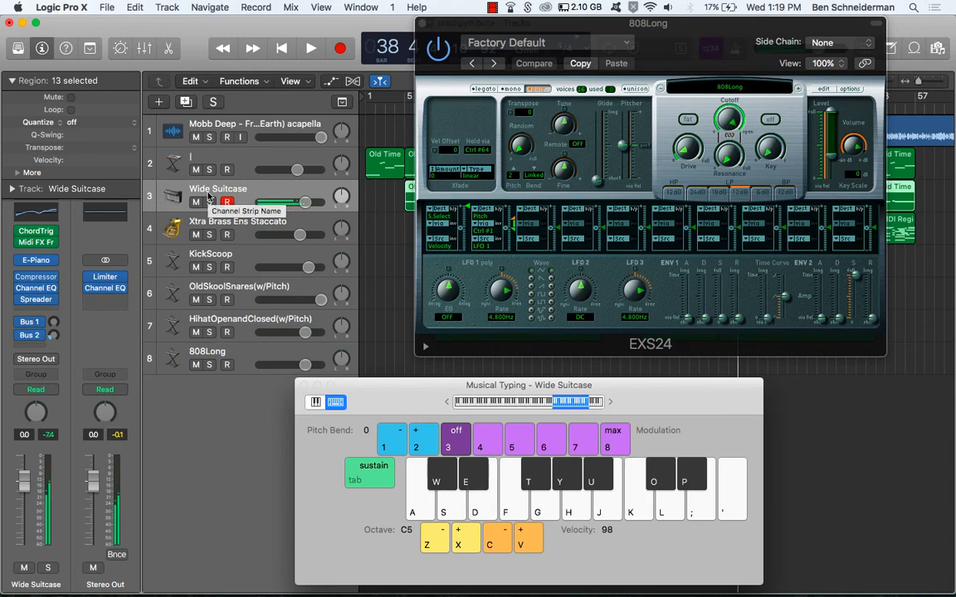
pyautogui.press('k')
pyautogui.click(241, 351)
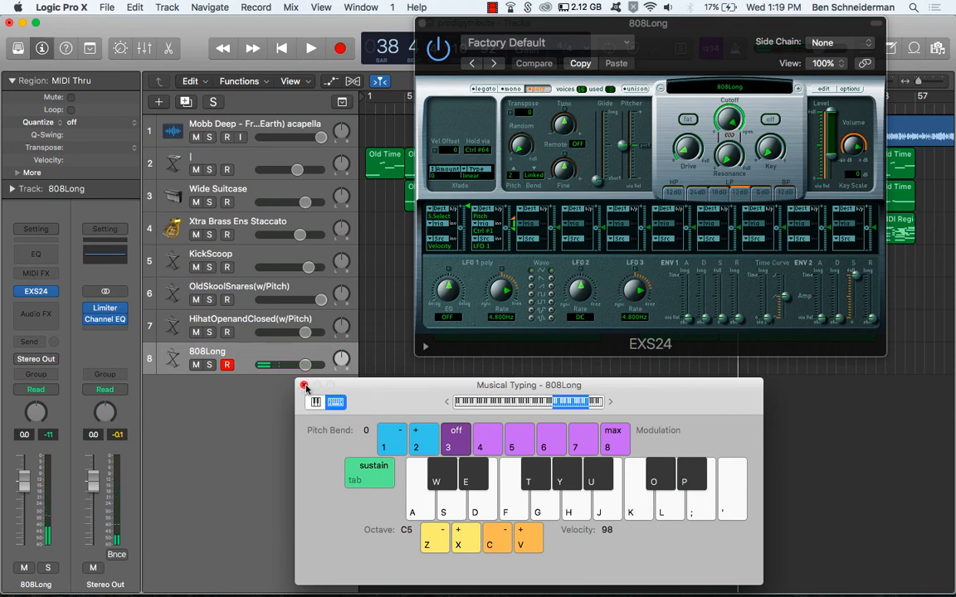
pyautogui.click(422, 24)
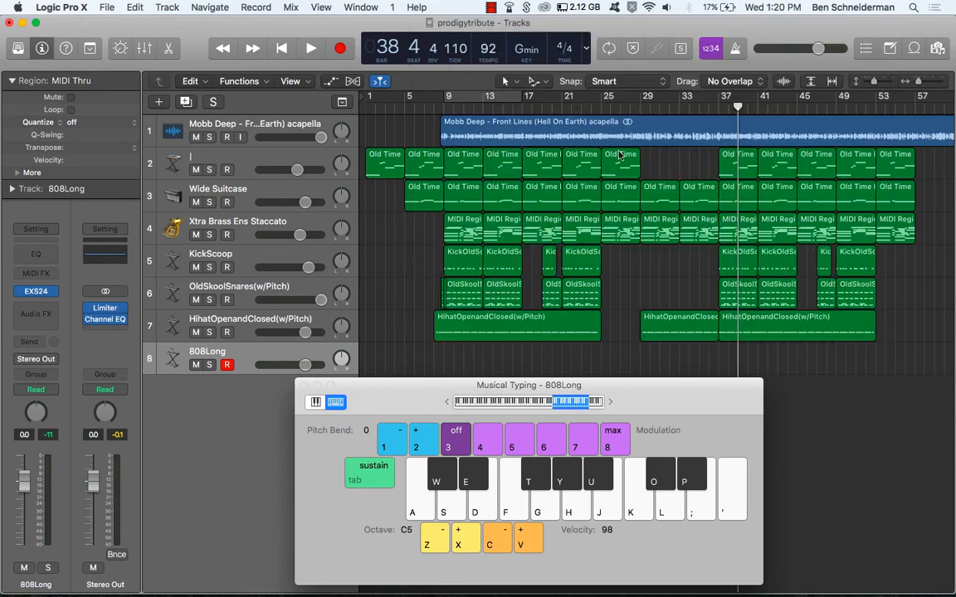
pyautogui.press('h')
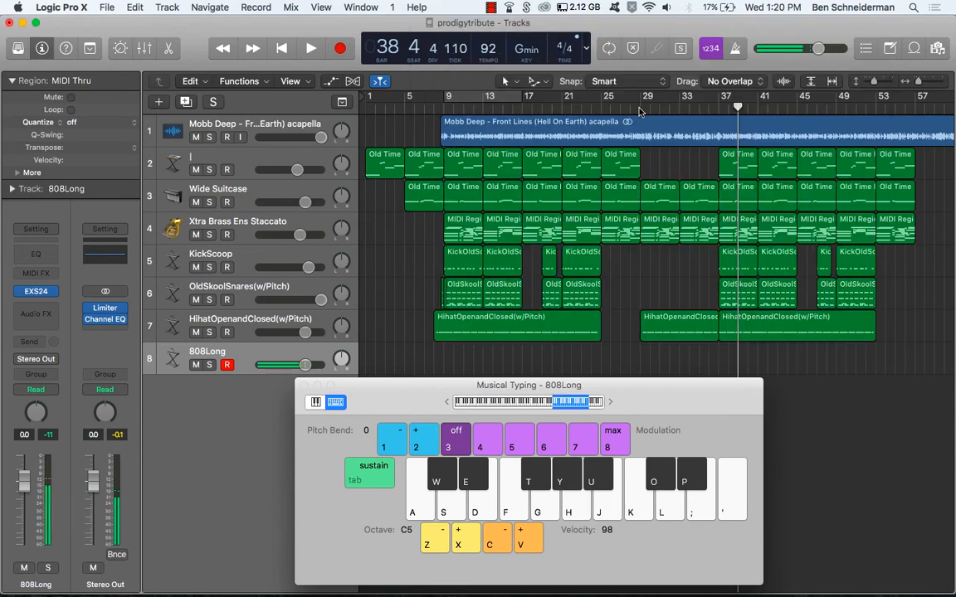
# Step: Solo the acapella, Wide Suitcase and 808Long tracks, with playback running from bar 9
pyautogui.click(444, 107)
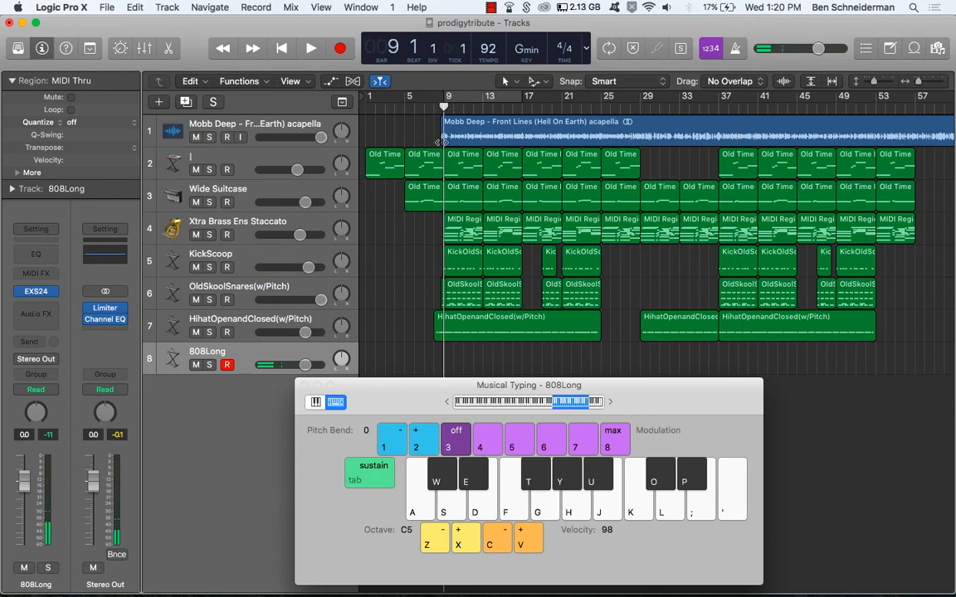
pyautogui.click(208, 137)
pyautogui.click(209, 203)
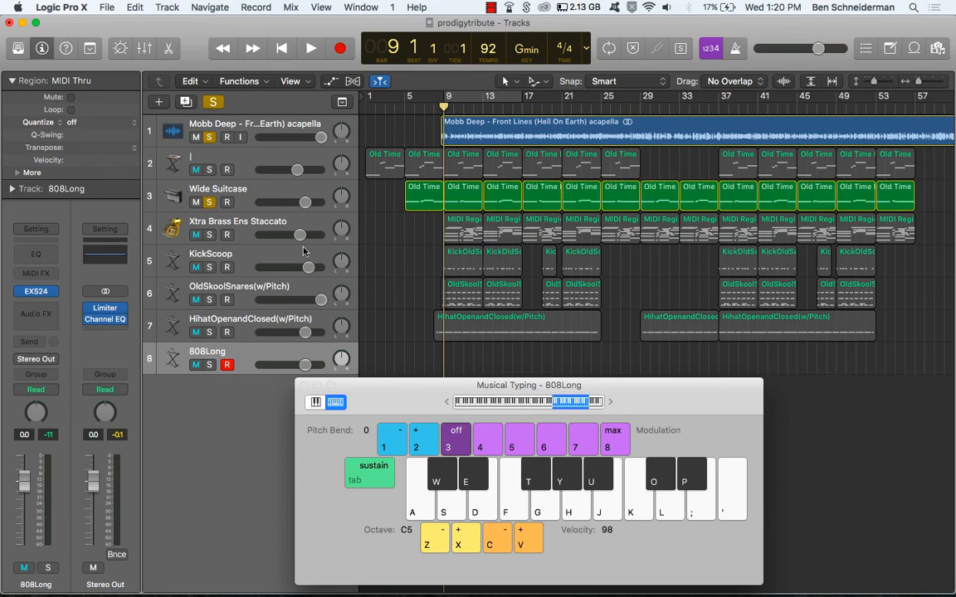
pyautogui.press('space')
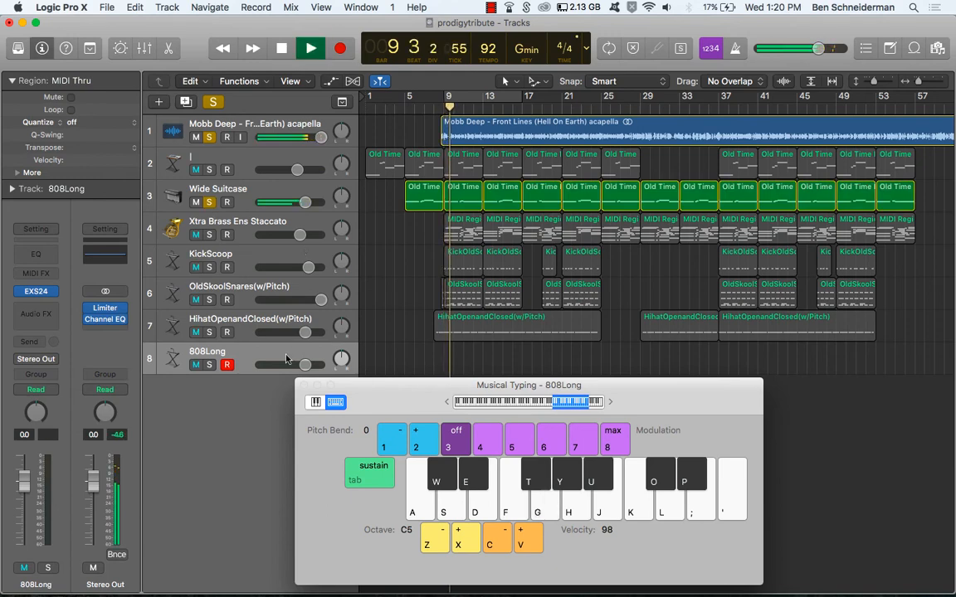
pyautogui.click(210, 365)
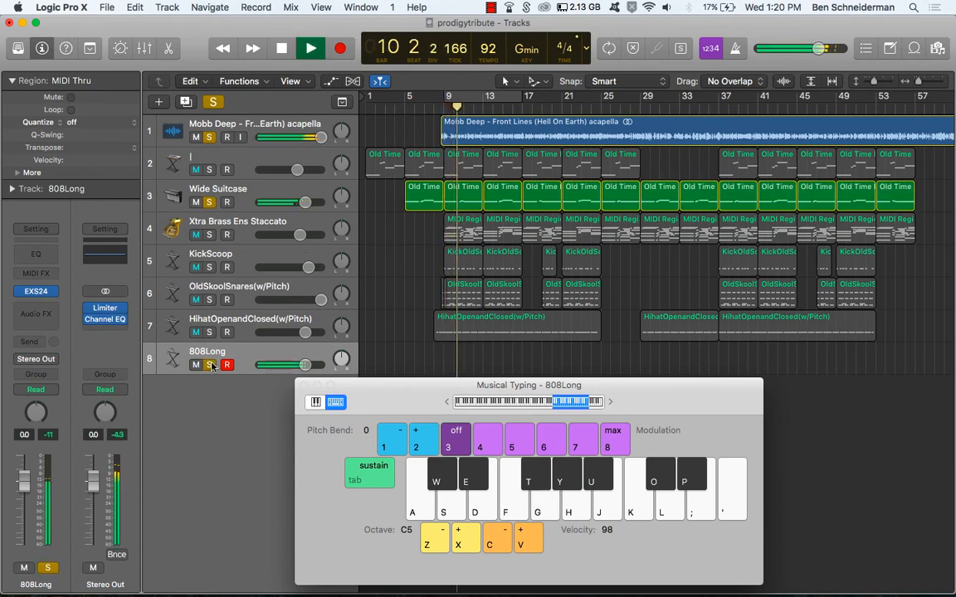
# Step: Try out an 808Long bass line over the soloed tracks using notes from F to A#, without recording, and stop playback
pyautogui.press('g')
pyautogui.press('u')
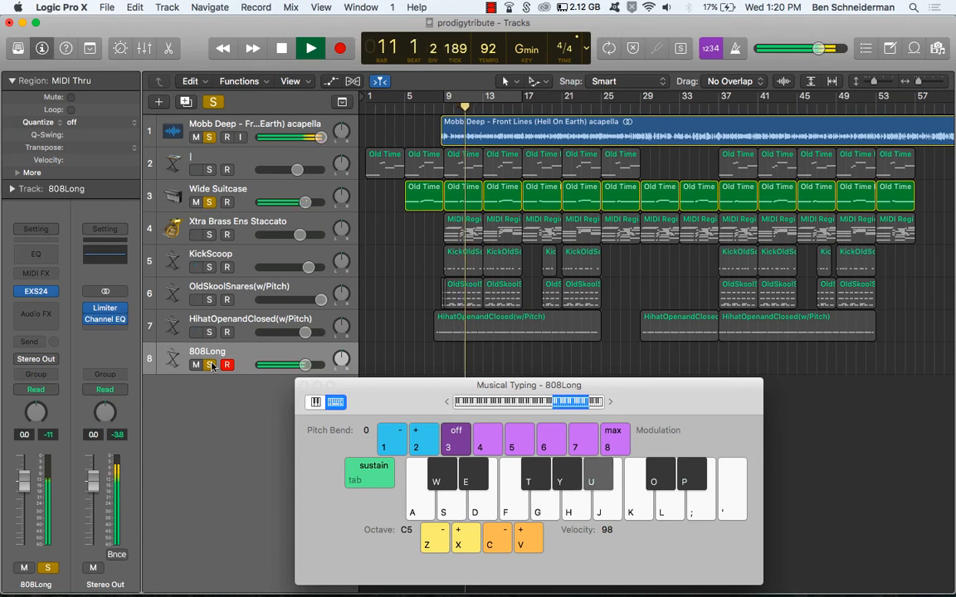
pyautogui.press('h')
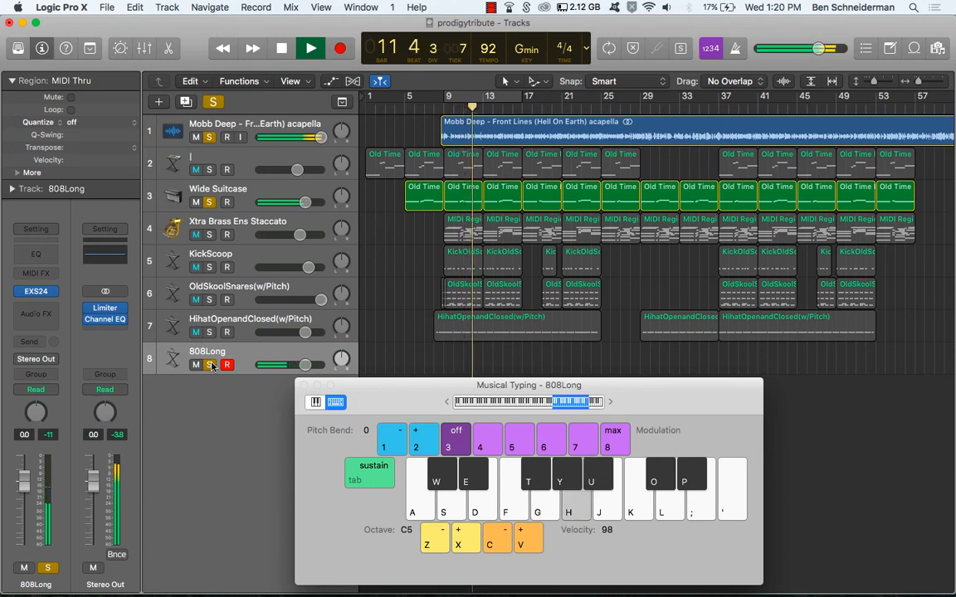
pyautogui.press('h')
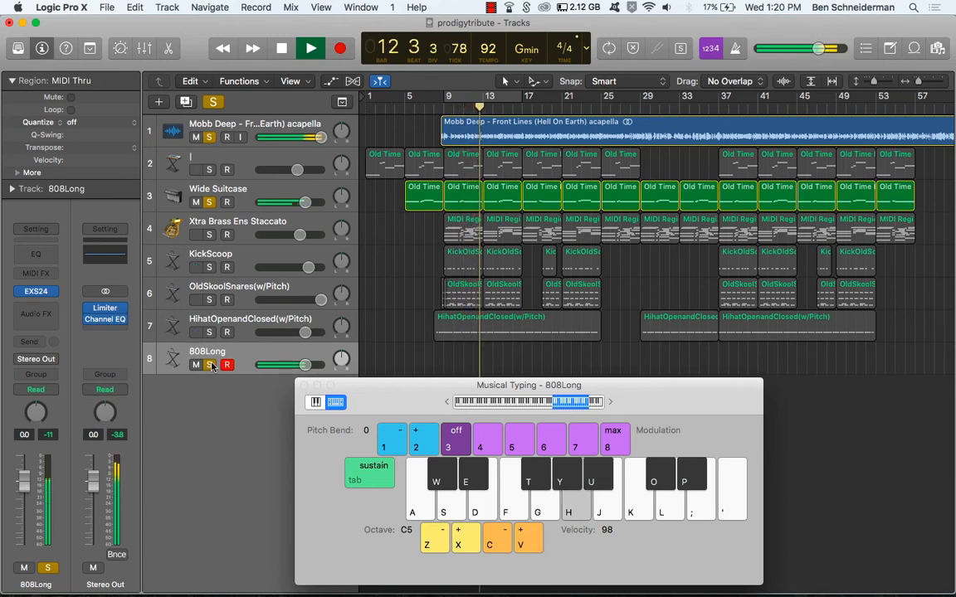
pyautogui.press('u')
pyautogui.press('h')
pyautogui.press('g')
pyautogui.press('t')
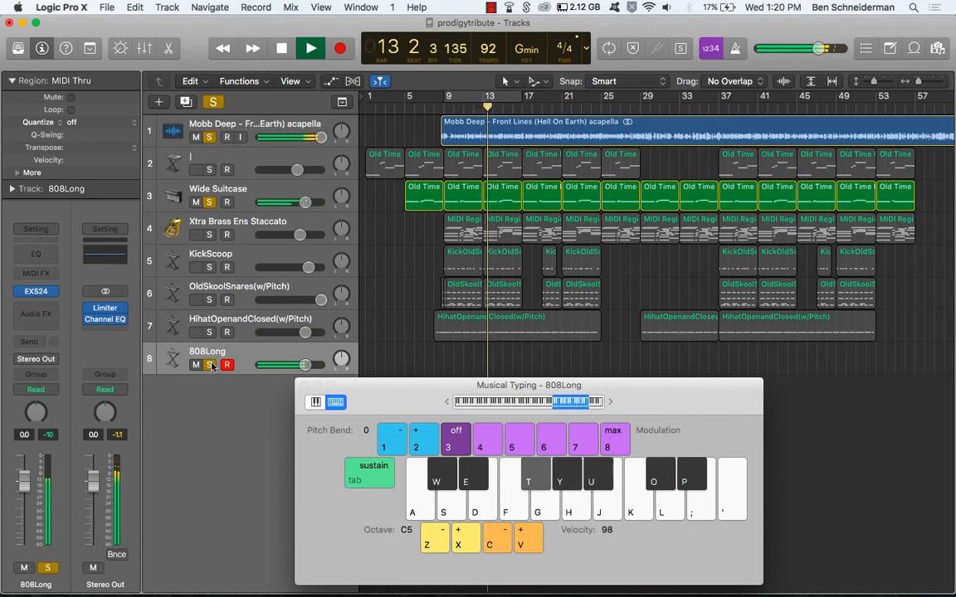
pyautogui.press('f')
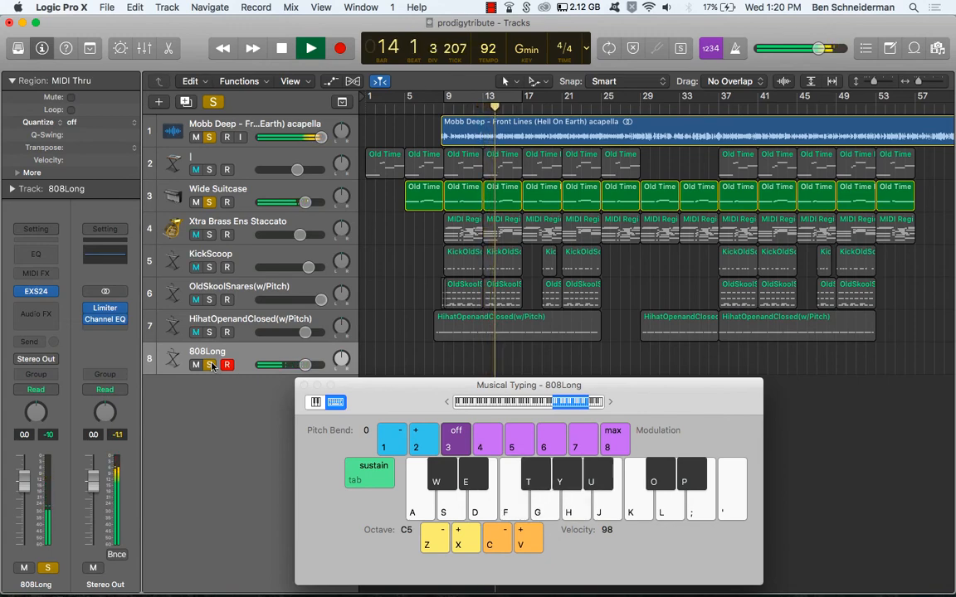
pyautogui.press('u')
pyautogui.press('h')
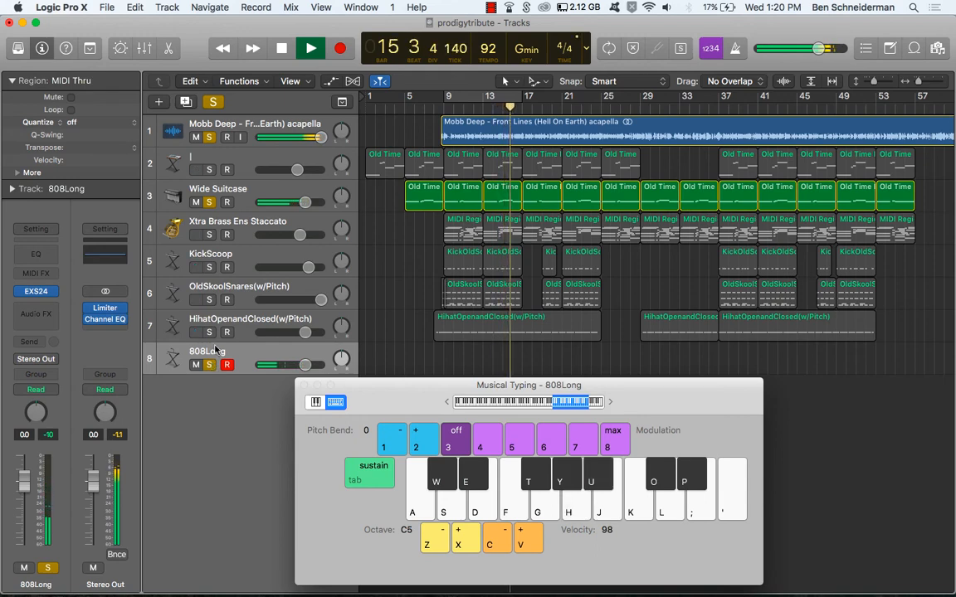
pyautogui.press('space')
# Step: Return the playhead to bar 9 and audition F and G bass notes on the 808Long track with playback stopped
pyautogui.click(446, 109)
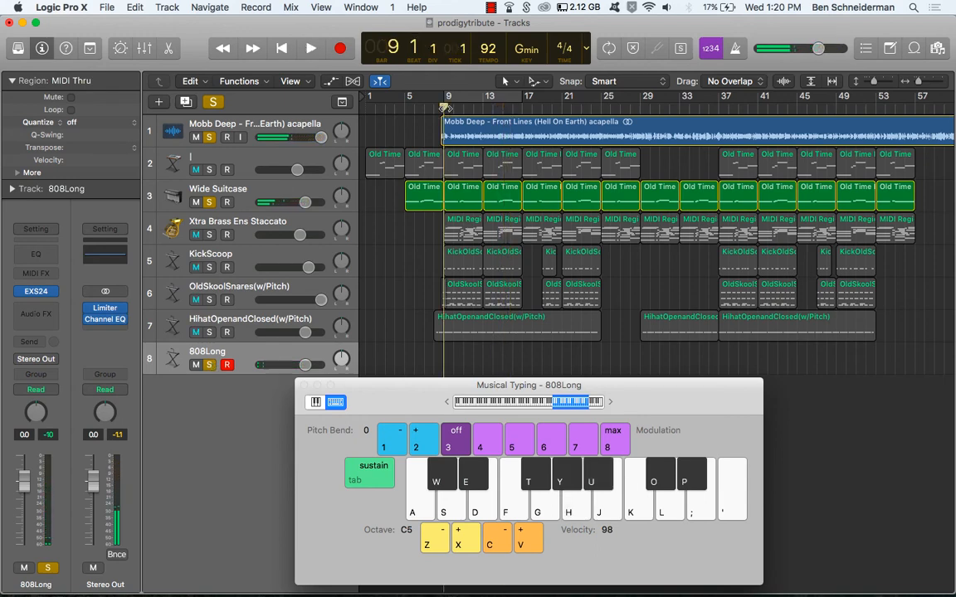
pyautogui.press('f')
pyautogui.press('f')
pyautogui.press('g')
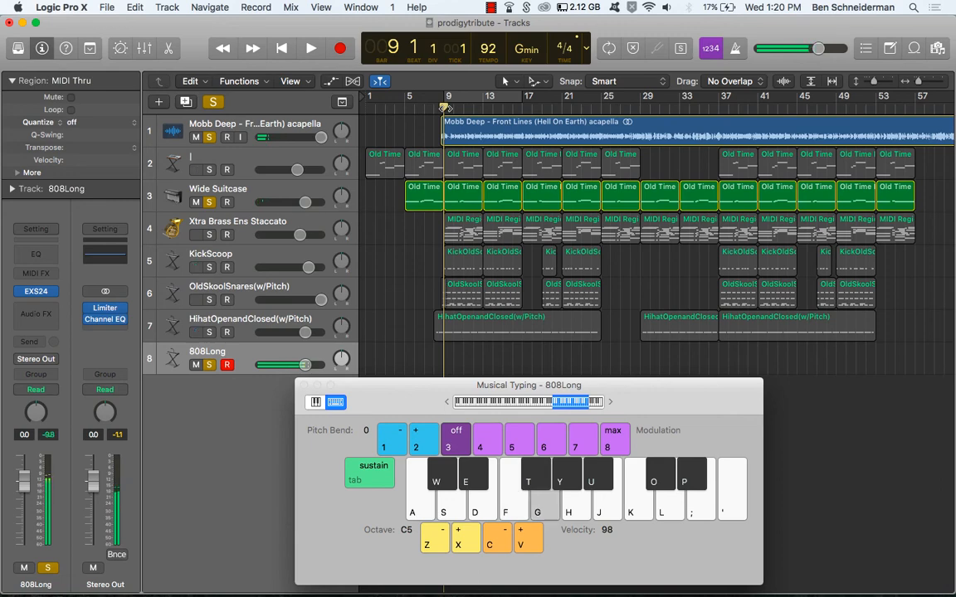
pyautogui.press('f')
pyautogui.press('i')
pyautogui.press('i')
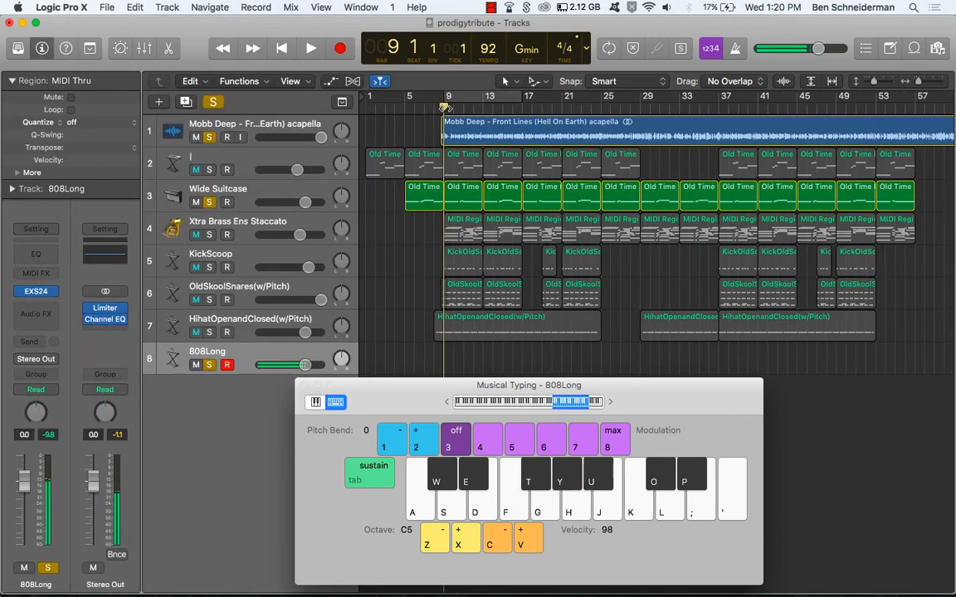
# Step: Rehearse an A# and G bass pattern on the 808Long track over playback from bar 9, without recording, and stop playback
pyautogui.press('space')
pyautogui.press('u')
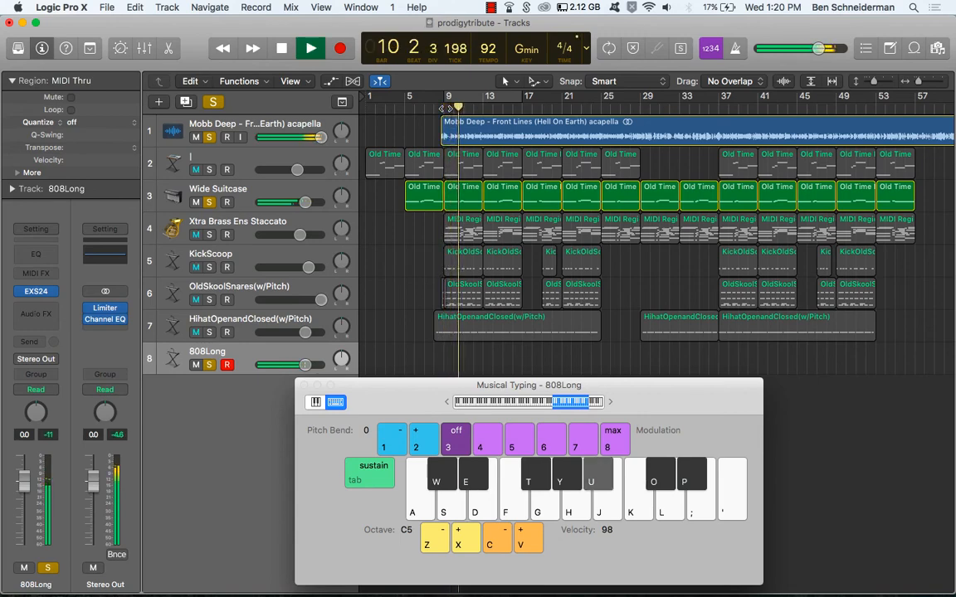
pyautogui.press('g')
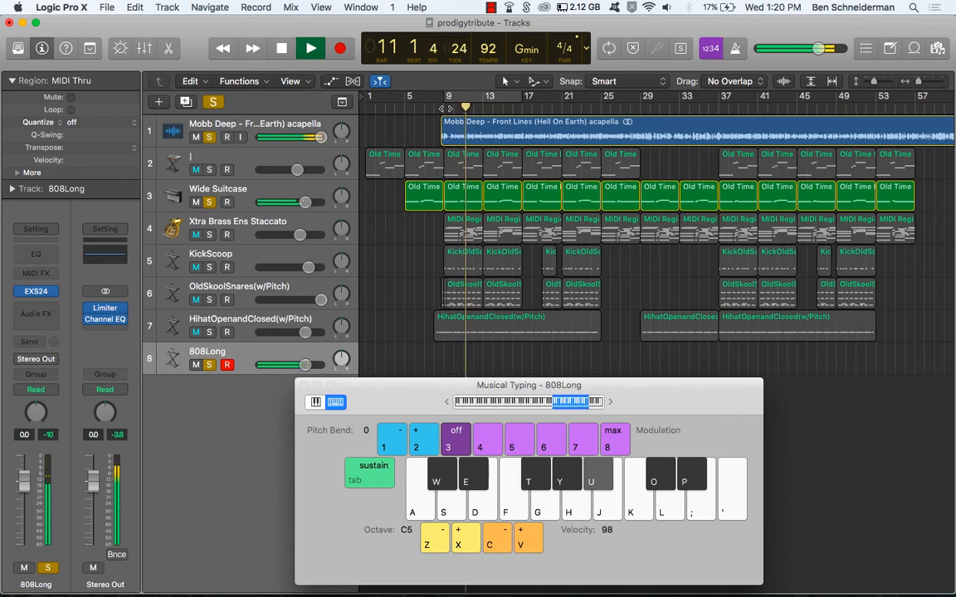
pyautogui.press('u')
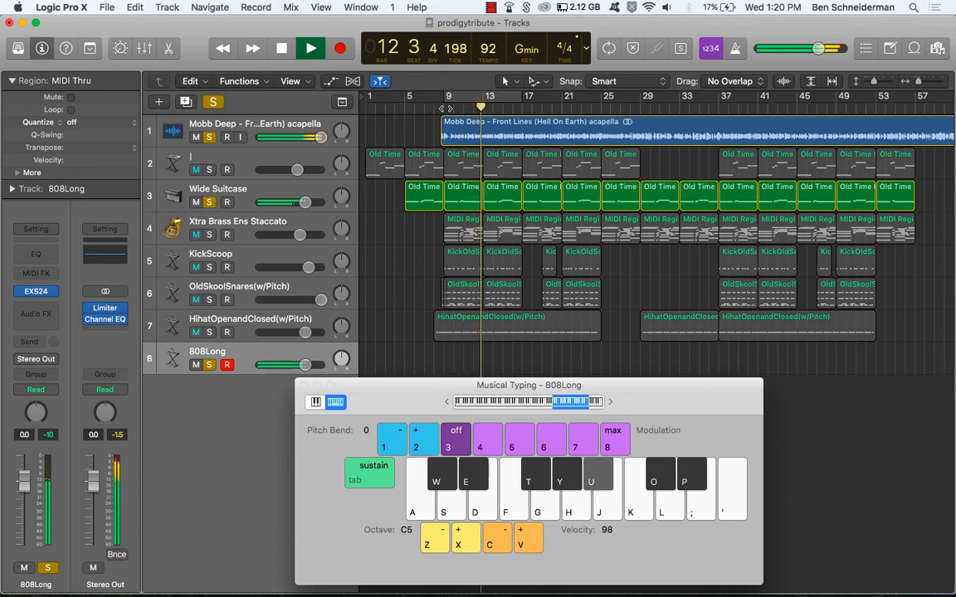
pyautogui.press('u')
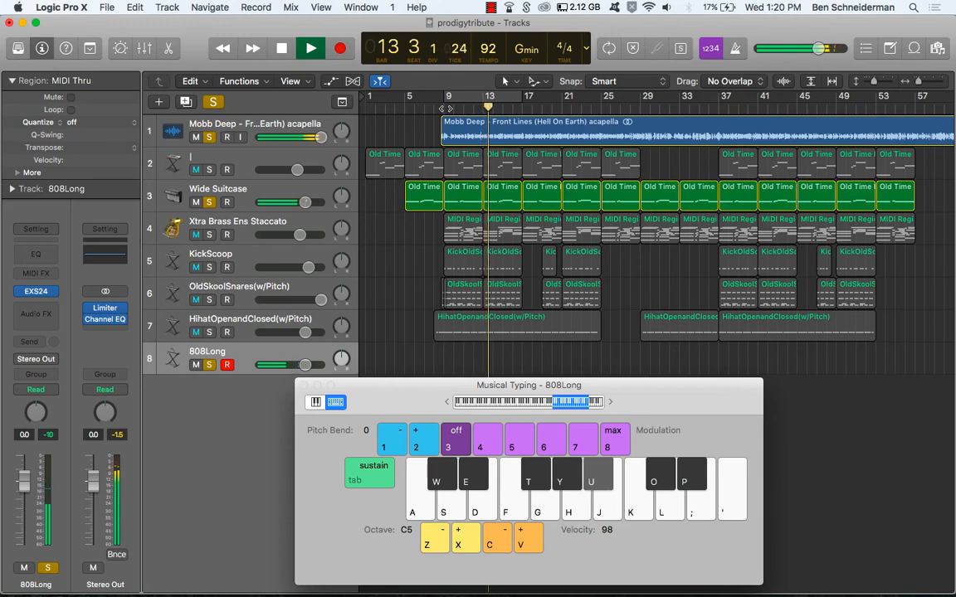
pyautogui.press('space')
pyautogui.click(444, 107)
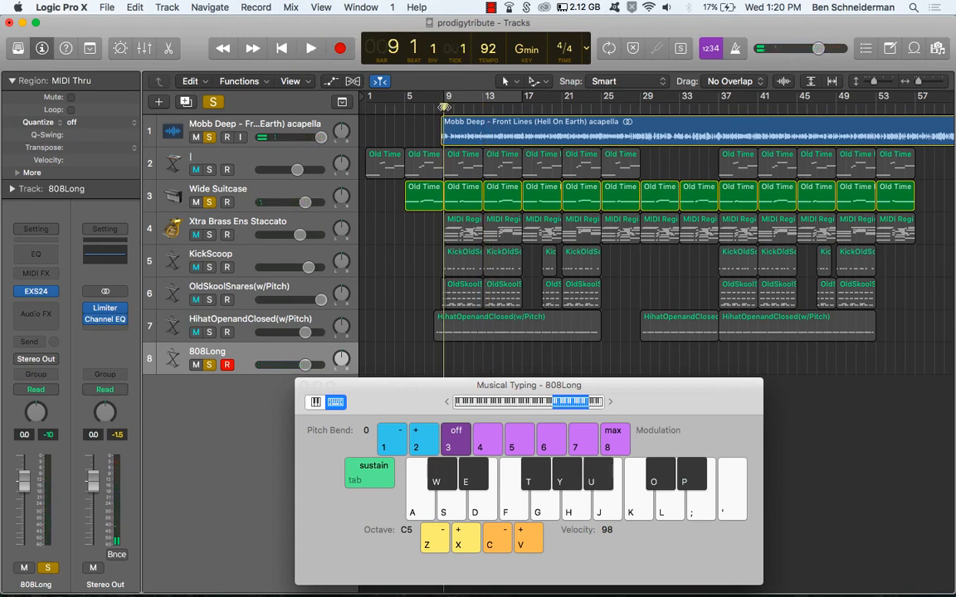
pyautogui.press('r')
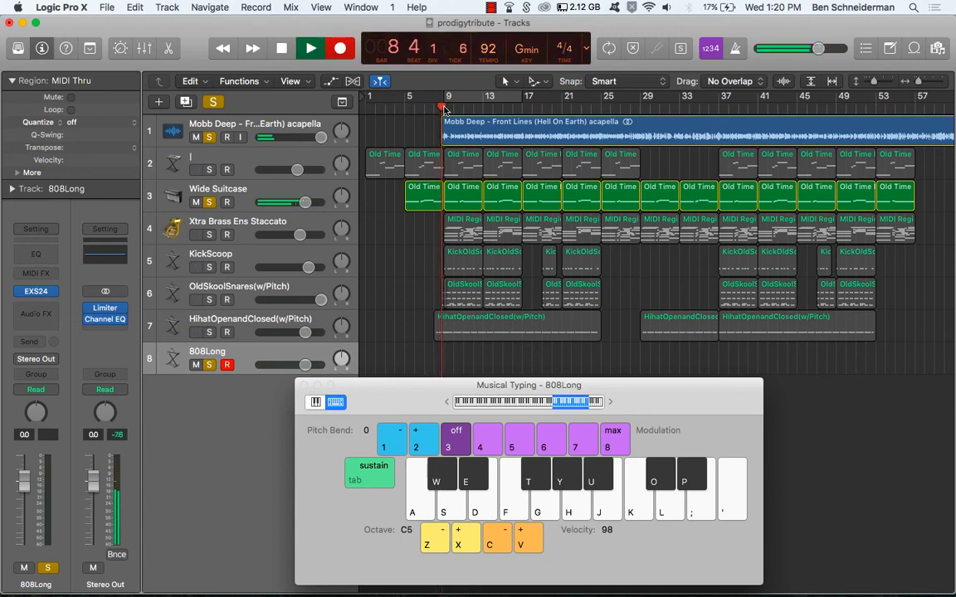
pyautogui.press('u')
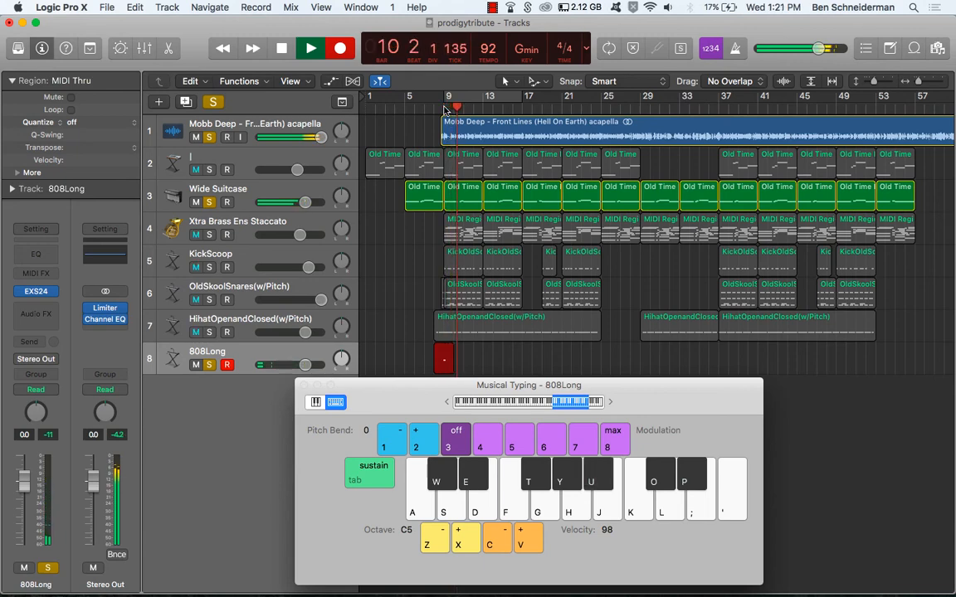
pyautogui.press('u')
pyautogui.press('y')
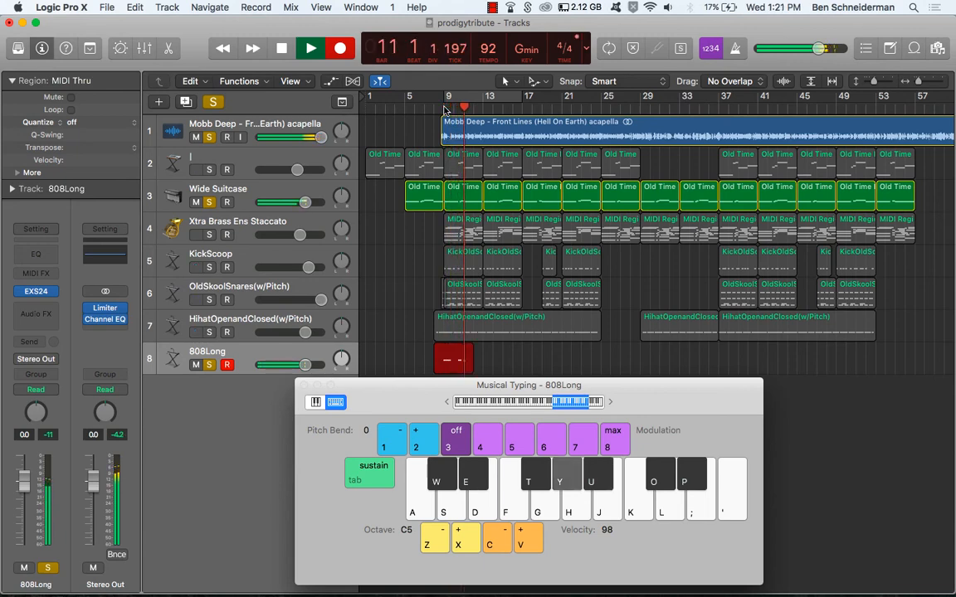
pyautogui.press('g')
pyautogui.press('space')
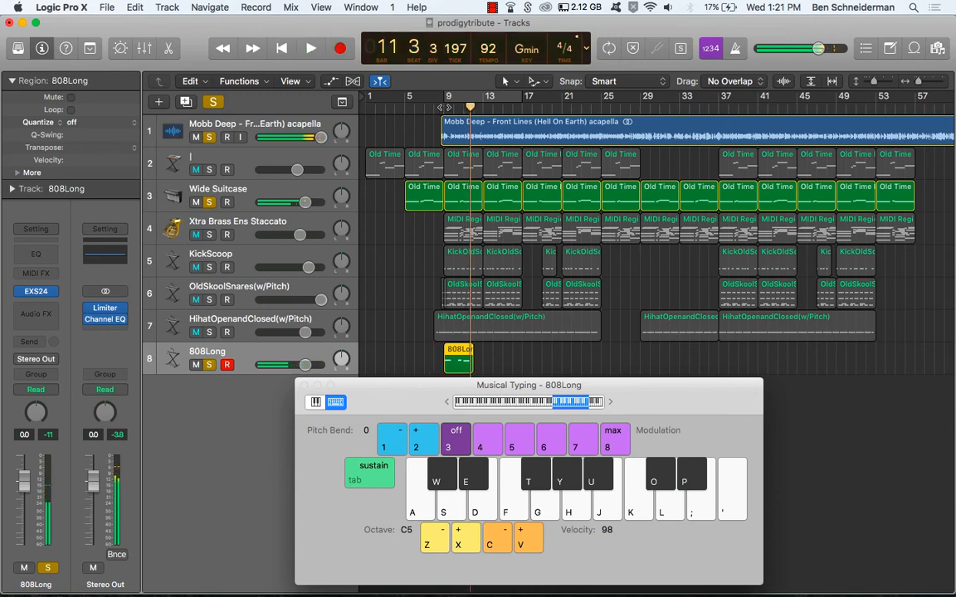
pyautogui.press('super+z')
# Step: Record a bass line of F, G, A and A# notes on the 808Long track from bar 9 through bar 24
pyautogui.click(444, 109)
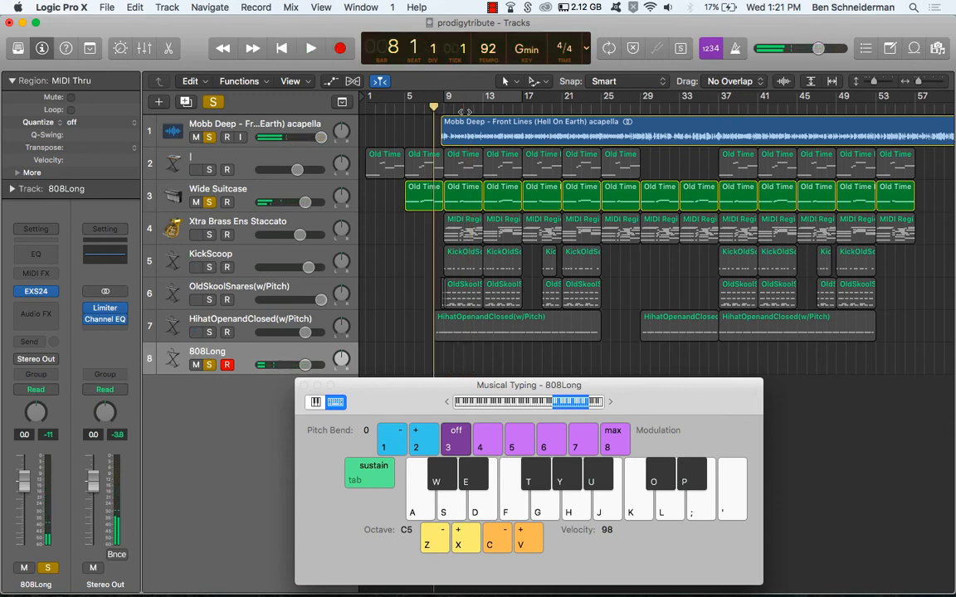
pyautogui.press('space')
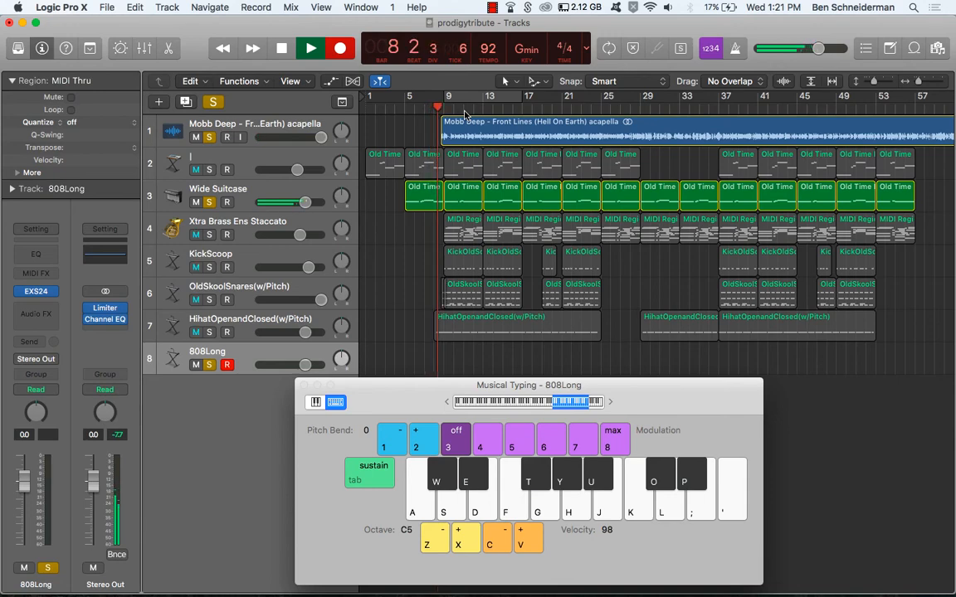
pyautogui.press('u')
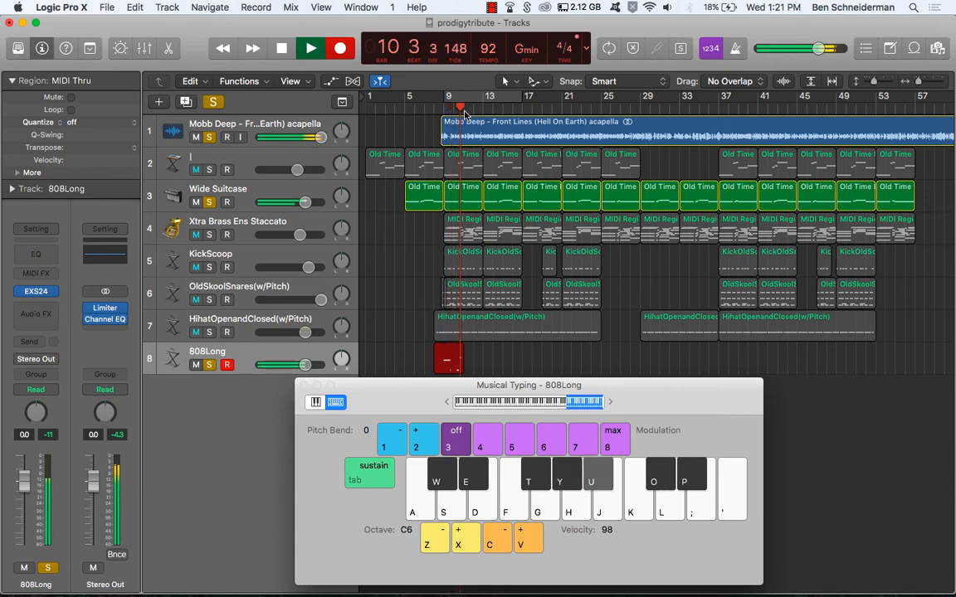
pyautogui.press('g')
pyautogui.press('f')
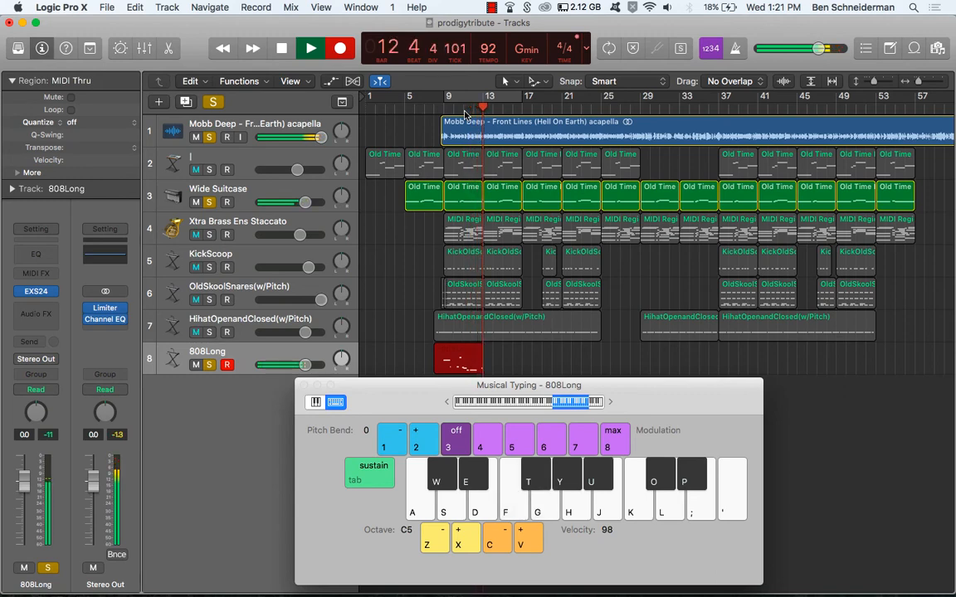
pyautogui.press('i')
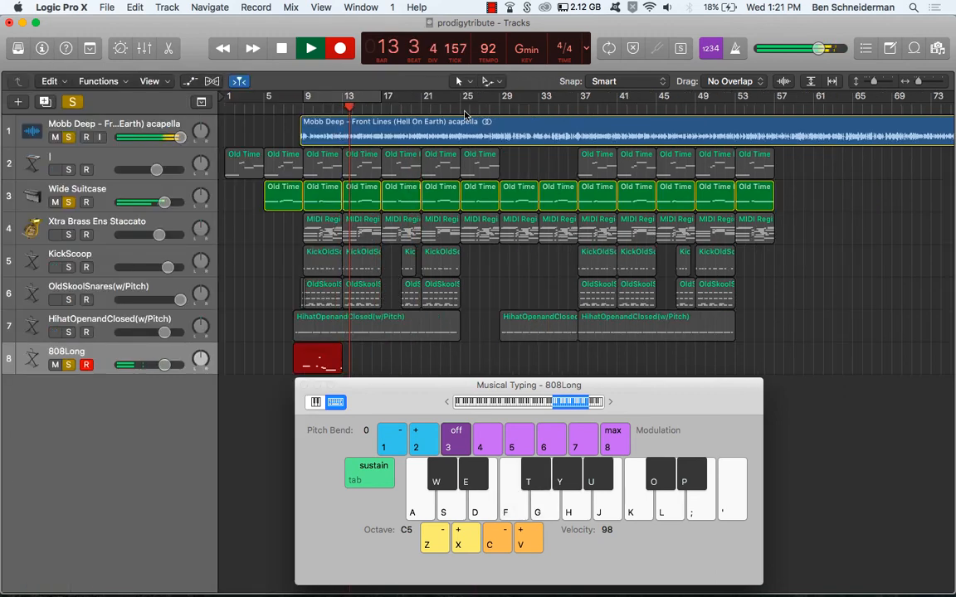
pyautogui.press('u')
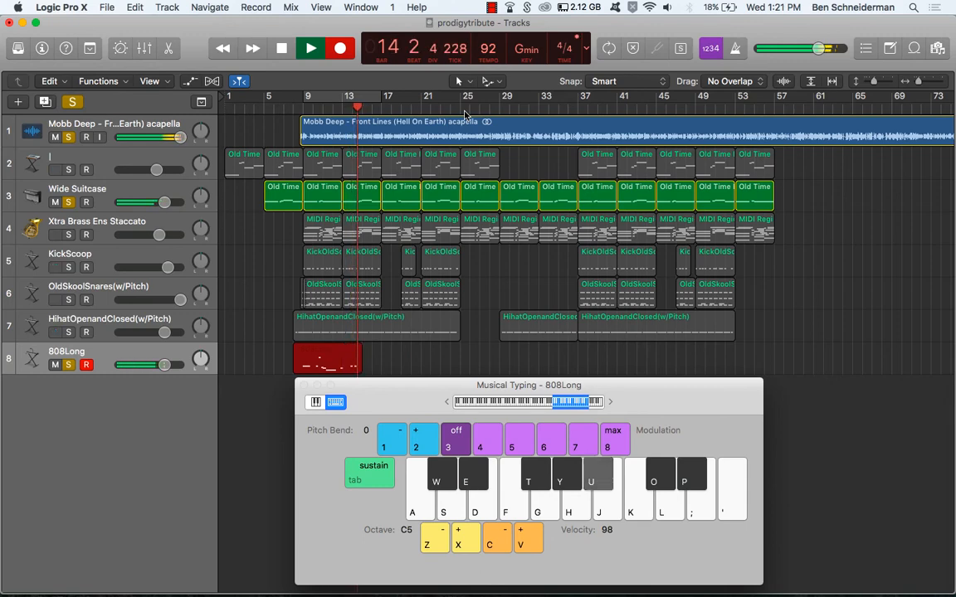
pyautogui.press('g')
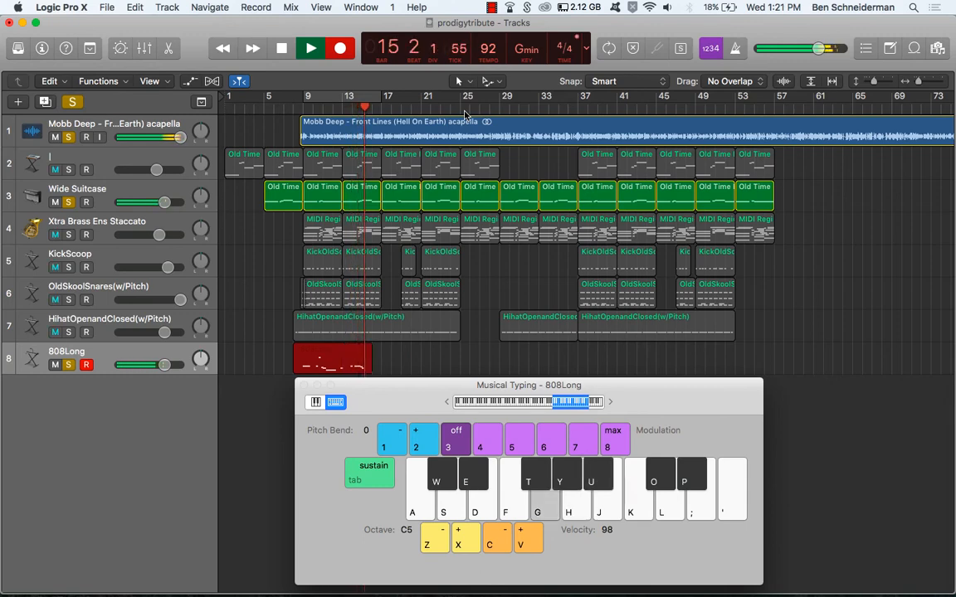
pyautogui.press('f')
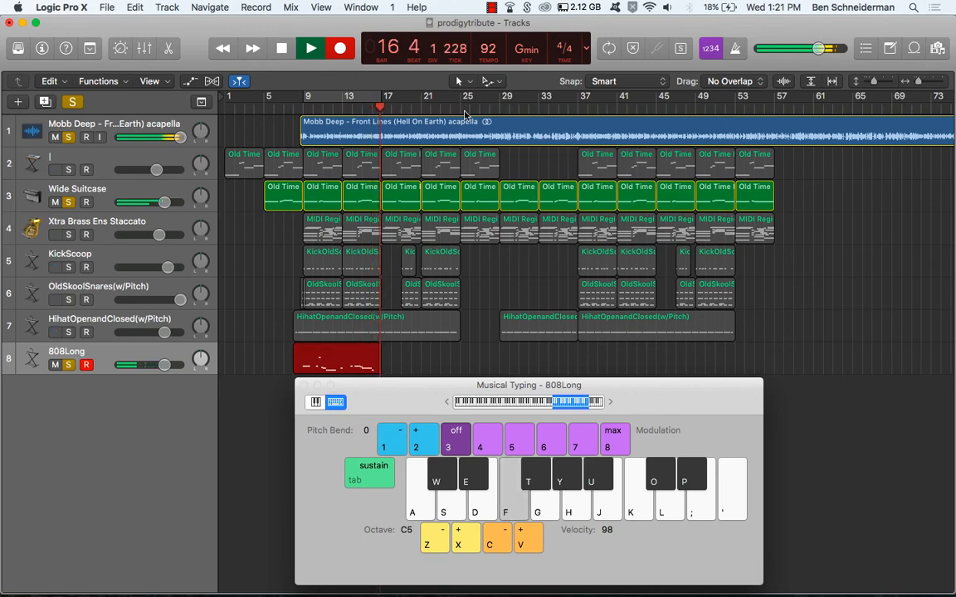
pyautogui.press('u')
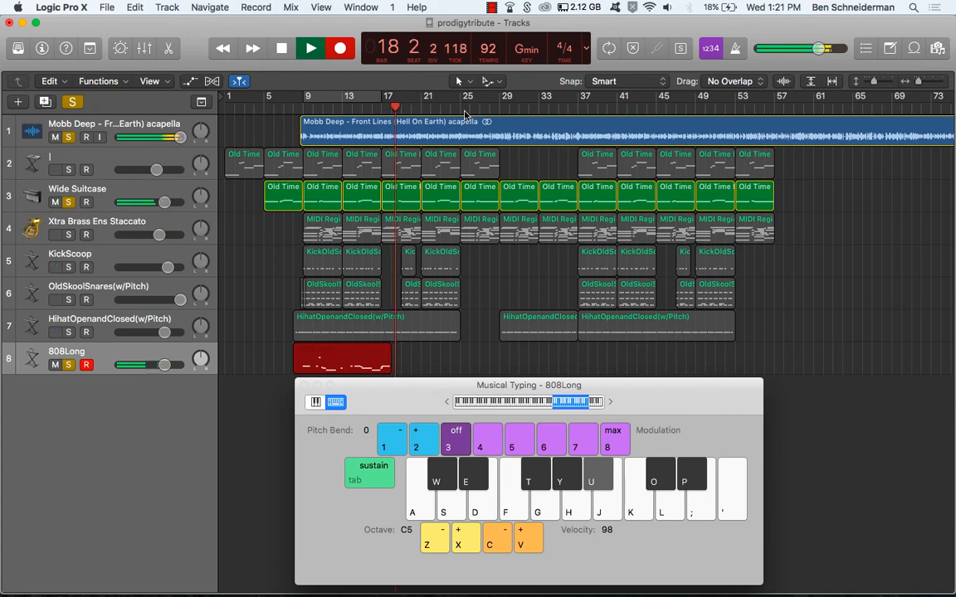
pyautogui.press('h')
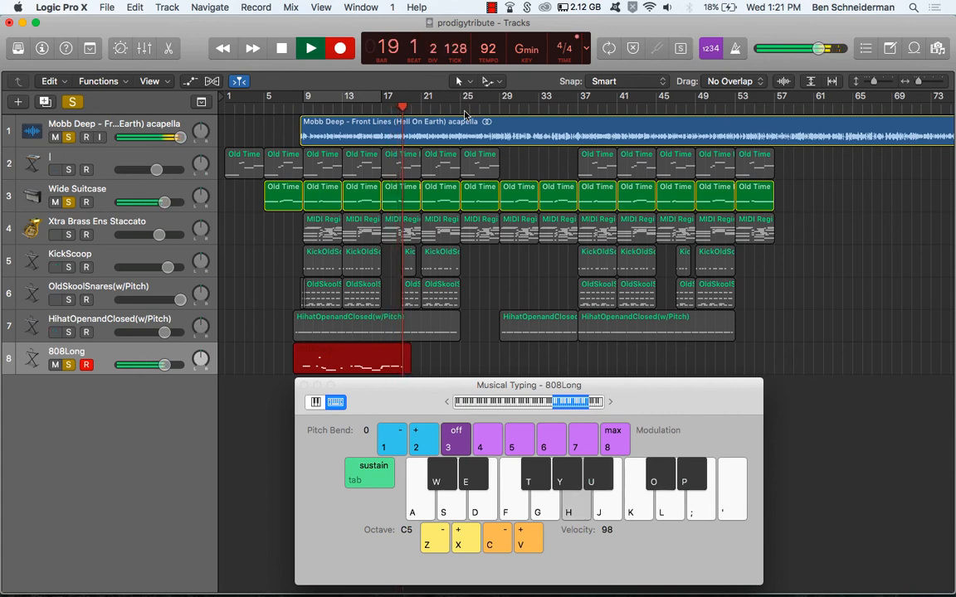
pyautogui.press('f')
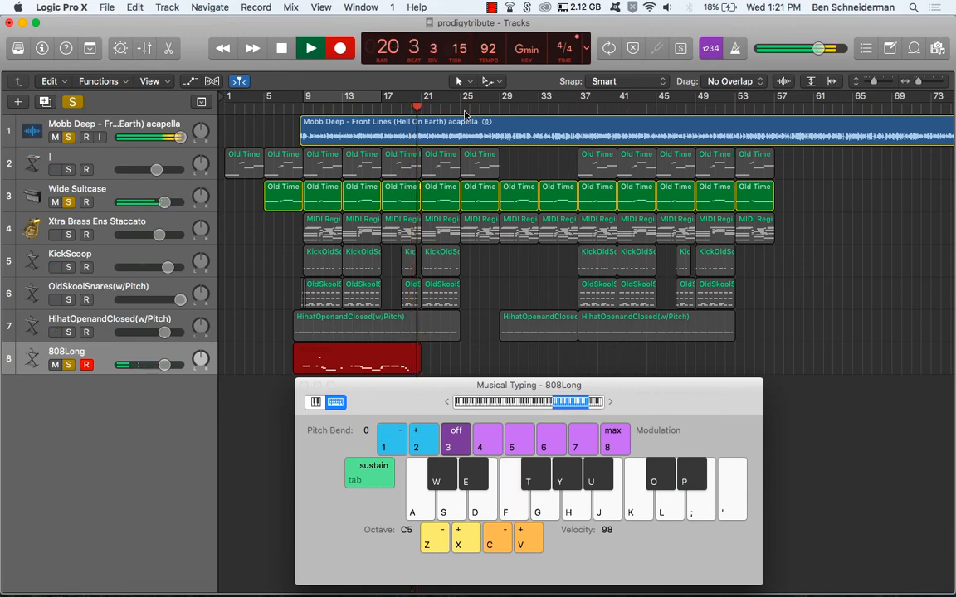
pyautogui.press('u')
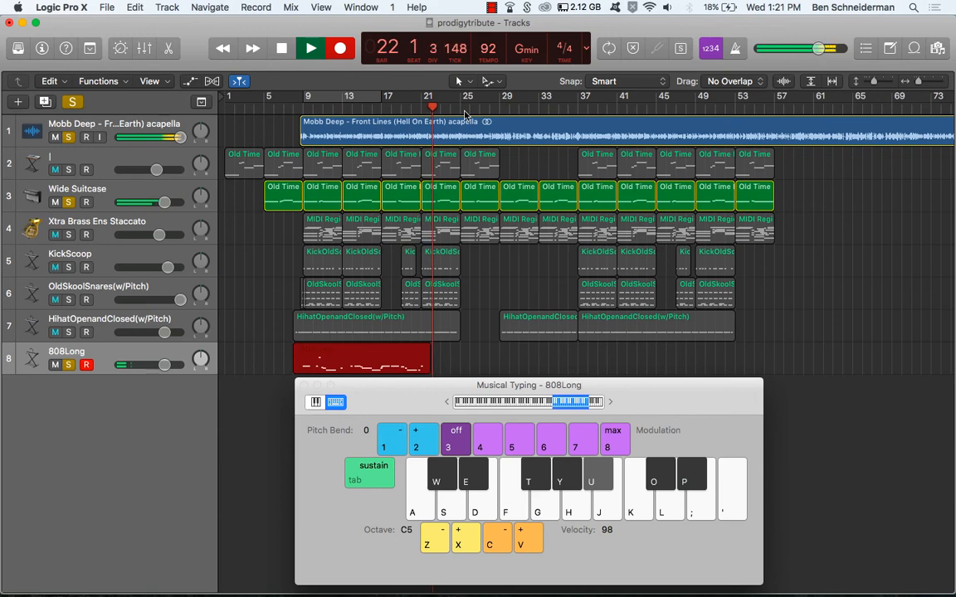
pyautogui.press('u')
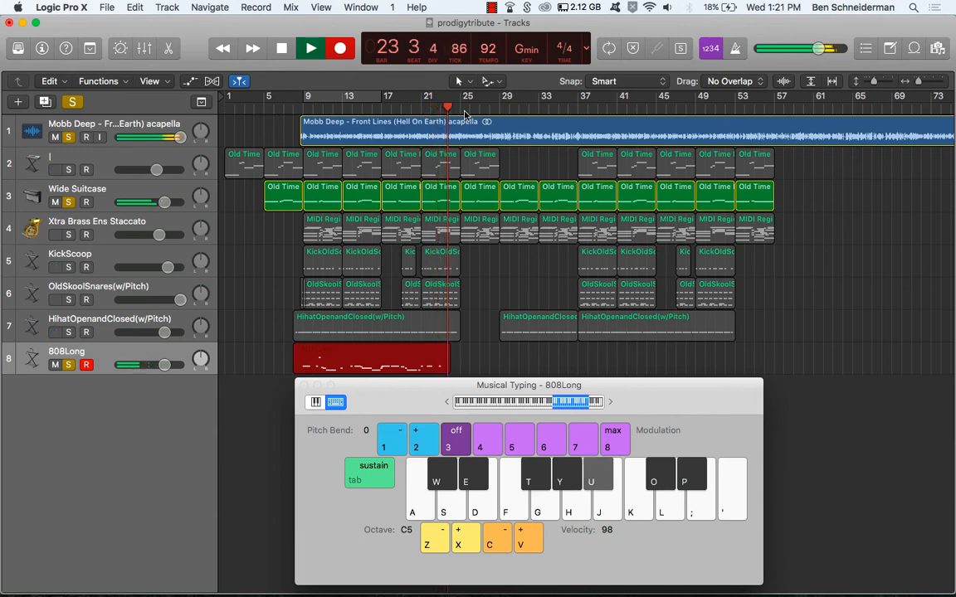
pyautogui.press('f')
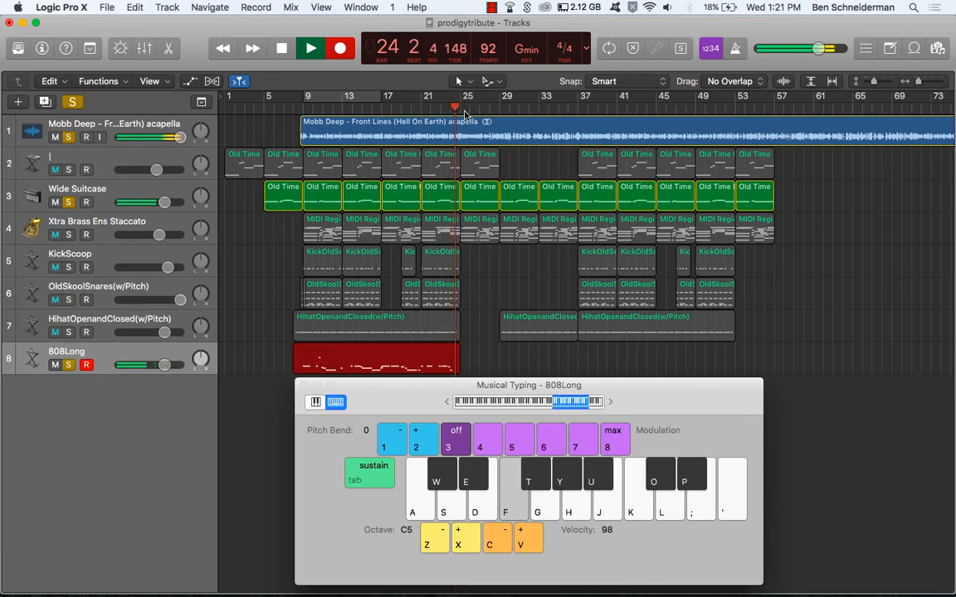
pyautogui.press('space')
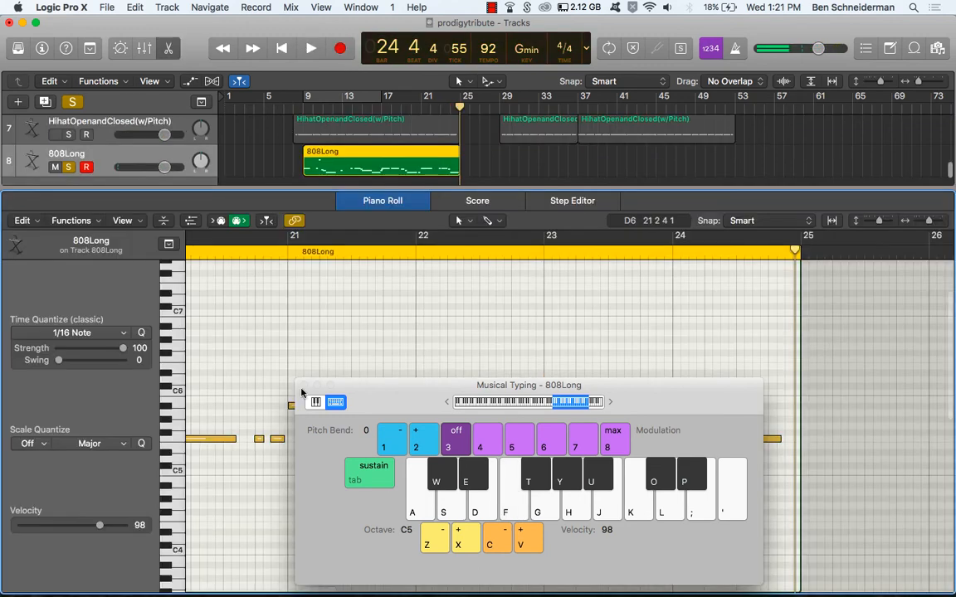
# Step: Close the Musical Typing keyboard and transpose all the recorded 808Long notes down three octaves
pyautogui.click(304, 386)
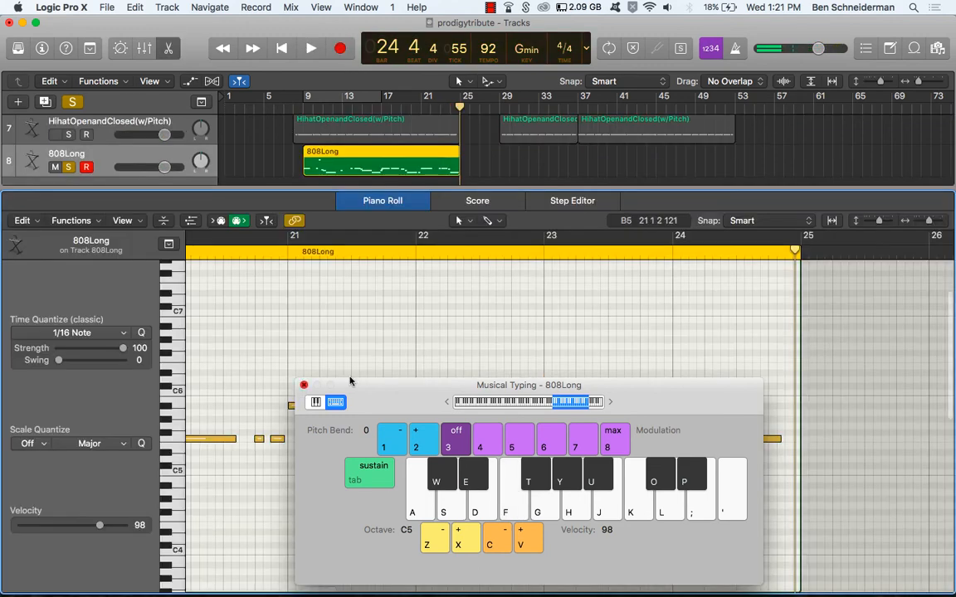
pyautogui.press('super+a')
pyautogui.hscroll(-15, 349, 381)
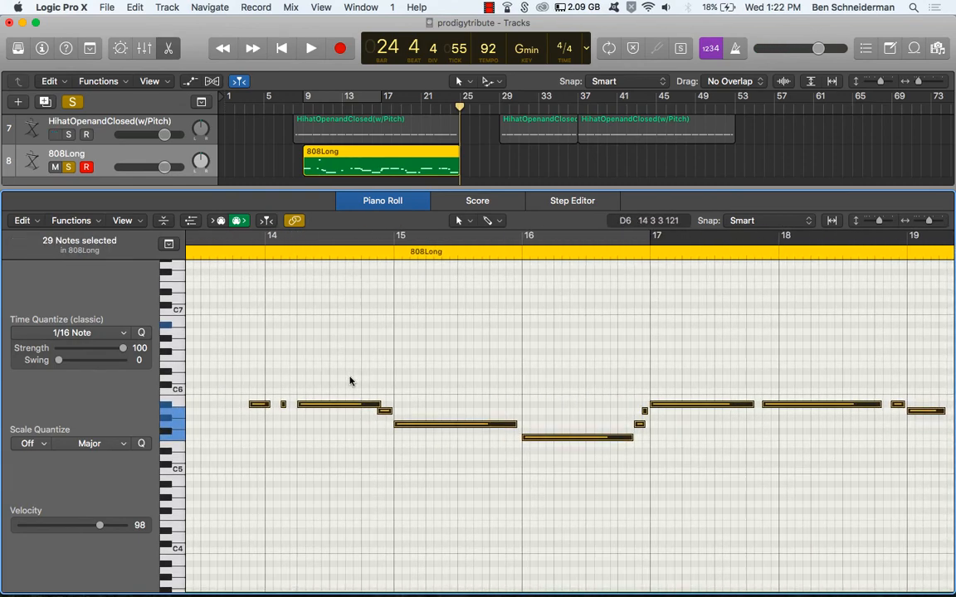
pyautogui.hotkey('alt', 'shift', 'Down')
pyautogui.hotkey('alt', 'shift', 'Down')
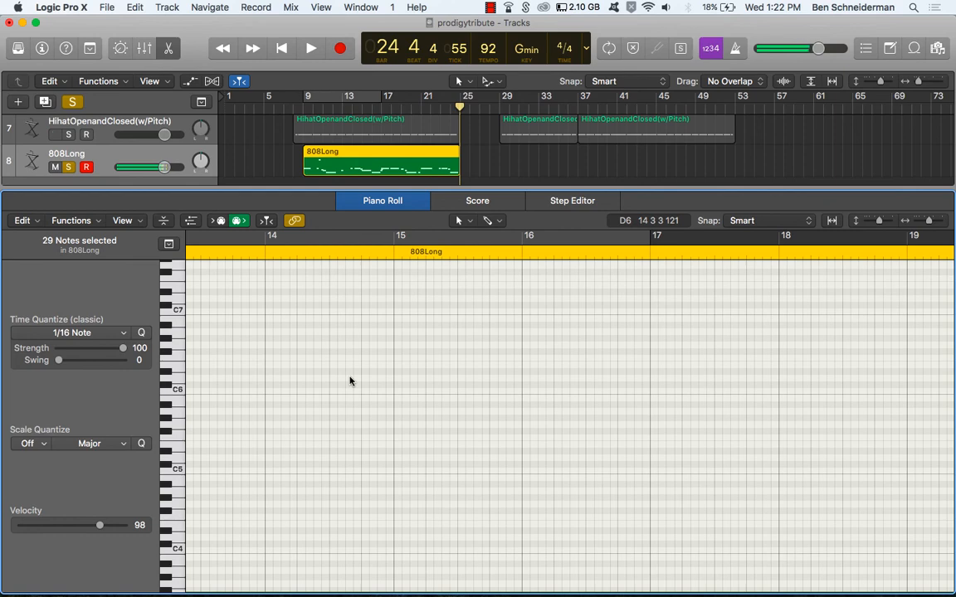
# Step: Play the bass line from bar 9 and raise the 808Long track's volume to +6.0 dB
pyautogui.click(304, 106)
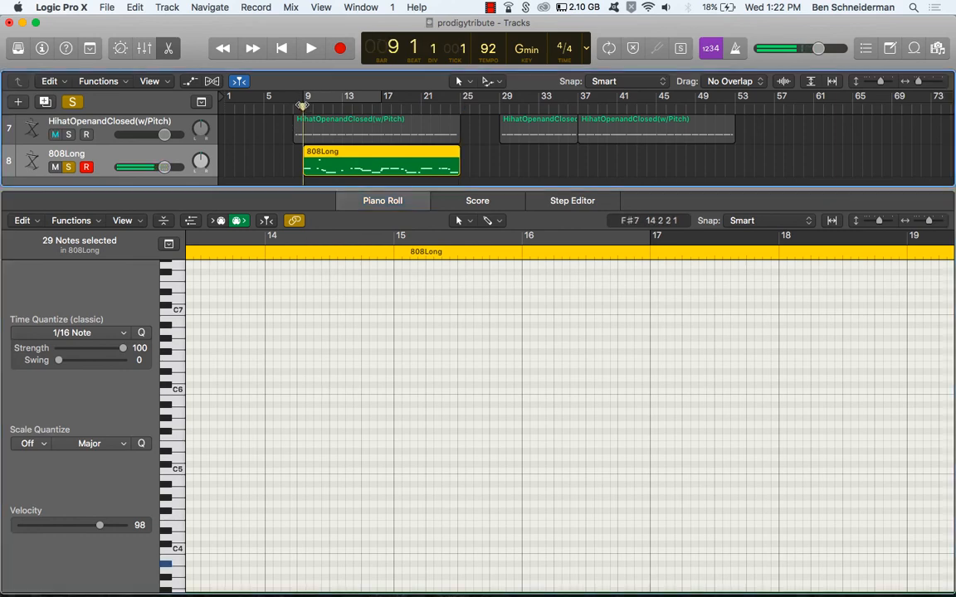
pyautogui.press('space')
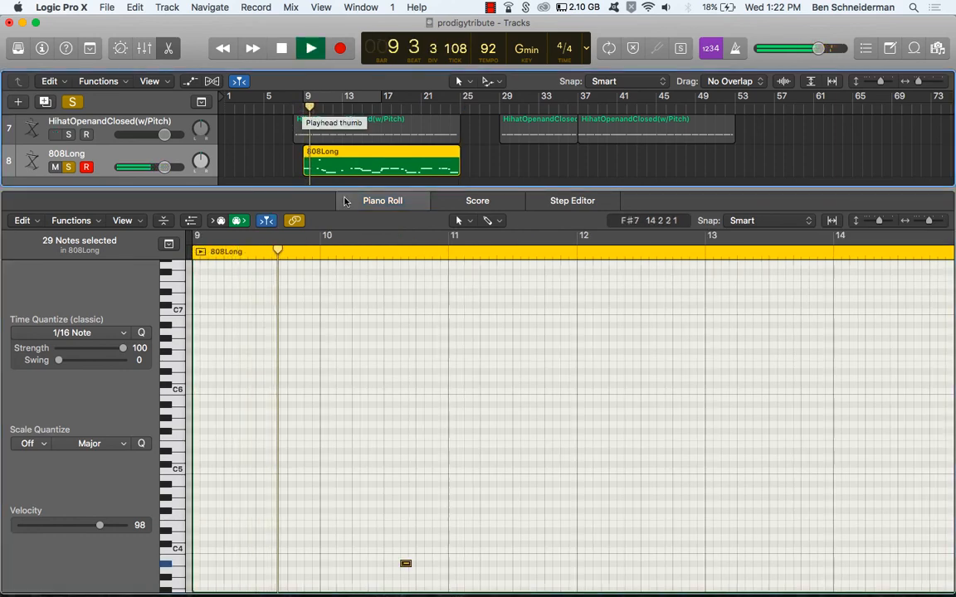
pyautogui.moveTo(164, 168); pyautogui.dragTo(233, 169)
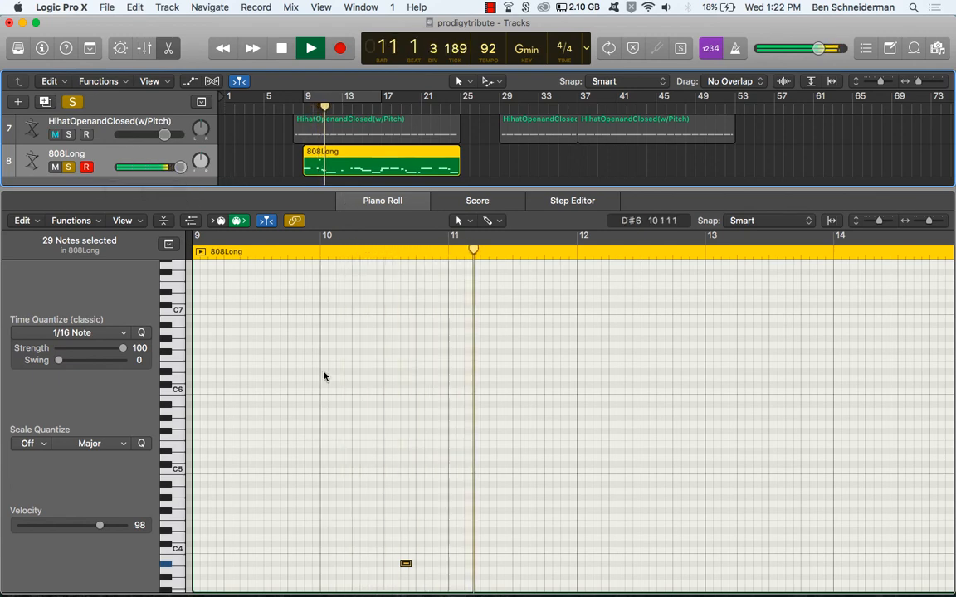
# Step: Audition the G2 note at bar 11 and raise the short A#2 note just after bar 14 one octave to A#3
pyautogui.scroll(-8, 324, 375)
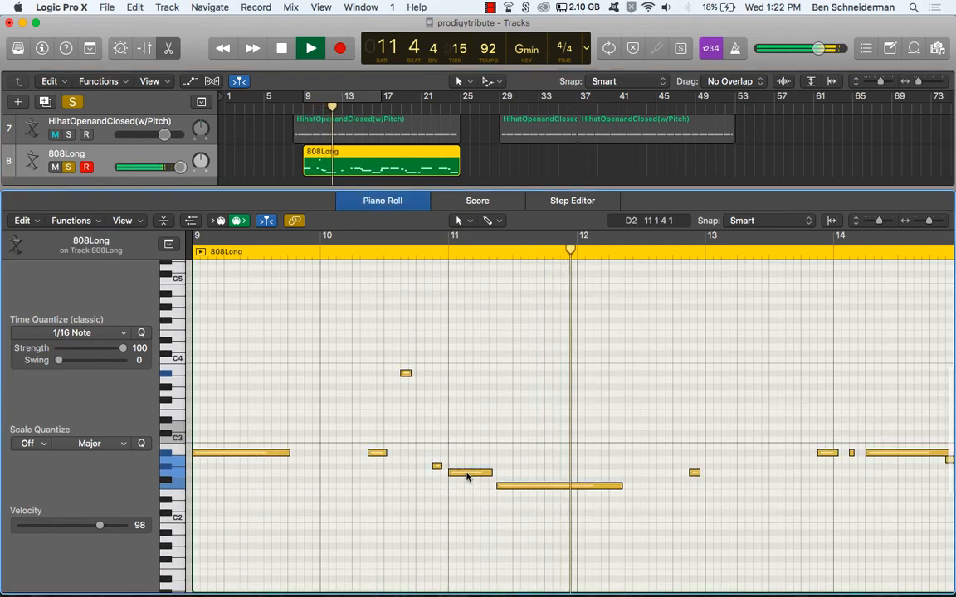
pyautogui.click(467, 475)
pyautogui.moveTo(465, 481); pyautogui.dragTo(466, 475)
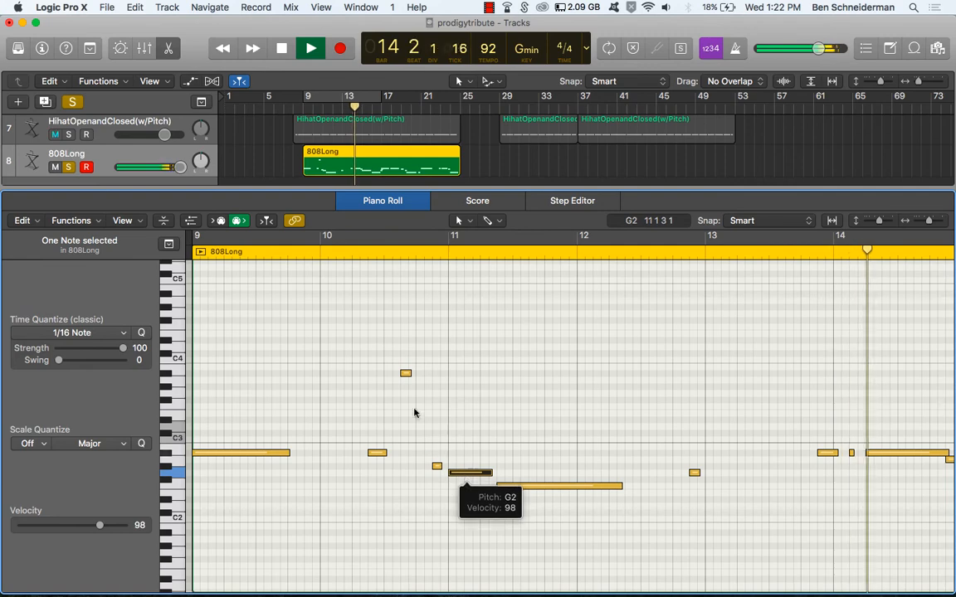
pyautogui.press('space')
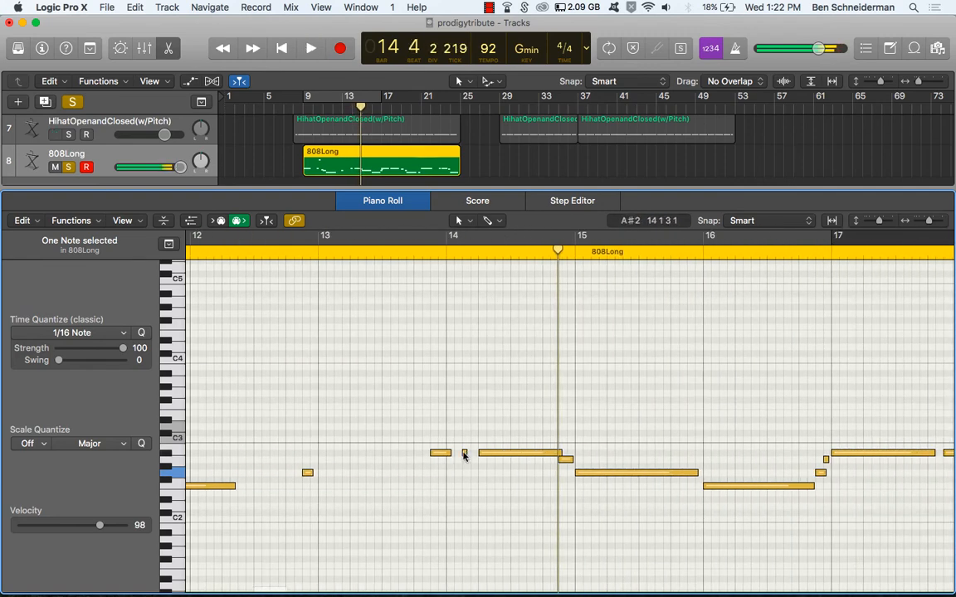
pyautogui.click(46, 71)
# Step: Open the 808Long track's EXS24 sampler and set its voice mode to mono
pyautogui.press('i')
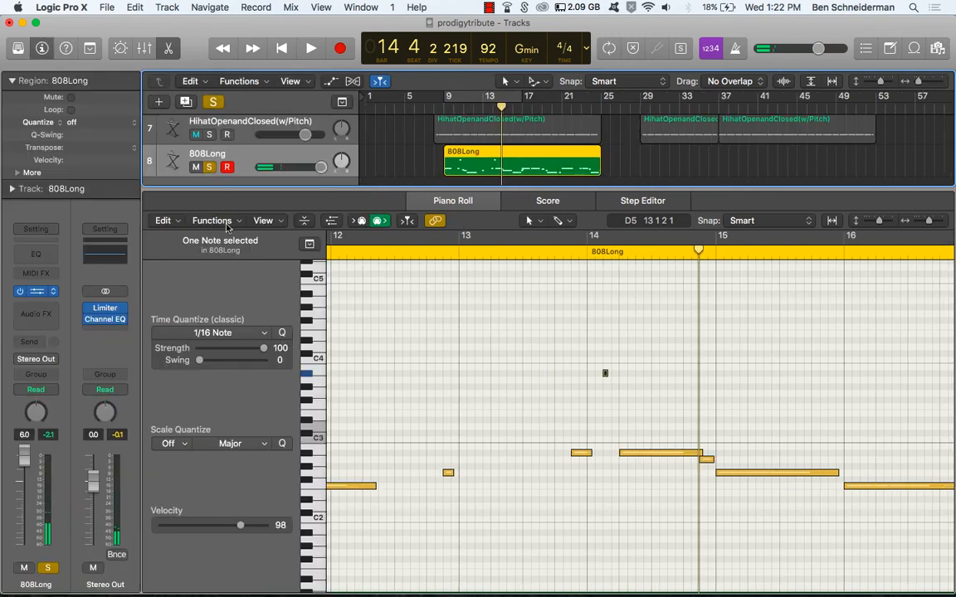
pyautogui.click(36, 292)
pyautogui.click(512, 89)
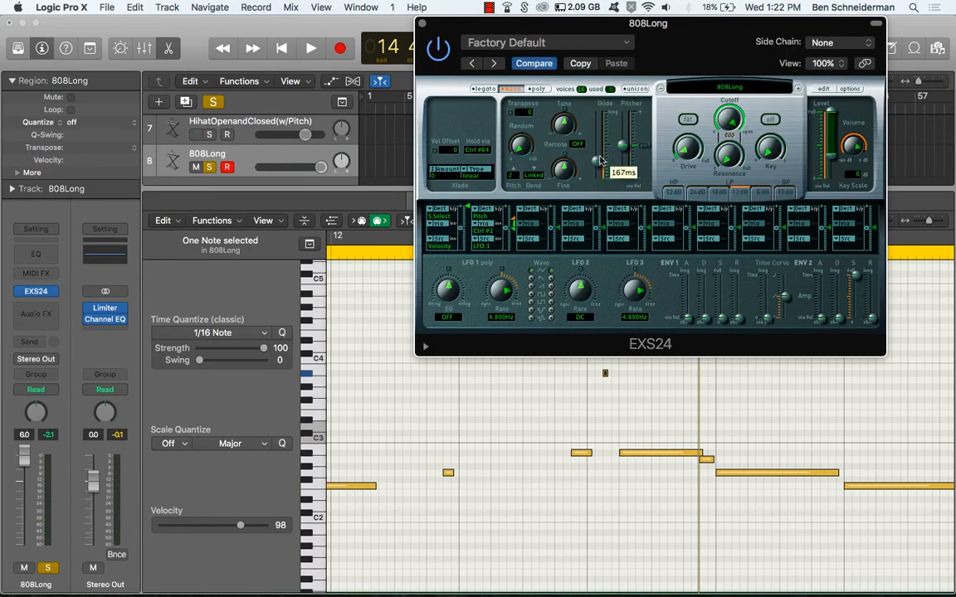
# Step: Close the EXS24 sampler window and play the gliding 808Long bass line from bar 9 through bar 14
pyautogui.press('Return')
pyautogui.press('space')
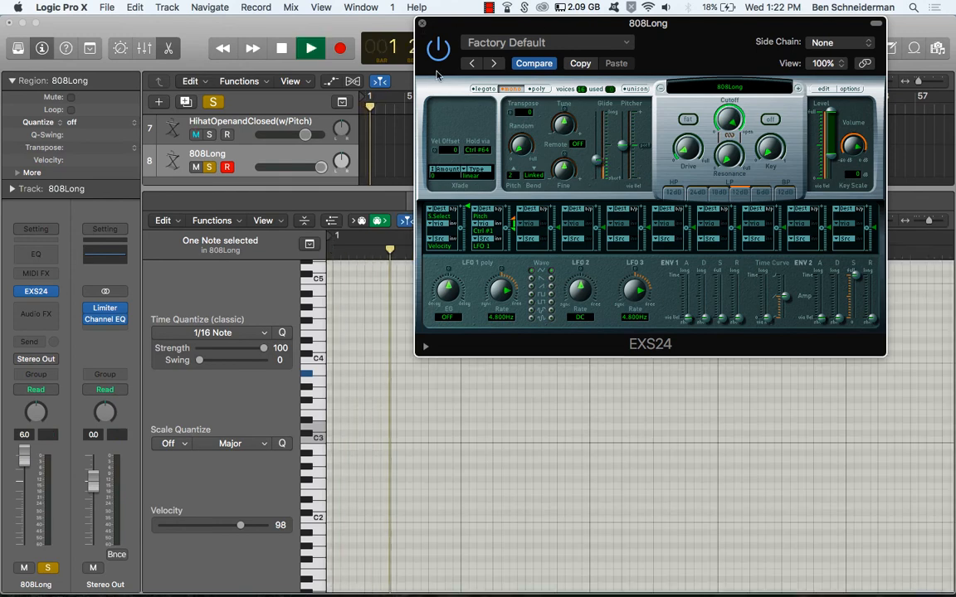
pyautogui.click(421, 23)
pyautogui.click(446, 100)
pyautogui.press('space')
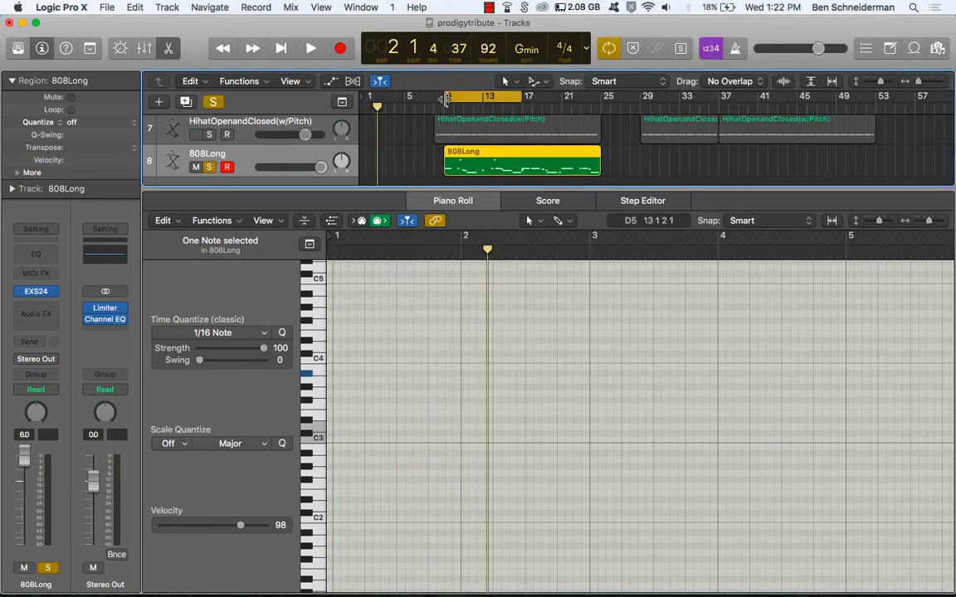
pyautogui.press('space')
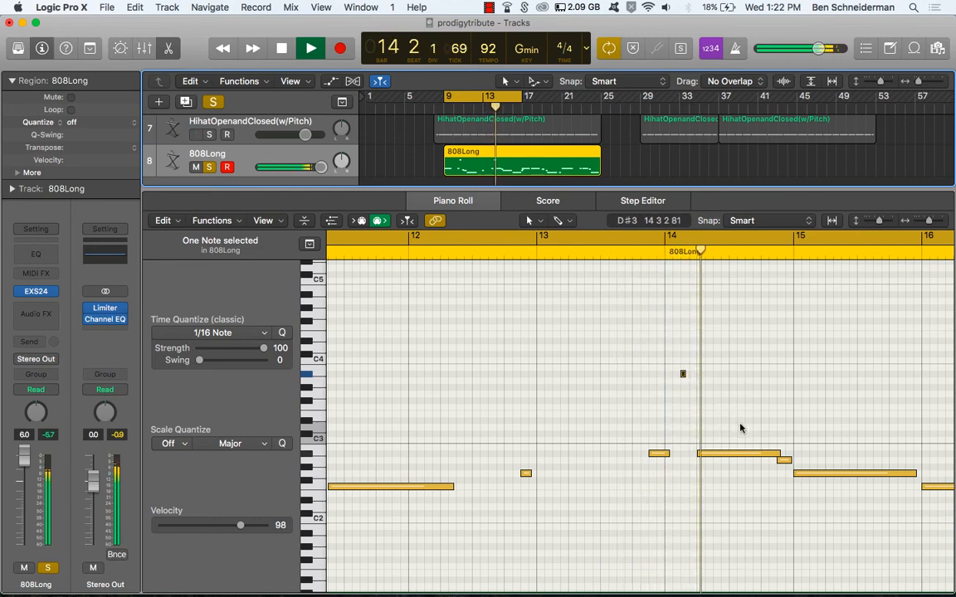
pyautogui.press('space')
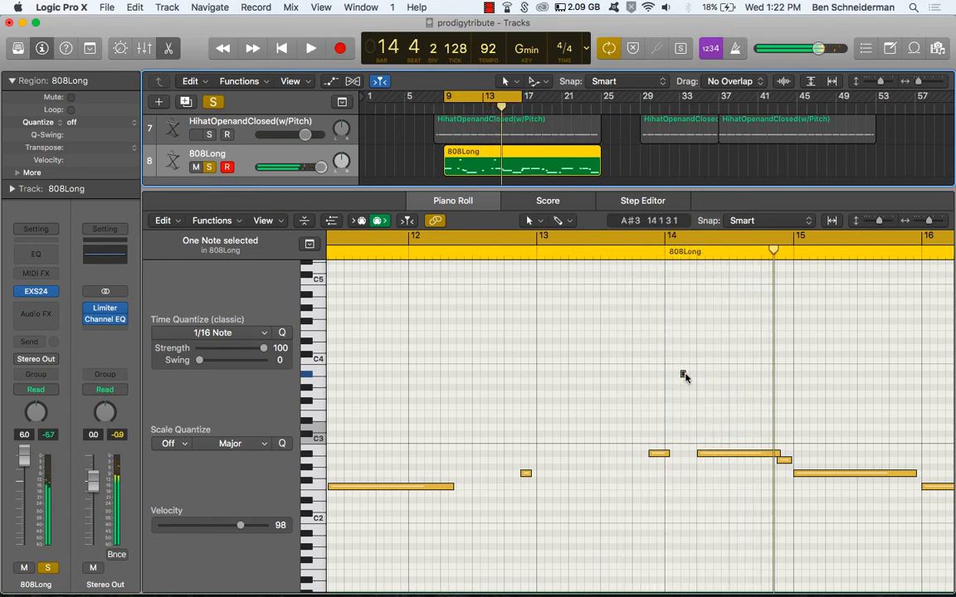
# Step: Lengthen the short A#3 note in bar 14 to the start of the following note and play from the last beat of bar 13
pyautogui.moveTo(683, 375); pyautogui.dragTo(689, 374)
pyautogui.click(633, 253)
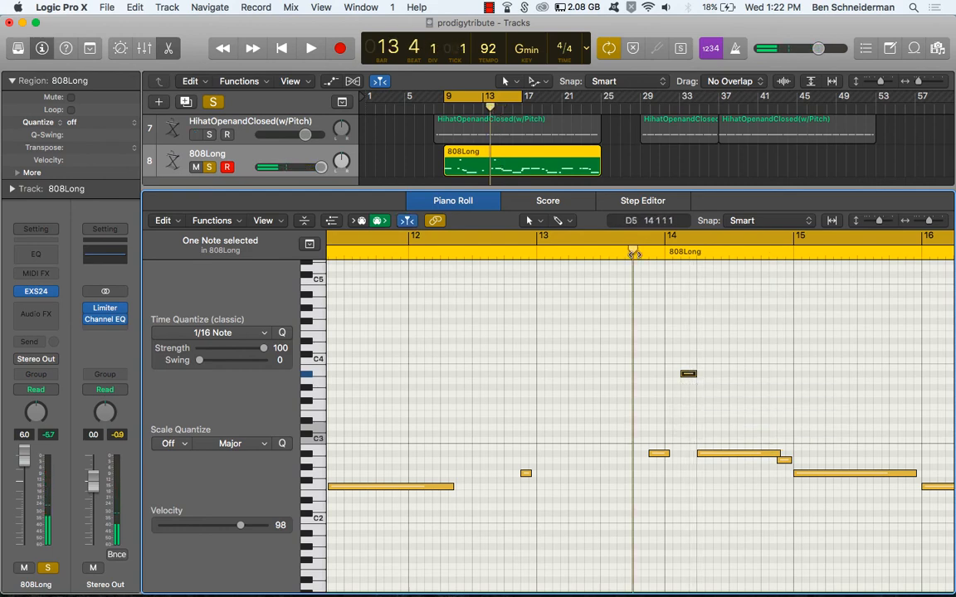
pyautogui.press('space')
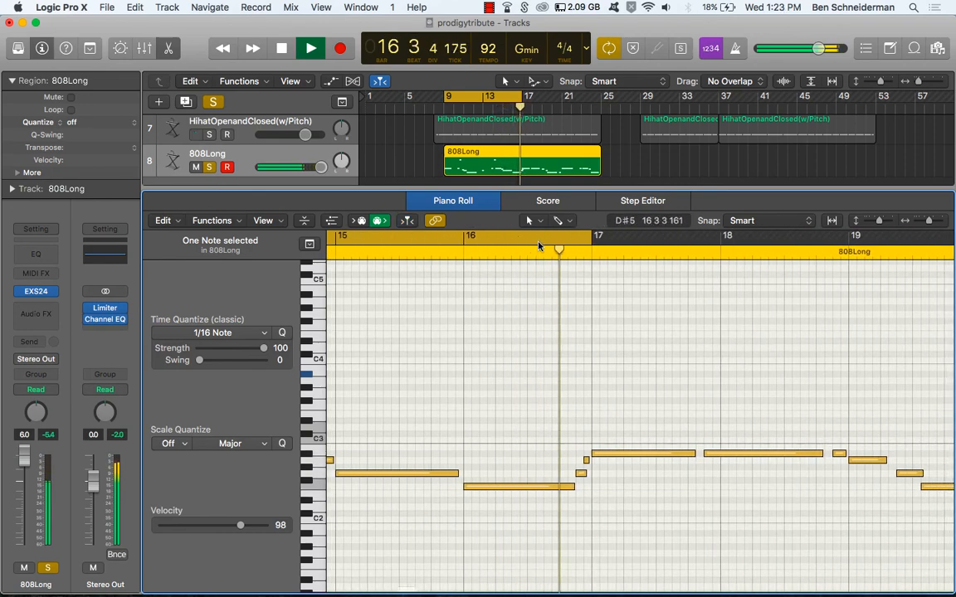
# Step: Turn off cycle playback and listen to the bass line from the end of bar 16 through the end of the 808Long region
pyautogui.click(538, 239)
pyautogui.press('space')
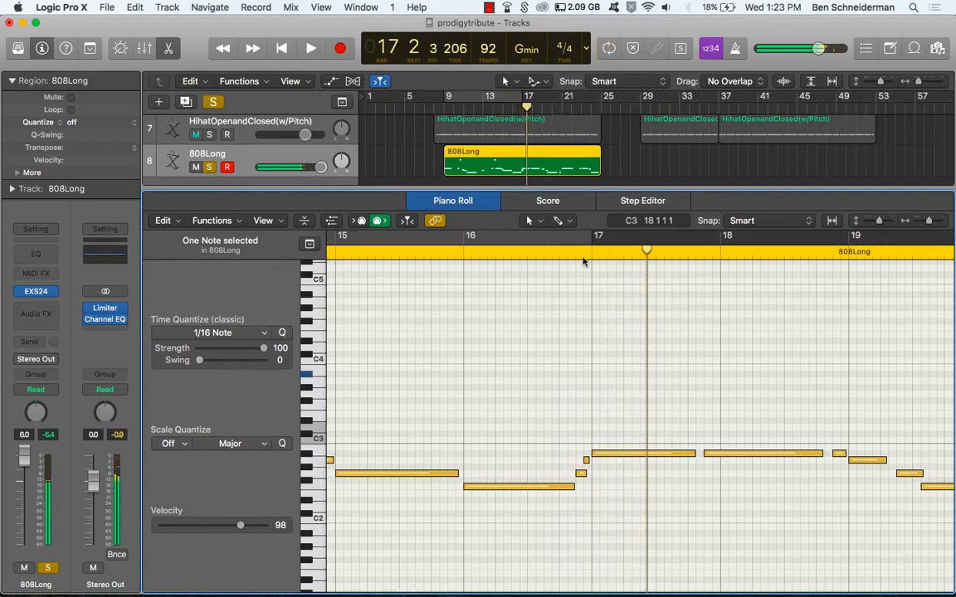
pyautogui.click(580, 249)
pyautogui.press('space')
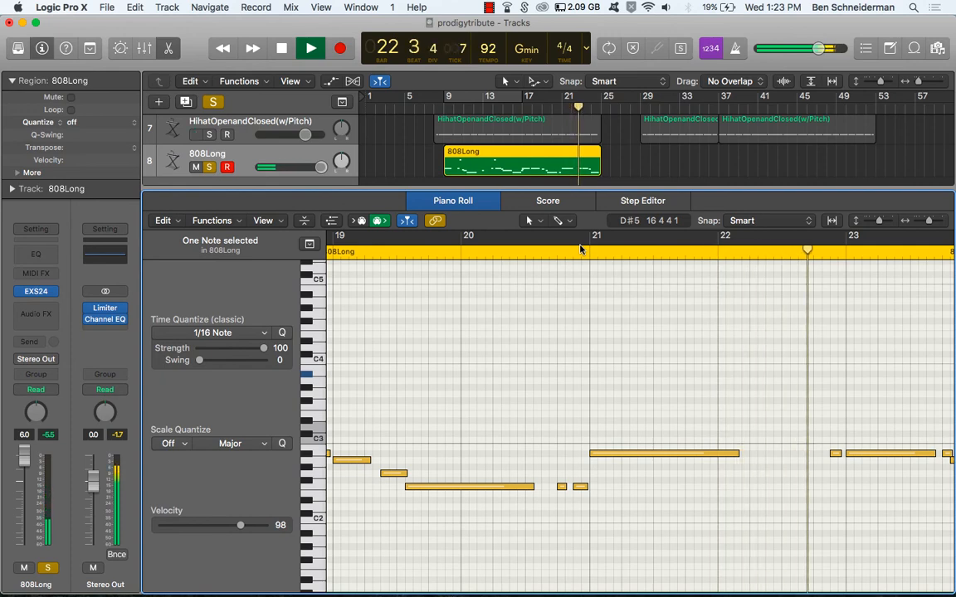
pyautogui.hscroll(10, 766, 400)
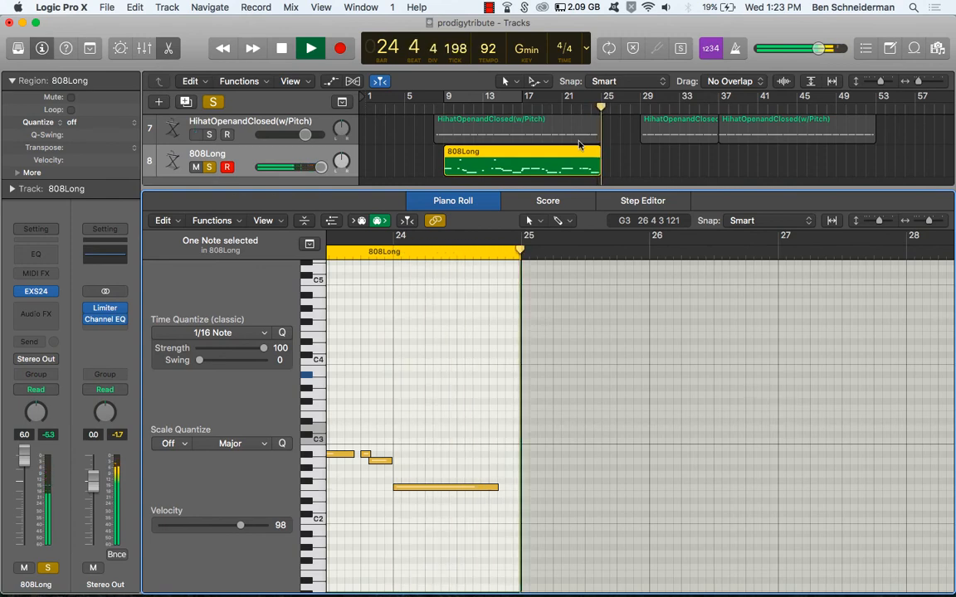
pyautogui.press('space')
# Step: Close the piano roll and insert the Solid Dynamics plug-in on the 808Long track, moving its window clear of the upper tracks
pyautogui.click(461, 168)
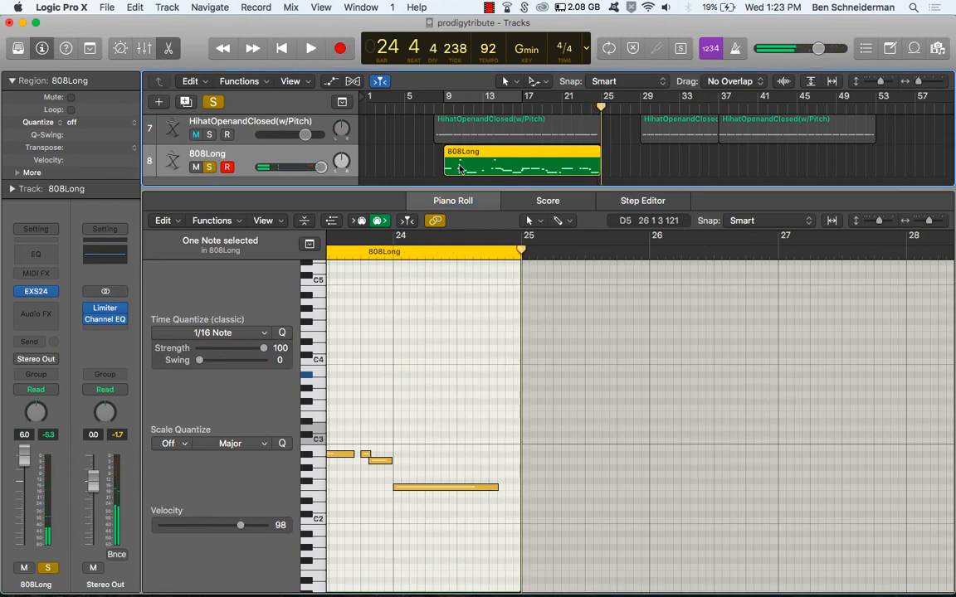
pyautogui.press('e')
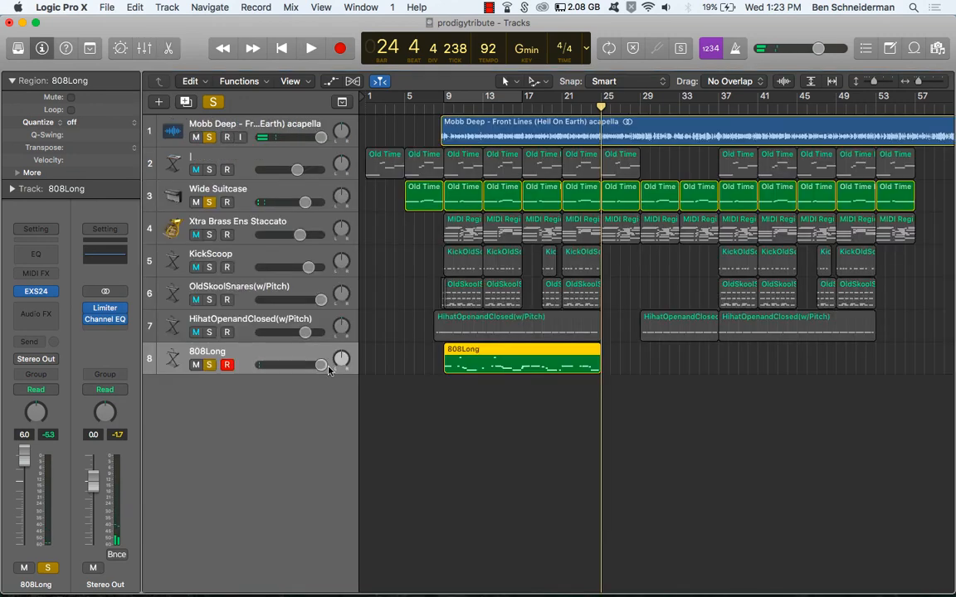
pyautogui.click(36, 314)
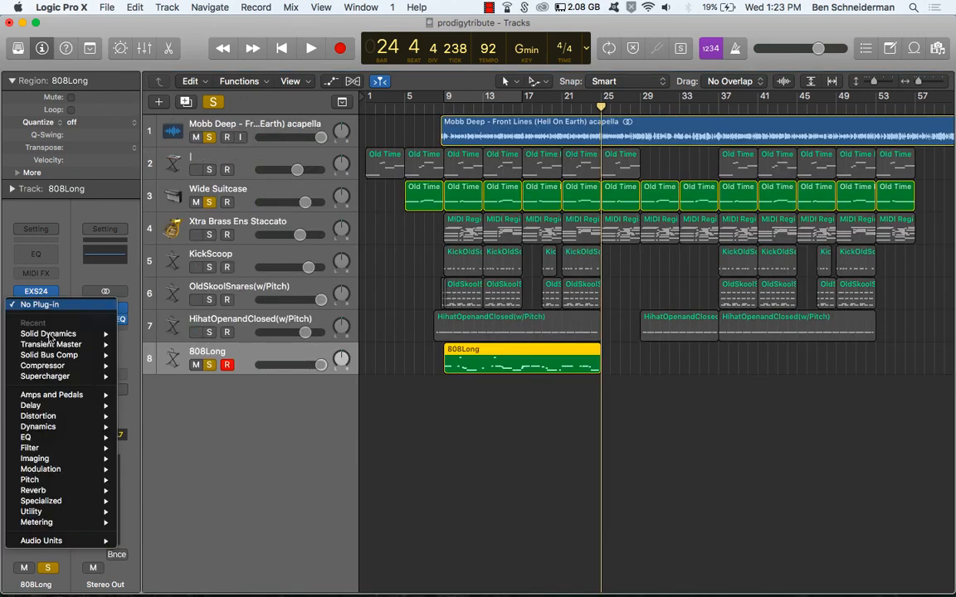
pyautogui.click(143, 335)
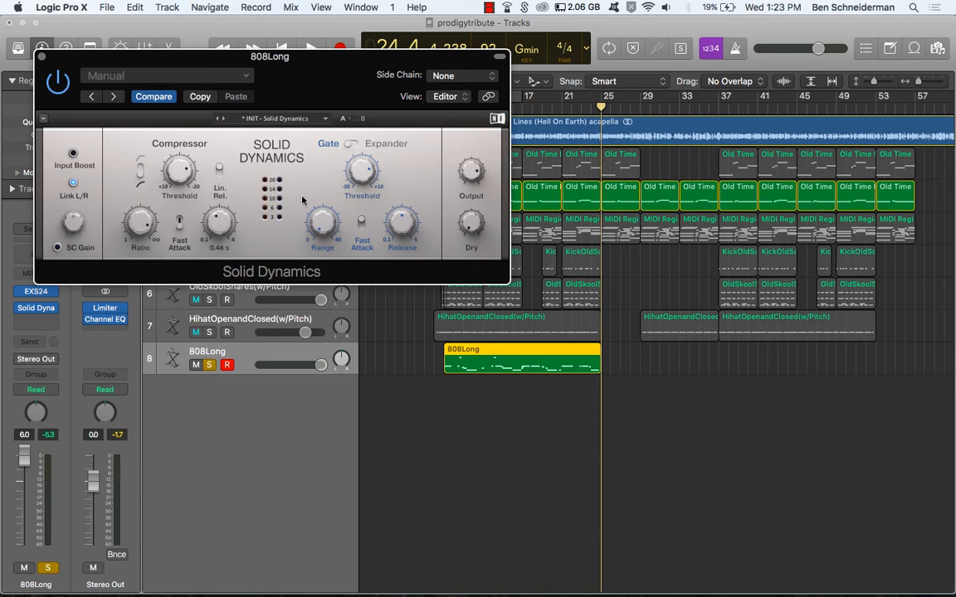
pyautogui.moveTo(455, 67); pyautogui.dragTo(482, 247)
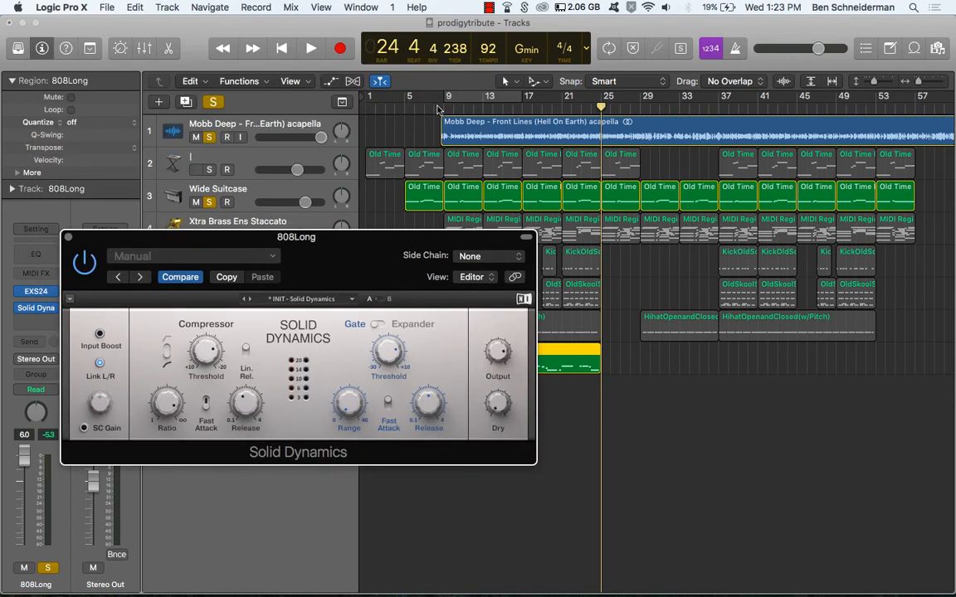
# Step: Adjust the Solid Dynamics output level while playing from just before bar 9, and close the plug-in
pyautogui.click(440, 110)
pyautogui.press('space')
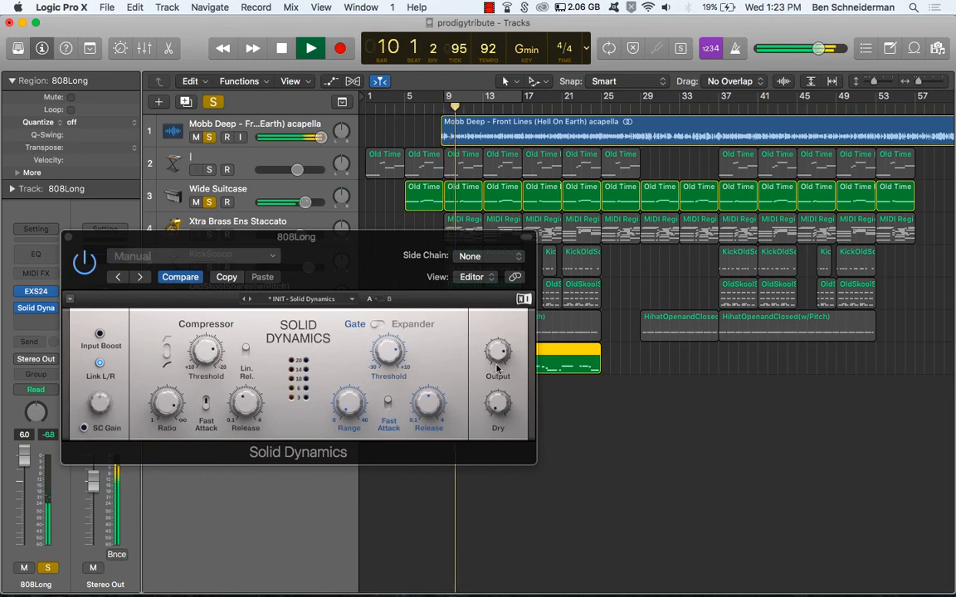
pyautogui.moveTo(495, 360); pyautogui.dragTo(496, 348)
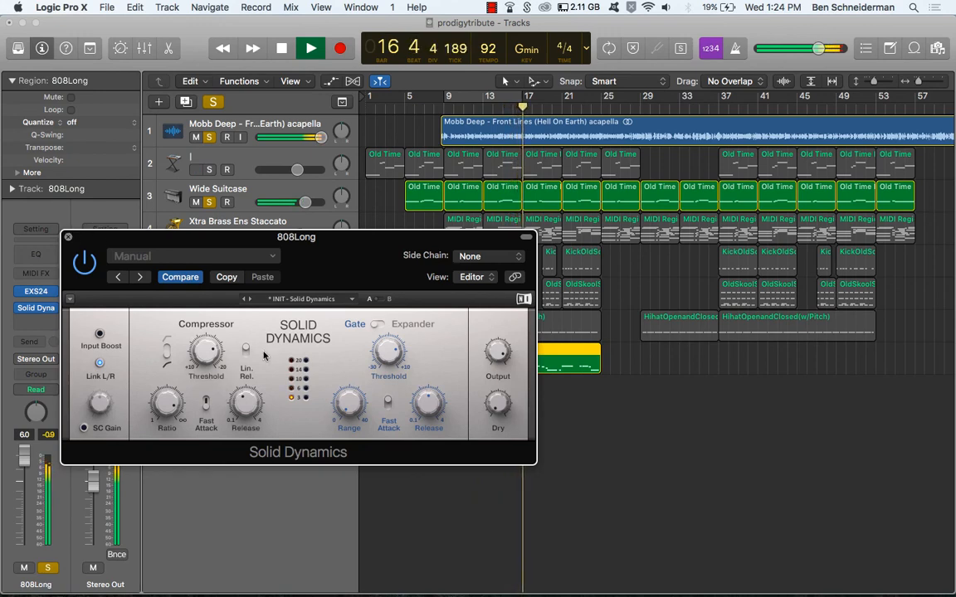
pyautogui.press('super+w')
pyautogui.press('space')
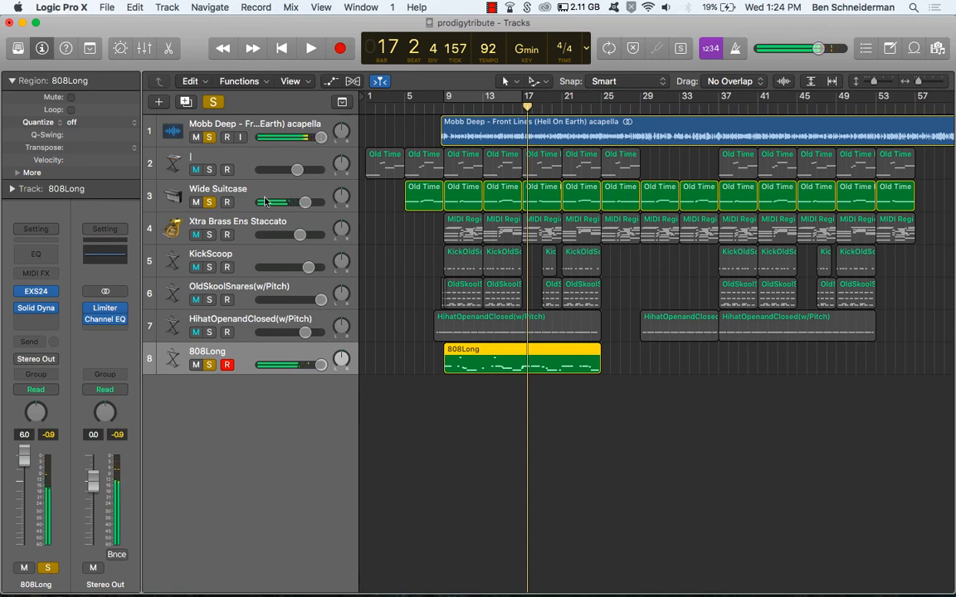
# Step: Clear the solo on all tracks and insert the stereo Softube Saturation Knob on the 808Long track
pyautogui.click(213, 103)
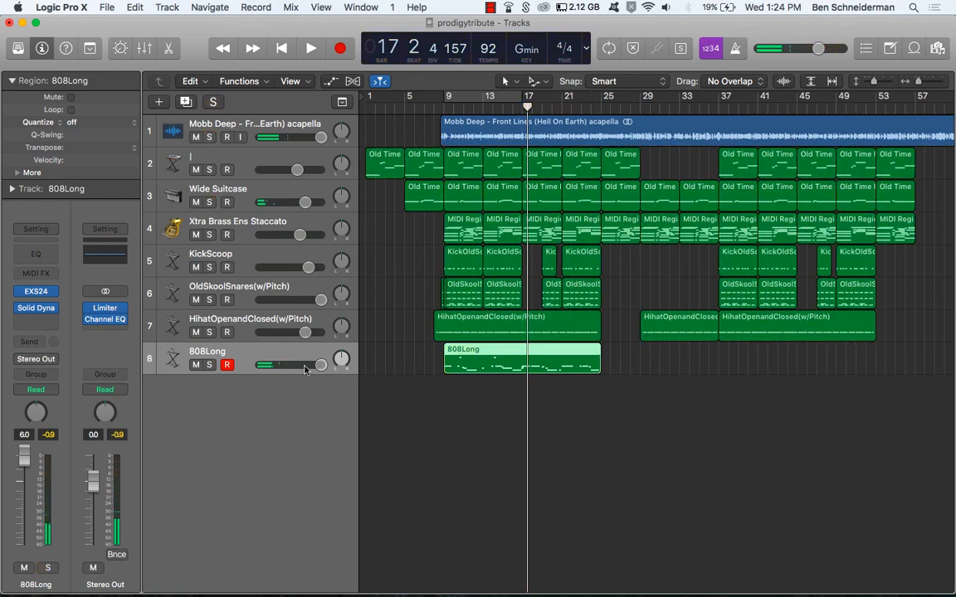
pyautogui.click(46, 324)
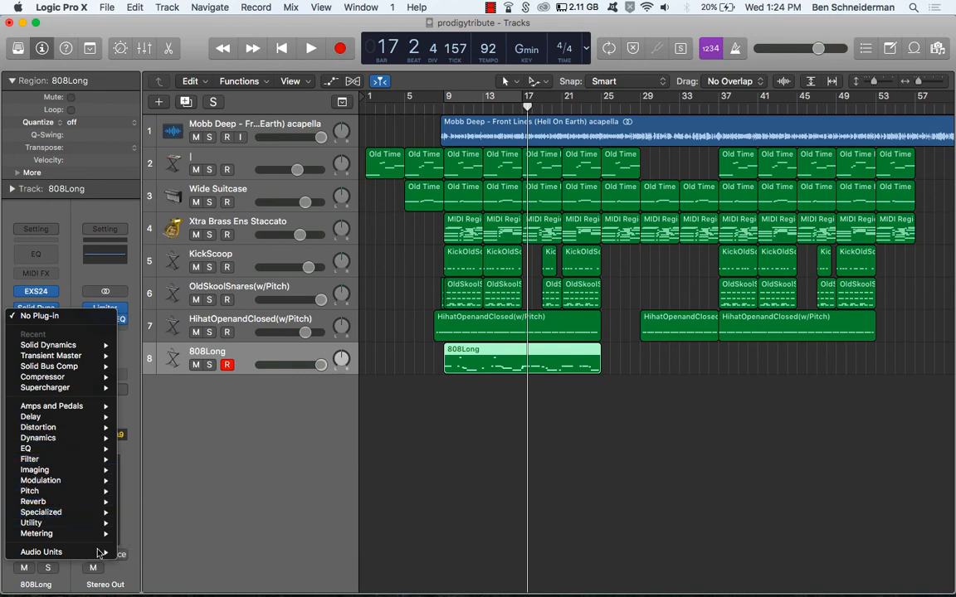
pyautogui.moveTo(98, 552)
pyautogui.moveTo(208, 562)
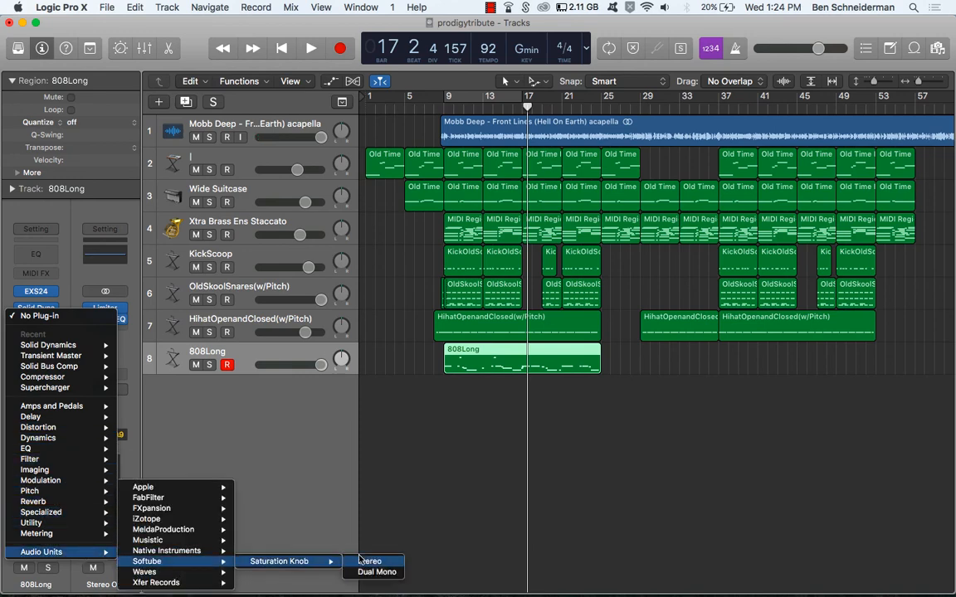
pyautogui.click(370, 562)
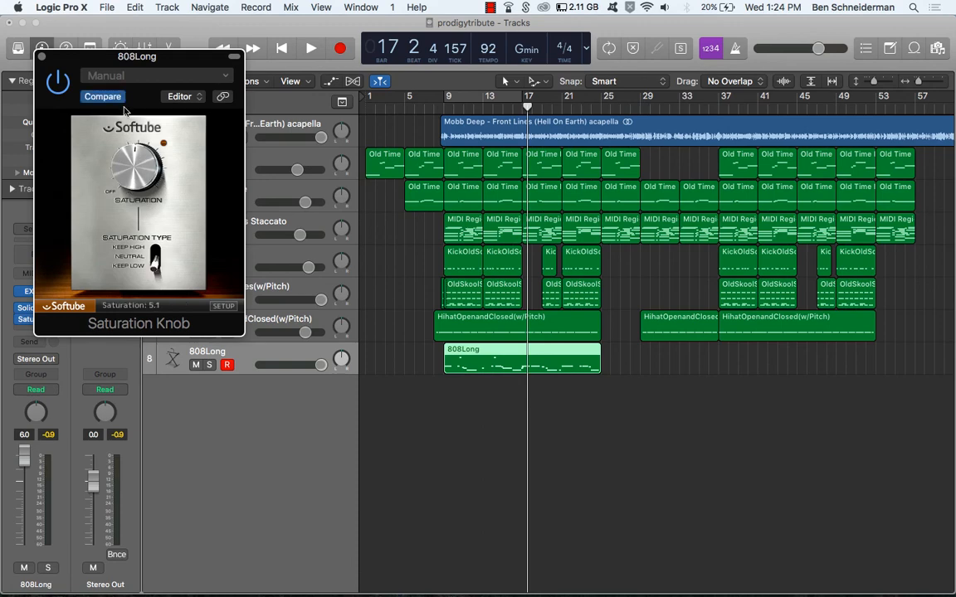
# Step: Play the full mix from bar 9, close the Saturation Knob and lower the 808Long track's volume to +4.2 dB
pyautogui.click(442, 109)
pyautogui.press('space')
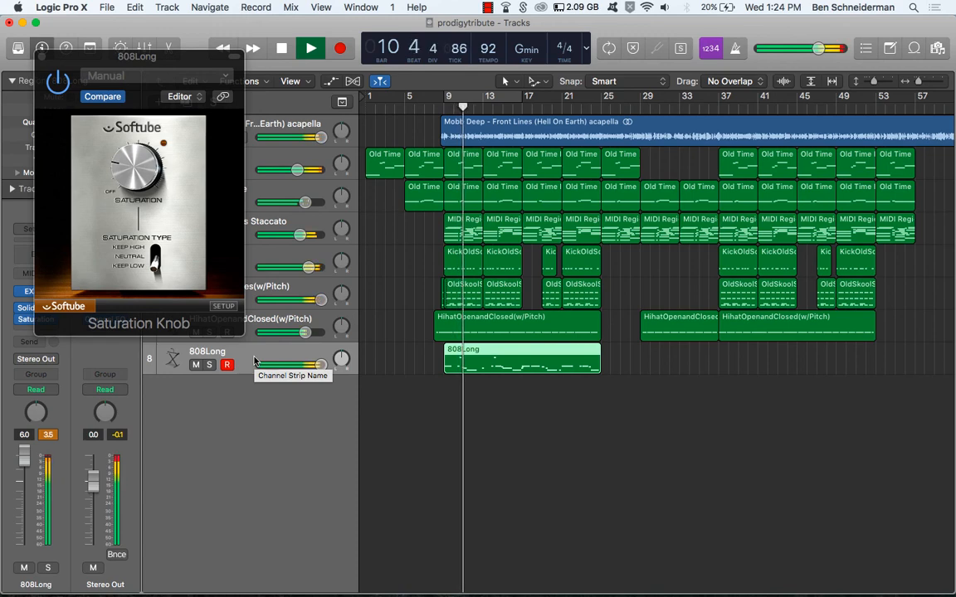
pyautogui.click(43, 57)
pyautogui.moveTo(321, 365); pyautogui.dragTo(316, 365)
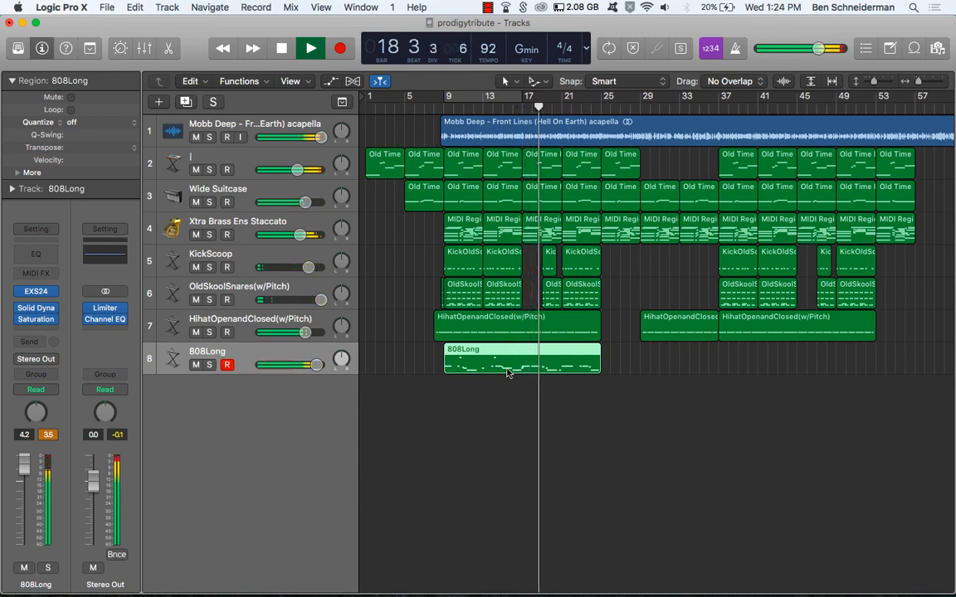
# Step: Copy the 808Long region along its track into bars 25–33 and 33–37 as shortened copies and from bar 37 at full length
pyautogui.press('super+r')
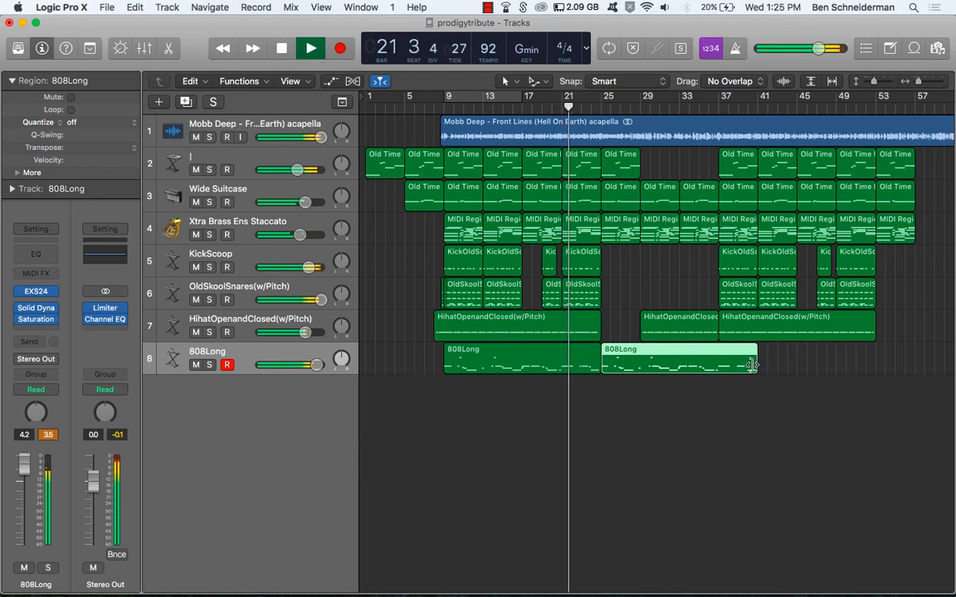
pyautogui.moveTo(751, 365); pyautogui.dragTo(661, 370)
pyautogui.press('super+r')
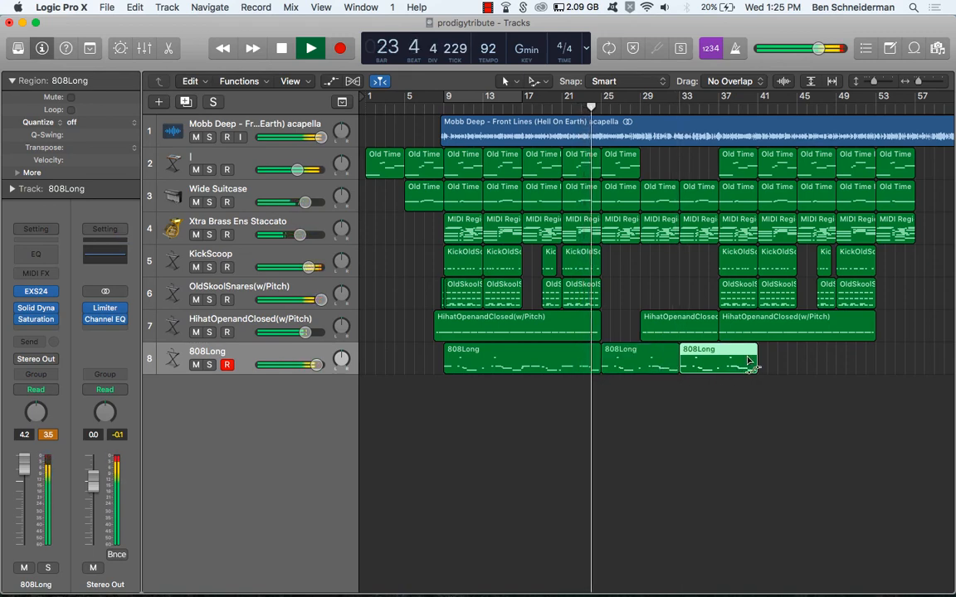
pyautogui.moveTo(749, 365); pyautogui.dragTo(791, 378)
pyautogui.click(519, 365)
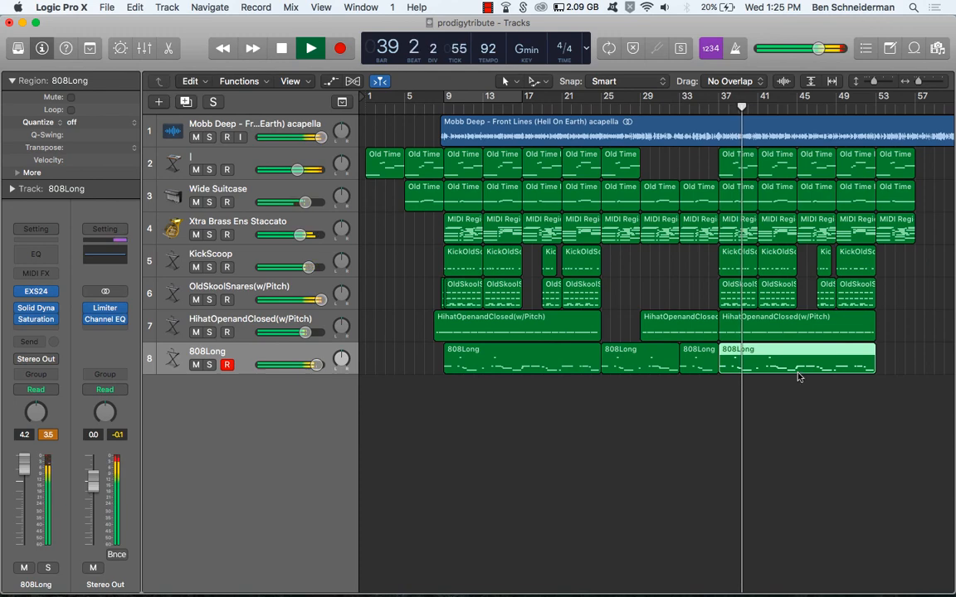
# Step: Play the whole arrangement from the beginning past bar 57 and save the project
pyautogui.hscroll(4, 798, 377)
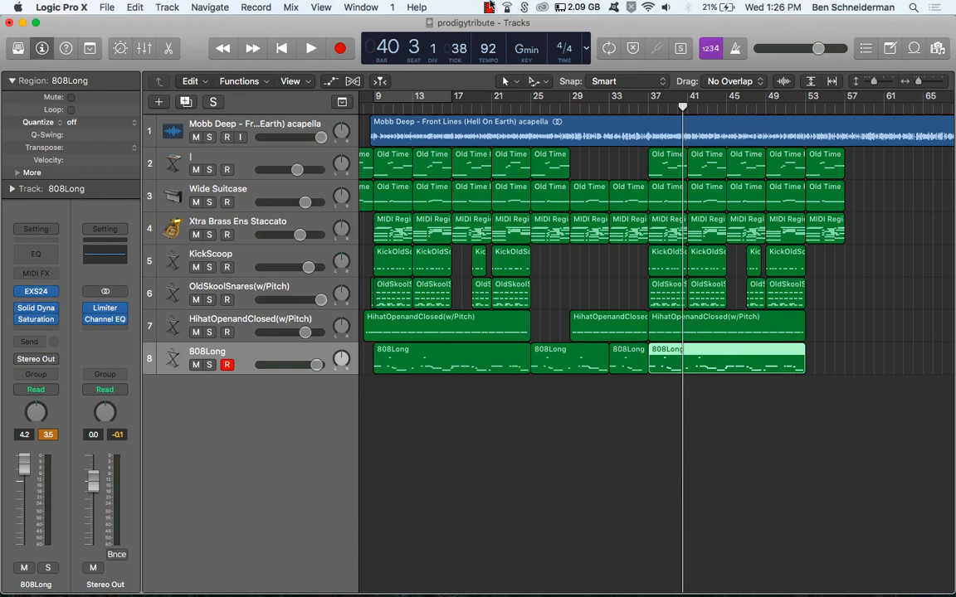
pyautogui.press('Return')
pyautogui.press('space')
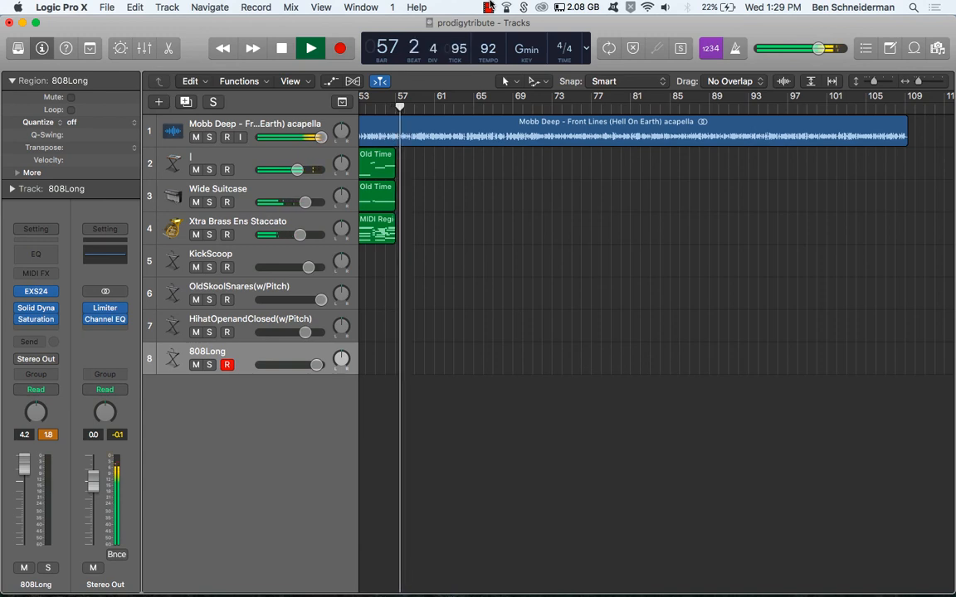
pyautogui.press('super+s')
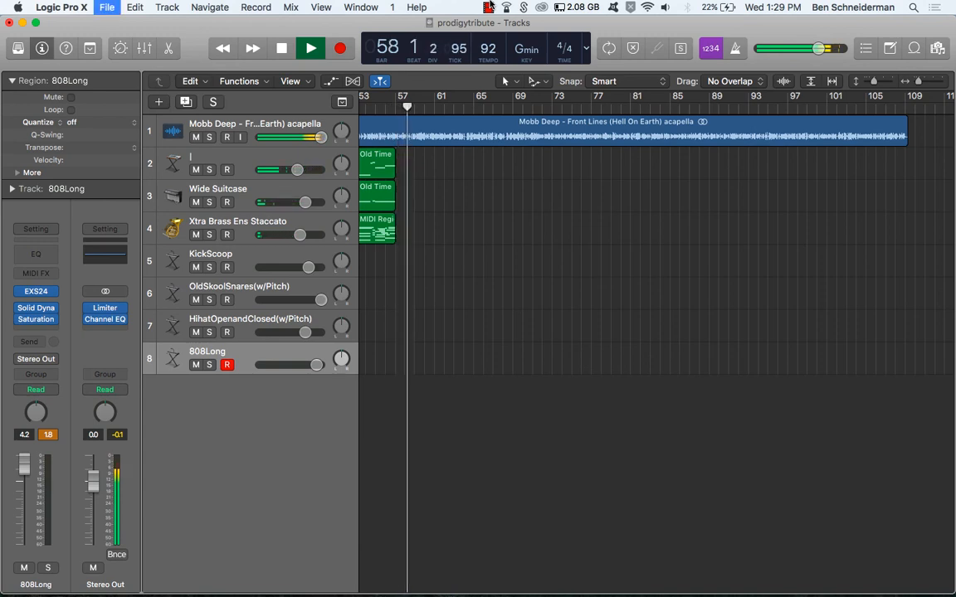